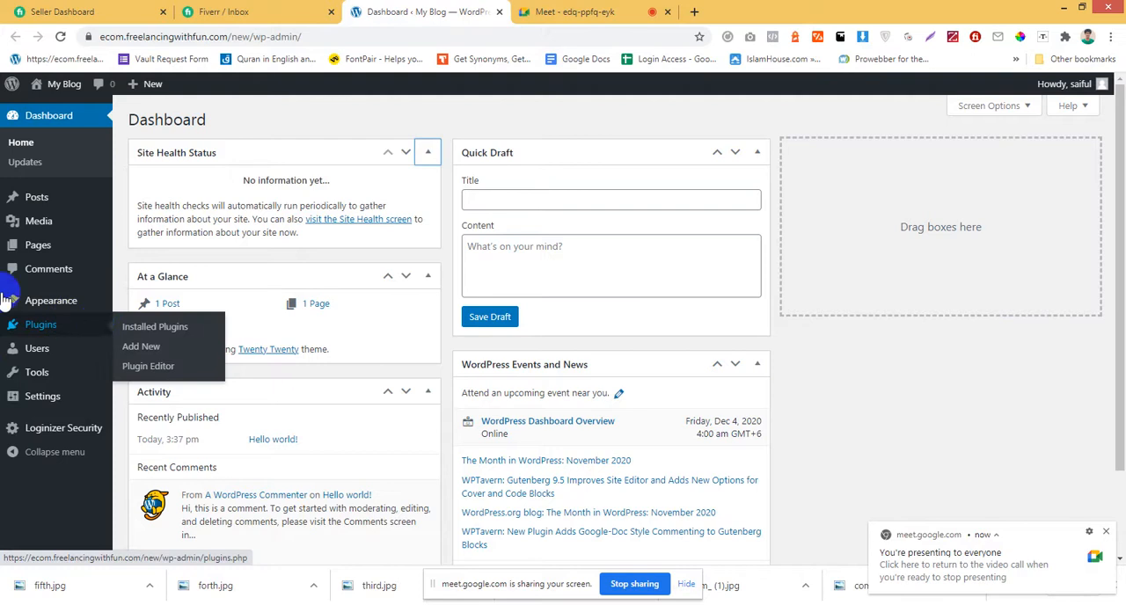
Open the site's installed themes page.
{"action": "mouse_move", "coordinate": [94, 307]}
{"action": "left_click", "coordinate": [139, 313]}
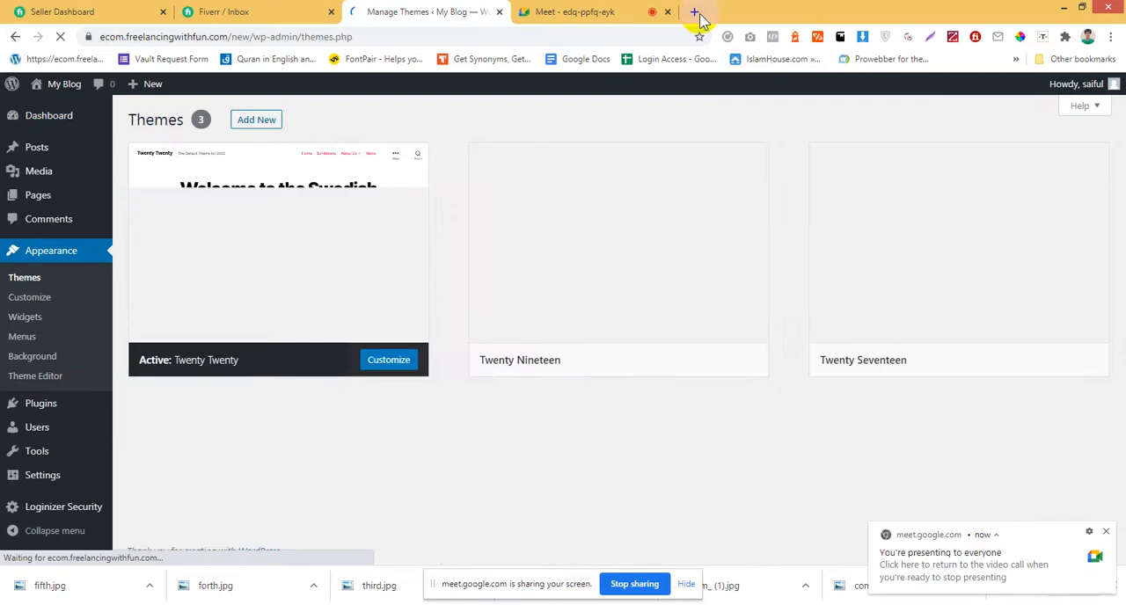
Search Google for oceanwp in a new browser tab and copy the theme name from the search query.
{"action": "left_click", "coordinate": [694, 11]}
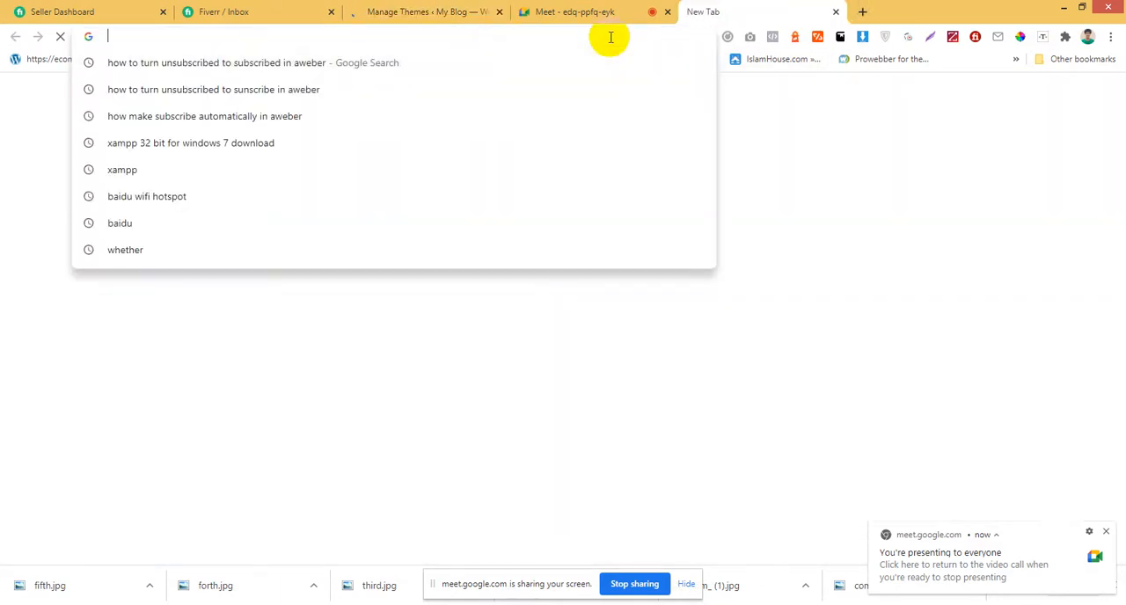
{"action": "type", "text": "oceanw"}
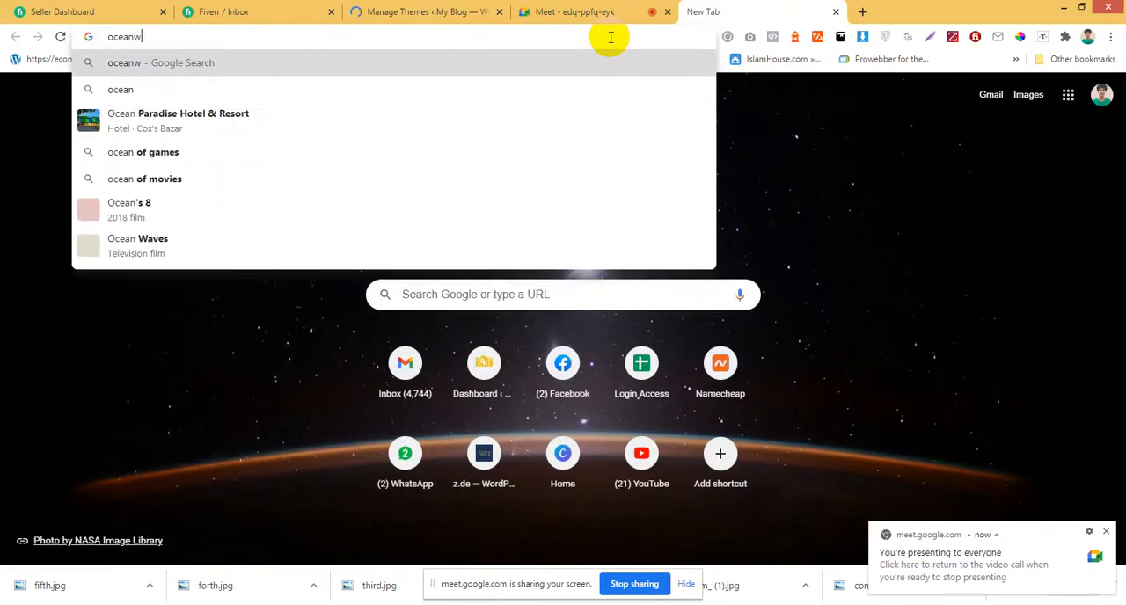
{"action": "type", "text": "p"}
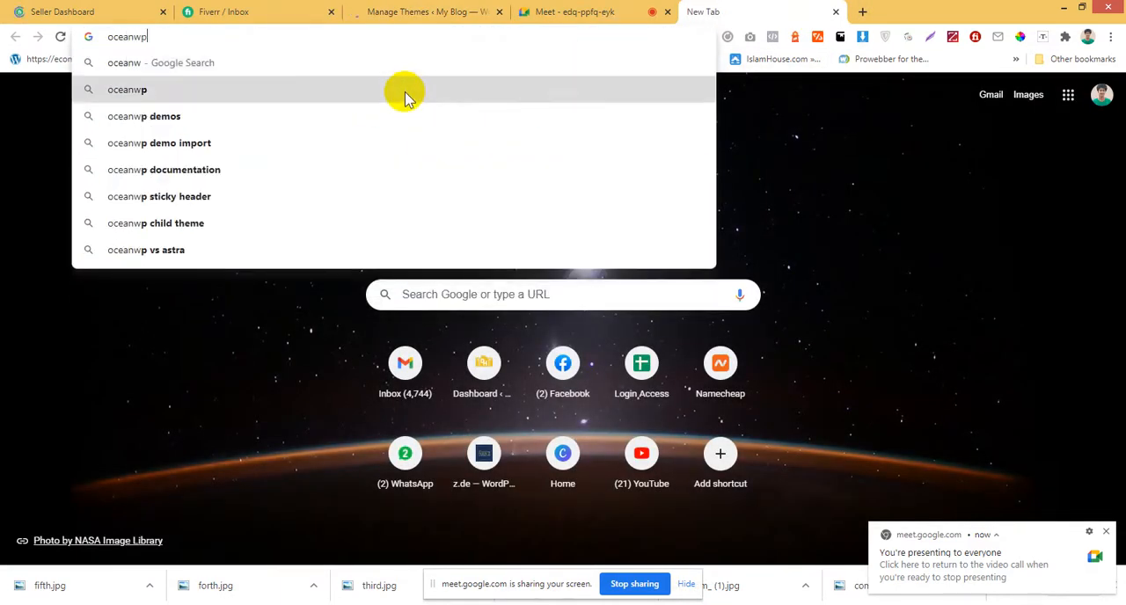
{"action": "left_click", "coordinate": [402, 92]}
{"action": "left_click_drag", "start_coordinate": [202, 110], "coordinate": [3, 106]}
{"action": "key", "text": "ctrl+c"}
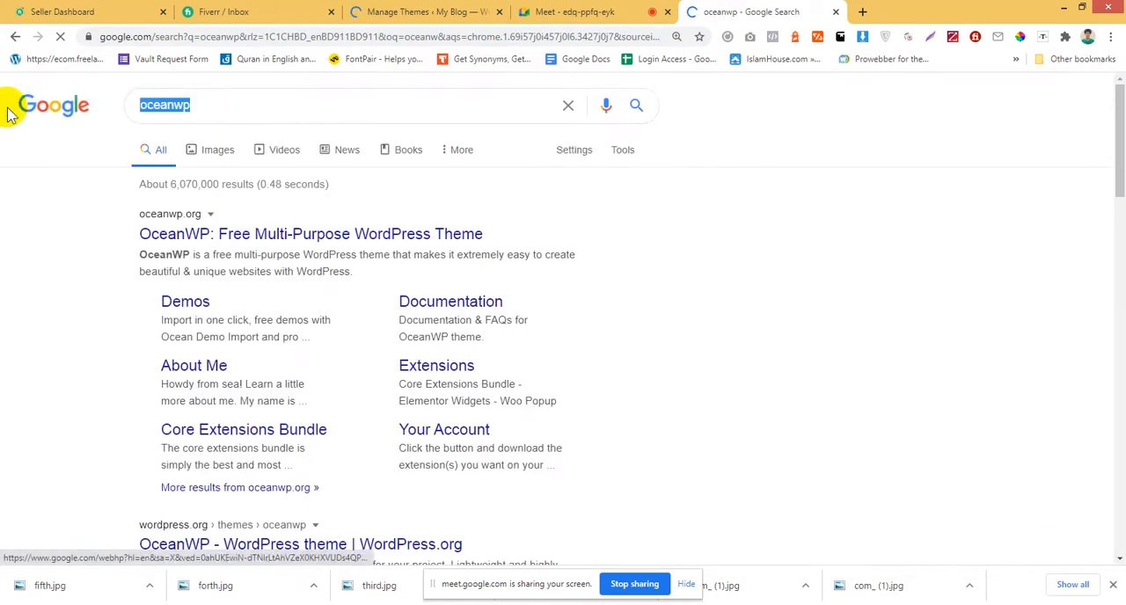
Return to the WordPress themes page and search the themes available to add for oceanwp.
{"action": "left_click", "coordinate": [556, 10]}
{"action": "left_click", "coordinate": [466, 12]}
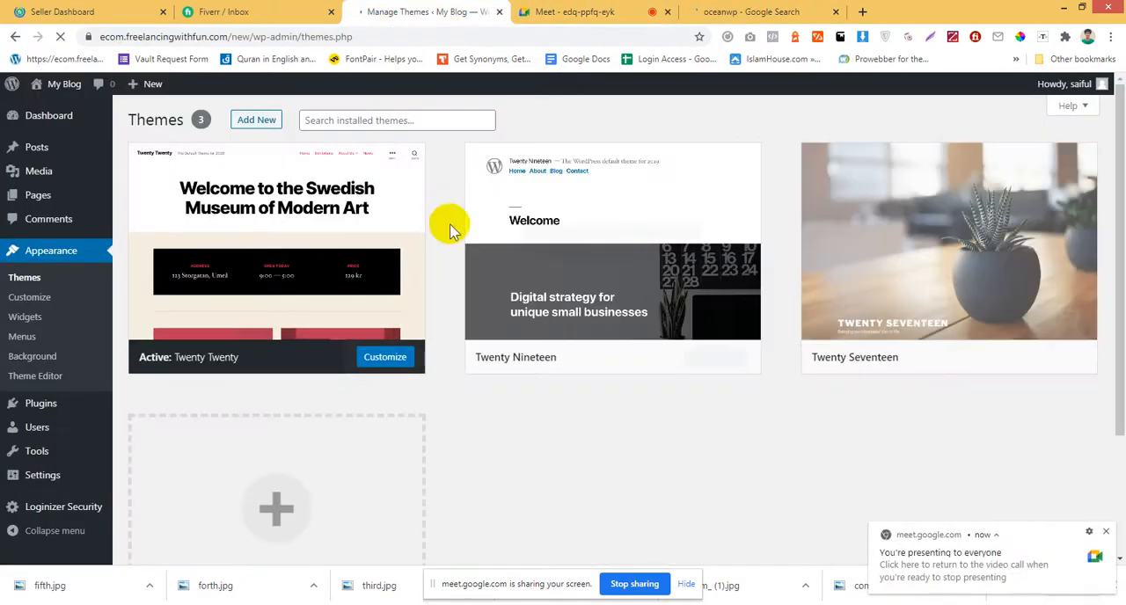
{"action": "left_click", "coordinate": [250, 120]}
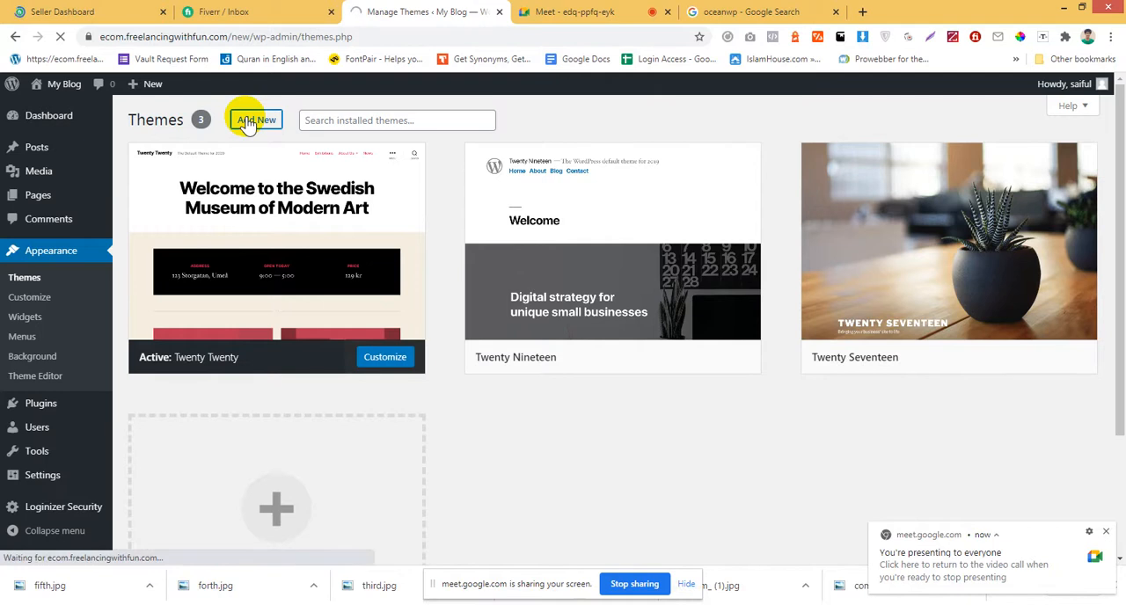
{"action": "left_click", "coordinate": [991, 160]}
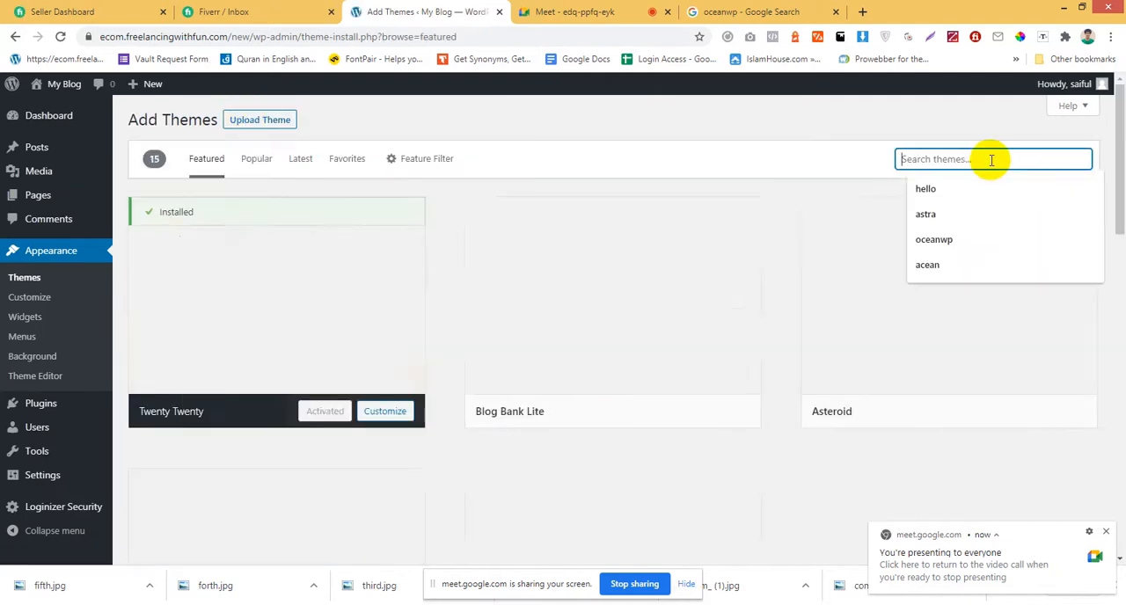
{"action": "key", "text": "ctrl+v"}
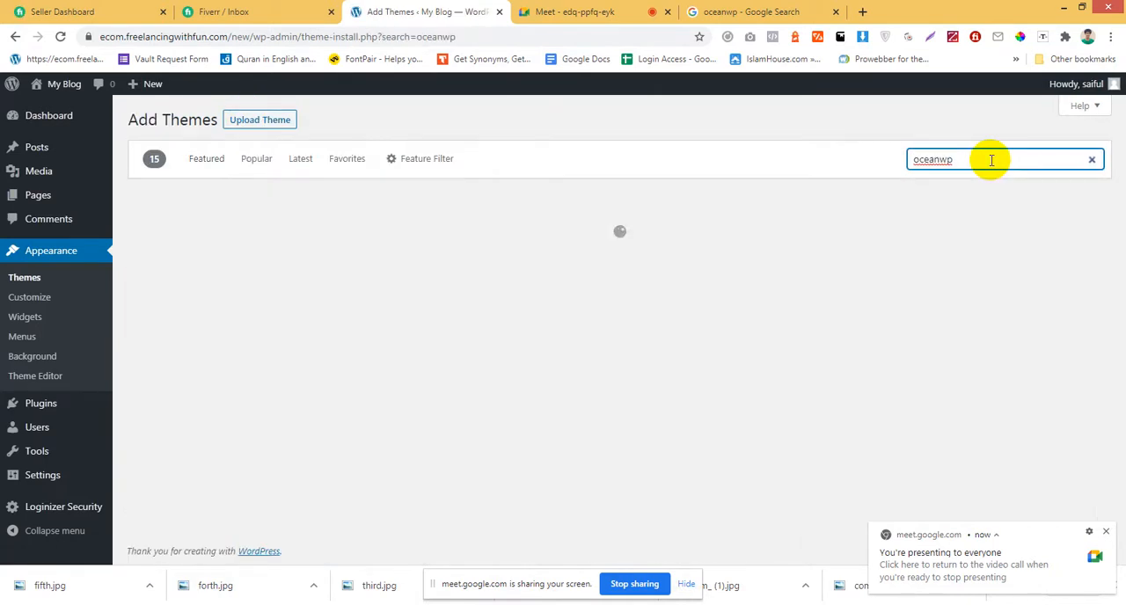
Install the OceanWP theme and activate it on the site.
{"action": "mouse_move", "coordinate": [390, 231]}
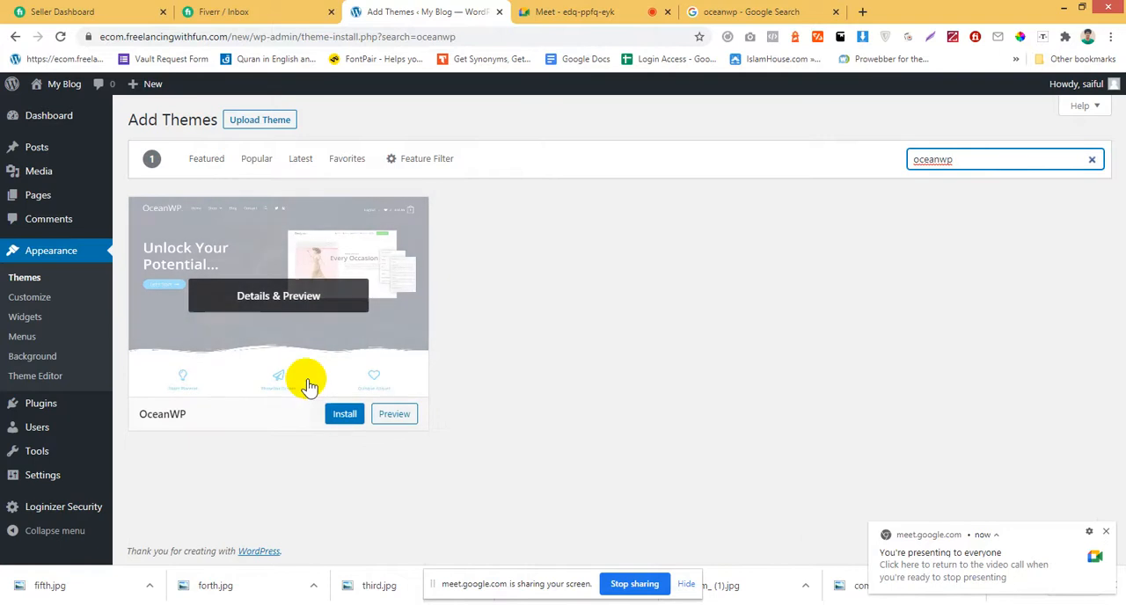
{"action": "left_click", "coordinate": [343, 419]}
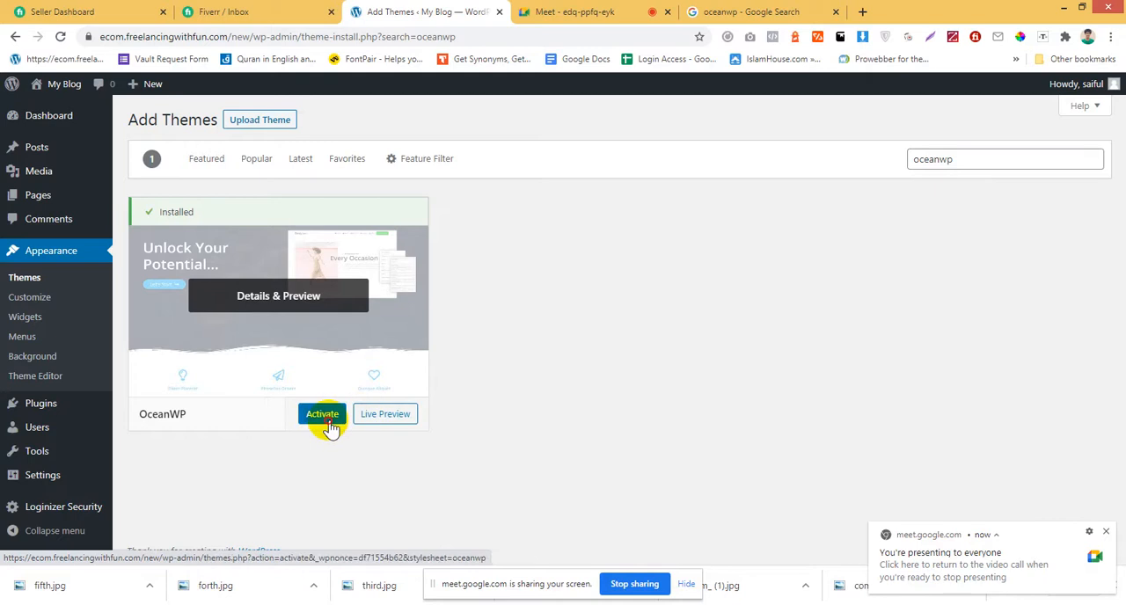
{"action": "left_click", "coordinate": [327, 425]}
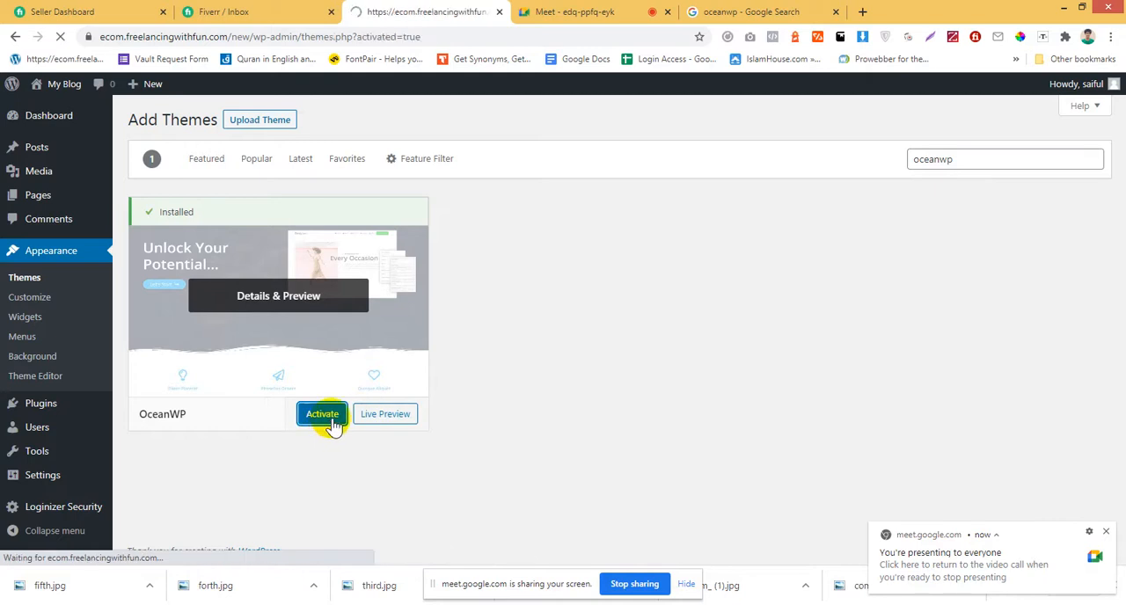
Install the theme's recommended Ocean Extra plugin and return to the dashboard.
{"action": "scroll", "coordinate": [154, 450], "scroll_direction": "down", "scroll_amount": 3}
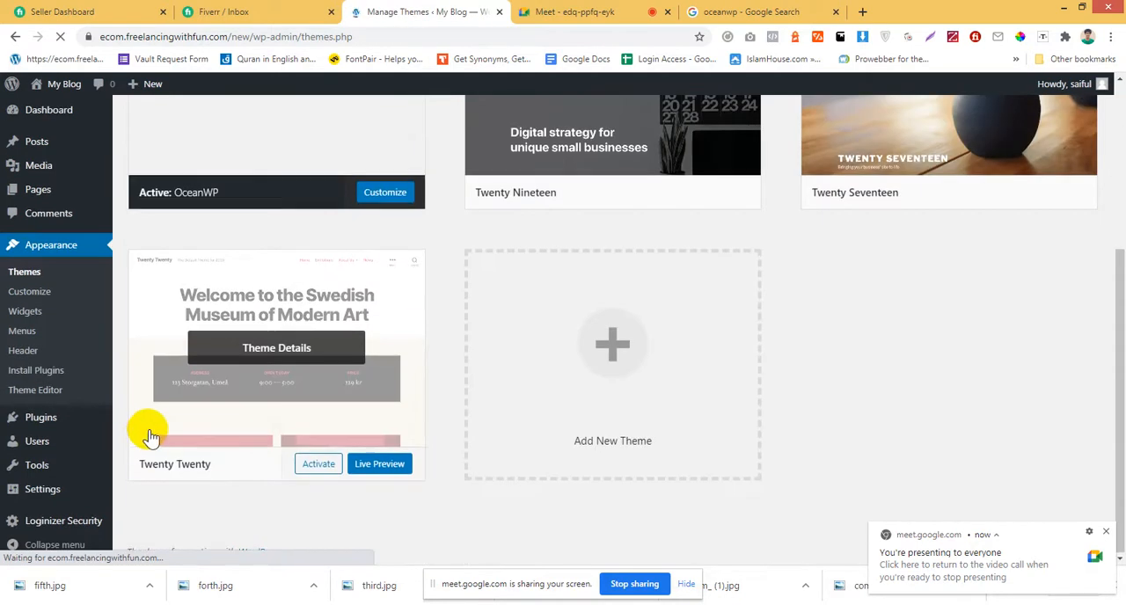
{"action": "scroll", "coordinate": [151, 433], "scroll_direction": "up", "scroll_amount": 3}
{"action": "left_click", "coordinate": [46, 380]}
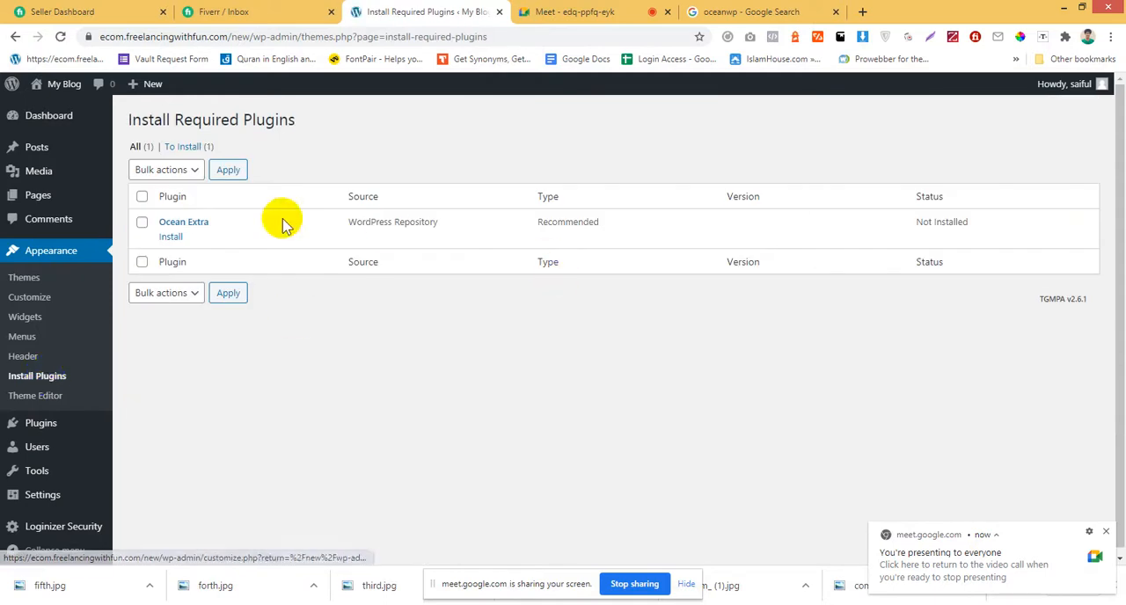
{"action": "left_click", "coordinate": [169, 237]}
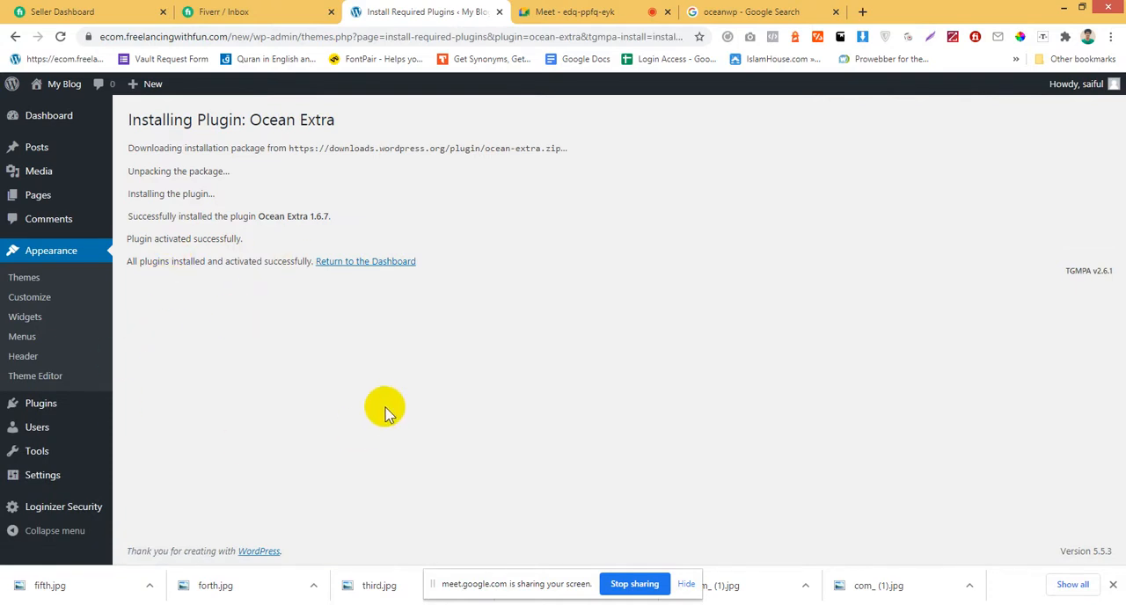
{"action": "left_click", "coordinate": [352, 264]}
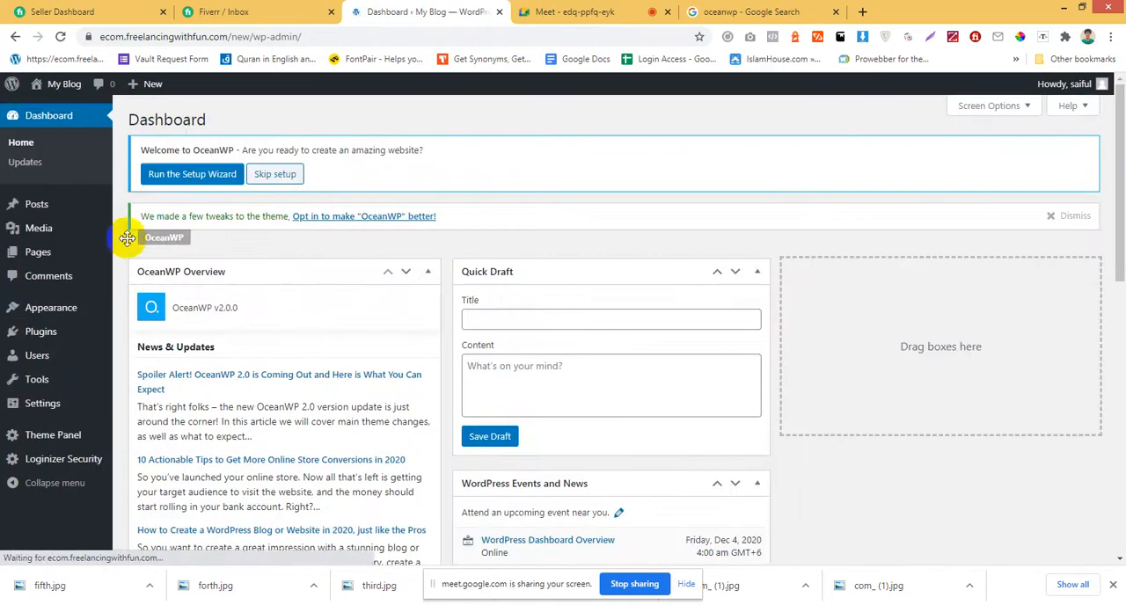
{"action": "scroll", "coordinate": [390, 427], "scroll_direction": "down", "scroll_amount": 5}
{"action": "scroll", "coordinate": [396, 421], "scroll_direction": "up", "scroll_amount": 5}
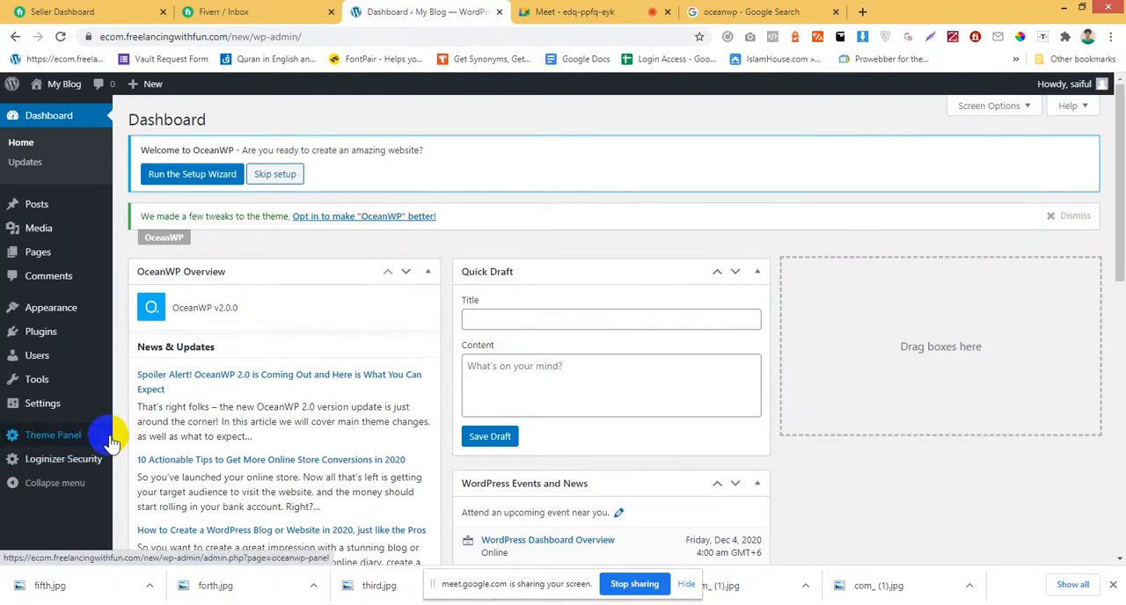
{"action": "mouse_move", "coordinate": [29, 232]}
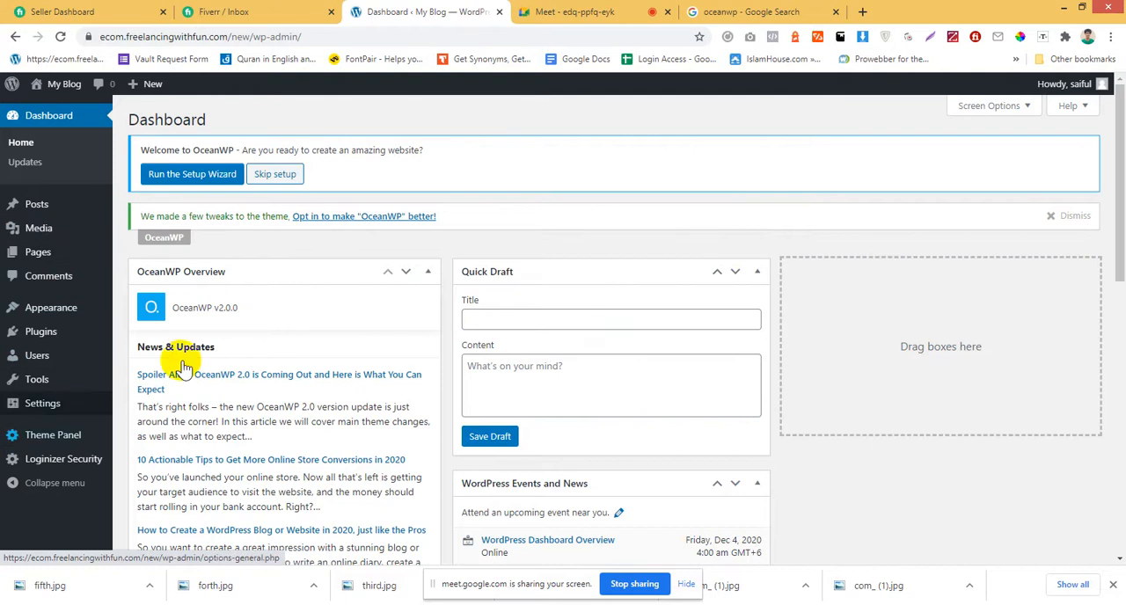
{"action": "scroll", "coordinate": [130, 383], "scroll_direction": "down", "scroll_amount": 2}
{"action": "scroll", "coordinate": [27, 480], "scroll_direction": "up", "scroll_amount": 2}
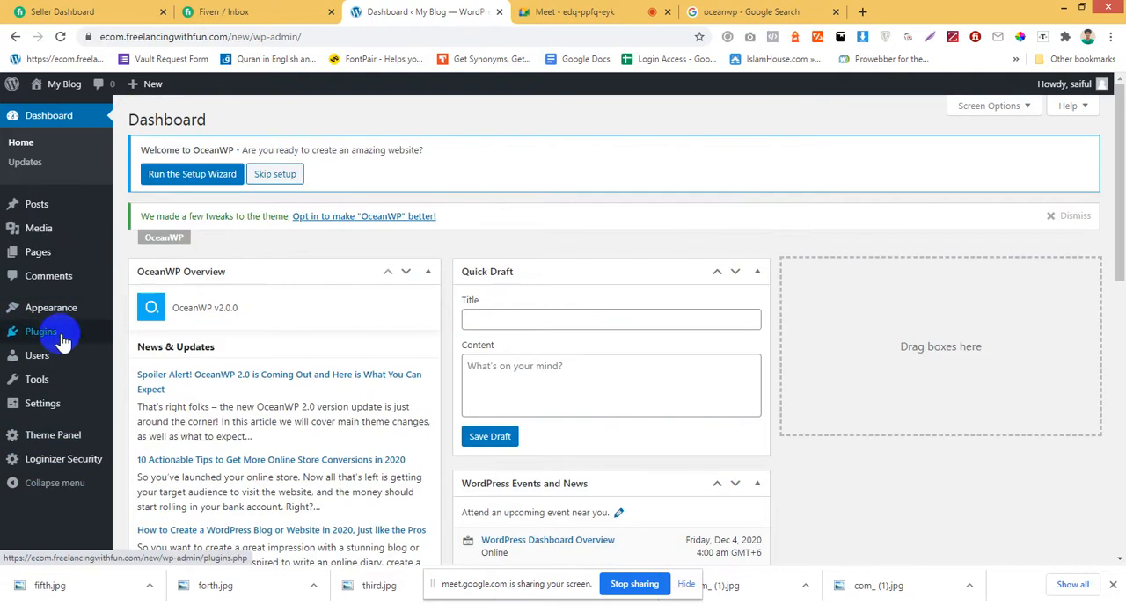
Search for new plugins with the keyword woo, and install and activate WooCommerce.
{"action": "mouse_move", "coordinate": [58, 333]}
{"action": "left_click", "coordinate": [155, 354]}
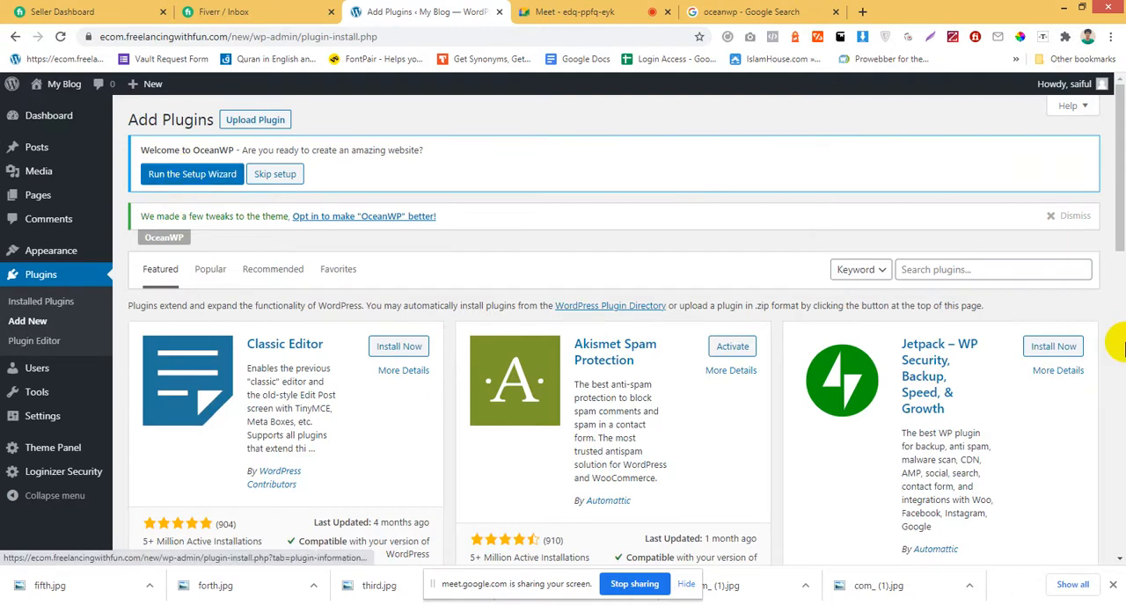
{"action": "left_click", "coordinate": [1012, 268]}
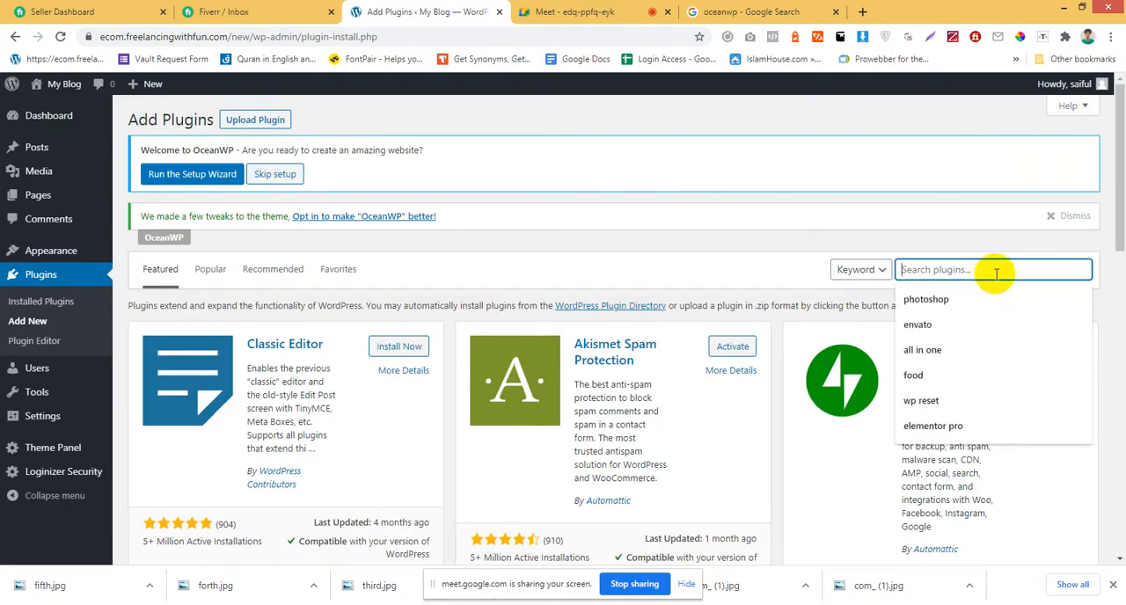
{"action": "type", "text": "woo"}
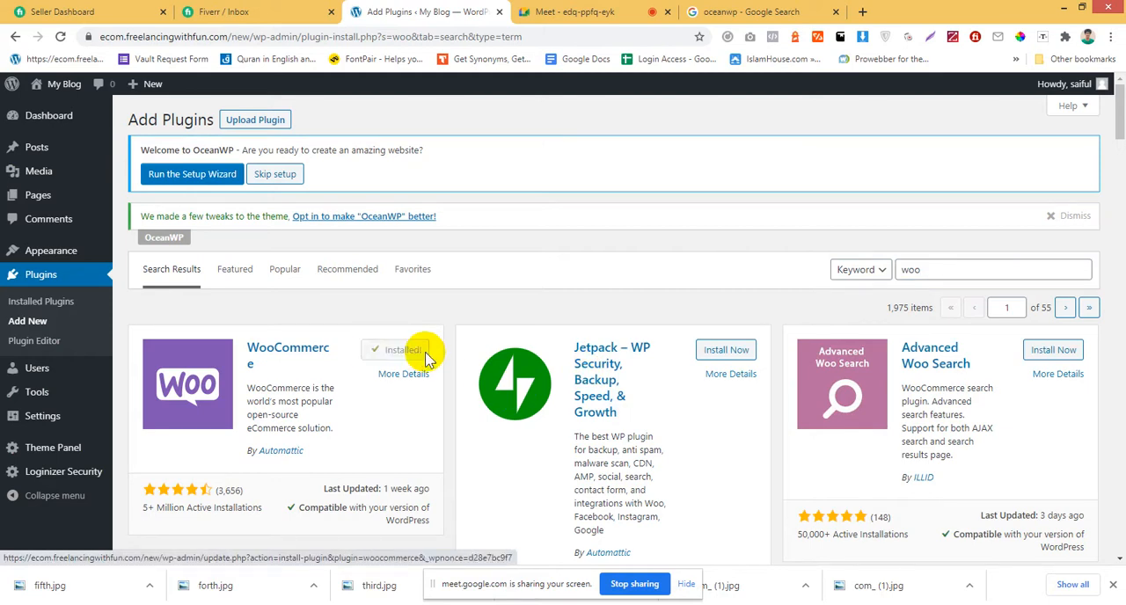
{"action": "left_click", "coordinate": [414, 357]}
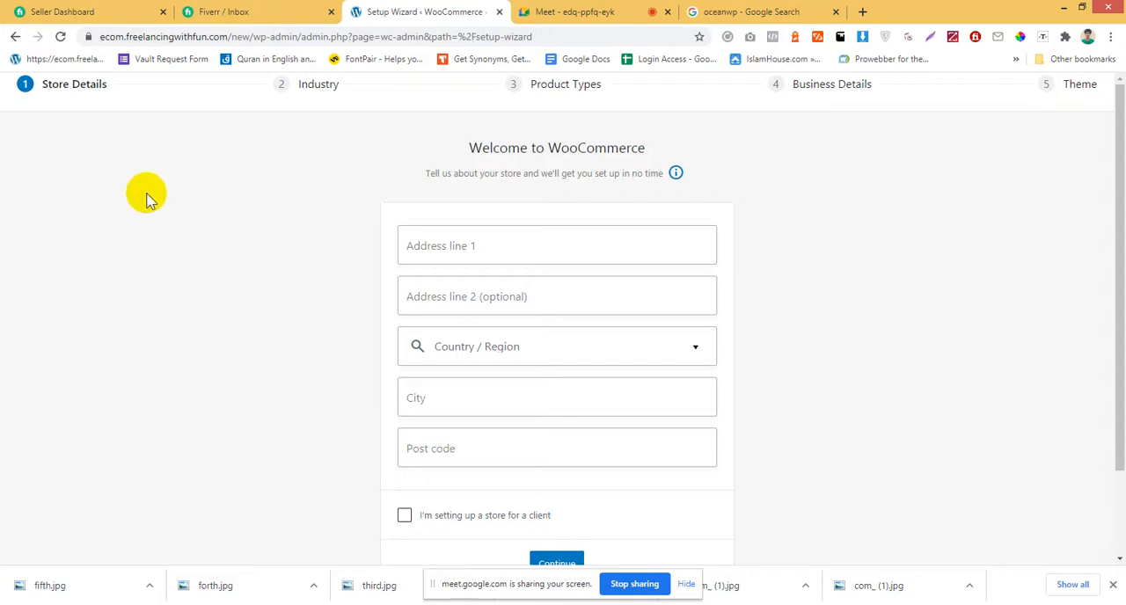
Leave the WooCommerce setup wizard without filling it in by cutting the page address back to /new/wp-admin/.
{"action": "left_click_drag", "start_coordinate": [301, 38], "coordinate": [830, 67]}
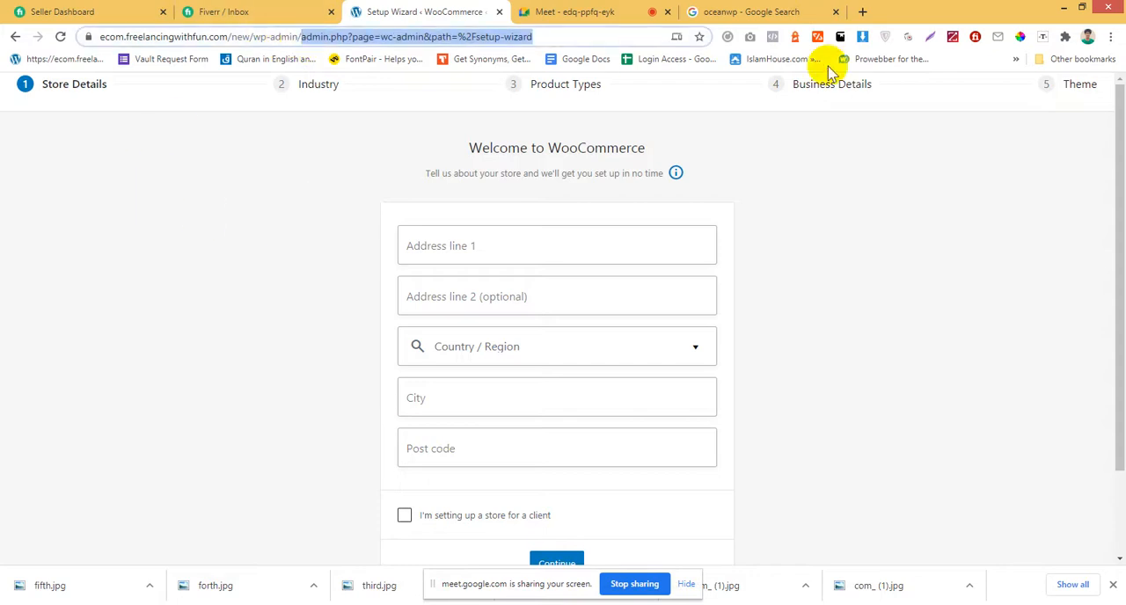
{"action": "key", "text": "BackSpace"}
{"action": "key", "text": "Return"}
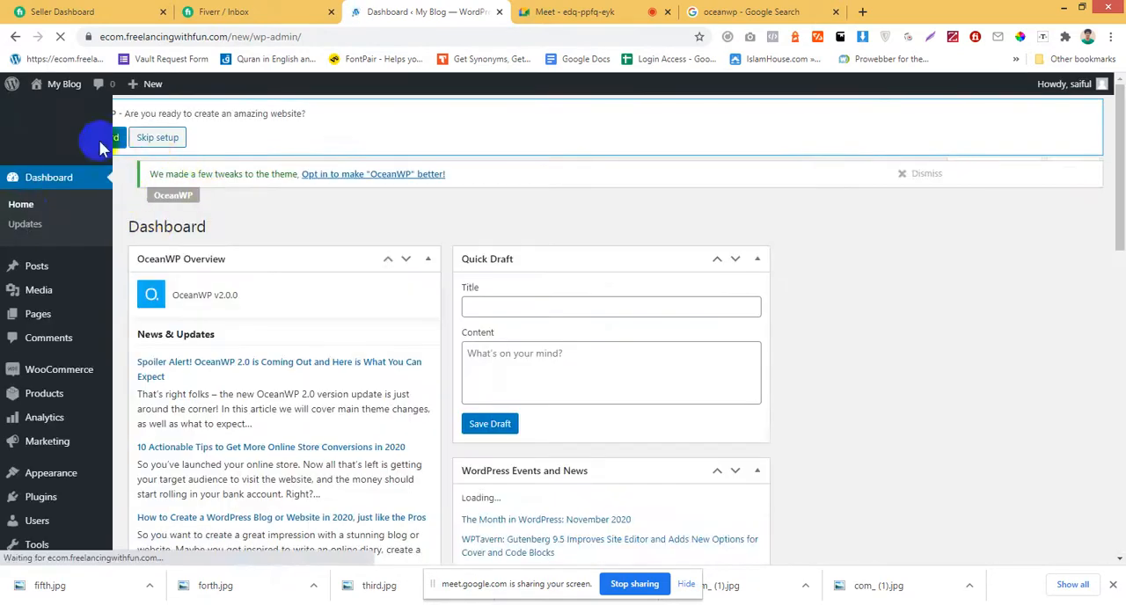
Run the OceanWP setup wizard and proceed from its welcome page to choosing a demo.
{"action": "left_click", "coordinate": [196, 175]}
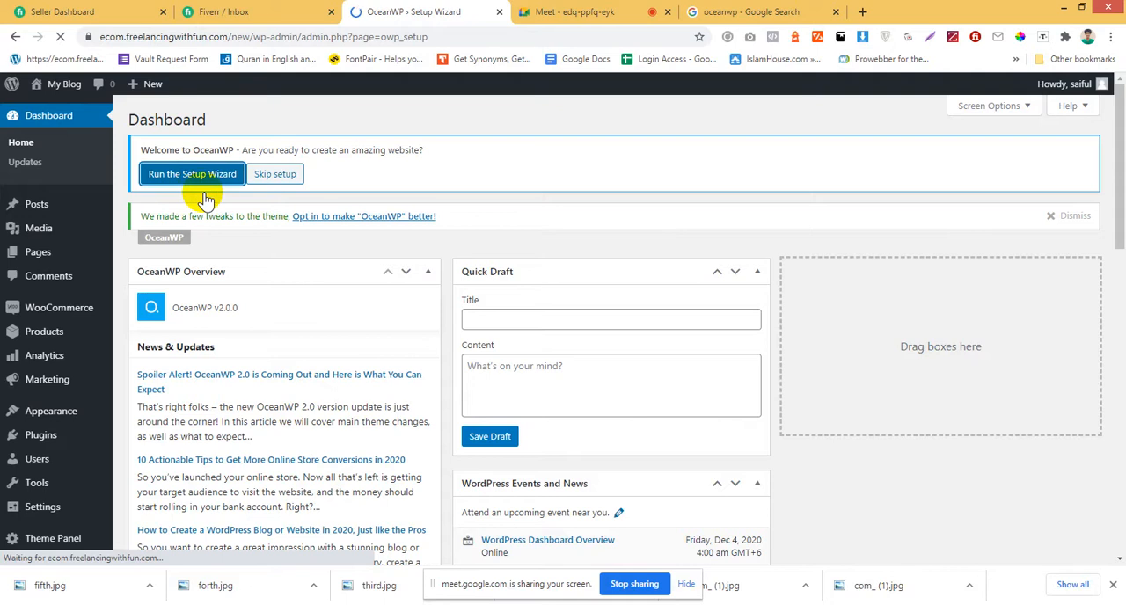
{"action": "scroll", "coordinate": [757, 382], "scroll_direction": "down", "scroll_amount": 2}
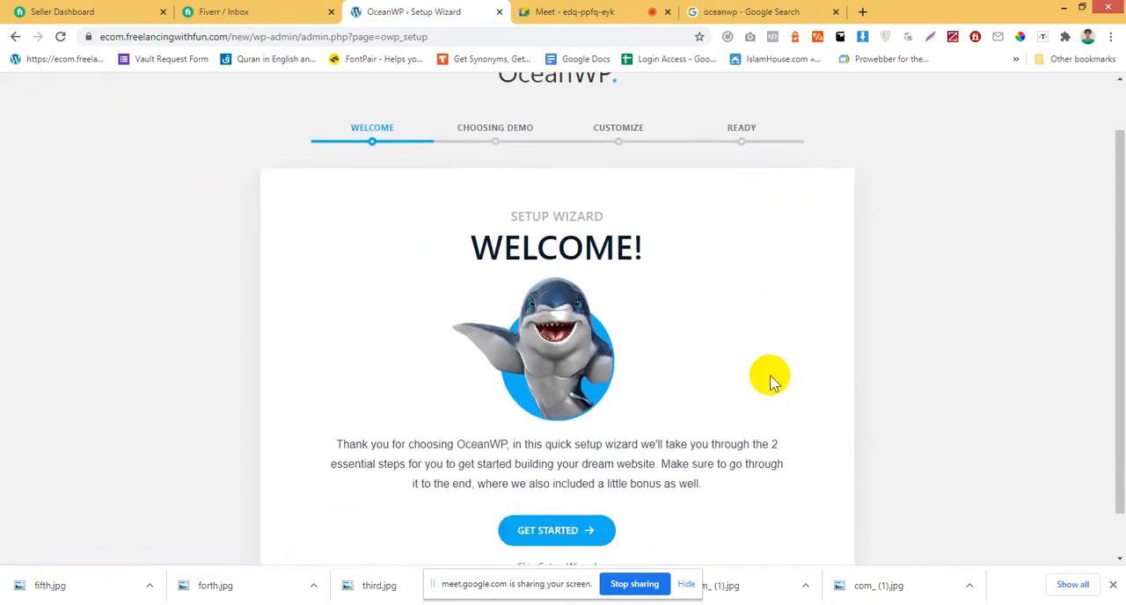
{"action": "scroll", "coordinate": [755, 467], "scroll_direction": "up", "scroll_amount": 1}
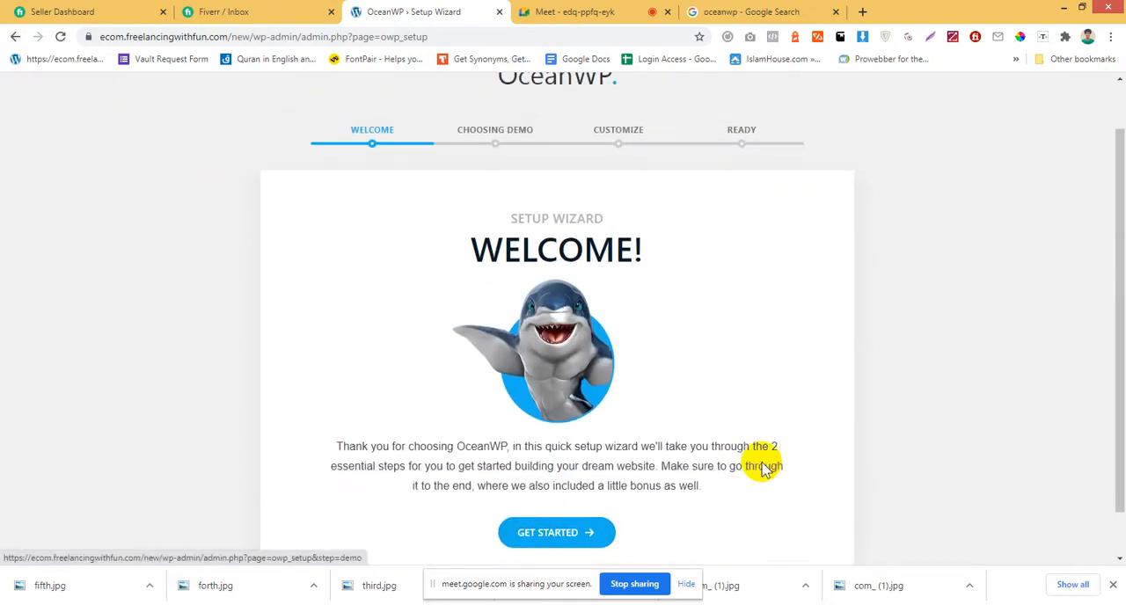
{"action": "scroll", "coordinate": [764, 466], "scroll_direction": "down", "scroll_amount": 1}
{"action": "left_click", "coordinate": [571, 487]}
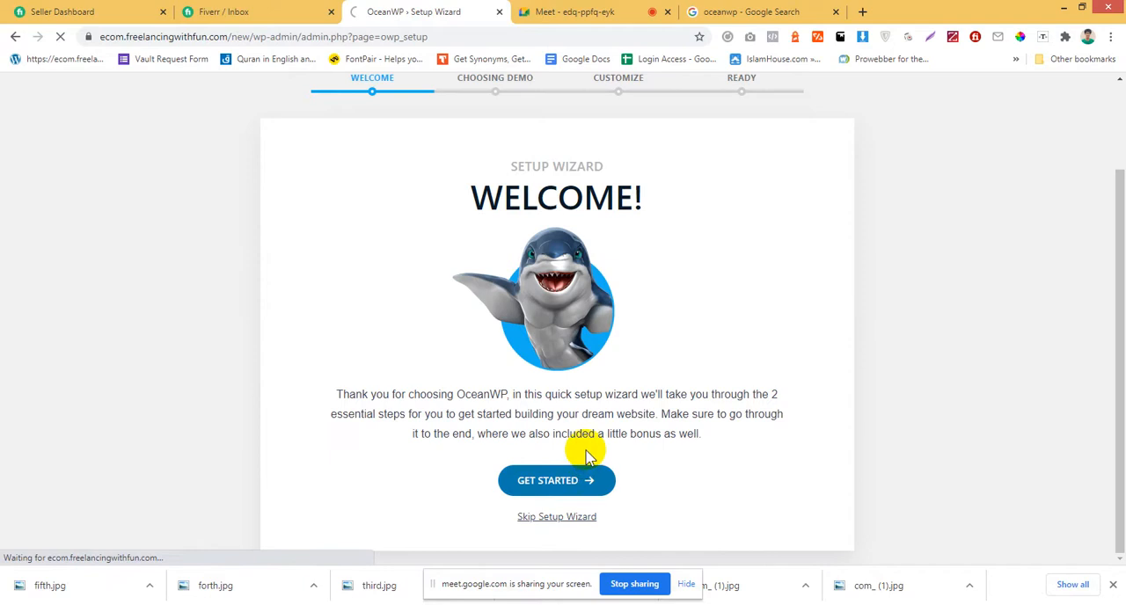
Browse the wizard's demo templates and select the Store demo.
{"action": "scroll", "coordinate": [588, 452], "scroll_direction": "down", "scroll_amount": 3}
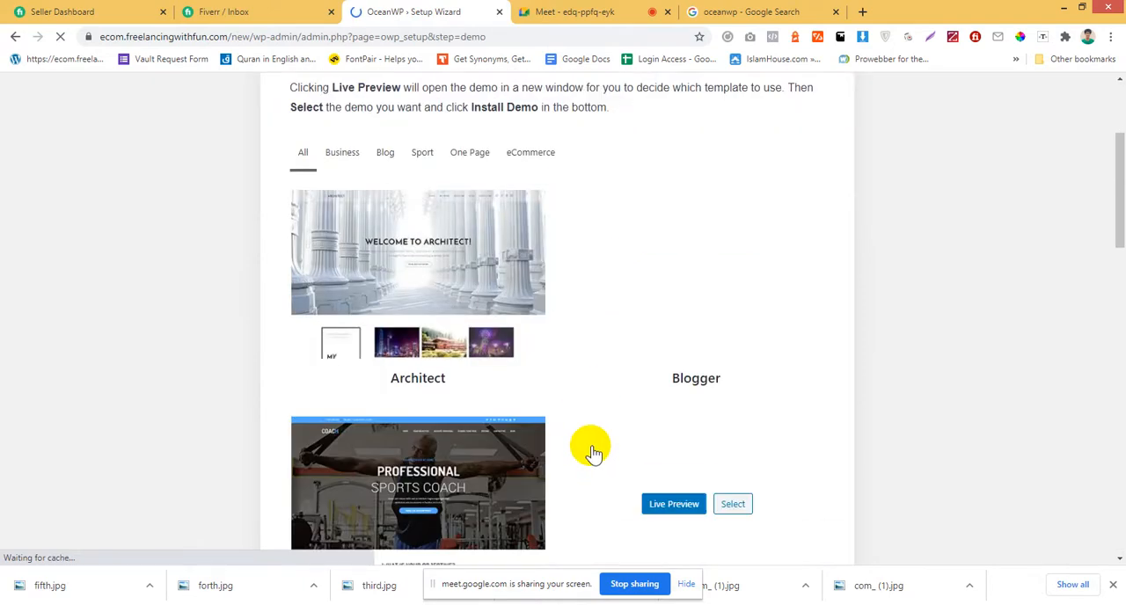
{"action": "scroll", "coordinate": [593, 453], "scroll_direction": "down", "scroll_amount": 5}
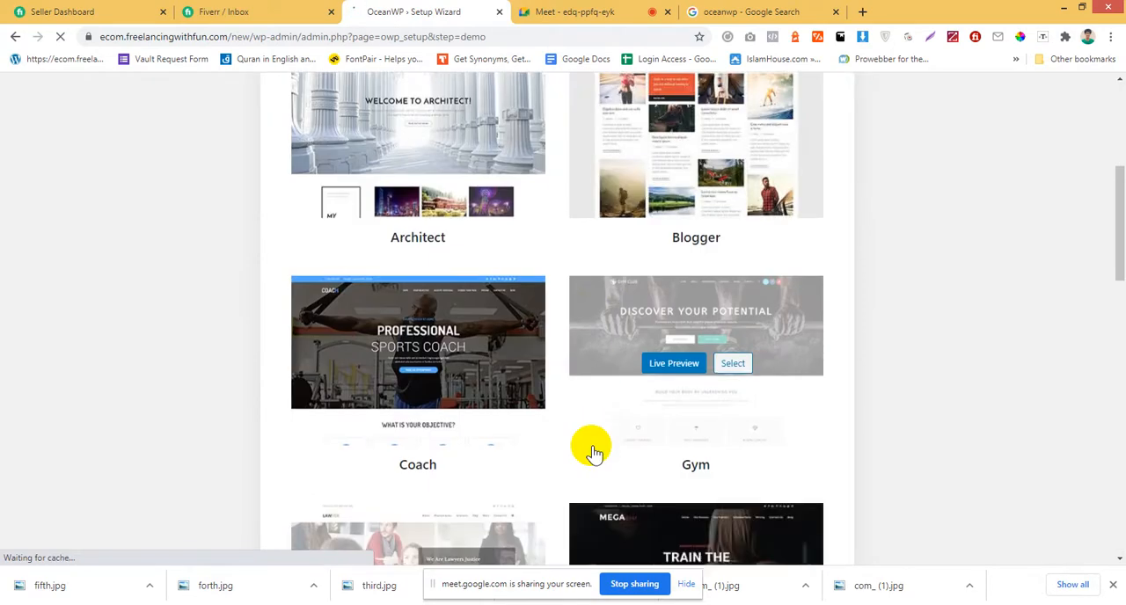
{"action": "scroll", "coordinate": [592, 453], "scroll_direction": "down", "scroll_amount": 6}
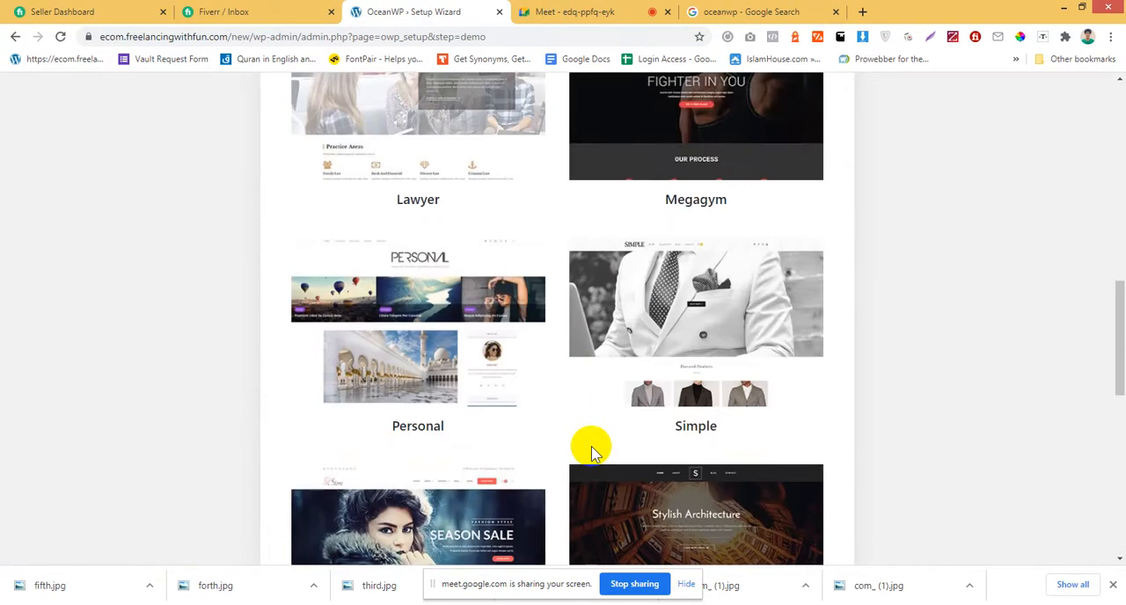
{"action": "scroll", "coordinate": [592, 453], "scroll_direction": "up", "scroll_amount": 2}
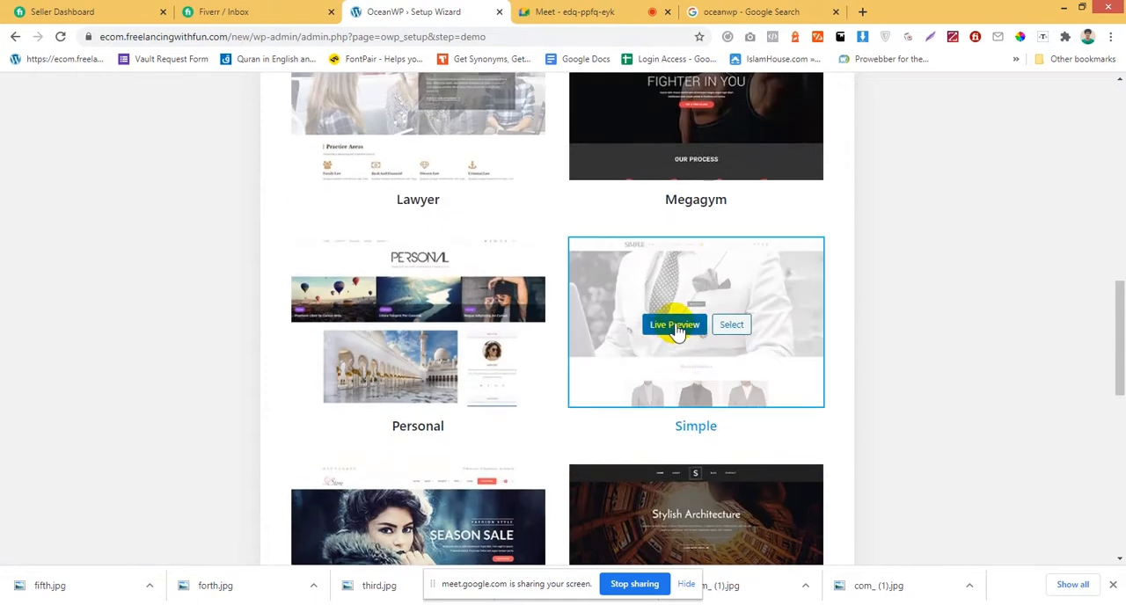
{"action": "scroll", "coordinate": [581, 447], "scroll_direction": "down", "scroll_amount": 2}
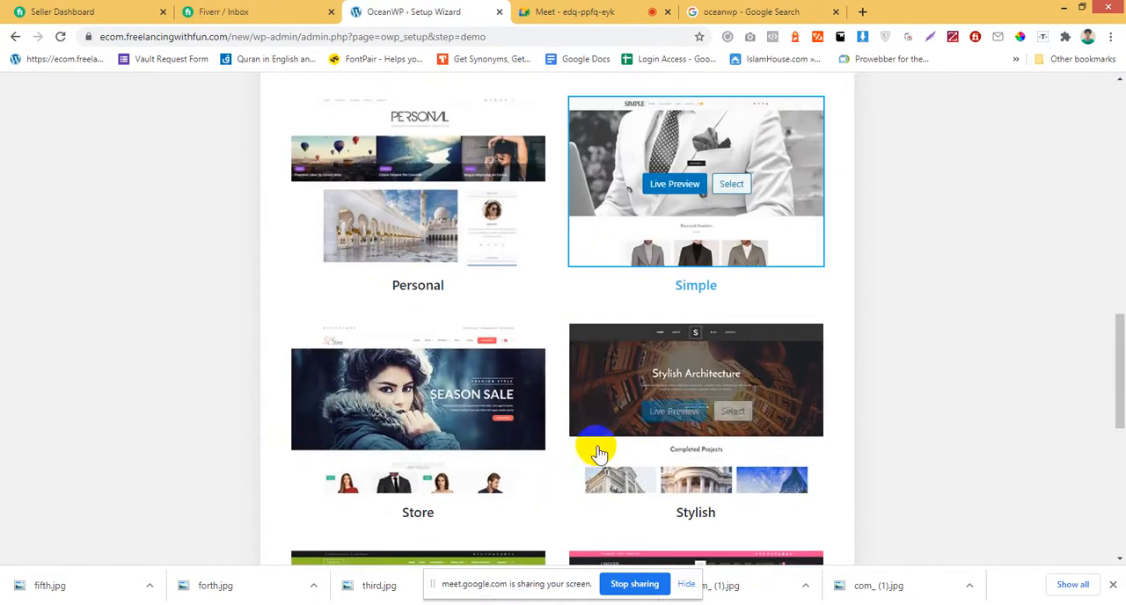
{"action": "scroll", "coordinate": [427, 289], "scroll_direction": "down", "scroll_amount": 2}
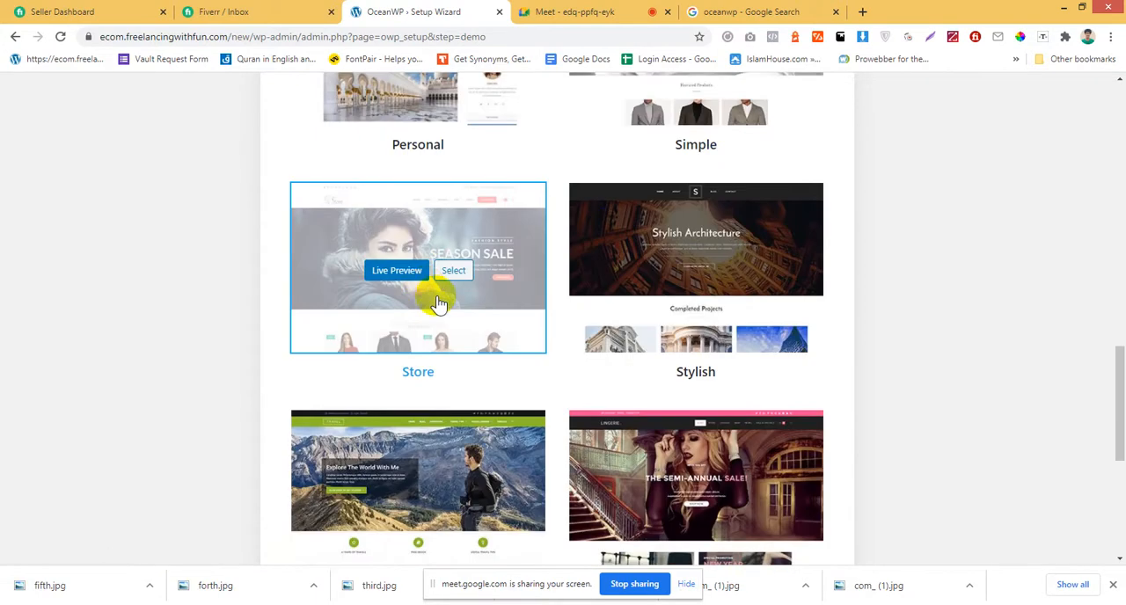
{"action": "left_click", "coordinate": [453, 272]}
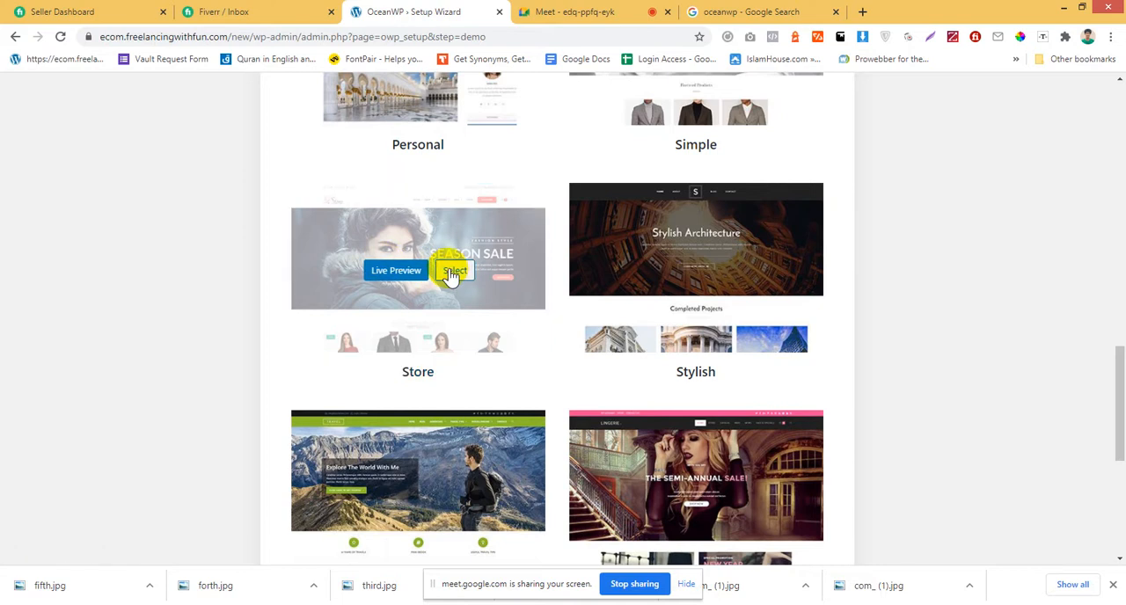
Proceed with installing the selected Store demo instead of skipping the demo step.
{"action": "scroll", "coordinate": [636, 372], "scroll_direction": "up", "scroll_amount": 3}
{"action": "scroll", "coordinate": [572, 356], "scroll_direction": "down", "scroll_amount": 3}
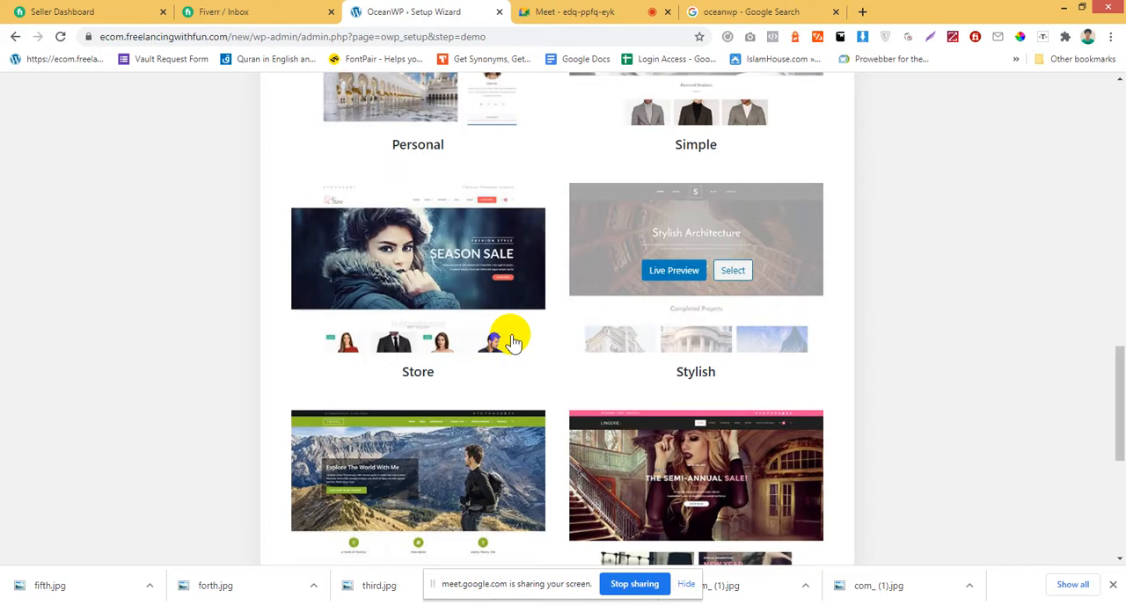
{"action": "scroll", "coordinate": [642, 351], "scroll_direction": "up", "scroll_amount": 7}
{"action": "scroll", "coordinate": [648, 352], "scroll_direction": "down", "scroll_amount": 11}
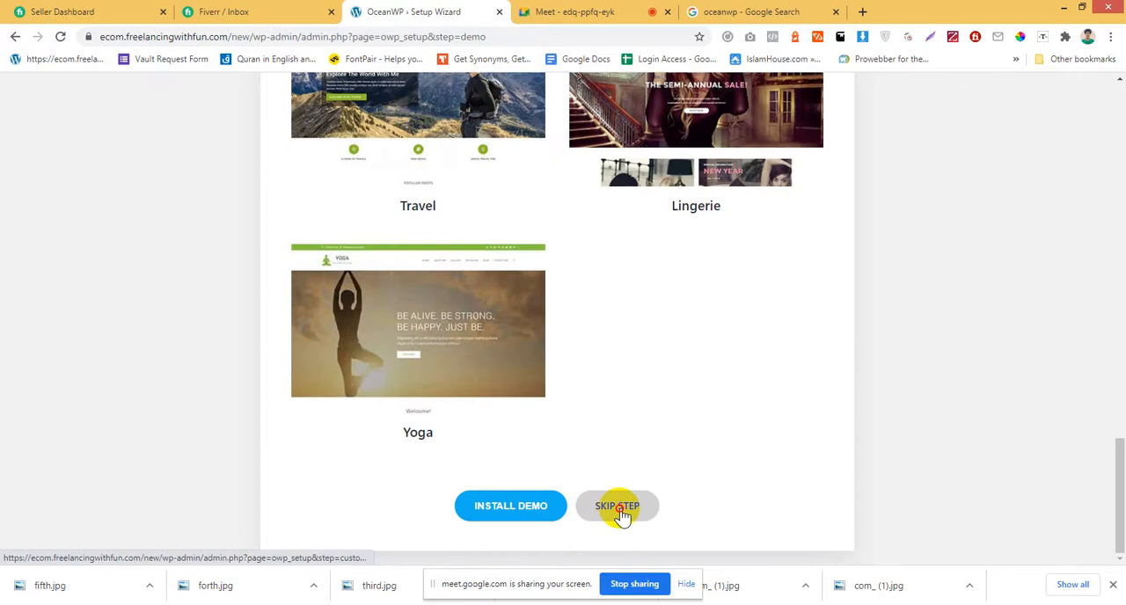
{"action": "left_click_drag", "start_coordinate": [620, 510], "coordinate": [516, 523]}
{"action": "left_click", "coordinate": [515, 520]}
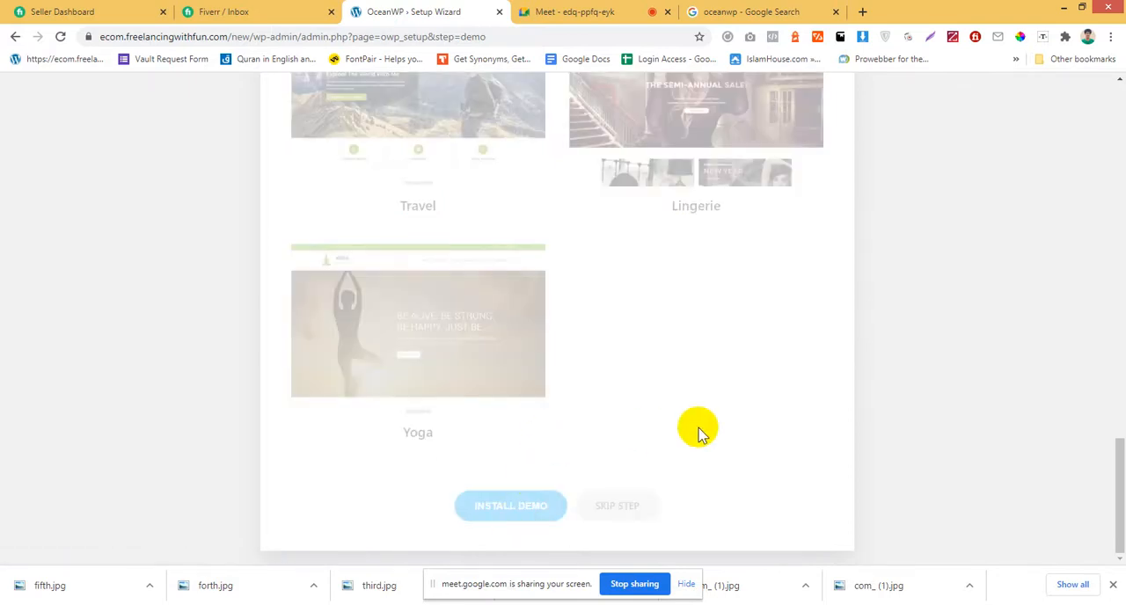
Review the required plugins listed for importing the Store demo.
{"action": "scroll", "coordinate": [701, 429], "scroll_direction": "up", "scroll_amount": 9}
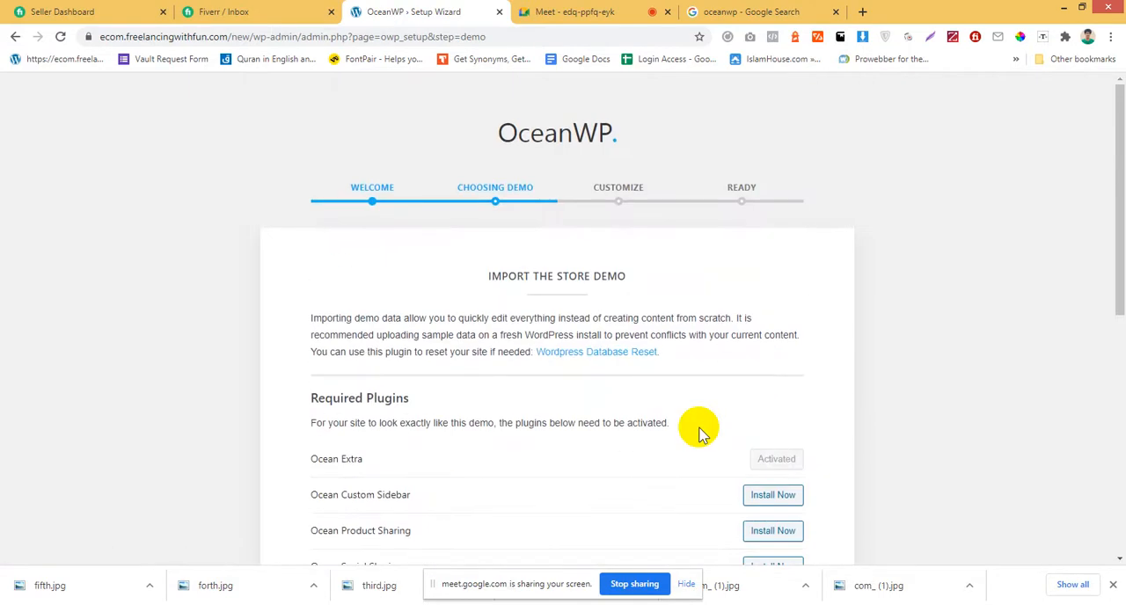
{"action": "scroll", "coordinate": [700, 430], "scroll_direction": "down", "scroll_amount": 2}
{"action": "scroll", "coordinate": [701, 434], "scroll_direction": "down", "scroll_amount": 2}
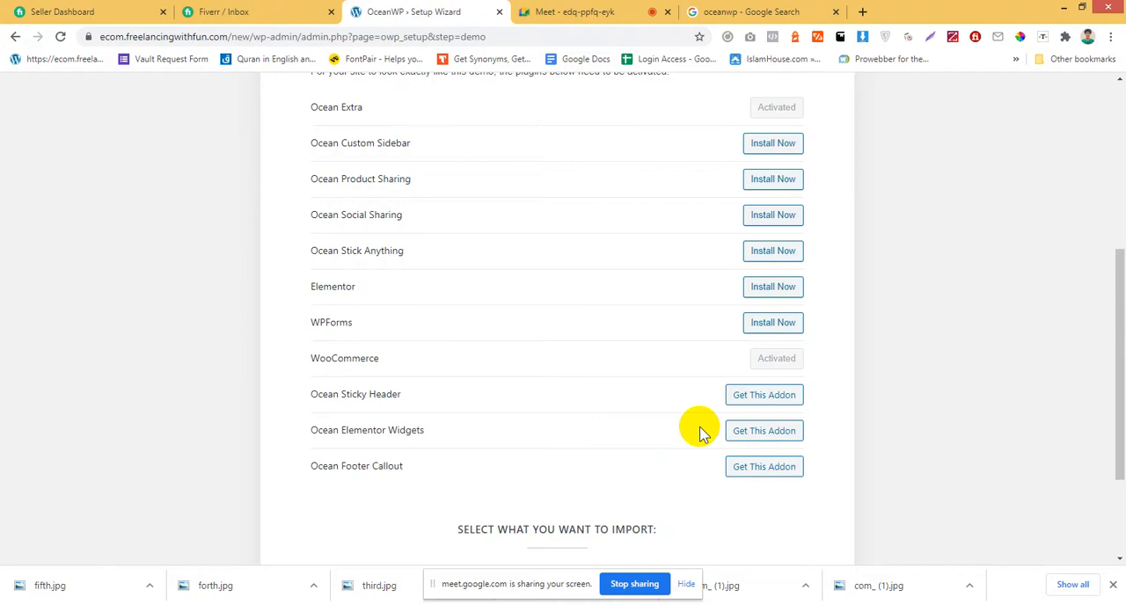
{"action": "scroll", "coordinate": [700, 433], "scroll_direction": "up", "scroll_amount": 2}
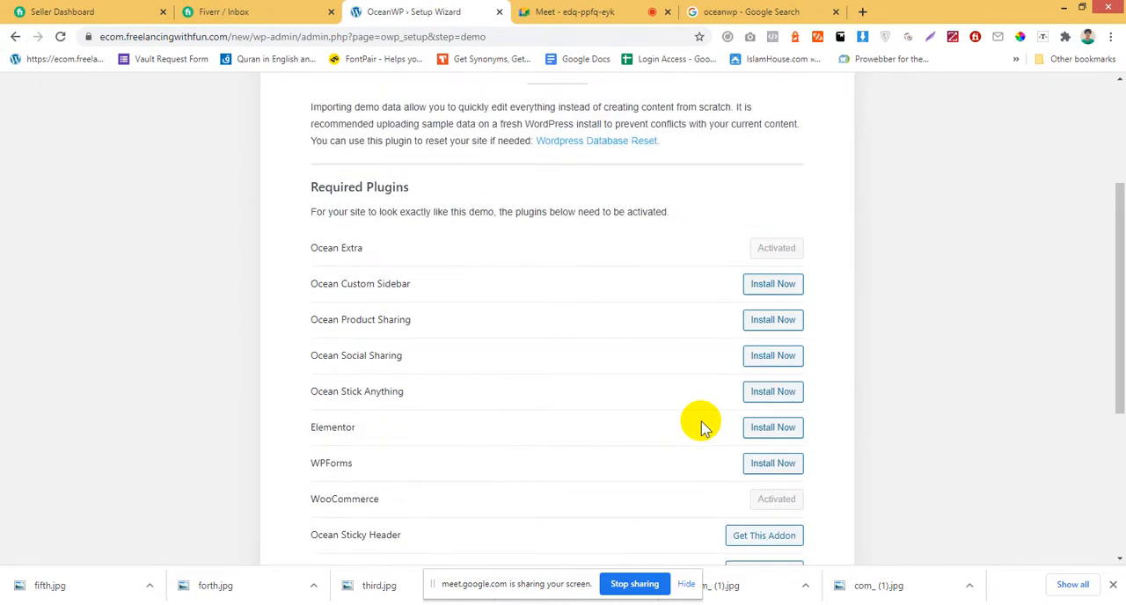
{"action": "scroll", "coordinate": [622, 378], "scroll_direction": "up", "scroll_amount": 2}
{"action": "scroll", "coordinate": [621, 382], "scroll_direction": "down", "scroll_amount": 2}
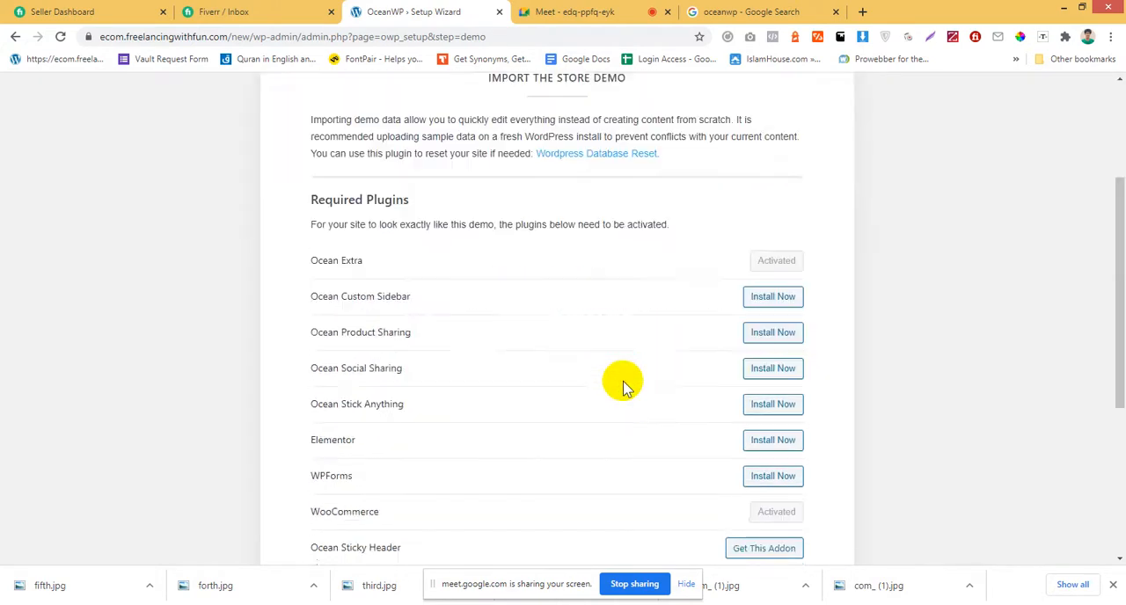
{"action": "scroll", "coordinate": [623, 385], "scroll_direction": "up", "scroll_amount": 2}
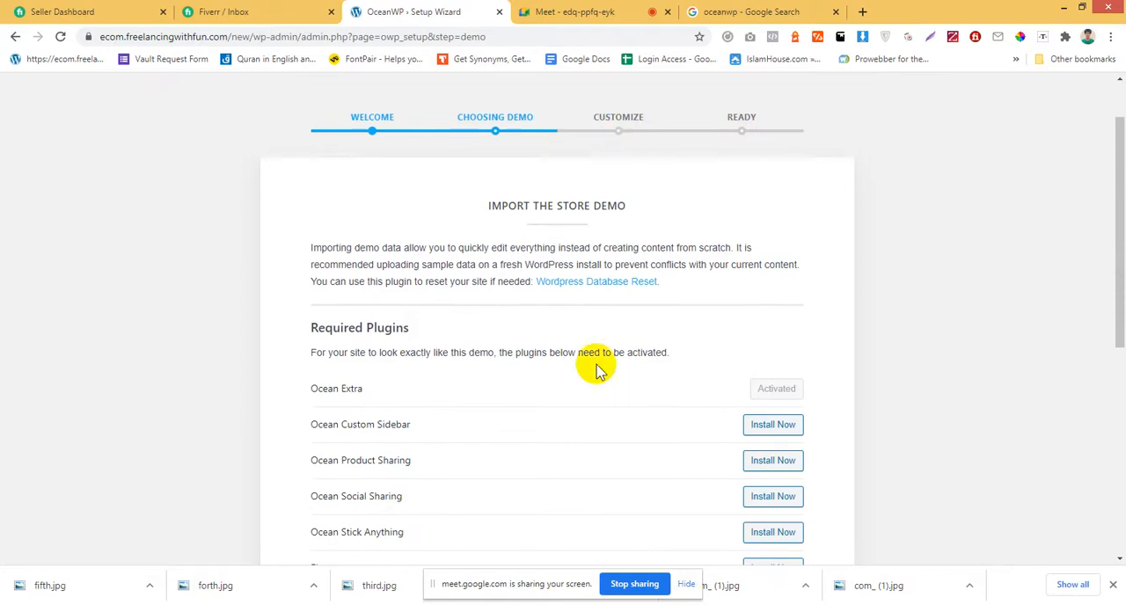
{"action": "scroll", "coordinate": [597, 370], "scroll_direction": "down", "scroll_amount": 3}
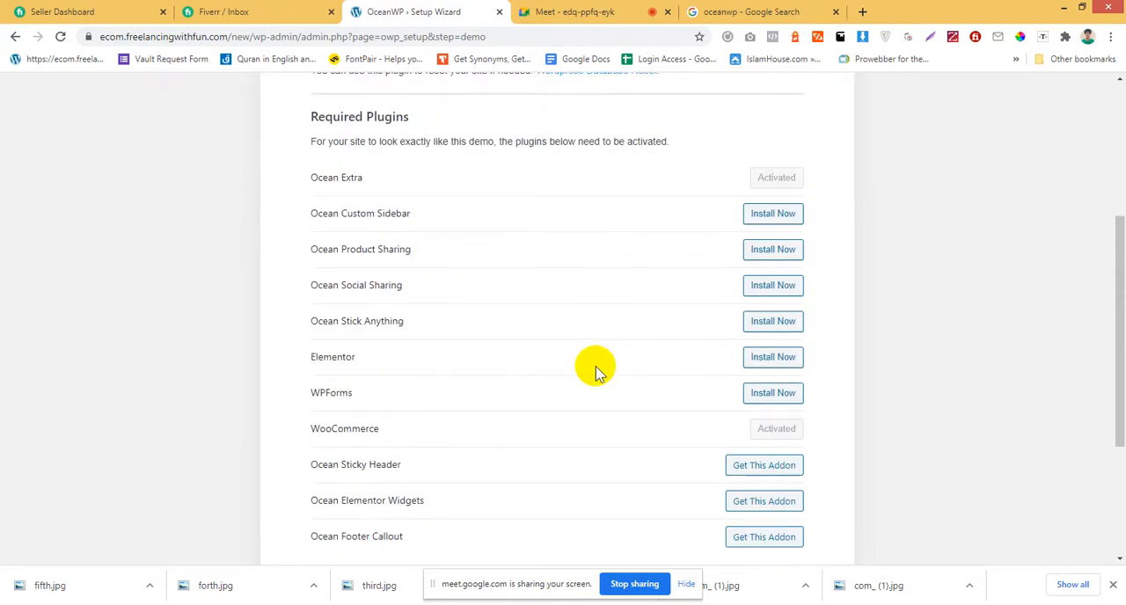
Install the required plugins Ocean Custom Sidebar, Ocean Product Sharing, Ocean Social Sharing, Ocean Stick Anything, Elementor and WPForms.
{"action": "left_click", "coordinate": [777, 217]}
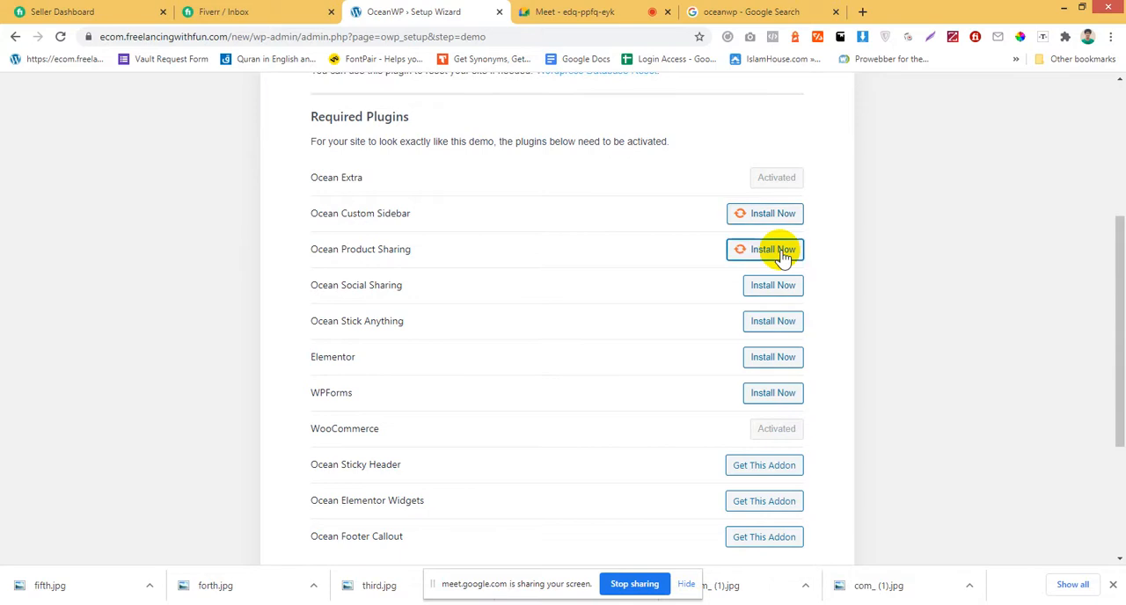
{"action": "left_click", "coordinate": [771, 285]}
{"action": "left_click", "coordinate": [764, 321]}
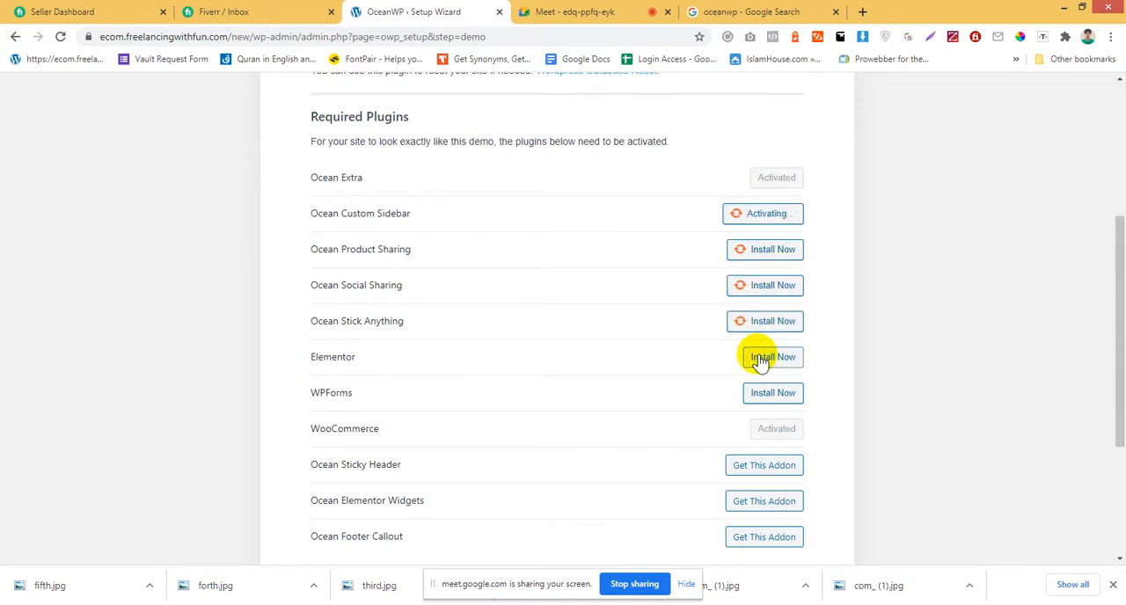
{"action": "left_click", "coordinate": [760, 359]}
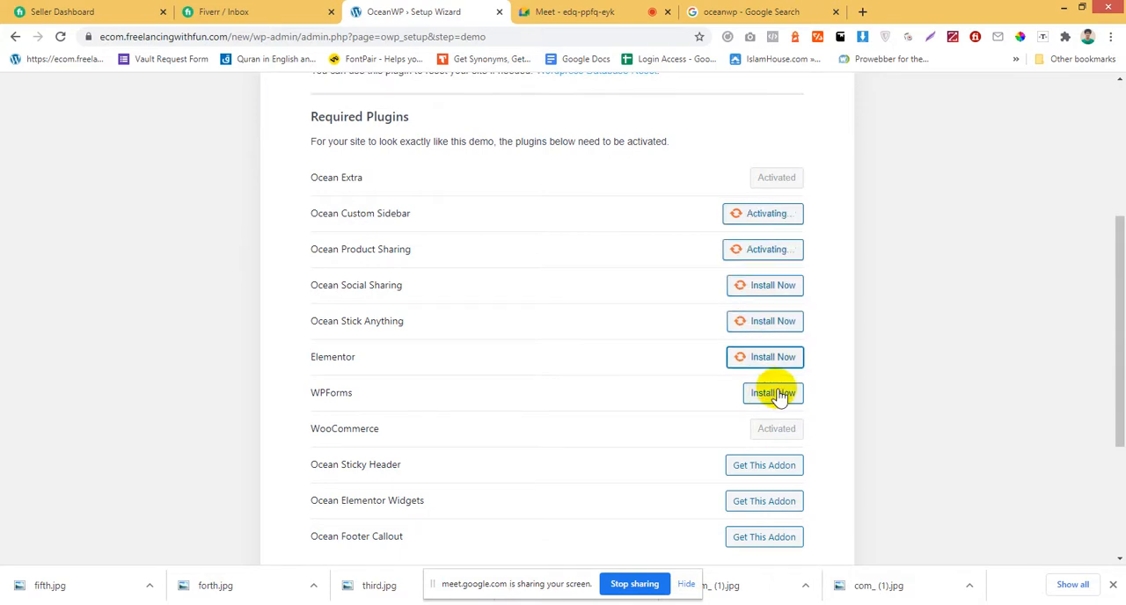
{"action": "left_click", "coordinate": [776, 393]}
{"action": "scroll", "coordinate": [721, 387], "scroll_direction": "down", "scroll_amount": 1}
{"action": "scroll", "coordinate": [720, 387], "scroll_direction": "down", "scroll_amount": 1}
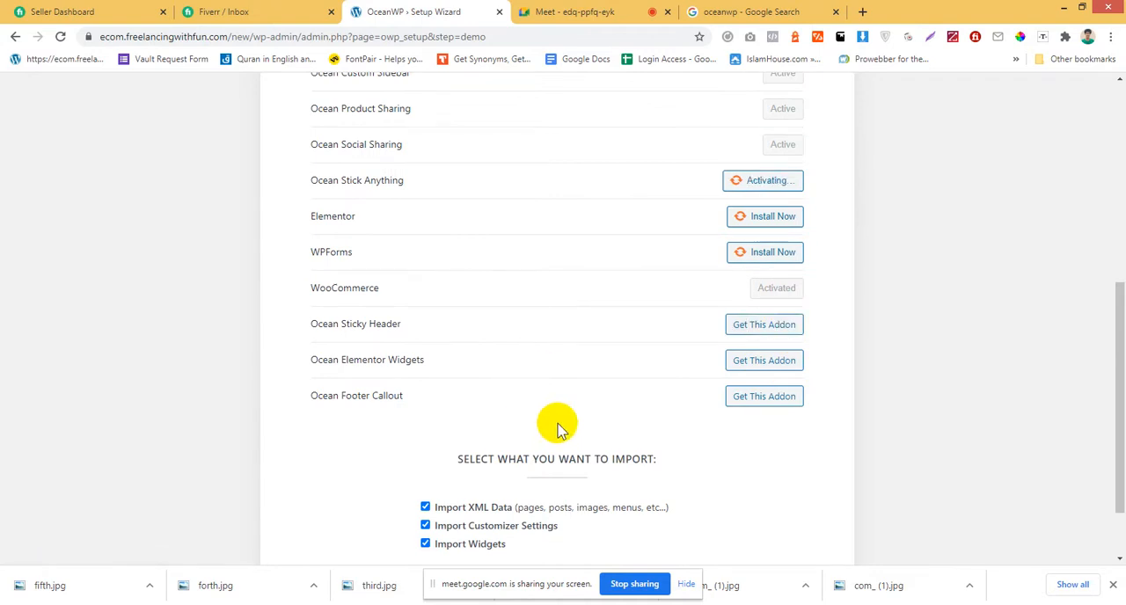
{"action": "scroll", "coordinate": [561, 426], "scroll_direction": "up", "scroll_amount": 2}
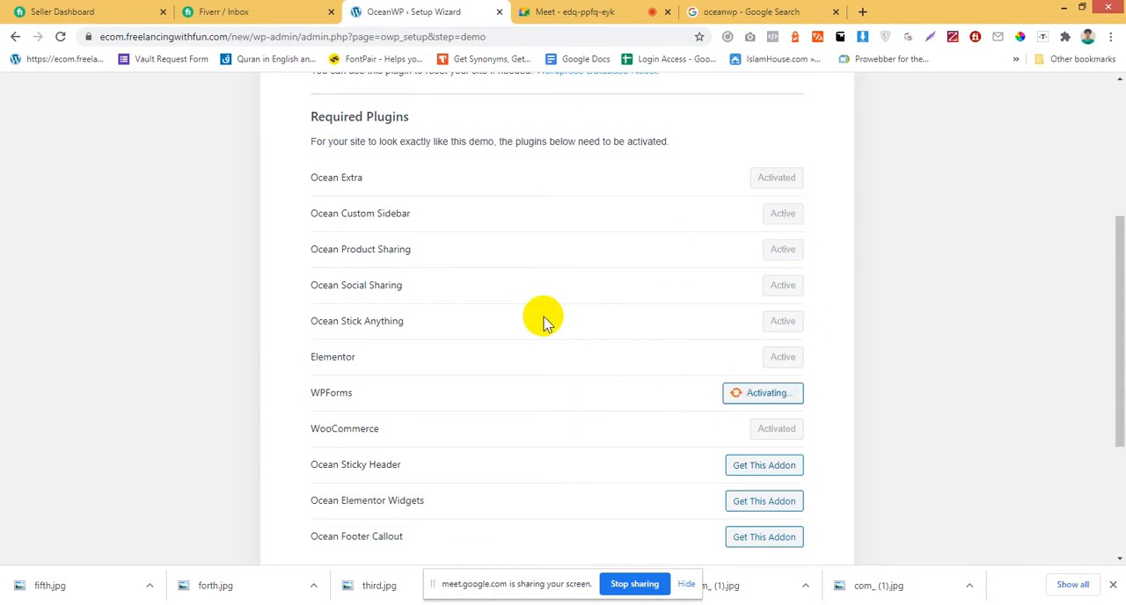
Open the Ocean Sticky Header add-on's page and close it to return to the setup wizard.
{"action": "scroll", "coordinate": [544, 321], "scroll_direction": "down", "scroll_amount": 2}
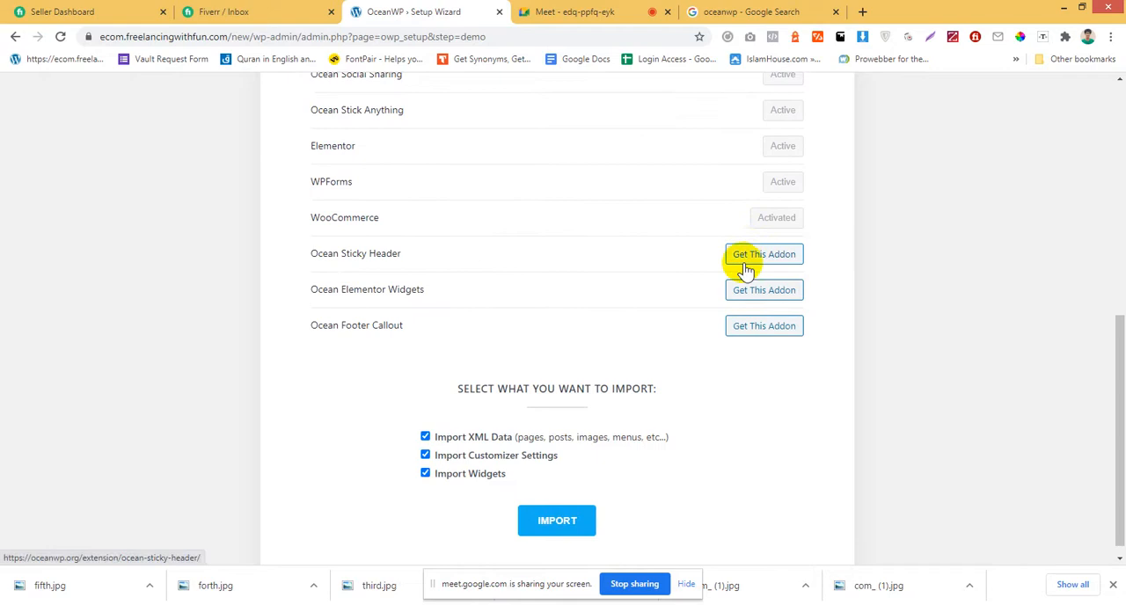
{"action": "left_click", "coordinate": [770, 255]}
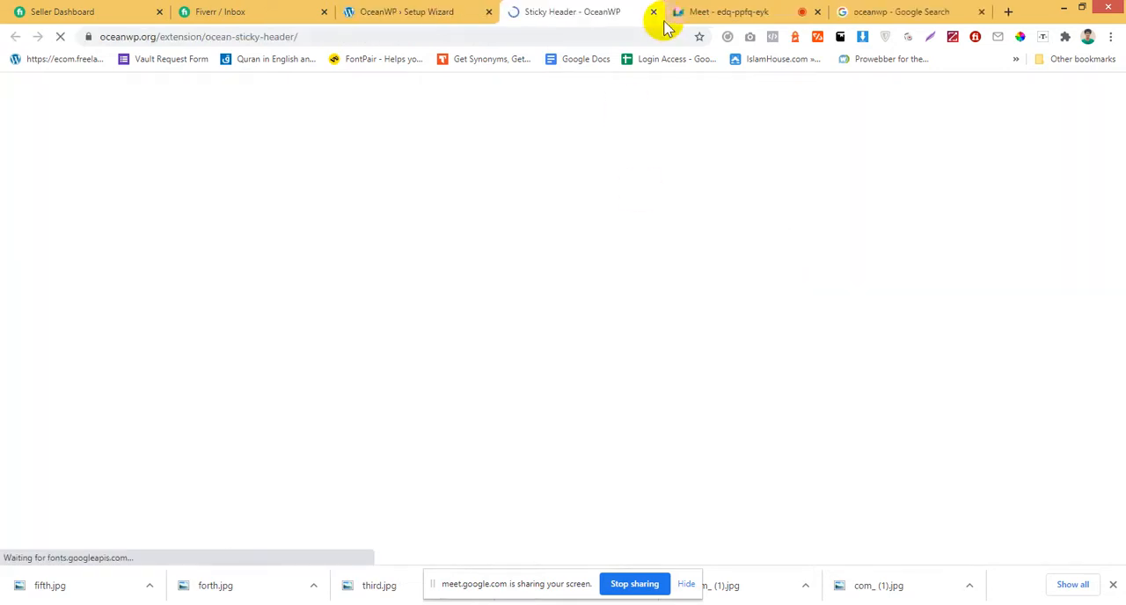
{"action": "left_click", "coordinate": [653, 13]}
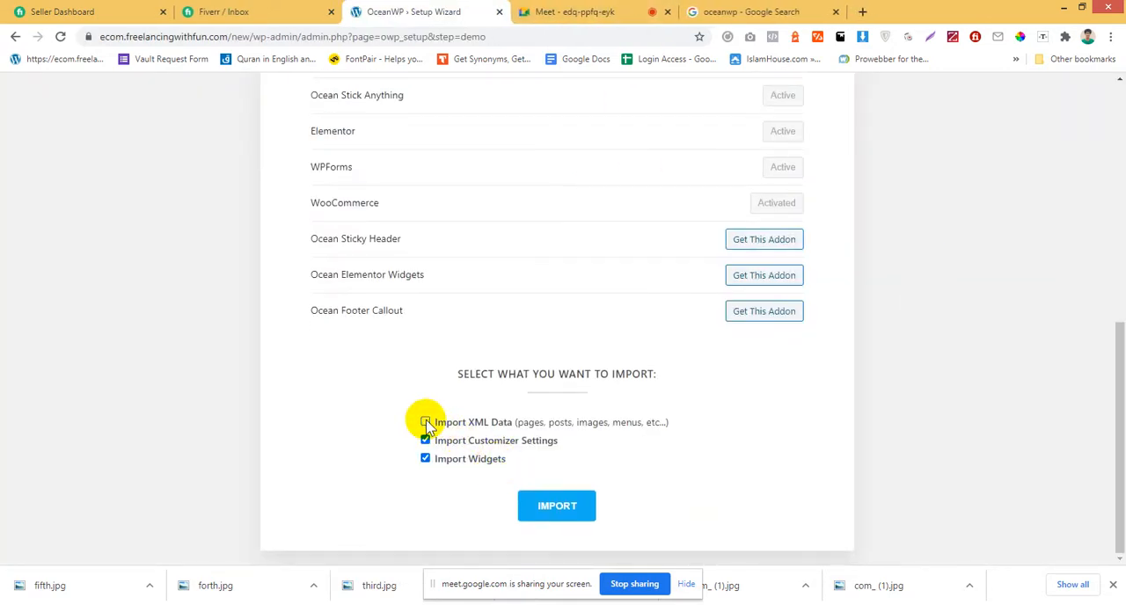
Try to import the Store demo with XML data, customizer settings and widgets all included.
{"action": "left_click", "coordinate": [425, 423]}
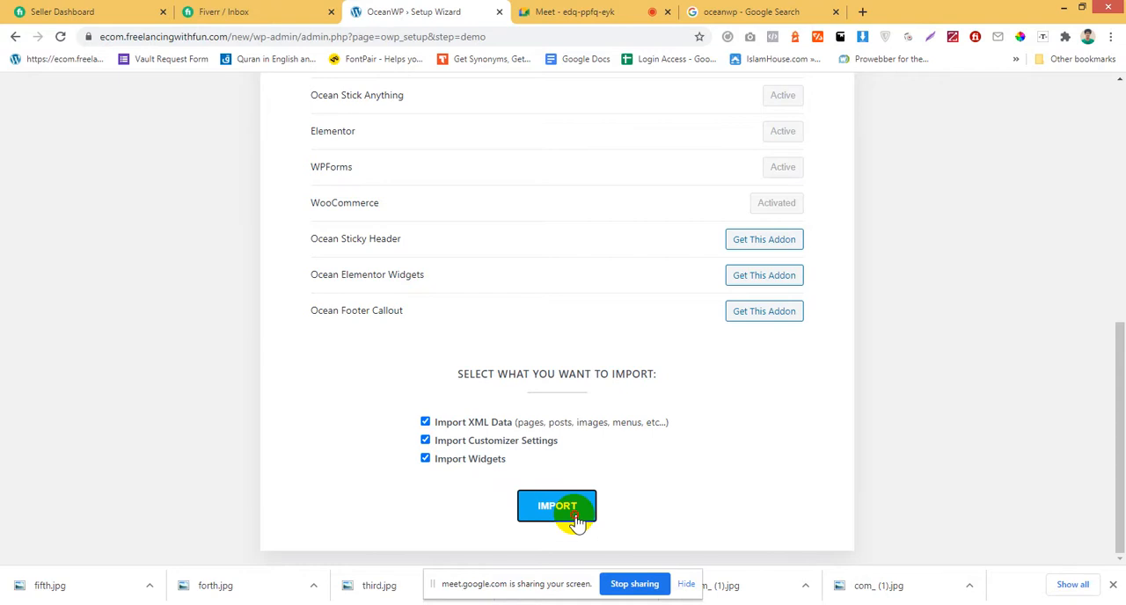
{"action": "scroll", "coordinate": [565, 386], "scroll_direction": "up", "scroll_amount": 5}
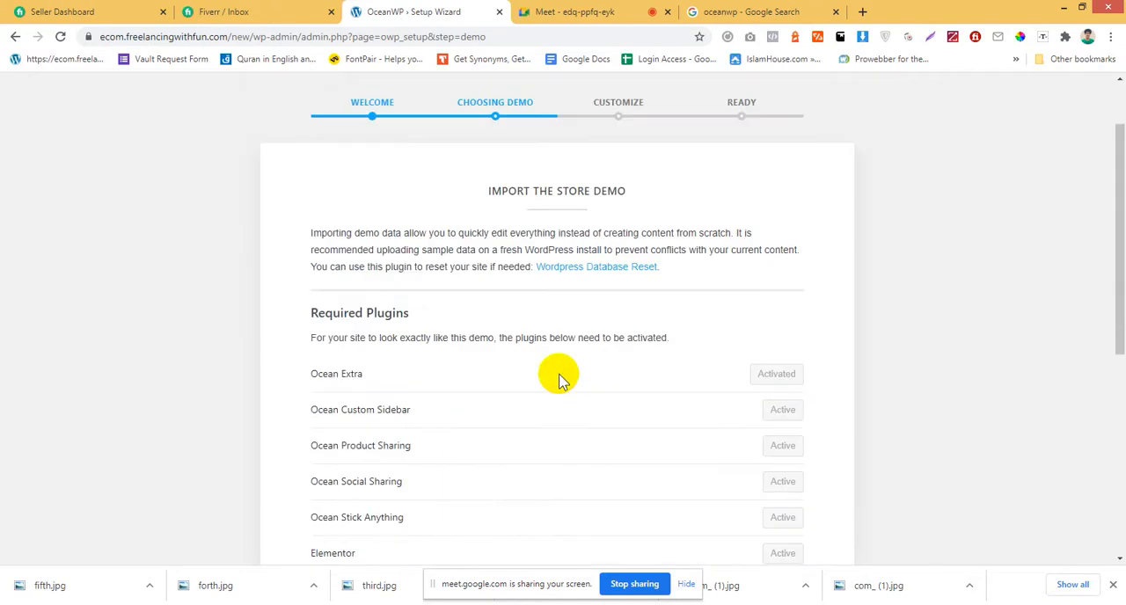
{"action": "scroll", "coordinate": [560, 378], "scroll_direction": "down", "scroll_amount": 4}
{"action": "scroll", "coordinate": [559, 376], "scroll_direction": "down", "scroll_amount": 1}
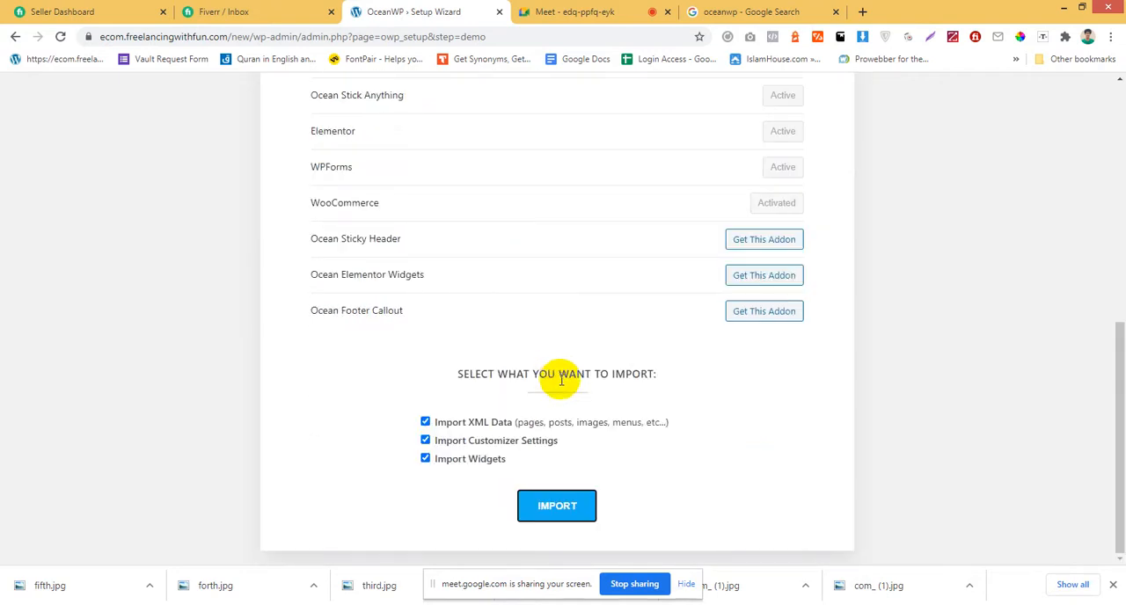
Exclude XML data, customizer settings and widgets from the Store demo import and run it.
{"action": "left_click", "coordinate": [432, 422]}
{"action": "left_click", "coordinate": [426, 441]}
{"action": "left_click", "coordinate": [425, 458]}
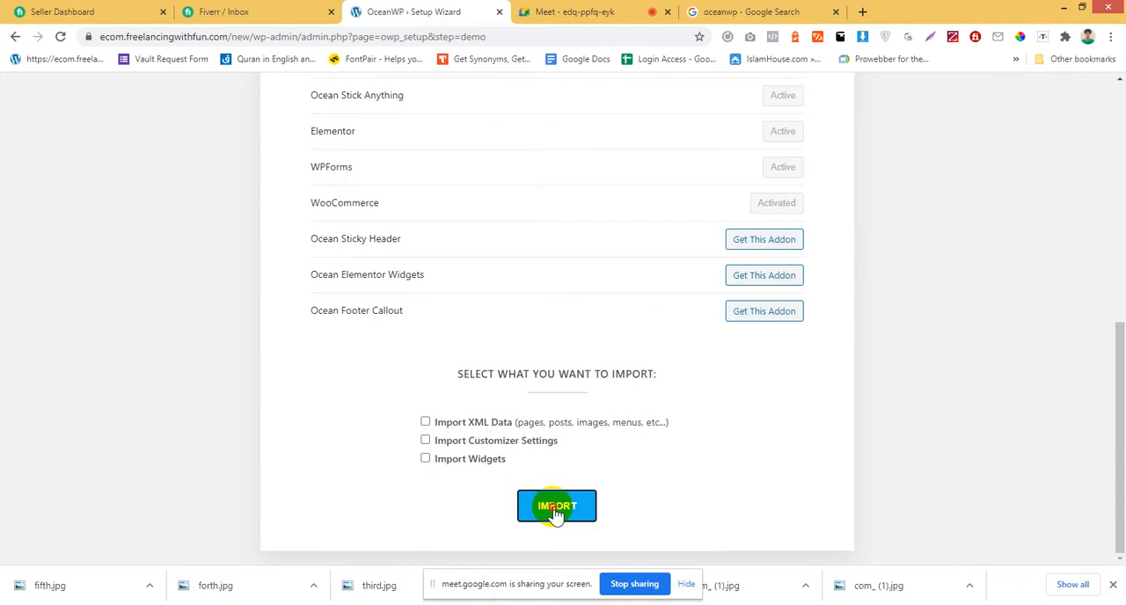
{"action": "left_click", "coordinate": [554, 508]}
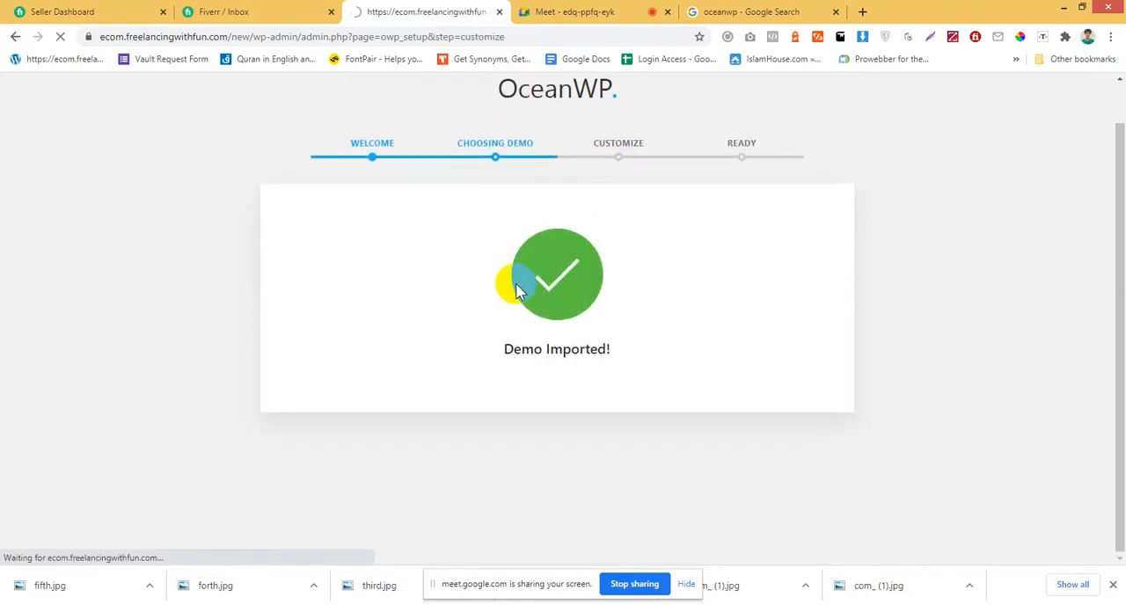
Skip the wizard's Customize step without setting a logo, site title or colors.
{"action": "scroll", "coordinate": [587, 249], "scroll_direction": "down", "scroll_amount": 2}
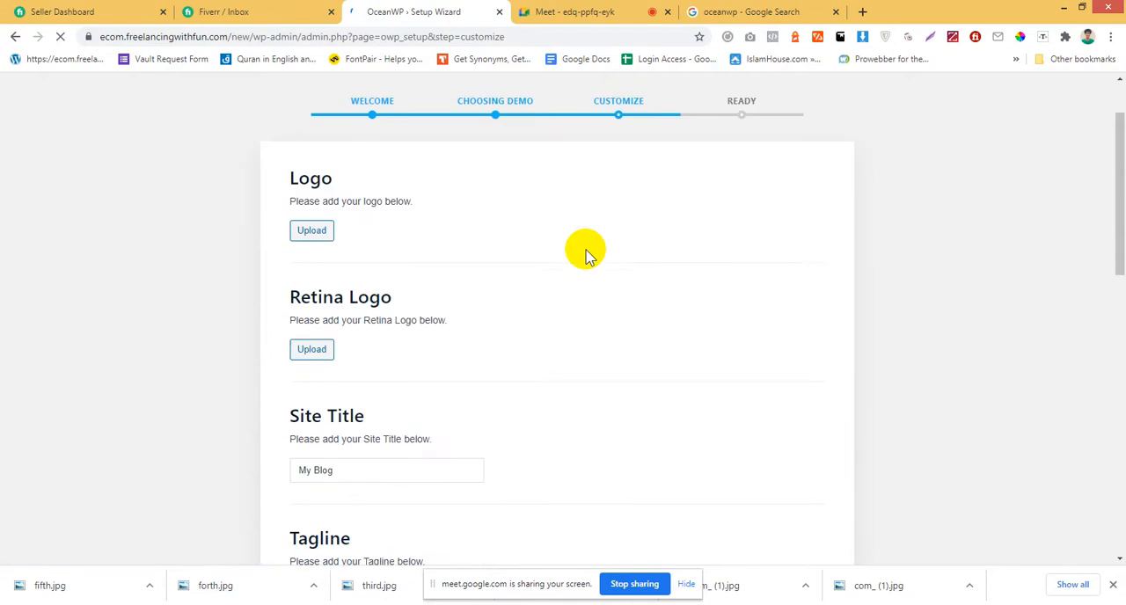
{"action": "scroll", "coordinate": [380, 255], "scroll_direction": "down", "scroll_amount": 10}
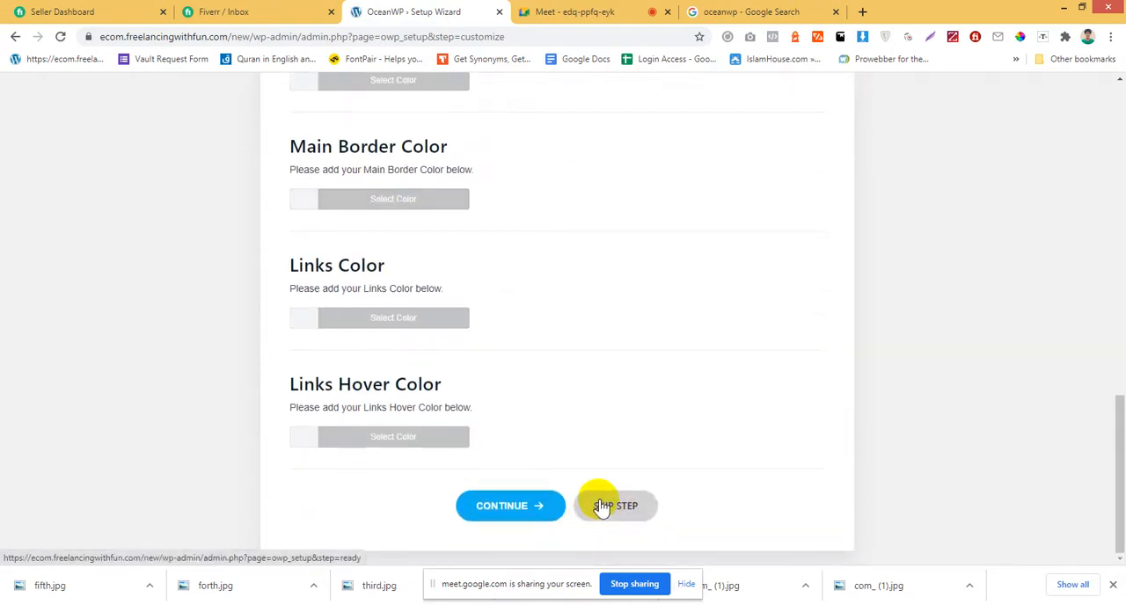
{"action": "left_click", "coordinate": [632, 508]}
Enter the extension bundle giveaway with E-Commerce as the intended use of OceanWP.
{"action": "scroll", "coordinate": [702, 405], "scroll_direction": "up", "scroll_amount": 7}
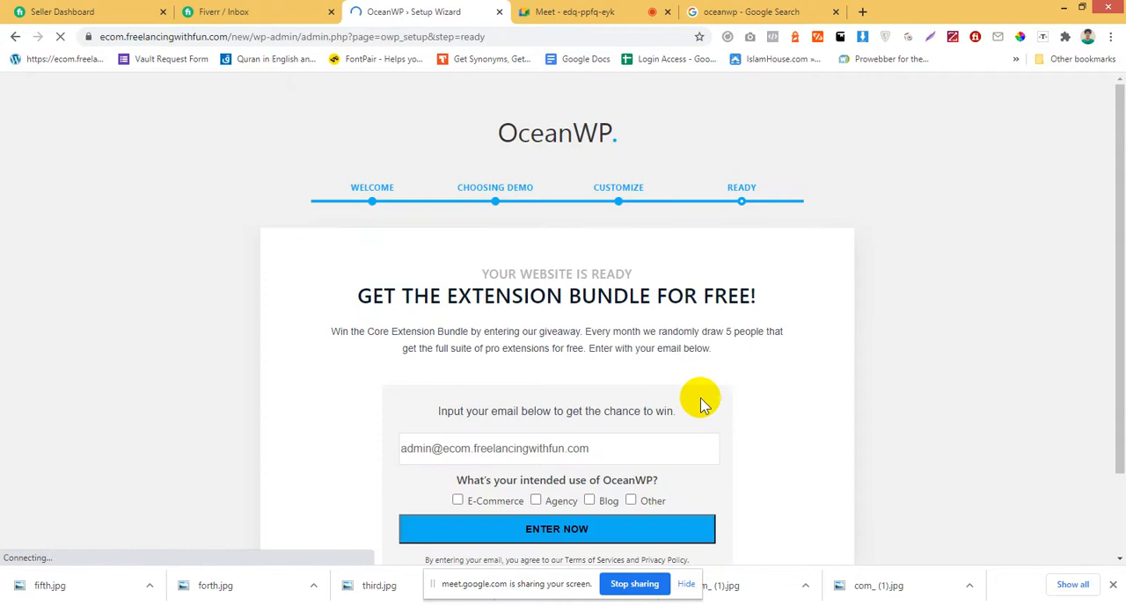
{"action": "scroll", "coordinate": [702, 405], "scroll_direction": "down", "scroll_amount": 1}
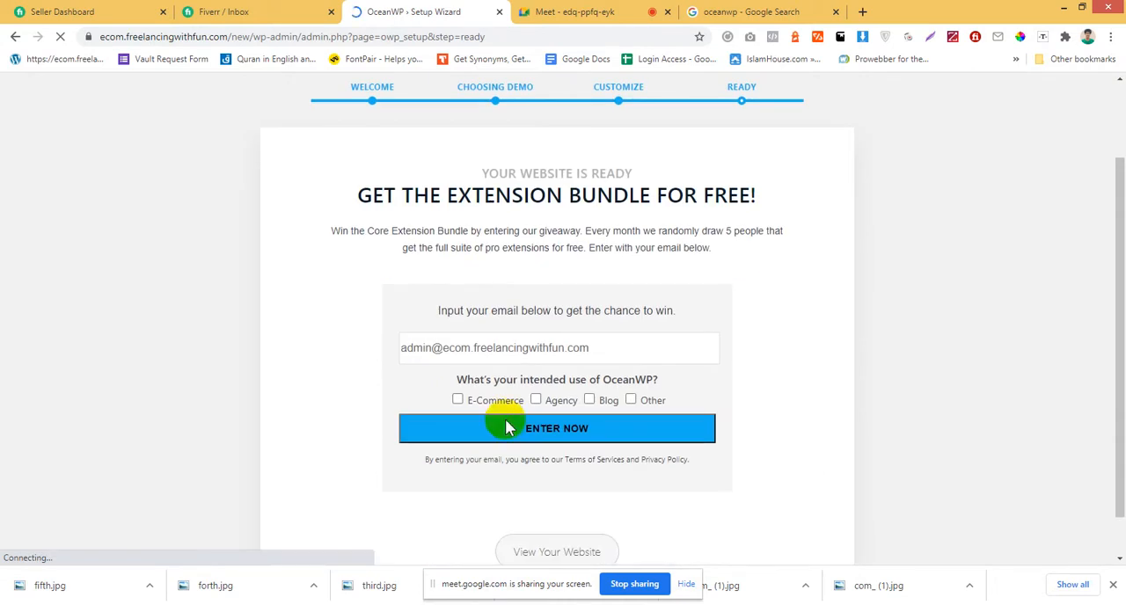
{"action": "left_click", "coordinate": [458, 398]}
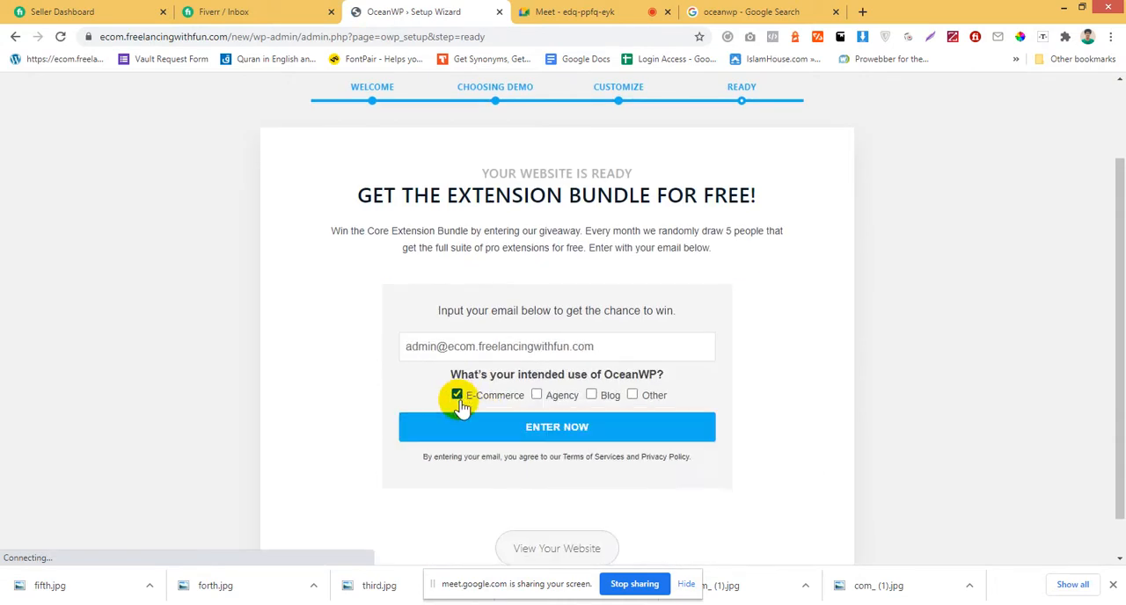
{"action": "left_click", "coordinate": [588, 437]}
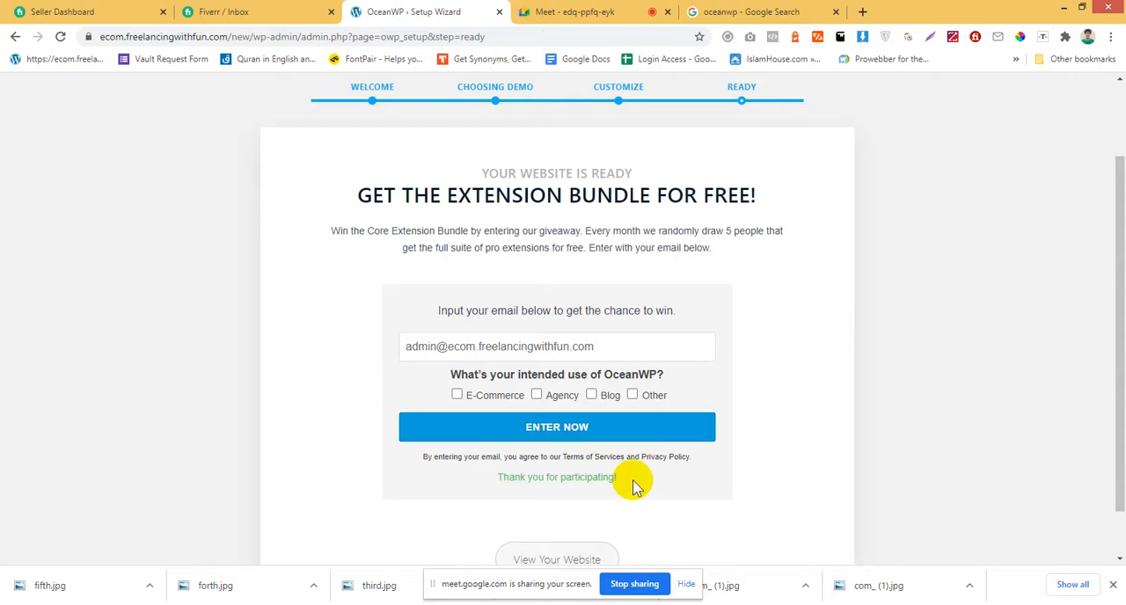
Leave the completed OceanWP setup wizard and return to the WordPress dashboard.
{"action": "scroll", "coordinate": [636, 479], "scroll_direction": "down", "scroll_amount": 1}
{"action": "left_click", "coordinate": [569, 518]}
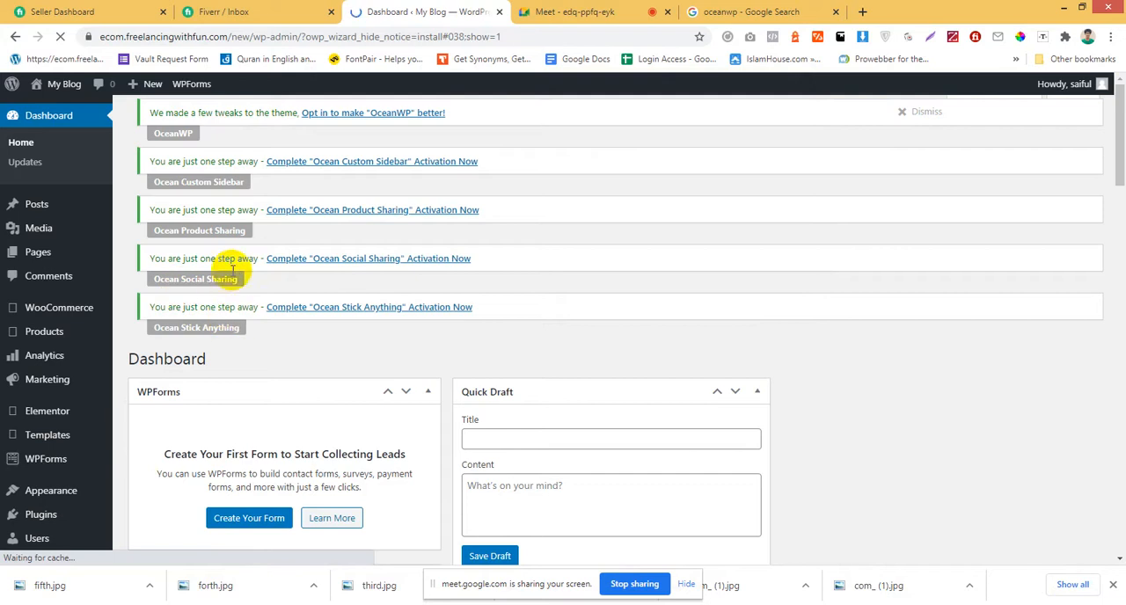
{"action": "scroll", "coordinate": [233, 264], "scroll_direction": "down", "scroll_amount": 4}
{"action": "scroll", "coordinate": [235, 257], "scroll_direction": "up", "scroll_amount": 3}
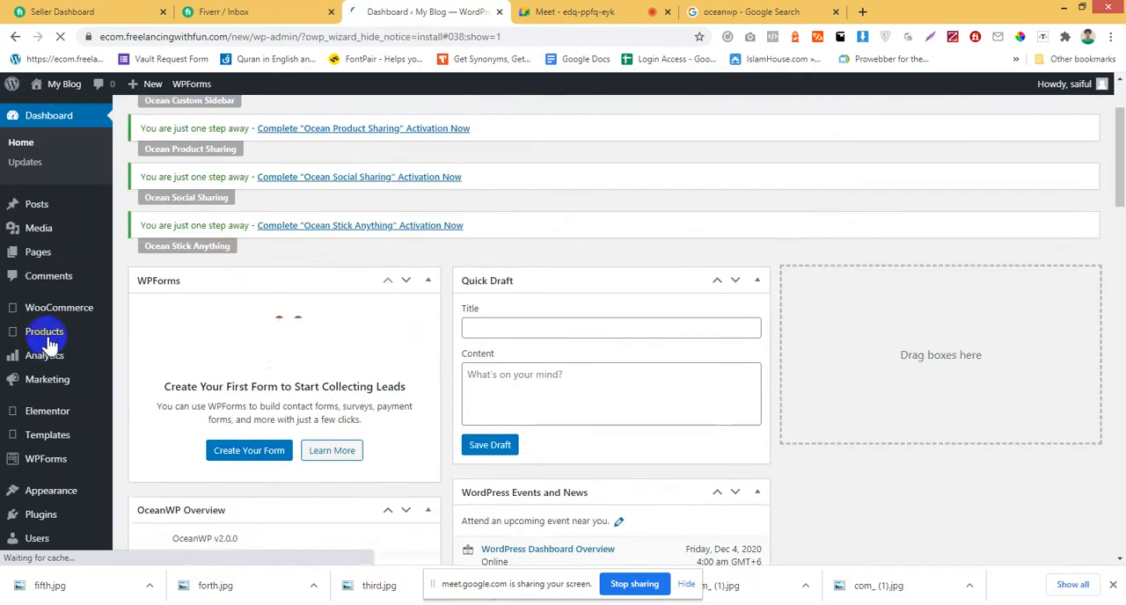
Open the list of installed plugins and review which Ocean extensions and WooCommerce plugins are present.
{"action": "scroll", "coordinate": [53, 347], "scroll_direction": "down", "scroll_amount": 2}
{"action": "mouse_move", "coordinate": [53, 393]}
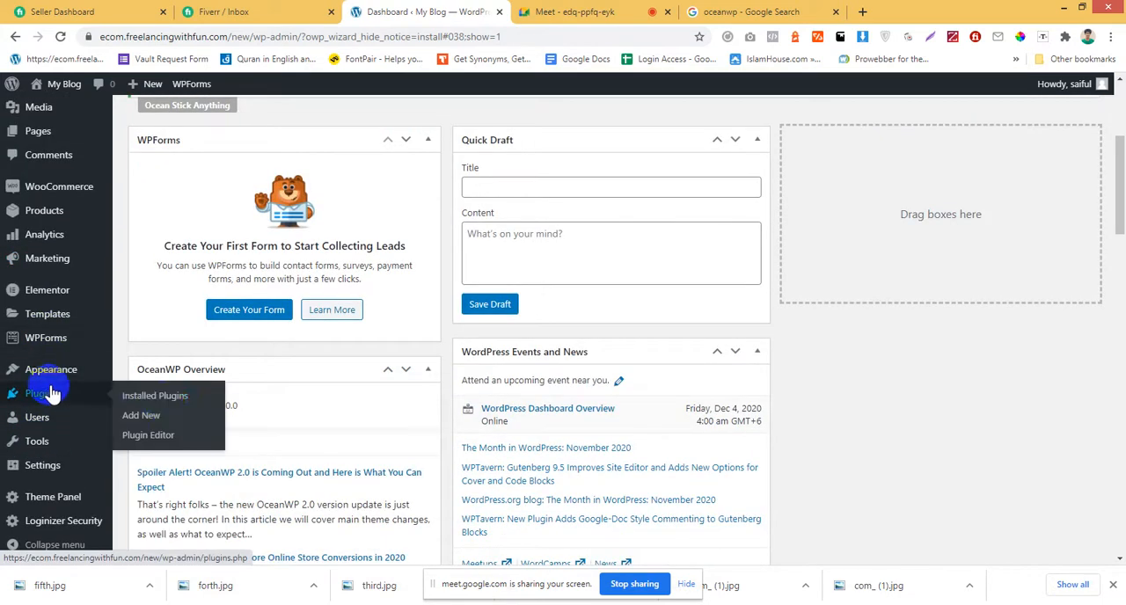
{"action": "left_click", "coordinate": [162, 401]}
{"action": "scroll", "coordinate": [326, 405], "scroll_direction": "up", "scroll_amount": 3}
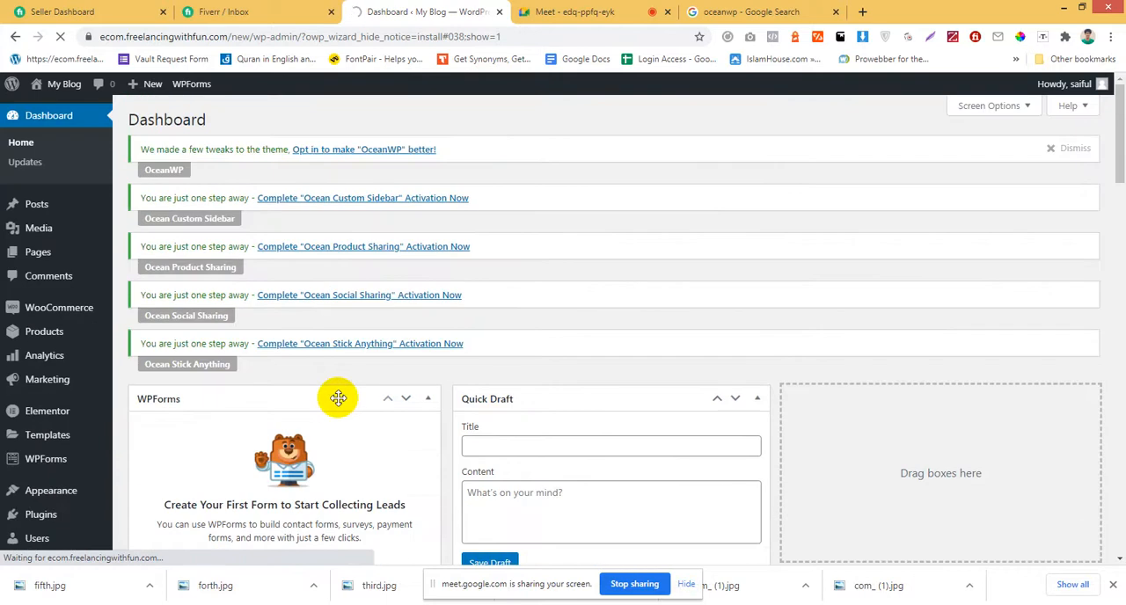
{"action": "scroll", "coordinate": [338, 398], "scroll_direction": "down", "scroll_amount": 8}
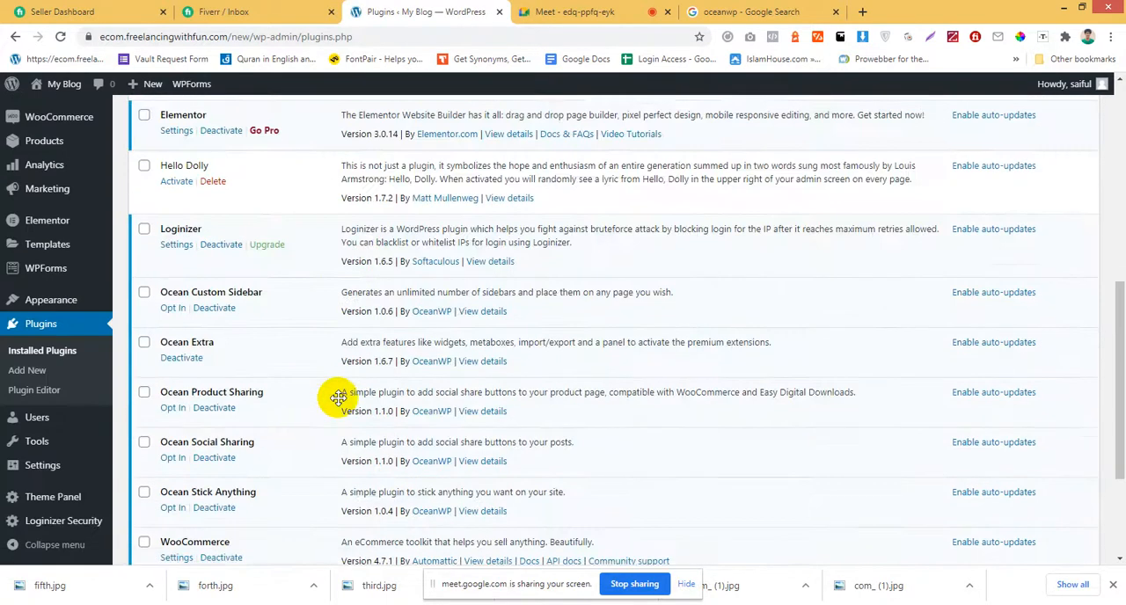
{"action": "scroll", "coordinate": [338, 397], "scroll_direction": "down", "scroll_amount": 2}
Visit the site's front end in a separate tab and return to the plugin list.
{"action": "scroll", "coordinate": [338, 398], "scroll_direction": "up", "scroll_amount": 10}
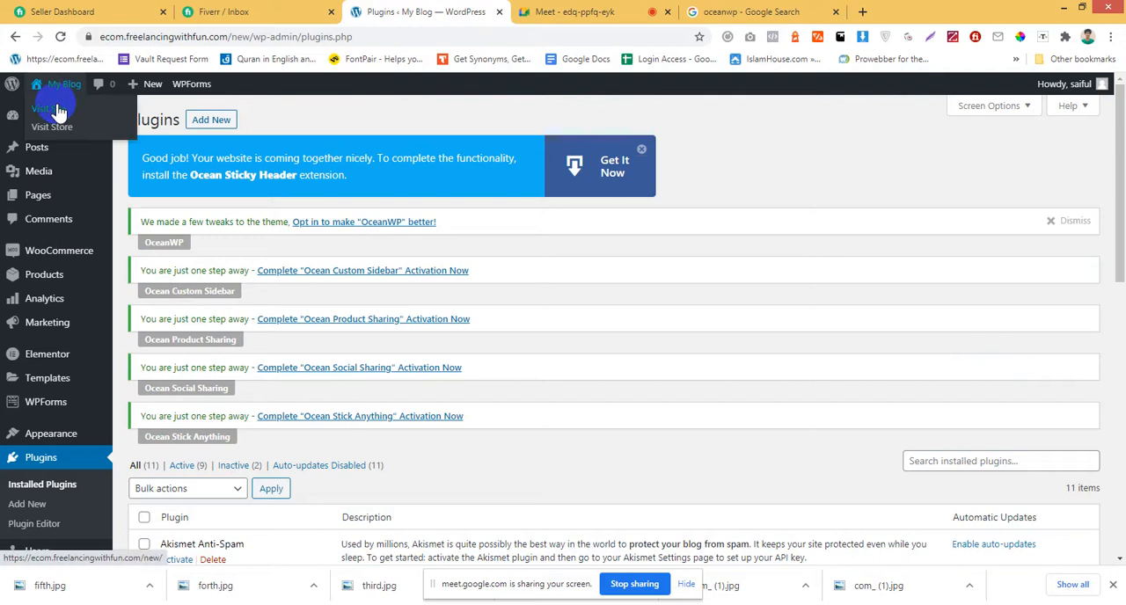
{"action": "left_click", "coordinate": [58, 106]}
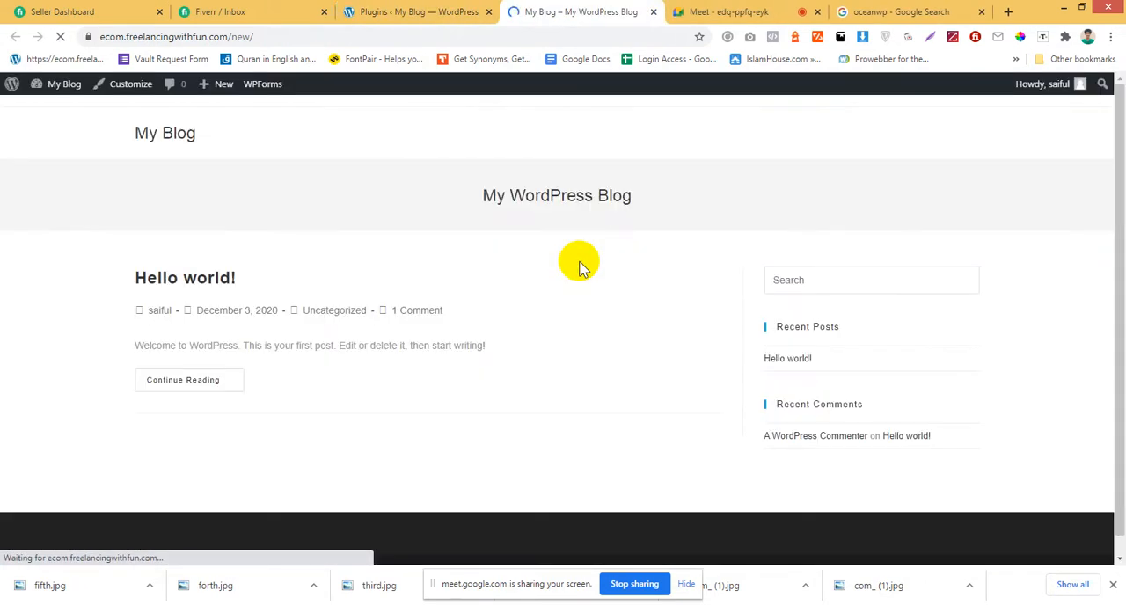
{"action": "left_click", "coordinate": [470, 11]}
{"action": "scroll", "coordinate": [521, 302], "scroll_direction": "down", "scroll_amount": 3}
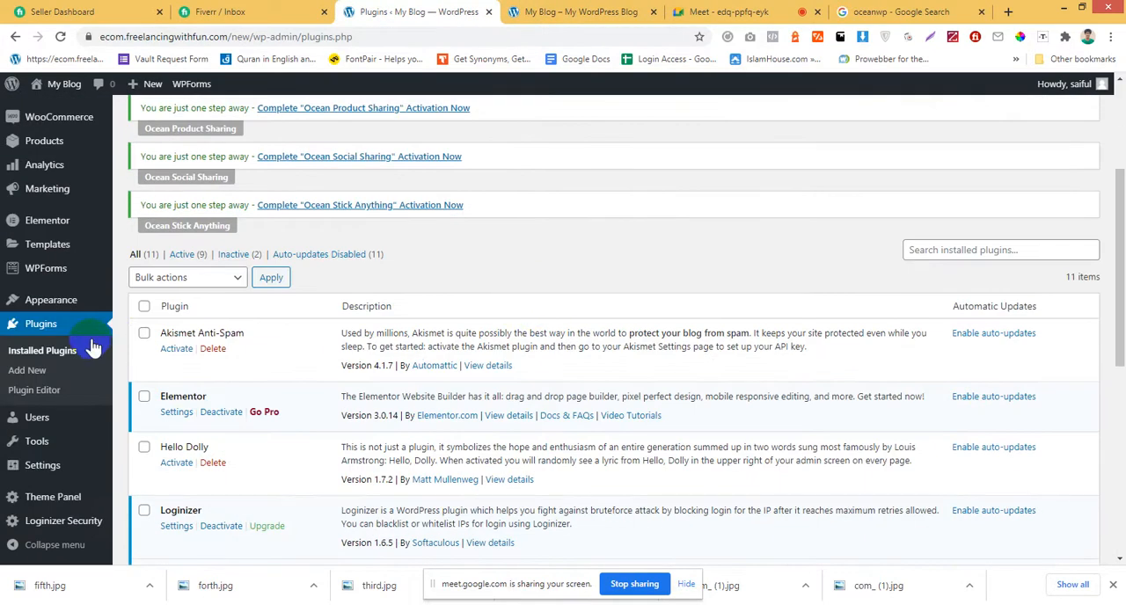
{"action": "mouse_move", "coordinate": [46, 302]}
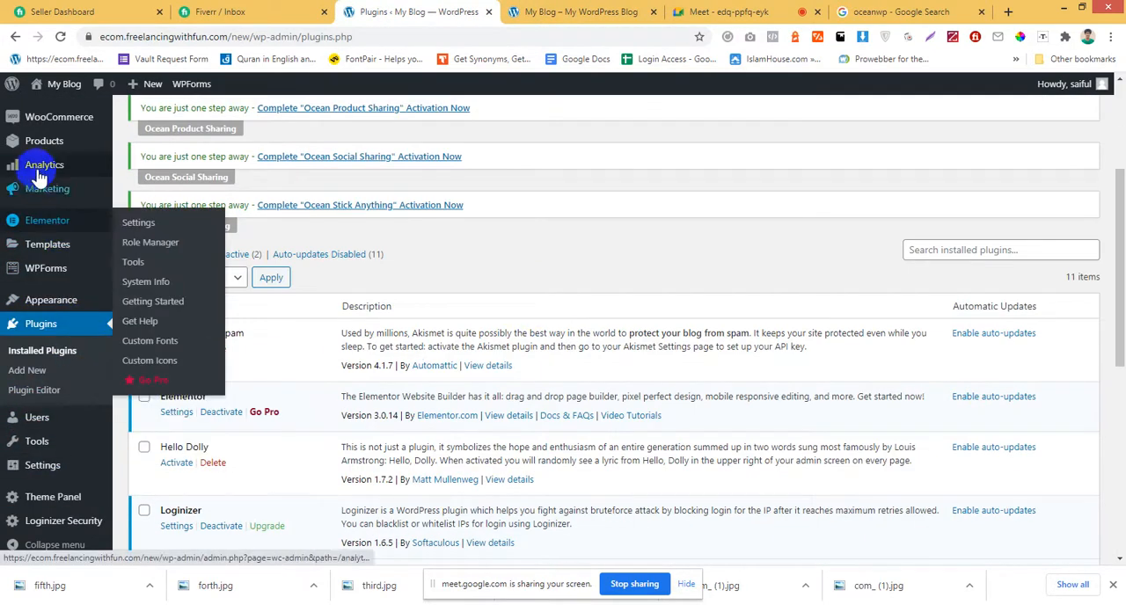
{"action": "scroll", "coordinate": [39, 176], "scroll_direction": "up", "scroll_amount": 3}
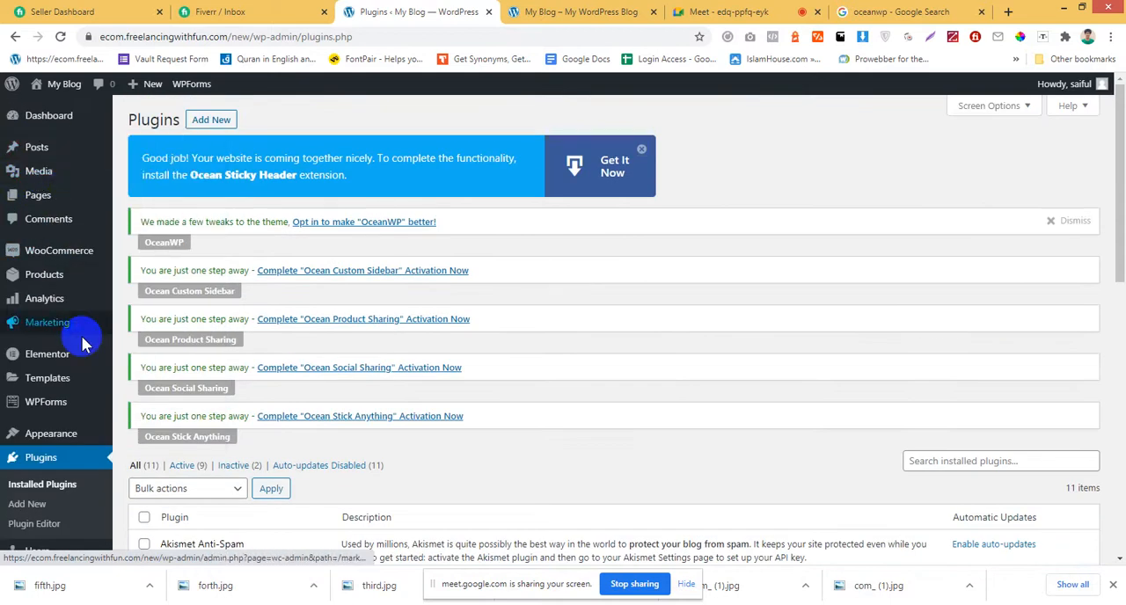
{"action": "scroll", "coordinate": [75, 347], "scroll_direction": "down", "scroll_amount": 1}
{"action": "mouse_move", "coordinate": [66, 341]}
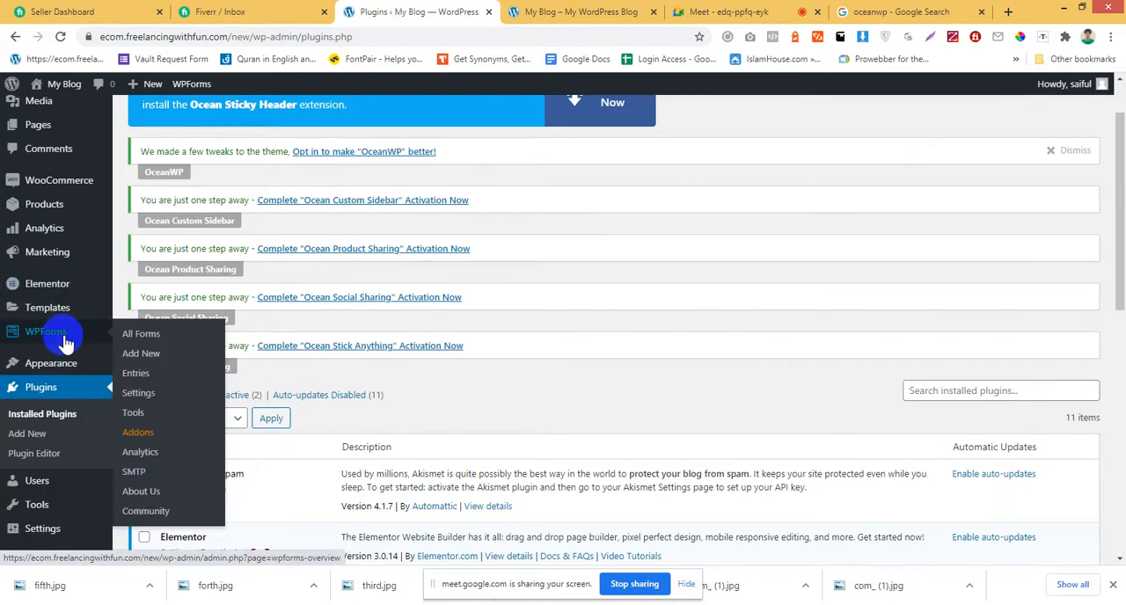
{"action": "scroll", "coordinate": [121, 306], "scroll_direction": "up", "scroll_amount": 1}
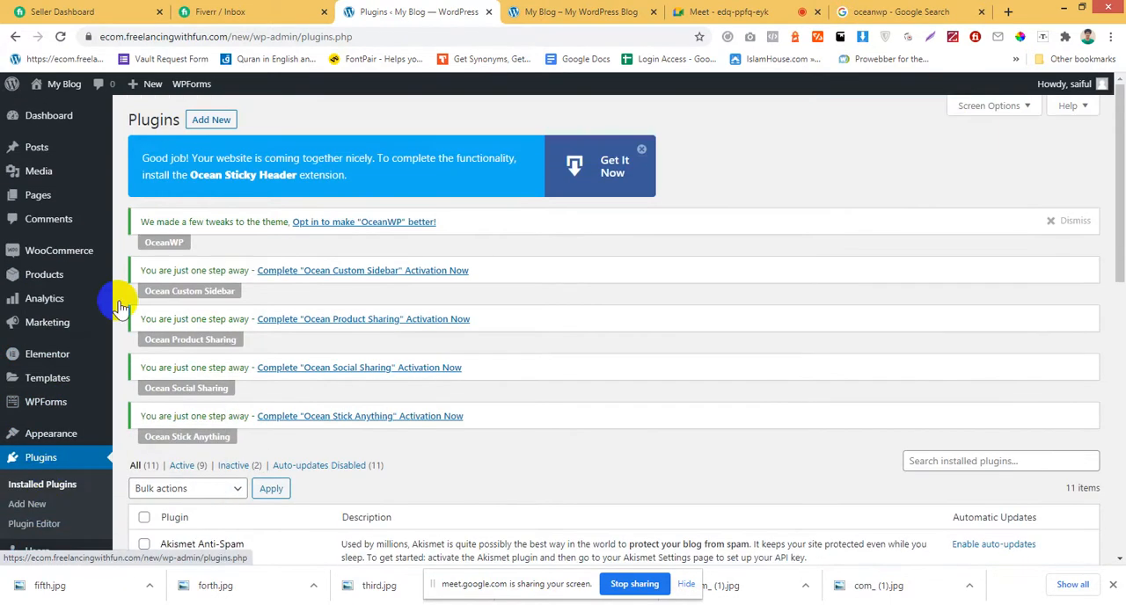
{"action": "mouse_move", "coordinate": [63, 257]}
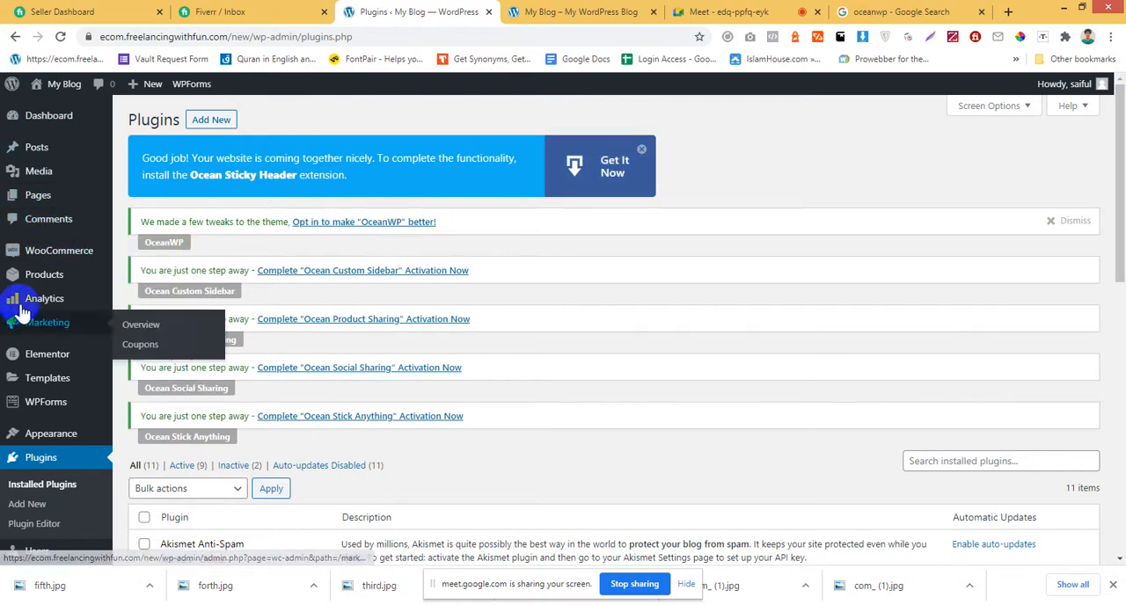
{"action": "mouse_move", "coordinate": [14, 377]}
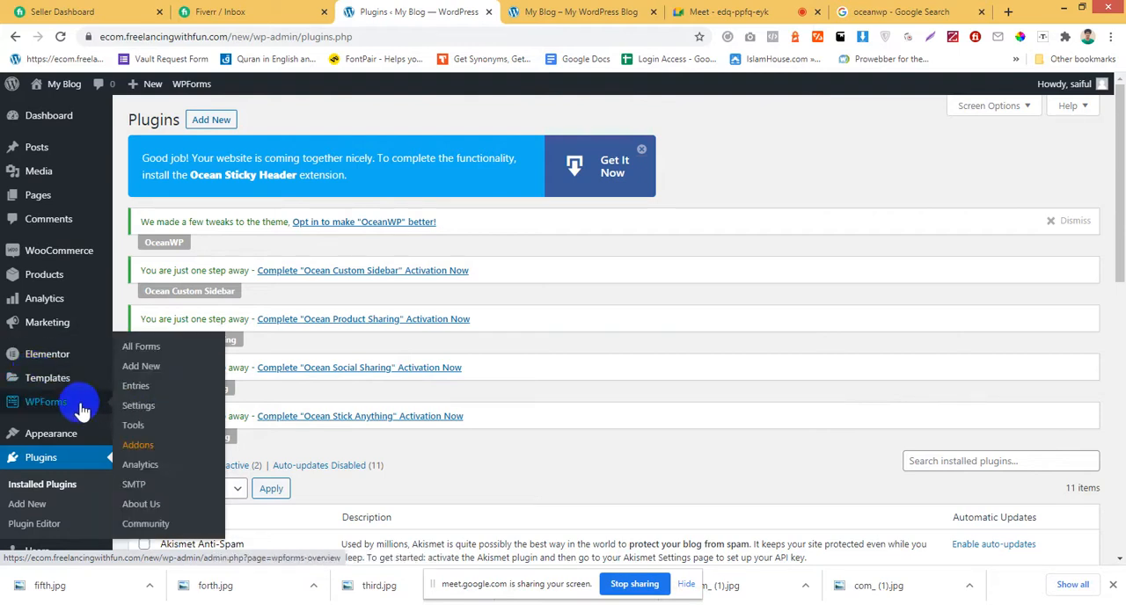
Open the installed themes and check which theme is active.
{"action": "mouse_move", "coordinate": [72, 446]}
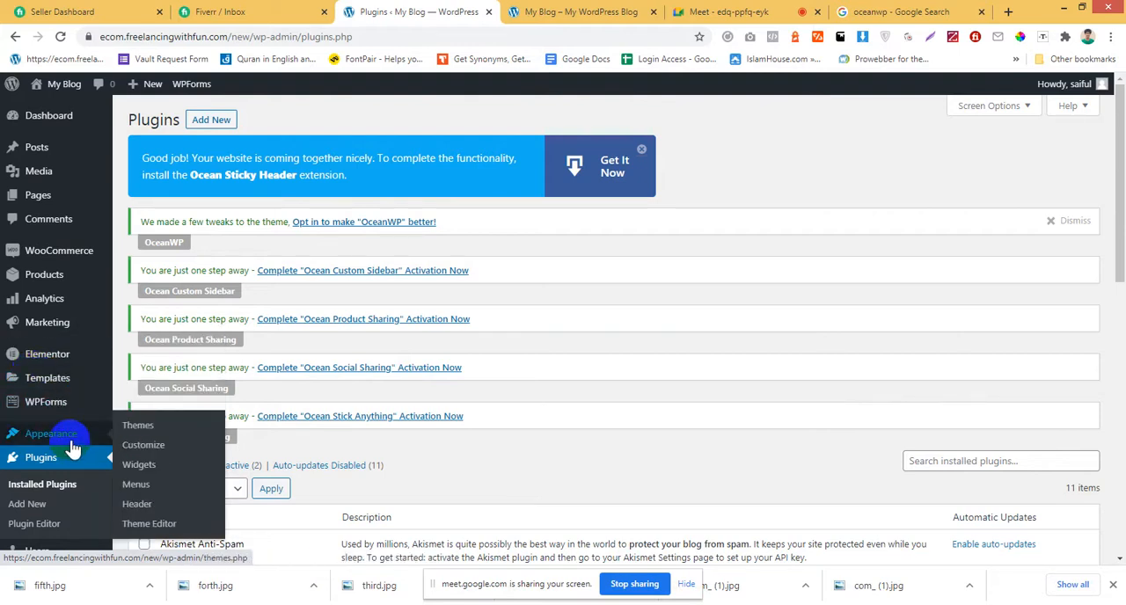
{"action": "left_click", "coordinate": [134, 431]}
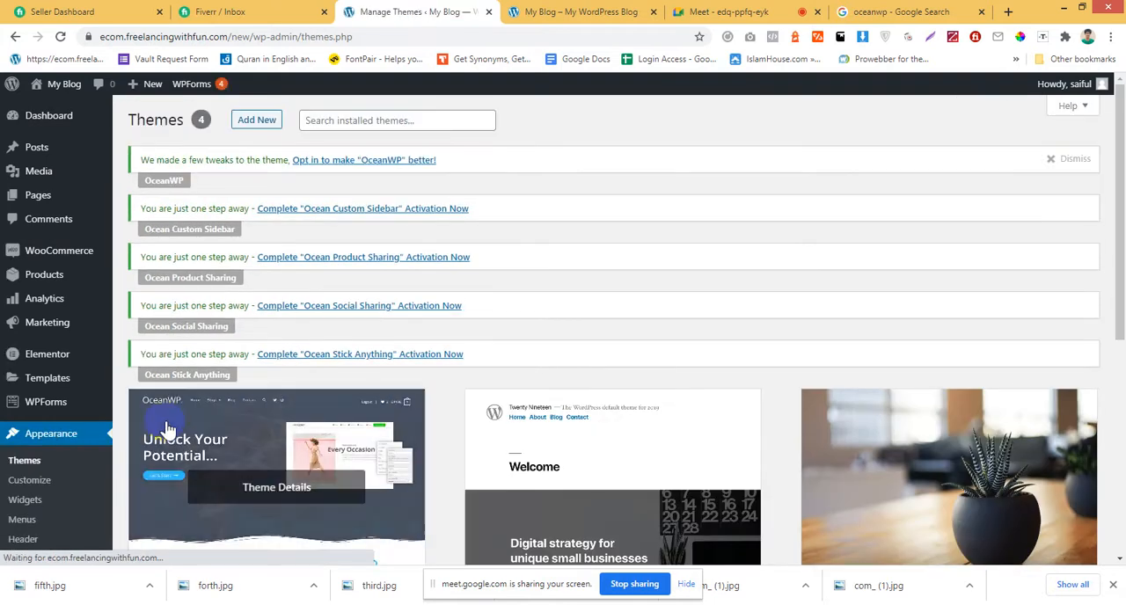
{"action": "scroll", "coordinate": [176, 427], "scroll_direction": "down", "scroll_amount": 2}
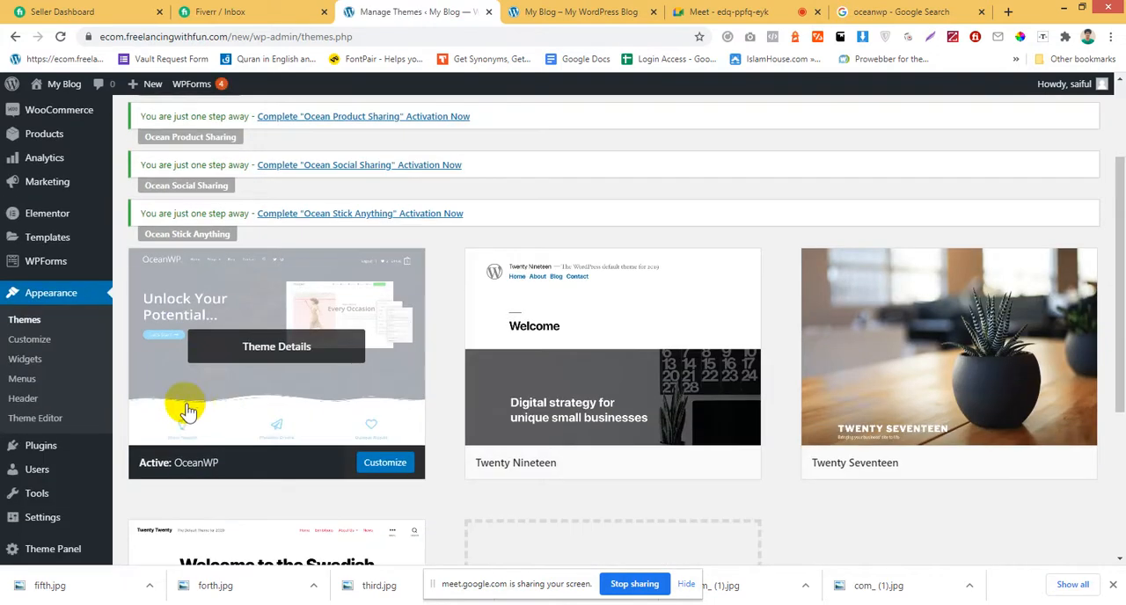
{"action": "scroll", "coordinate": [187, 410], "scroll_direction": "up", "scroll_amount": 2}
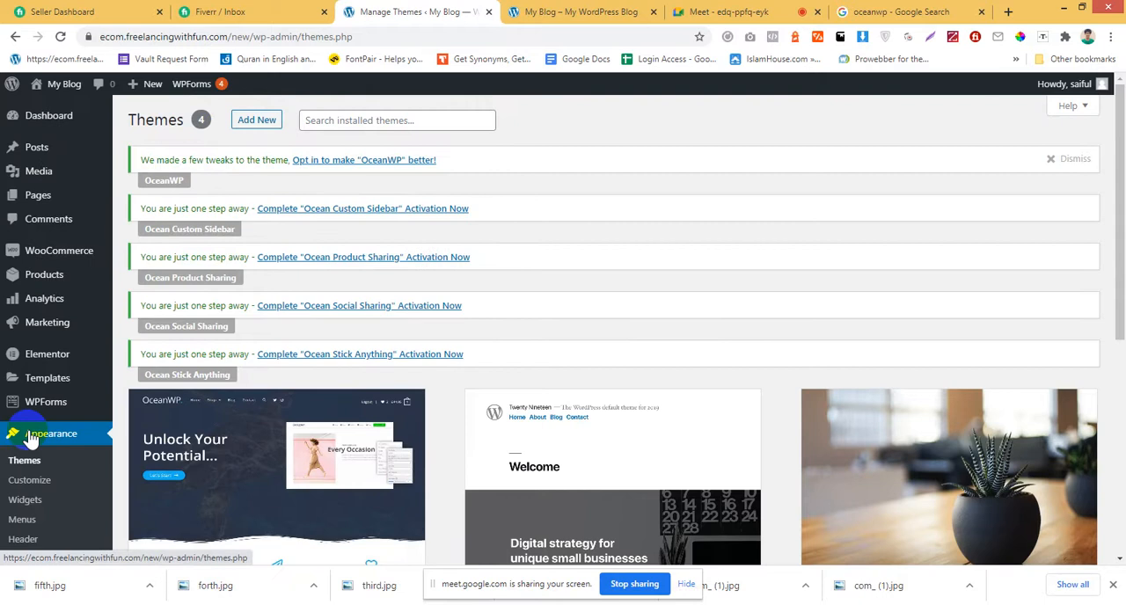
Open the OceanWP Theme Panel and examine its opt-in page without choosing an option.
{"action": "scroll", "coordinate": [39, 414], "scroll_direction": "down", "scroll_amount": 4}
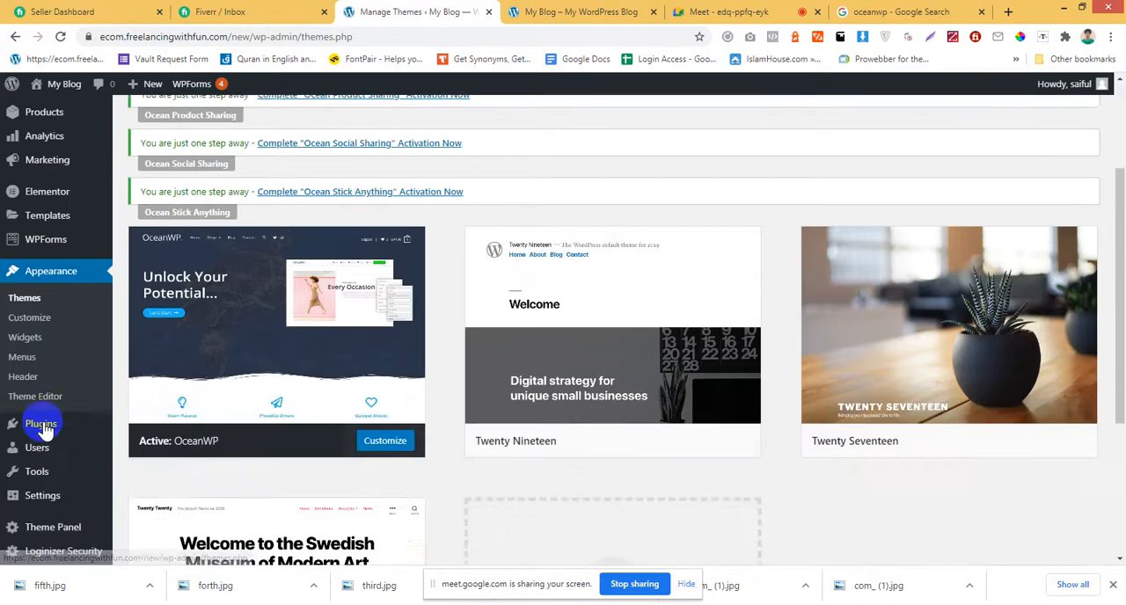
{"action": "scroll", "coordinate": [44, 430], "scroll_direction": "down", "scroll_amount": 2}
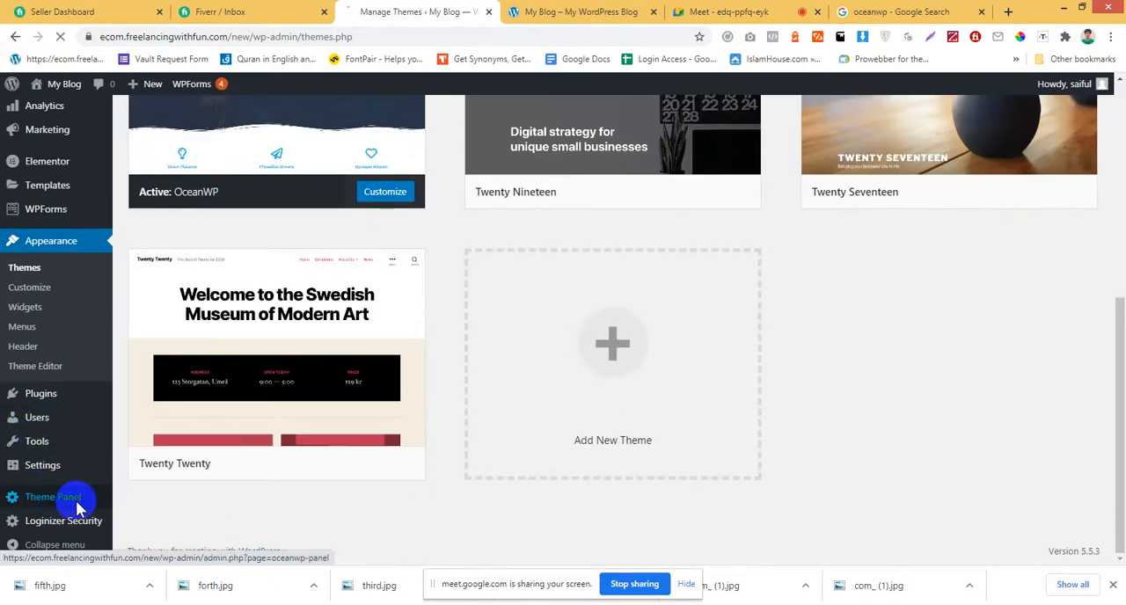
{"action": "left_click", "coordinate": [79, 508]}
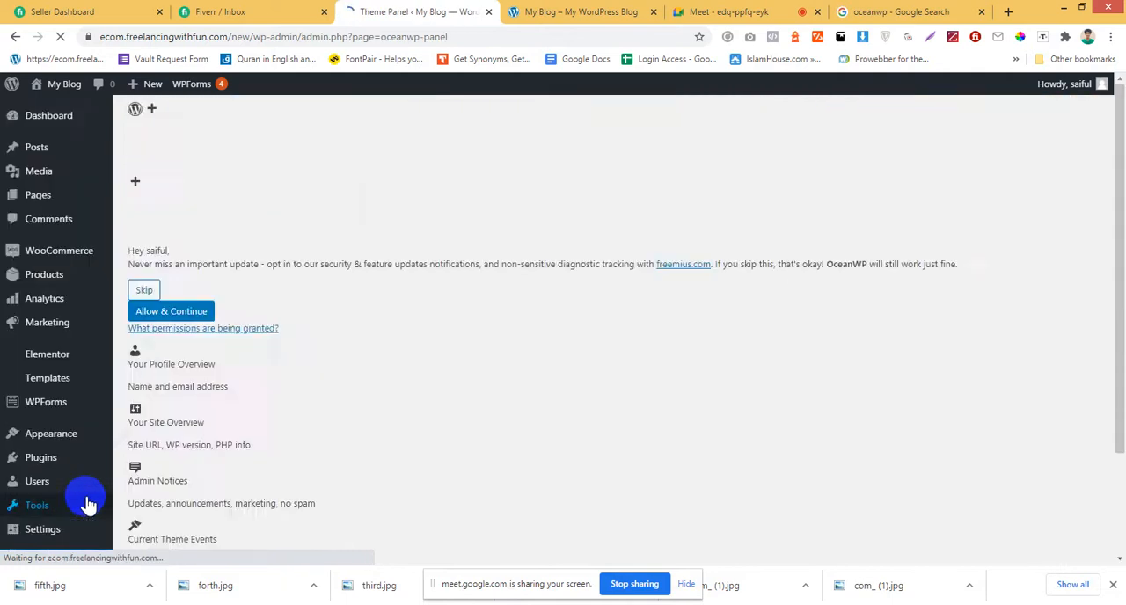
{"action": "scroll", "coordinate": [254, 453], "scroll_direction": "down", "scroll_amount": 1}
{"action": "scroll", "coordinate": [252, 447], "scroll_direction": "up", "scroll_amount": 1}
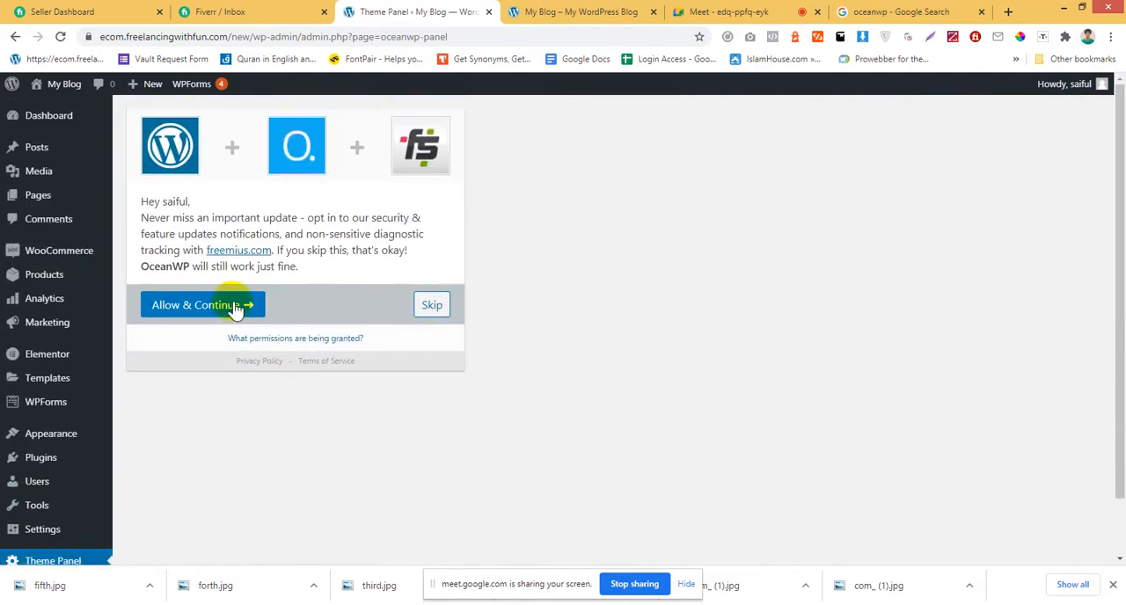
{"action": "scroll", "coordinate": [228, 514], "scroll_direction": "down", "scroll_amount": 1}
{"action": "scroll", "coordinate": [236, 513], "scroll_direction": "up", "scroll_amount": 1}
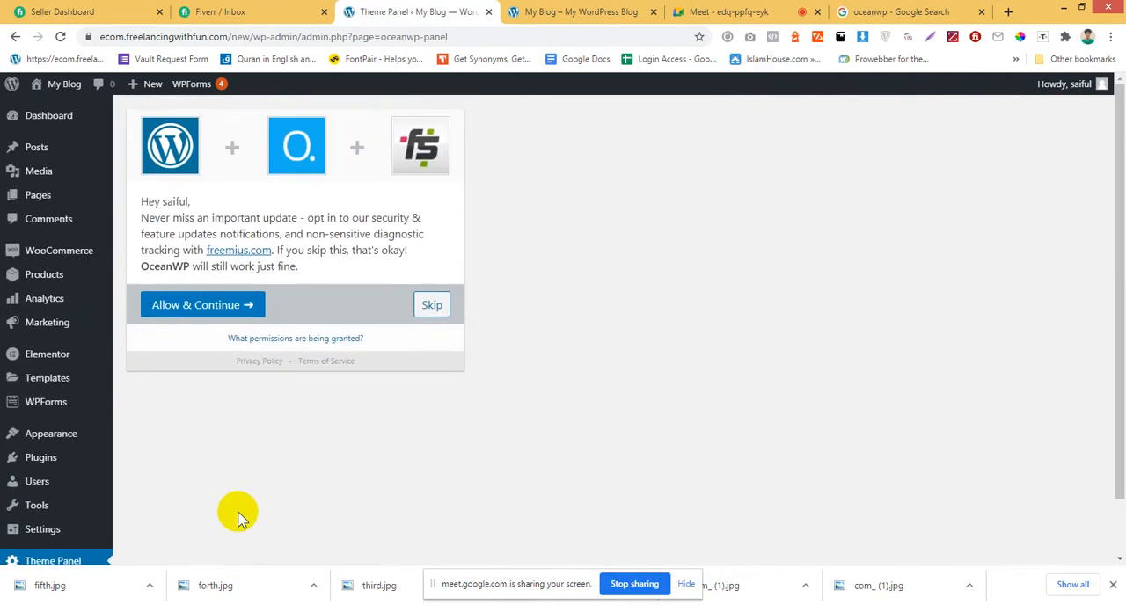
{"action": "scroll", "coordinate": [83, 546], "scroll_direction": "down", "scroll_amount": 1}
{"action": "mouse_move", "coordinate": [79, 528]}
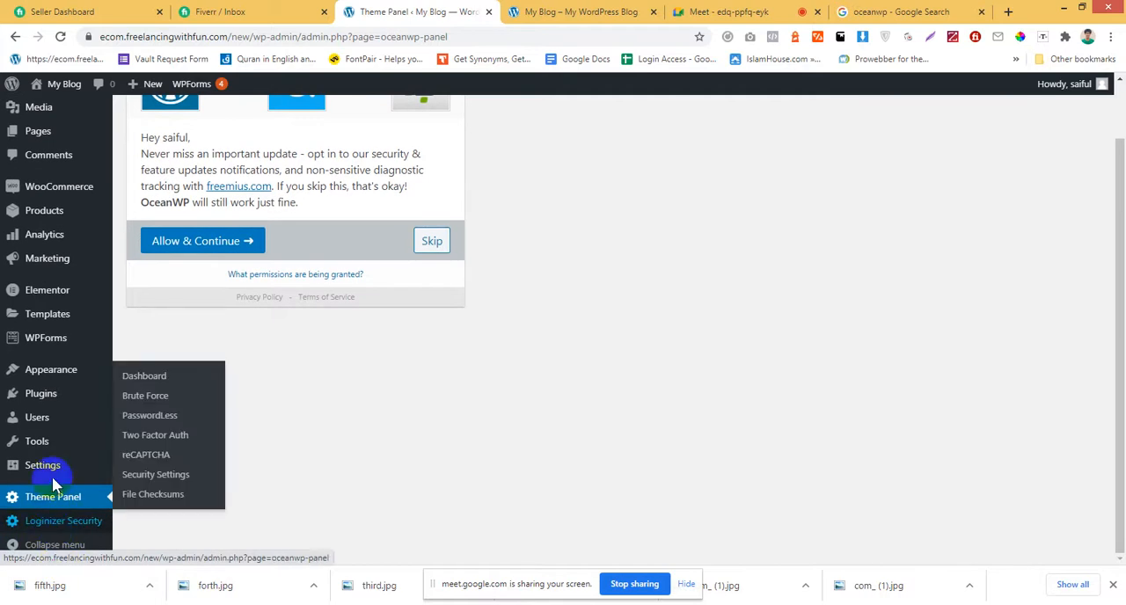
{"action": "mouse_move", "coordinate": [46, 461]}
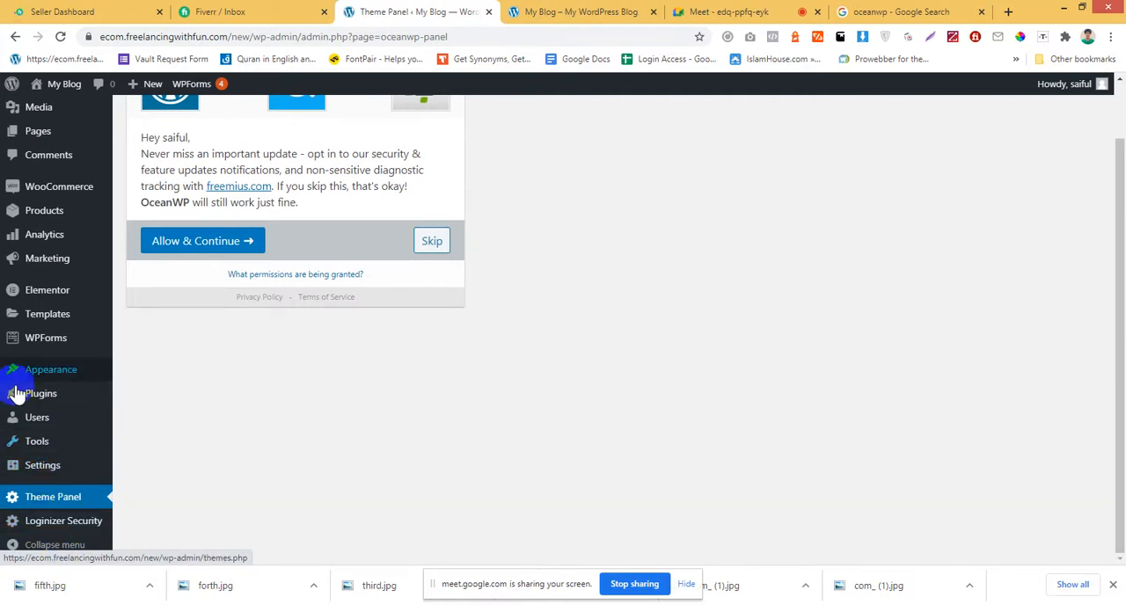
{"action": "mouse_move", "coordinate": [31, 401]}
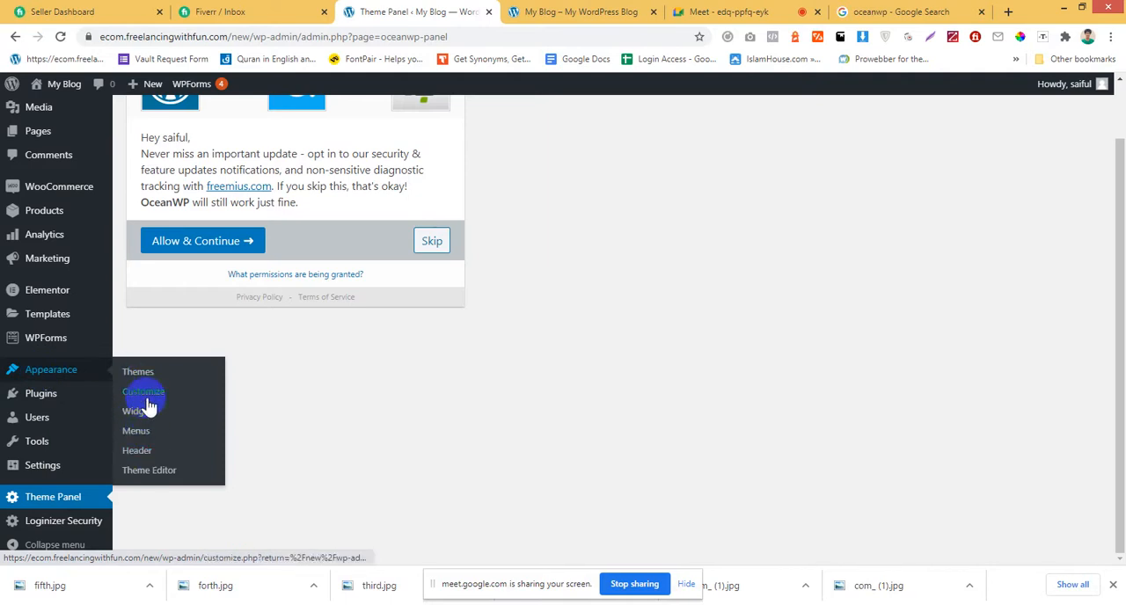
{"action": "scroll", "coordinate": [9, 479], "scroll_direction": "up", "scroll_amount": 1}
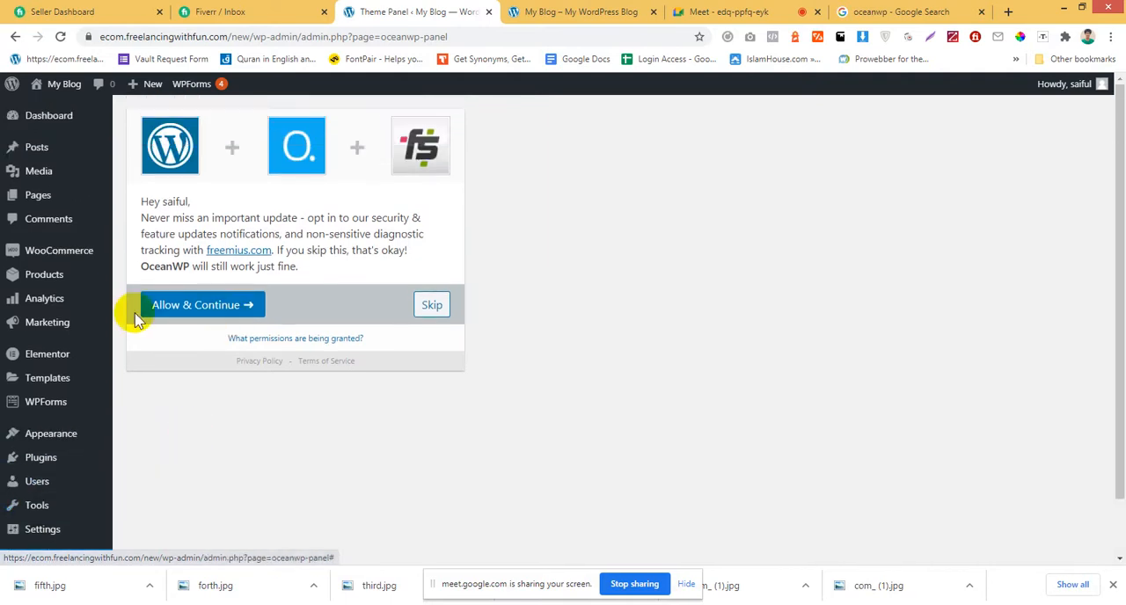
Inspect the site's front page in the other browser tab for the imported demo content.
{"action": "left_click", "coordinate": [558, 11]}
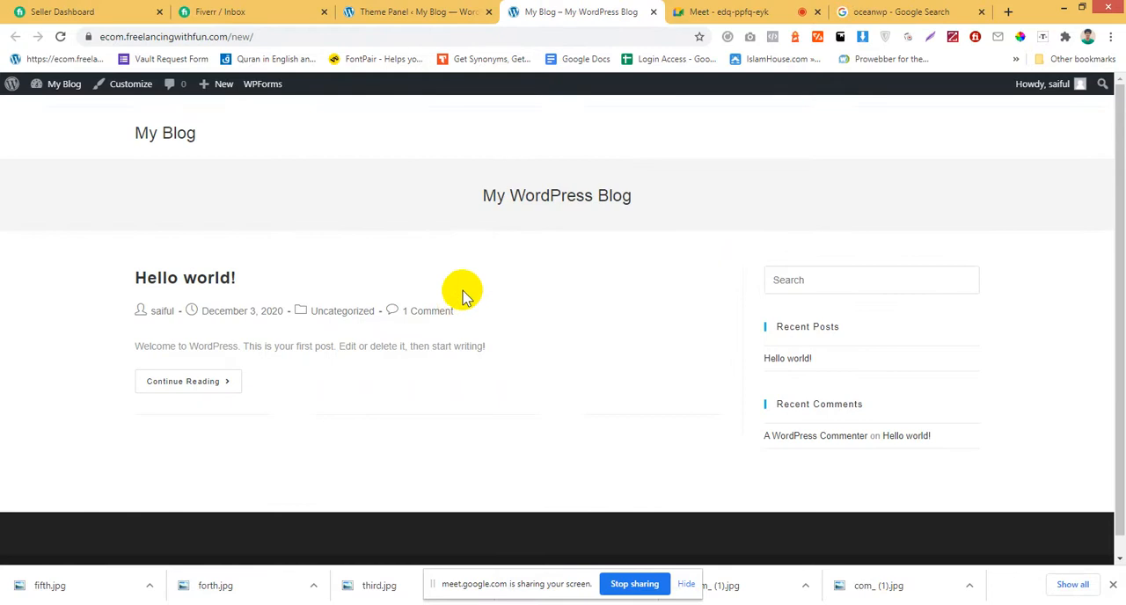
{"action": "scroll", "coordinate": [458, 290], "scroll_direction": "down", "scroll_amount": 1}
{"action": "scroll", "coordinate": [458, 290], "scroll_direction": "up", "scroll_amount": 1}
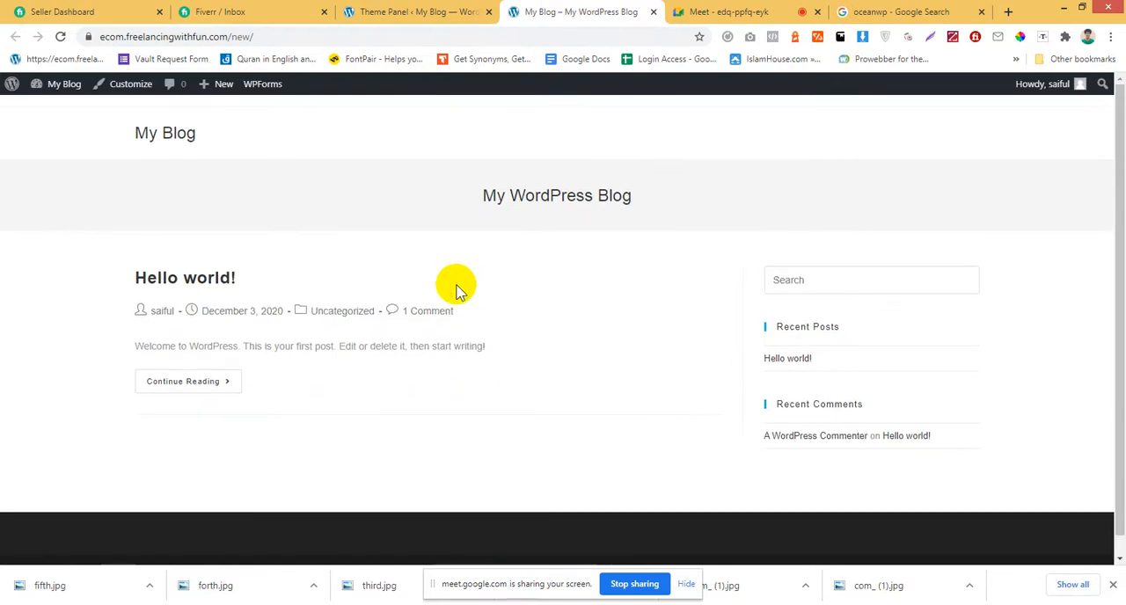
Open the theme customizer from the admin area, check the Homepage Settings, and go back to the section overview.
{"action": "left_click", "coordinate": [414, 10]}
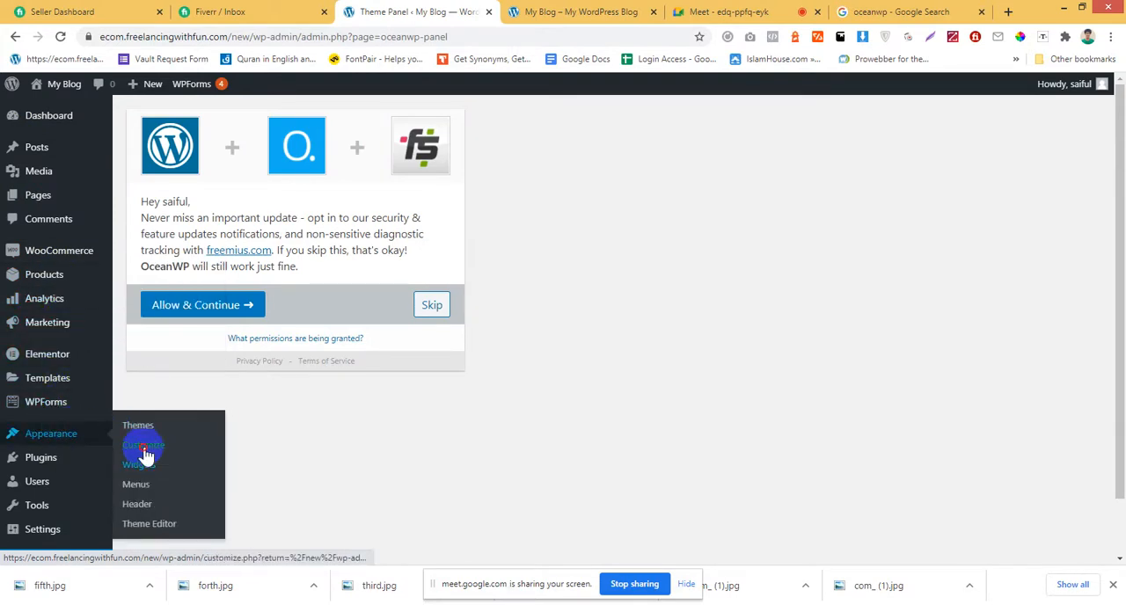
{"action": "left_click", "coordinate": [143, 446]}
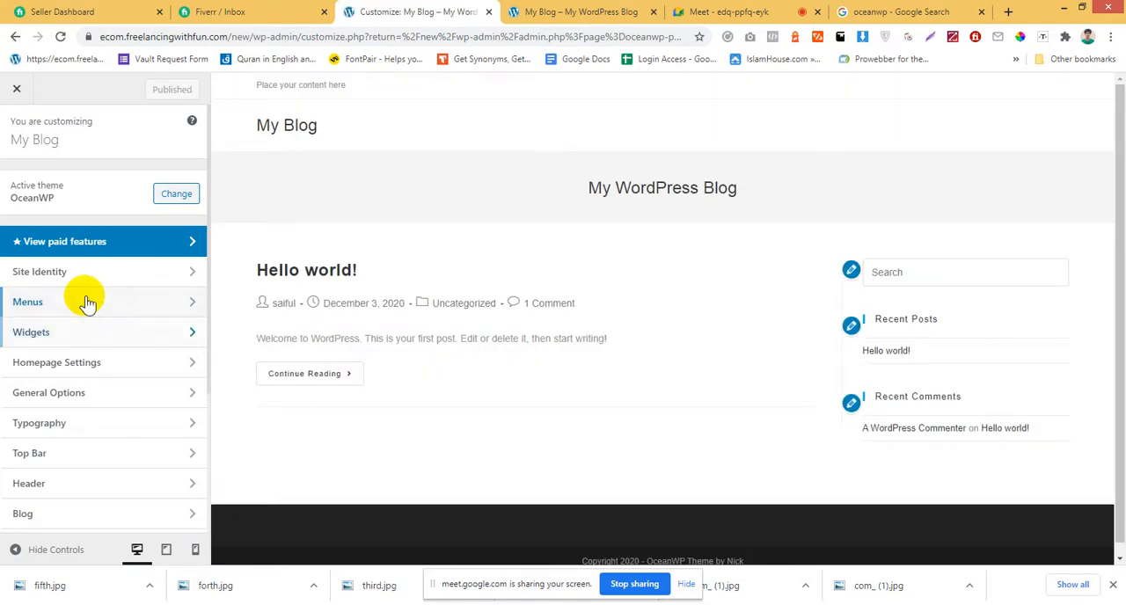
{"action": "left_click", "coordinate": [93, 363]}
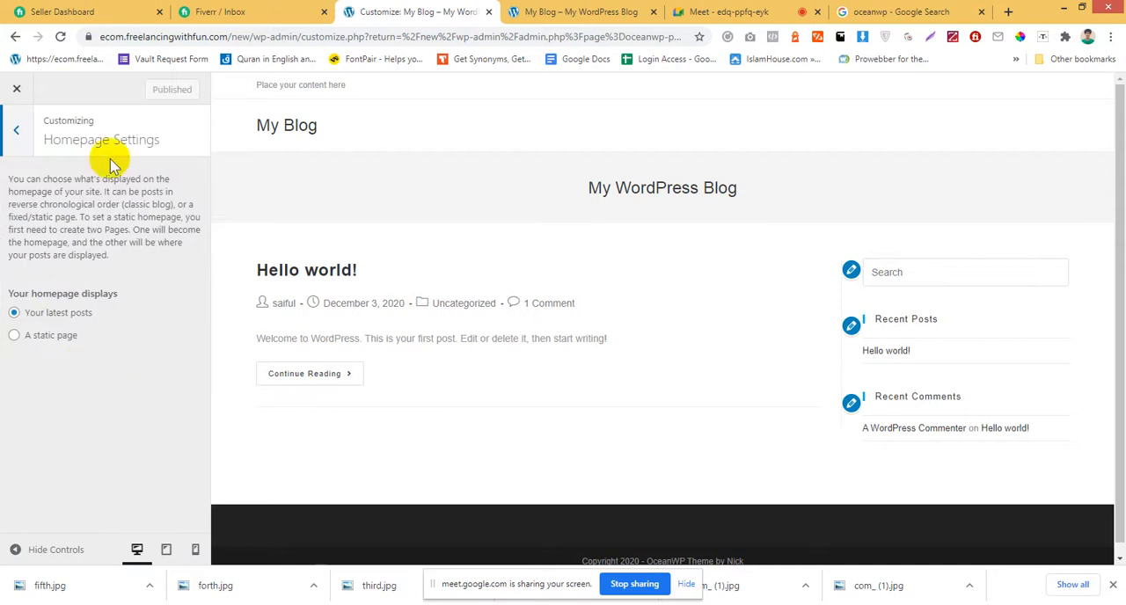
{"action": "left_click", "coordinate": [33, 143]}
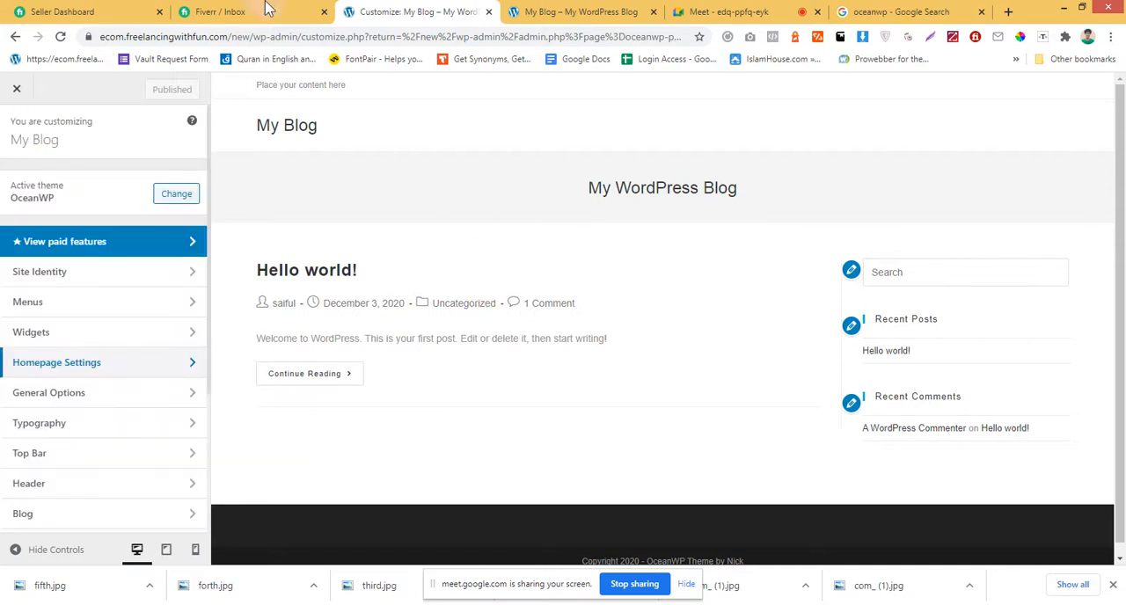
Leave the customizer by shortening the page address to ecom.freelancingwithfun.com/new/wp-admin/ and loading it.
{"action": "left_click", "coordinate": [300, 38]}
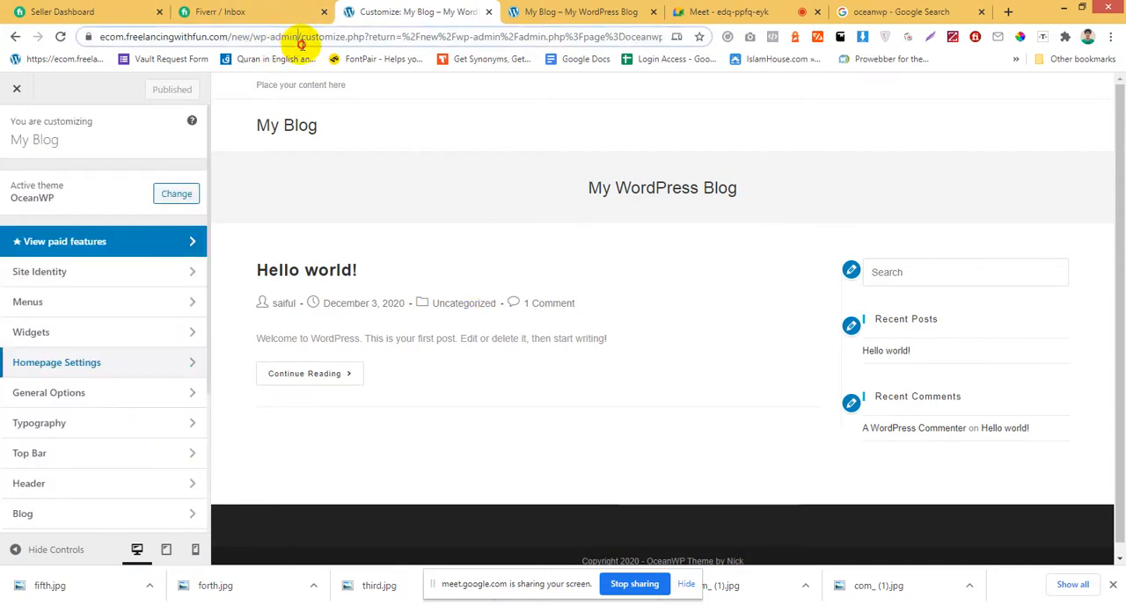
{"action": "left_click_drag", "start_coordinate": [300, 38], "coordinate": [1077, 91]}
{"action": "key", "text": "BackSpace"}
{"action": "key", "text": "Return"}
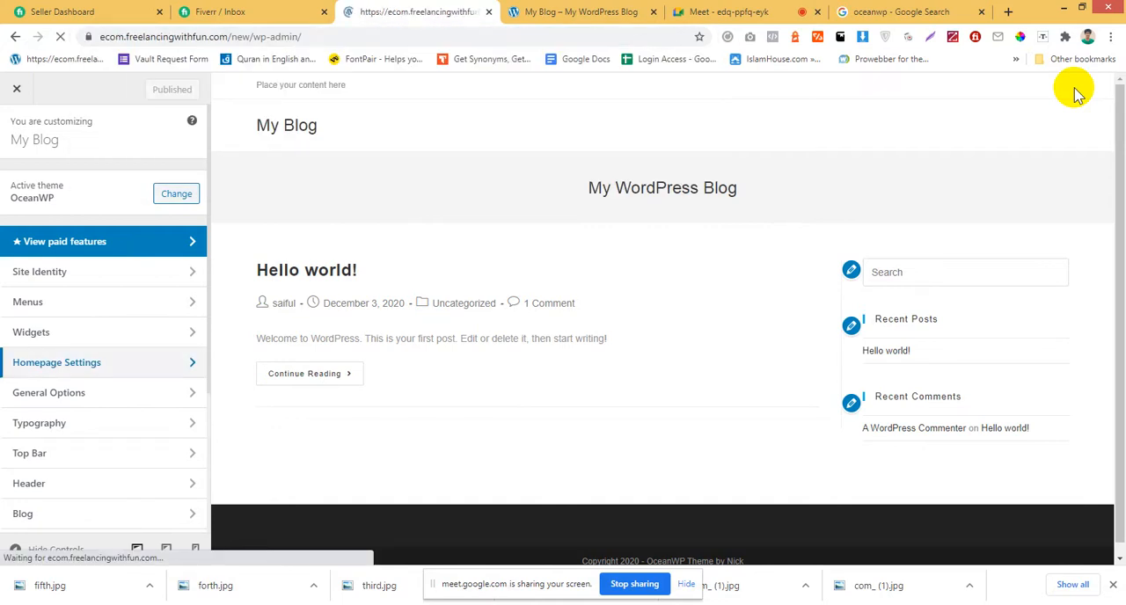
Open the WooCommerce home page from the admin dashboard to start the store setup wizard.
{"action": "scroll", "coordinate": [835, 231], "scroll_direction": "down", "scroll_amount": 5}
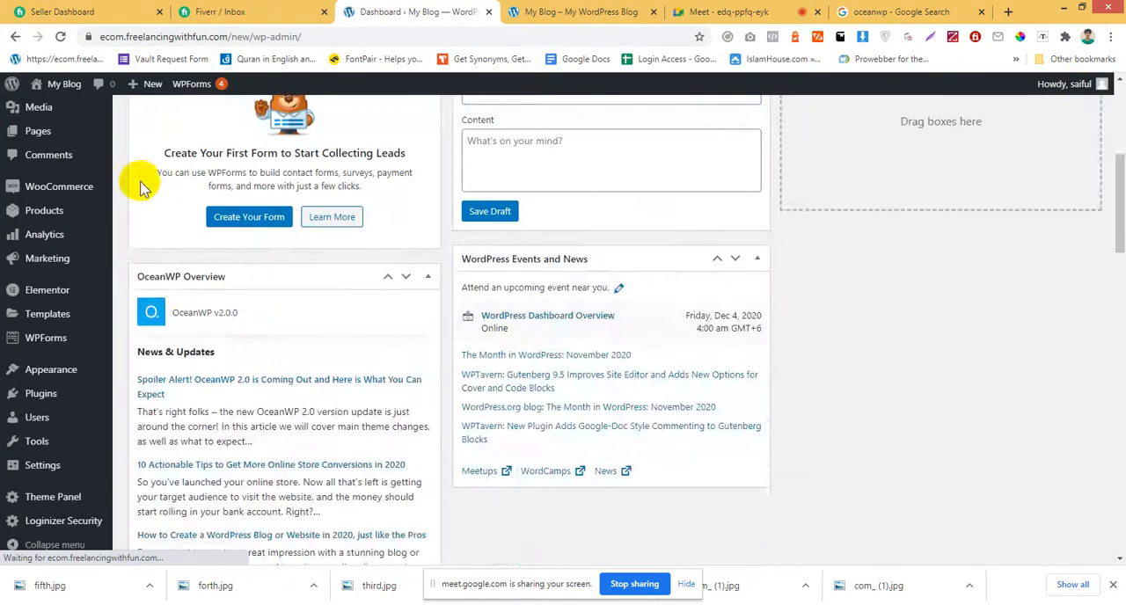
{"action": "scroll", "coordinate": [140, 188], "scroll_direction": "up", "scroll_amount": 5}
{"action": "scroll", "coordinate": [71, 326], "scroll_direction": "down", "scroll_amount": 3}
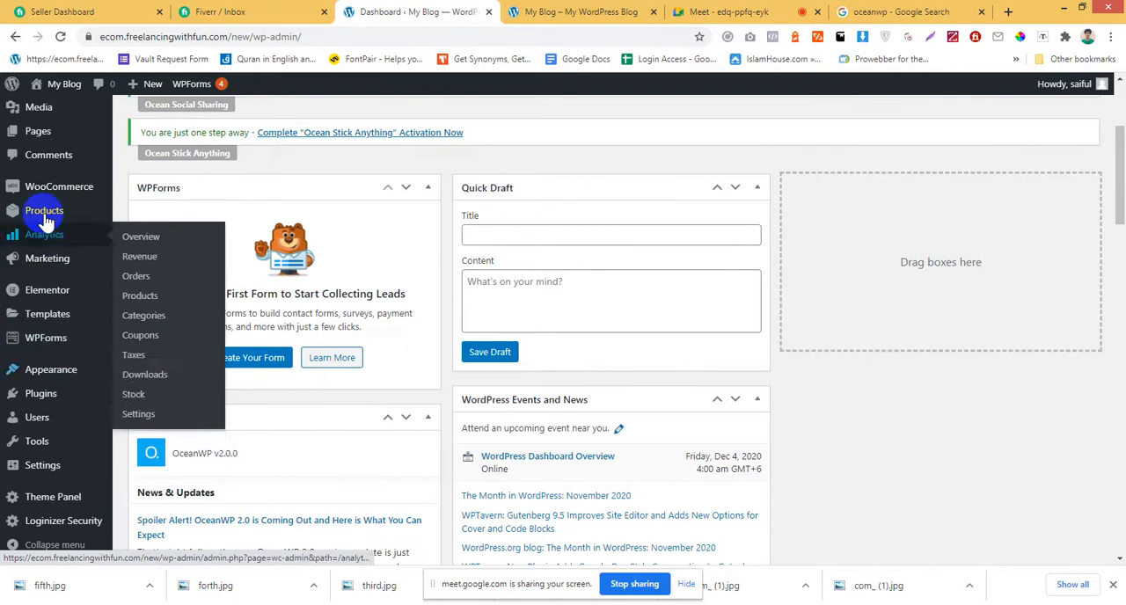
{"action": "mouse_move", "coordinate": [62, 183]}
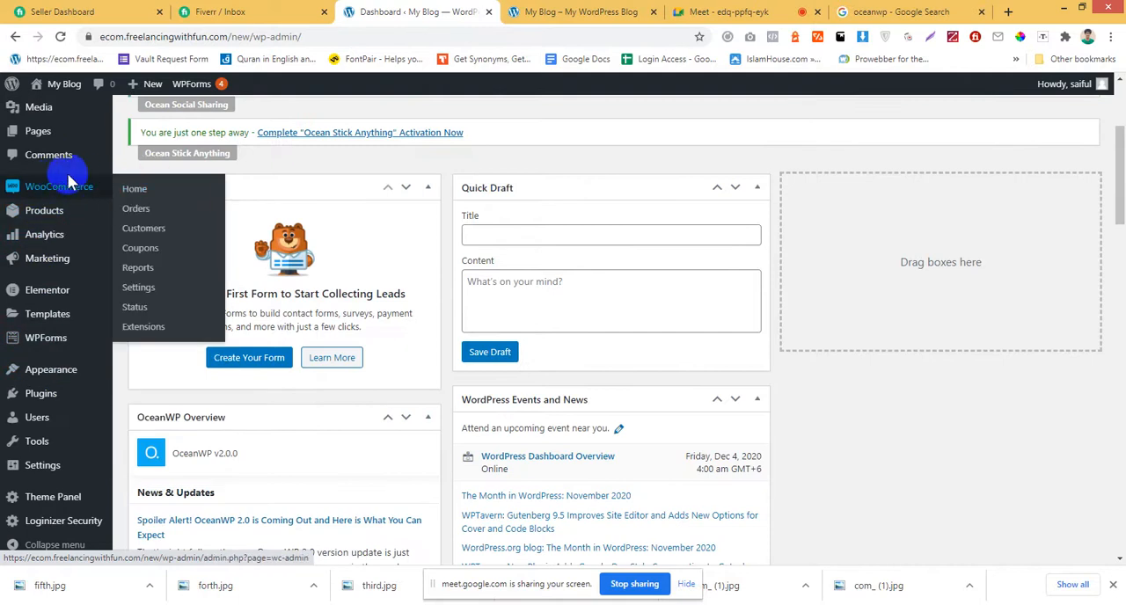
{"action": "left_click", "coordinate": [141, 188]}
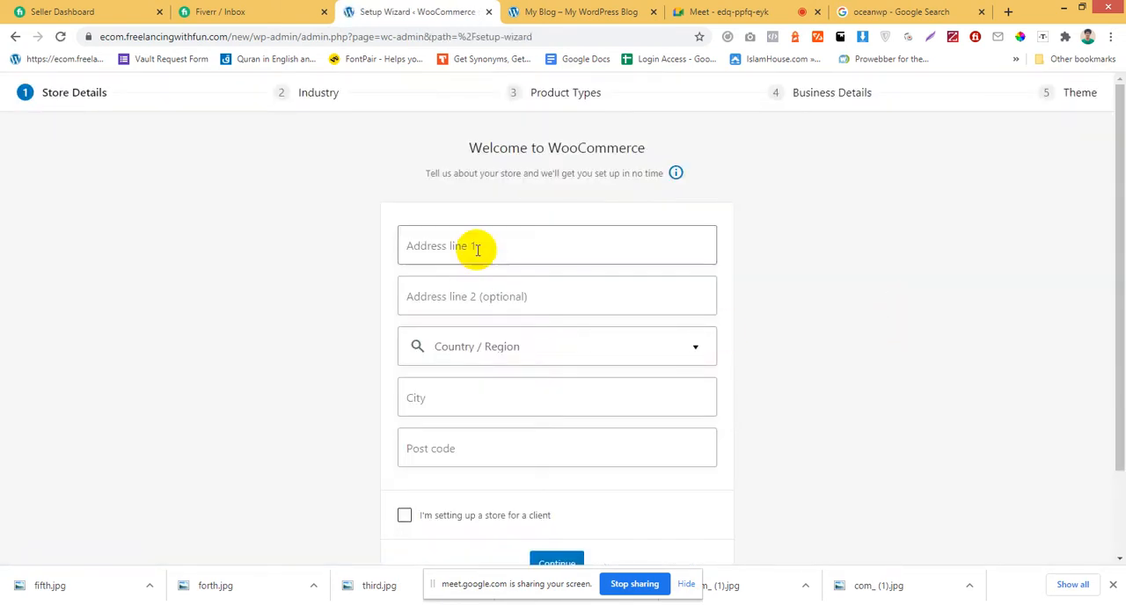
Fill in the store's street address, city and post code, set Liberia — Gbarpolu as country/region, and mark the store as set up for a client.
{"action": "left_click", "coordinate": [476, 249]}
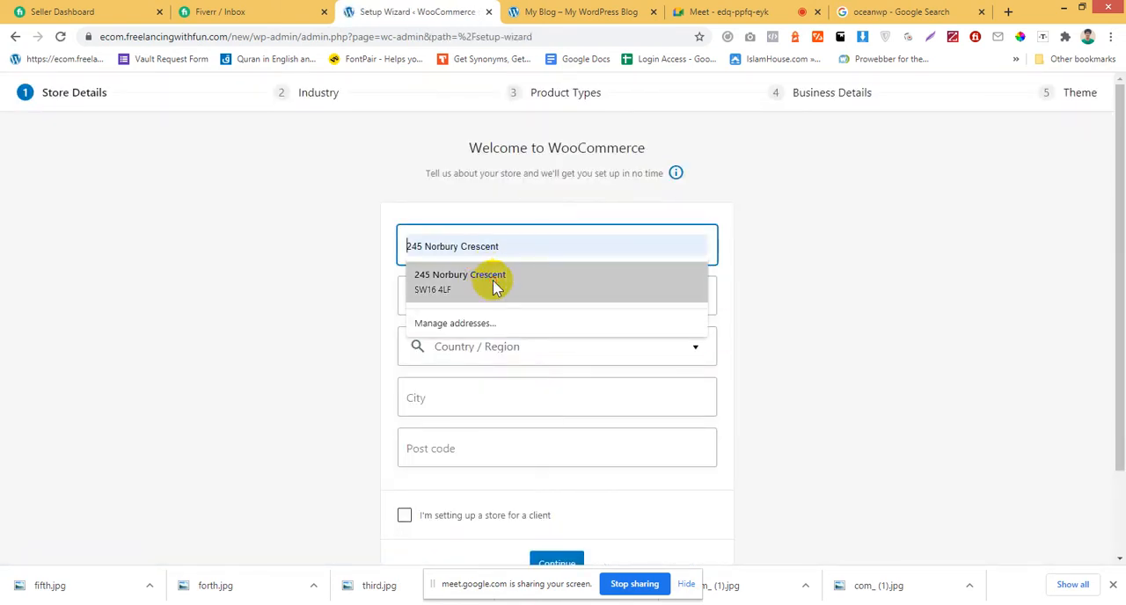
{"action": "left_click", "coordinate": [494, 289]}
{"action": "left_click", "coordinate": [515, 294]}
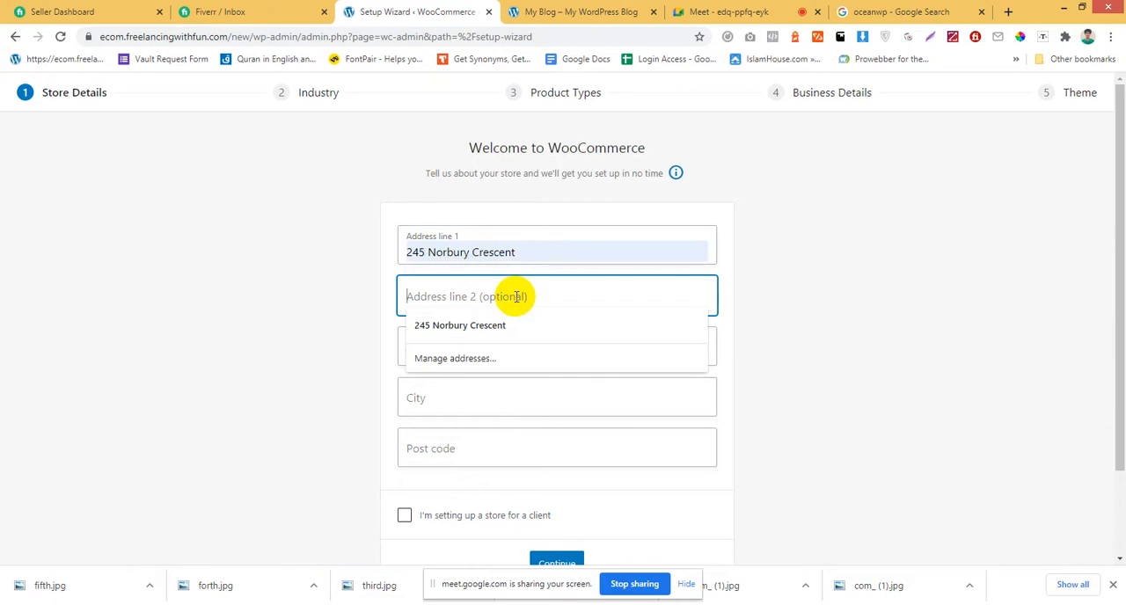
{"action": "left_click", "coordinate": [803, 259]}
{"action": "left_click", "coordinate": [773, 315]}
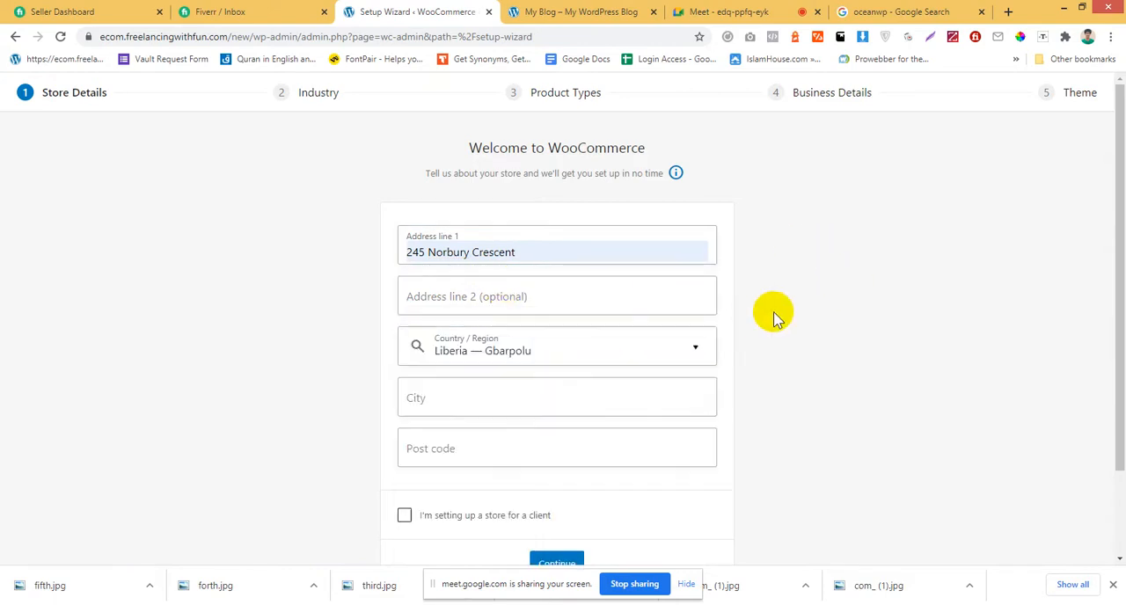
{"action": "scroll", "coordinate": [774, 314], "scroll_direction": "down", "scroll_amount": 1}
{"action": "left_click", "coordinate": [596, 319]}
{"action": "left_click", "coordinate": [558, 356]}
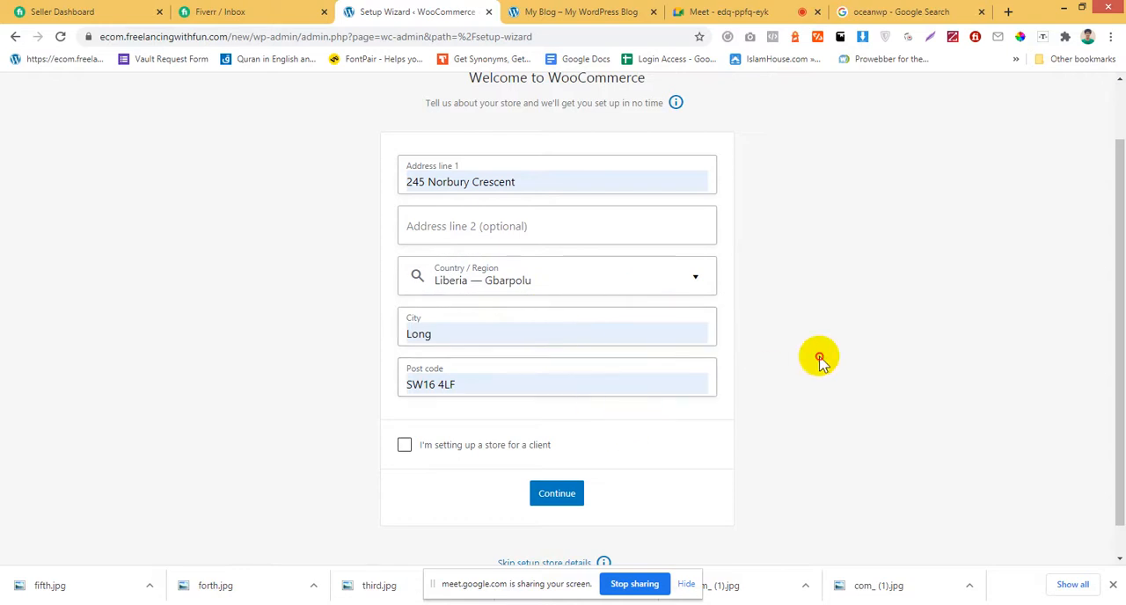
{"action": "scroll", "coordinate": [784, 365], "scroll_direction": "down", "scroll_amount": 1}
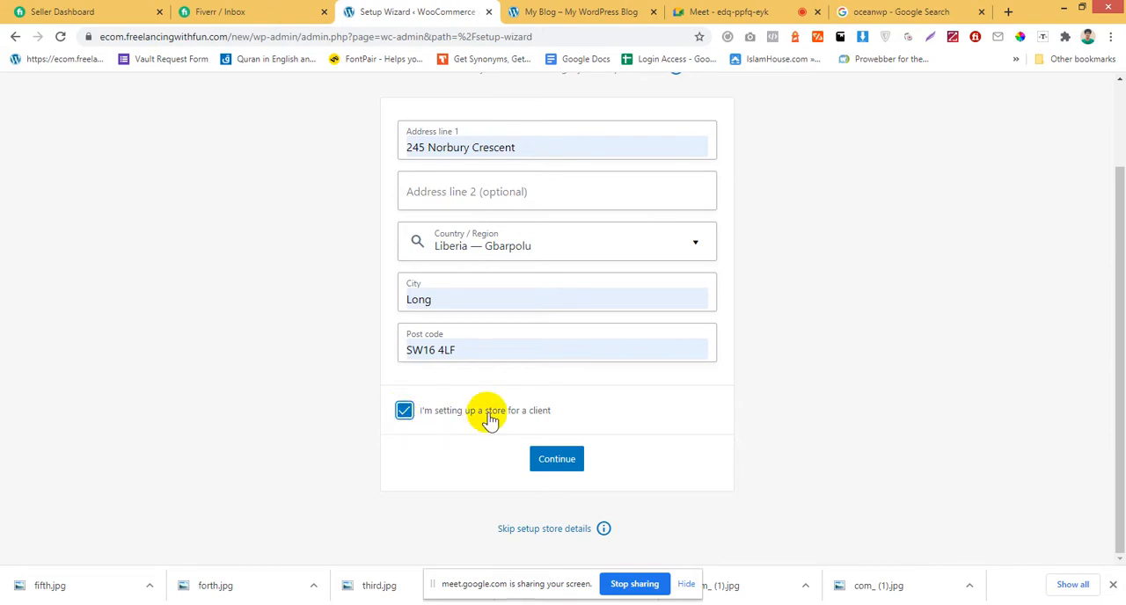
Submit the store details, opt in to WooCommerce usage tracking, and proceed to the Industry stage of the wizard.
{"action": "left_click", "coordinate": [551, 458]}
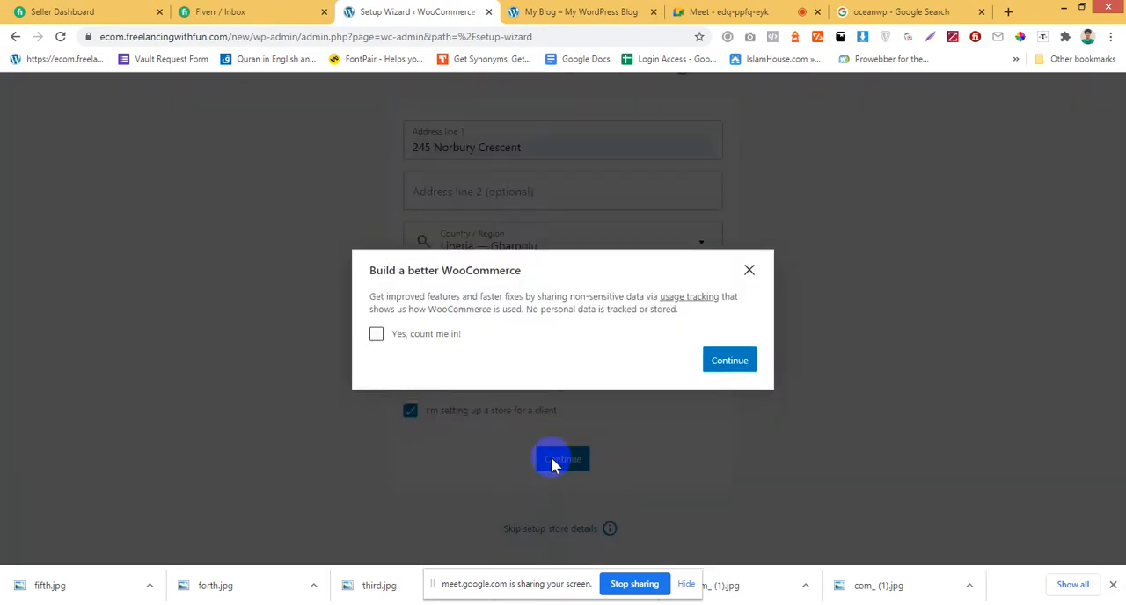
{"action": "left_click", "coordinate": [440, 334]}
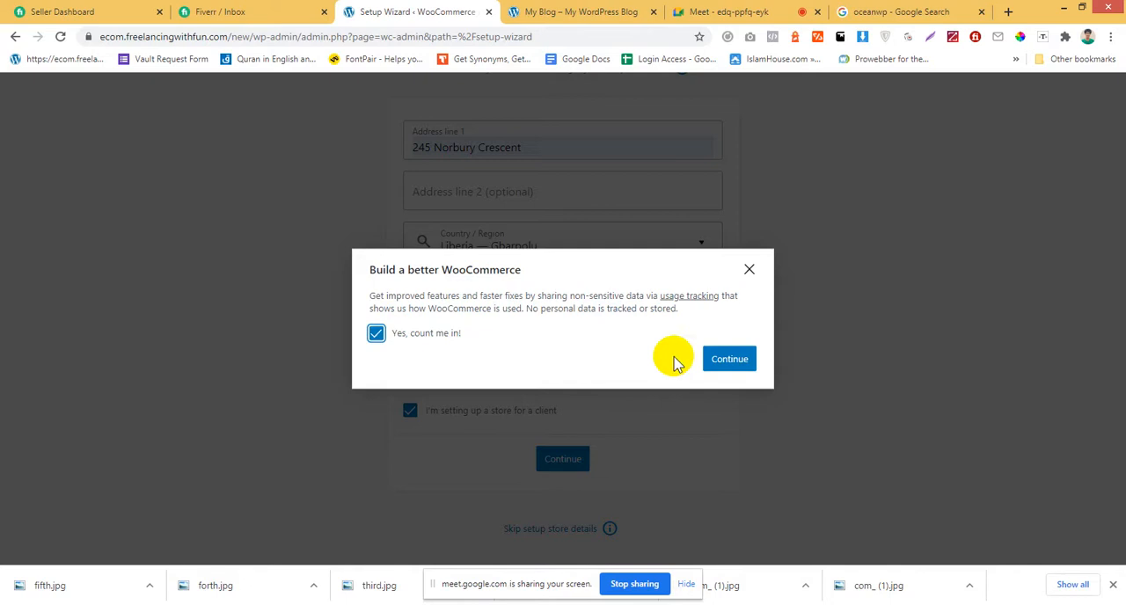
{"action": "left_click", "coordinate": [728, 361]}
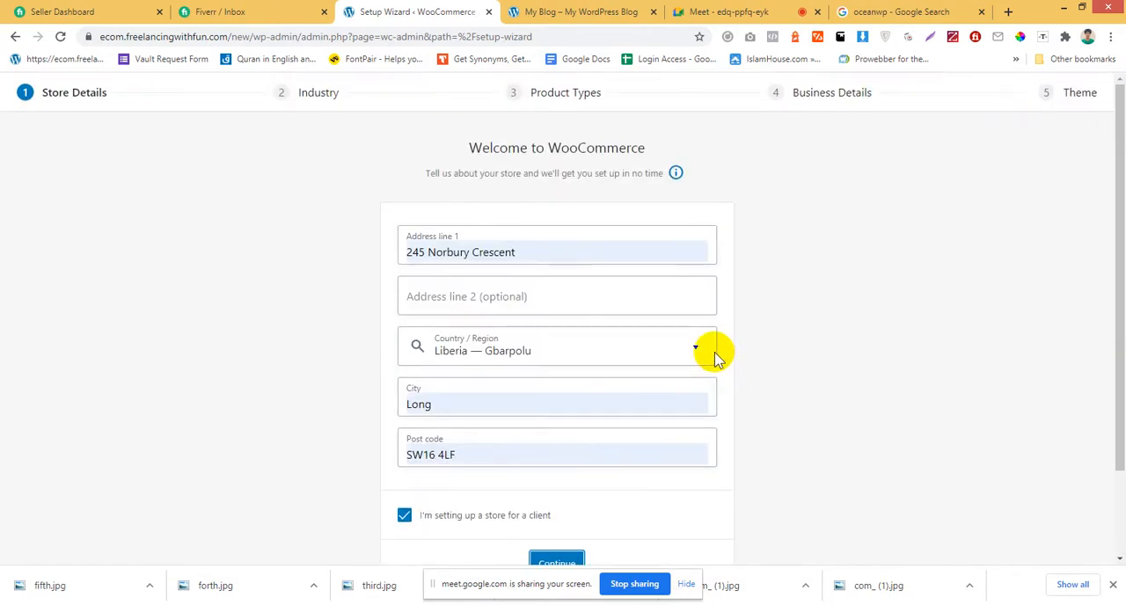
{"action": "scroll", "coordinate": [708, 361], "scroll_direction": "down", "scroll_amount": 1}
{"action": "left_click", "coordinate": [558, 460]}
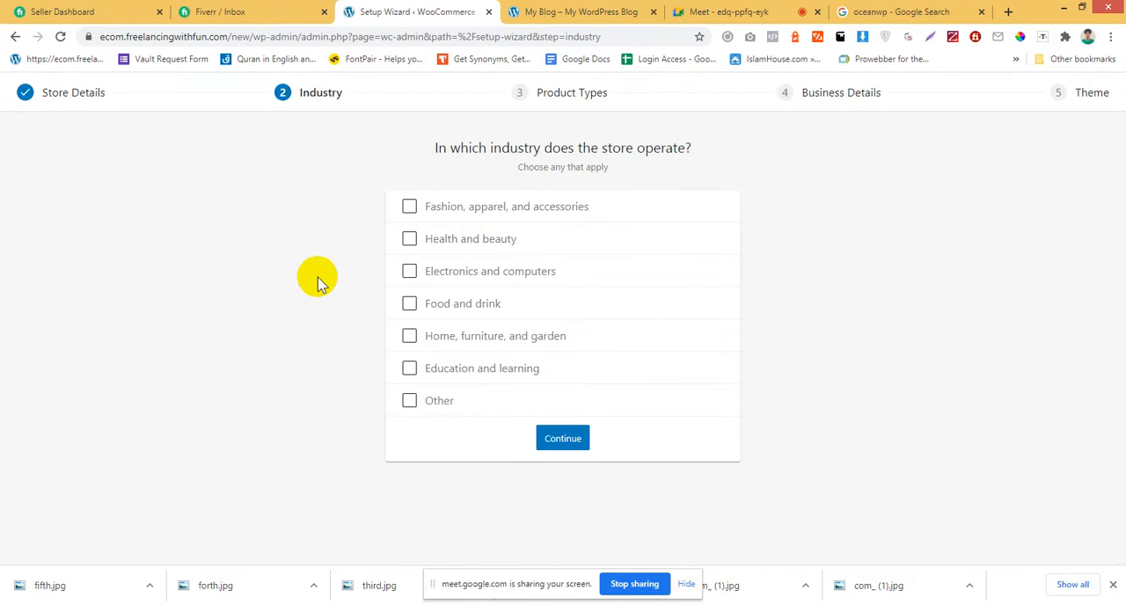
Choose Fashion, apparel, and accessories as the store's industry and look through the product type options.
{"action": "left_click", "coordinate": [409, 206]}
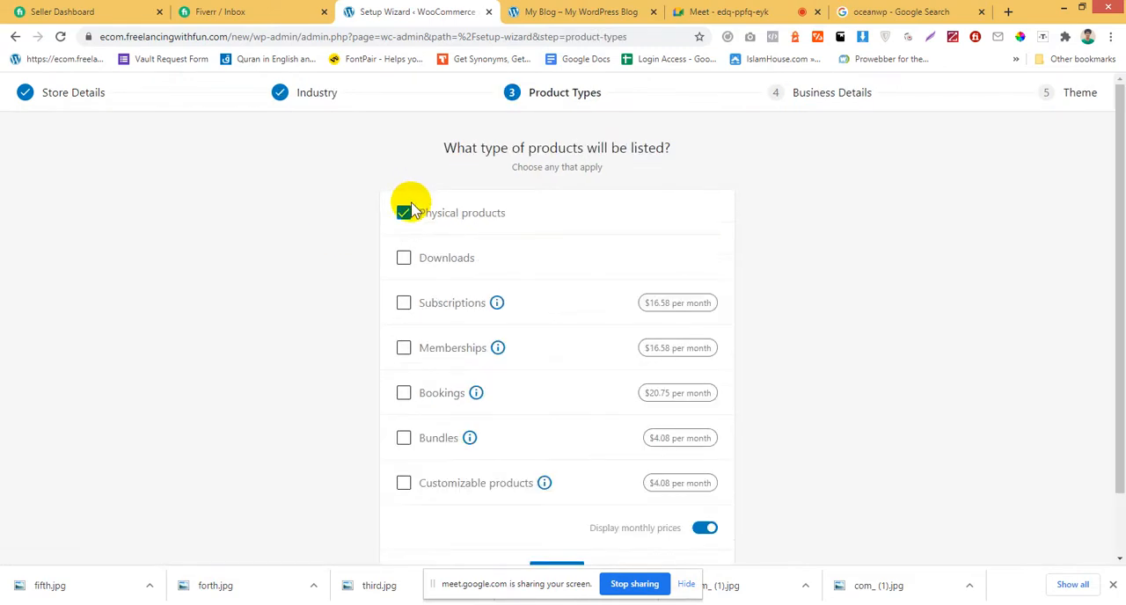
{"action": "scroll", "coordinate": [328, 254], "scroll_direction": "down", "scroll_amount": 1}
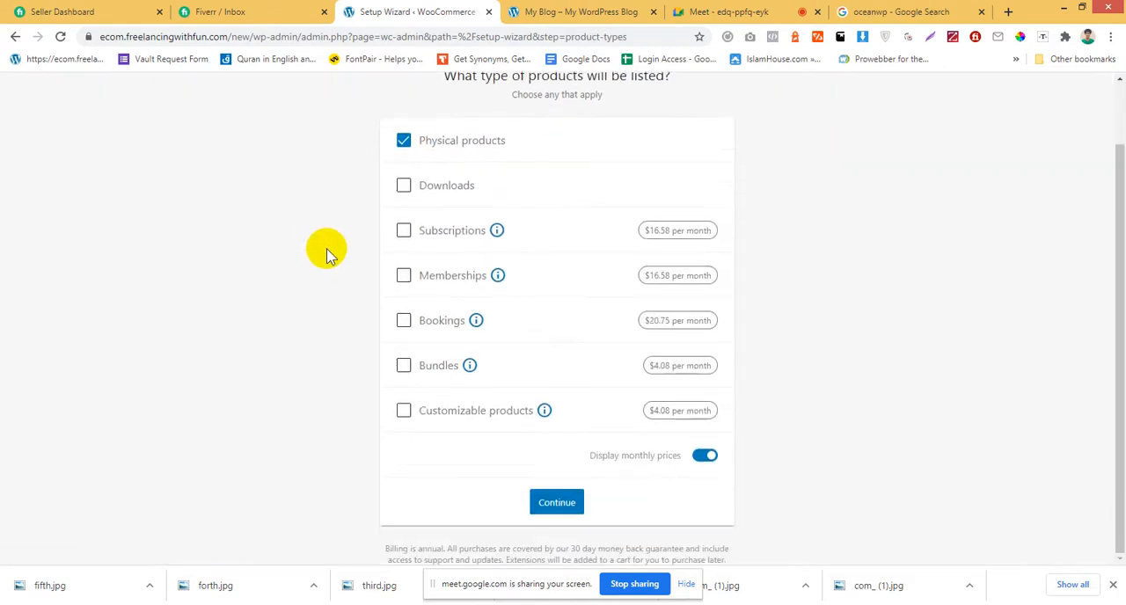
{"action": "scroll", "coordinate": [327, 254], "scroll_direction": "up", "scroll_amount": 1}
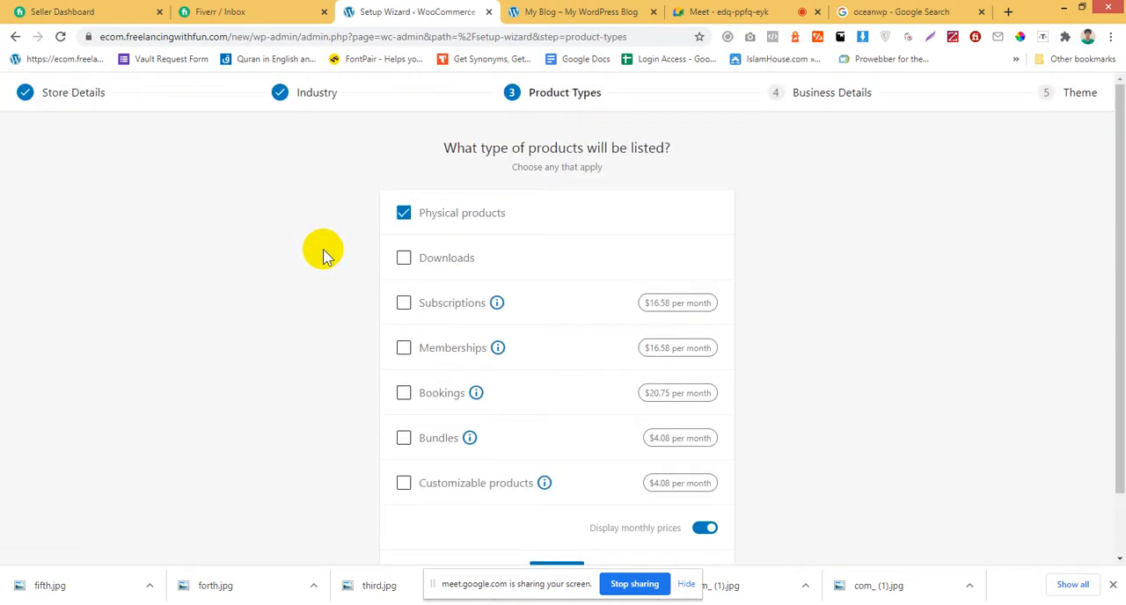
{"action": "scroll", "coordinate": [269, 311], "scroll_direction": "down", "scroll_amount": 1}
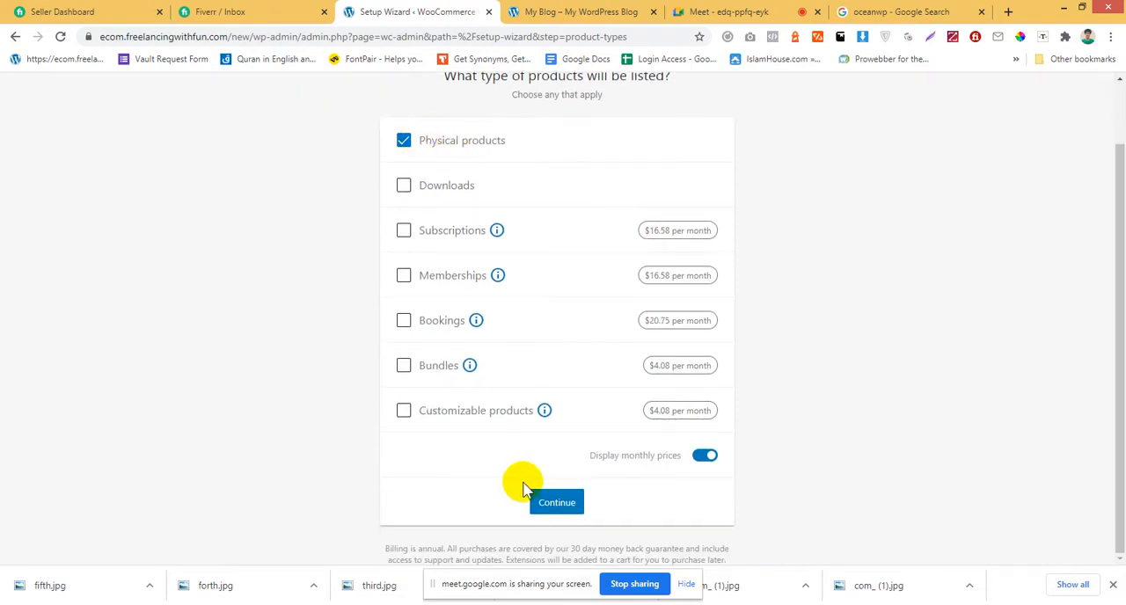
{"action": "scroll", "coordinate": [238, 306], "scroll_direction": "up", "scroll_amount": 1}
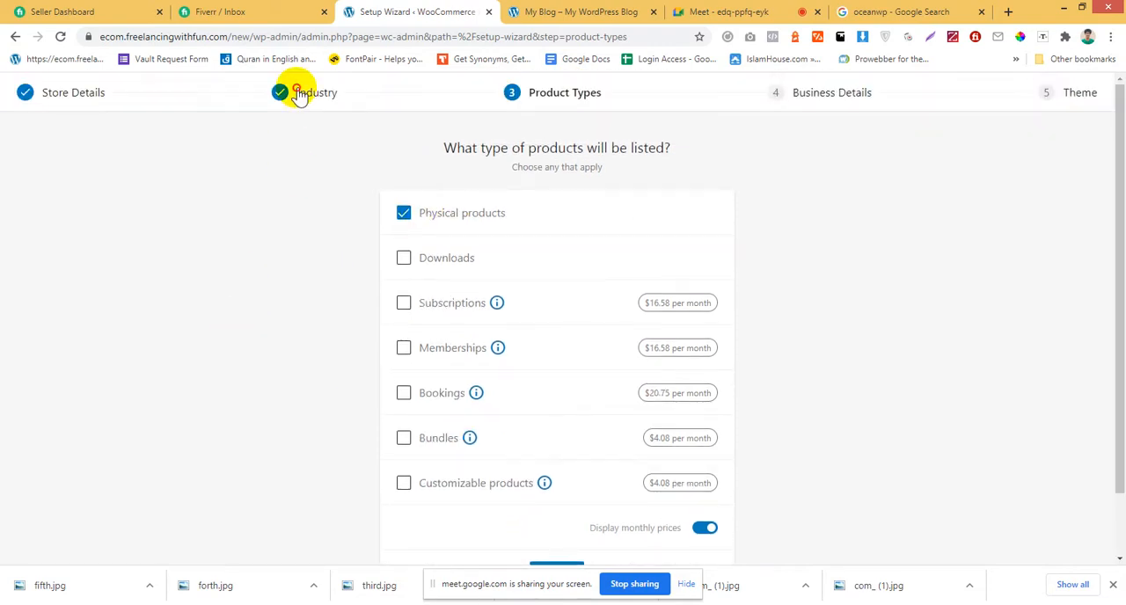
Go back to the Industry stage, choose Health and beauty, and continue past Product Types with only Physical products selected.
{"action": "left_click", "coordinate": [295, 94]}
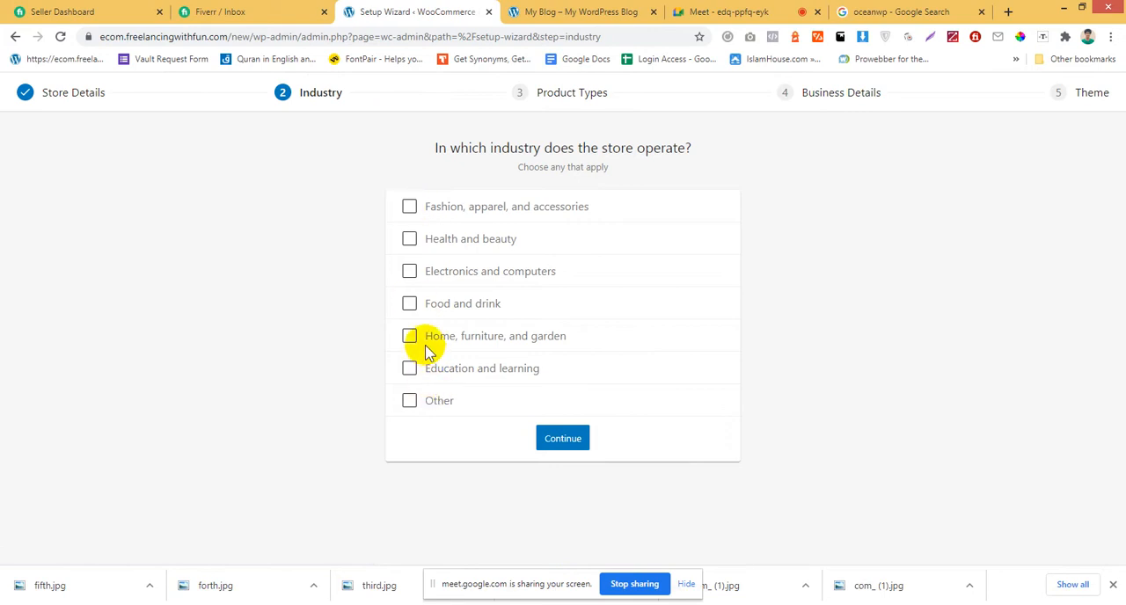
{"action": "left_click", "coordinate": [411, 239]}
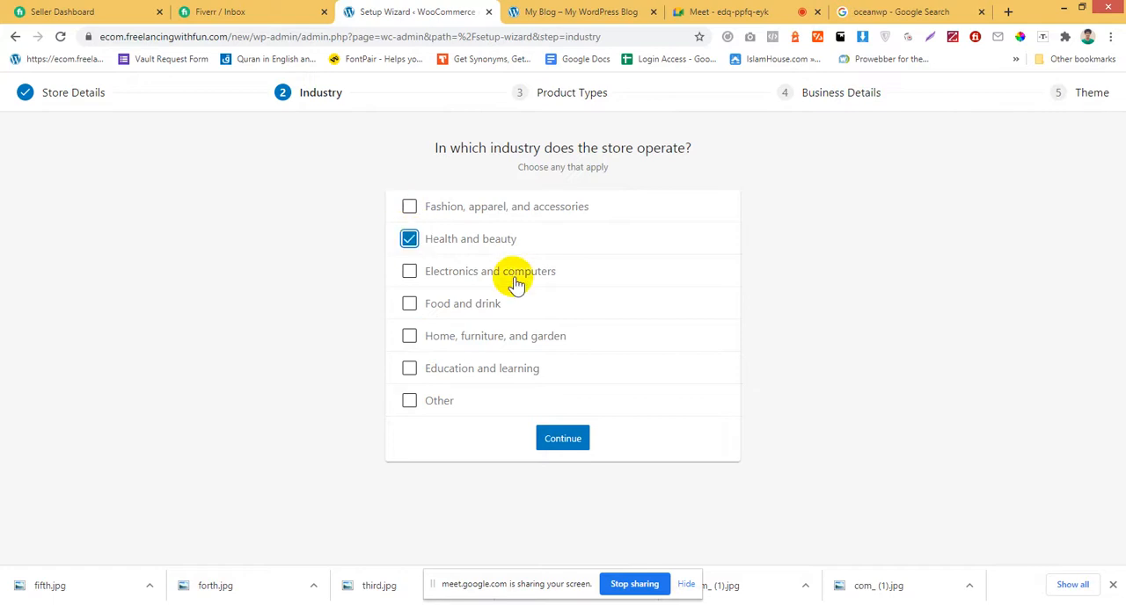
{"action": "left_click", "coordinate": [555, 440]}
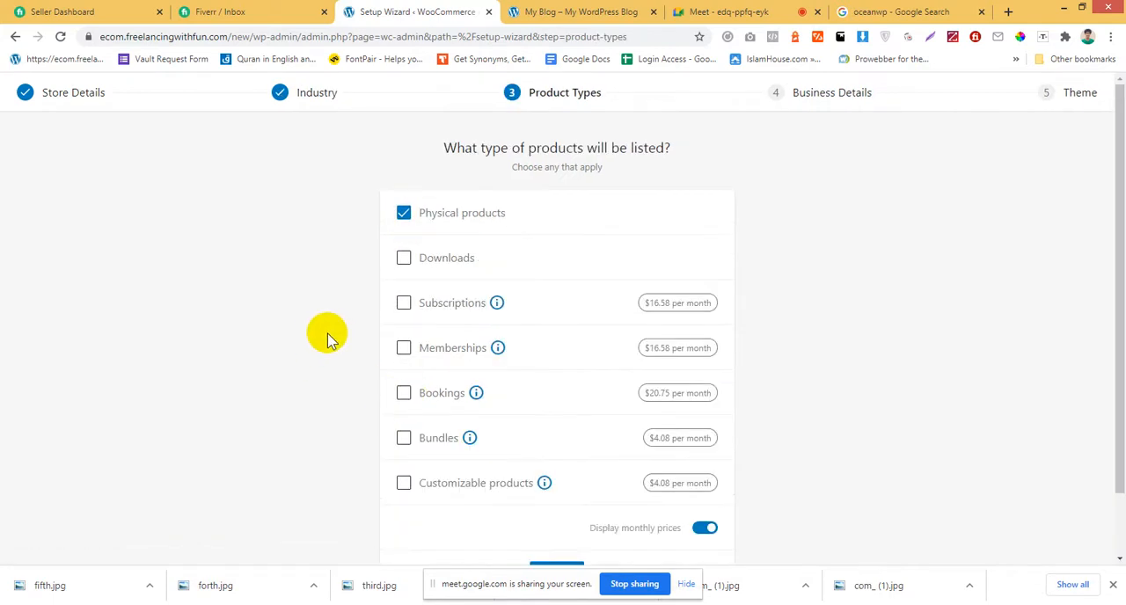
{"action": "scroll", "coordinate": [977, 300], "scroll_direction": "down", "scroll_amount": 1}
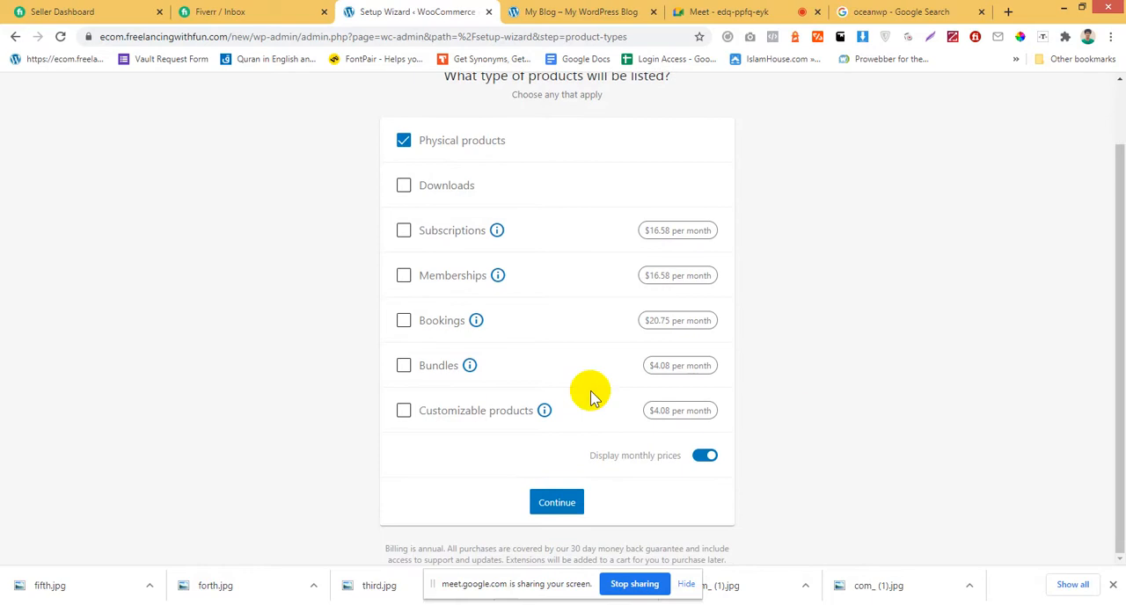
{"action": "left_click", "coordinate": [552, 503]}
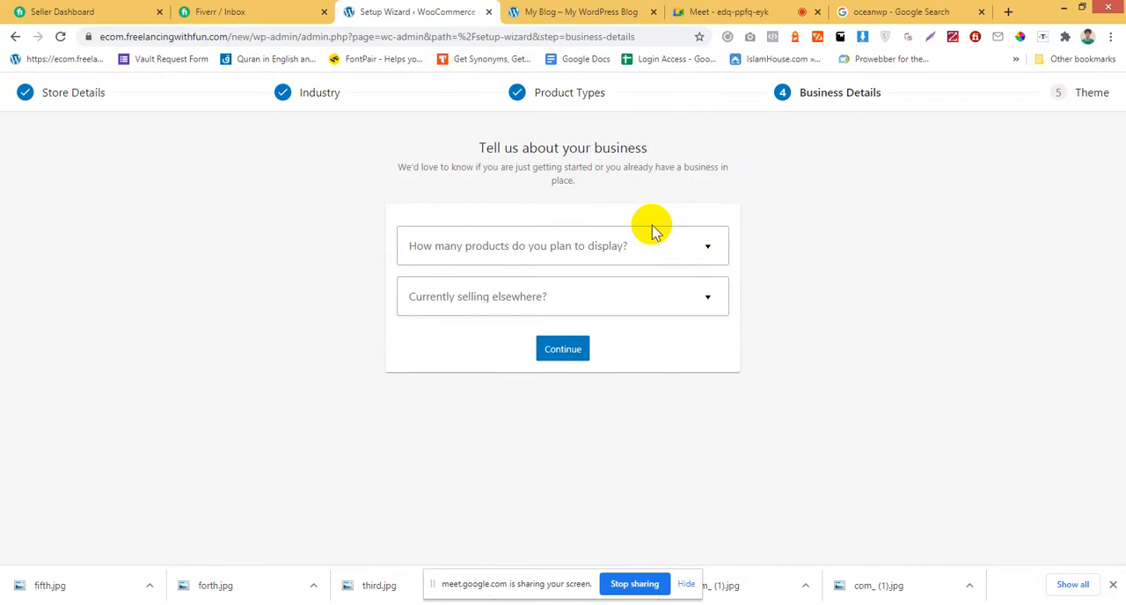
In the business details, set the number of products planned to 11 - 100 and currently selling elsewhere to No.
{"action": "left_click", "coordinate": [490, 251]}
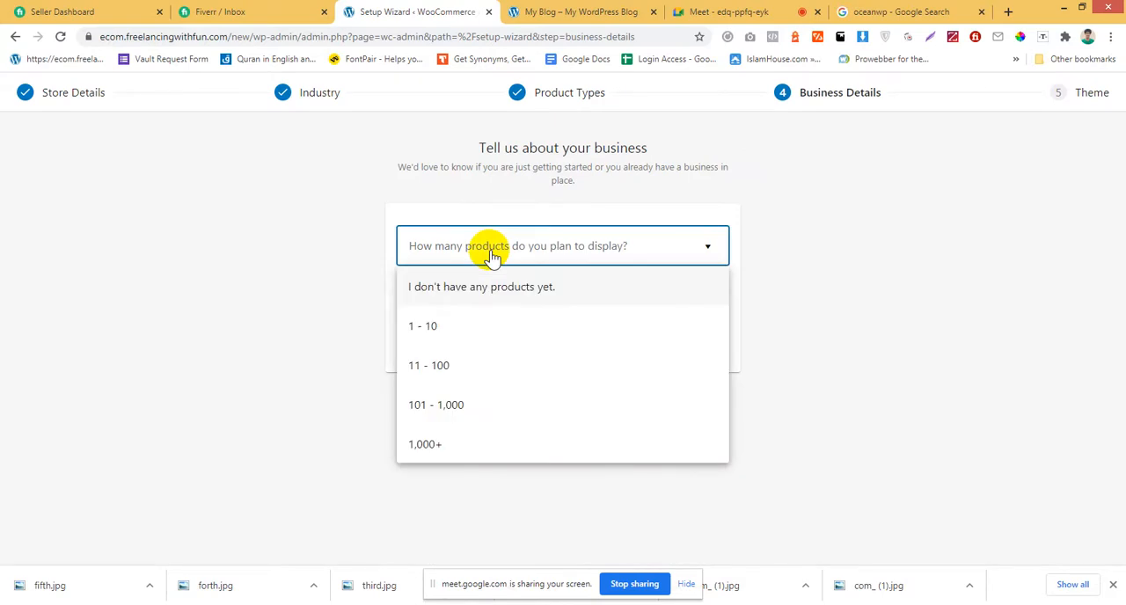
{"action": "left_click", "coordinate": [462, 369]}
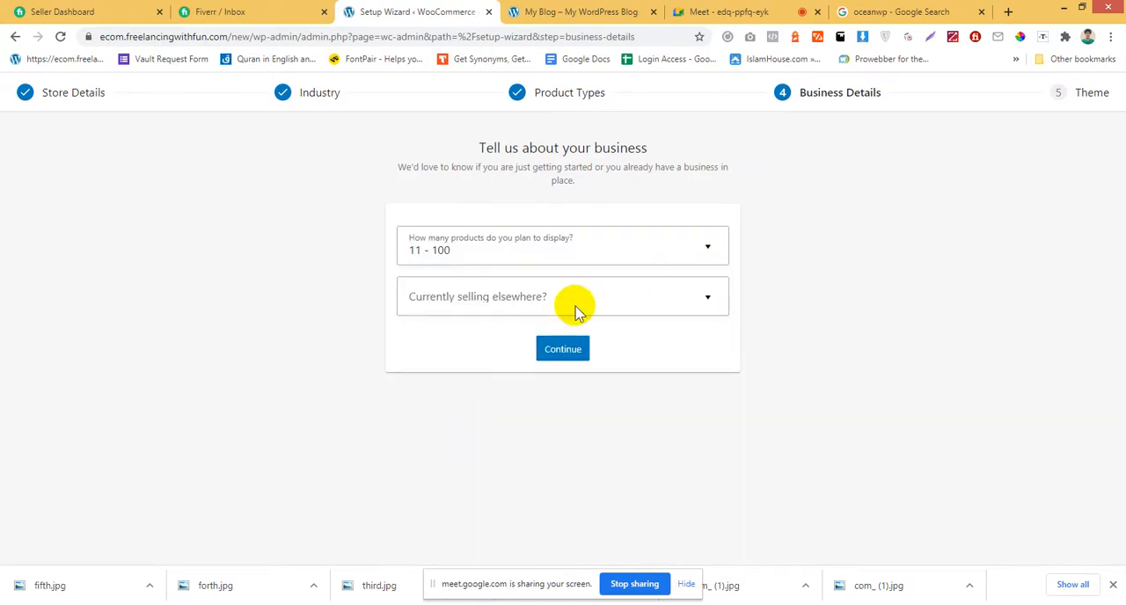
{"action": "left_click", "coordinate": [575, 308]}
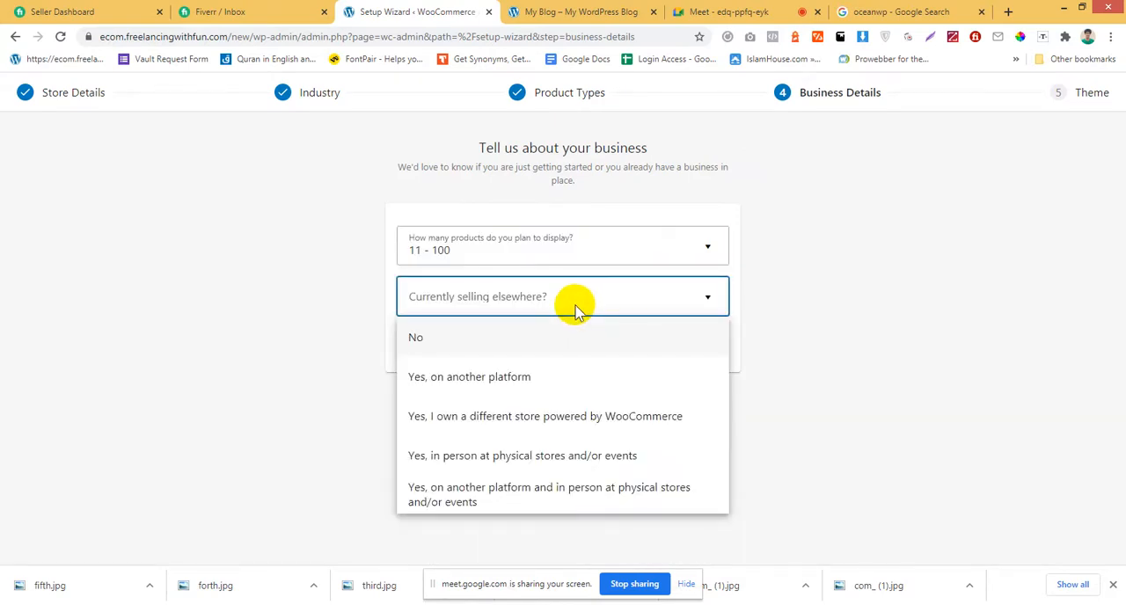
{"action": "left_click", "coordinate": [548, 339]}
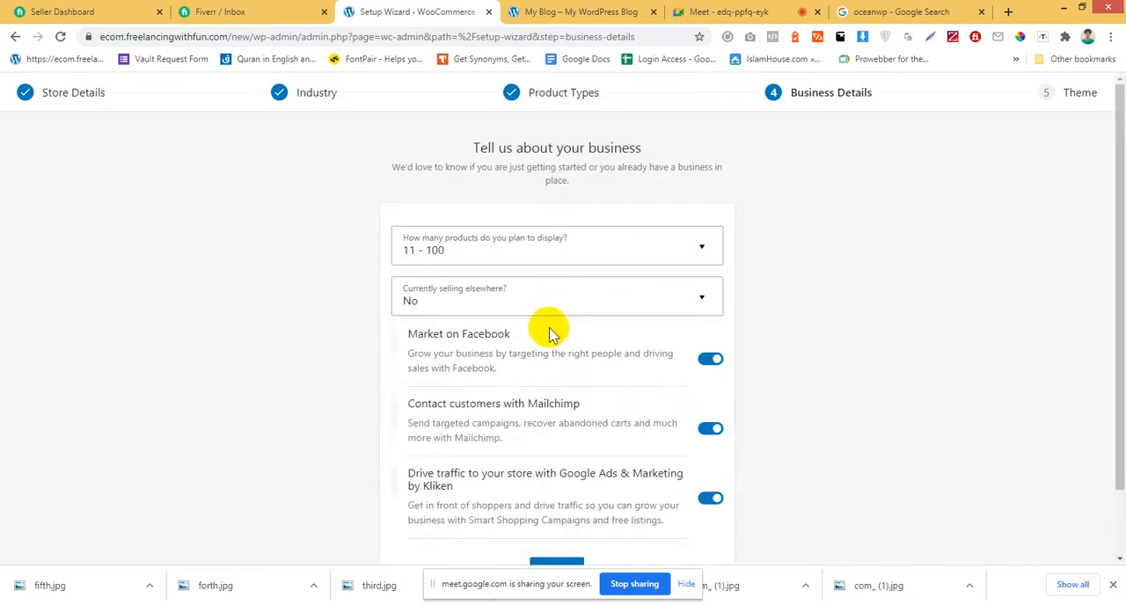
Turn off the Facebook, Mailchimp and Google Ads marketing extensions and submit the business details.
{"action": "scroll", "coordinate": [555, 370], "scroll_direction": "down", "scroll_amount": 1}
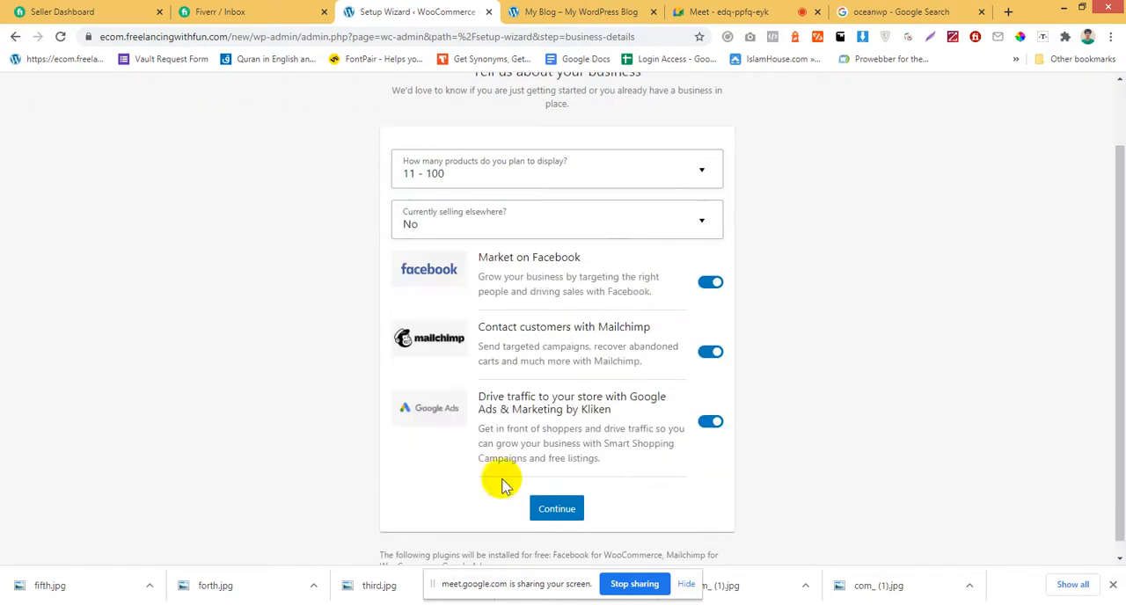
{"action": "left_click", "coordinate": [703, 282]}
{"action": "left_click", "coordinate": [711, 352]}
{"action": "left_click", "coordinate": [711, 422]}
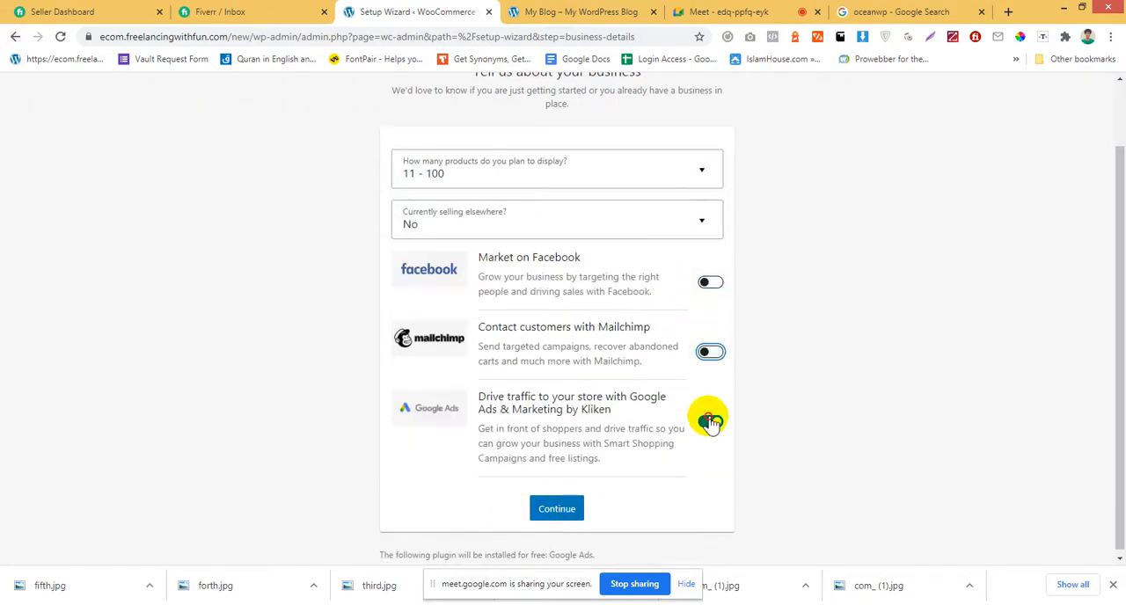
{"action": "left_click", "coordinate": [563, 525]}
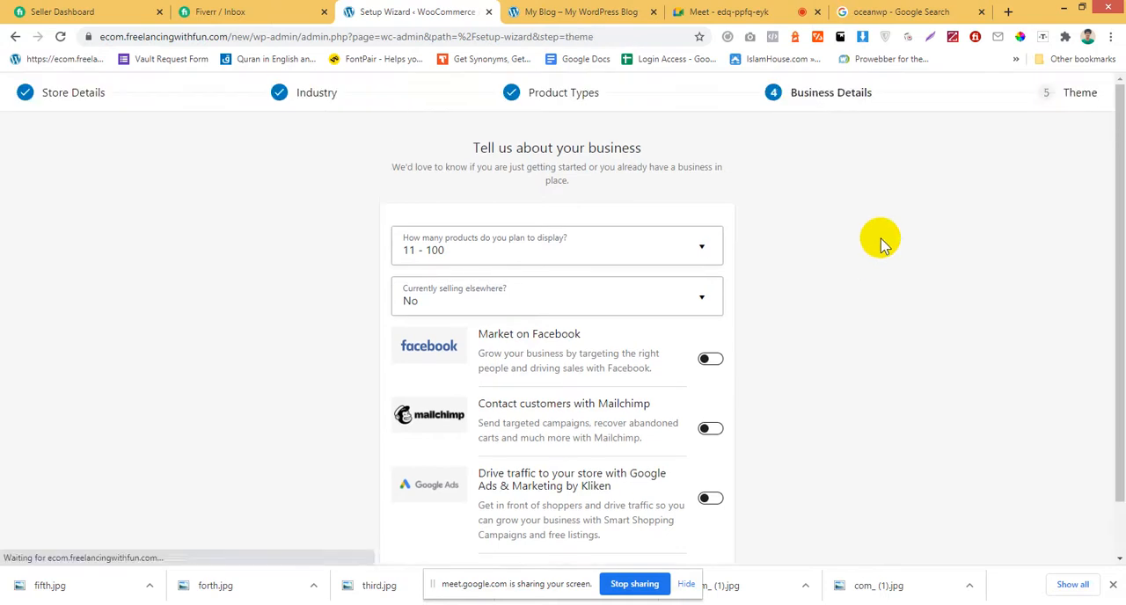
Continue the store setup with the currently active OceanWP theme.
{"action": "scroll", "coordinate": [871, 245], "scroll_direction": "down", "scroll_amount": 3}
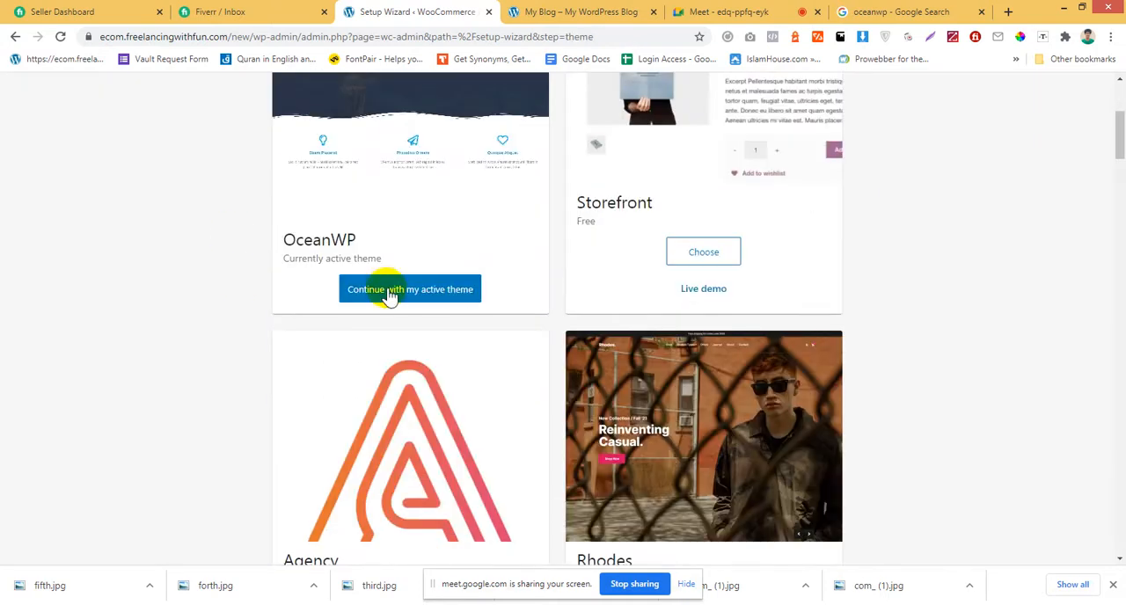
{"action": "left_click", "coordinate": [392, 299]}
{"action": "left_click", "coordinate": [392, 298]}
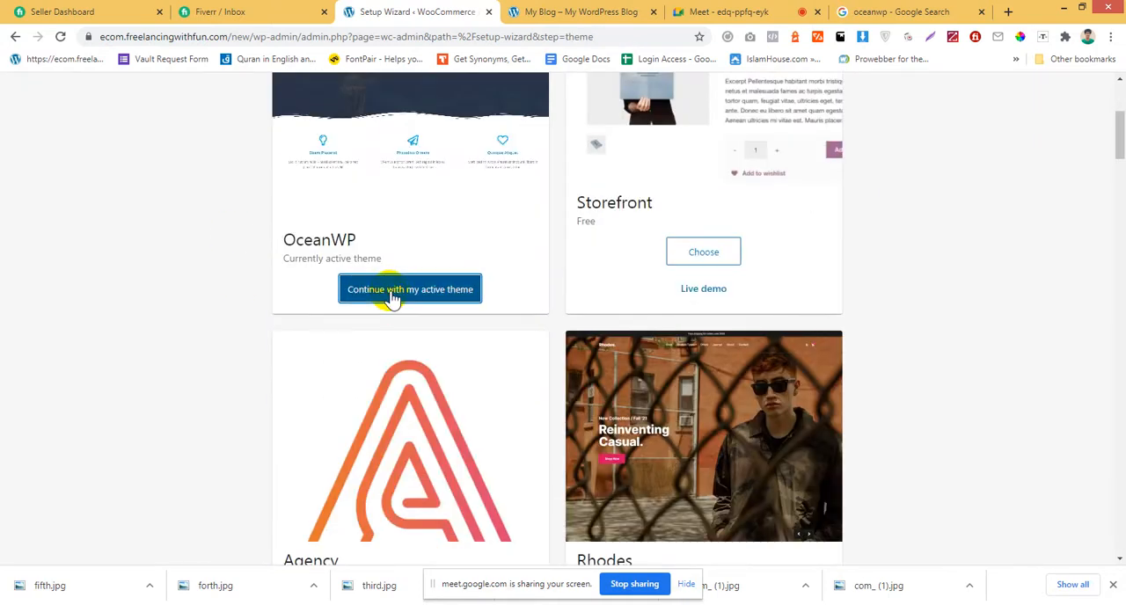
{"action": "scroll", "coordinate": [447, 352], "scroll_direction": "up", "scroll_amount": 3}
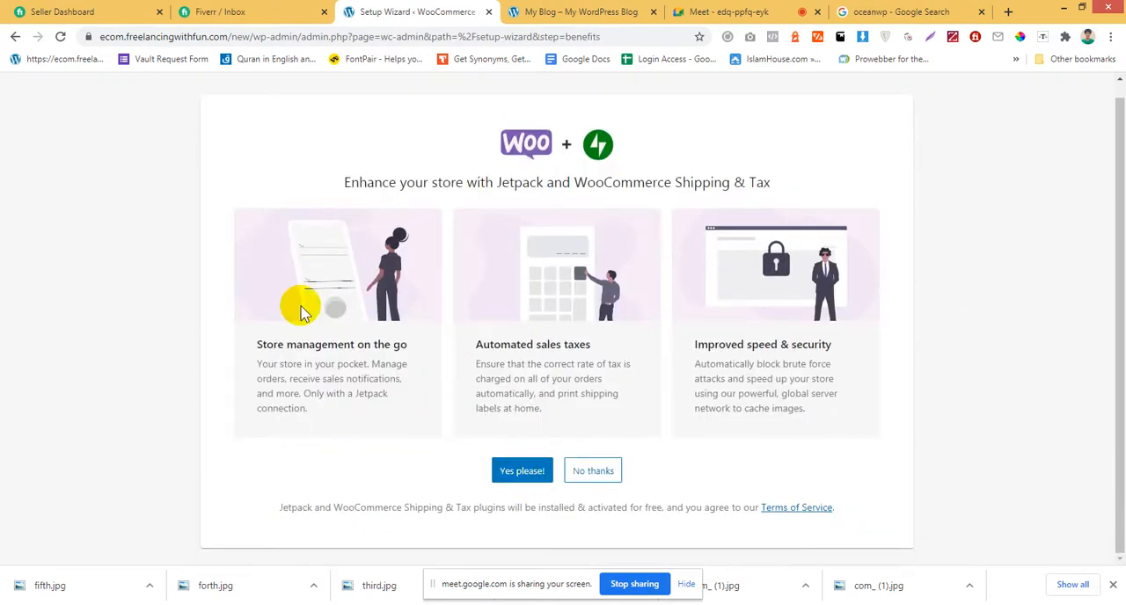
Decline the Jetpack and WooCommerce Shipping & Tax offer and advance the WooCommerce welcome tour to its final page.
{"action": "left_click", "coordinate": [594, 479]}
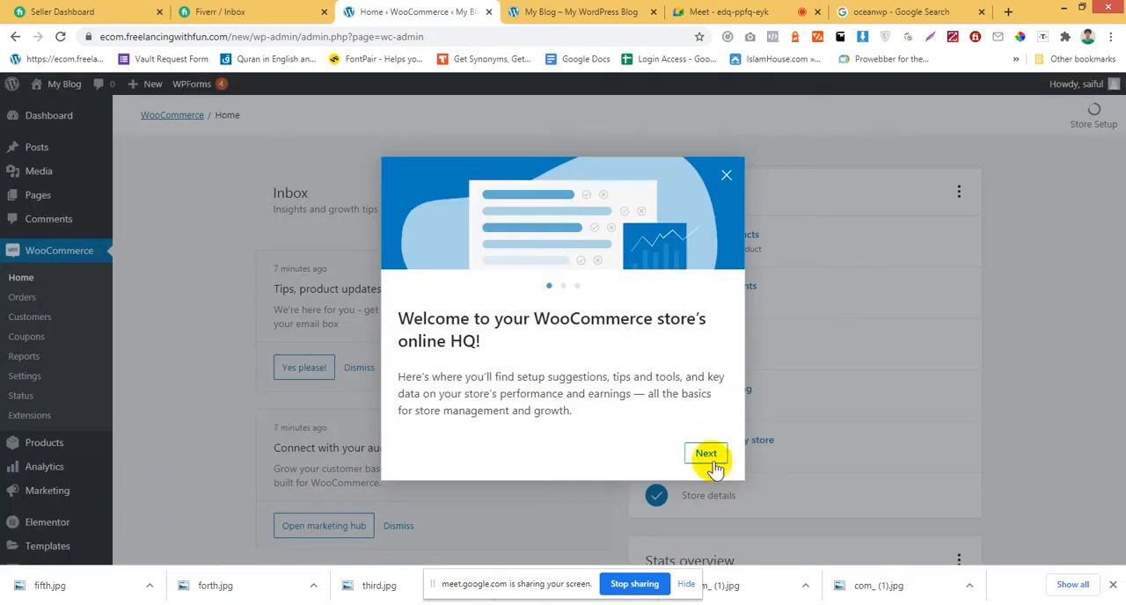
{"action": "left_click", "coordinate": [711, 459]}
{"action": "left_click", "coordinate": [712, 461]}
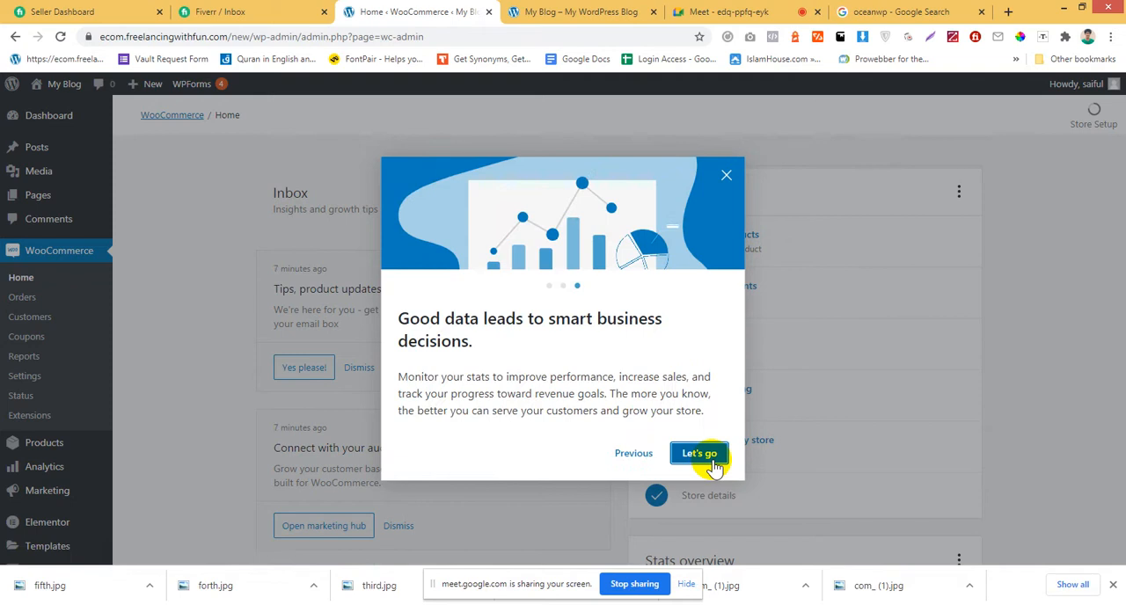
Close the WooCommerce welcome tour and review the Finish setup task list on the WooCommerce home page.
{"action": "left_click", "coordinate": [700, 454]}
{"action": "scroll", "coordinate": [573, 409], "scroll_direction": "down", "scroll_amount": 3}
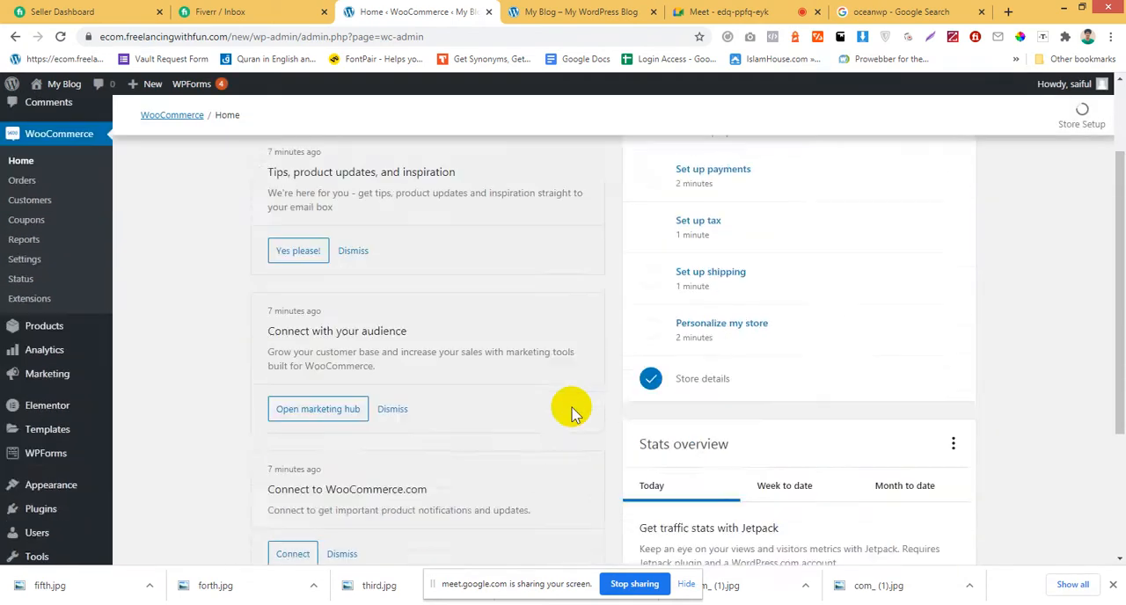
{"action": "scroll", "coordinate": [572, 409], "scroll_direction": "up", "scroll_amount": 3}
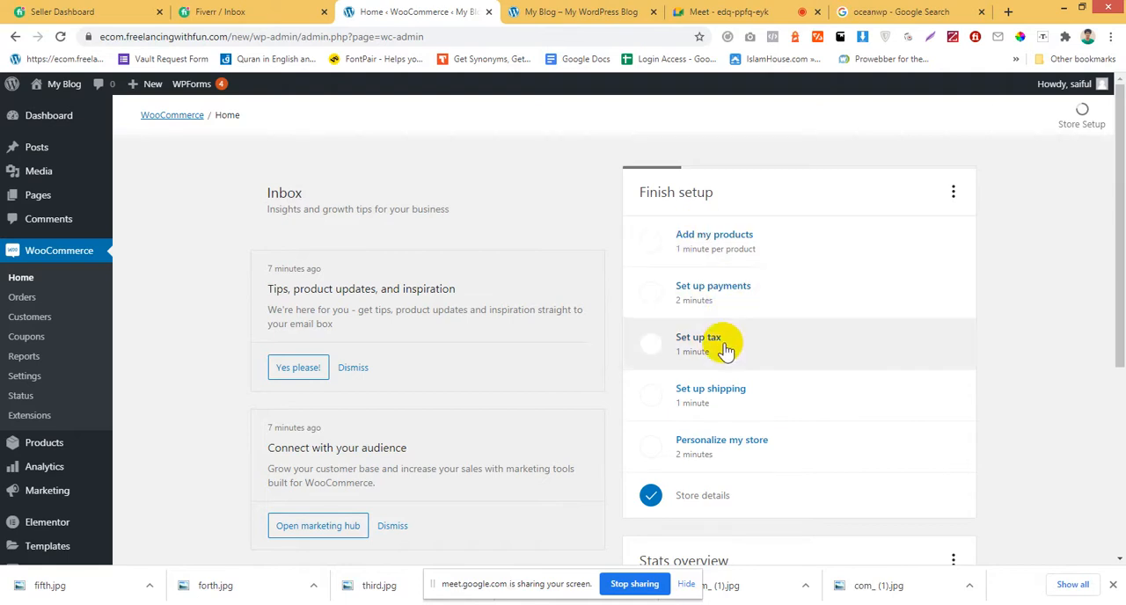
{"action": "scroll", "coordinate": [781, 325], "scroll_direction": "down", "scroll_amount": 1}
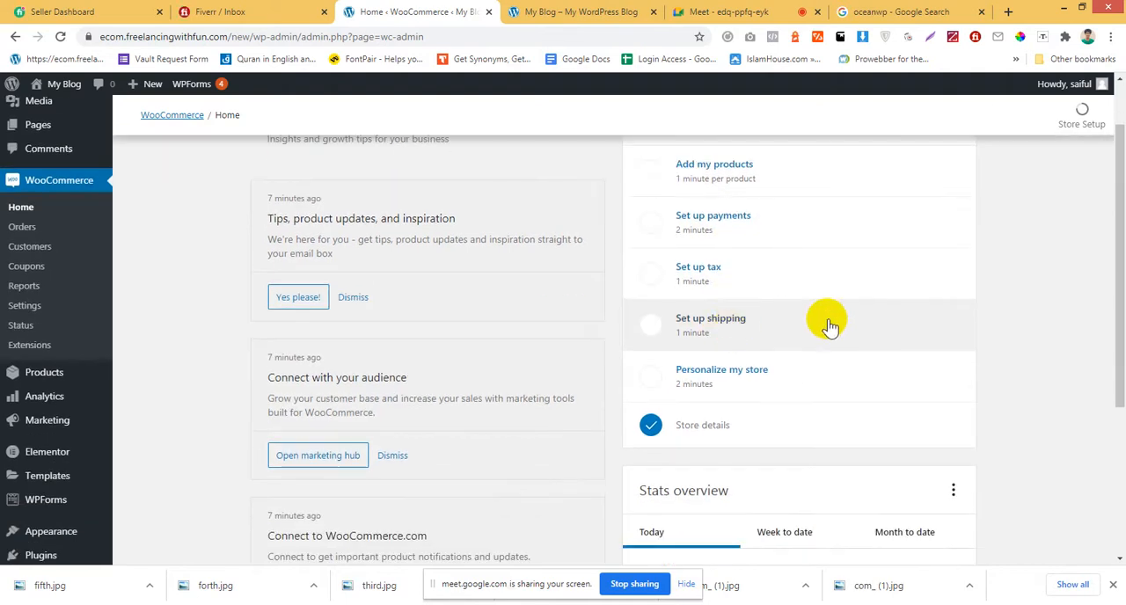
{"action": "scroll", "coordinate": [836, 324], "scroll_direction": "down", "scroll_amount": 1}
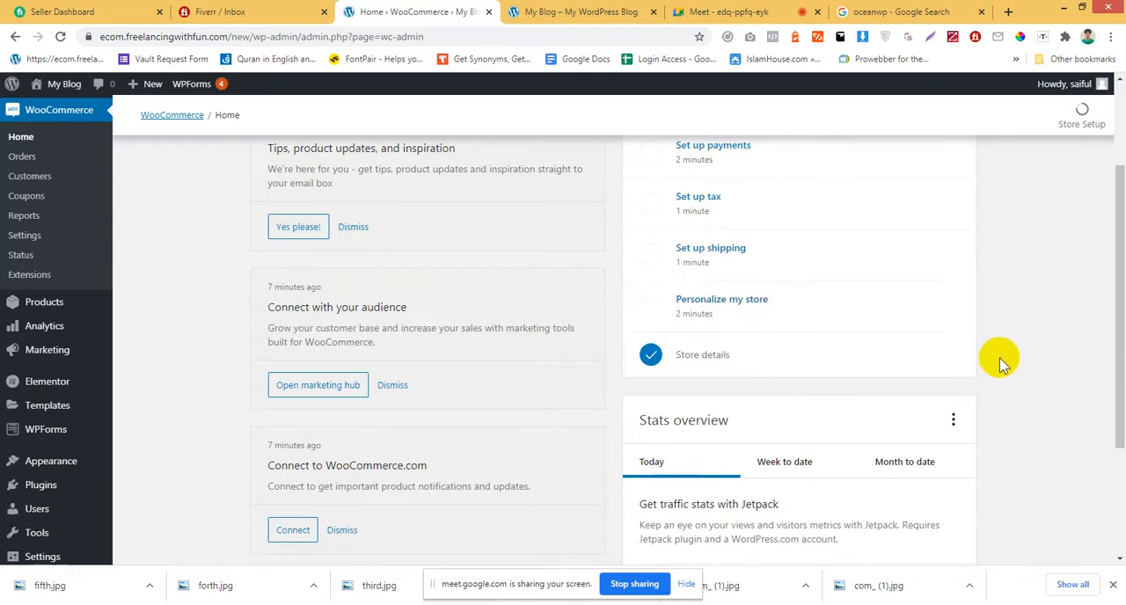
{"action": "scroll", "coordinate": [1000, 361], "scroll_direction": "down", "scroll_amount": 3}
{"action": "scroll", "coordinate": [1000, 360], "scroll_direction": "up", "scroll_amount": 3}
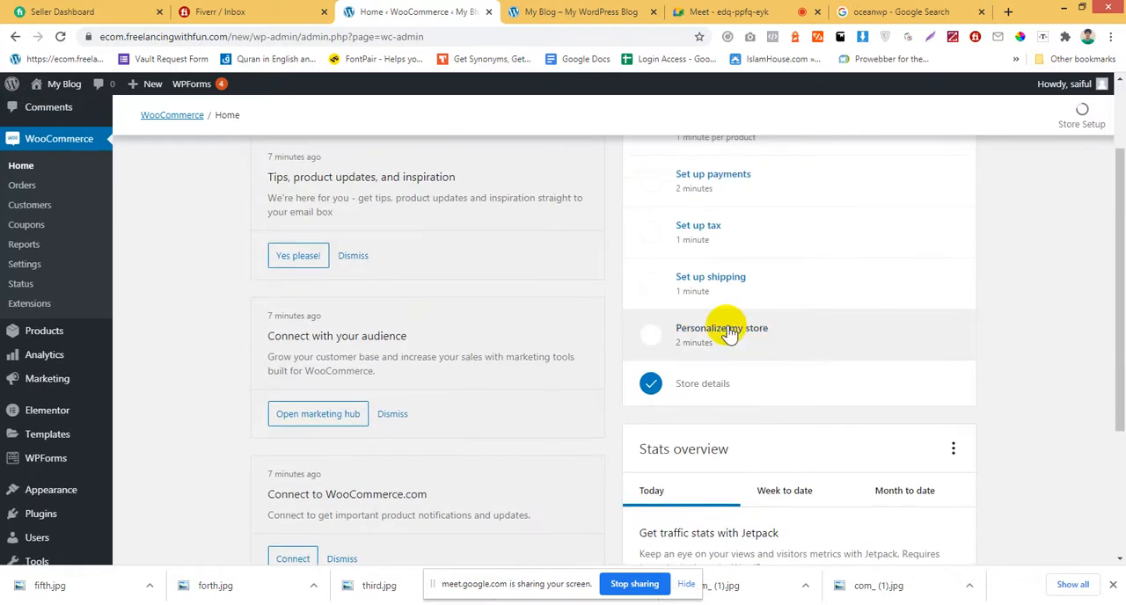
{"action": "scroll", "coordinate": [937, 352], "scroll_direction": "up", "scroll_amount": 2}
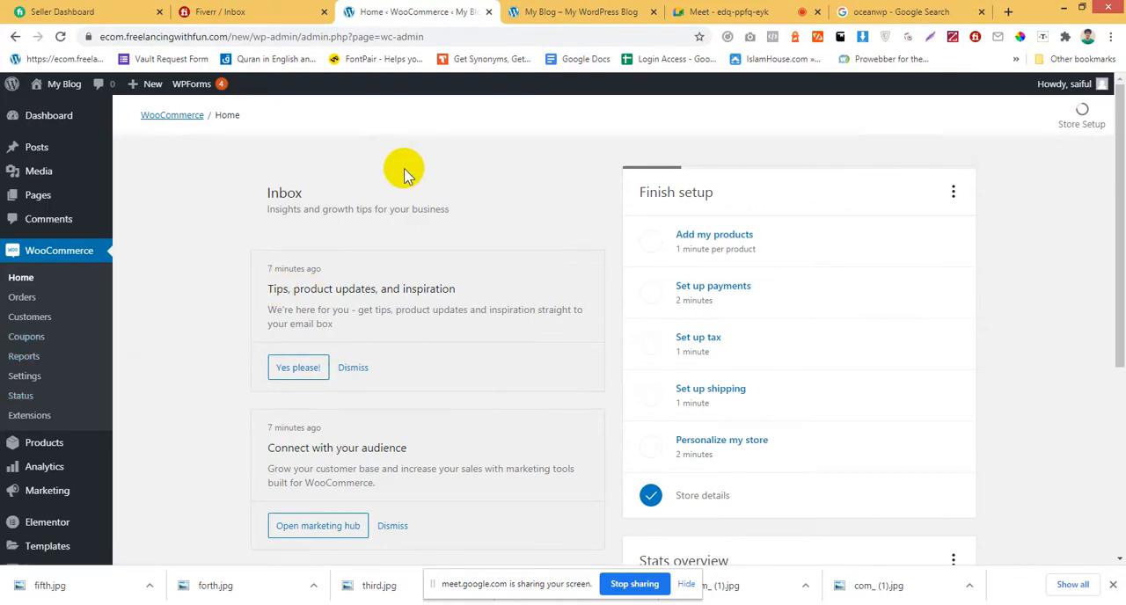
Place the OceanWP Google search tab directly after the WooCommerce tab and return to the WooCommerce home page.
{"action": "left_click", "coordinate": [231, 12]}
{"action": "left_click", "coordinate": [396, 12]}
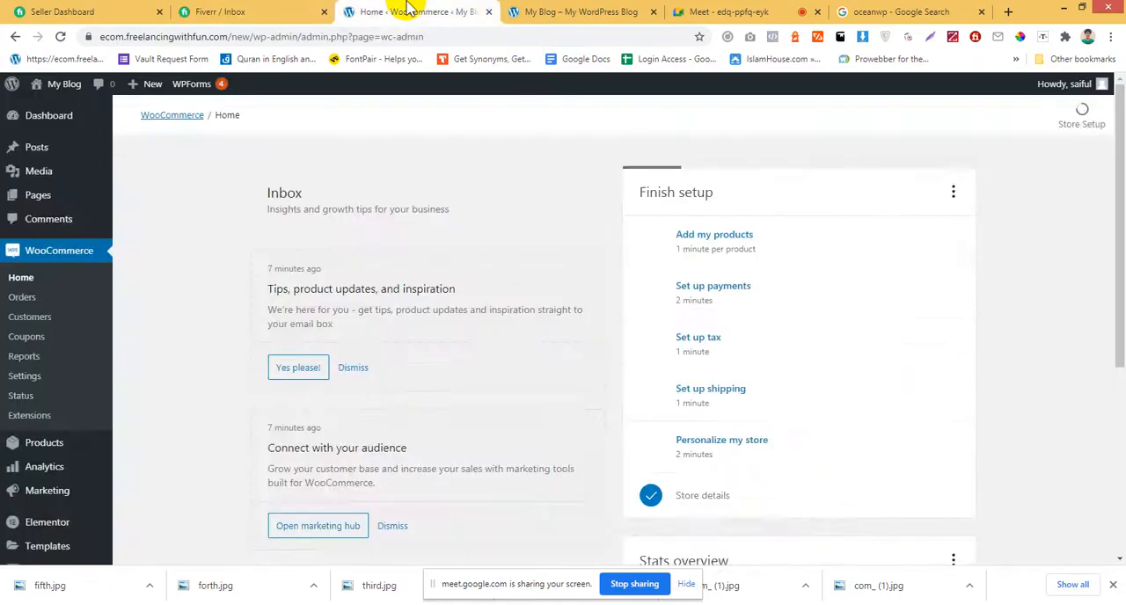
{"action": "left_click", "coordinate": [576, 9]}
{"action": "left_click", "coordinate": [697, 7]}
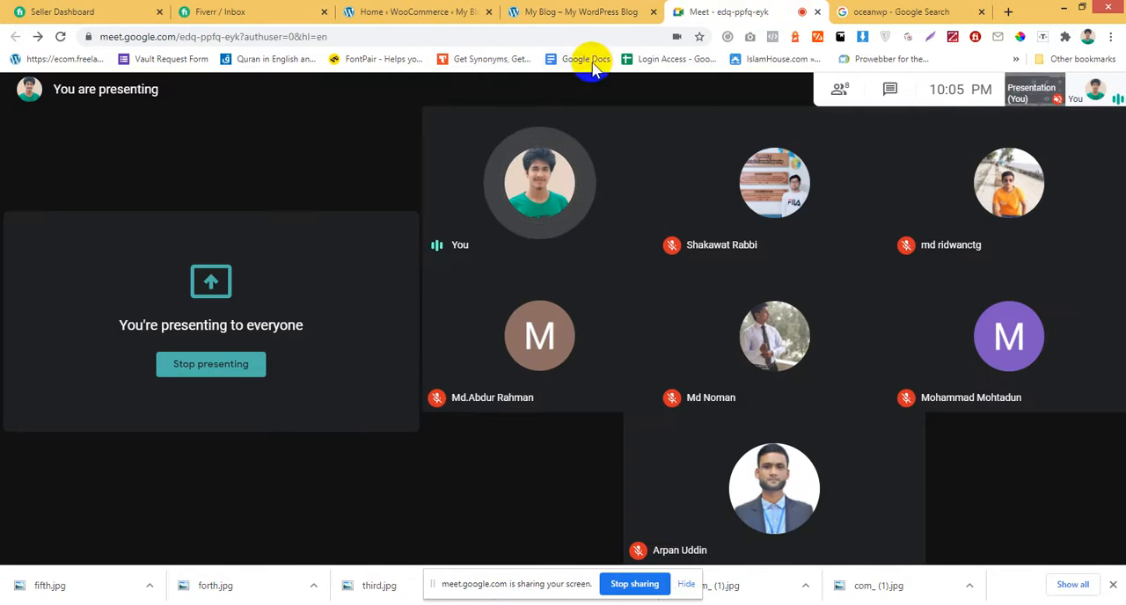
{"action": "left_click_drag", "start_coordinate": [906, 11], "coordinate": [554, 57]}
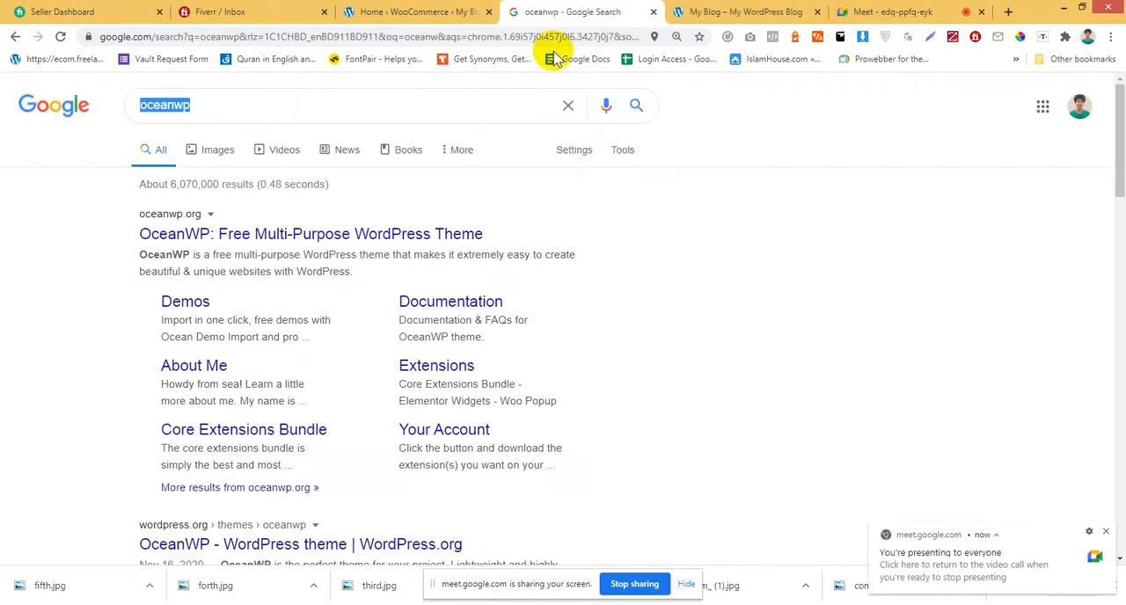
{"action": "left_click", "coordinate": [407, 11]}
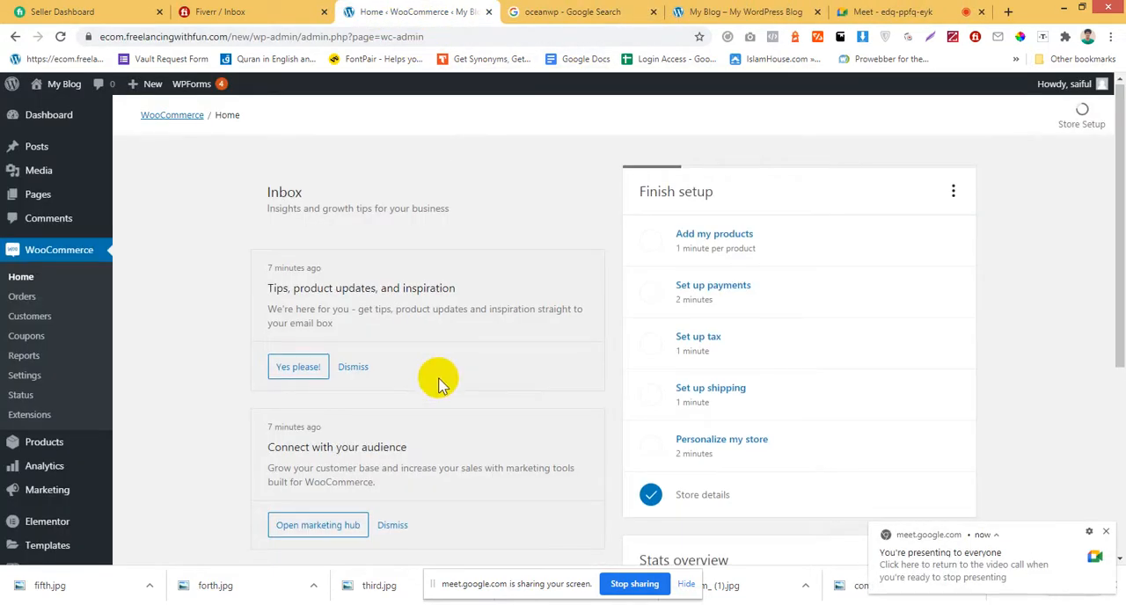
{"action": "scroll", "coordinate": [440, 379], "scroll_direction": "down", "scroll_amount": 1}
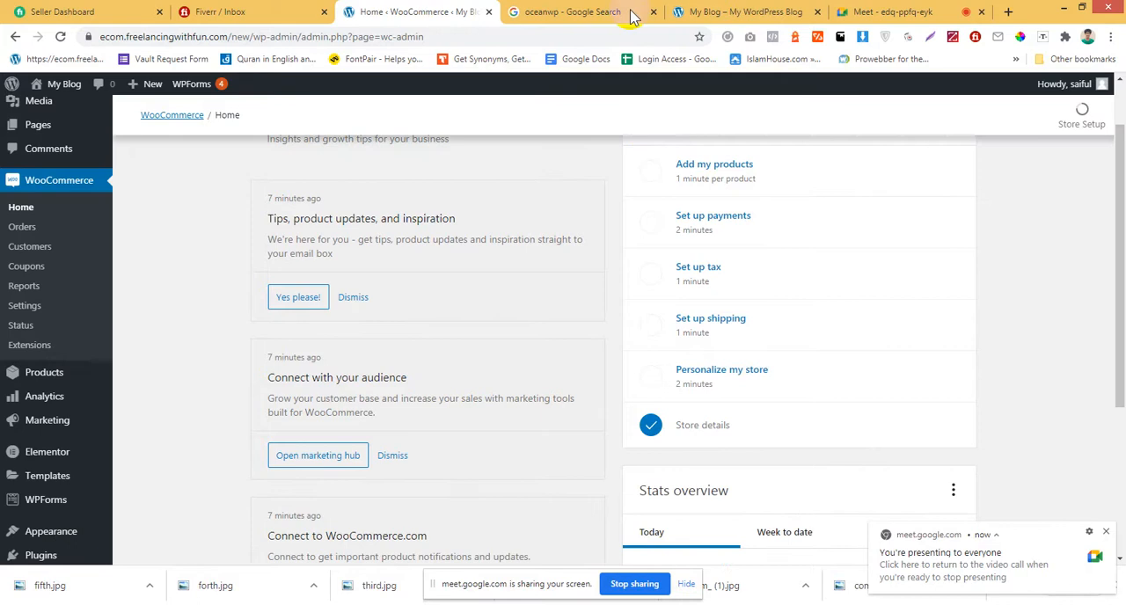
Search Google for "health and beauty" in the tab holding the OceanWP search results.
{"action": "left_click", "coordinate": [590, 15]}
{"action": "left_click", "coordinate": [579, 36]}
{"action": "type", "text": "heal"}
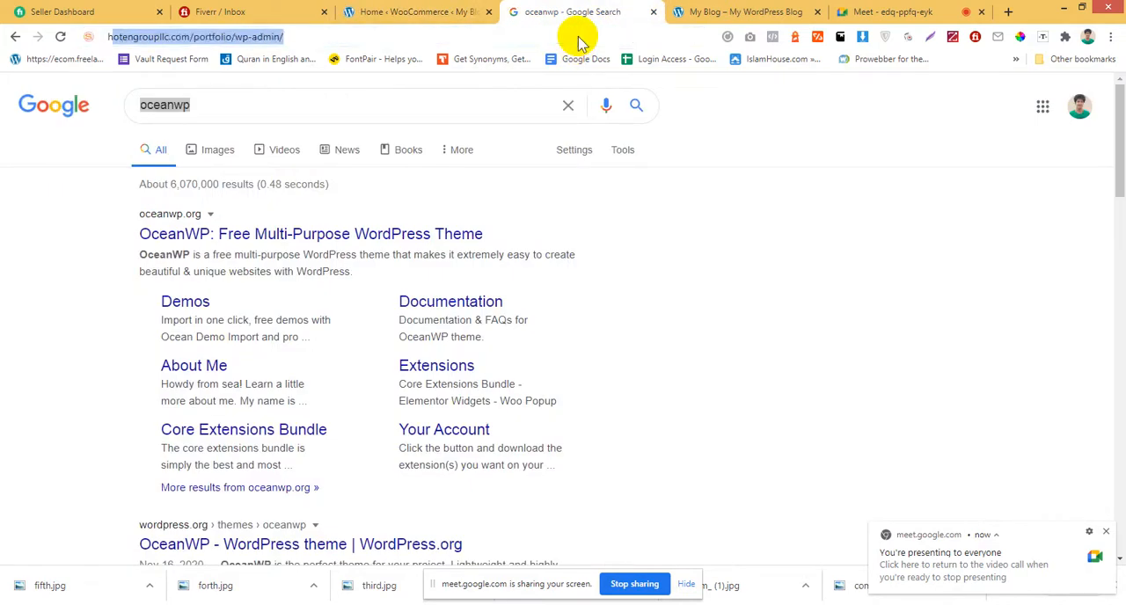
{"action": "type", "text": "th"}
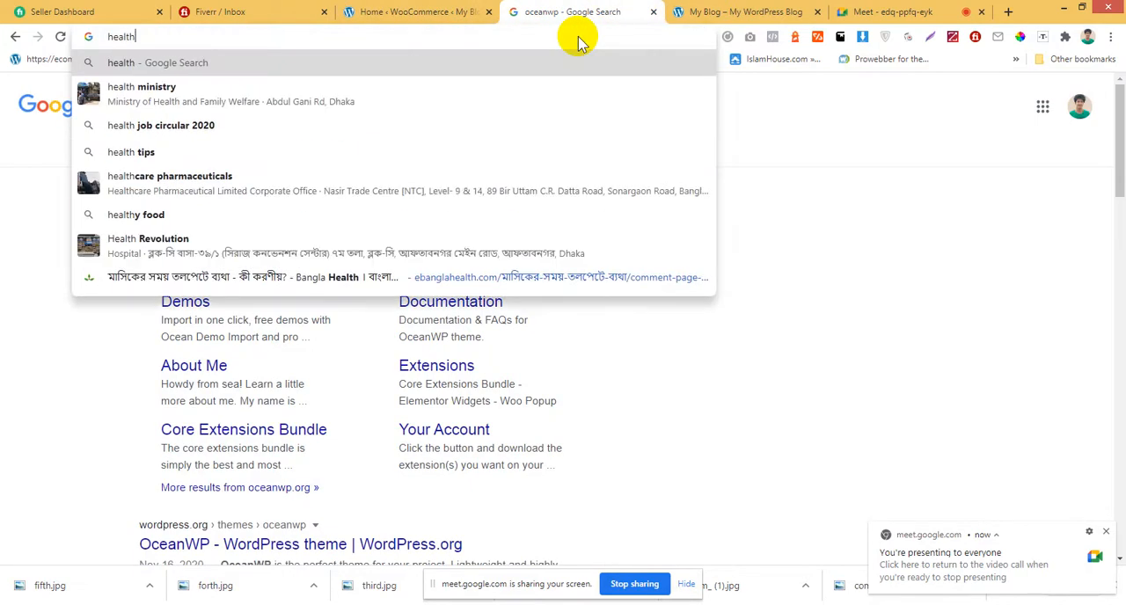
{"action": "type", "text": " and beatuy"}
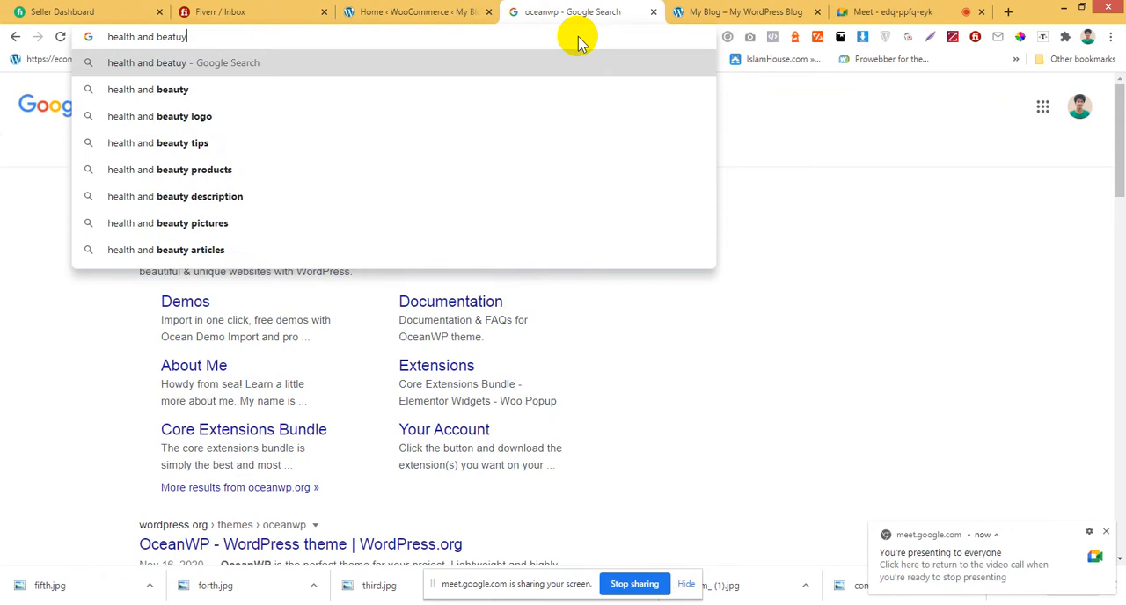
{"action": "key", "text": "Return"}
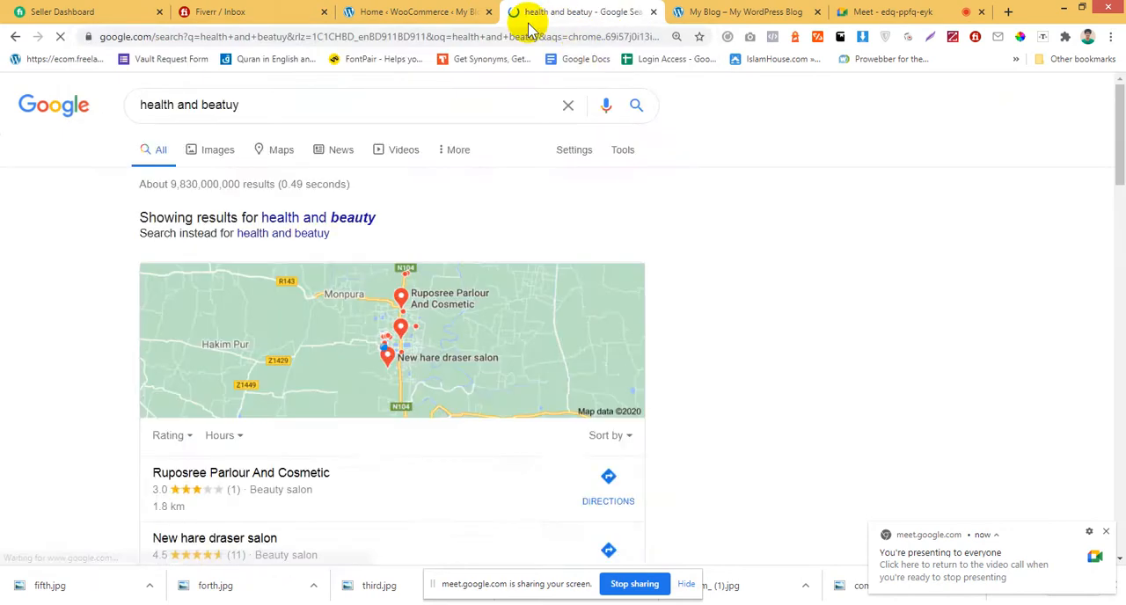
Open the WebMD Healthy Beauty result beside the search results, examine its page content, and close it.
{"action": "scroll", "coordinate": [82, 452], "scroll_direction": "down", "scroll_amount": 6}
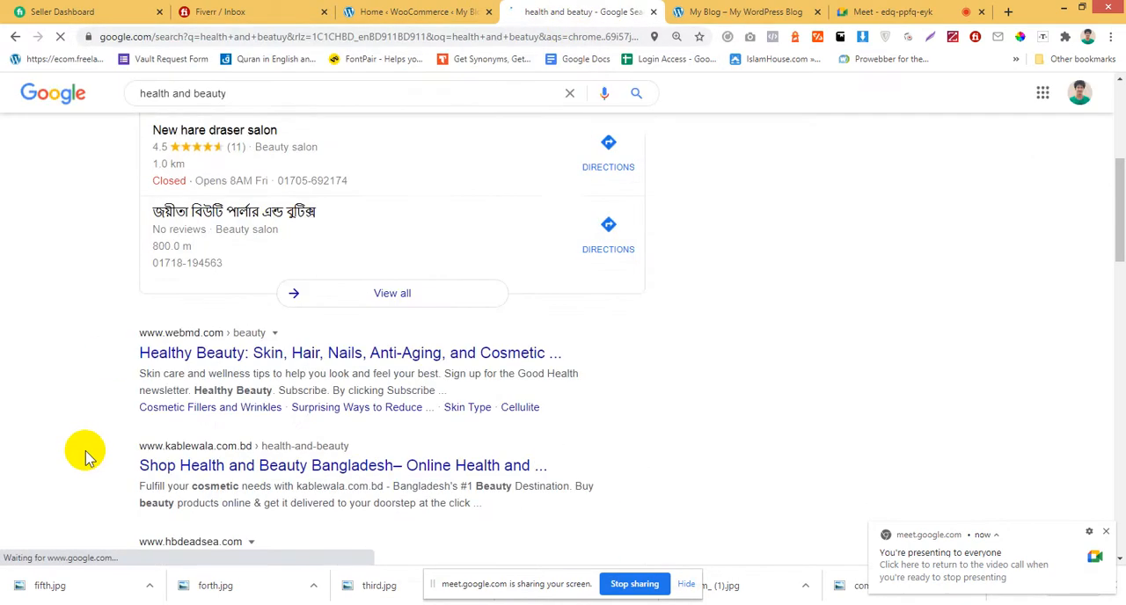
{"action": "right_click", "coordinate": [257, 149]}
{"action": "left_click", "coordinate": [299, 167]}
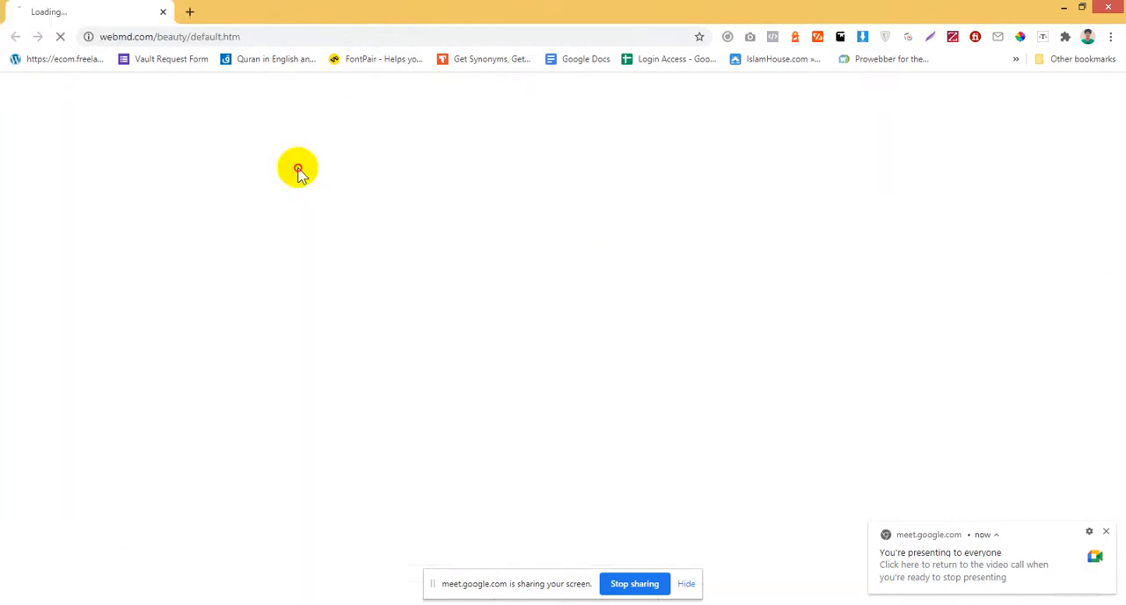
{"action": "left_click_drag", "start_coordinate": [75, 16], "coordinate": [571, 11]}
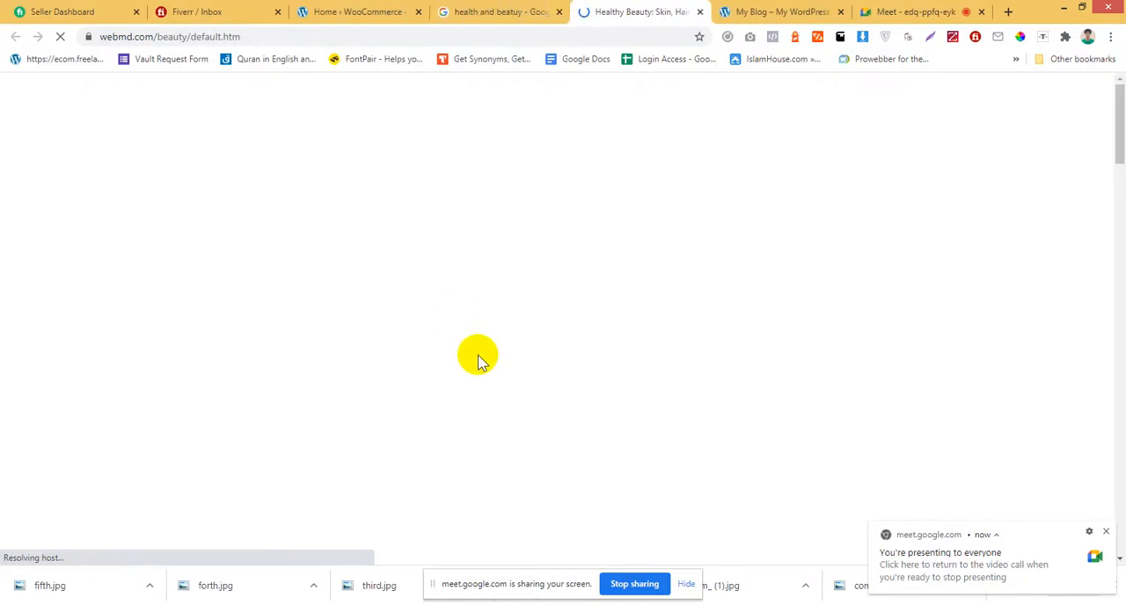
{"action": "scroll", "coordinate": [550, 352], "scroll_direction": "down", "scroll_amount": 5}
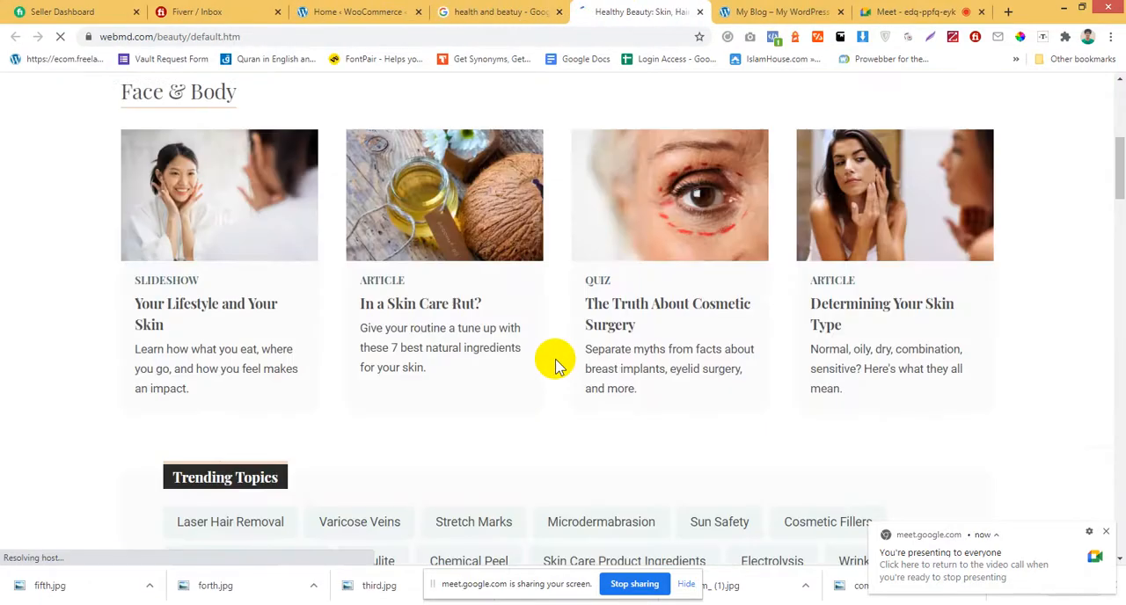
{"action": "scroll", "coordinate": [556, 362], "scroll_direction": "down", "scroll_amount": 15}
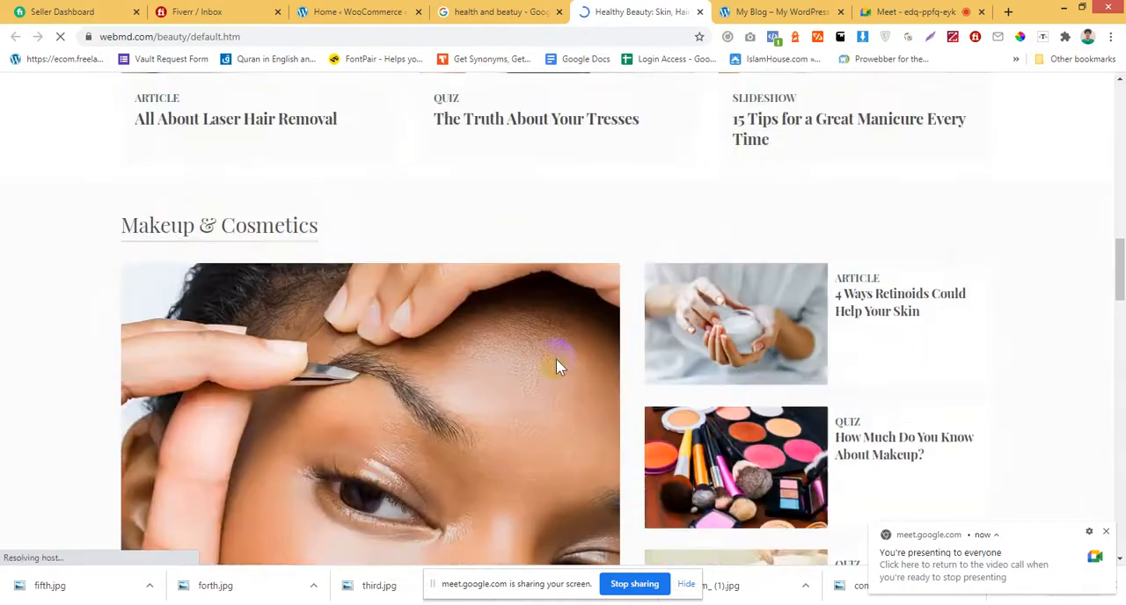
{"action": "scroll", "coordinate": [558, 361], "scroll_direction": "down", "scroll_amount": 7}
{"action": "scroll", "coordinate": [560, 357], "scroll_direction": "up", "scroll_amount": 5}
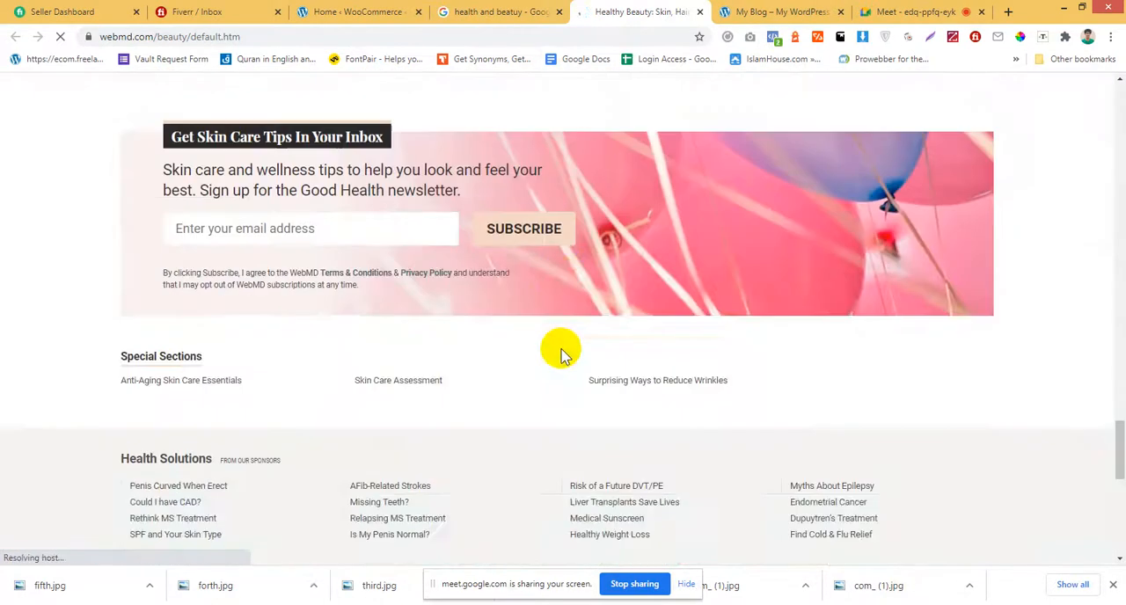
{"action": "scroll", "coordinate": [561, 349], "scroll_direction": "up", "scroll_amount": 20}
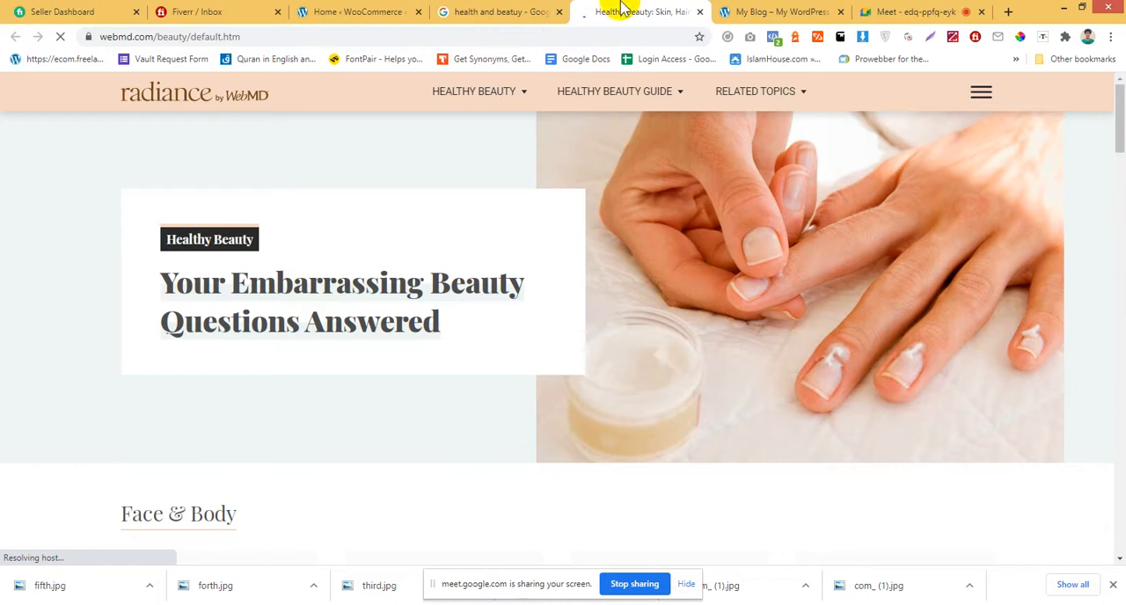
{"action": "key", "text": "ctrl+w"}
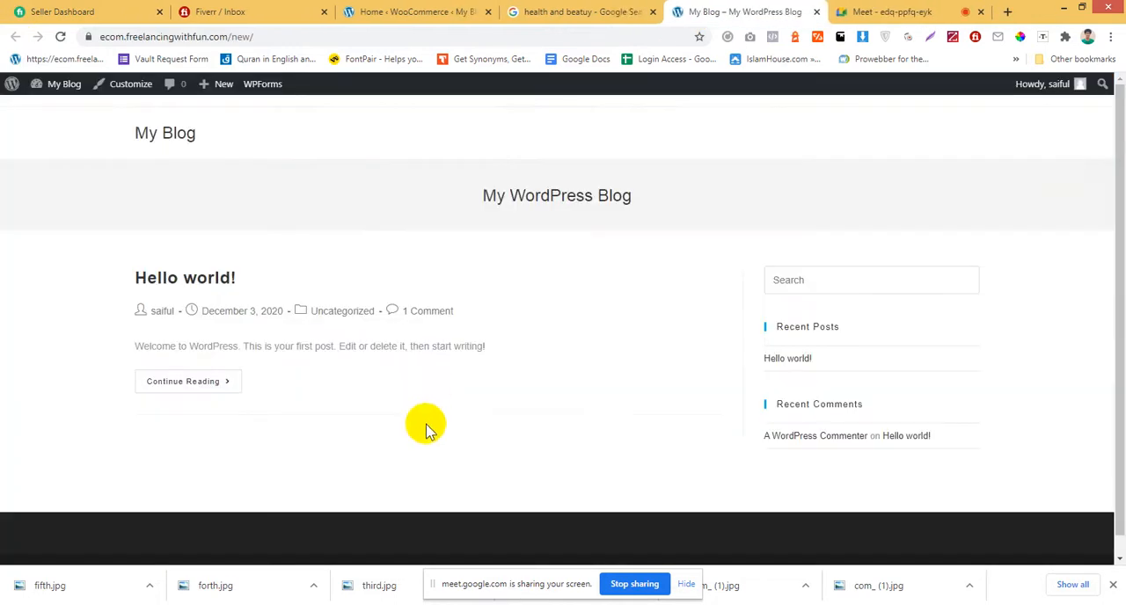
Open the kablewala.com.bd Health and Beauty shop from the search results in its own tab.
{"action": "left_click", "coordinate": [592, 11]}
{"action": "scroll", "coordinate": [392, 359], "scroll_direction": "up", "scroll_amount": 2}
{"action": "scroll", "coordinate": [352, 348], "scroll_direction": "down", "scroll_amount": 3}
{"action": "scroll", "coordinate": [327, 326], "scroll_direction": "up", "scroll_amount": 3}
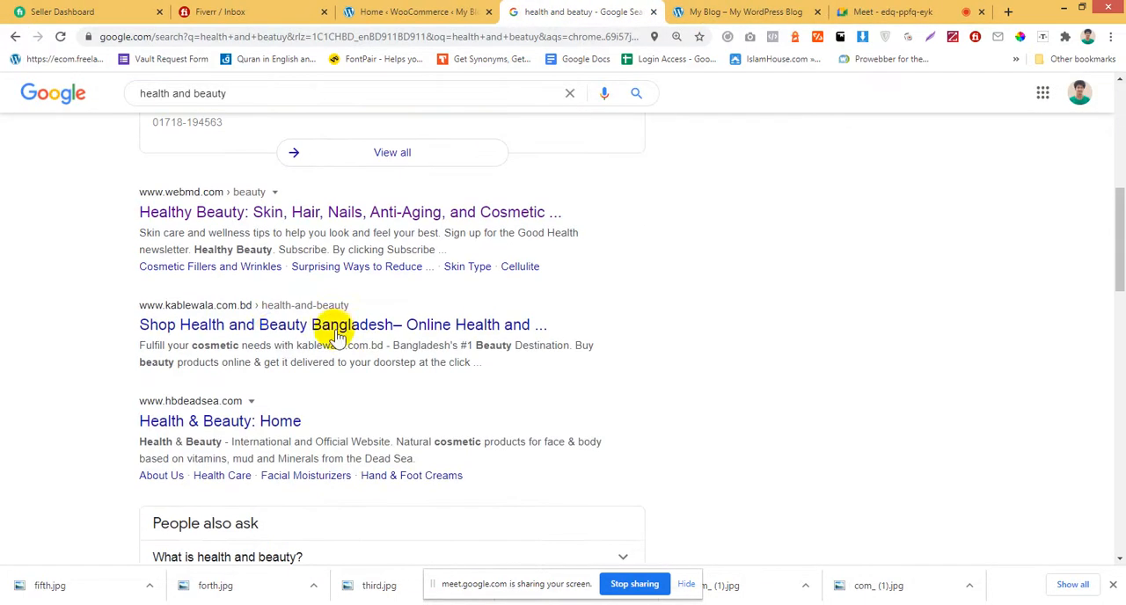
{"action": "left_click", "coordinate": [275, 325], "text": "ctrl"}
{"action": "left_click", "coordinate": [640, 11]}
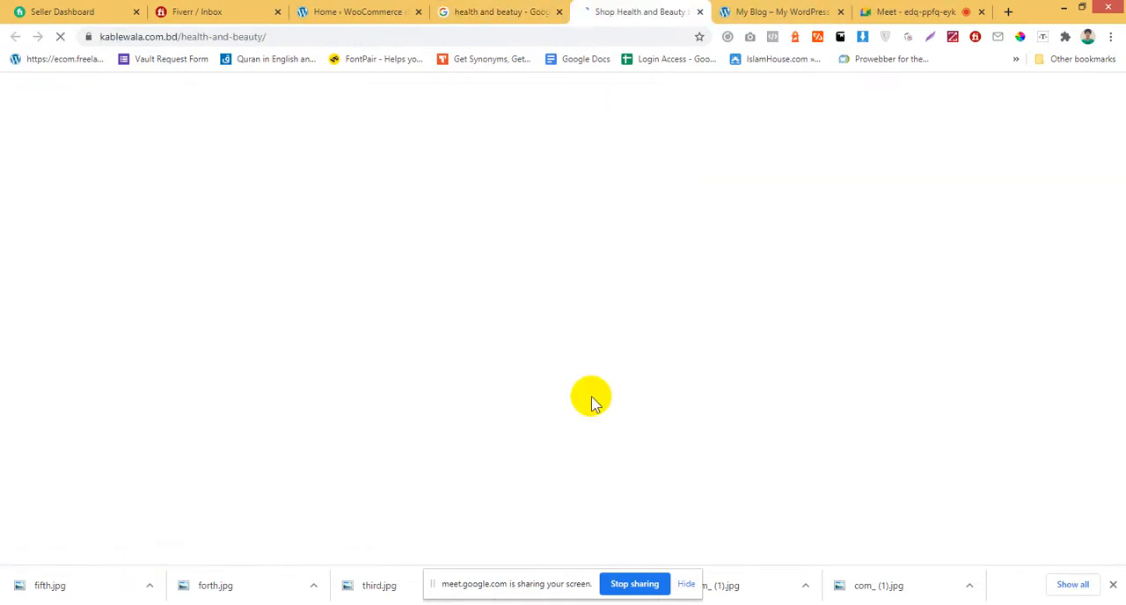
Download the Nivea Creme 60ml product image from the shop listing as a PNG and check the saved file.
{"action": "scroll", "coordinate": [563, 322], "scroll_direction": "down", "scroll_amount": 2}
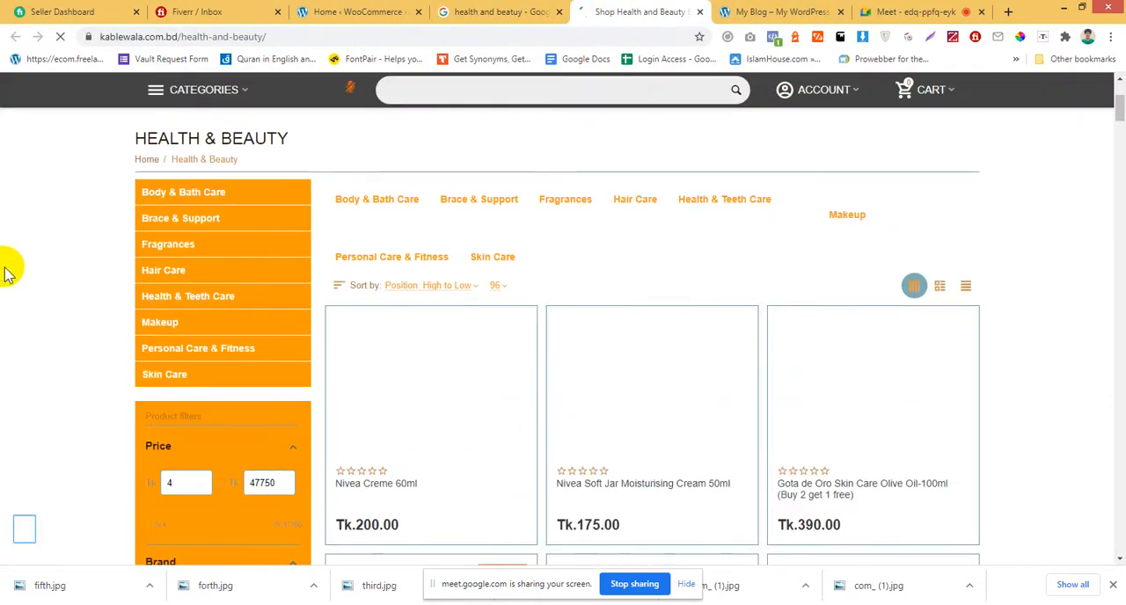
{"action": "scroll", "coordinate": [4, 273], "scroll_direction": "down", "scroll_amount": 3}
{"action": "scroll", "coordinate": [5, 274], "scroll_direction": "up", "scroll_amount": 3}
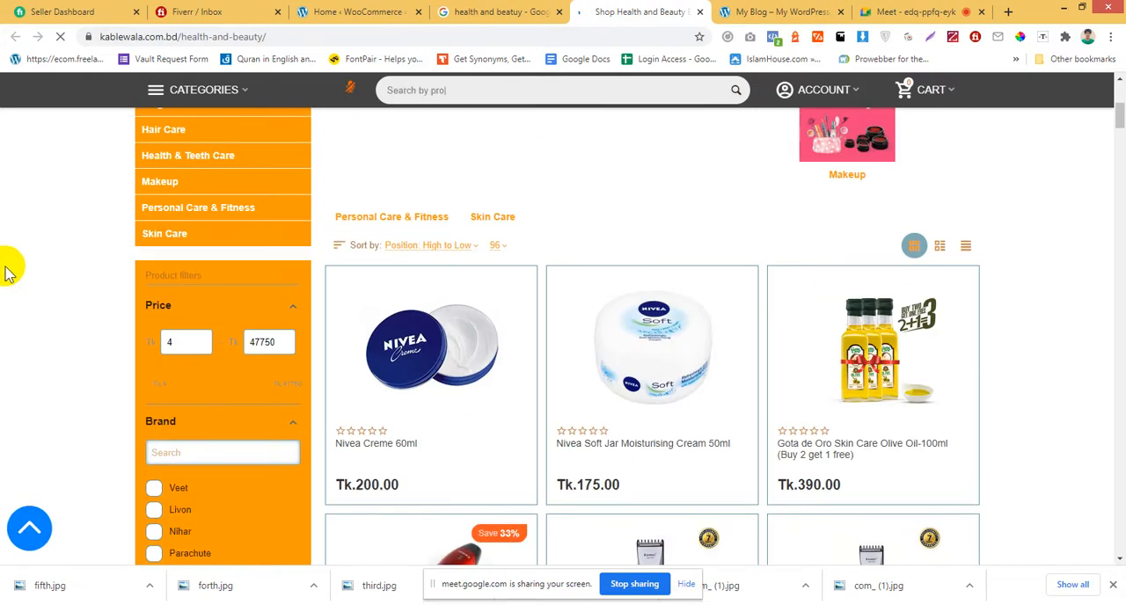
{"action": "scroll", "coordinate": [5, 275], "scroll_direction": "up", "scroll_amount": 1}
{"action": "scroll", "coordinate": [7, 273], "scroll_direction": "down", "scroll_amount": 2}
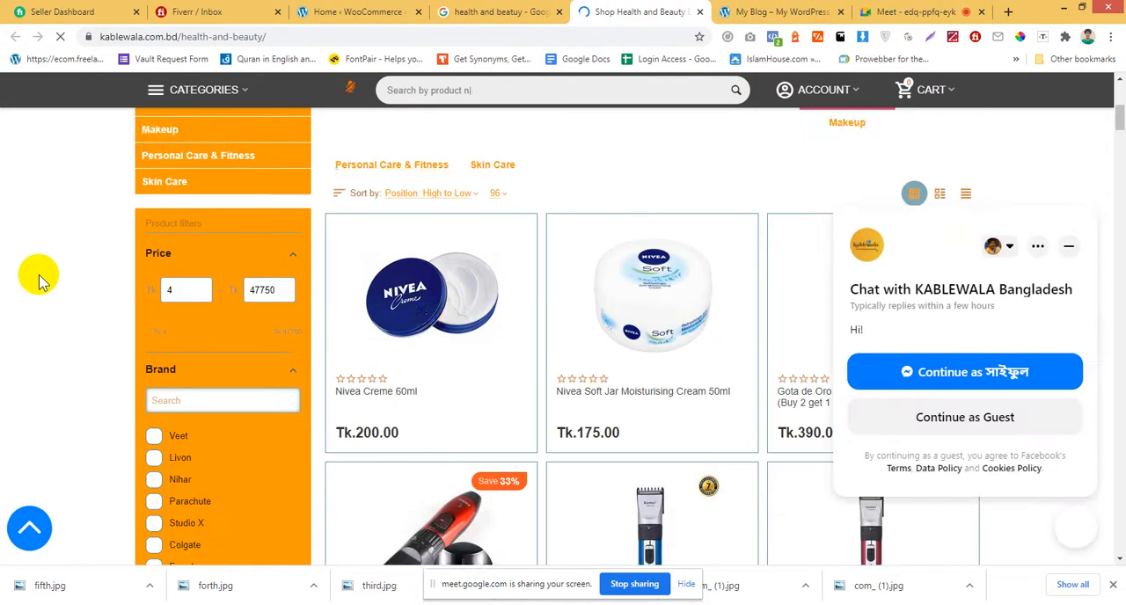
{"action": "right_click", "coordinate": [426, 299]}
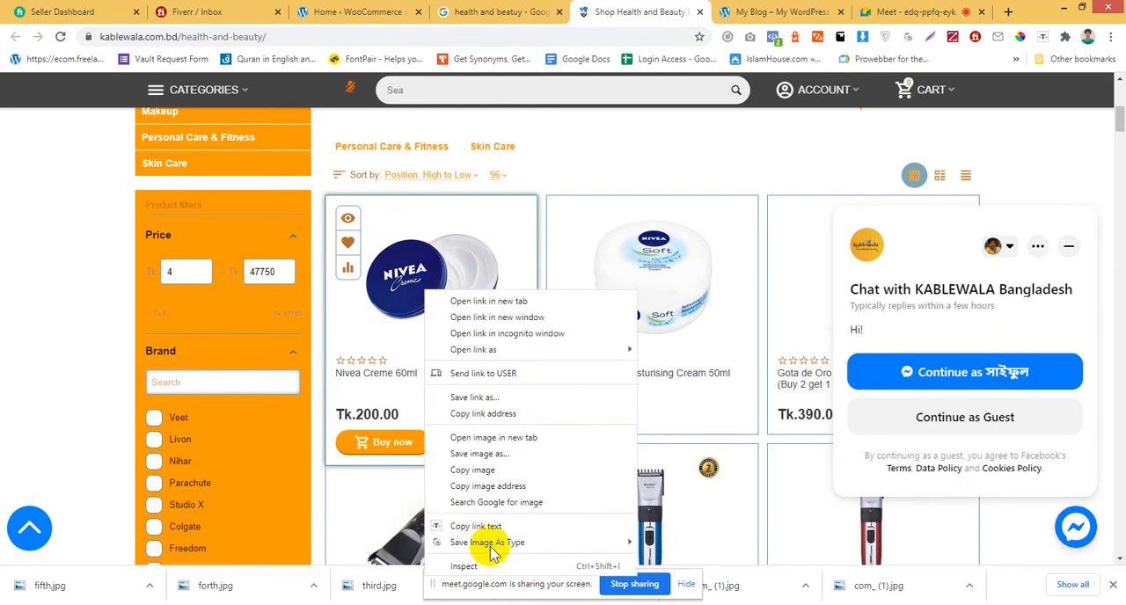
{"action": "mouse_move", "coordinate": [491, 549]}
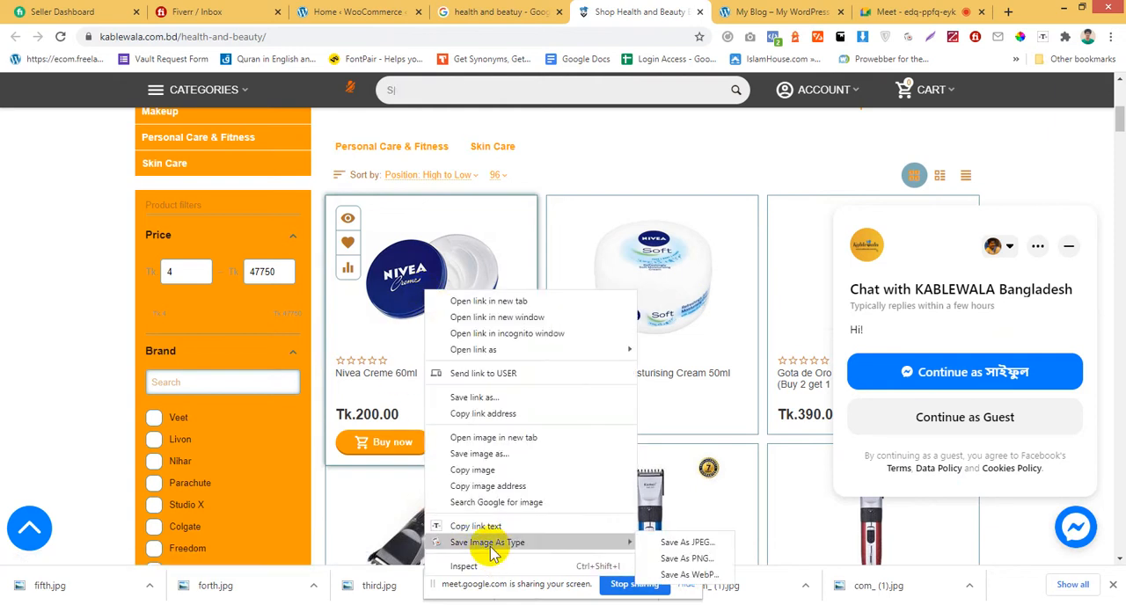
{"action": "left_click", "coordinate": [702, 560]}
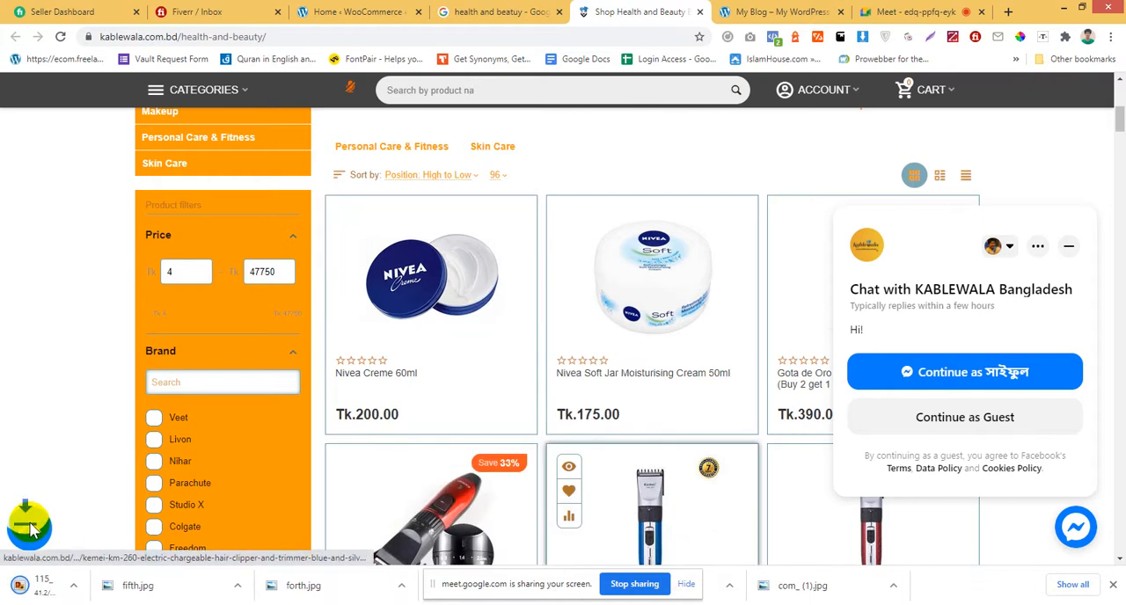
{"action": "left_click", "coordinate": [46, 586]}
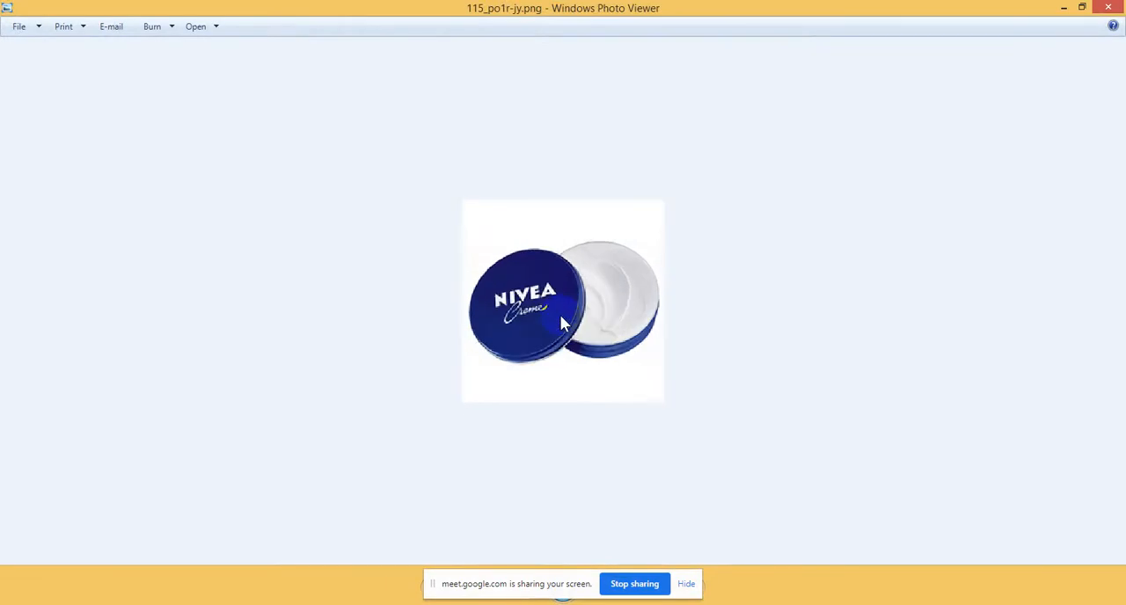
{"action": "left_click", "coordinate": [1110, 7]}
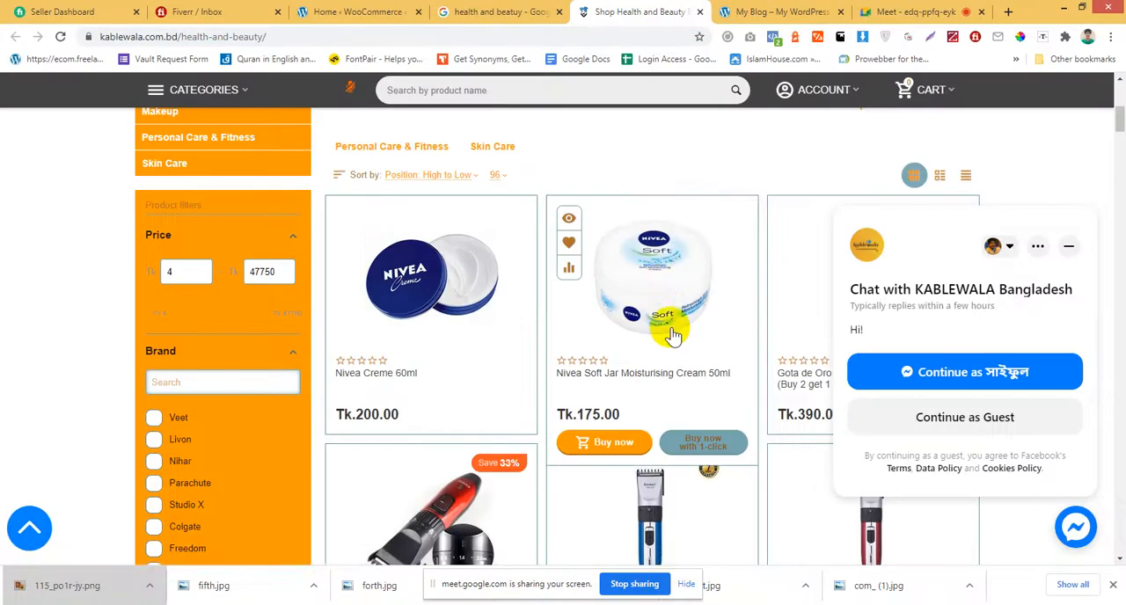
{"action": "right_click", "coordinate": [665, 292]}
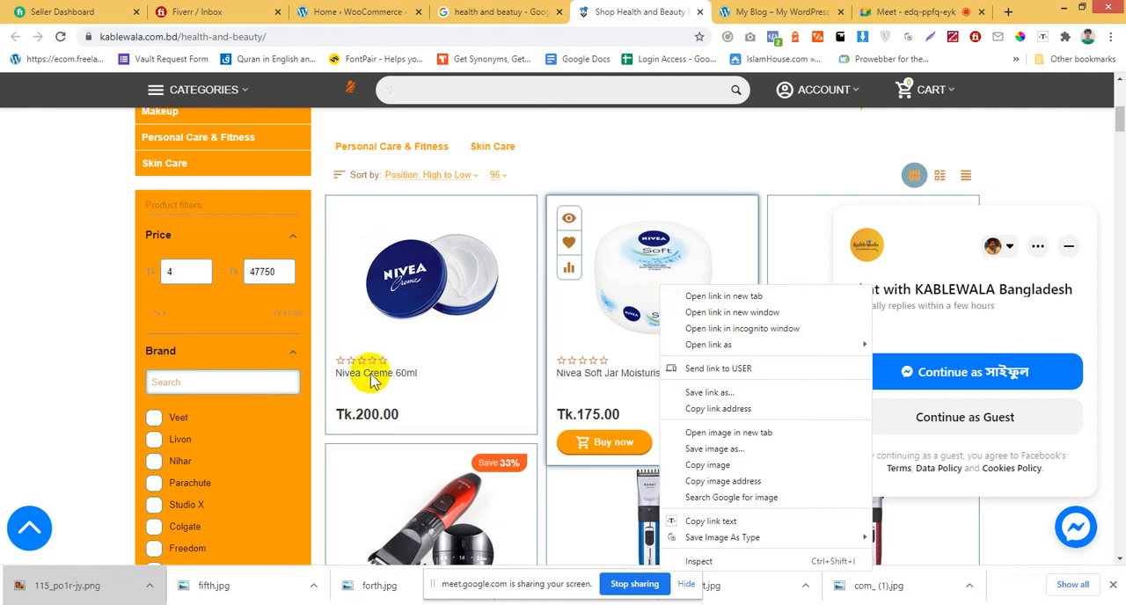
{"action": "left_click", "coordinate": [528, 160]}
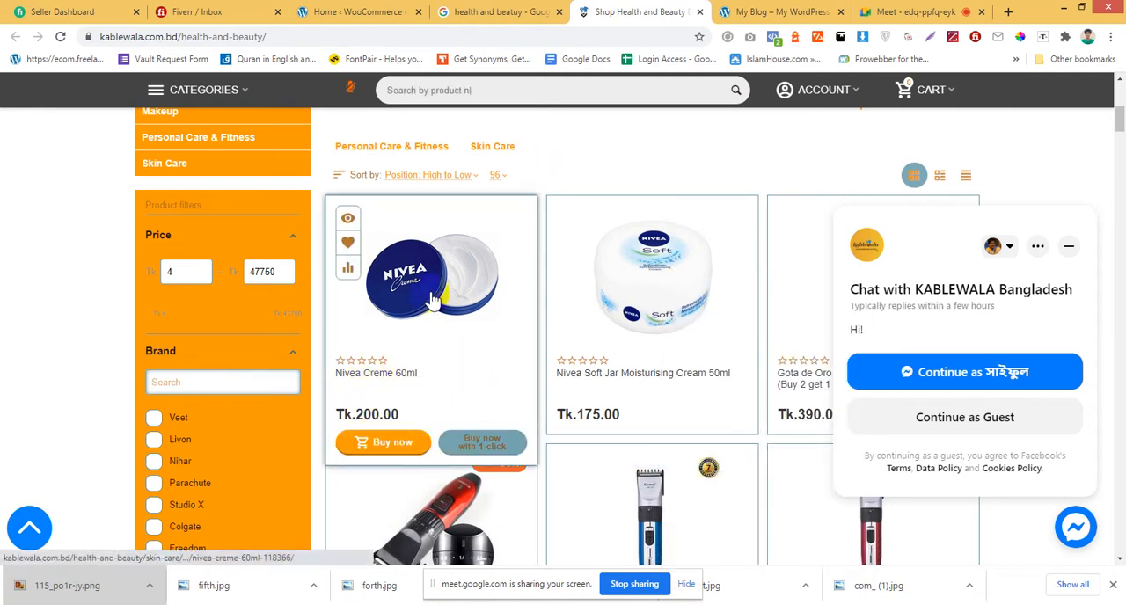
Open the Nivea Creme 60ml product page in its own tab and check the product image's save format options.
{"action": "middle_click", "coordinate": [480, 402]}
{"action": "left_click", "coordinate": [723, 12]}
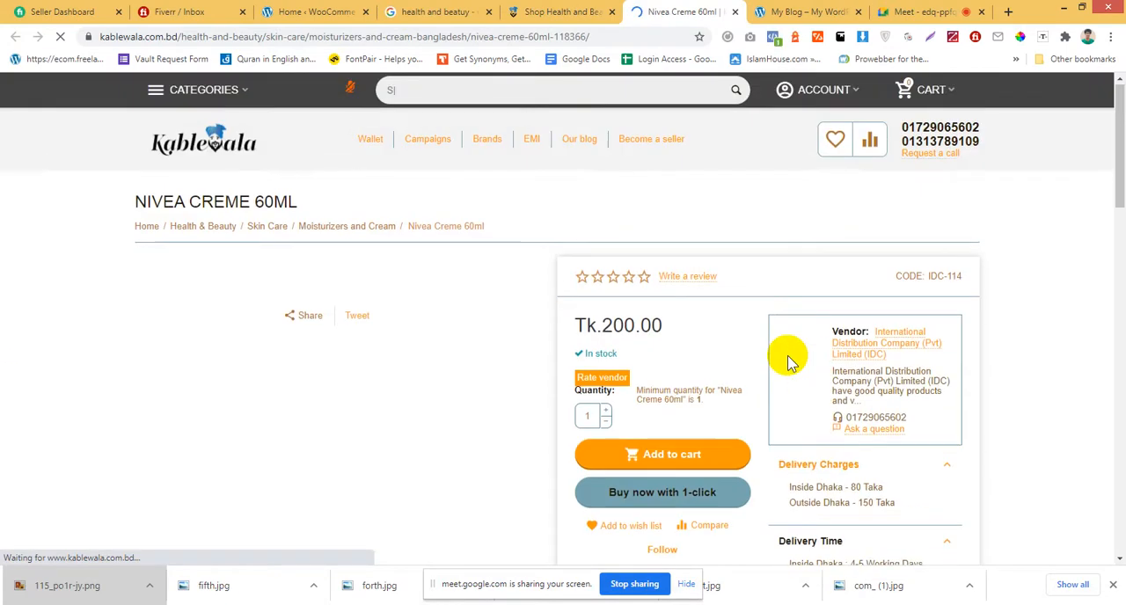
{"action": "right_click", "coordinate": [308, 361]}
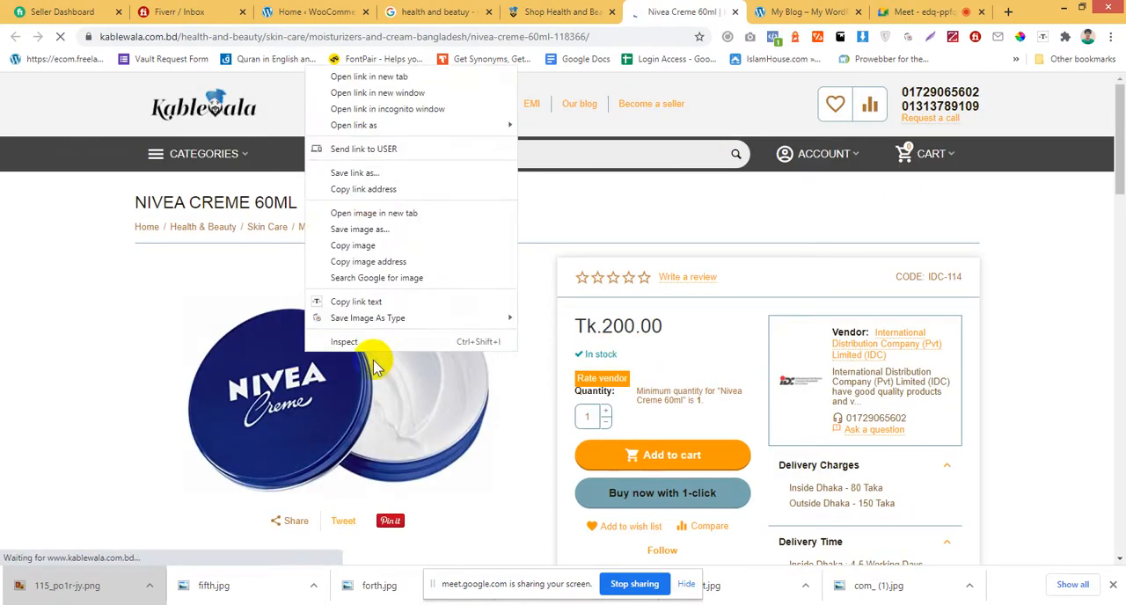
{"action": "mouse_move", "coordinate": [394, 324]}
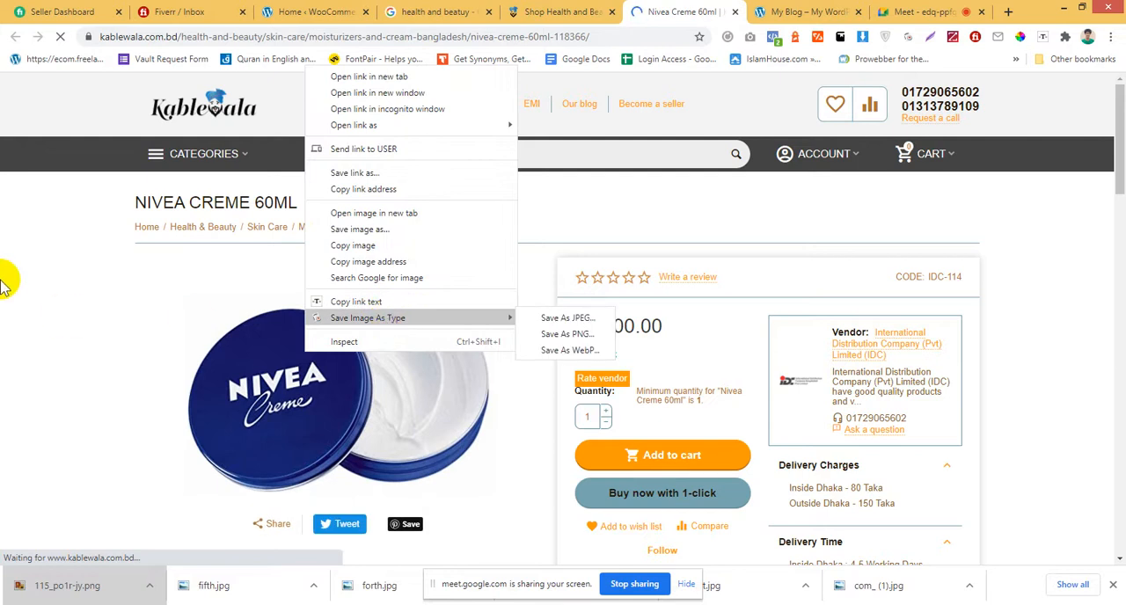
{"action": "left_click", "coordinate": [9, 212]}
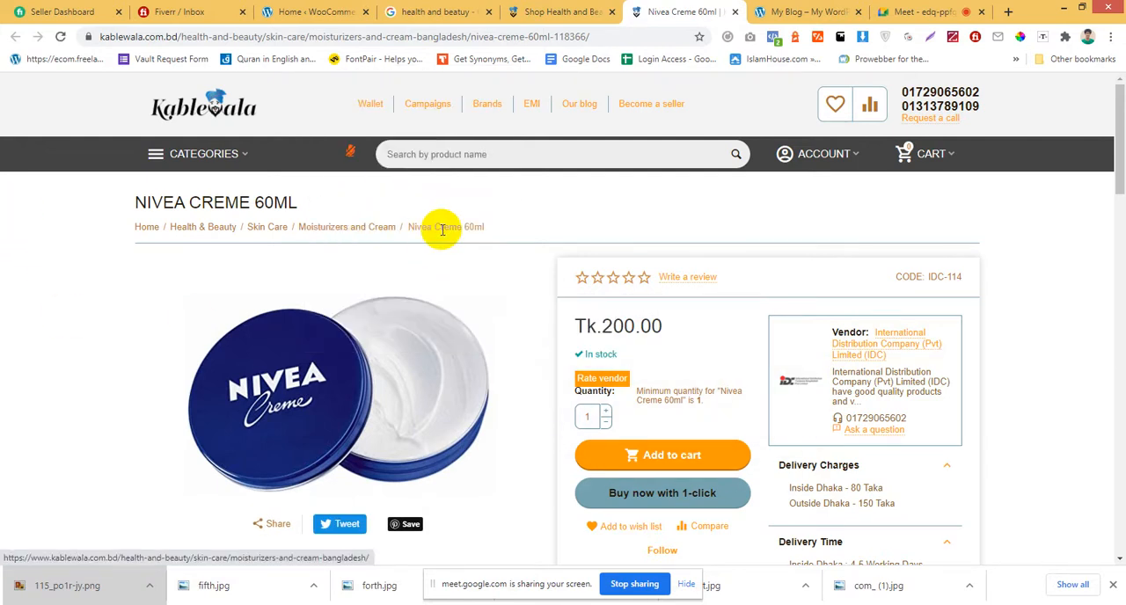
Switch to the WordPress admin, open the store's product list, and dismiss the OceanWP opt-in notice.
{"action": "left_click", "coordinate": [545, 11]}
{"action": "left_click", "coordinate": [319, 11]}
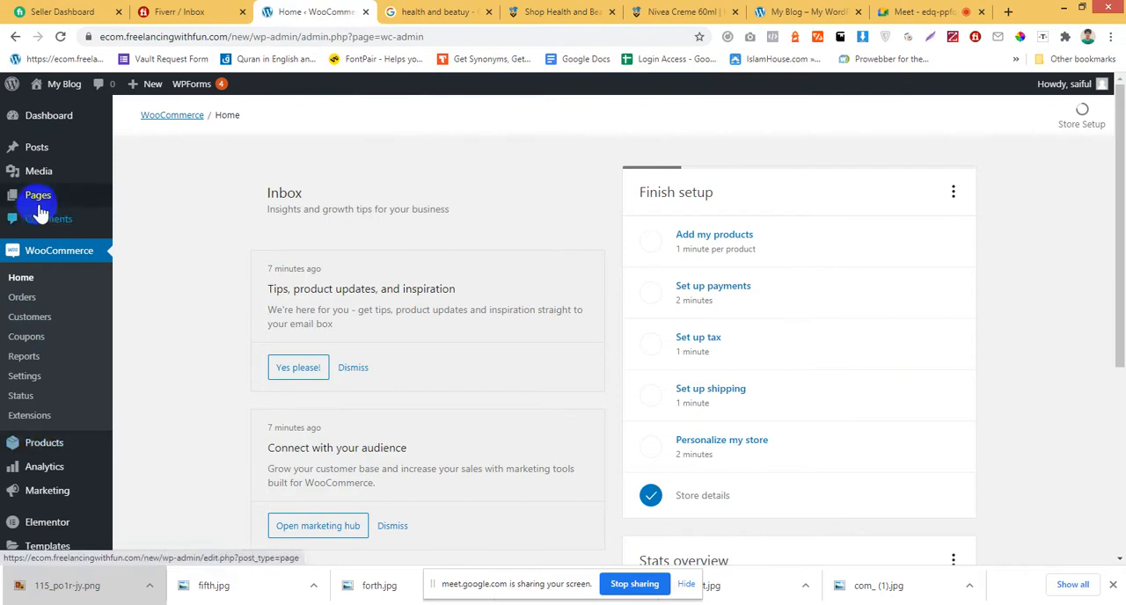
{"action": "left_click", "coordinate": [46, 443]}
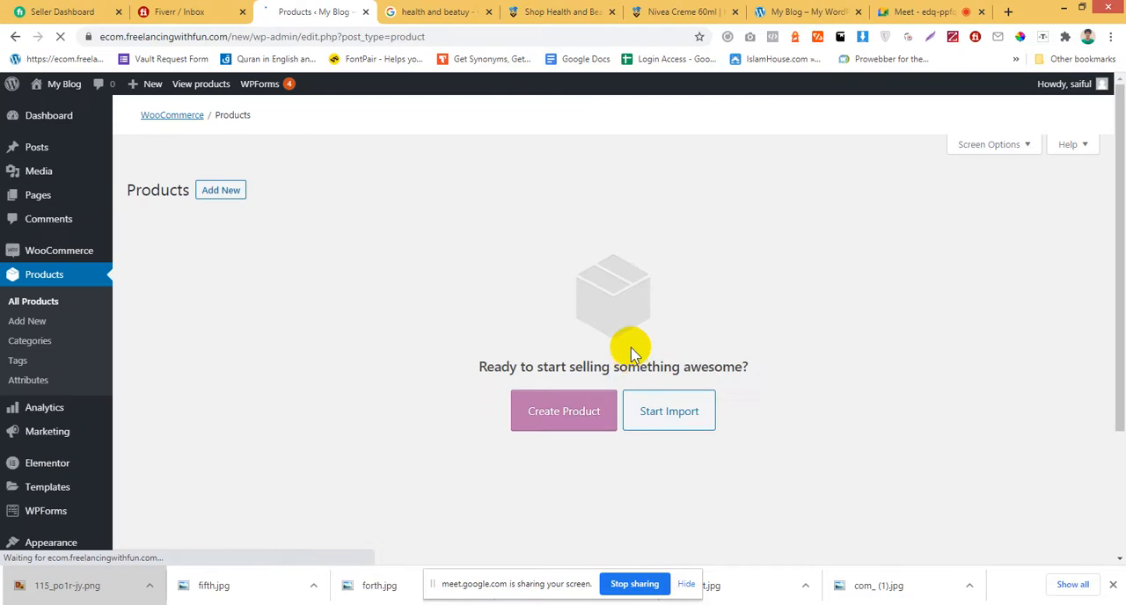
{"action": "scroll", "coordinate": [341, 369], "scroll_direction": "down", "scroll_amount": 2}
{"action": "scroll", "coordinate": [341, 370], "scroll_direction": "up", "scroll_amount": 2}
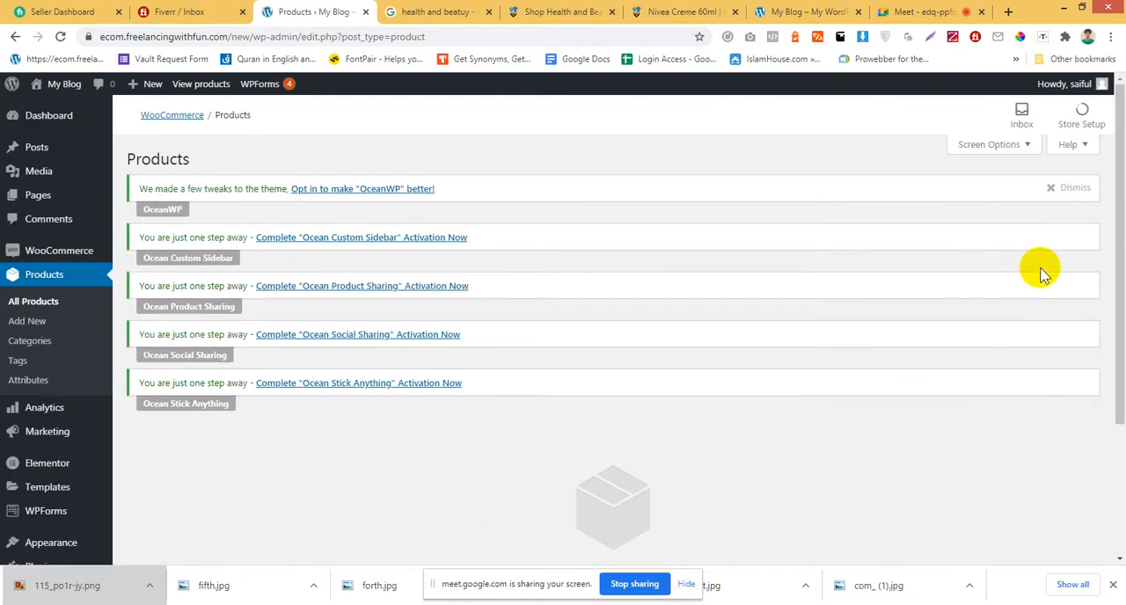
{"action": "left_click", "coordinate": [1068, 189]}
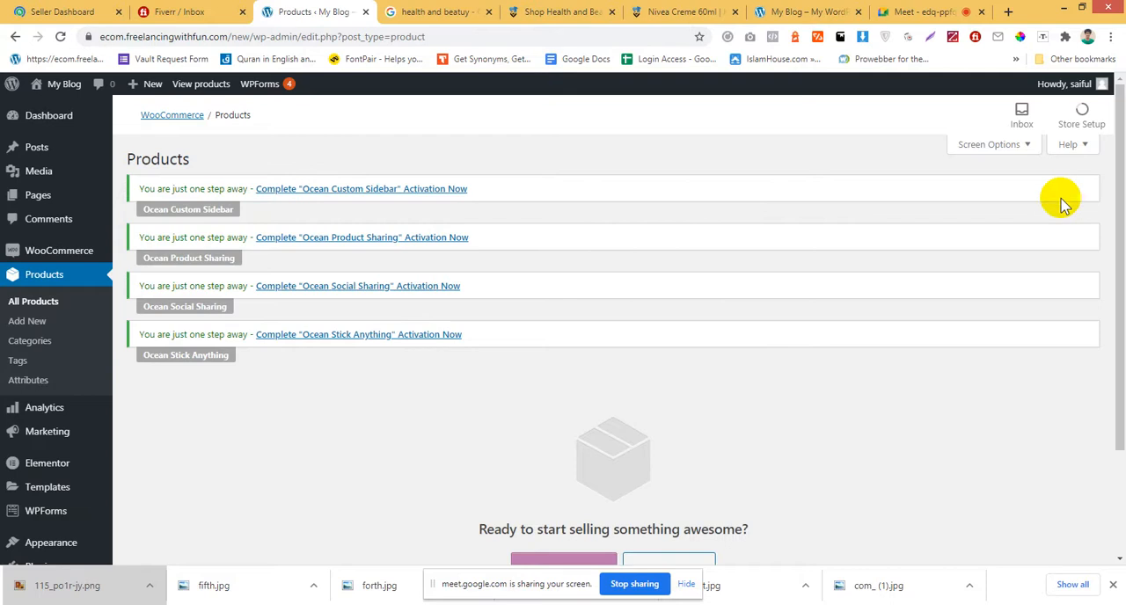
Start creating the store's first product from the empty product list.
{"action": "scroll", "coordinate": [699, 350], "scroll_direction": "down", "scroll_amount": 2}
{"action": "left_click", "coordinate": [556, 442]}
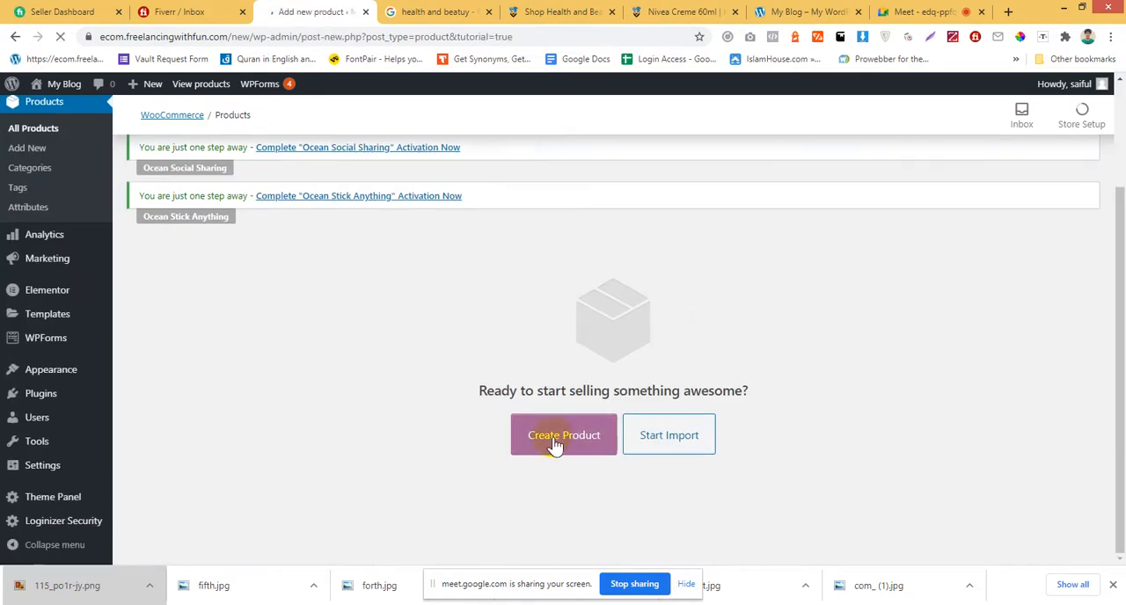
{"action": "left_click", "coordinate": [553, 12]}
{"action": "left_click", "coordinate": [677, 12]}
{"action": "left_click", "coordinate": [350, 10]}
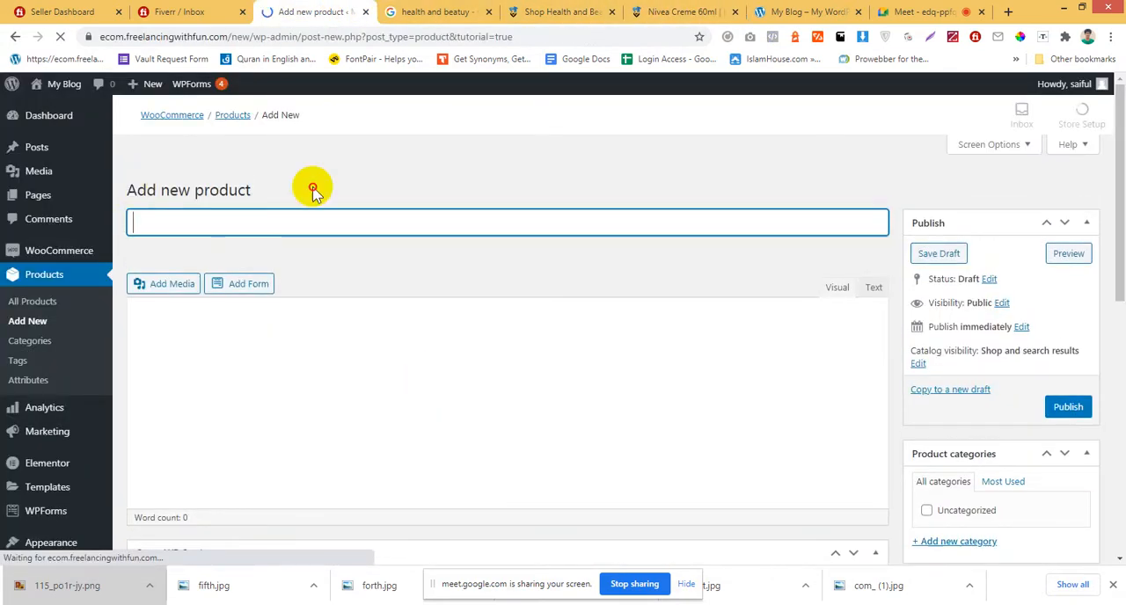
{"action": "triple_click", "coordinate": [314, 188]}
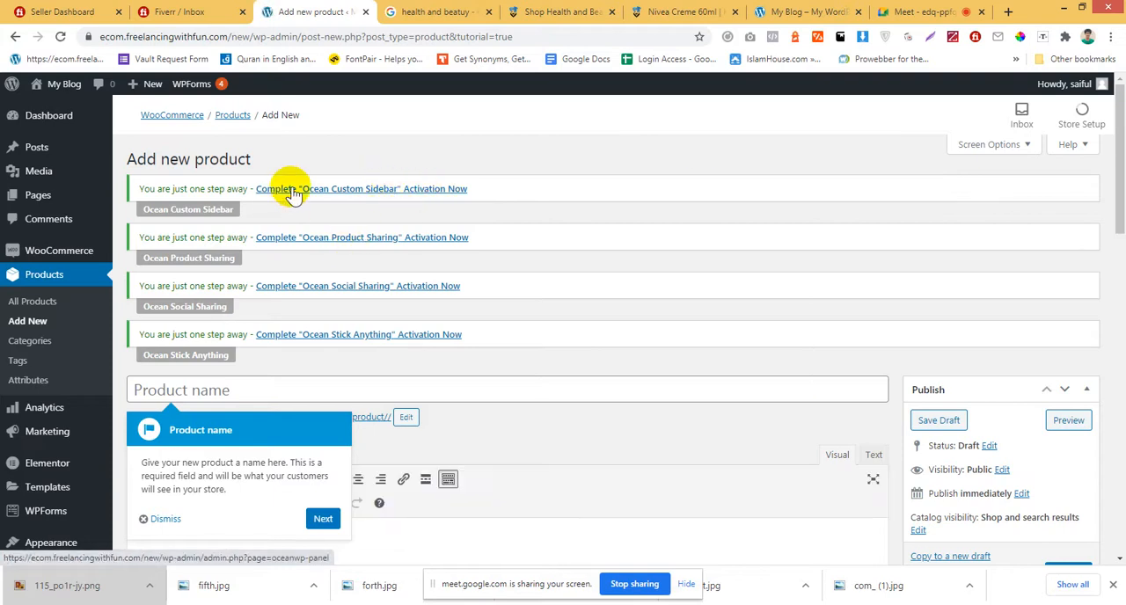
Advance the new-product guide past its product name, product description, and product type pointers.
{"action": "scroll", "coordinate": [293, 193], "scroll_direction": "down", "scroll_amount": 5}
{"action": "left_click", "coordinate": [320, 304]}
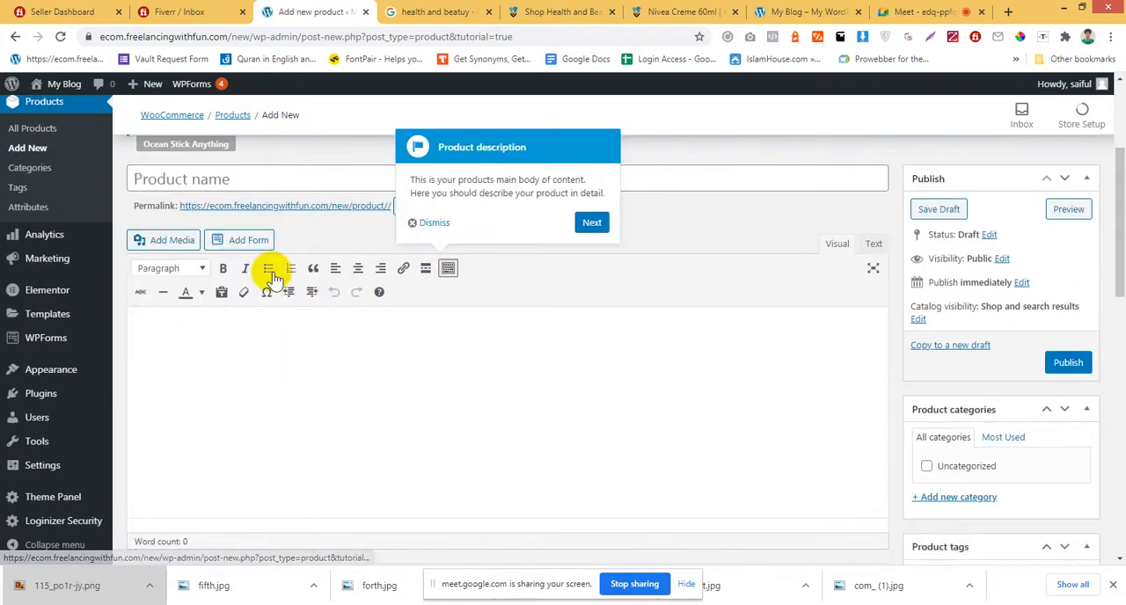
{"action": "left_click", "coordinate": [591, 222]}
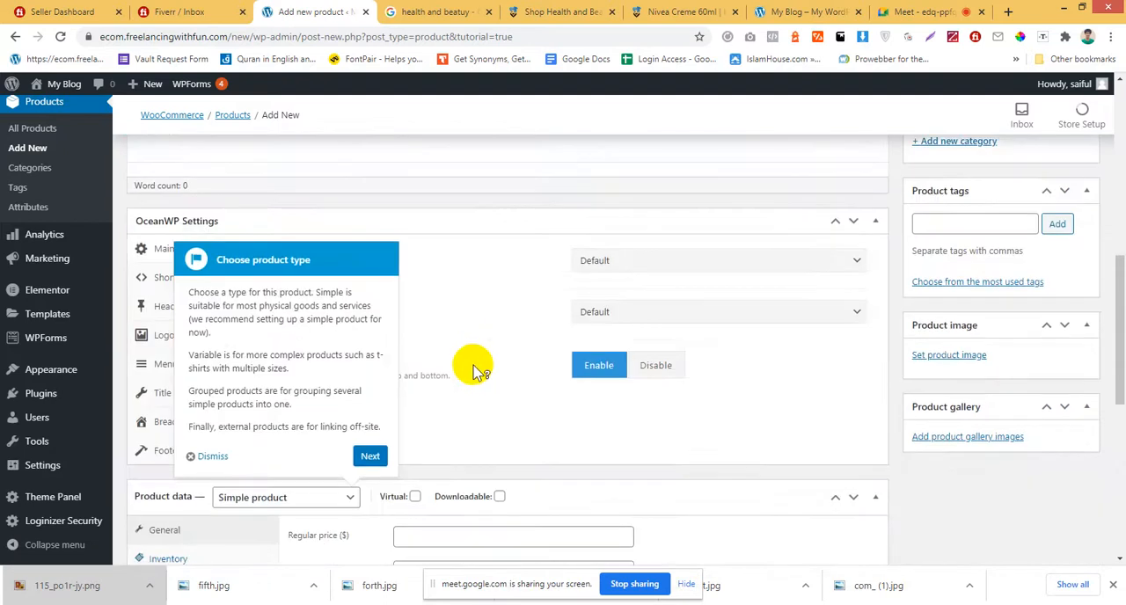
{"action": "scroll", "coordinate": [473, 372], "scroll_direction": "down", "scroll_amount": 4}
{"action": "scroll", "coordinate": [463, 372], "scroll_direction": "up", "scroll_amount": 3}
{"action": "left_click", "coordinate": [369, 390]}
{"action": "scroll", "coordinate": [460, 359], "scroll_direction": "up", "scroll_amount": 4}
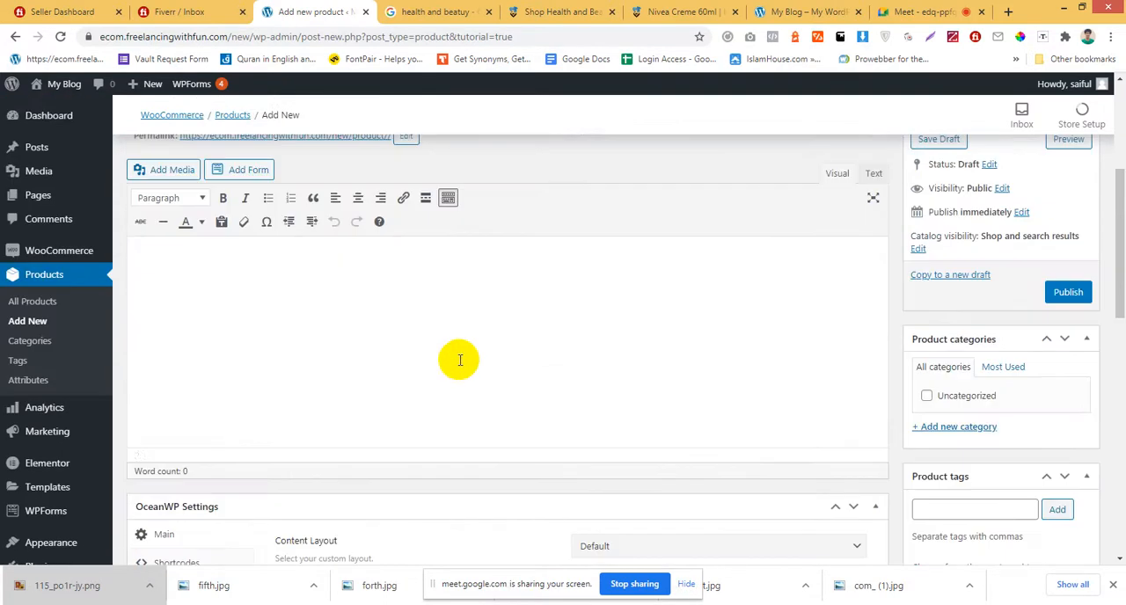
{"action": "scroll", "coordinate": [379, 334], "scroll_direction": "up", "scroll_amount": 4}
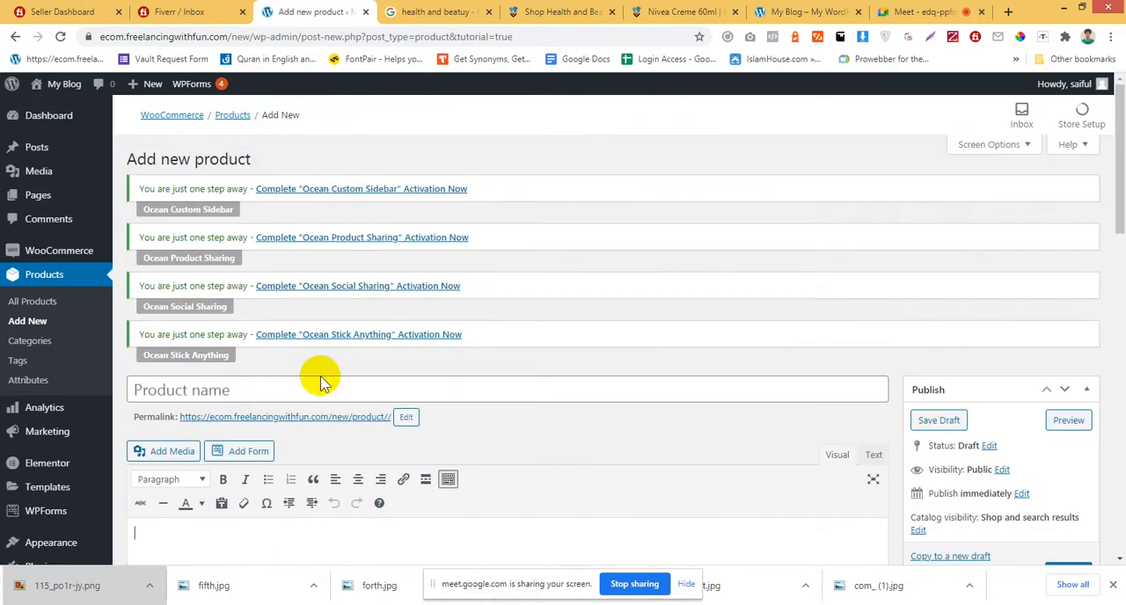
Copy the NIVEA CREME 60ML title from the kablewala product page and paste it as the new product's name.
{"action": "left_click", "coordinate": [322, 385]}
{"action": "left_click", "coordinate": [554, 11]}
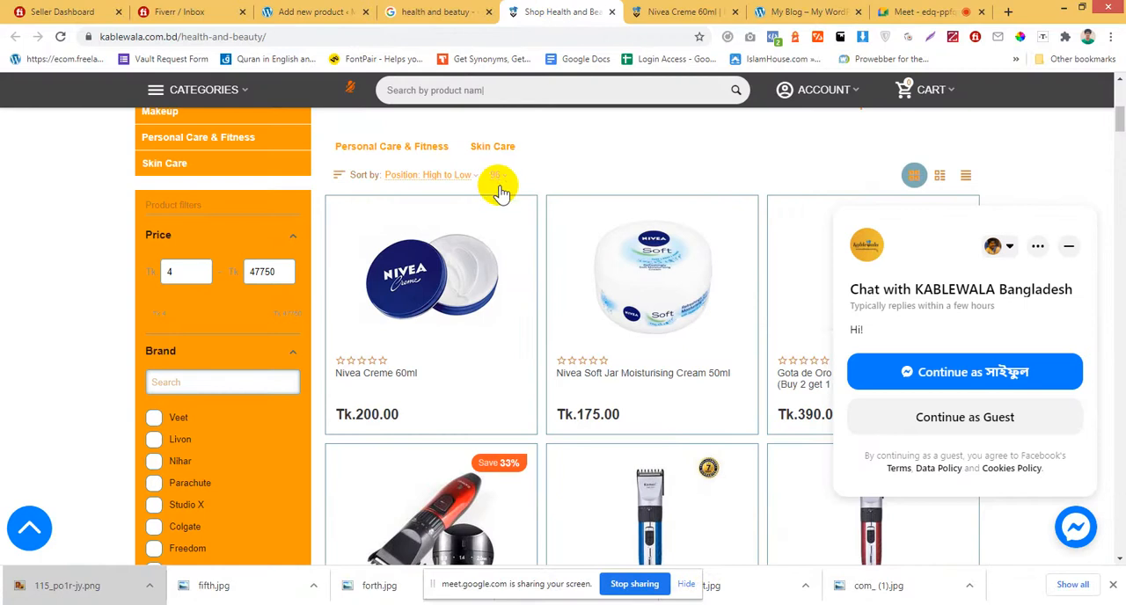
{"action": "scroll", "coordinate": [501, 192], "scroll_direction": "up", "scroll_amount": 2}
{"action": "left_click_drag", "start_coordinate": [658, 8], "coordinate": [403, 10]}
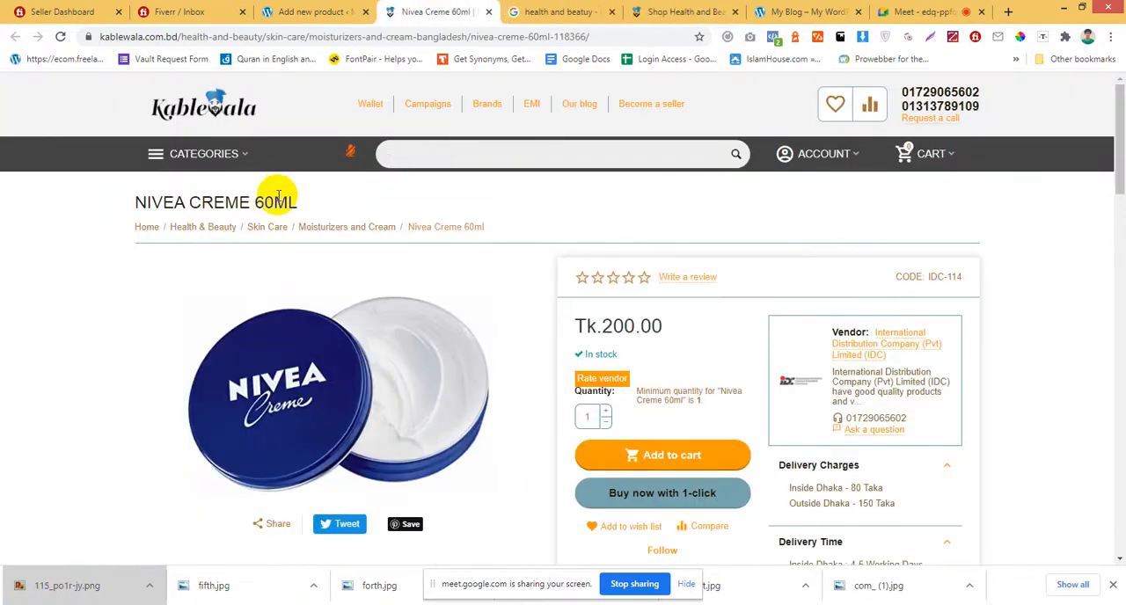
{"action": "left_click_drag", "start_coordinate": [300, 201], "coordinate": [108, 201]}
{"action": "key", "text": "ctrl+c"}
{"action": "left_click", "coordinate": [313, 11]}
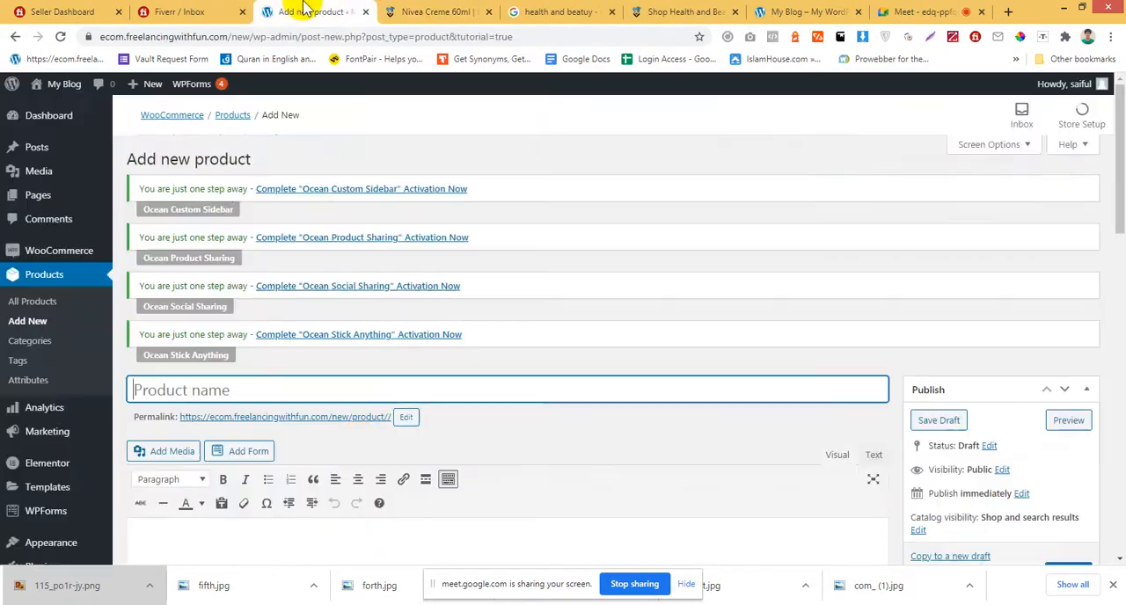
{"action": "scroll", "coordinate": [291, 264], "scroll_direction": "down", "scroll_amount": 5}
{"action": "scroll", "coordinate": [303, 290], "scroll_direction": "up", "scroll_amount": 3}
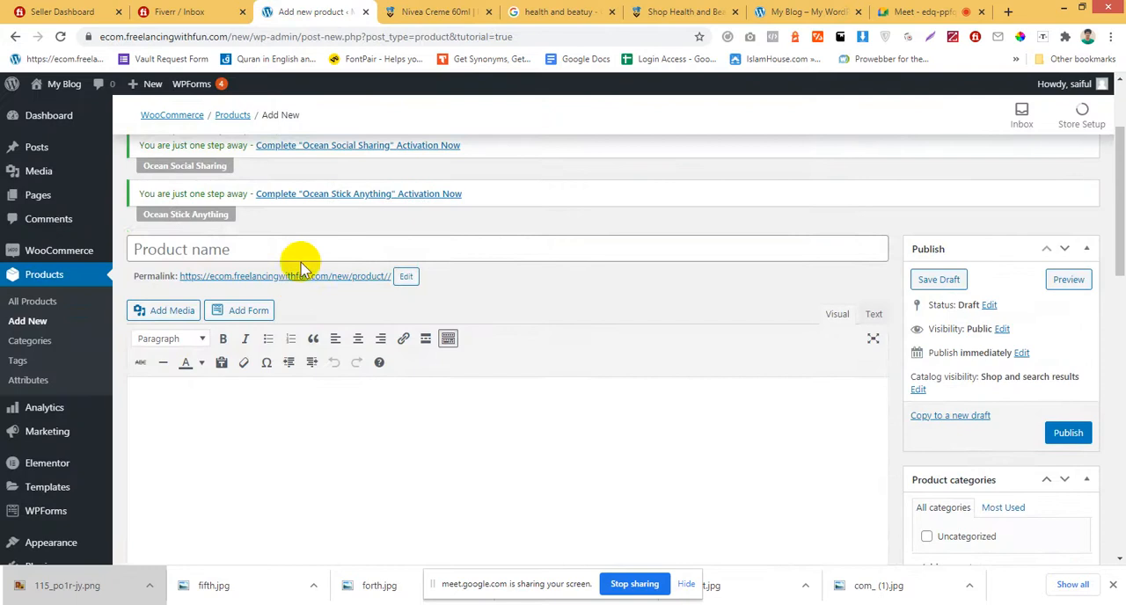
{"action": "left_click", "coordinate": [297, 251]}
{"action": "key", "text": "ctrl+v"}
Copy the product description heading and bullet list from the Nivea Creme page into the new product's main description.
{"action": "left_click", "coordinate": [395, 11]}
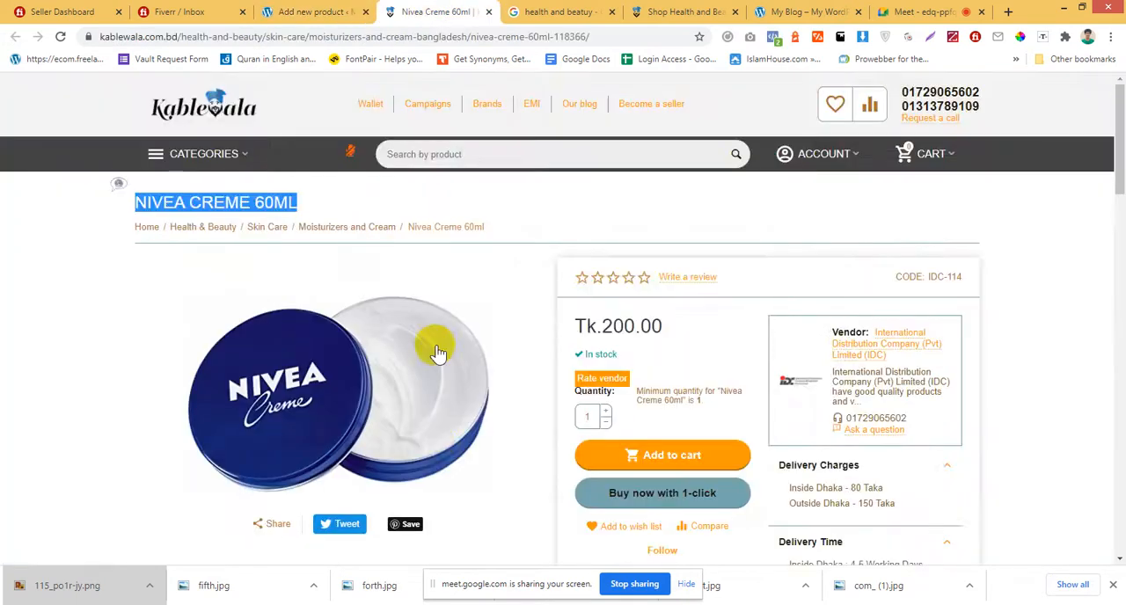
{"action": "scroll", "coordinate": [435, 344], "scroll_direction": "down", "scroll_amount": 8}
{"action": "scroll", "coordinate": [303, 447], "scroll_direction": "down", "scroll_amount": 3}
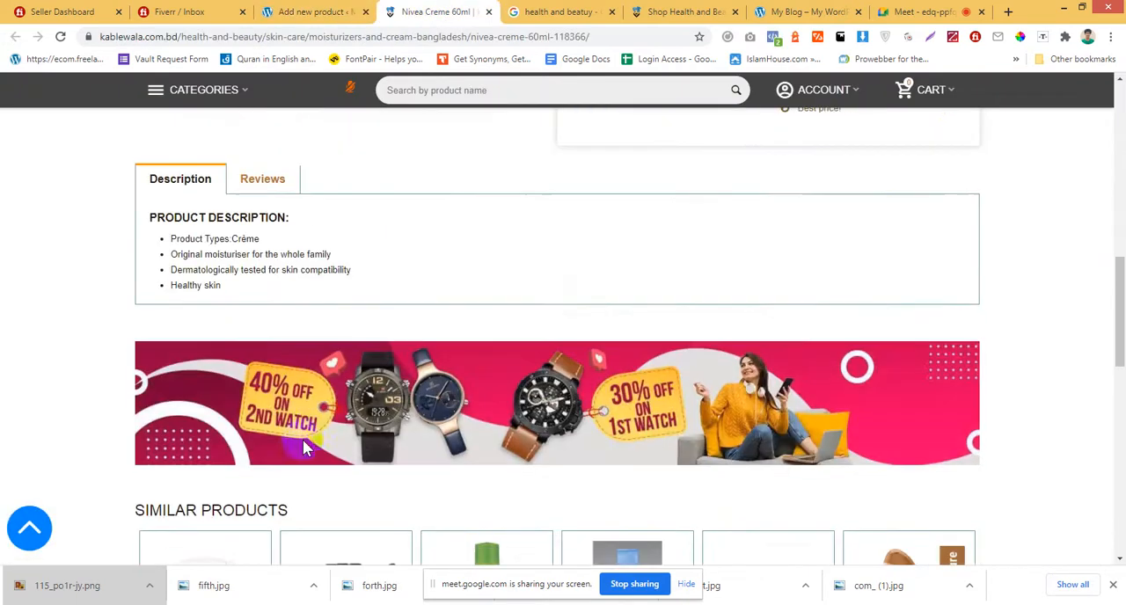
{"action": "left_click_drag", "start_coordinate": [147, 219], "coordinate": [233, 294]}
{"action": "scroll", "coordinate": [528, 402], "scroll_direction": "down", "scroll_amount": 6}
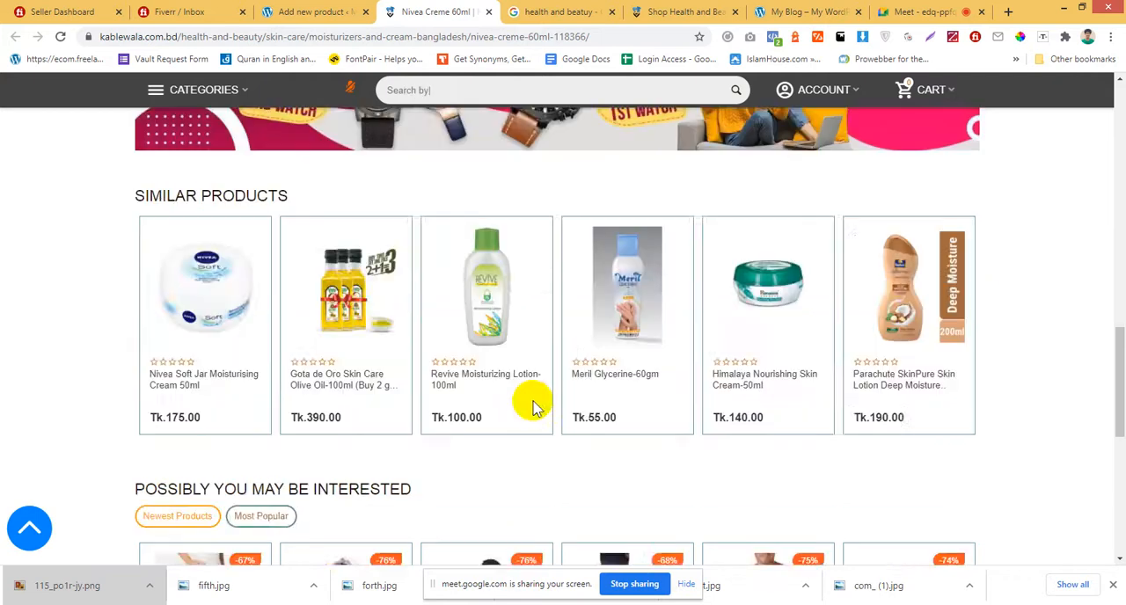
{"action": "left_click", "coordinate": [312, 12]}
{"action": "left_click", "coordinate": [298, 433]}
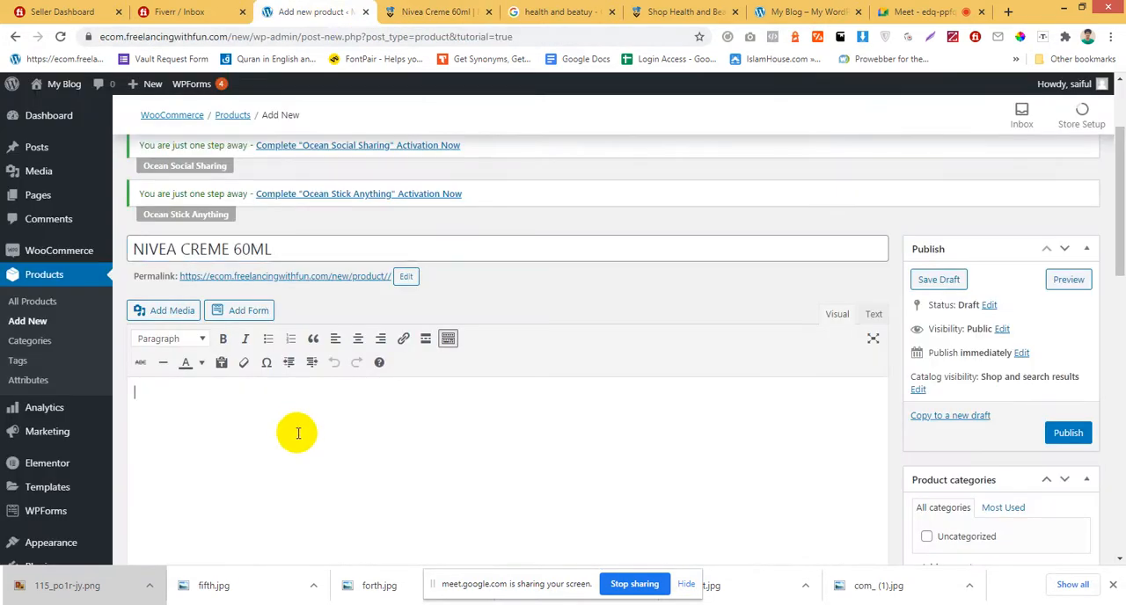
{"action": "type", "text": "PRODUCT DESCRIPTION: Product Type:Crème Original moisturizer for the whole family Dermatologically tested for skin compatibility Healthy skin"}
Paste the copied Nivea description into the product short description as well.
{"action": "scroll", "coordinate": [364, 443], "scroll_direction": "down", "scroll_amount": 10}
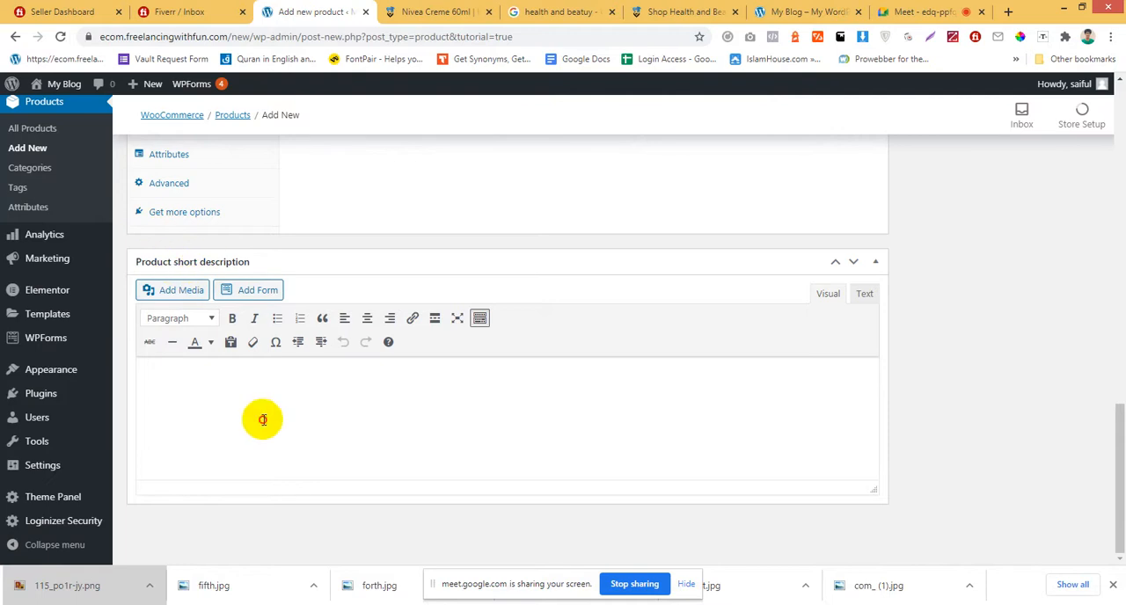
{"action": "type", "text": "PRODUCT DESCRIPTION: Product Type:Creme Original moisturizer for the whole family Dermatologically tested for skin compatibility Healthy skin"}
{"action": "scroll", "coordinate": [763, 483], "scroll_direction": "up", "scroll_amount": 4}
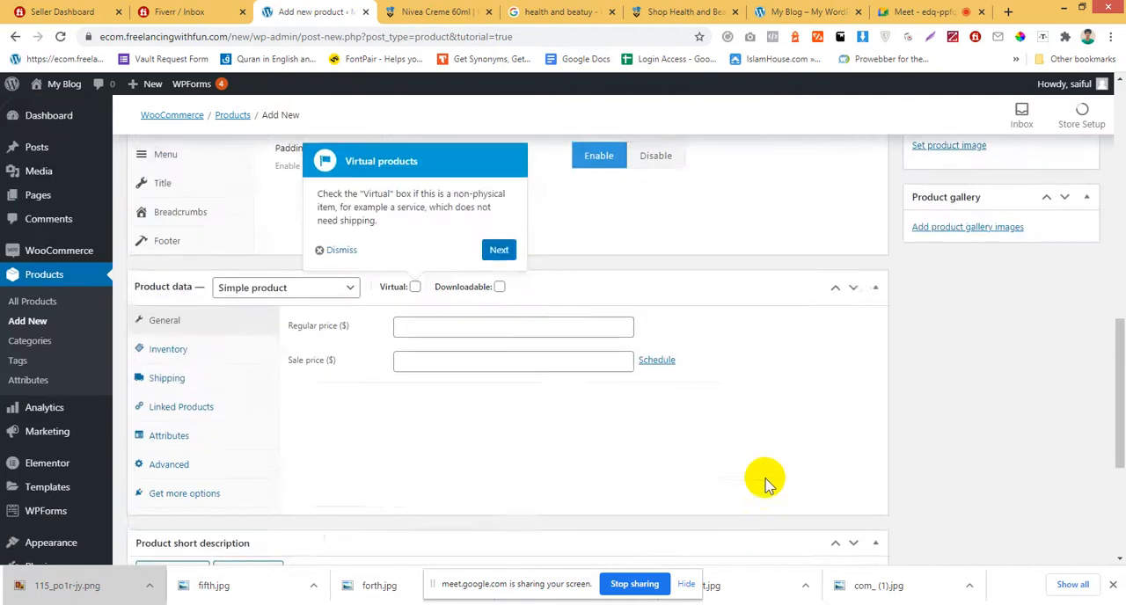
Advance the new-product guide past the virtual products pointer and dismiss it.
{"action": "scroll", "coordinate": [763, 483], "scroll_direction": "up", "scroll_amount": 2}
{"action": "left_click", "coordinate": [499, 532]}
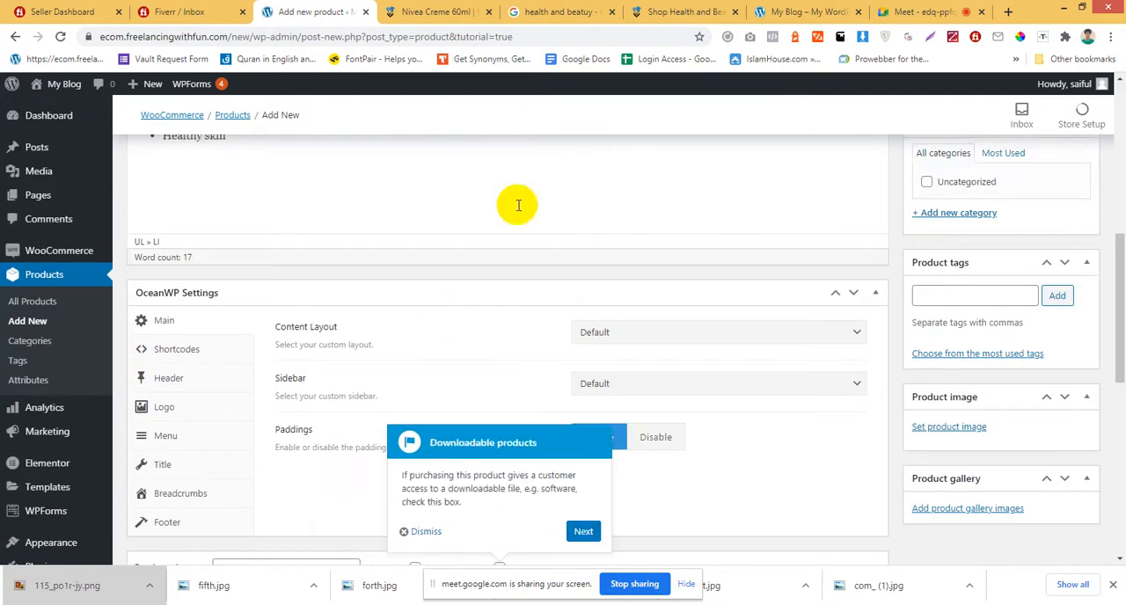
{"action": "left_click", "coordinate": [423, 532]}
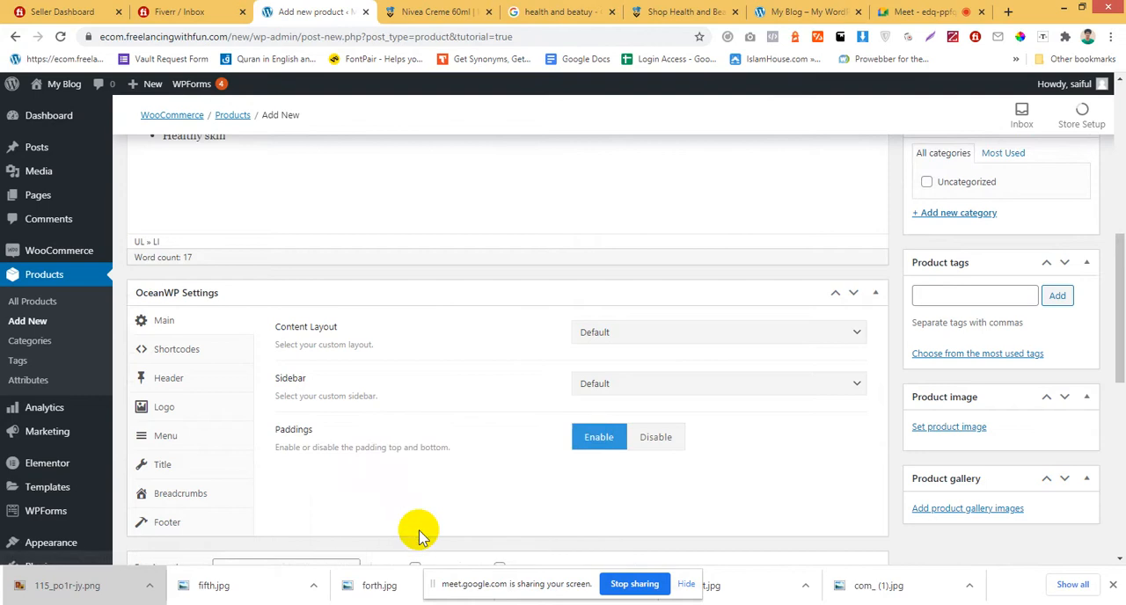
{"action": "left_click", "coordinate": [458, 11]}
{"action": "scroll", "coordinate": [553, 352], "scroll_direction": "up", "scroll_amount": 15}
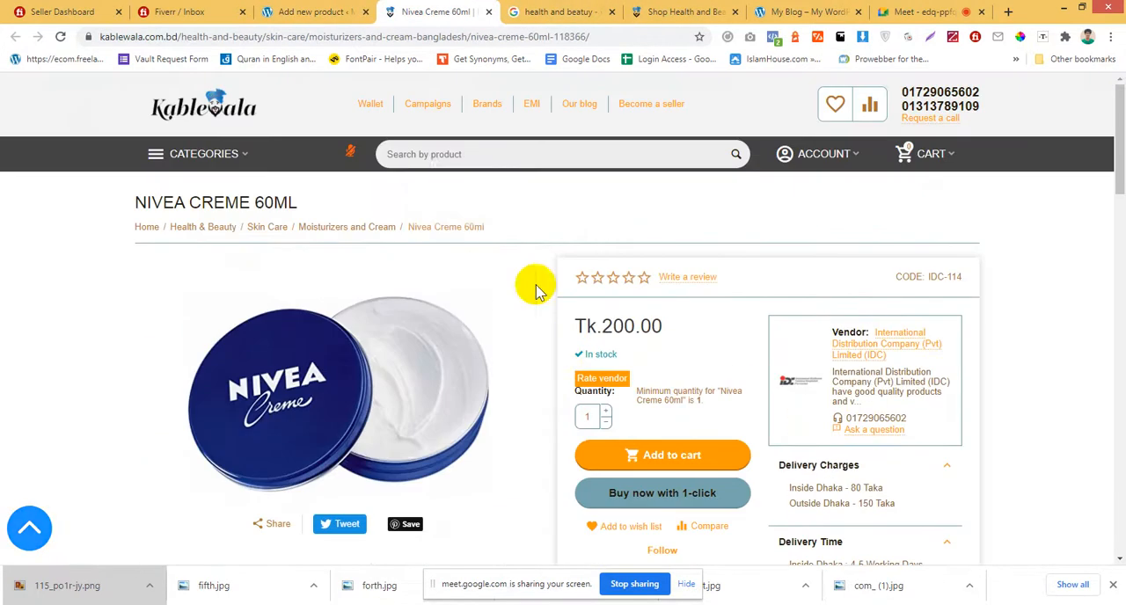
{"action": "left_click", "coordinate": [322, 10]}
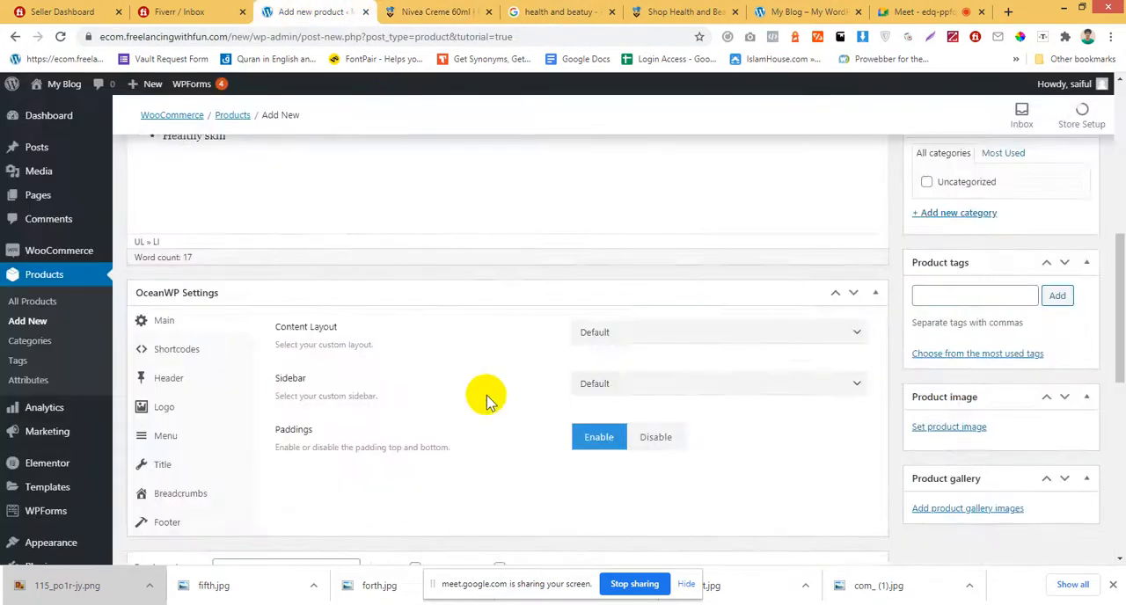
{"action": "scroll", "coordinate": [485, 395], "scroll_direction": "up", "scroll_amount": 4}
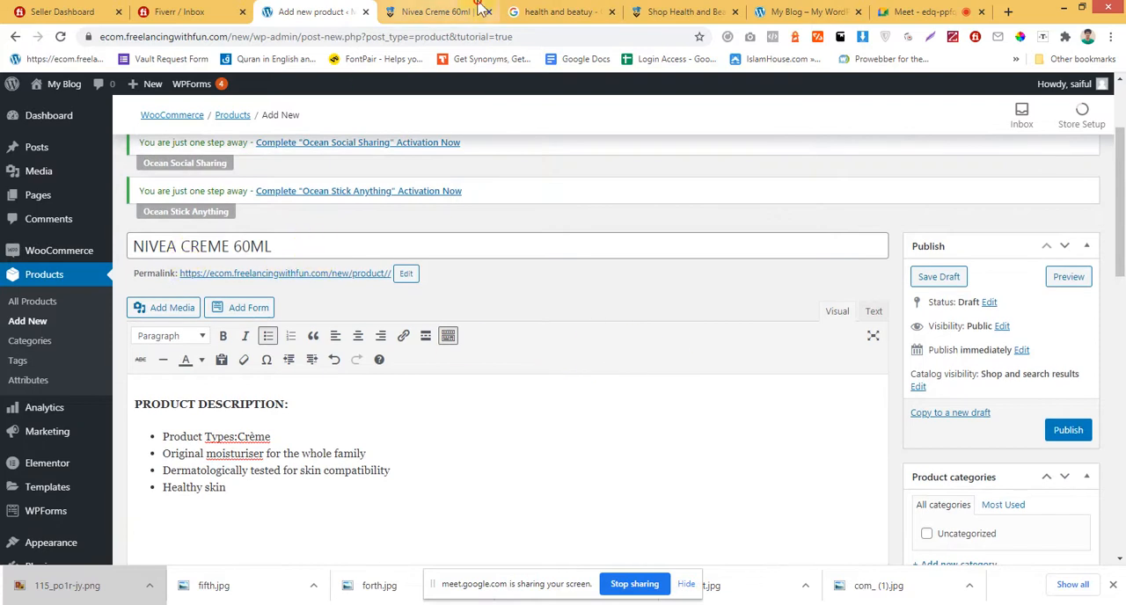
Copy the "Moisturizers and Cream" category name from the Nivea page's breadcrumb and add it as a new category on the product.
{"action": "left_click", "coordinate": [433, 11]}
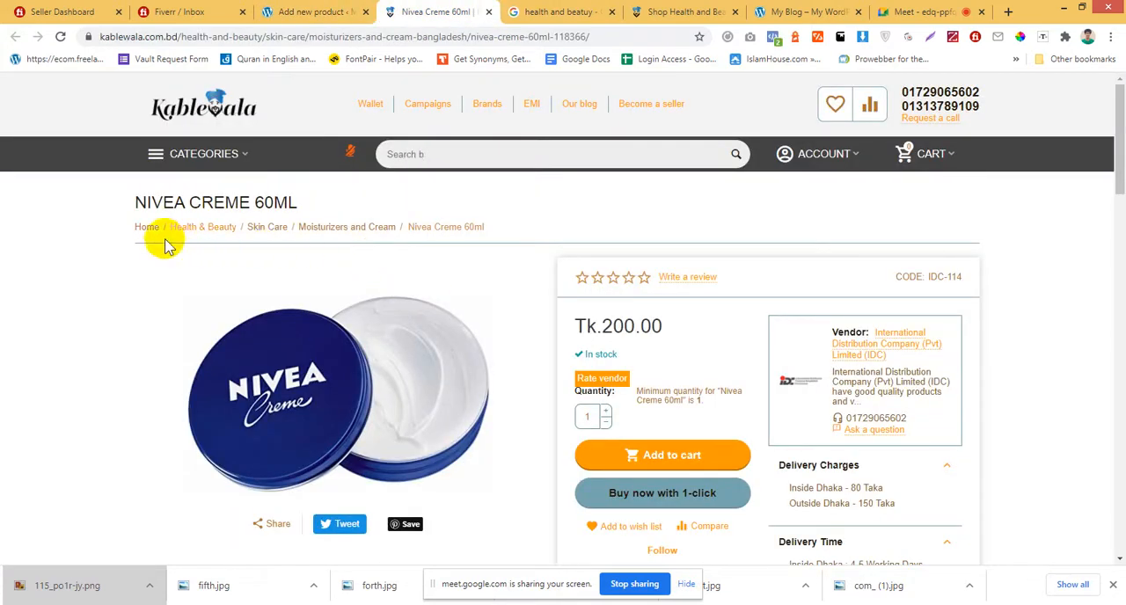
{"action": "right_click", "coordinate": [369, 236]}
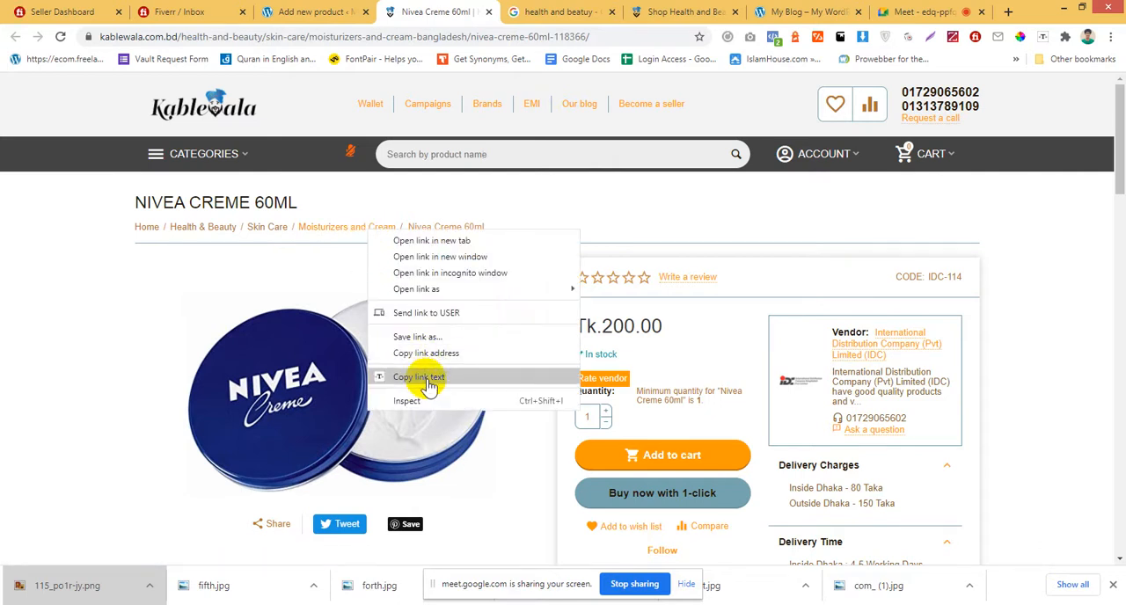
{"action": "left_click", "coordinate": [428, 385]}
{"action": "left_click", "coordinate": [322, 12]}
{"action": "scroll", "coordinate": [937, 456], "scroll_direction": "down", "scroll_amount": 2}
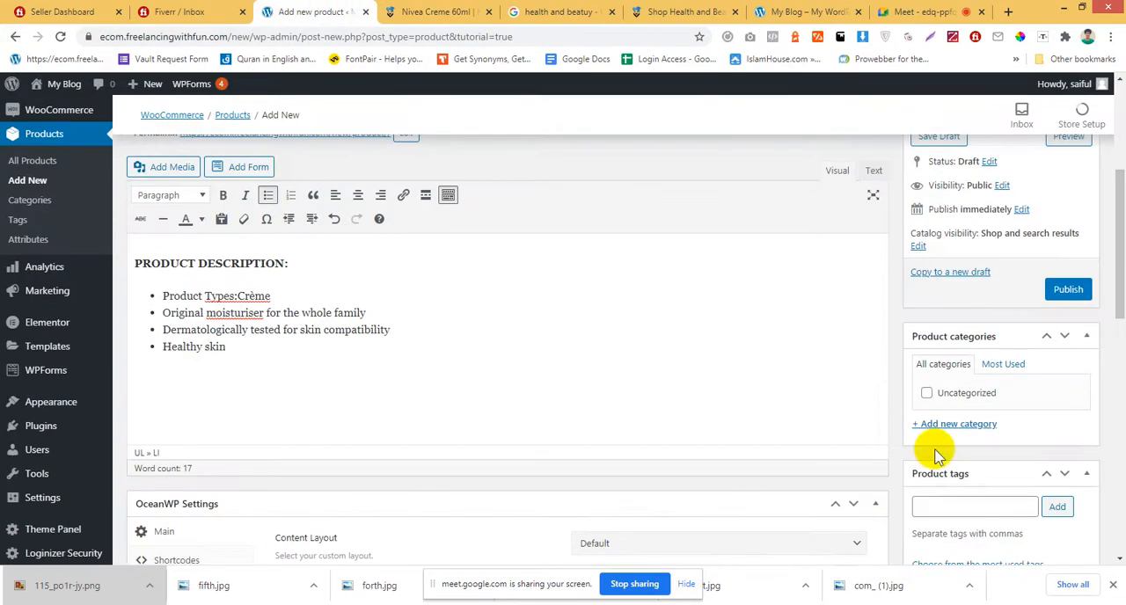
{"action": "left_click", "coordinate": [941, 428]}
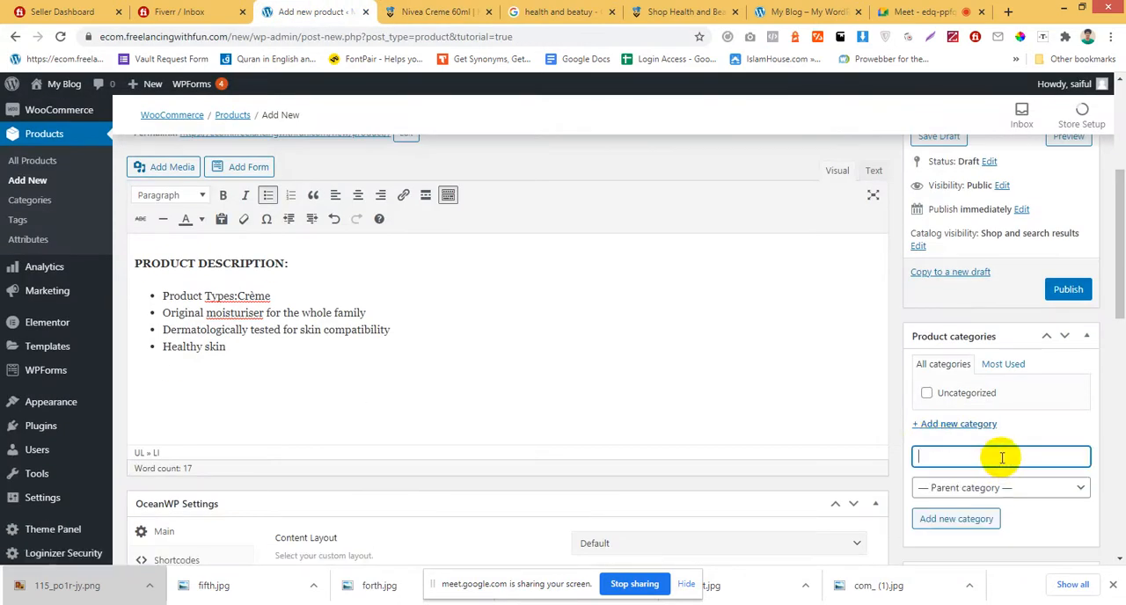
{"action": "type", "text": "Moisturizers and Cream"}
{"action": "left_click", "coordinate": [946, 524]}
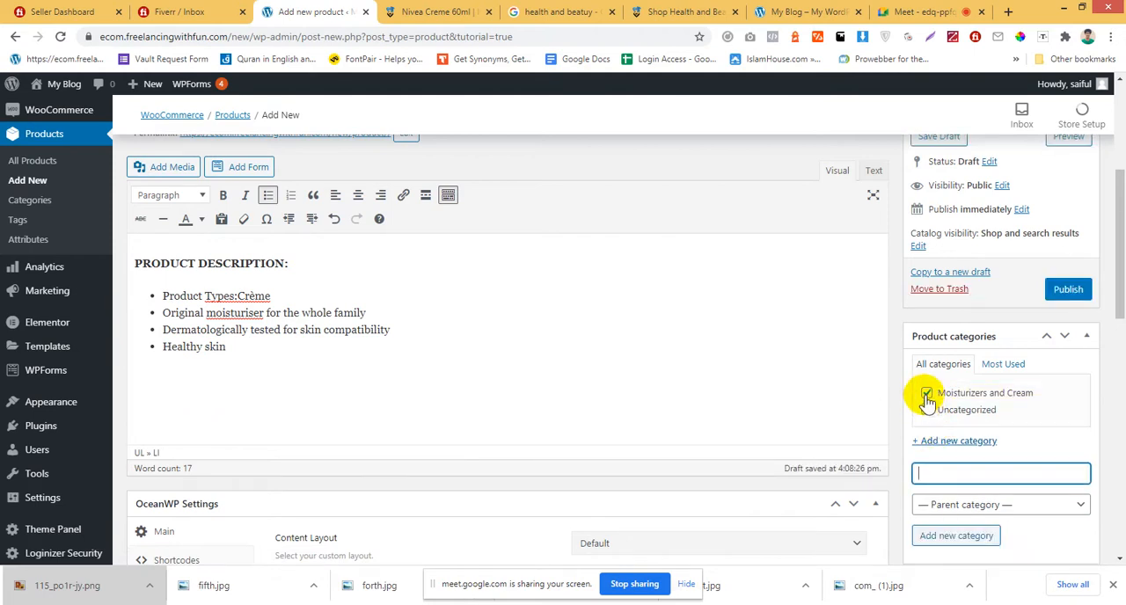
Collapse the OceanWP Settings section above the product data.
{"action": "scroll", "coordinate": [589, 385], "scroll_direction": "down", "scroll_amount": 2}
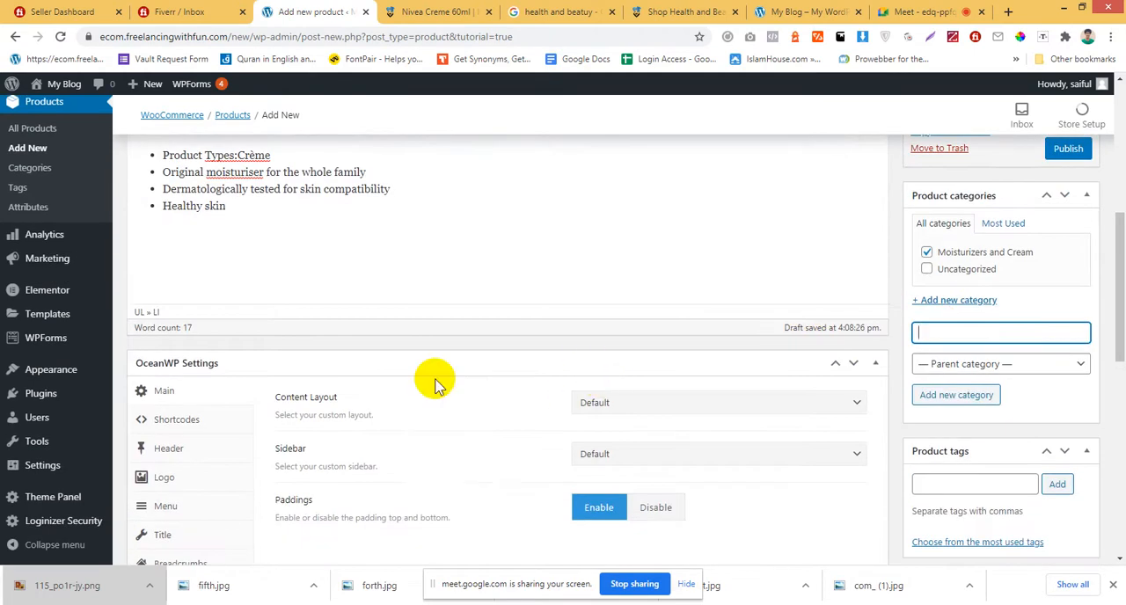
{"action": "scroll", "coordinate": [395, 326], "scroll_direction": "down", "scroll_amount": 3}
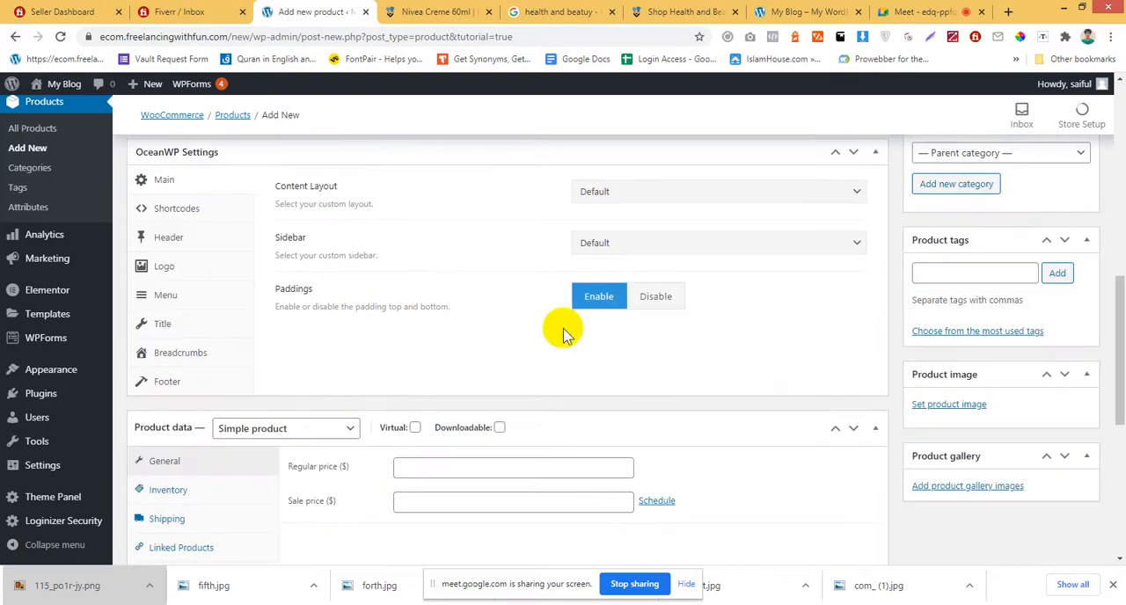
{"action": "scroll", "coordinate": [563, 333], "scroll_direction": "up", "scroll_amount": 2}
{"action": "left_click", "coordinate": [876, 292]}
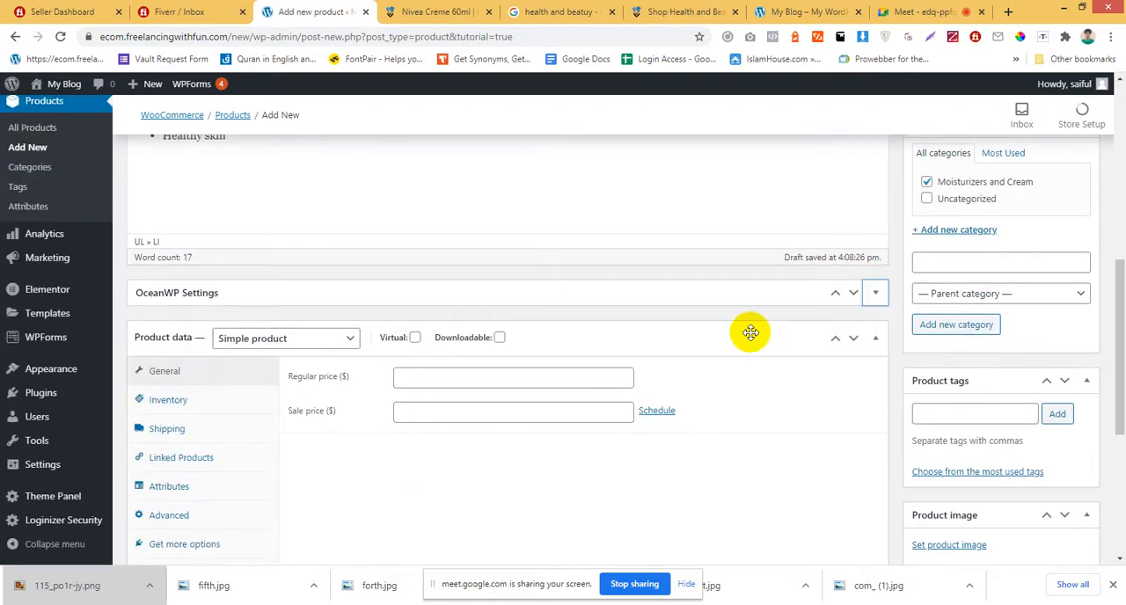
{"action": "scroll", "coordinate": [746, 334], "scroll_direction": "down", "scroll_amount": 1}
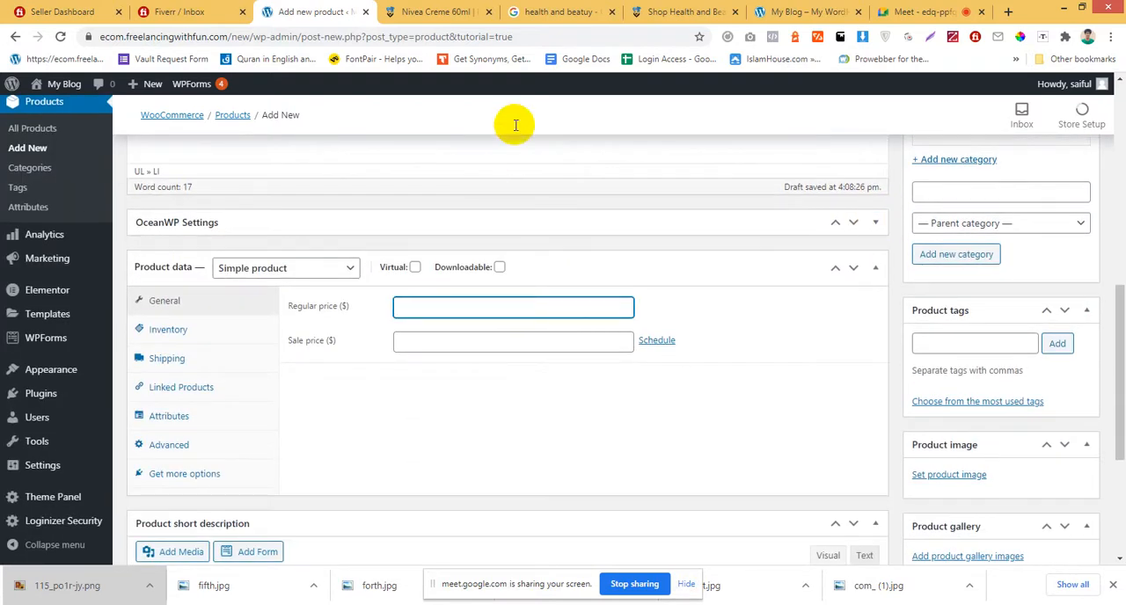
Check the price on the Nivea Creme reference page, and set the product's regular price to 250 and its sale price to 200.
{"action": "left_click", "coordinate": [437, 11]}
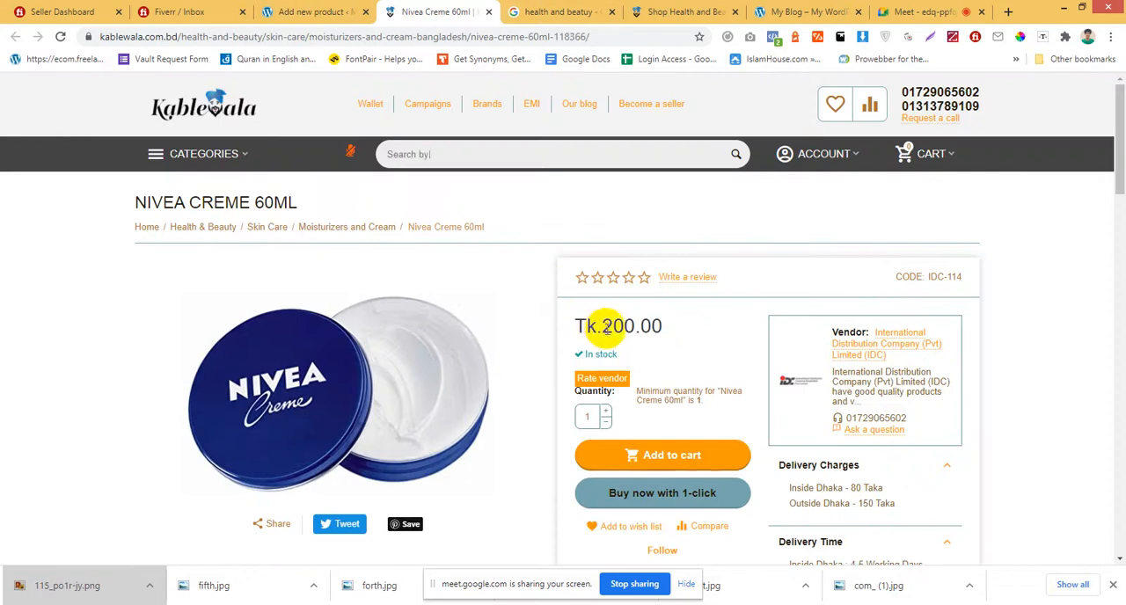
{"action": "left_click_drag", "start_coordinate": [602, 326], "coordinate": [676, 327]}
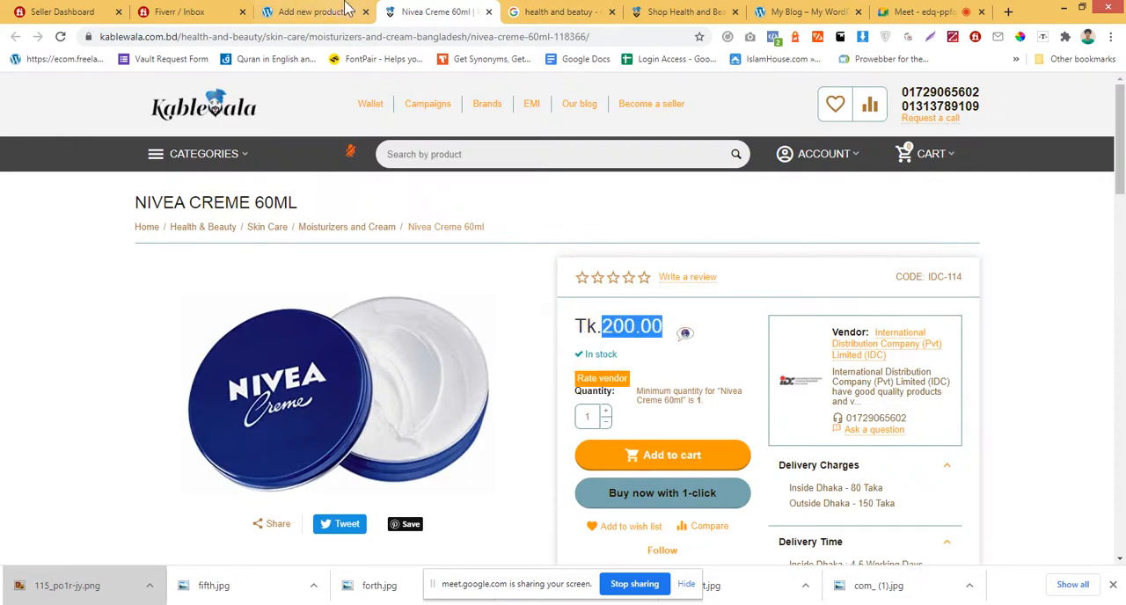
{"action": "key", "text": "ctrl+shift+Tab"}
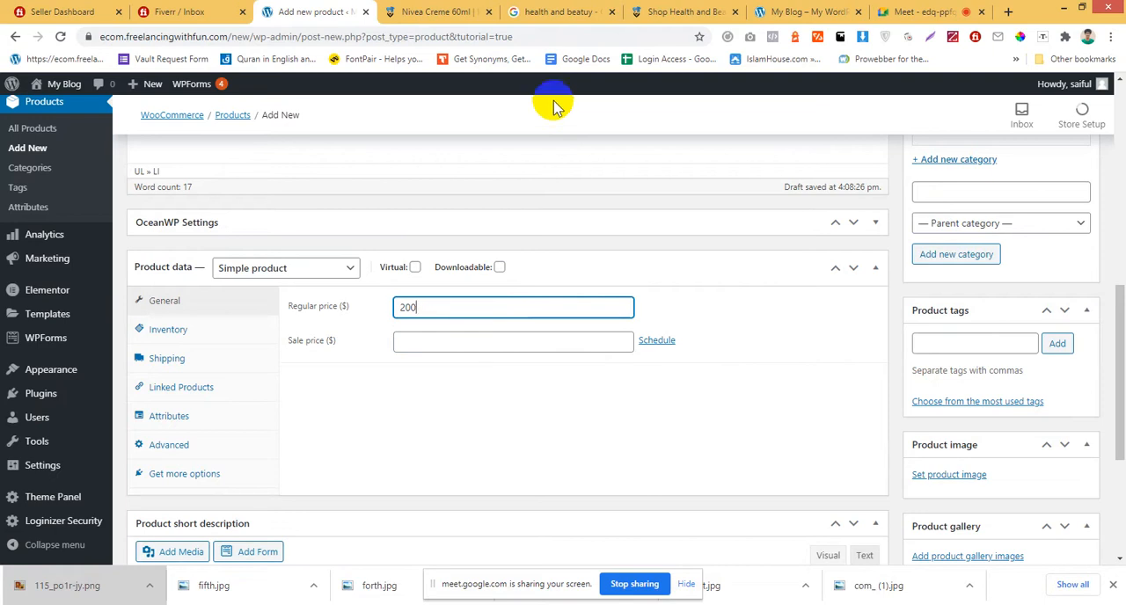
{"action": "left_click", "coordinate": [377, 323]}
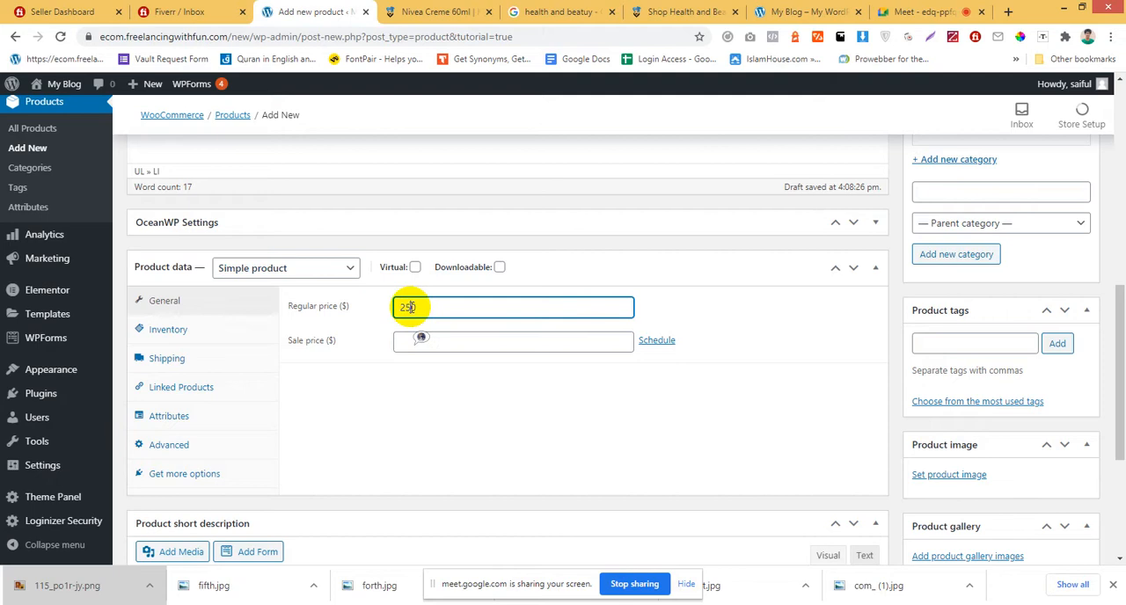
{"action": "left_click", "coordinate": [475, 342]}
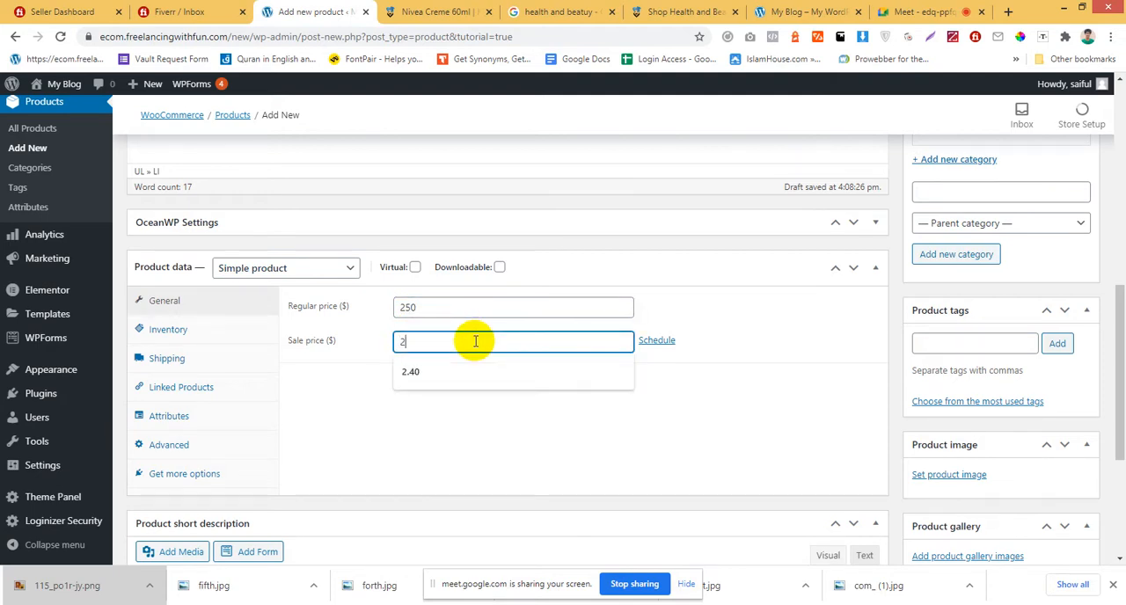
{"action": "left_click", "coordinate": [796, 371]}
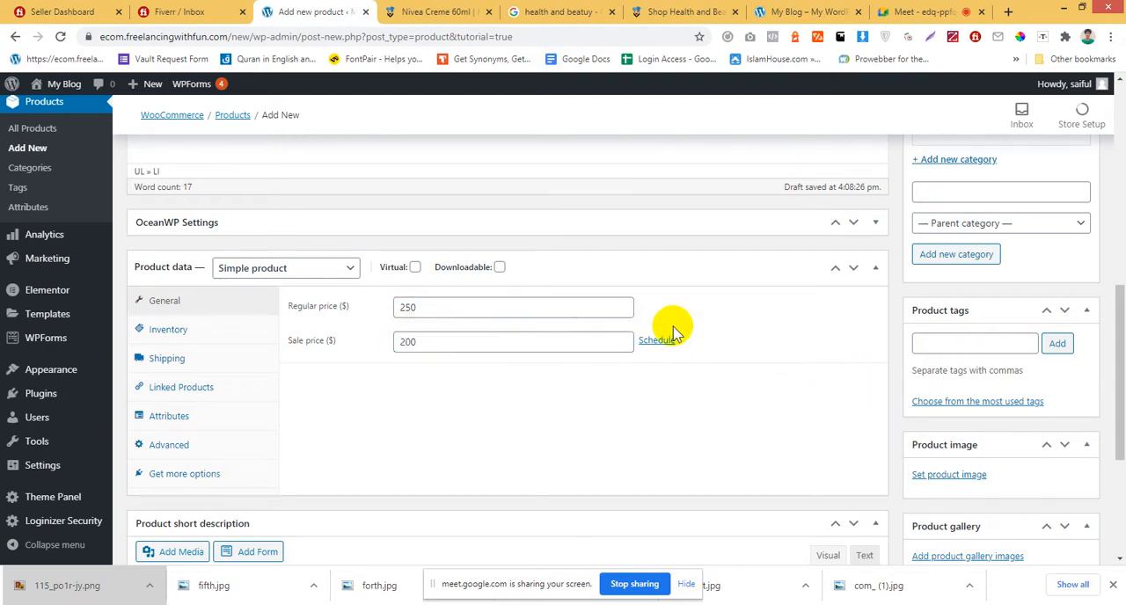
Set the product's SKU to 200 in the inventory data.
{"action": "scroll", "coordinate": [603, 414], "scroll_direction": "down", "scroll_amount": 2}
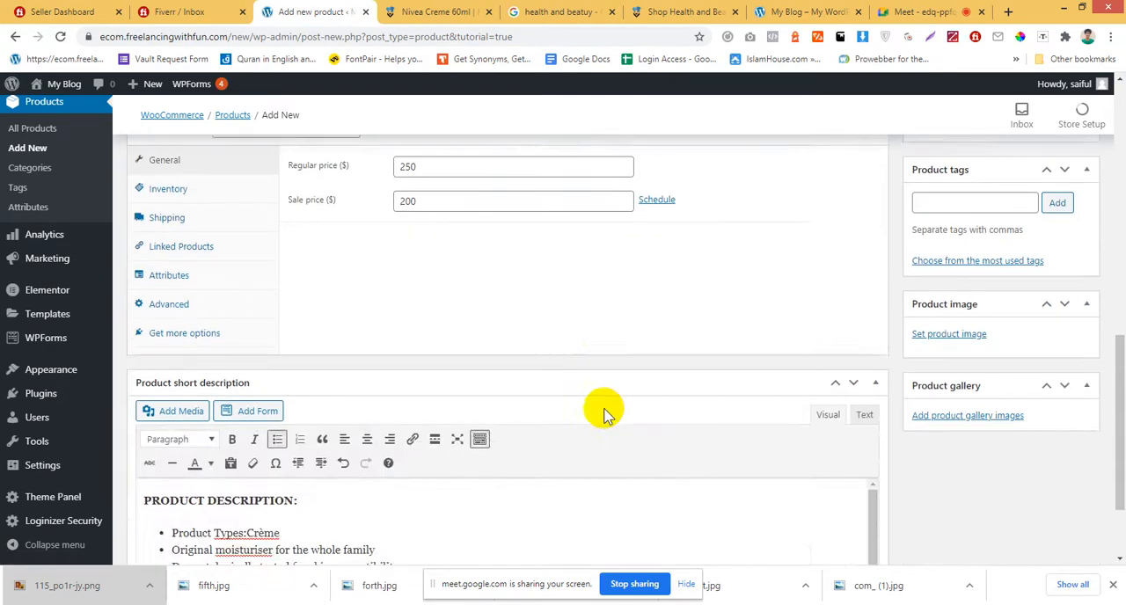
{"action": "scroll", "coordinate": [563, 414], "scroll_direction": "up", "scroll_amount": 2}
{"action": "scroll", "coordinate": [432, 414], "scroll_direction": "down", "scroll_amount": 2}
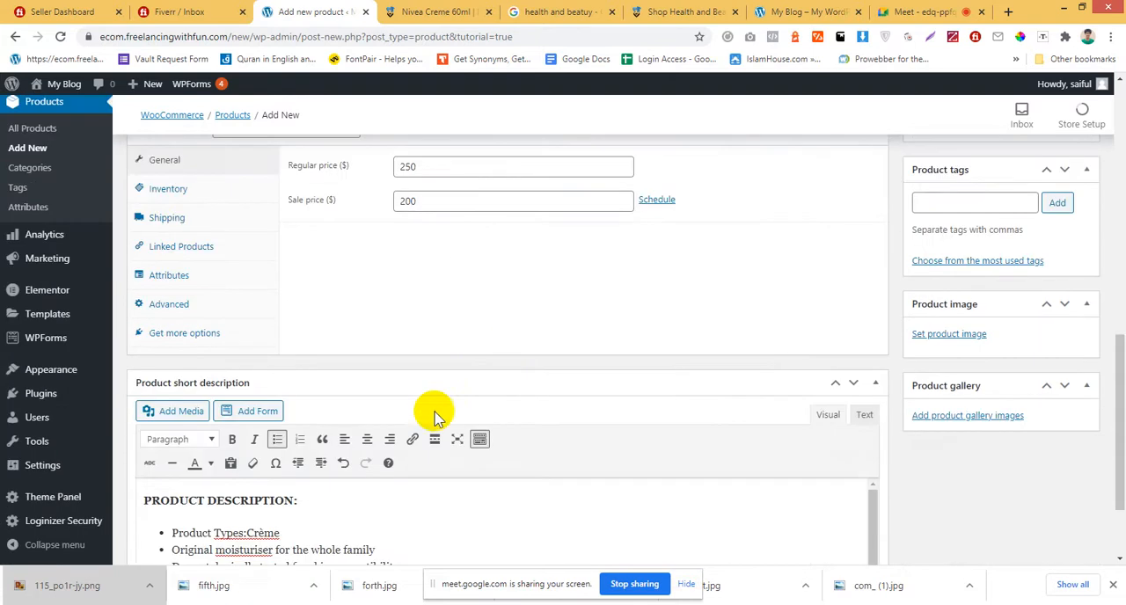
{"action": "scroll", "coordinate": [436, 412], "scroll_direction": "up", "scroll_amount": 1}
{"action": "scroll", "coordinate": [322, 364], "scroll_direction": "up", "scroll_amount": 1}
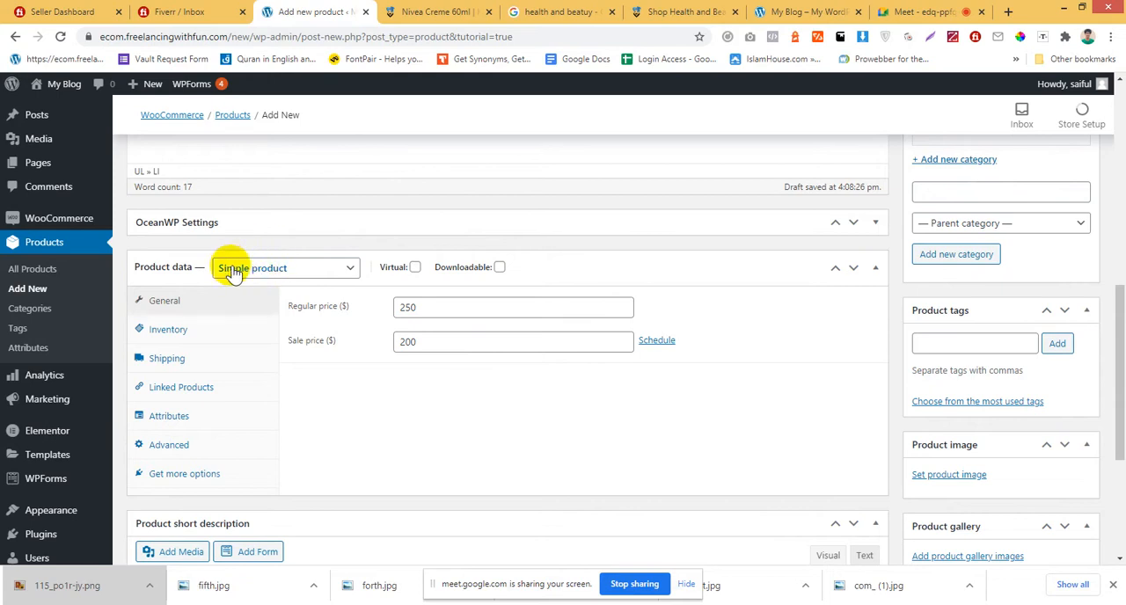
{"action": "left_click", "coordinate": [168, 337]}
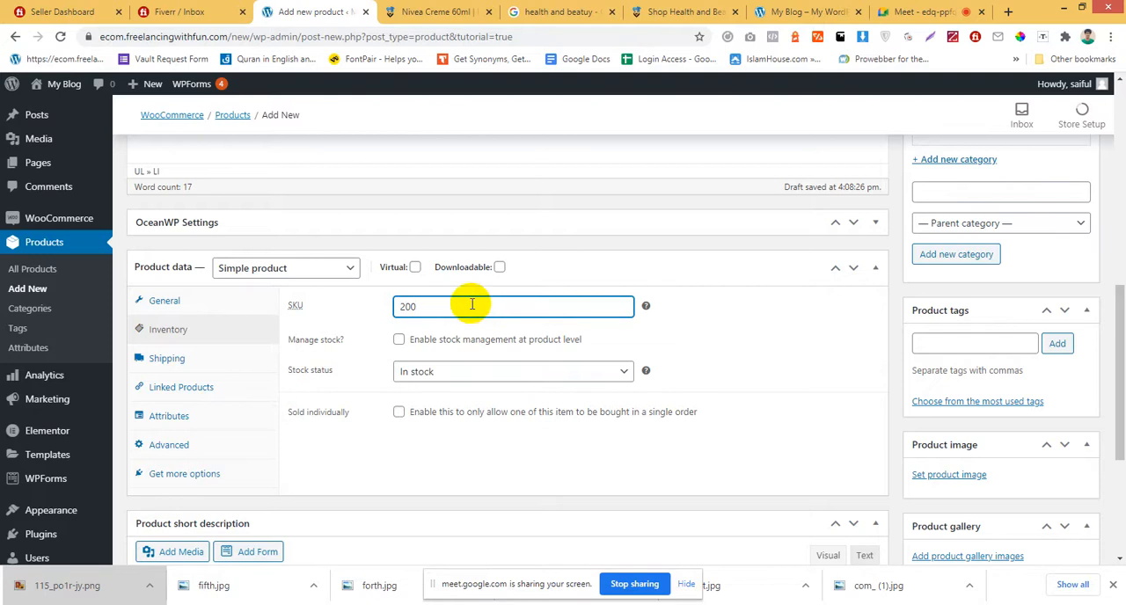
Review the product's shipping, linked products, attributes and advanced settings, and return to the general price settings.
{"action": "left_click", "coordinate": [168, 368]}
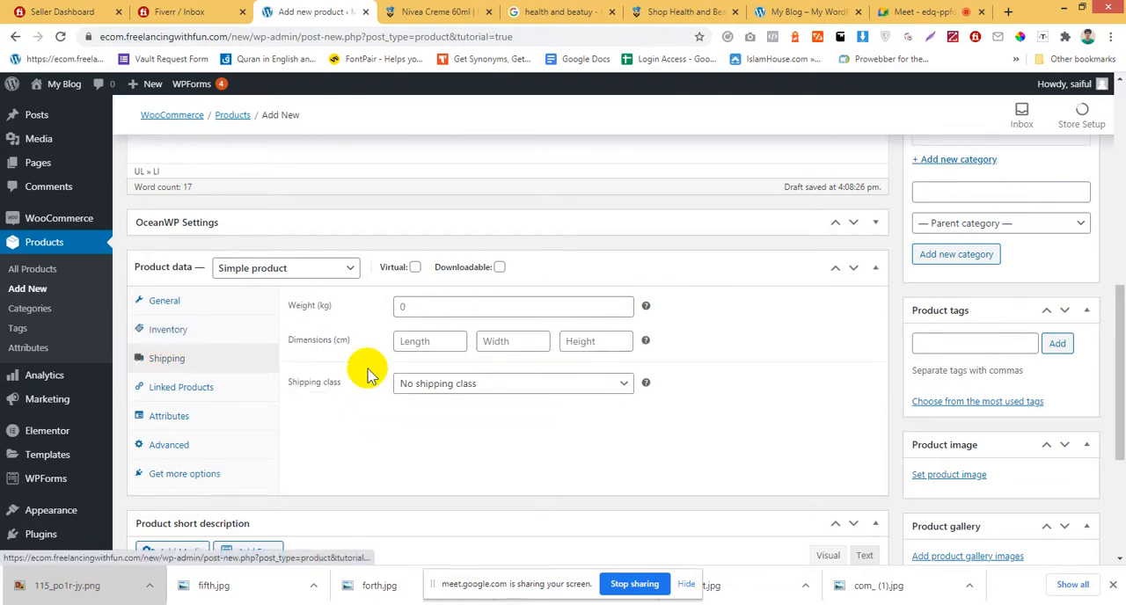
{"action": "left_click", "coordinate": [207, 397]}
{"action": "left_click", "coordinate": [187, 423]}
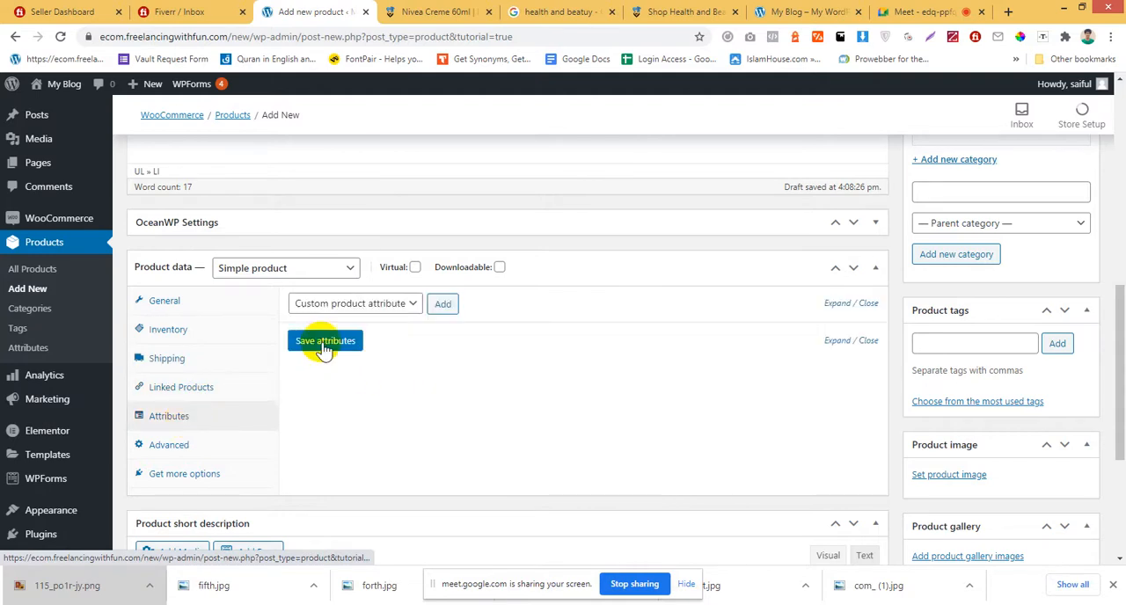
{"action": "scroll", "coordinate": [169, 451], "scroll_direction": "up", "scroll_amount": 2}
{"action": "left_click", "coordinate": [170, 452]}
{"action": "scroll", "coordinate": [642, 315], "scroll_direction": "down", "scroll_amount": 2}
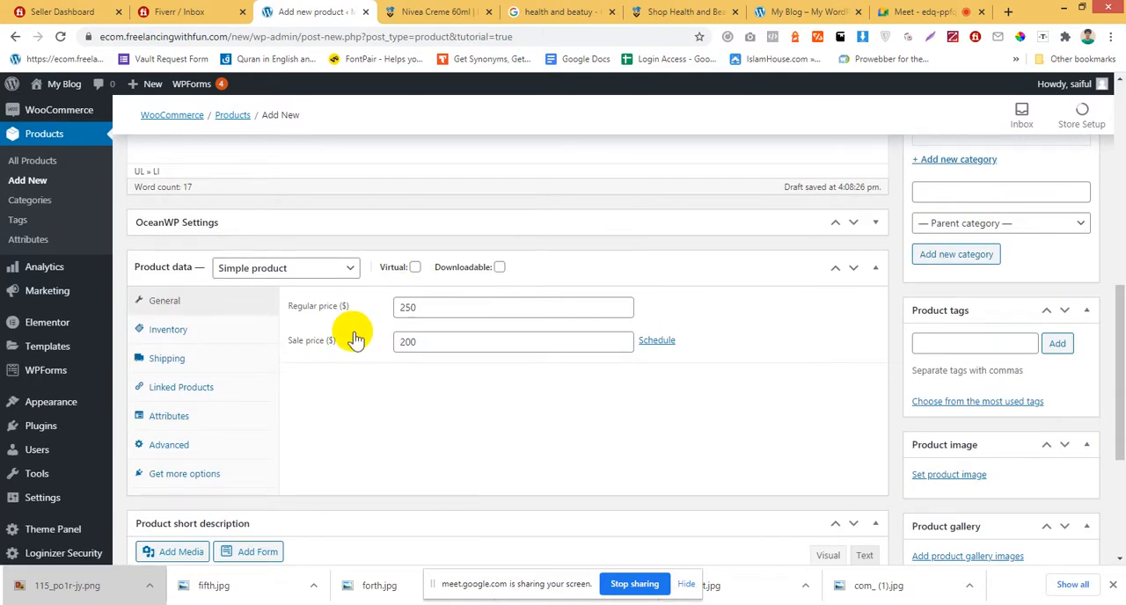
{"action": "scroll", "coordinate": [365, 339], "scroll_direction": "down", "scroll_amount": 3}
{"action": "scroll", "coordinate": [339, 325], "scroll_direction": "up", "scroll_amount": 3}
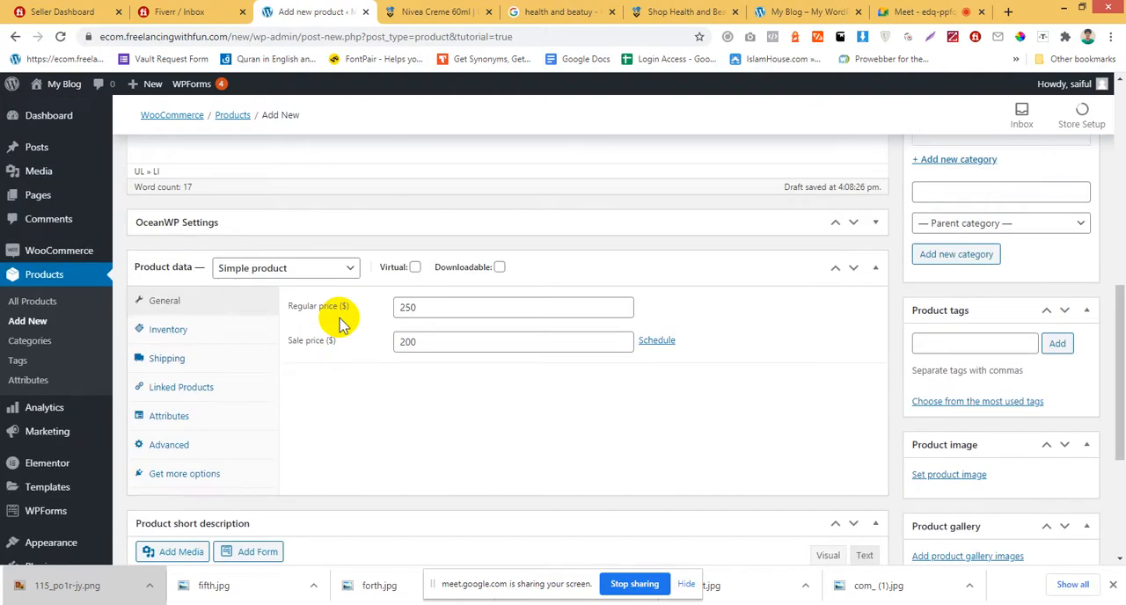
Upload the downloaded 115_po1r-jy.png to the media library and set it as the product image.
{"action": "scroll", "coordinate": [458, 356], "scroll_direction": "down", "scroll_amount": 1}
{"action": "scroll", "coordinate": [739, 440], "scroll_direction": "up", "scroll_amount": 2}
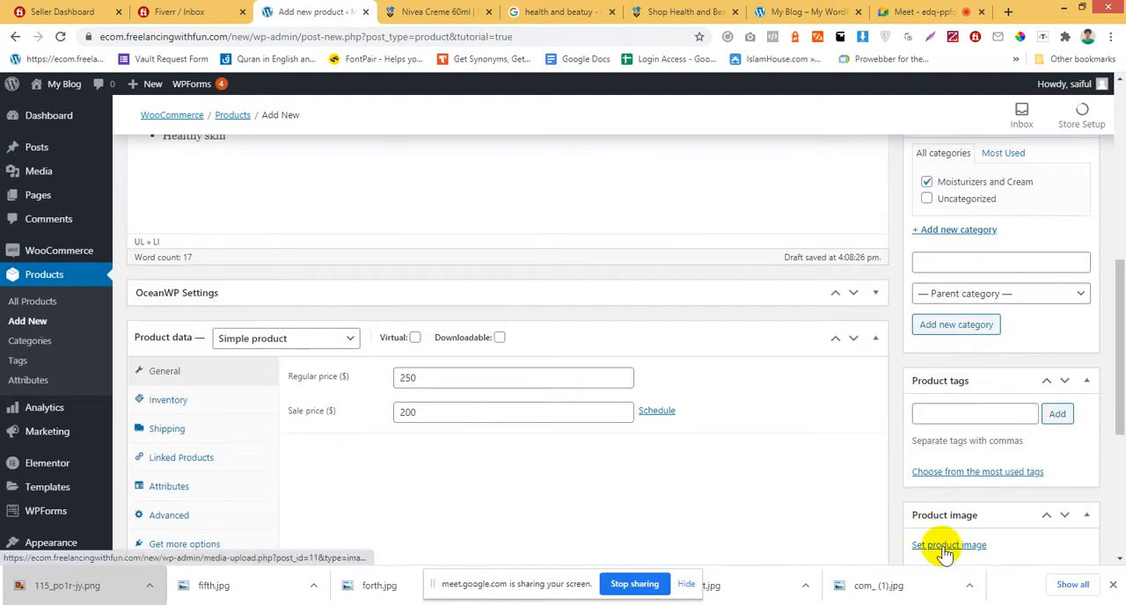
{"action": "scroll", "coordinate": [872, 428], "scroll_direction": "down", "scroll_amount": 2}
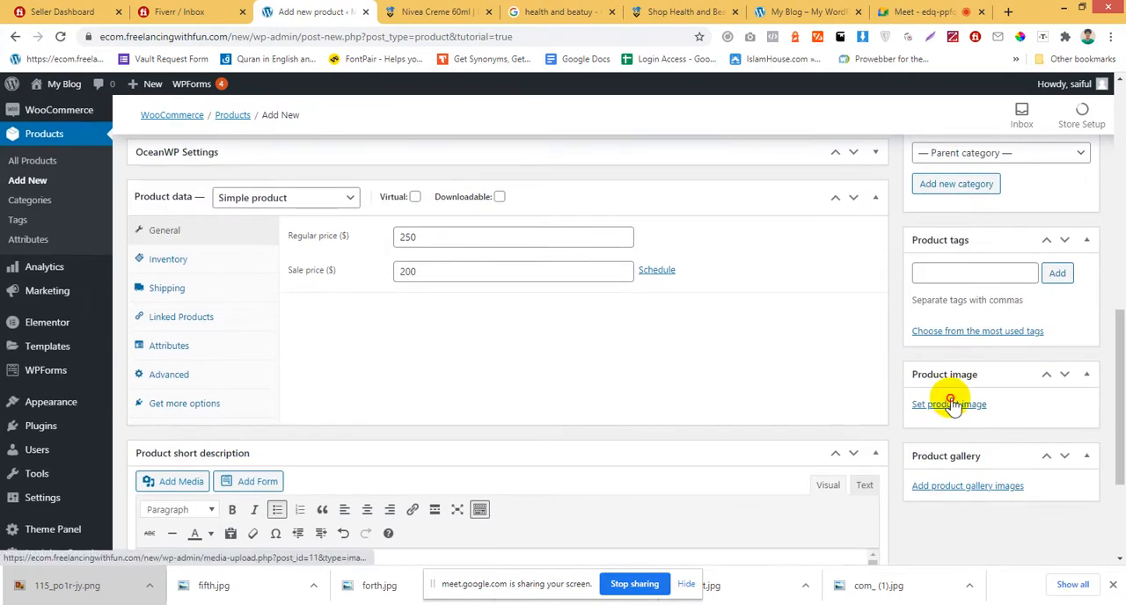
{"action": "left_click", "coordinate": [950, 404]}
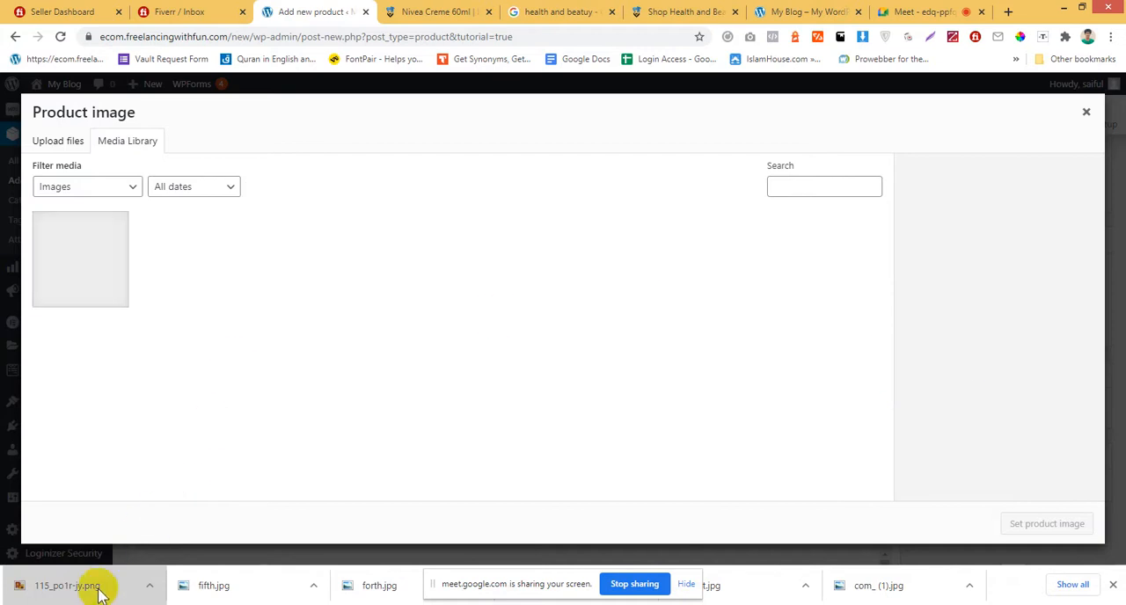
{"action": "left_click_drag", "start_coordinate": [99, 596], "coordinate": [146, 284]}
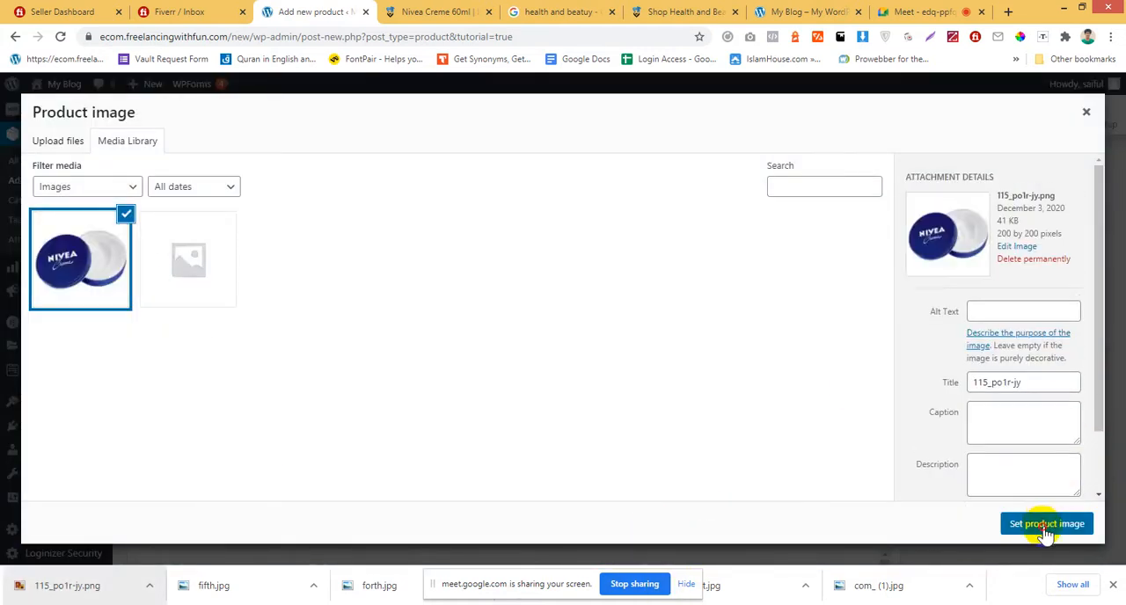
{"action": "left_click", "coordinate": [1047, 525]}
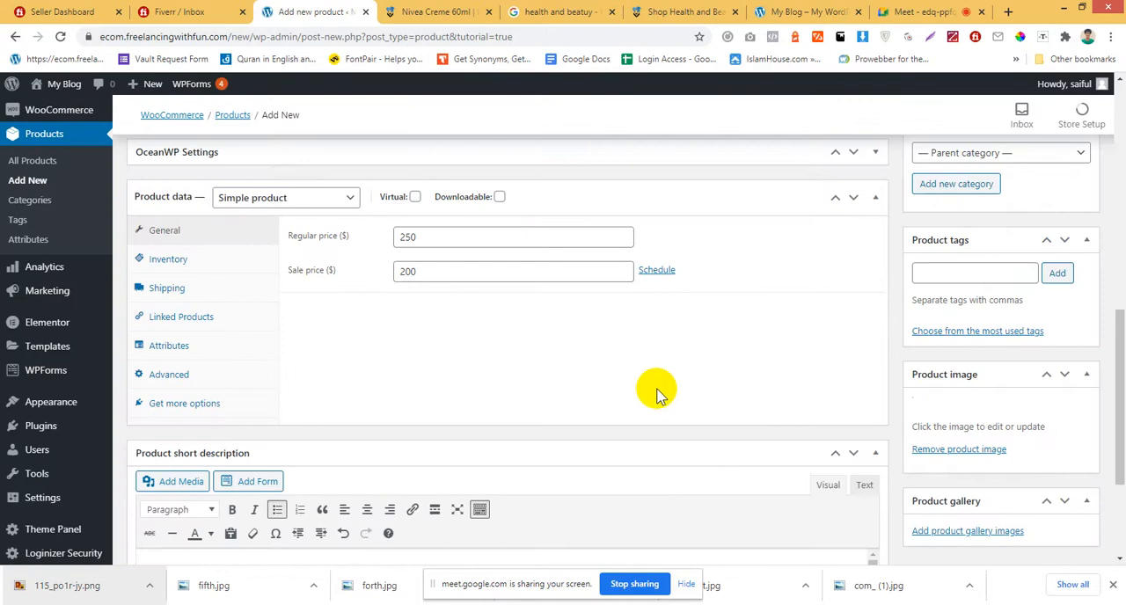
Look over the descriptions, prices and image of the Nivea Creme product and publish it.
{"action": "scroll", "coordinate": [993, 470], "scroll_direction": "up", "scroll_amount": 3}
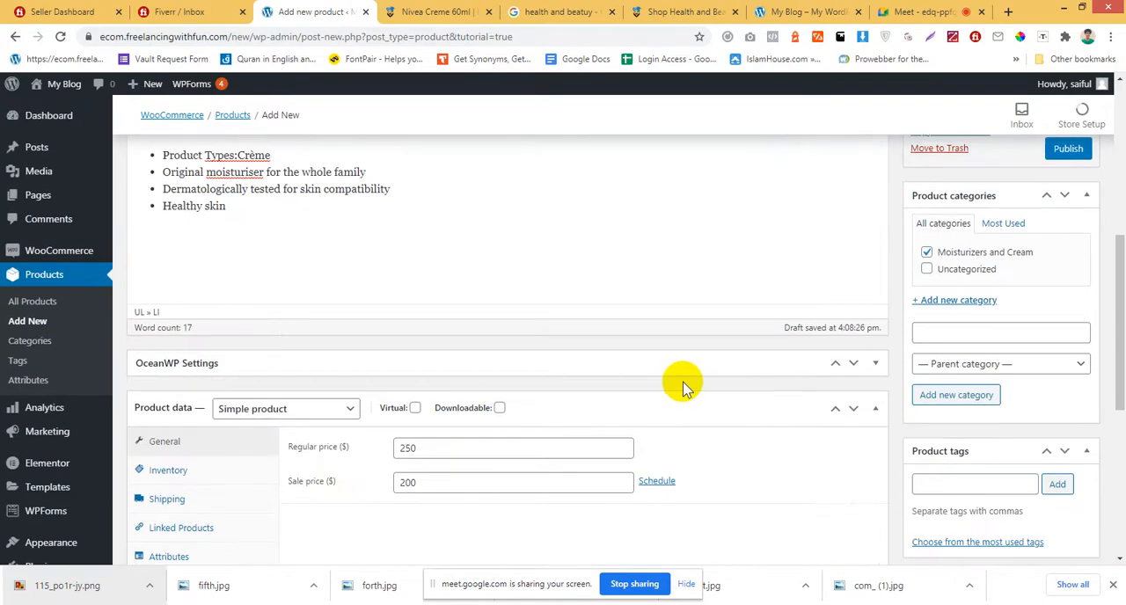
{"action": "scroll", "coordinate": [686, 387], "scroll_direction": "down", "scroll_amount": 3}
{"action": "scroll", "coordinate": [576, 424], "scroll_direction": "down", "scroll_amount": 3}
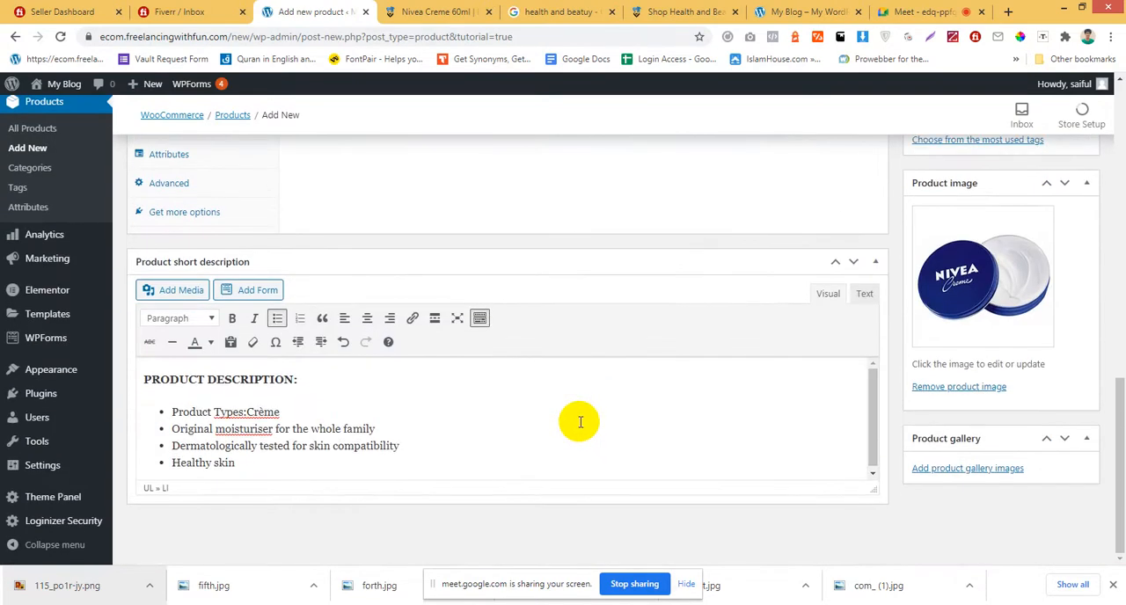
{"action": "scroll", "coordinate": [760, 286], "scroll_direction": "up", "scroll_amount": 5}
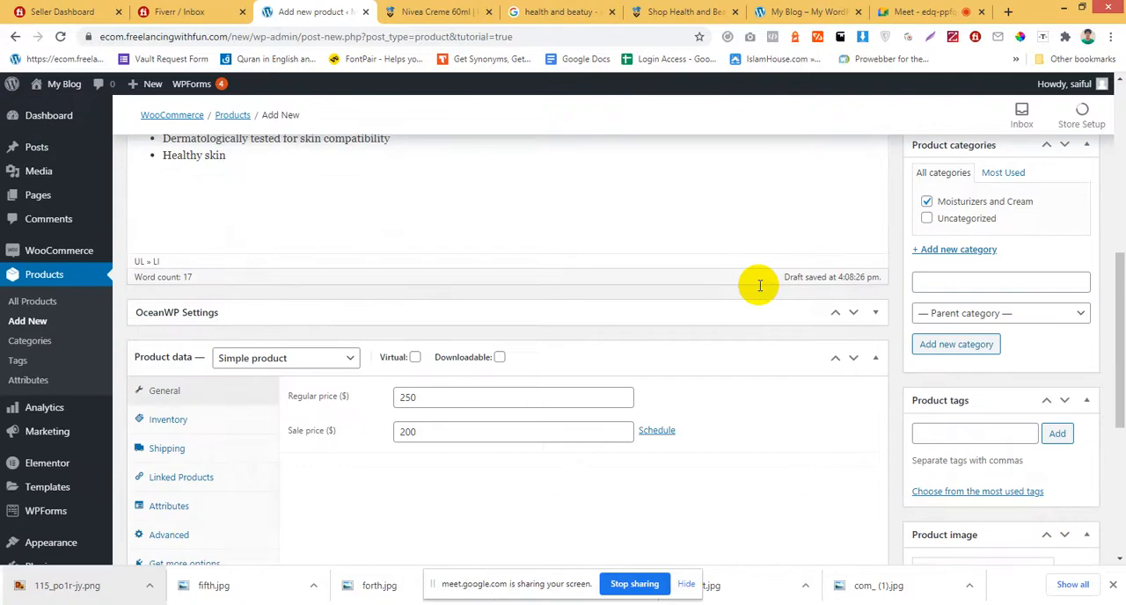
{"action": "scroll", "coordinate": [740, 303], "scroll_direction": "up", "scroll_amount": 2}
{"action": "left_click", "coordinate": [1068, 239]}
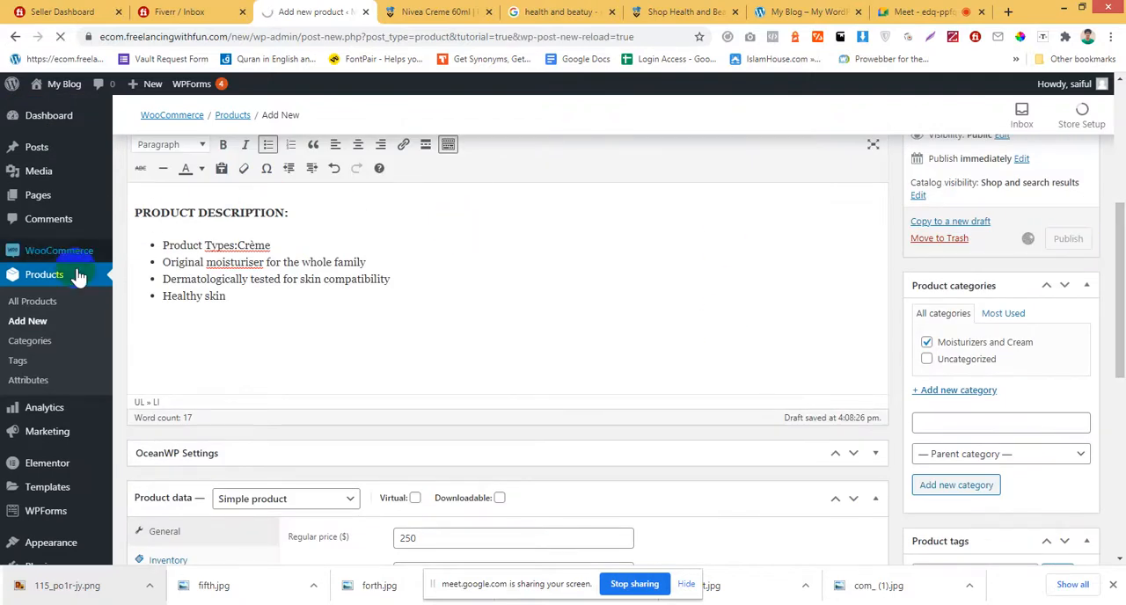
{"action": "left_click", "coordinate": [29, 307]}
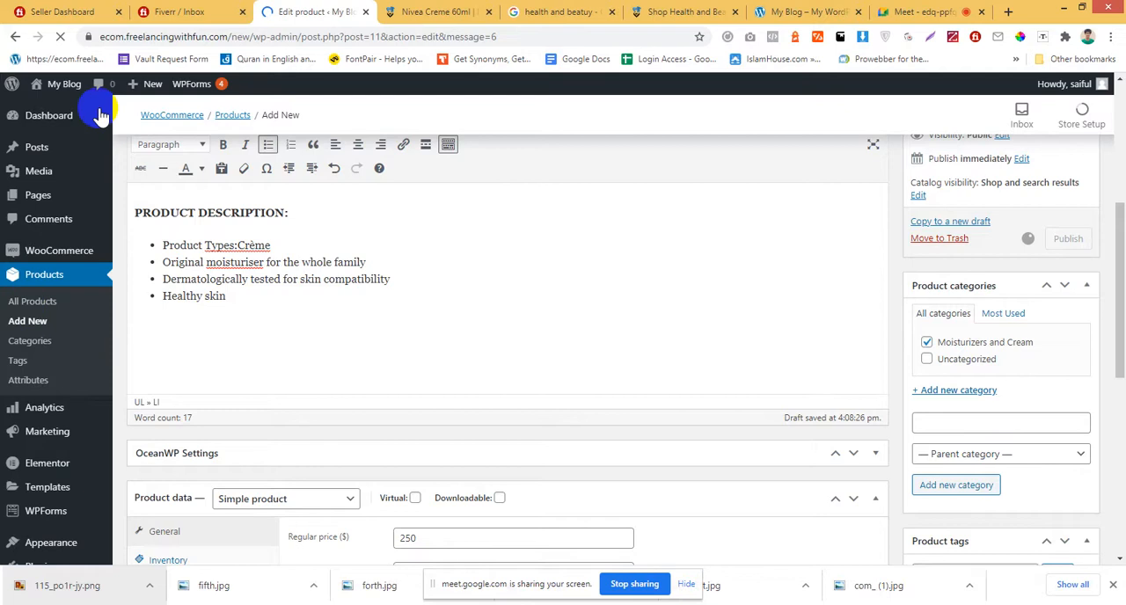
Bring up the visit options for the My Blog site.
{"action": "mouse_move", "coordinate": [79, 97]}
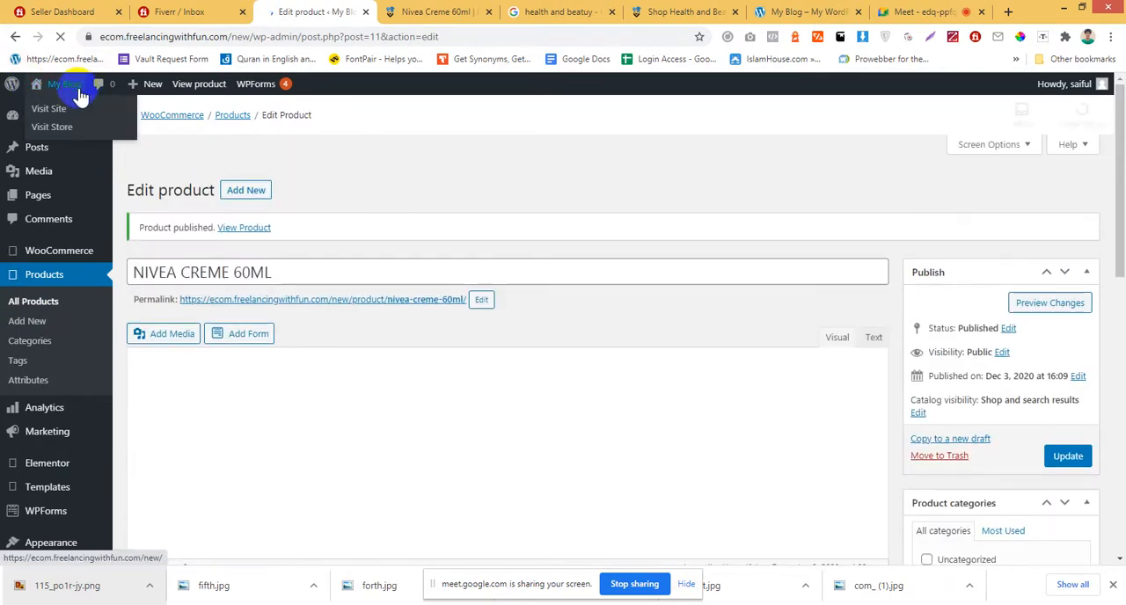
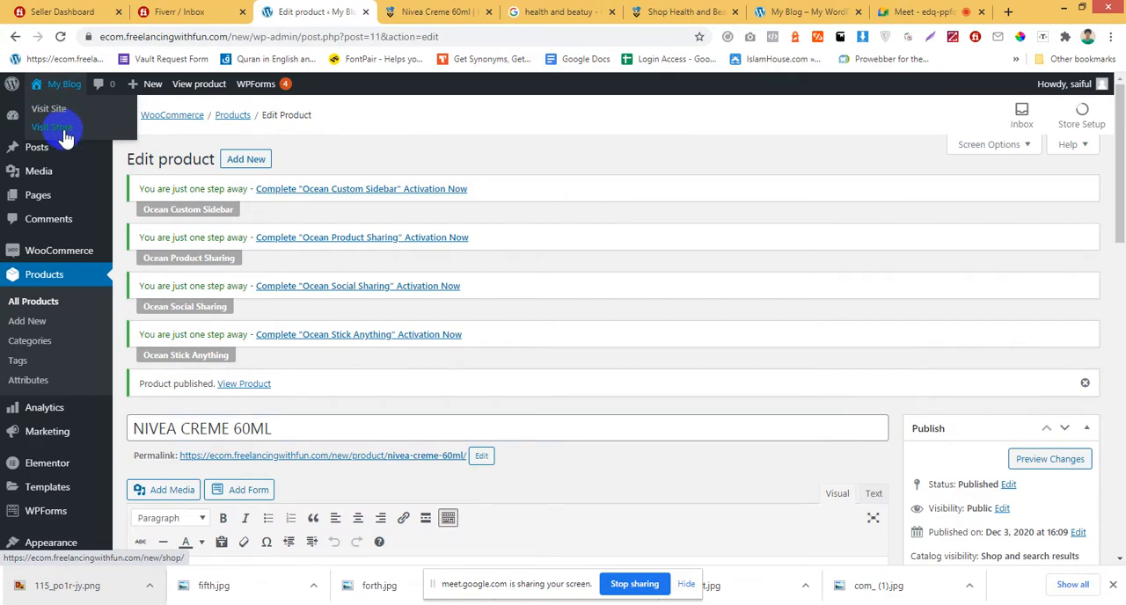
Visit the store's shop page and open the Nivea Creme 60ml product from it.
{"action": "left_click", "coordinate": [55, 127]}
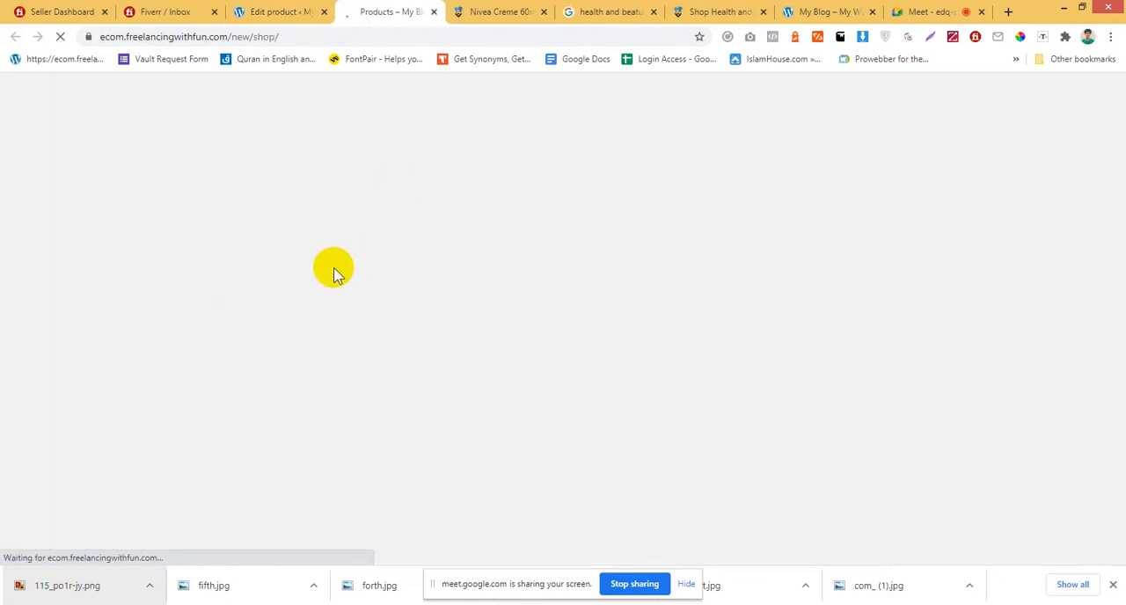
{"action": "scroll", "coordinate": [706, 402], "scroll_direction": "down", "scroll_amount": 2}
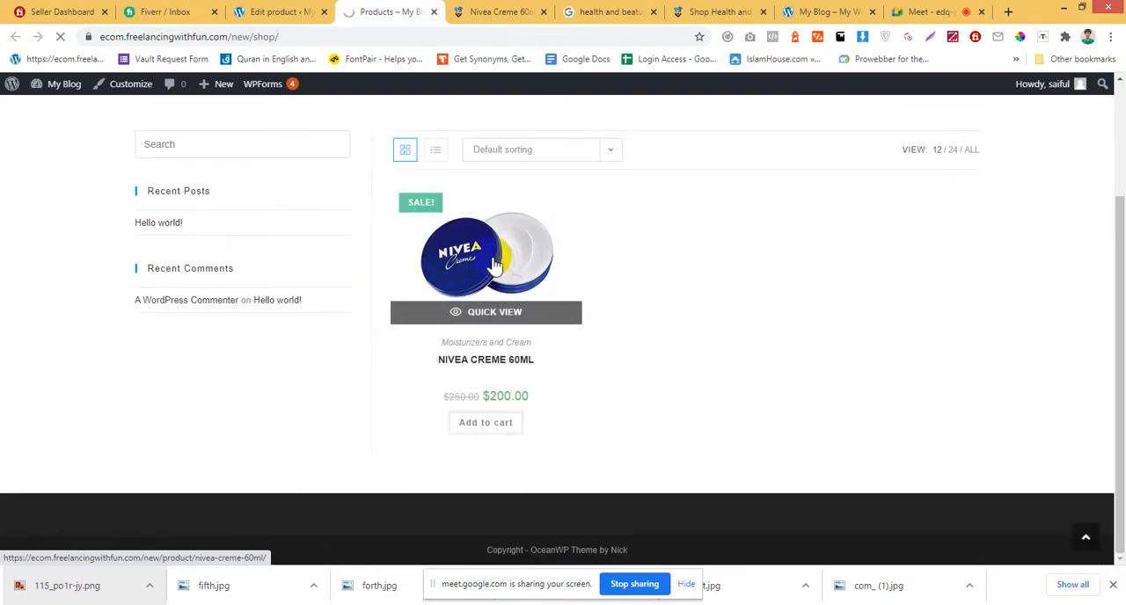
{"action": "left_click", "coordinate": [495, 264]}
{"action": "scroll", "coordinate": [746, 266], "scroll_direction": "down", "scroll_amount": 3}
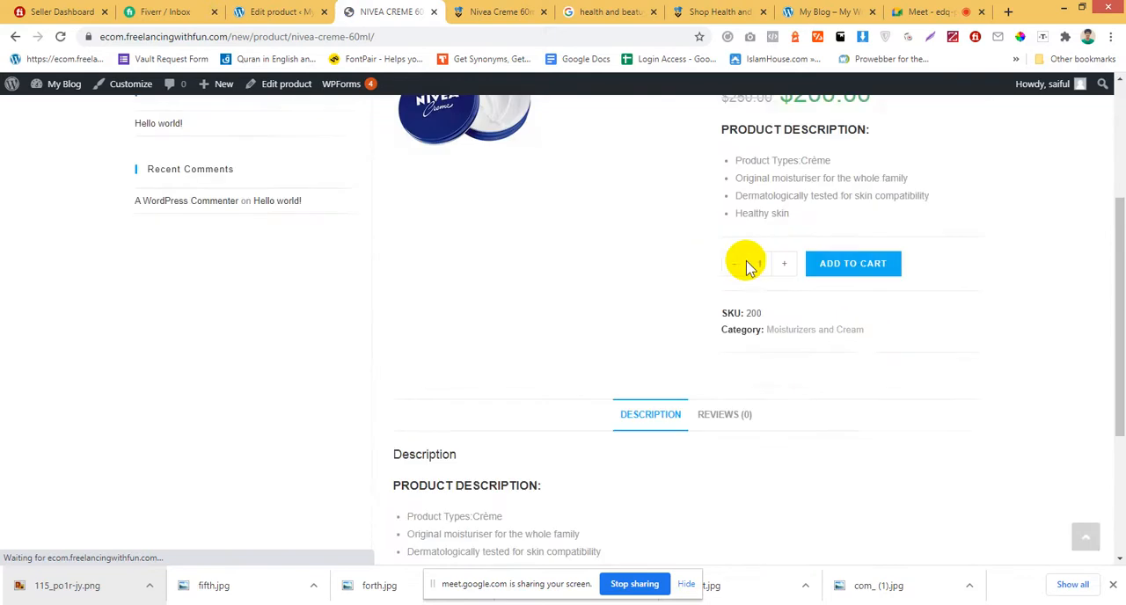
Review the prices, short description, SKU, category and full description on the Nivea Creme 60ml store page.
{"action": "scroll", "coordinate": [746, 267], "scroll_direction": "down", "scroll_amount": 2}
{"action": "scroll", "coordinate": [743, 229], "scroll_direction": "up", "scroll_amount": 4}
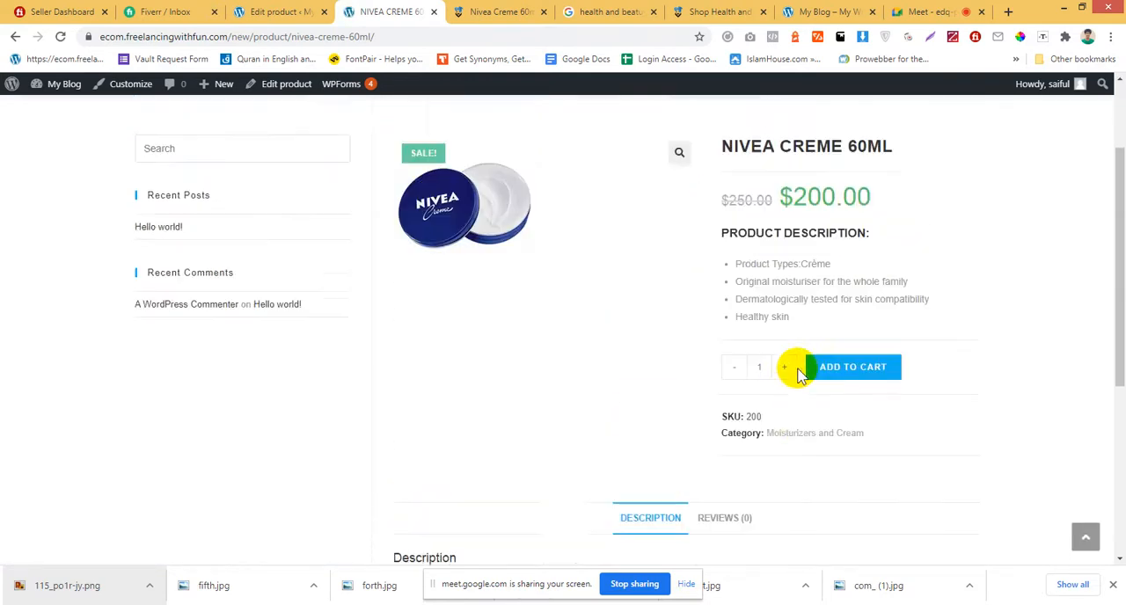
{"action": "scroll", "coordinate": [799, 376], "scroll_direction": "up", "scroll_amount": 1}
{"action": "left_click_drag", "start_coordinate": [774, 262], "coordinate": [913, 266]}
{"action": "left_click", "coordinate": [746, 267]}
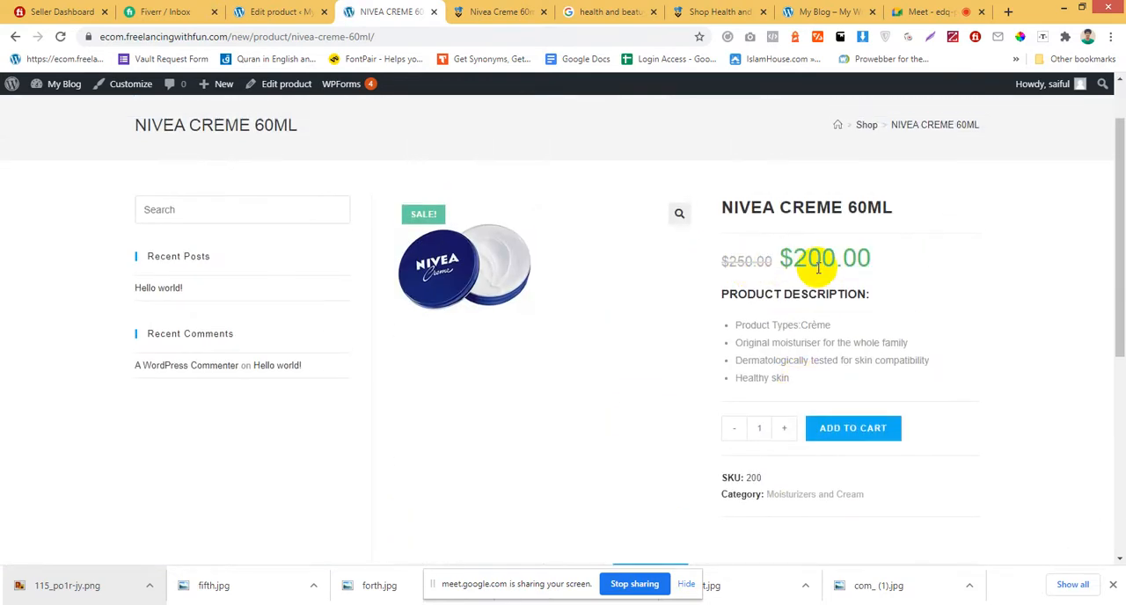
{"action": "left_click_drag", "start_coordinate": [780, 261], "coordinate": [928, 278]}
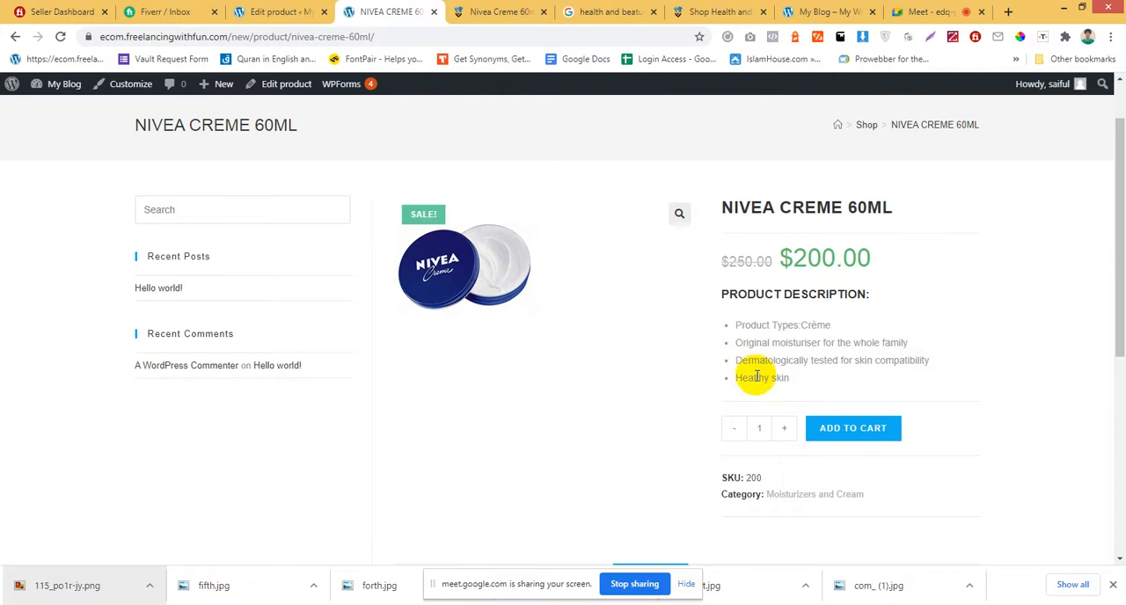
{"action": "scroll", "coordinate": [751, 377], "scroll_direction": "down", "scroll_amount": 1}
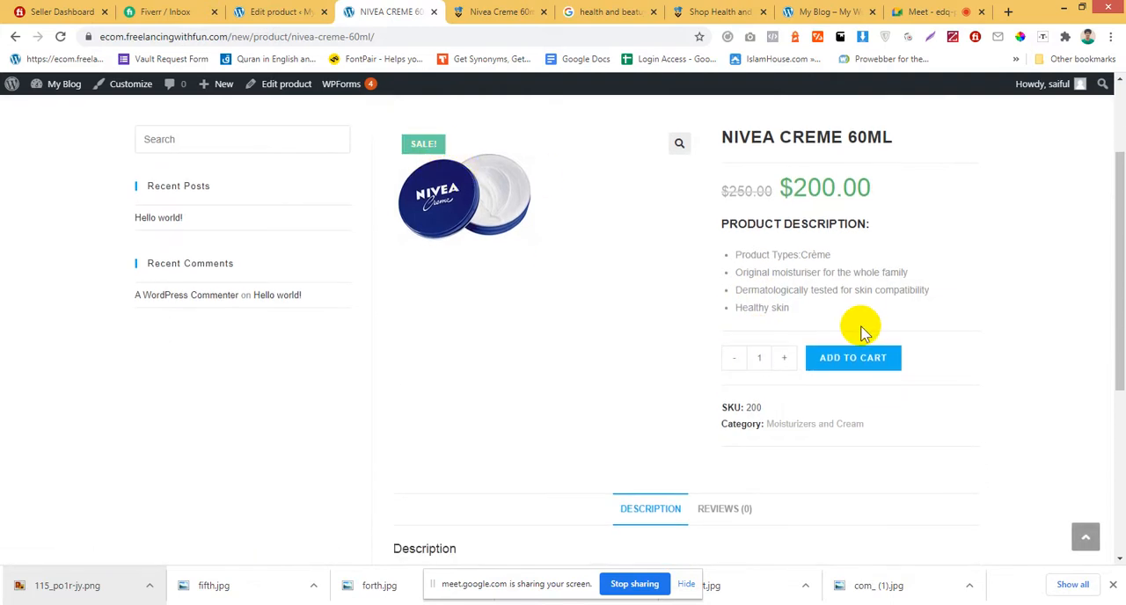
{"action": "scroll", "coordinate": [728, 324], "scroll_direction": "down", "scroll_amount": 5}
{"action": "scroll", "coordinate": [867, 370], "scroll_direction": "up", "scroll_amount": 5}
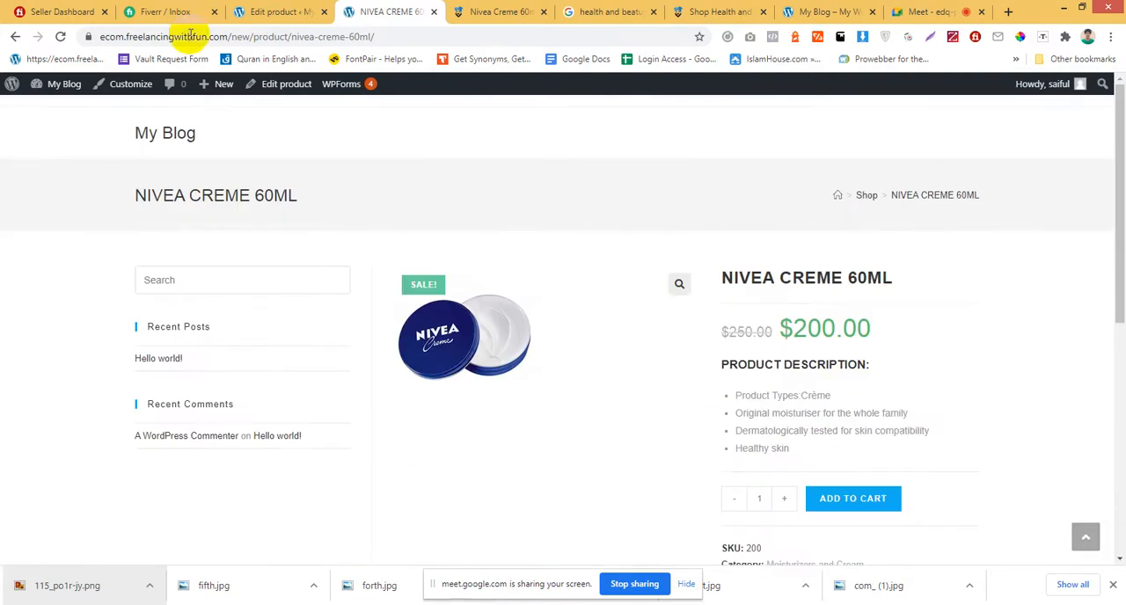
Return to the product editor of the Nivea Creme 60ml and start a new product.
{"action": "left_click", "coordinate": [275, 11]}
{"action": "left_click", "coordinate": [380, 7]}
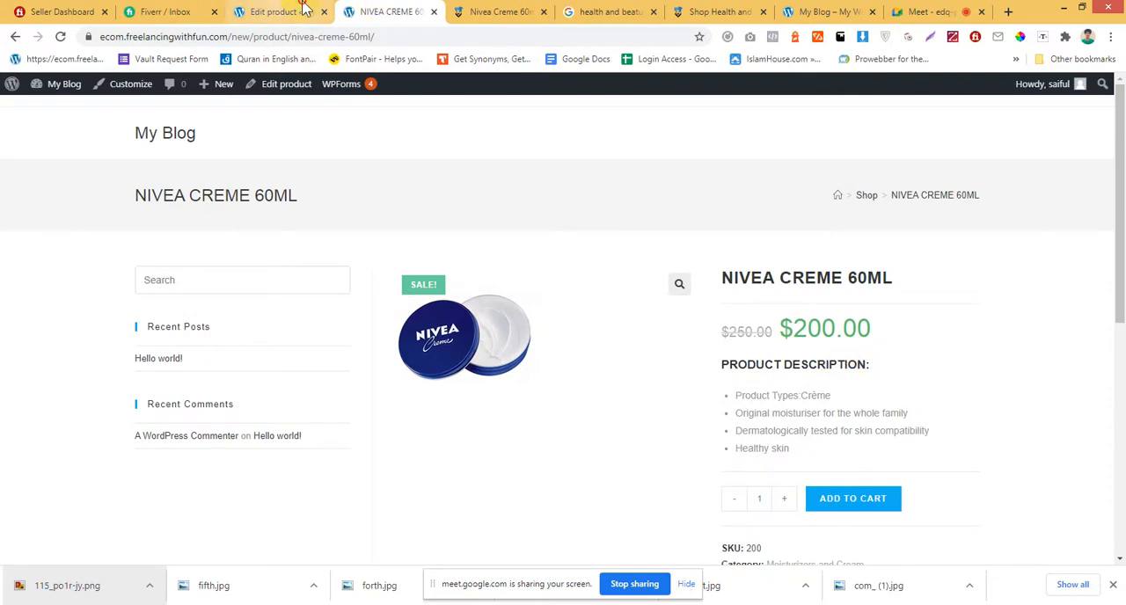
{"action": "left_click", "coordinate": [304, 9]}
{"action": "scroll", "coordinate": [443, 288], "scroll_direction": "down", "scroll_amount": 3}
{"action": "scroll", "coordinate": [442, 289], "scroll_direction": "up", "scroll_amount": 2}
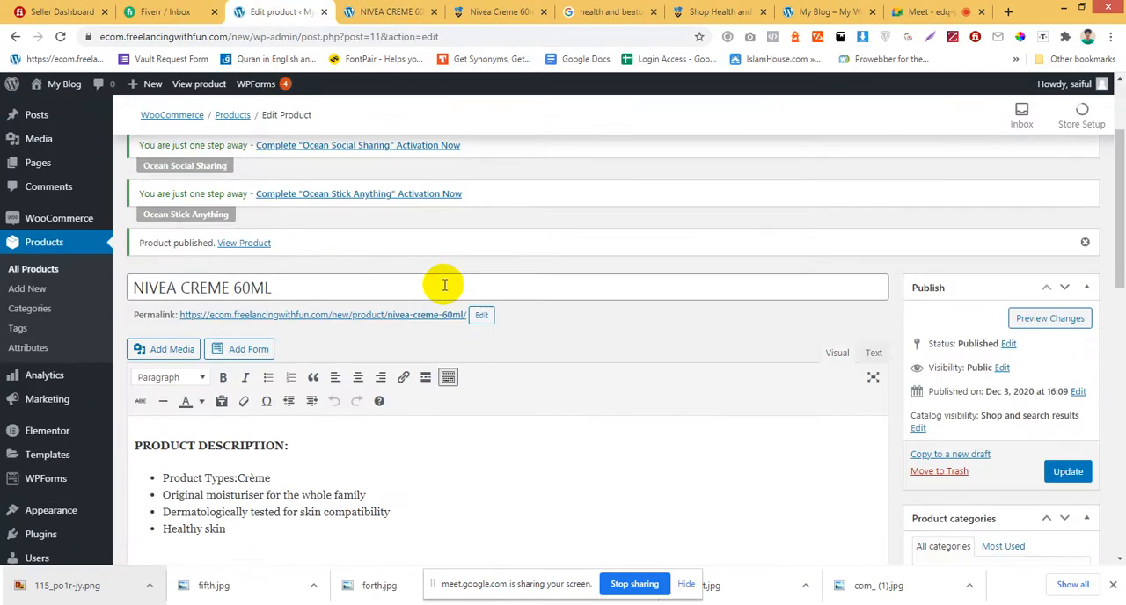
{"action": "left_click", "coordinate": [55, 271]}
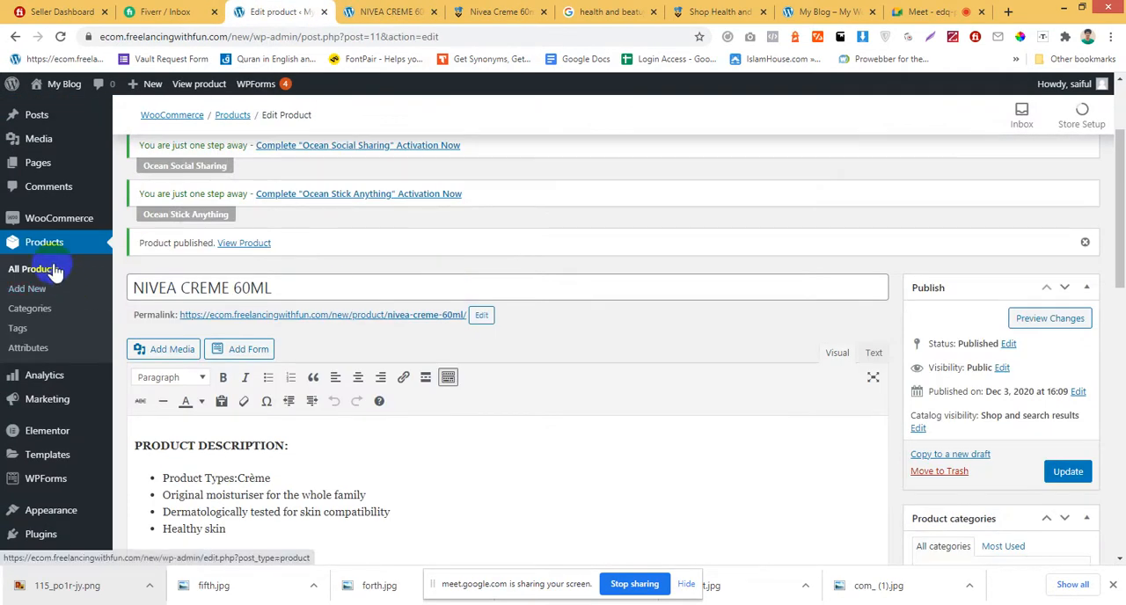
{"action": "scroll", "coordinate": [144, 347], "scroll_direction": "up", "scroll_amount": 2}
{"action": "left_click", "coordinate": [253, 160]}
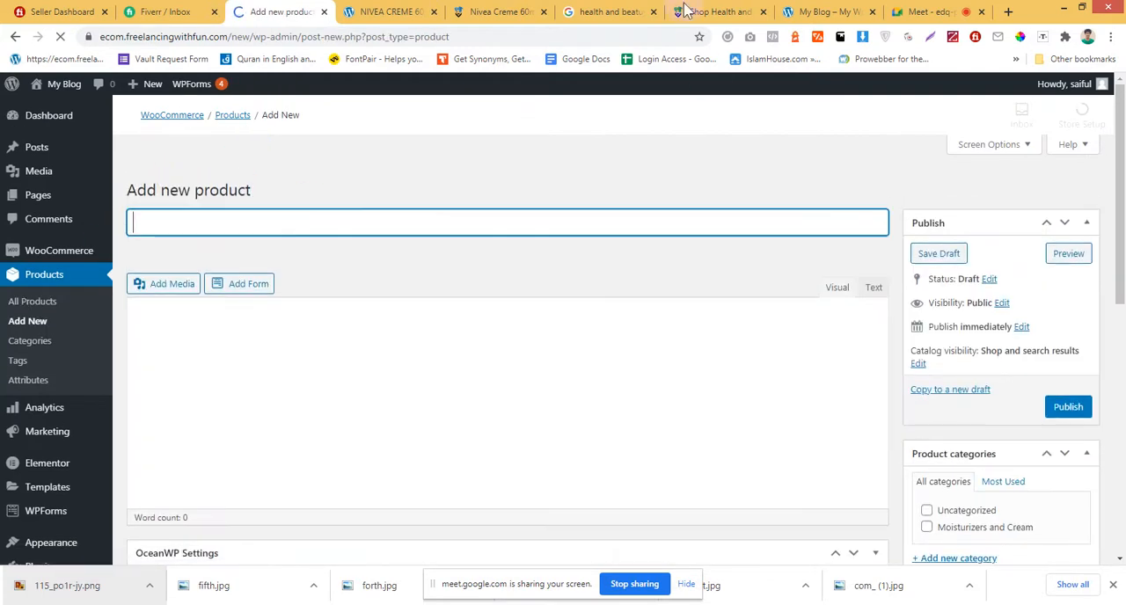
Go to Kablewala's Health & Beauty listing and open the Nivea Soft Jar Moisturising Cream 50ml product.
{"action": "left_click", "coordinate": [630, 10]}
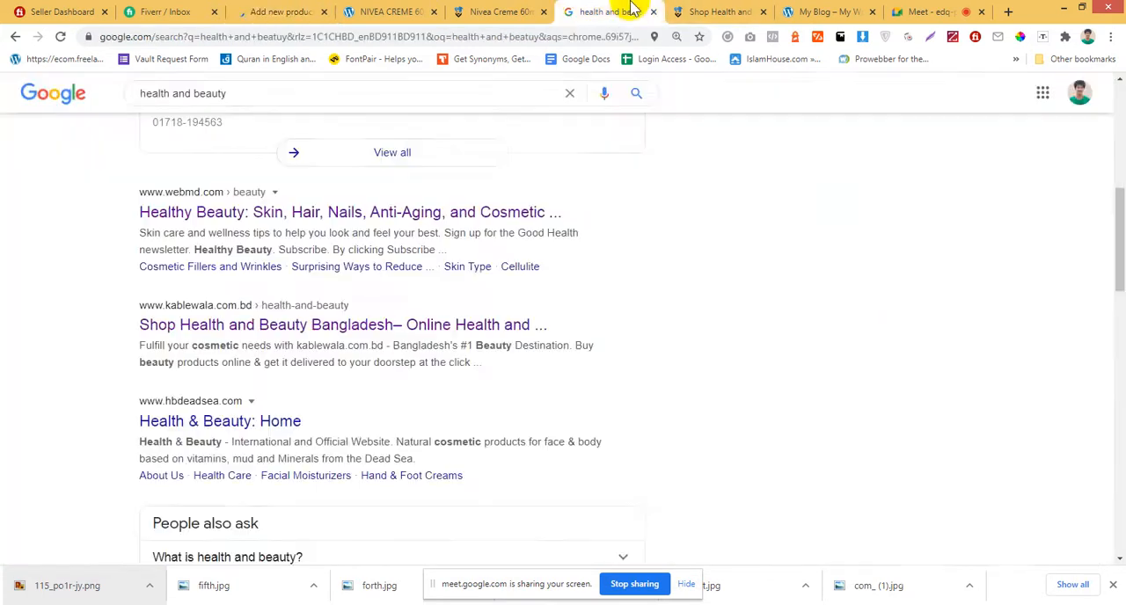
{"action": "scroll", "coordinate": [643, 199], "scroll_direction": "up", "scroll_amount": 3}
{"action": "left_click", "coordinate": [698, 9]}
{"action": "scroll", "coordinate": [610, 331], "scroll_direction": "up", "scroll_amount": 3}
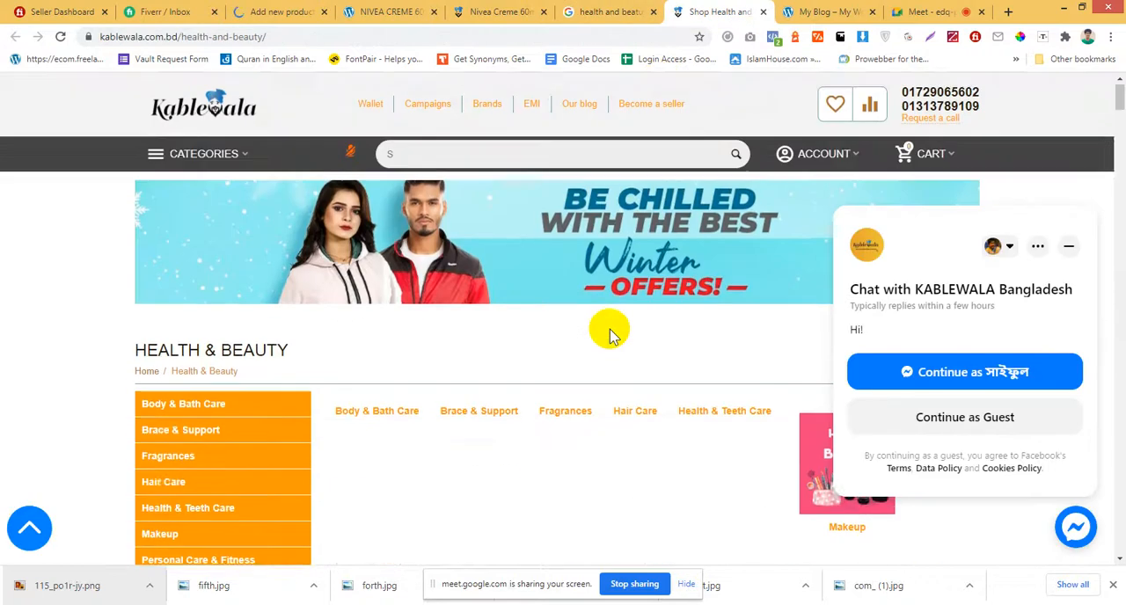
{"action": "scroll", "coordinate": [610, 330], "scroll_direction": "down", "scroll_amount": 4}
{"action": "scroll", "coordinate": [612, 337], "scroll_direction": "down", "scroll_amount": 2}
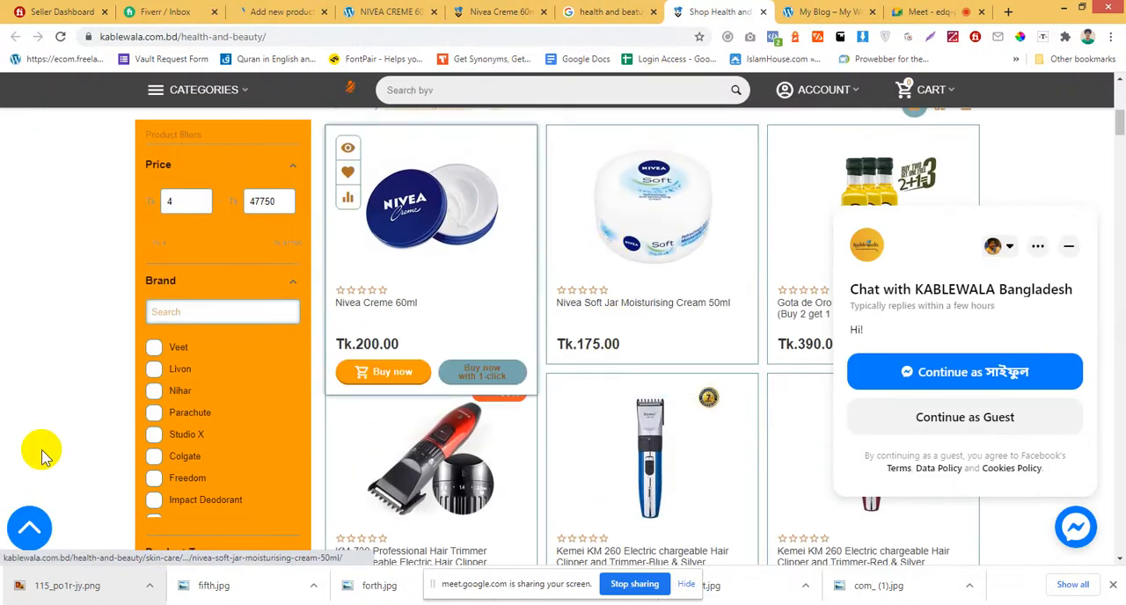
{"action": "left_click", "coordinate": [609, 251]}
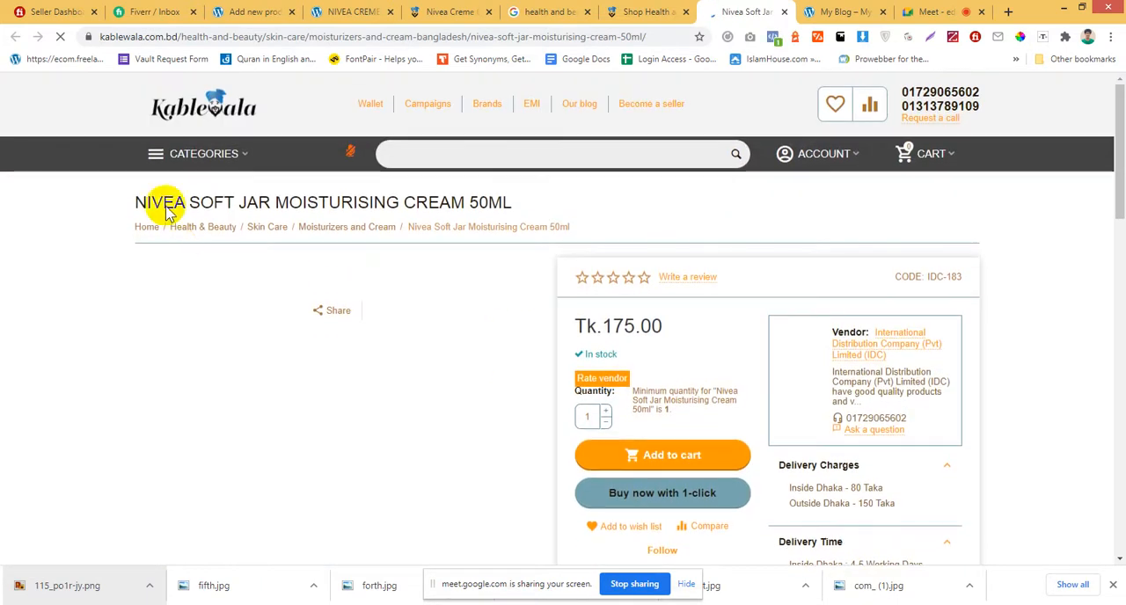
Copy the reference product's title, NIVEA SOFT JAR MOISTURISING CREAM 50ML, into the new product's name.
{"action": "left_click_drag", "start_coordinate": [137, 200], "coordinate": [522, 212]}
{"action": "key", "text": "ctrl+c"}
{"action": "left_click", "coordinate": [342, 12]}
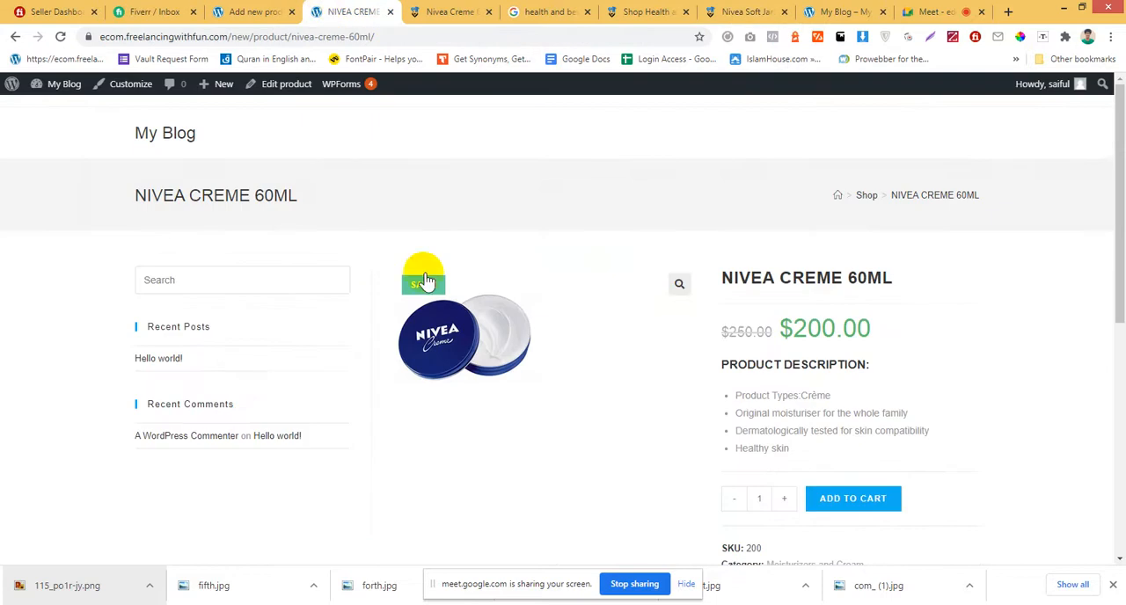
{"action": "left_click", "coordinate": [256, 12]}
{"action": "left_click_drag", "start_coordinate": [743, 11], "coordinate": [352, 12]}
{"action": "left_click", "coordinate": [255, 11]}
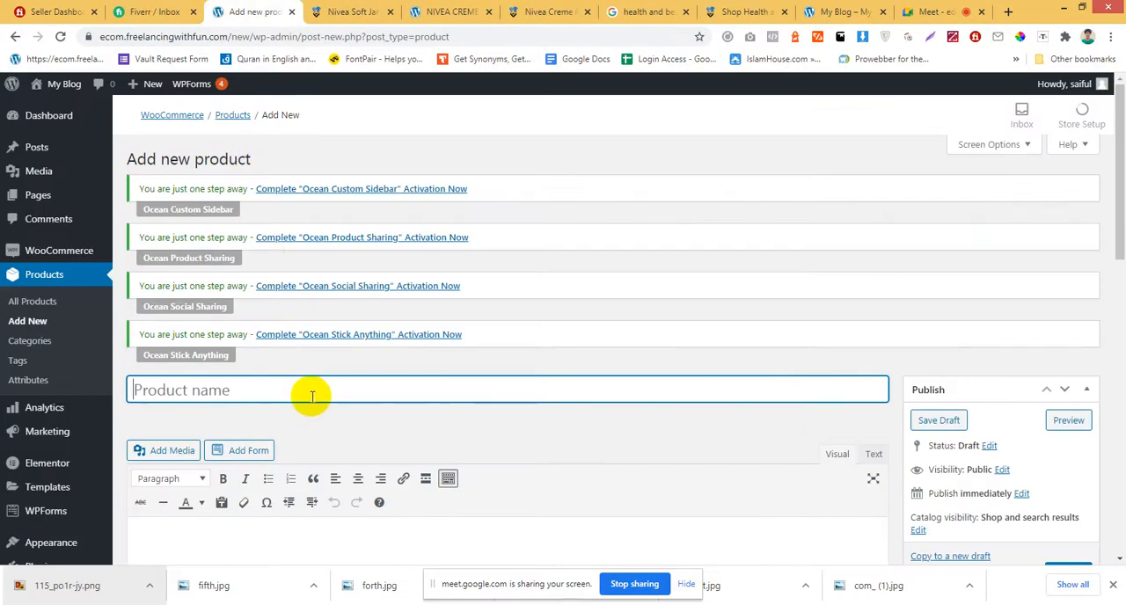
{"action": "key", "text": "ctrl+v"}
Save the Nivea Soft jar image from the reference product page as a PNG file.
{"action": "left_click", "coordinate": [370, 7]}
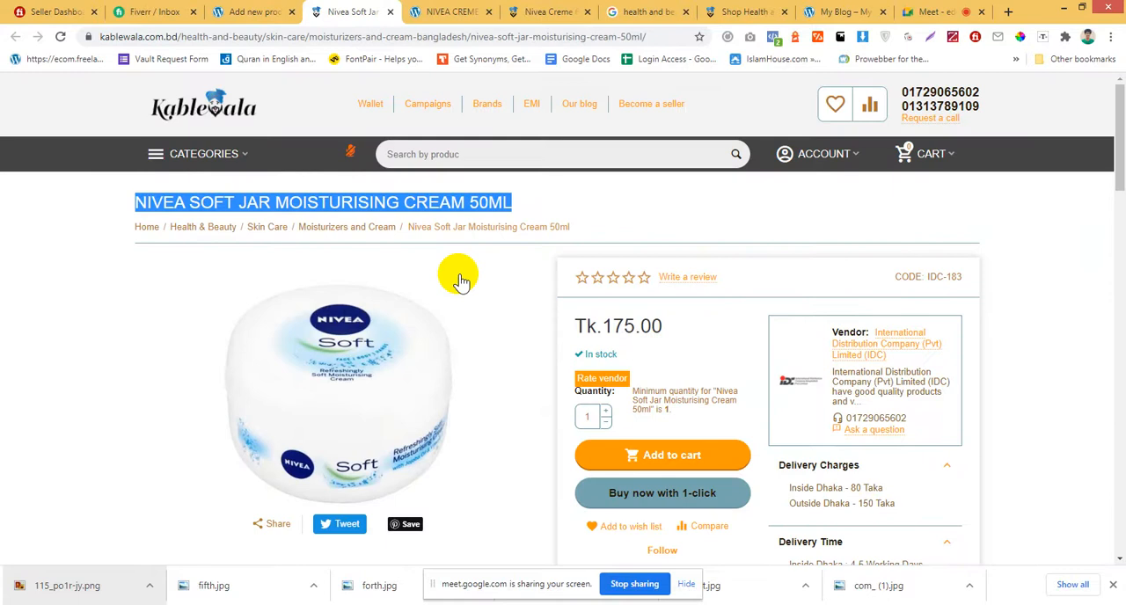
{"action": "left_click", "coordinate": [623, 231]}
{"action": "scroll", "coordinate": [409, 290], "scroll_direction": "down", "scroll_amount": 3}
{"action": "right_click", "coordinate": [368, 266]}
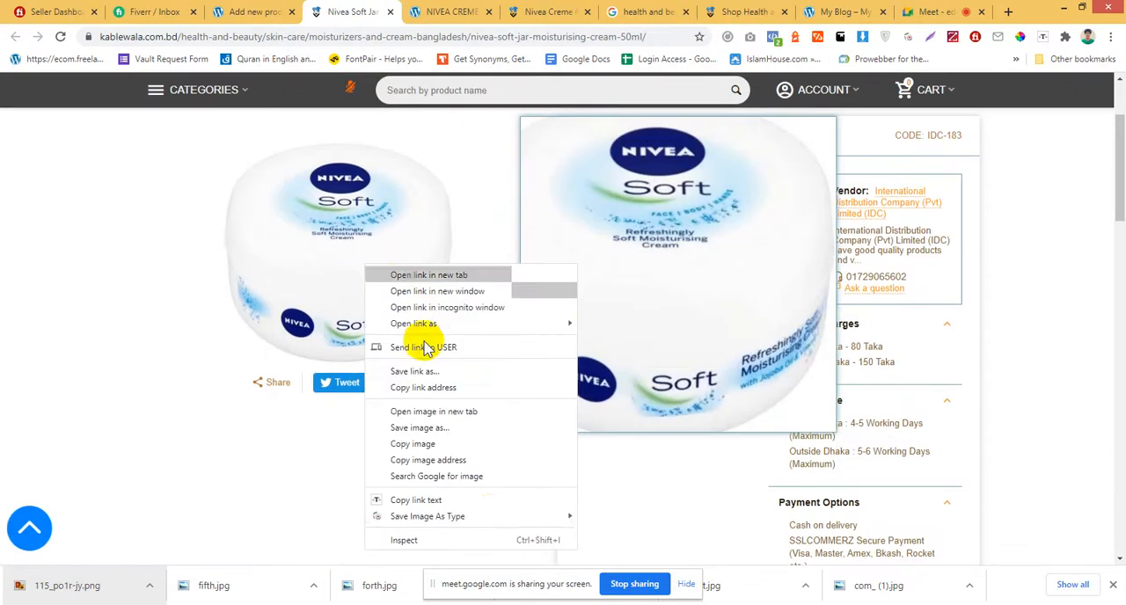
{"action": "mouse_move", "coordinate": [484, 519]}
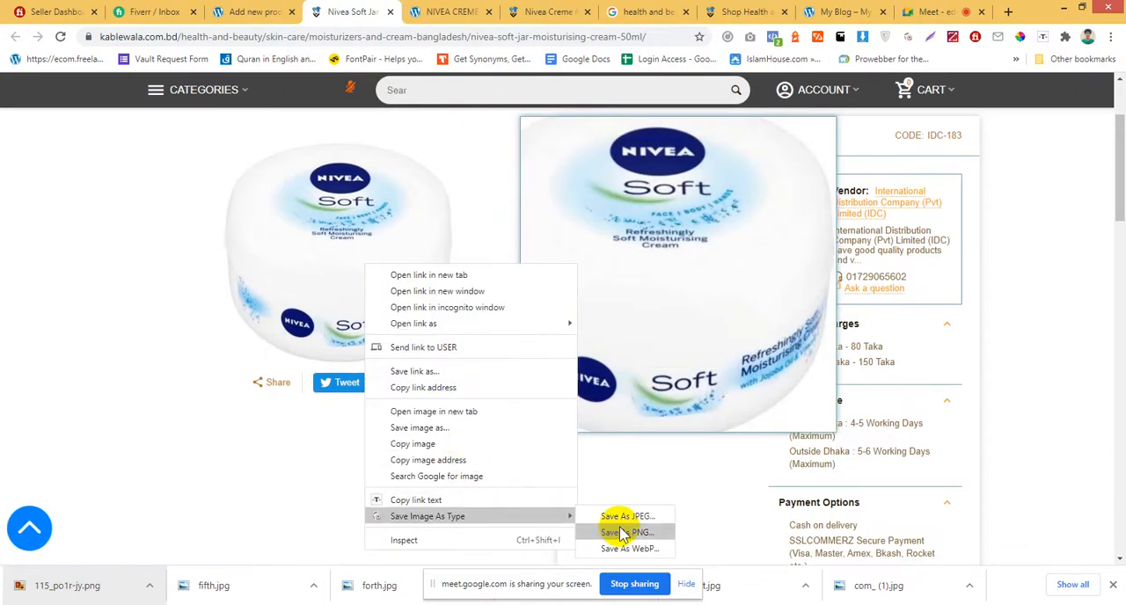
{"action": "left_click", "coordinate": [623, 533]}
{"action": "scroll", "coordinate": [576, 299], "scroll_direction": "up", "scroll_amount": 1}
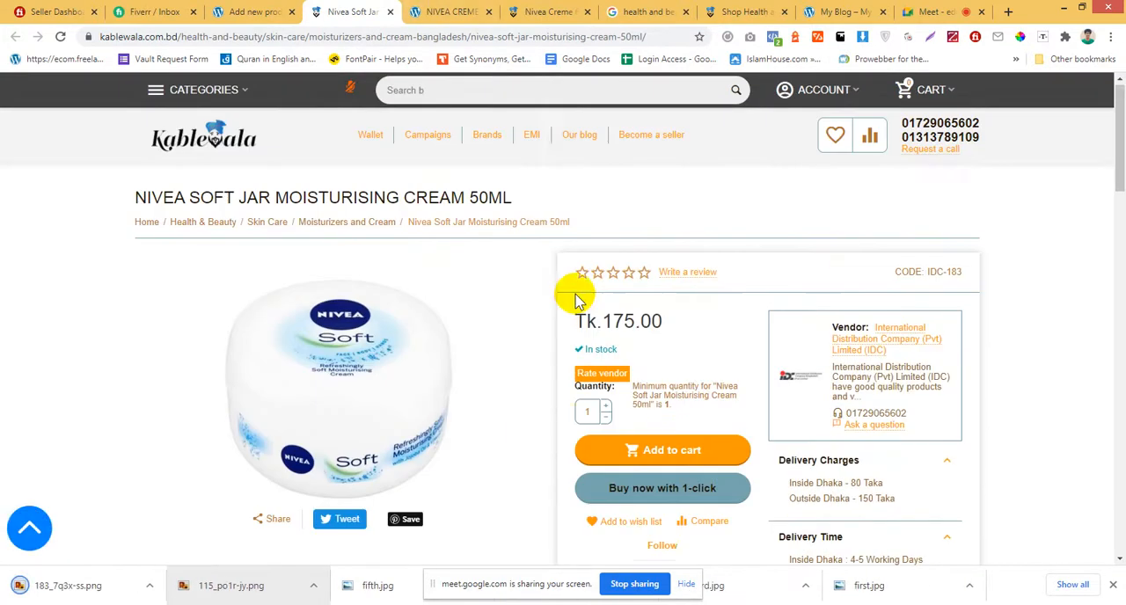
Copy the reference page's full PRODUCT DESCRIPTION section with its bullet list into the new product's main description.
{"action": "left_click", "coordinate": [284, 11]}
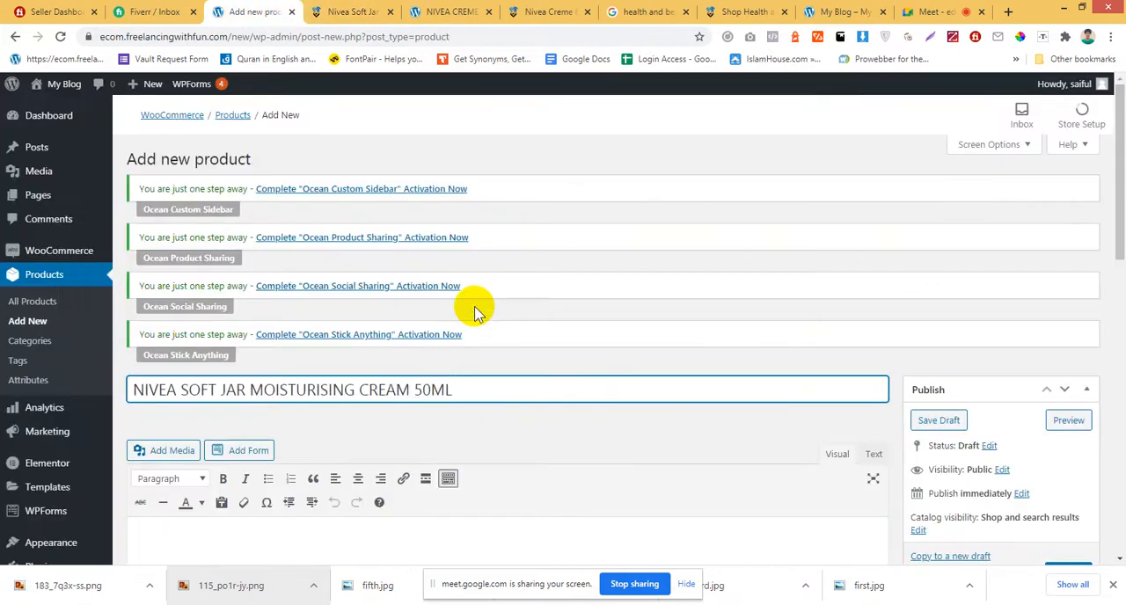
{"action": "scroll", "coordinate": [477, 302], "scroll_direction": "down", "scroll_amount": 2}
{"action": "left_click", "coordinate": [395, 438]}
{"action": "scroll", "coordinate": [395, 437], "scroll_direction": "down", "scroll_amount": 2}
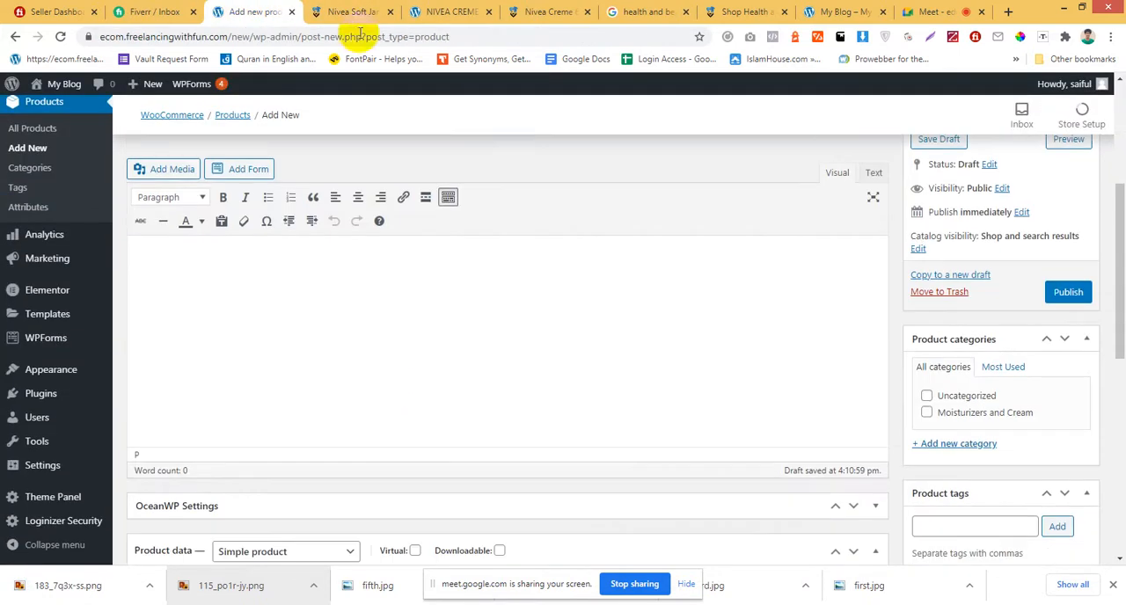
{"action": "scroll", "coordinate": [460, 358], "scroll_direction": "up", "scroll_amount": 2}
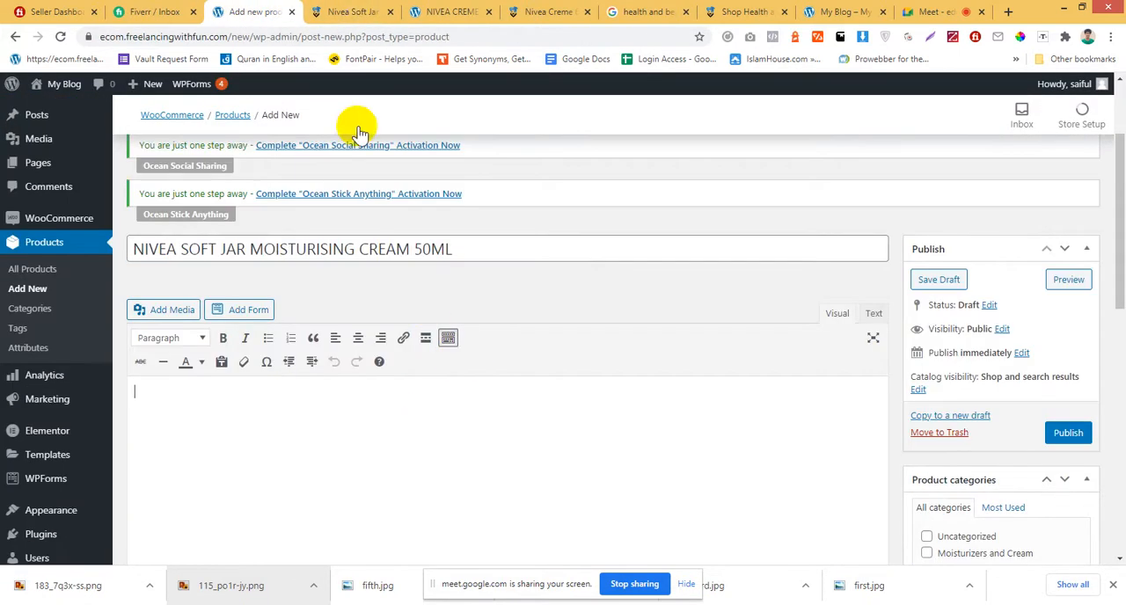
{"action": "left_click", "coordinate": [375, 11]}
{"action": "scroll", "coordinate": [485, 268], "scroll_direction": "down", "scroll_amount": 10}
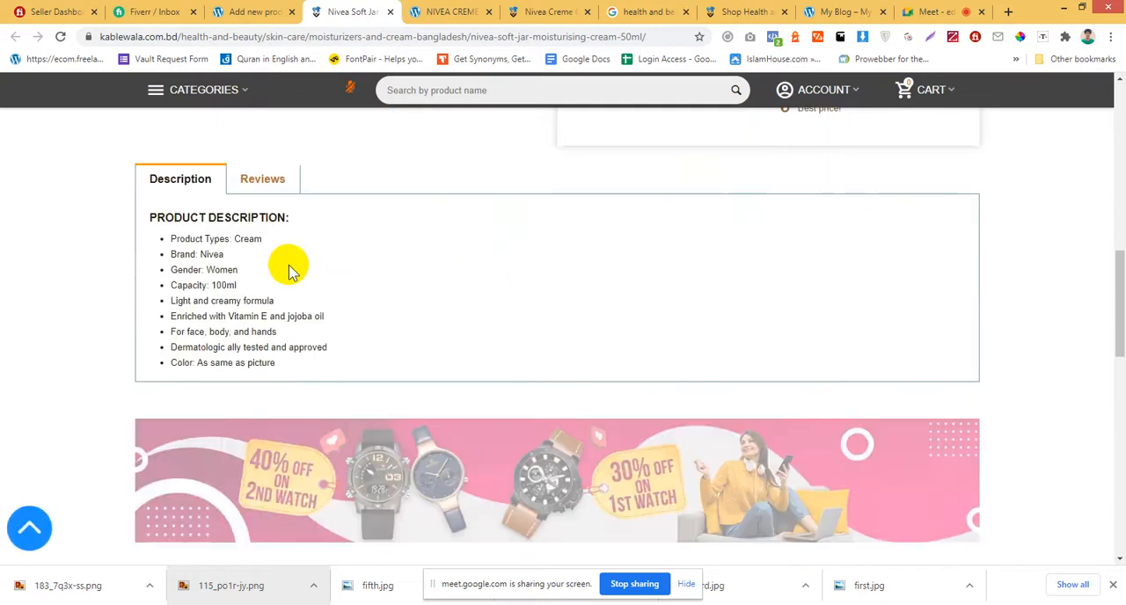
{"action": "left_click_drag", "start_coordinate": [133, 219], "coordinate": [304, 368]}
{"action": "key", "text": "ctrl+c"}
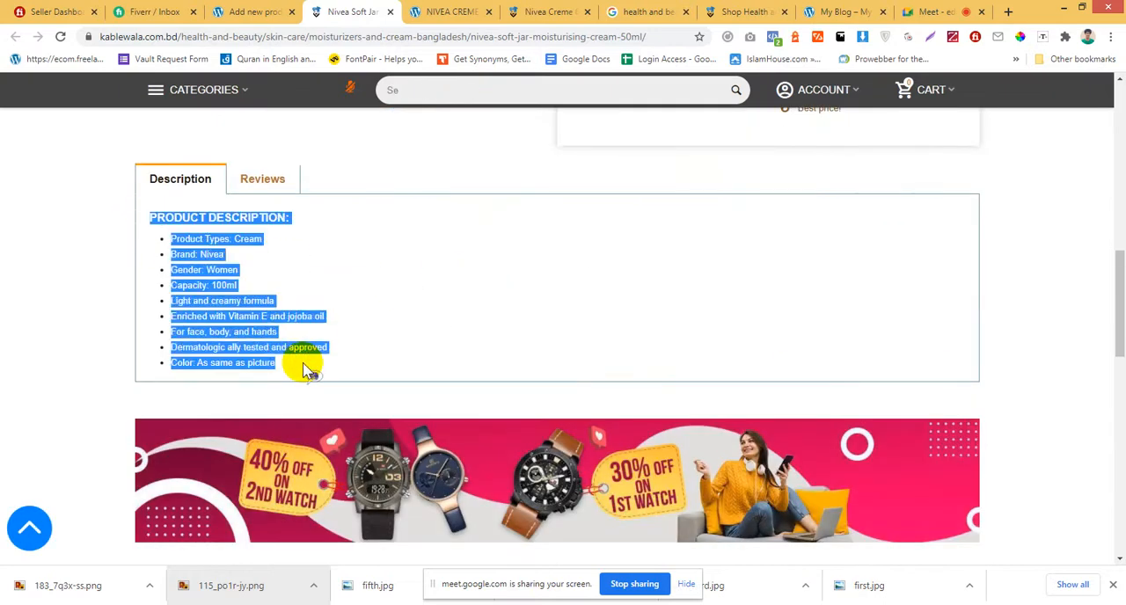
{"action": "left_click", "coordinate": [300, 11]}
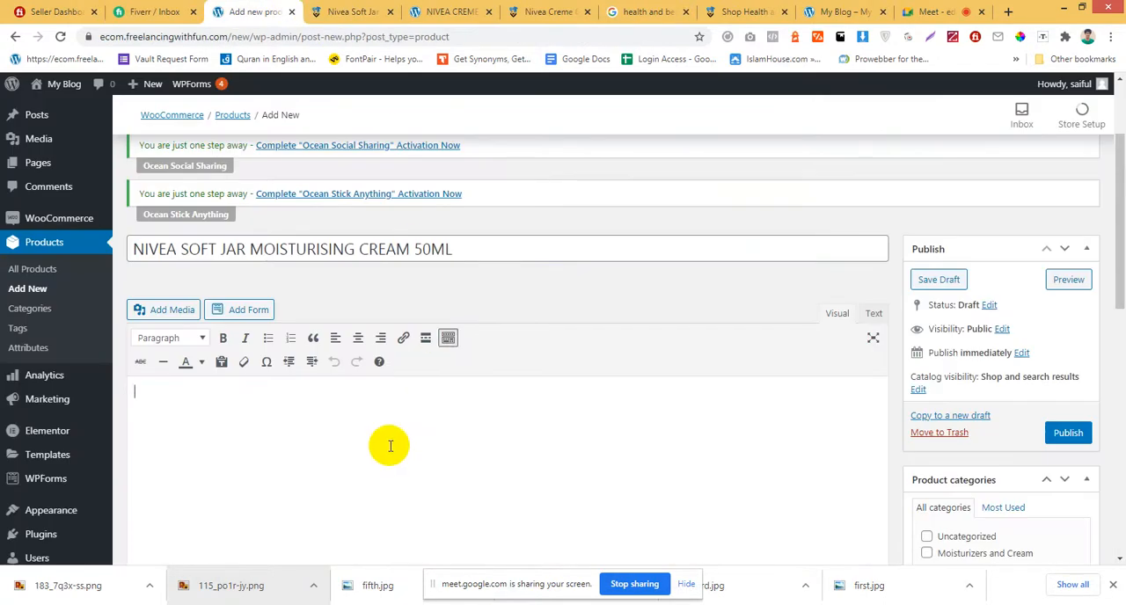
{"action": "key", "text": "ctrl+v"}
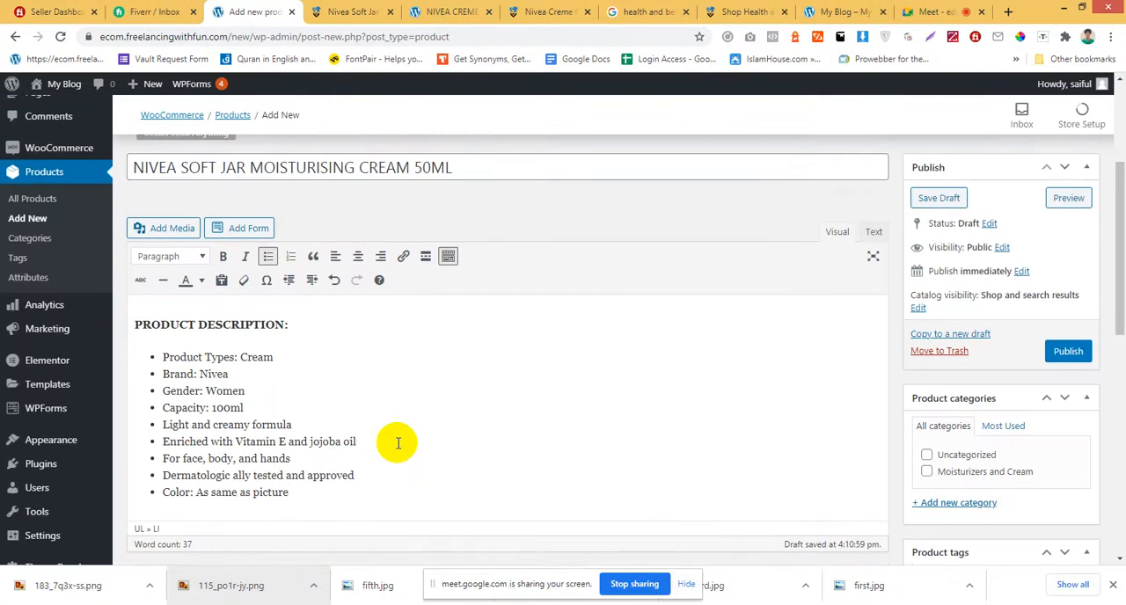
Assign the new product to the Moisturizers and Cream category and set its regular price to 200.
{"action": "left_click", "coordinate": [928, 473]}
{"action": "scroll", "coordinate": [604, 428], "scroll_direction": "down", "scroll_amount": 3}
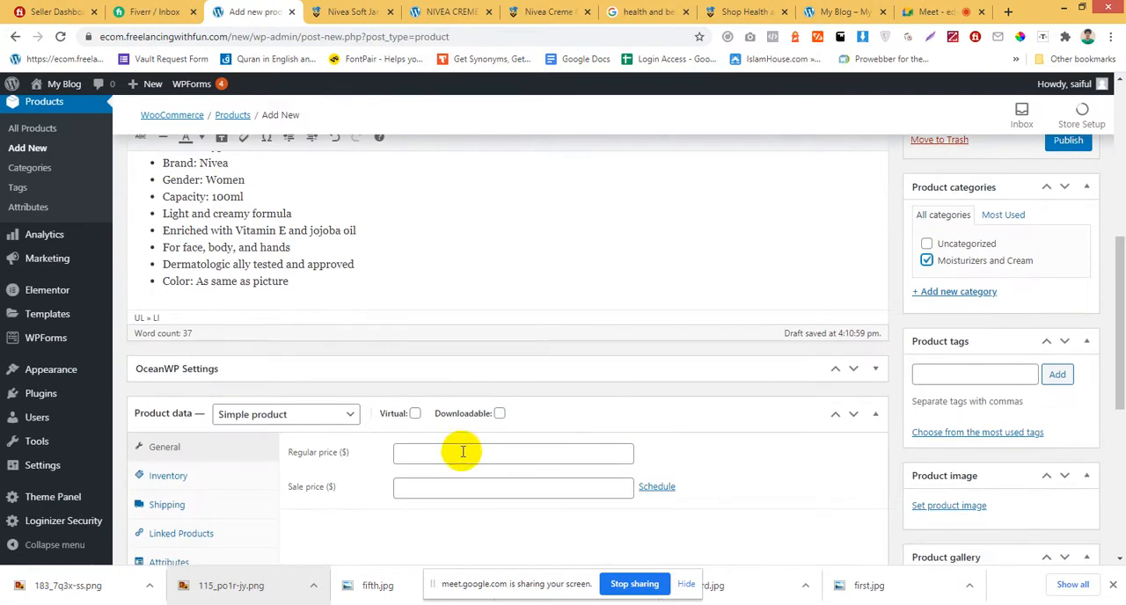
{"action": "scroll", "coordinate": [412, 385], "scroll_direction": "down", "scroll_amount": 1}
{"action": "left_click", "coordinate": [413, 378]}
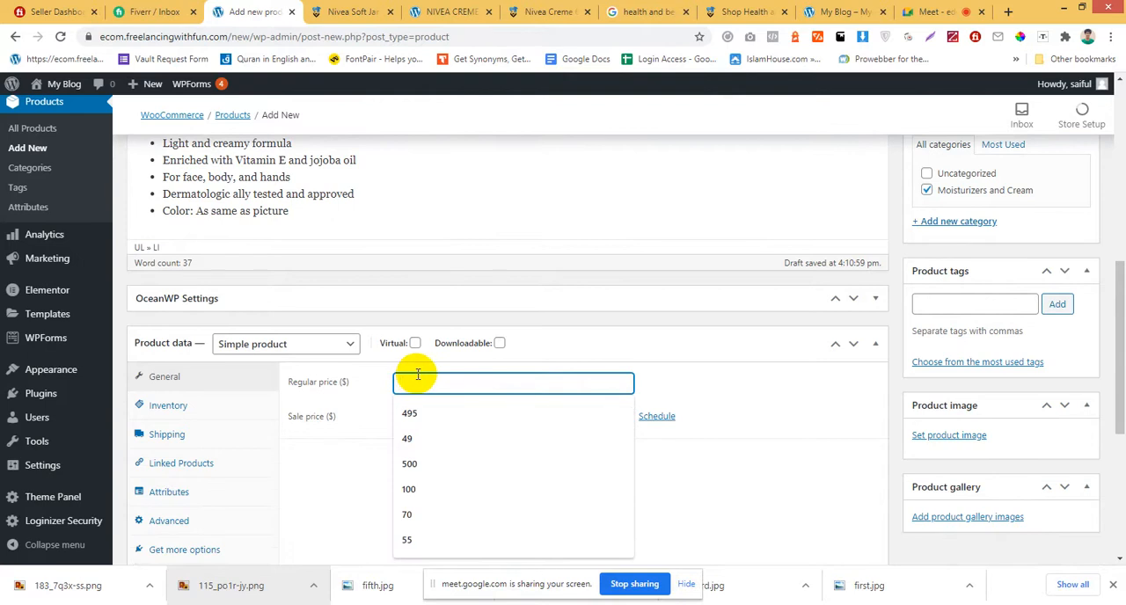
{"action": "type", "text": "200"}
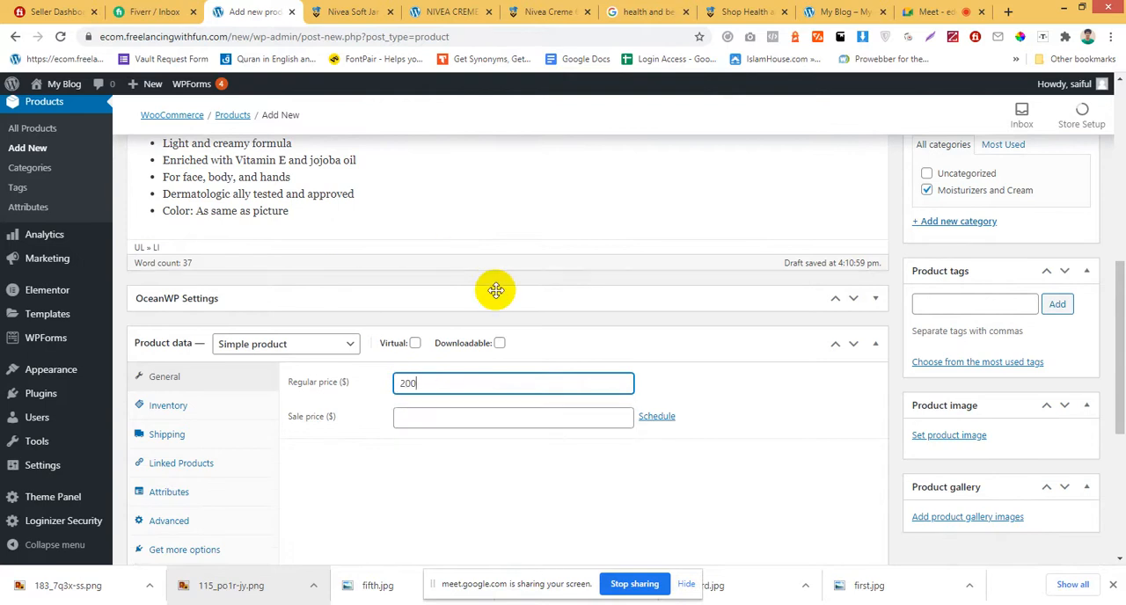
{"action": "left_click", "coordinate": [688, 407]}
{"action": "scroll", "coordinate": [455, 447], "scroll_direction": "down", "scroll_amount": 2}
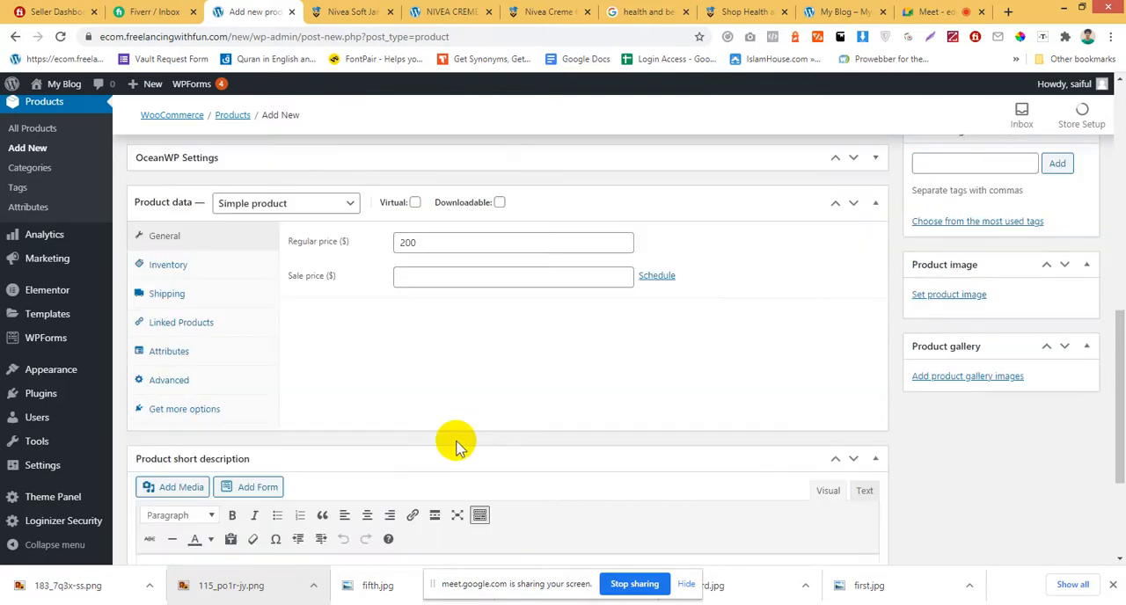
Set the product's SKU to 100 in its inventory settings.
{"action": "left_click", "coordinate": [166, 261]}
{"action": "left_click", "coordinate": [415, 243]}
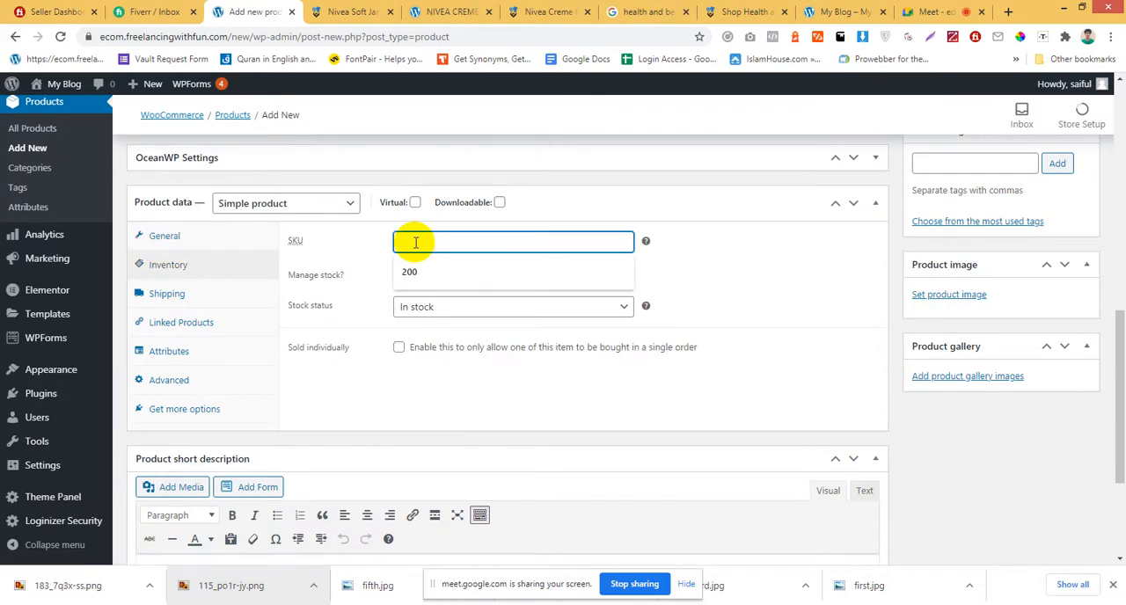
{"action": "type", "text": "100"}
{"action": "scroll", "coordinate": [737, 291], "scroll_direction": "down", "scroll_amount": 3}
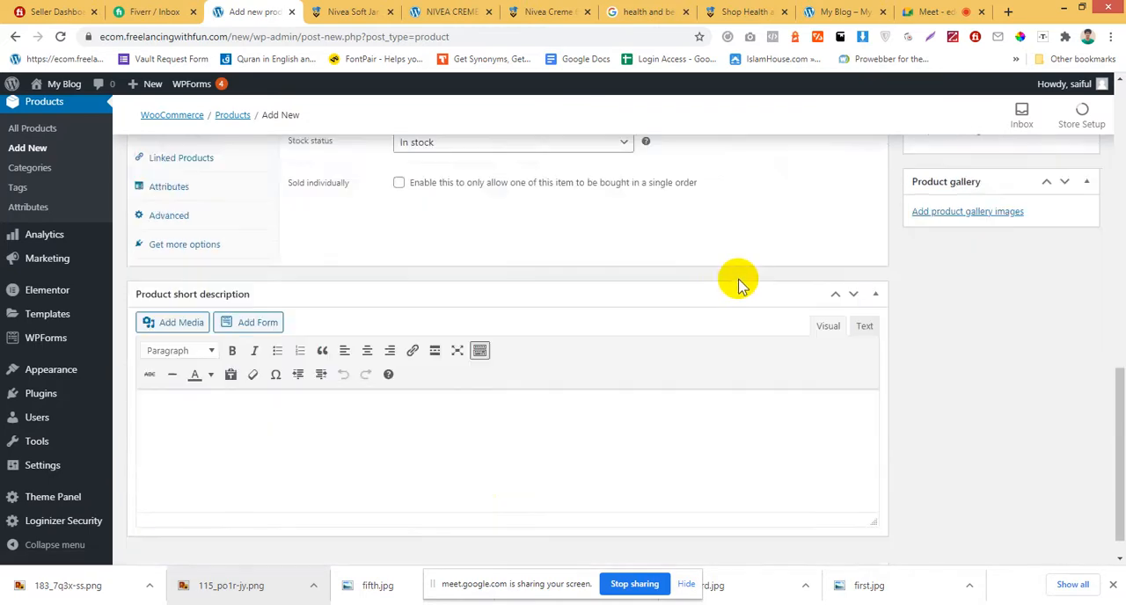
Paste the copied description into the product's short description and upload 183_7q3x-ss.png as its product image.
{"action": "left_click", "coordinate": [421, 410]}
{"action": "type", "text": "PRODUCT DESCRIPTION: Product Types: Cream Brand: Nivea Gender: Women Capacity: 100ml Light and creamy formula Enriched with Vitamin E and Jojoba oil For face, body, and hands Dermatologically tested and approved Color: As same as picture"}
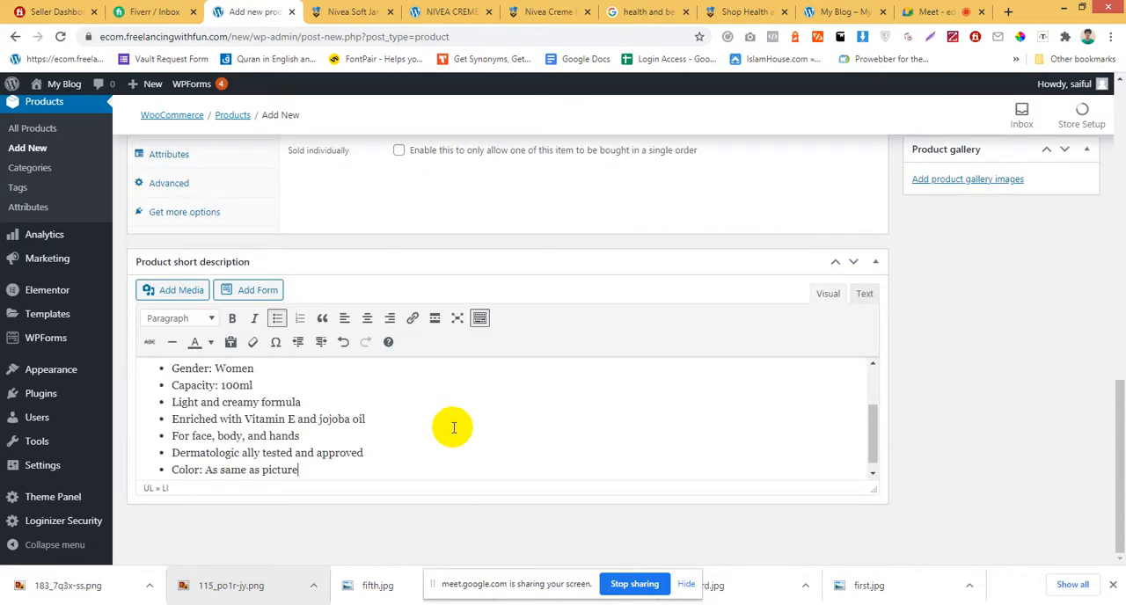
{"action": "scroll", "coordinate": [462, 429], "scroll_direction": "up", "scroll_amount": 3}
{"action": "scroll", "coordinate": [461, 429], "scroll_direction": "up", "scroll_amount": 4}
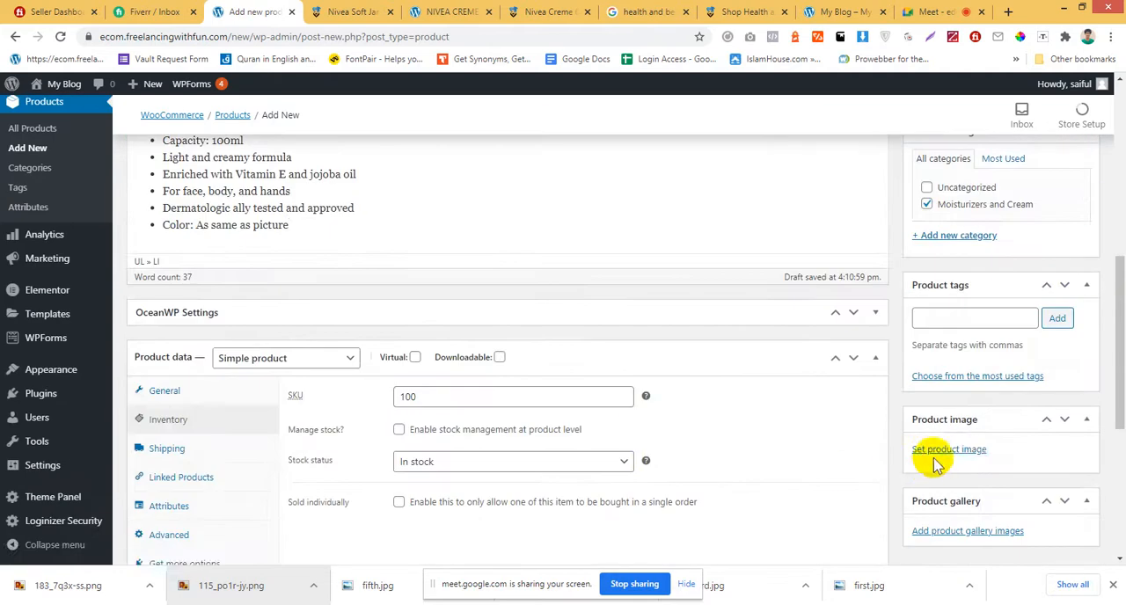
{"action": "left_click", "coordinate": [937, 450]}
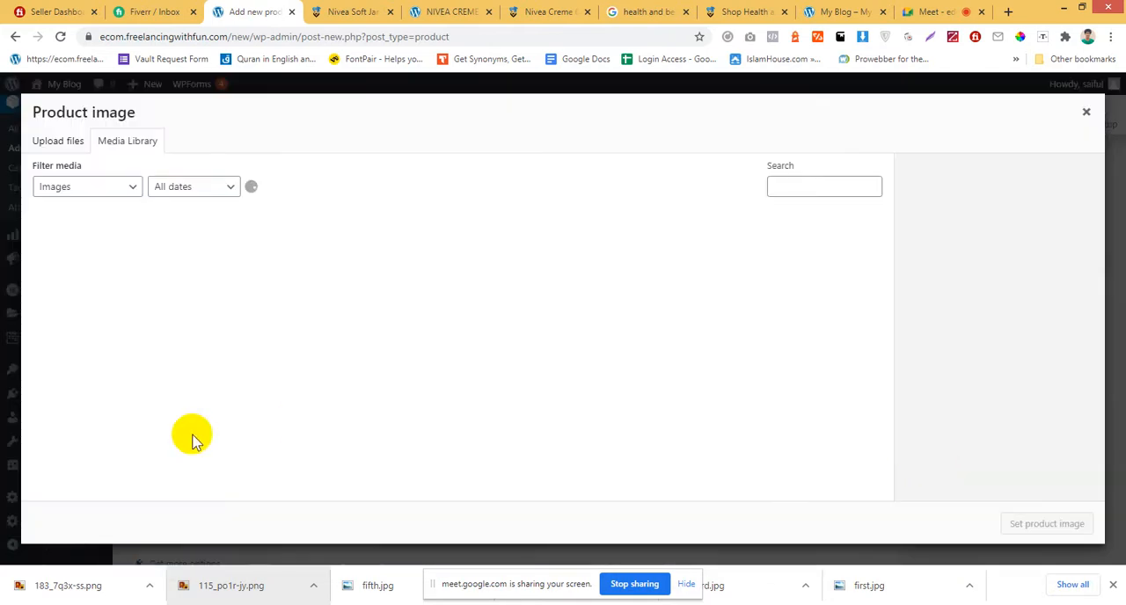
{"action": "left_click_drag", "start_coordinate": [82, 581], "coordinate": [193, 273]}
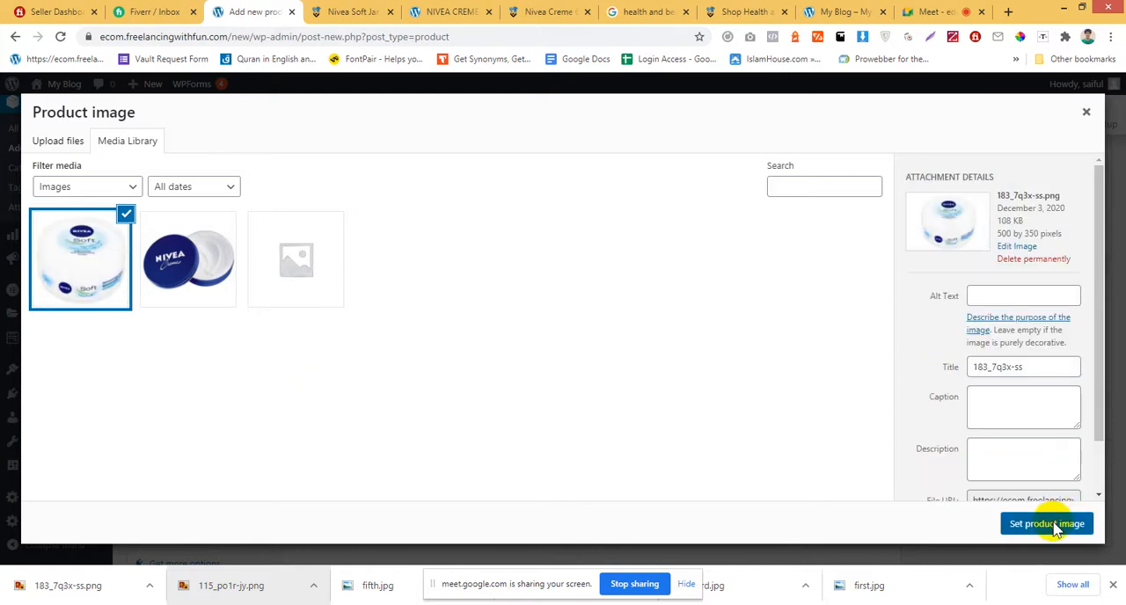
{"action": "left_click", "coordinate": [1054, 523]}
Check the completed NIVEA SOFT JAR MOISTURISING CREAM 50ML entry and publish the product.
{"action": "scroll", "coordinate": [745, 390], "scroll_direction": "up", "scroll_amount": 4}
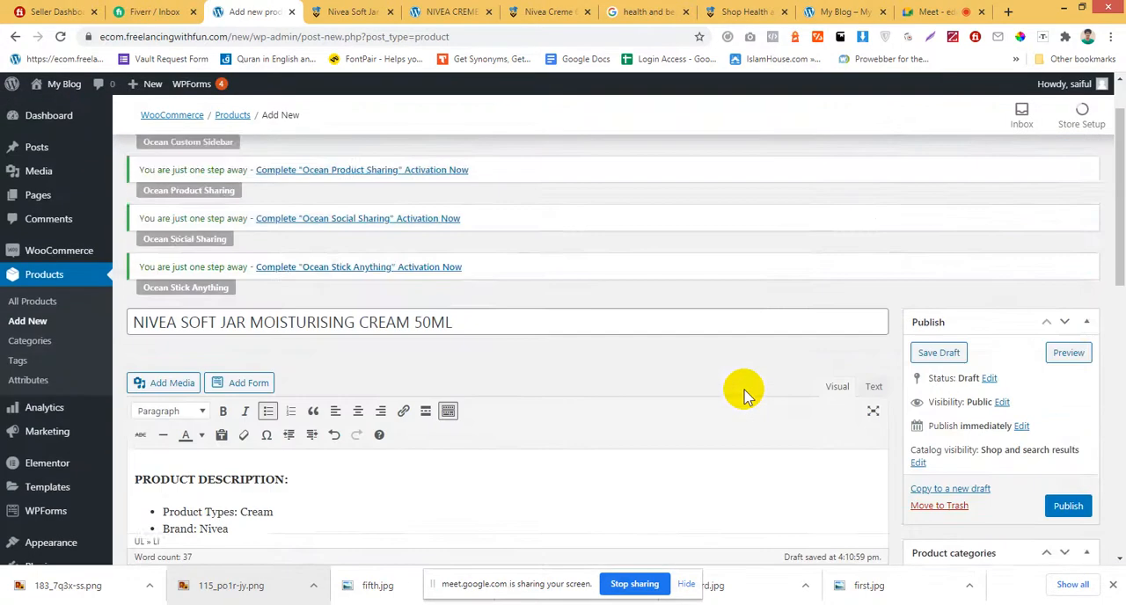
{"action": "scroll", "coordinate": [744, 390], "scroll_direction": "down", "scroll_amount": 4}
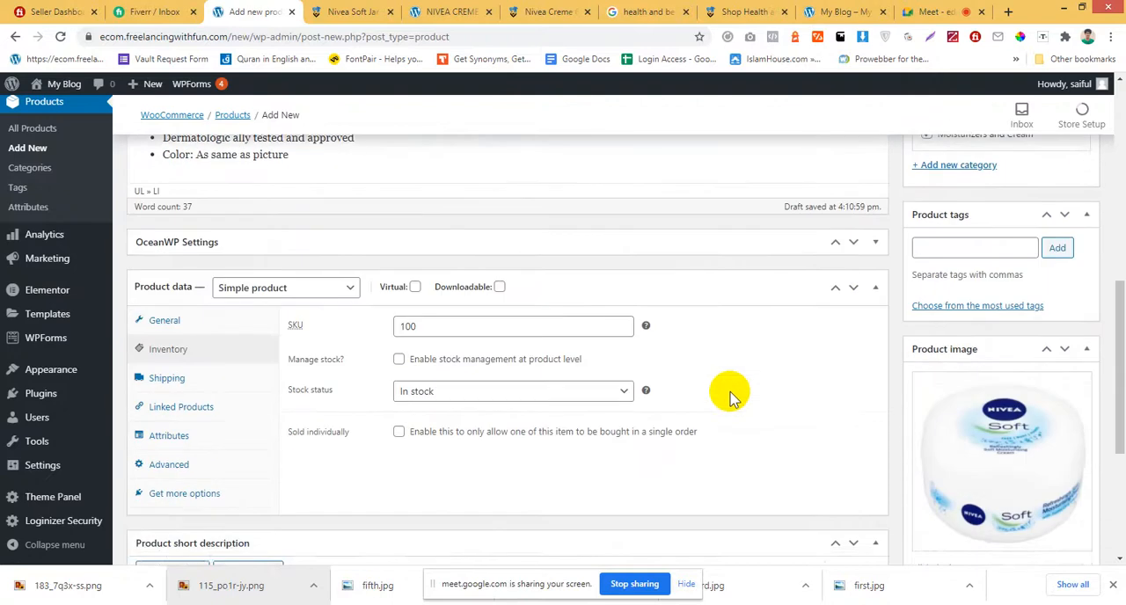
{"action": "scroll", "coordinate": [730, 392], "scroll_direction": "up", "scroll_amount": 1}
{"action": "scroll", "coordinate": [729, 391], "scroll_direction": "up", "scroll_amount": 2}
{"action": "left_click", "coordinate": [1075, 296]}
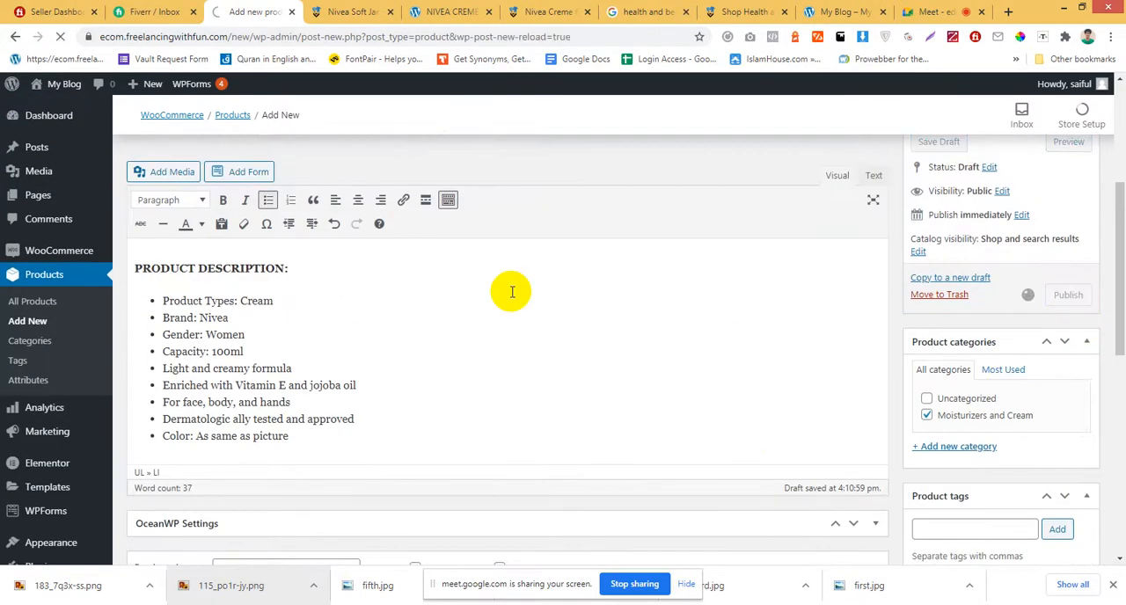
Try to open a product listing by shortening the NIVEA CREME 60ML page address to ecom.freelancingwithfun.com/new/product/.
{"action": "left_click", "coordinate": [361, 9]}
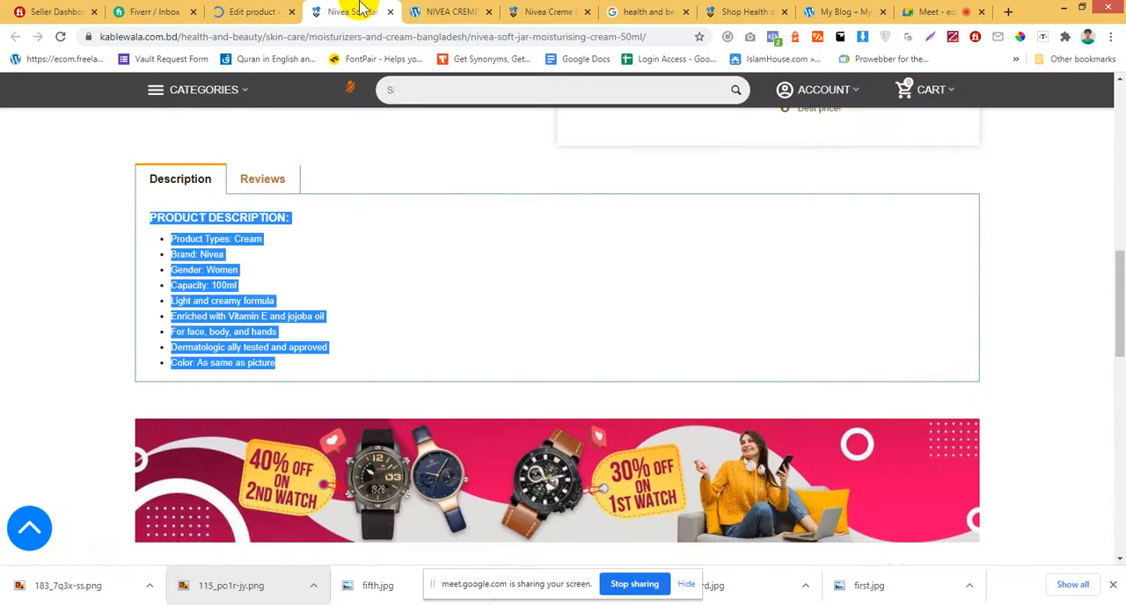
{"action": "left_click", "coordinate": [420, 9]}
{"action": "left_click_drag", "start_coordinate": [358, 9], "coordinate": [351, 10]}
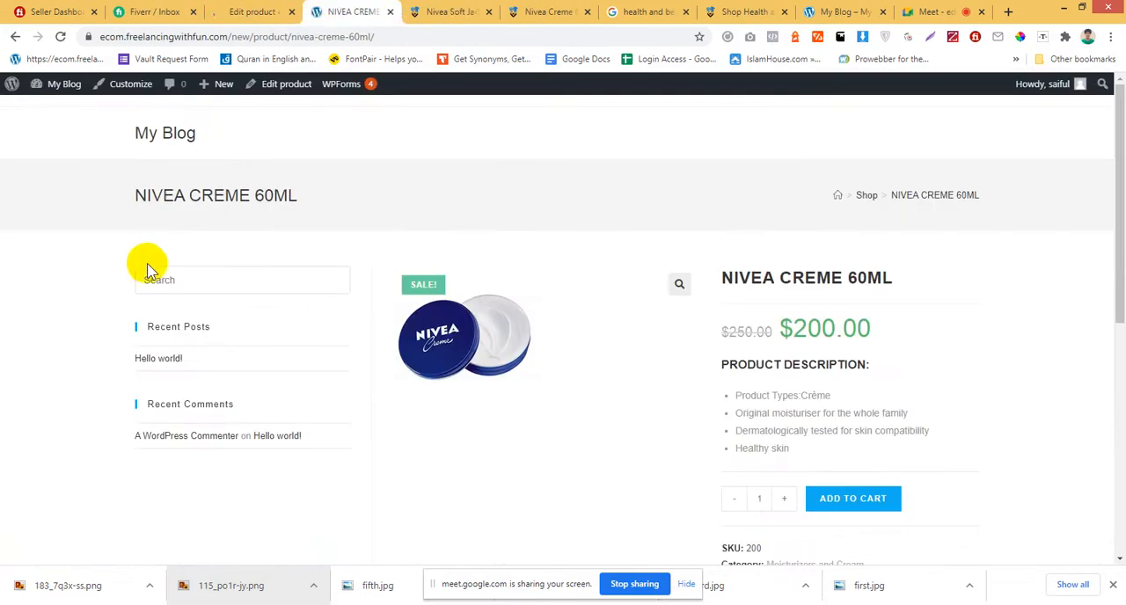
{"action": "left_click", "coordinate": [301, 37]}
{"action": "left_click_drag", "start_coordinate": [323, 37], "coordinate": [528, 55]}
{"action": "key", "text": "BackSpace"}
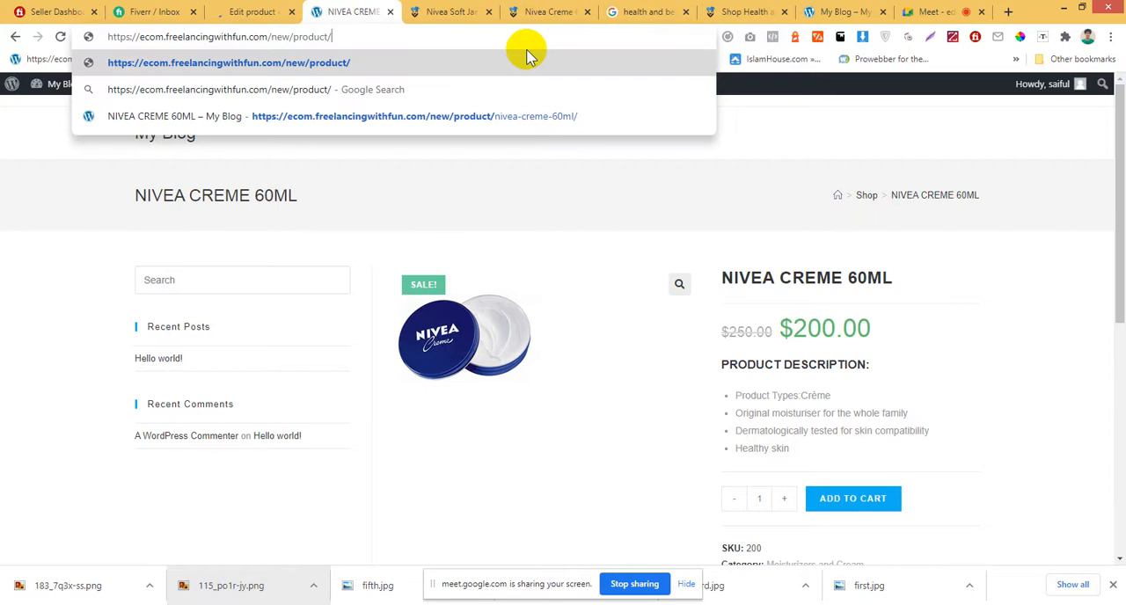
{"action": "key", "text": "Return"}
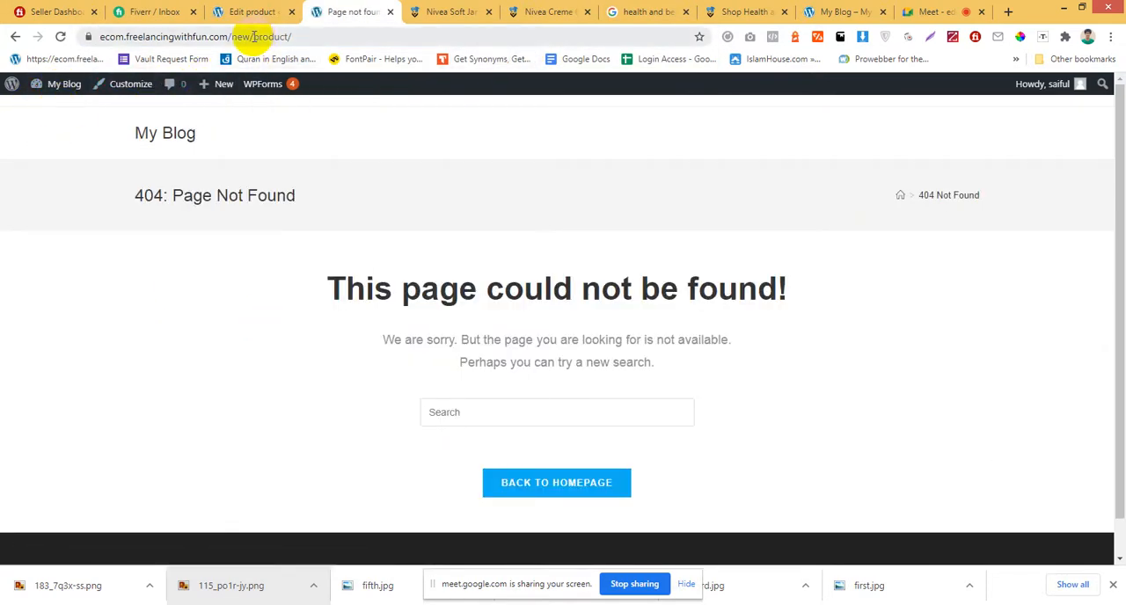
Open the store's shop page in a new tab, close the page-not-found tab, and look over the listed products.
{"action": "left_click", "coordinate": [276, 11]}
{"action": "mouse_move", "coordinate": [65, 86]}
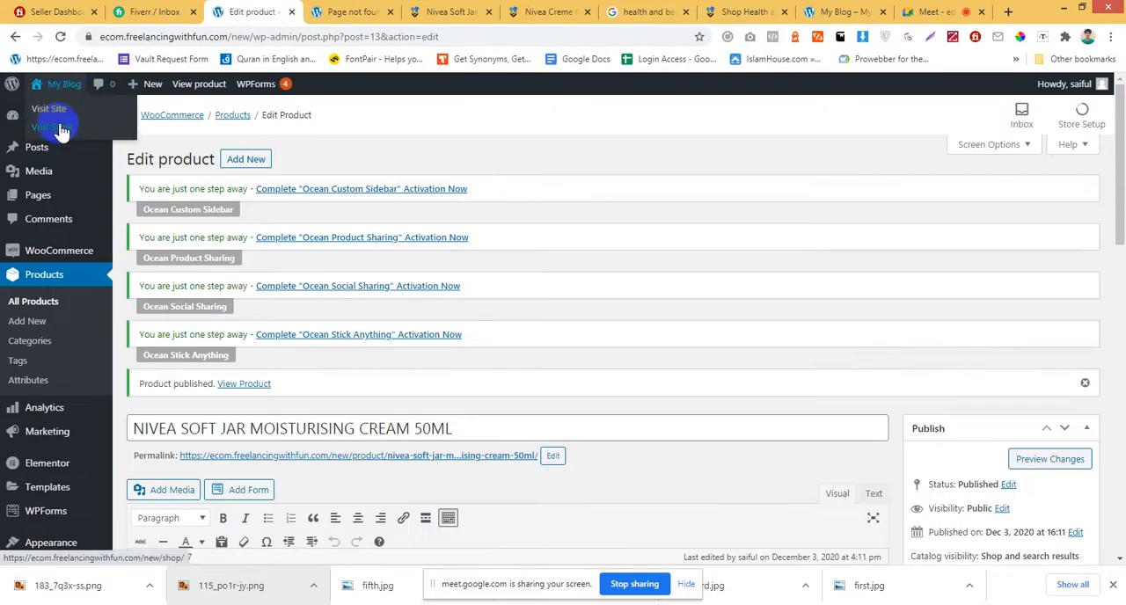
{"action": "left_click", "coordinate": [64, 129], "text": "ctrl"}
{"action": "left_click", "coordinate": [345, 8]}
{"action": "left_click", "coordinate": [403, 9]}
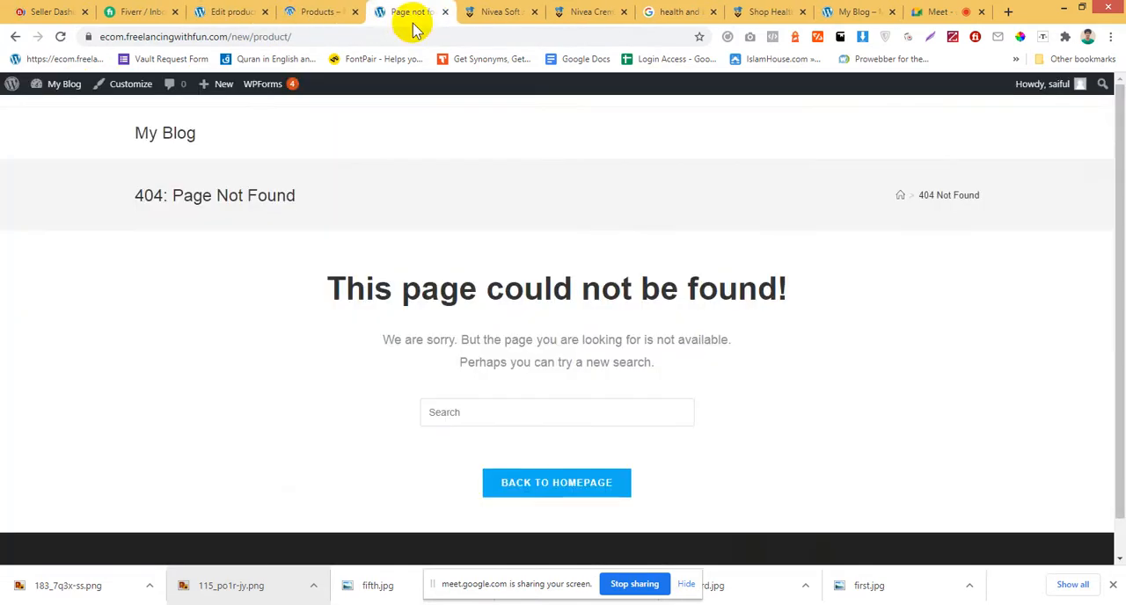
{"action": "left_click", "coordinate": [446, 12]}
{"action": "left_click", "coordinate": [324, 12]}
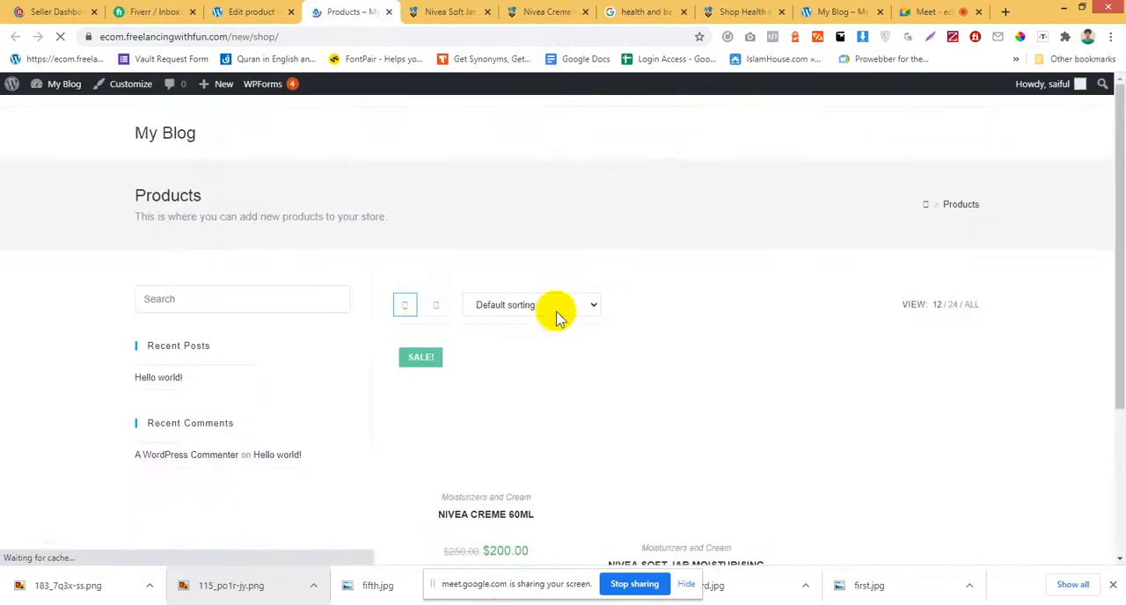
{"action": "scroll", "coordinate": [492, 335], "scroll_direction": "down", "scroll_amount": 3}
{"action": "scroll", "coordinate": [628, 327], "scroll_direction": "up", "scroll_amount": 2}
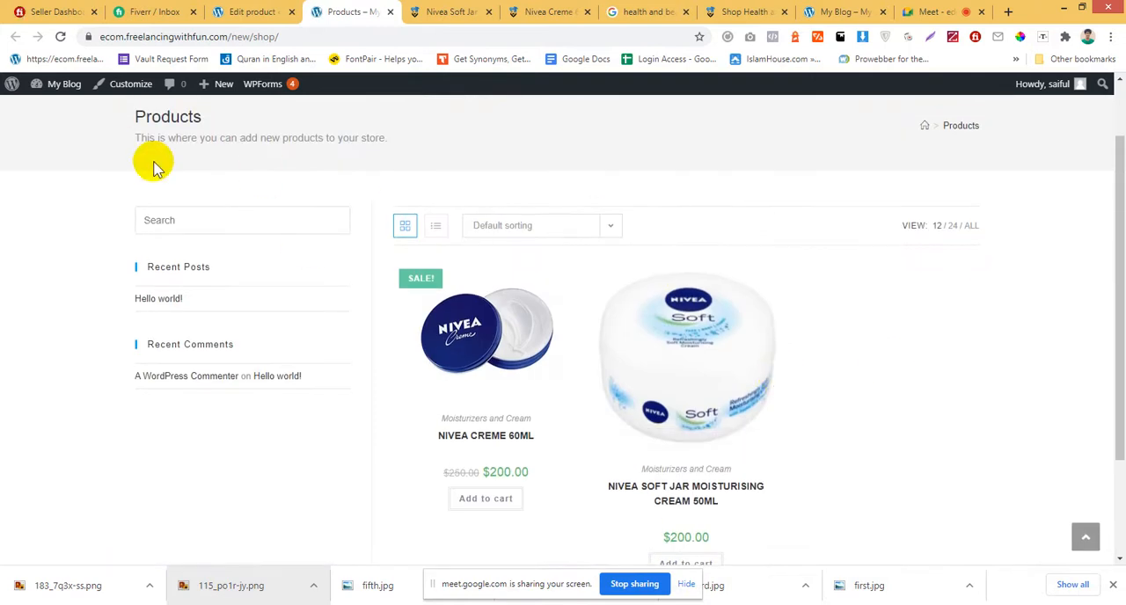
Return to the Nivea Soft product's edit page and examine the product types offered in its product data.
{"action": "left_click", "coordinate": [255, 11]}
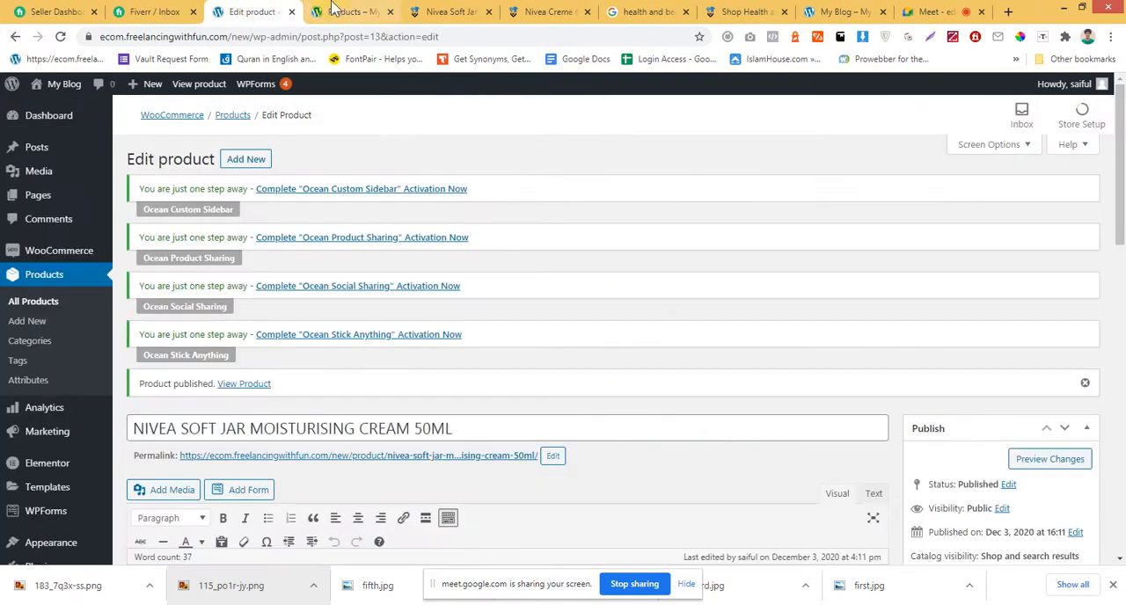
{"action": "scroll", "coordinate": [340, 220], "scroll_direction": "down", "scroll_amount": 4}
{"action": "scroll", "coordinate": [453, 288], "scroll_direction": "up", "scroll_amount": 5}
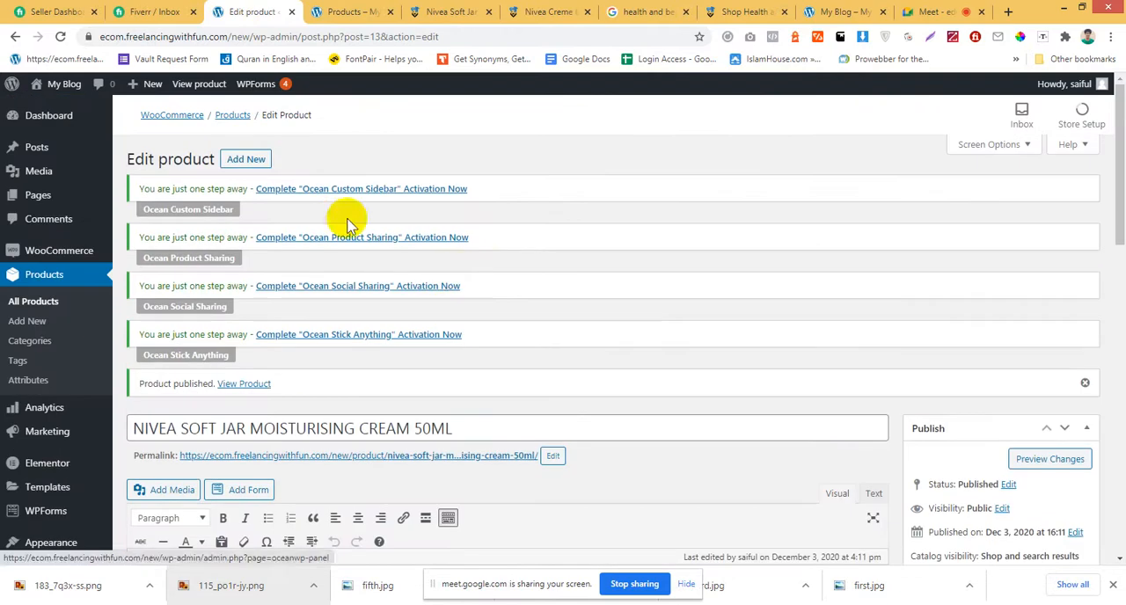
{"action": "scroll", "coordinate": [501, 288], "scroll_direction": "down", "scroll_amount": 3}
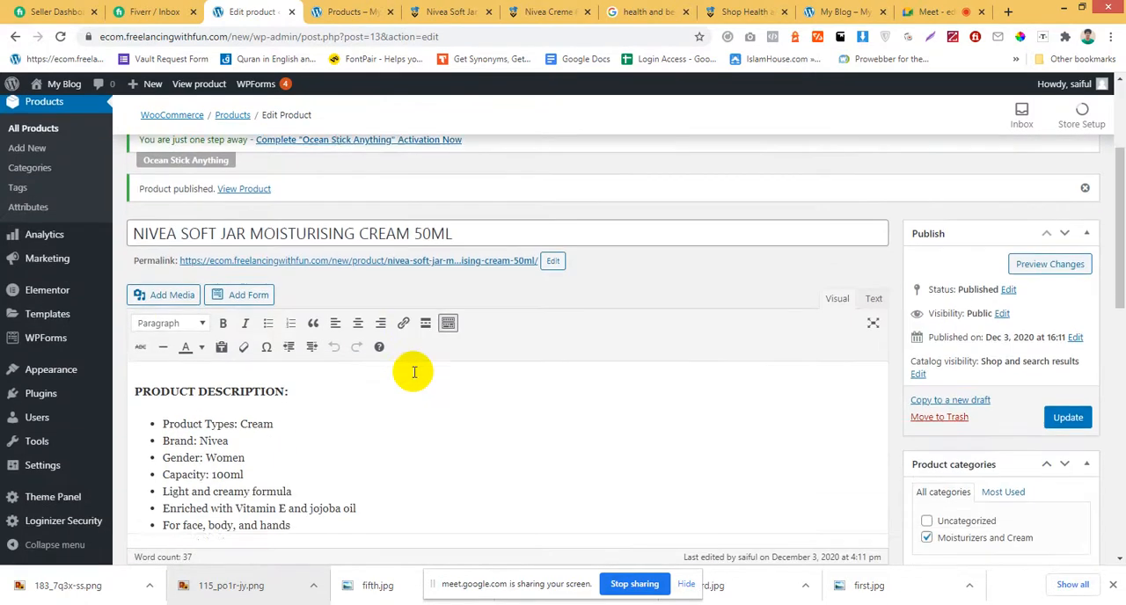
{"action": "left_click", "coordinate": [381, 412]}
{"action": "scroll", "coordinate": [547, 418], "scroll_direction": "down", "scroll_amount": 3}
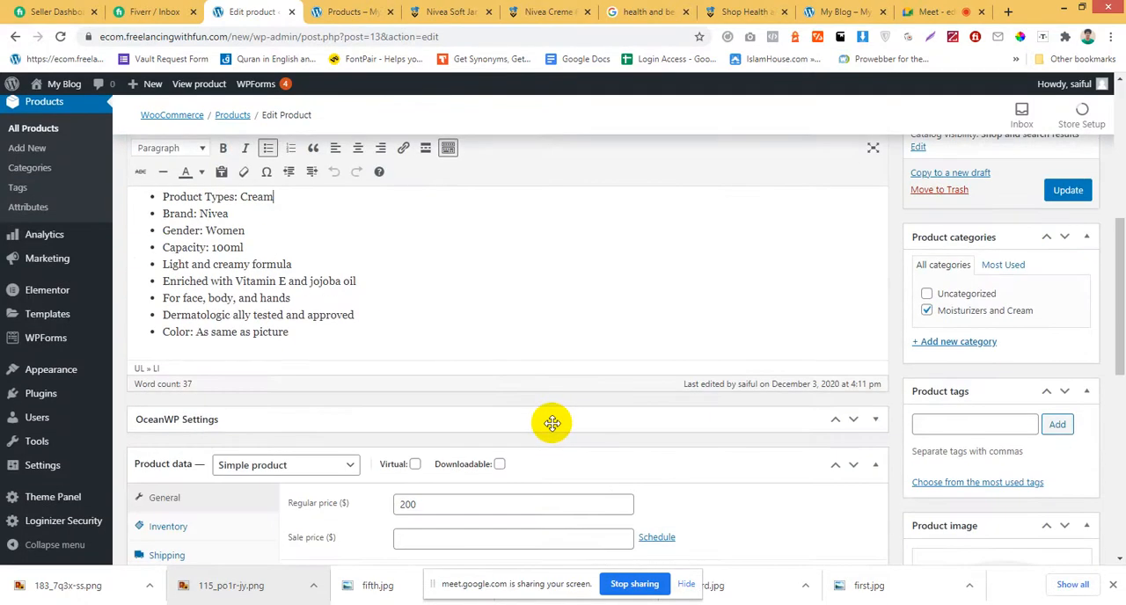
{"action": "scroll", "coordinate": [547, 407], "scroll_direction": "down", "scroll_amount": 2}
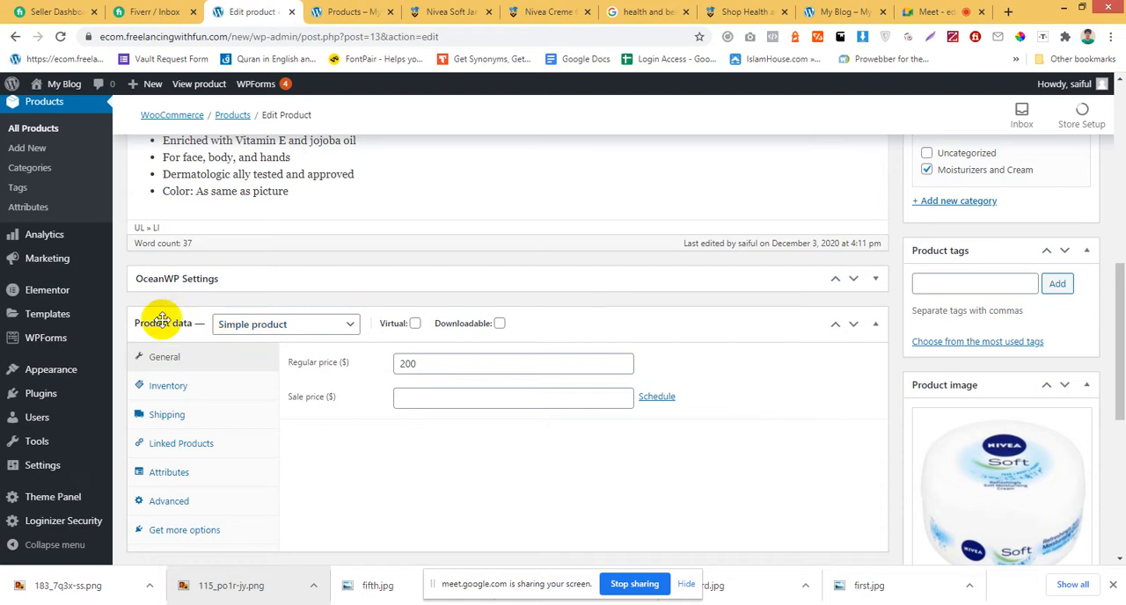
{"action": "left_click", "coordinate": [262, 326]}
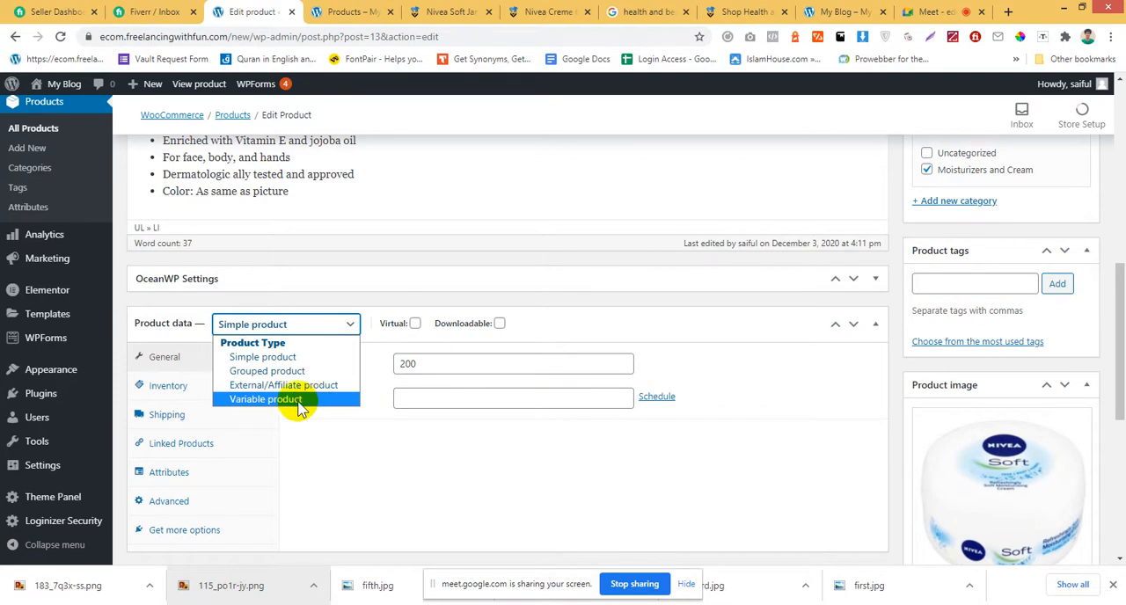
{"action": "left_click", "coordinate": [337, 480]}
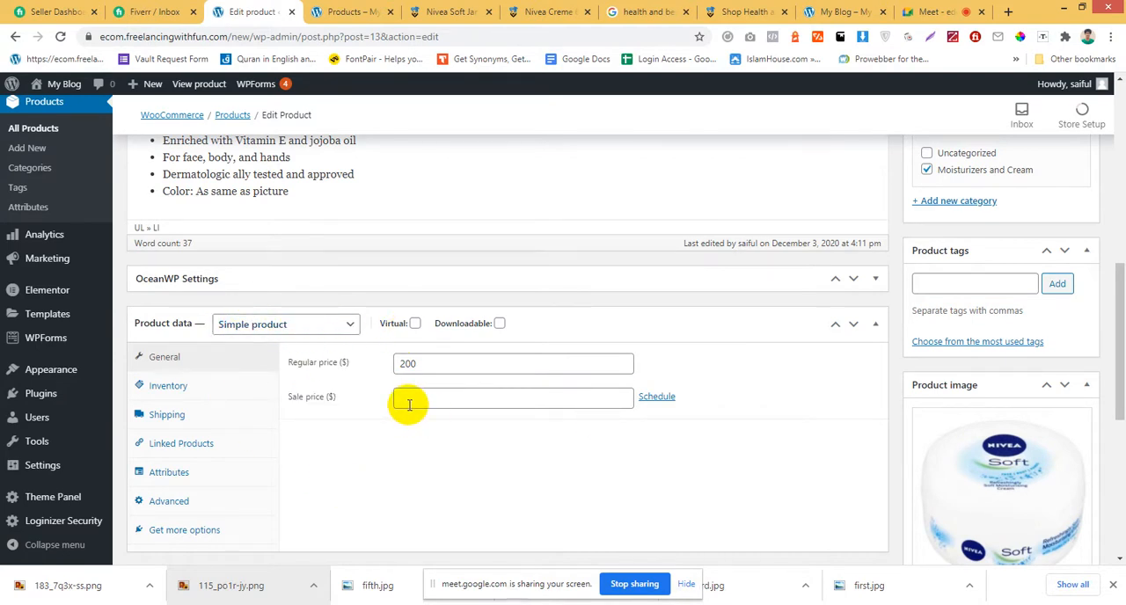
Mark the simple product as Virtual in its product data, toggling the option to compare the available settings.
{"action": "scroll", "coordinate": [423, 302], "scroll_direction": "down", "scroll_amount": 1}
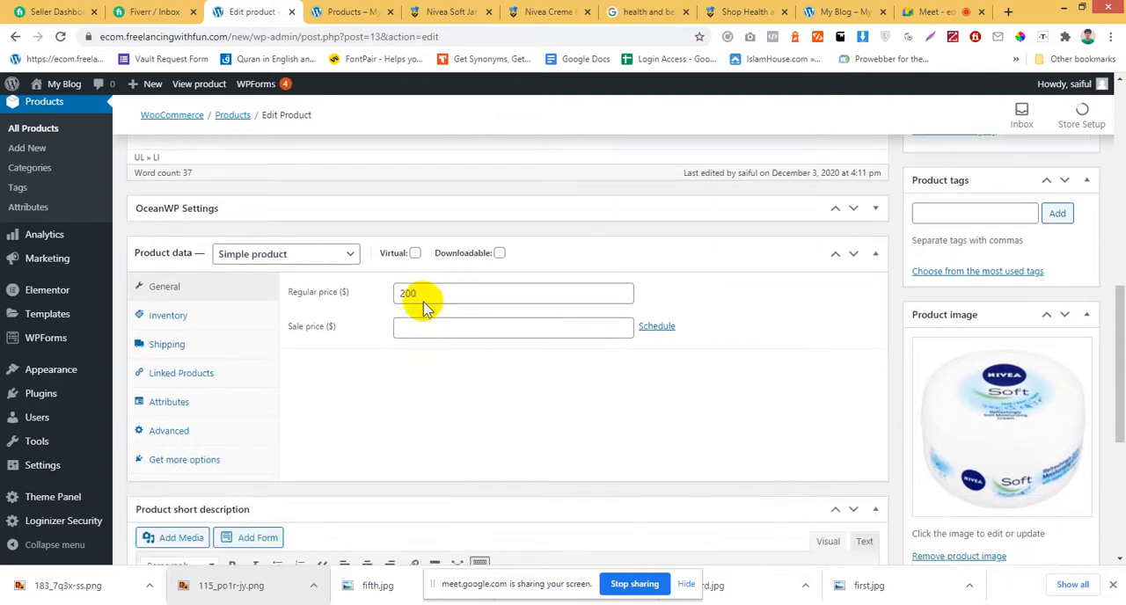
{"action": "left_click", "coordinate": [415, 253]}
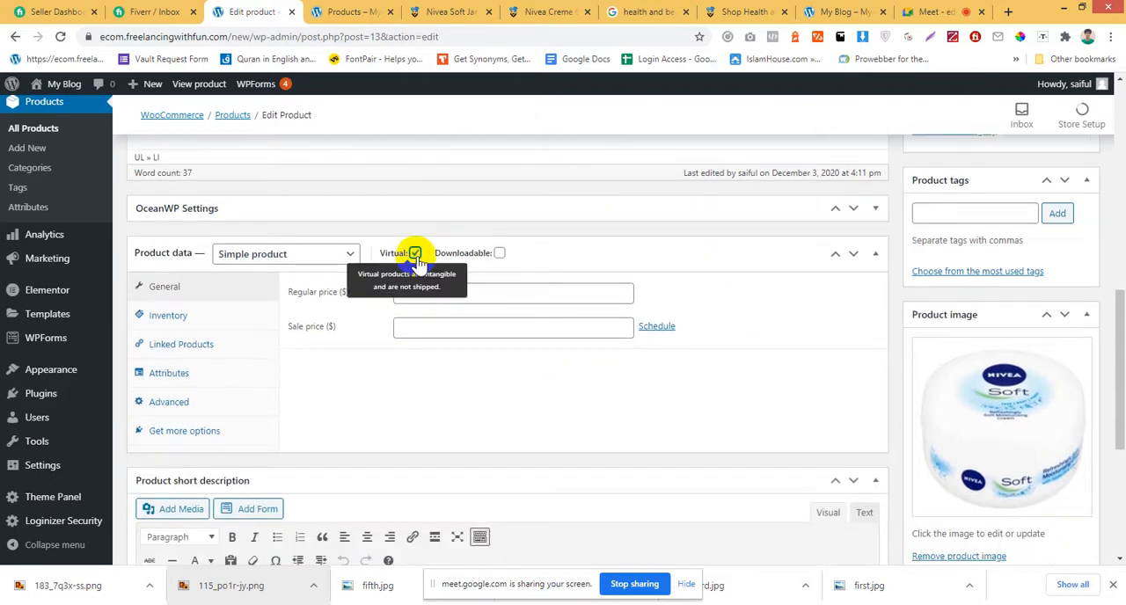
{"action": "left_click", "coordinate": [415, 253]}
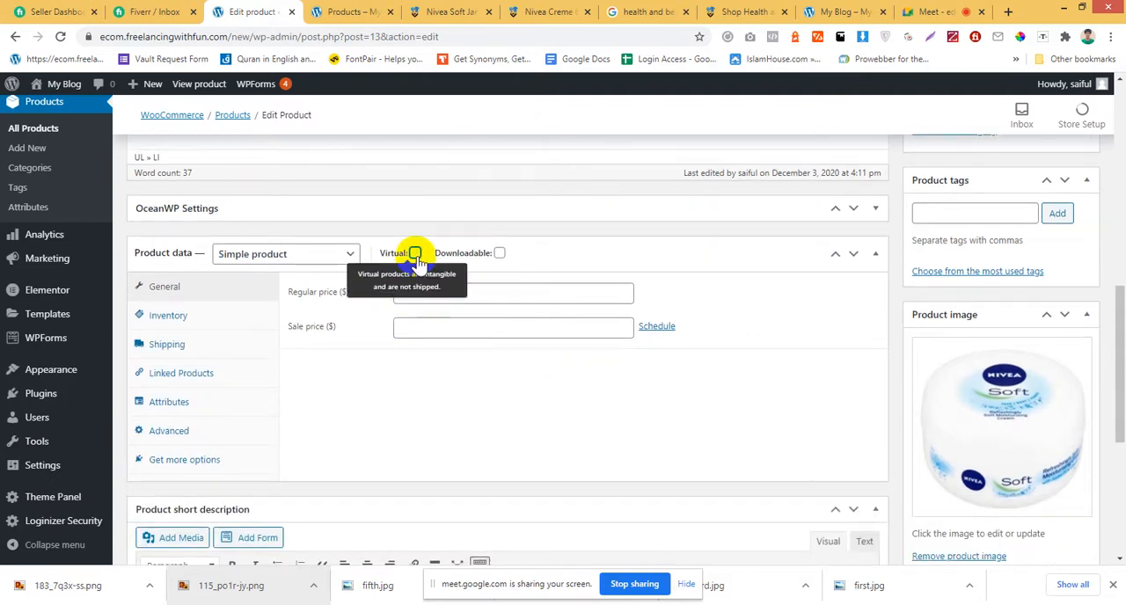
{"action": "left_click", "coordinate": [416, 254]}
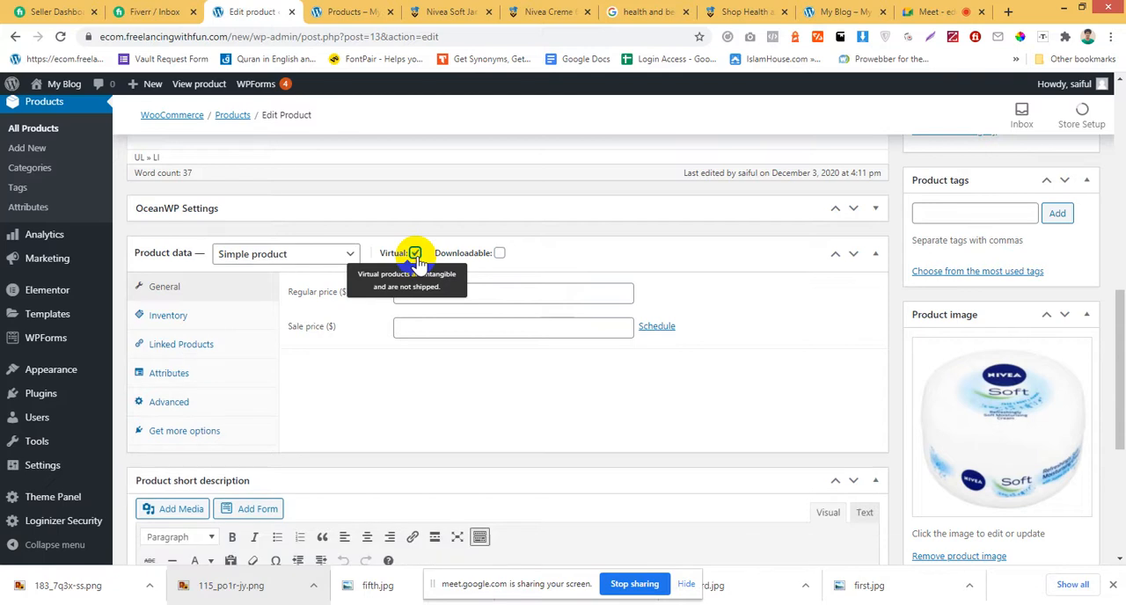
{"action": "left_click", "coordinate": [416, 253]}
{"action": "left_click", "coordinate": [416, 253]}
{"action": "left_click", "coordinate": [415, 253]}
{"action": "left_click", "coordinate": [416, 253]}
{"action": "left_click", "coordinate": [416, 254]}
{"action": "left_click", "coordinate": [415, 253]}
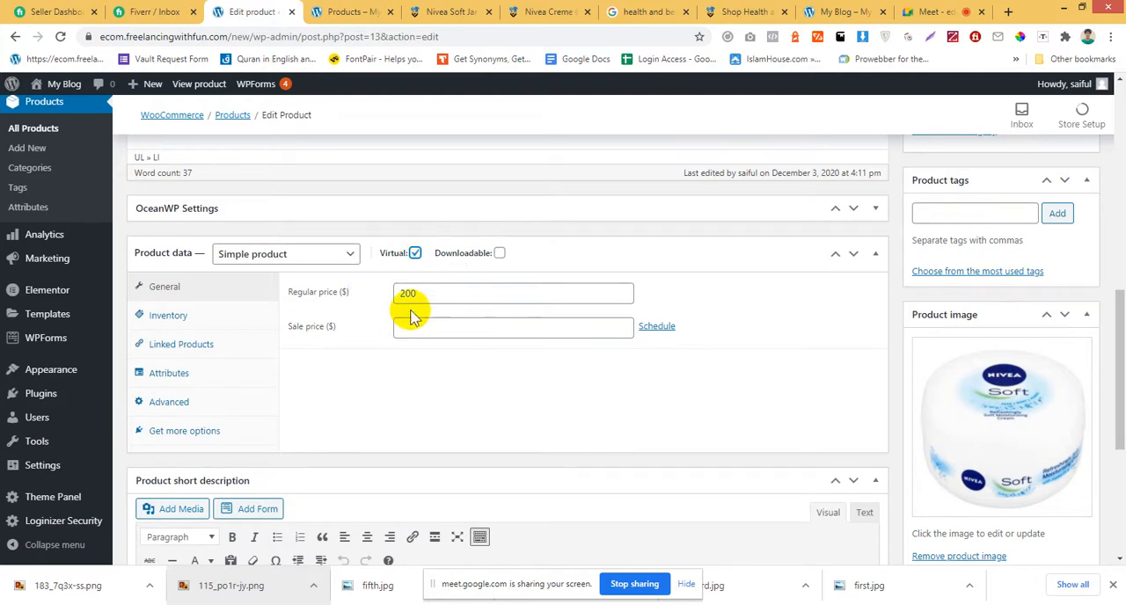
Check the product's attribute settings, return to its general settings, and mark it as Downloadable.
{"action": "left_click", "coordinate": [188, 381]}
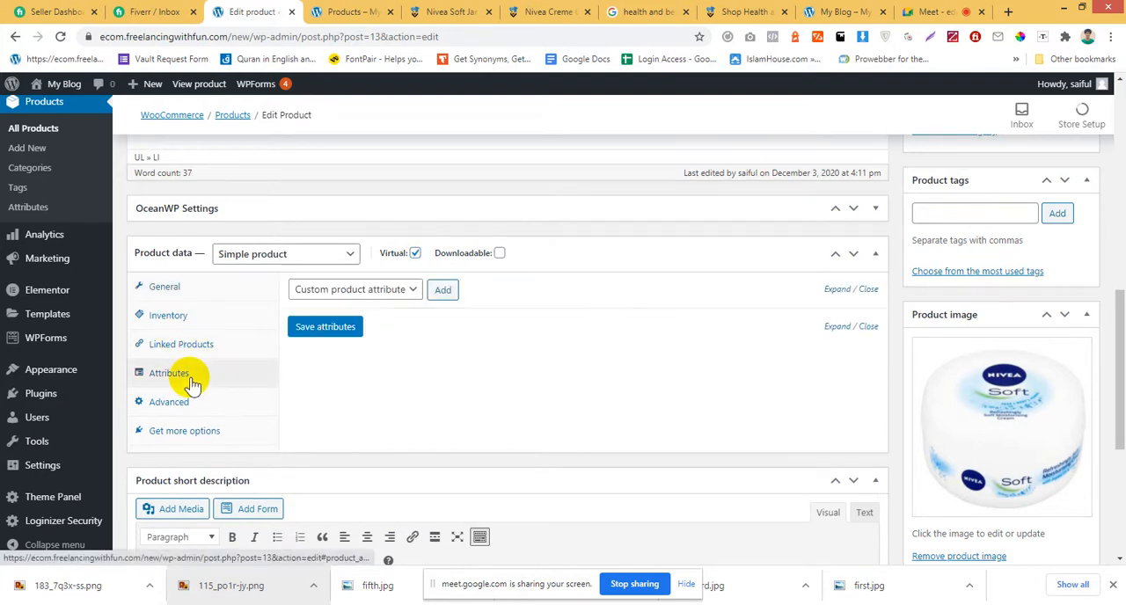
{"action": "left_click", "coordinate": [184, 299]}
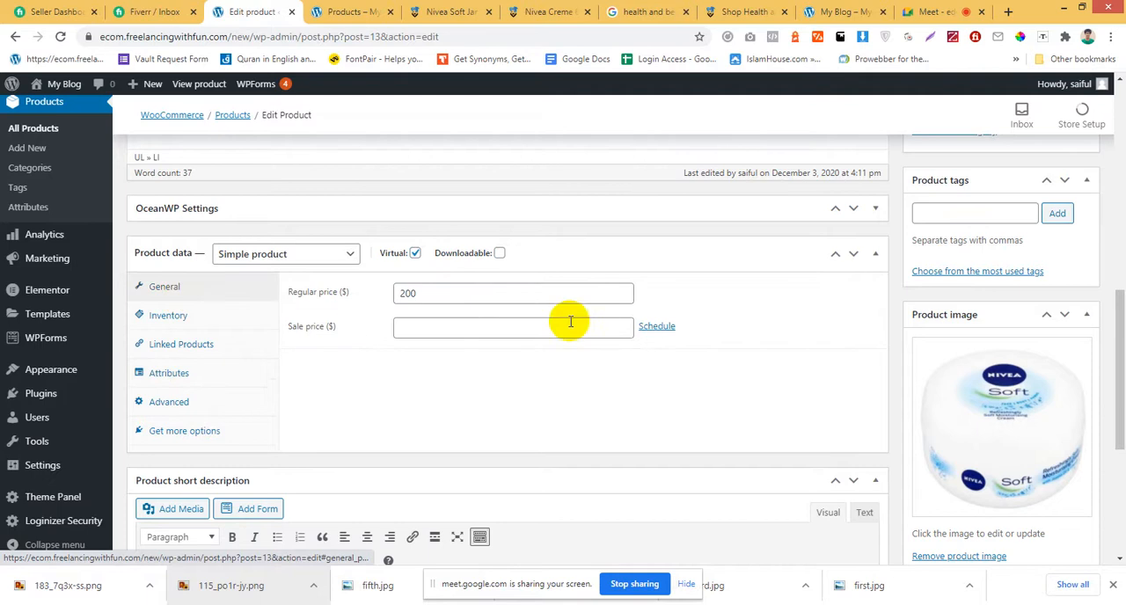
{"action": "left_click", "coordinate": [500, 254]}
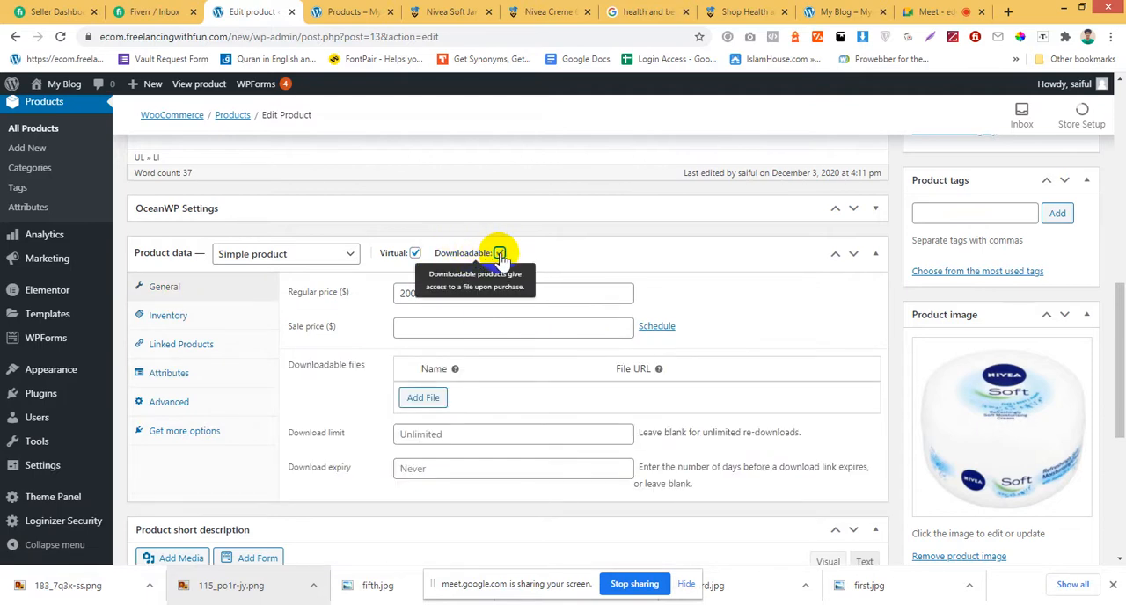
{"action": "scroll", "coordinate": [317, 396], "scroll_direction": "down", "scroll_amount": 1}
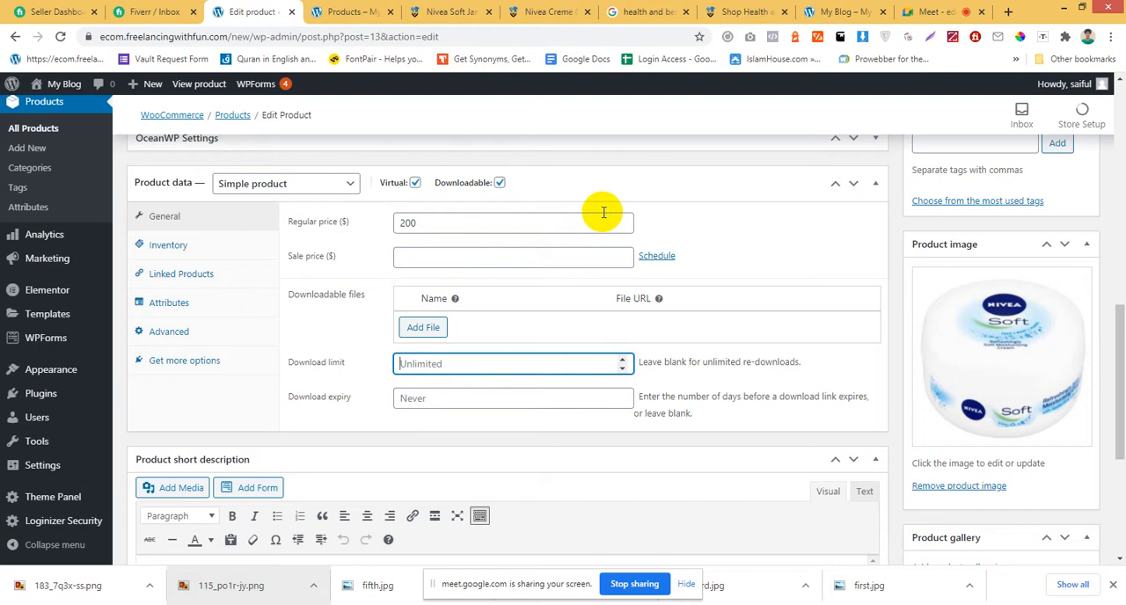
Switch to the Google search tab and replace the health and beauty query with a search for ebook.
{"action": "left_click", "coordinate": [661, 11]}
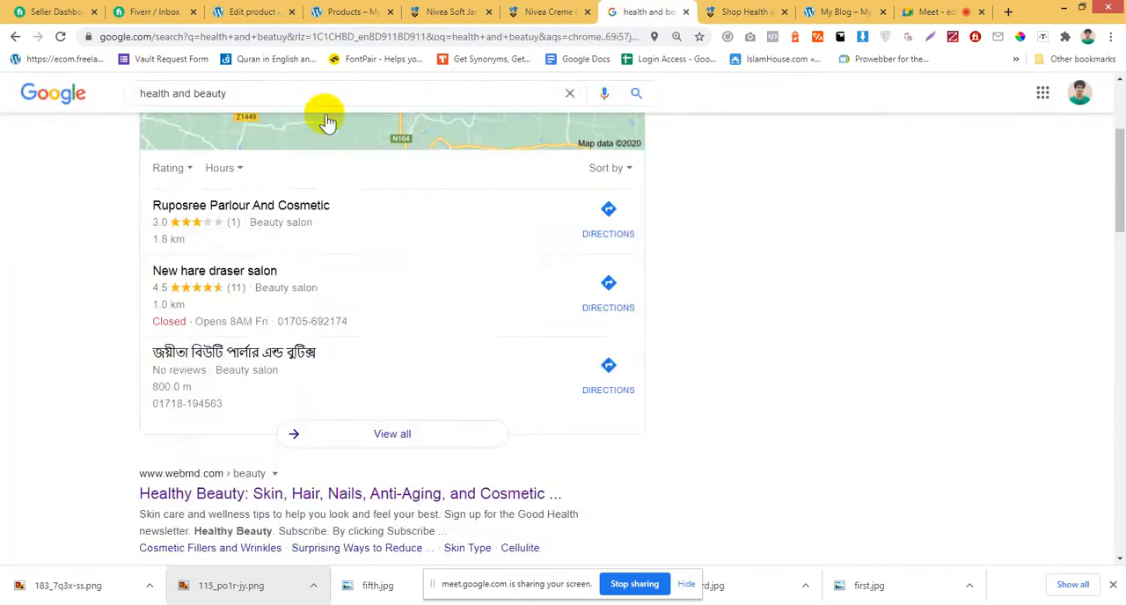
{"action": "scroll", "coordinate": [325, 118], "scroll_direction": "up", "scroll_amount": 3}
{"action": "key", "text": "ctrl+a"}
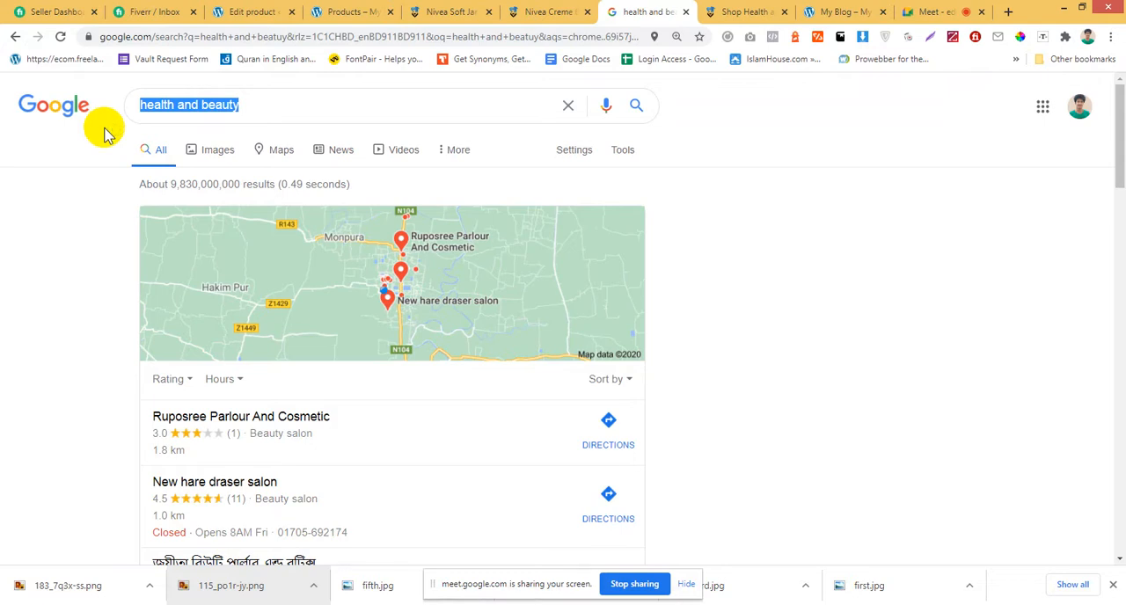
{"action": "type", "text": "bo"}
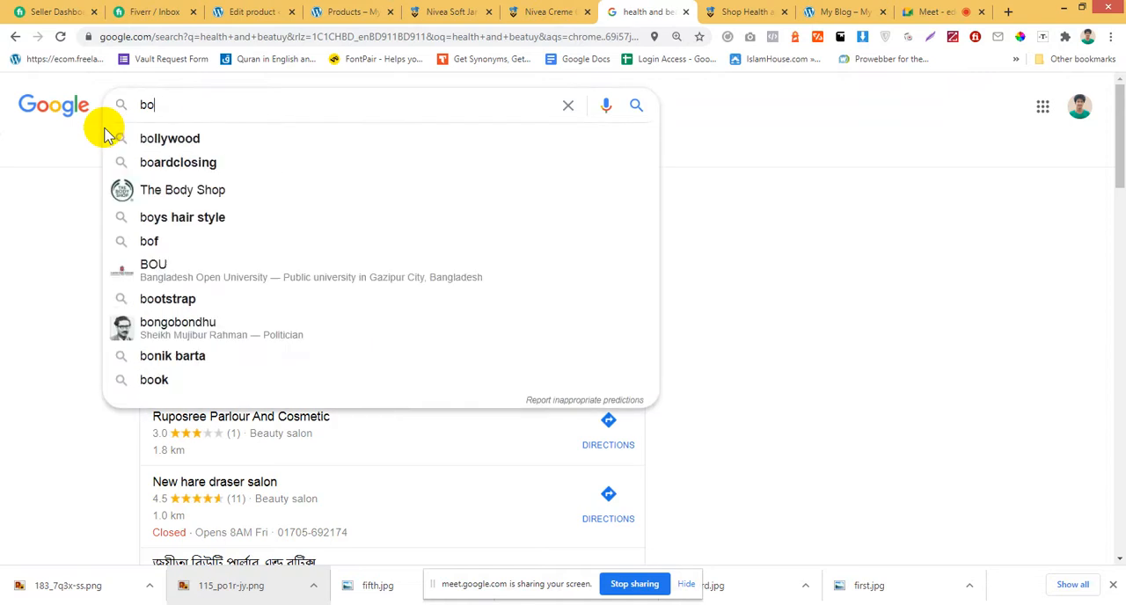
{"action": "key", "text": "BackSpace"}
{"action": "key", "text": "BackSpace"}
{"action": "type", "text": "ebbok"}
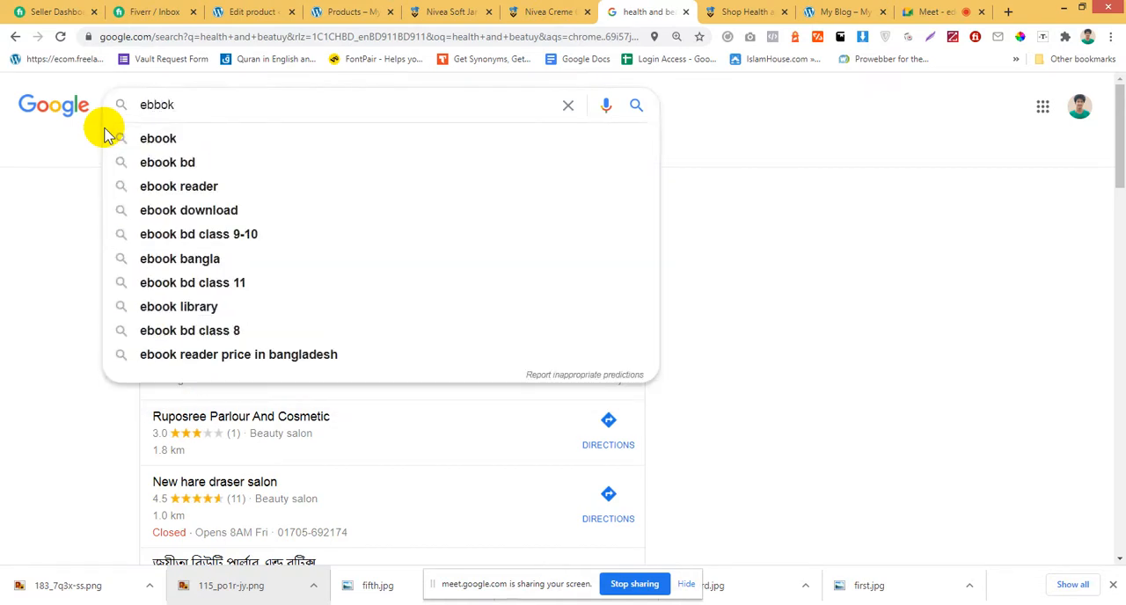
{"action": "left_click", "coordinate": [220, 141]}
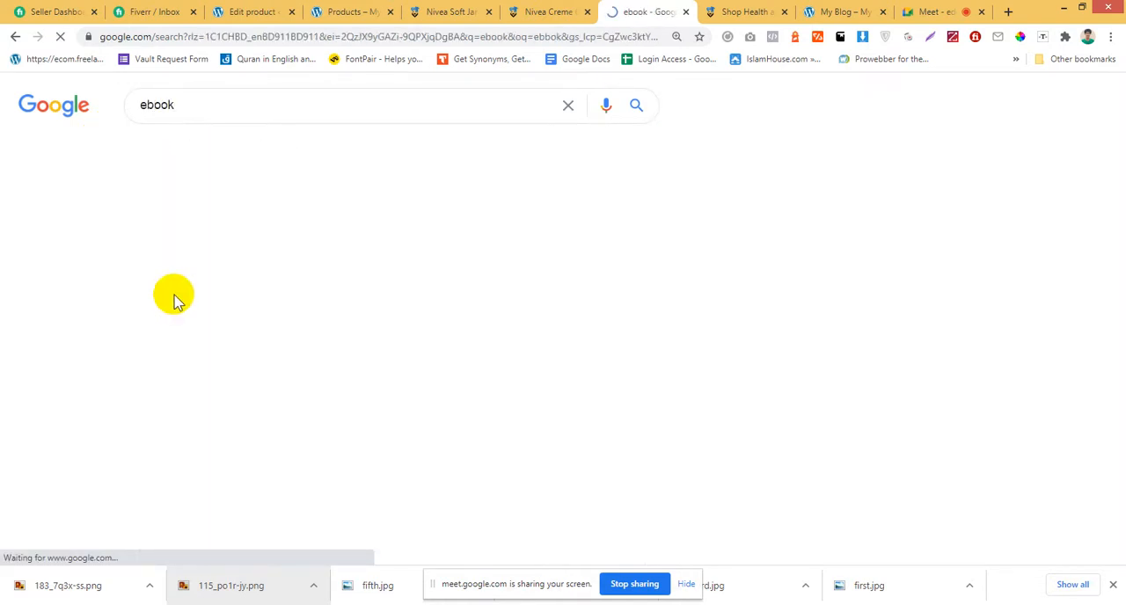
Look through the ebook search results and open the eBooks.com site in a new tab.
{"action": "scroll", "coordinate": [174, 299], "scroll_direction": "down", "scroll_amount": 4}
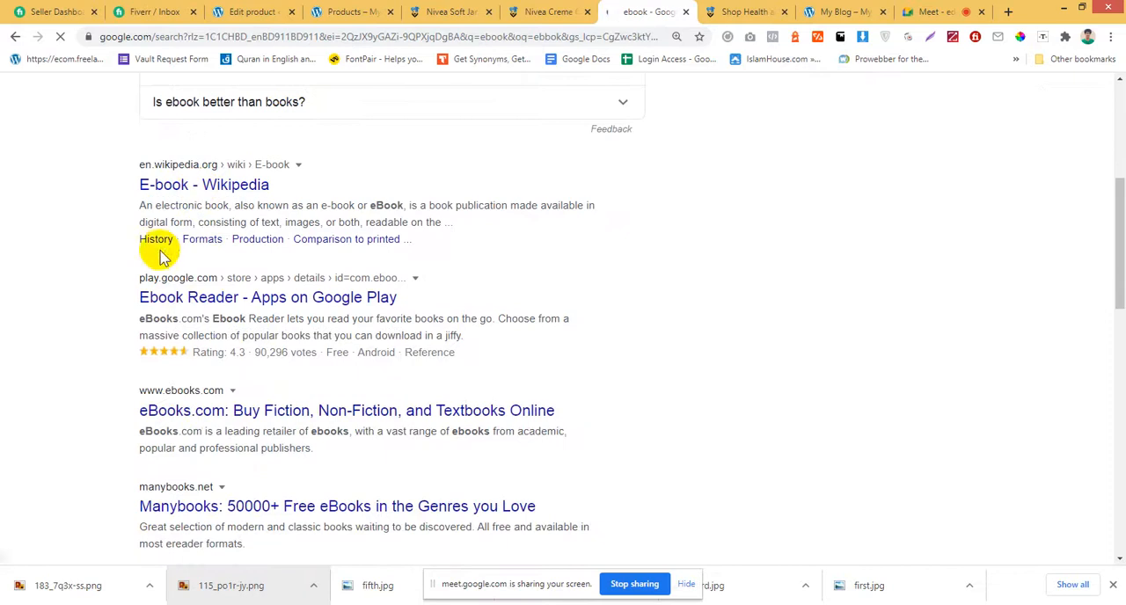
{"action": "scroll", "coordinate": [158, 254], "scroll_direction": "down", "scroll_amount": 1}
{"action": "scroll", "coordinate": [178, 335], "scroll_direction": "up", "scroll_amount": 4}
{"action": "scroll", "coordinate": [179, 352], "scroll_direction": "down", "scroll_amount": 3}
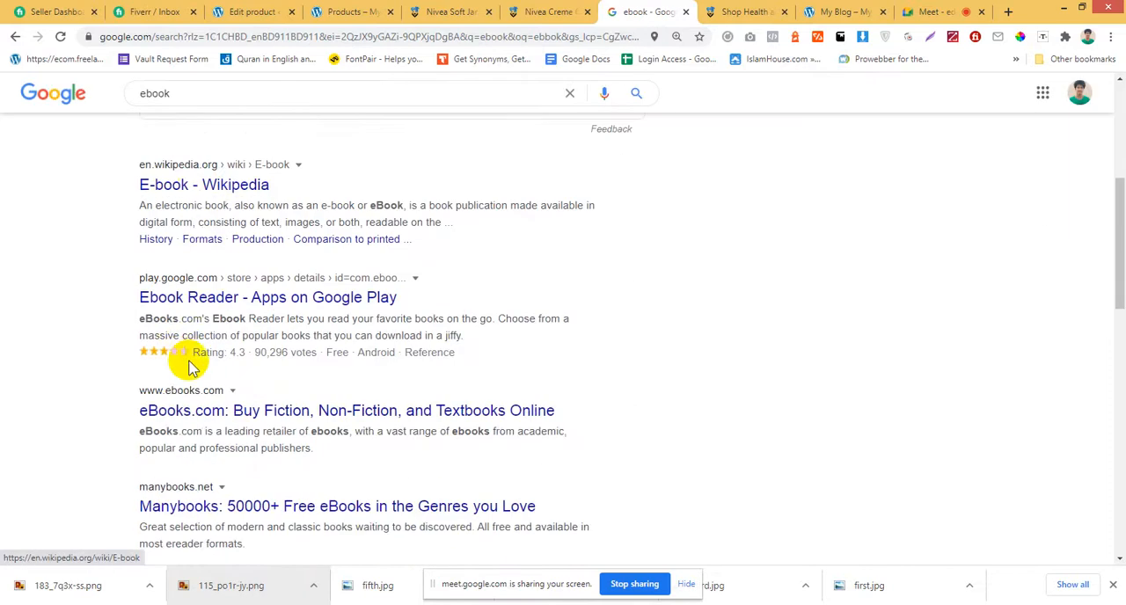
{"action": "right_click", "coordinate": [267, 416]}
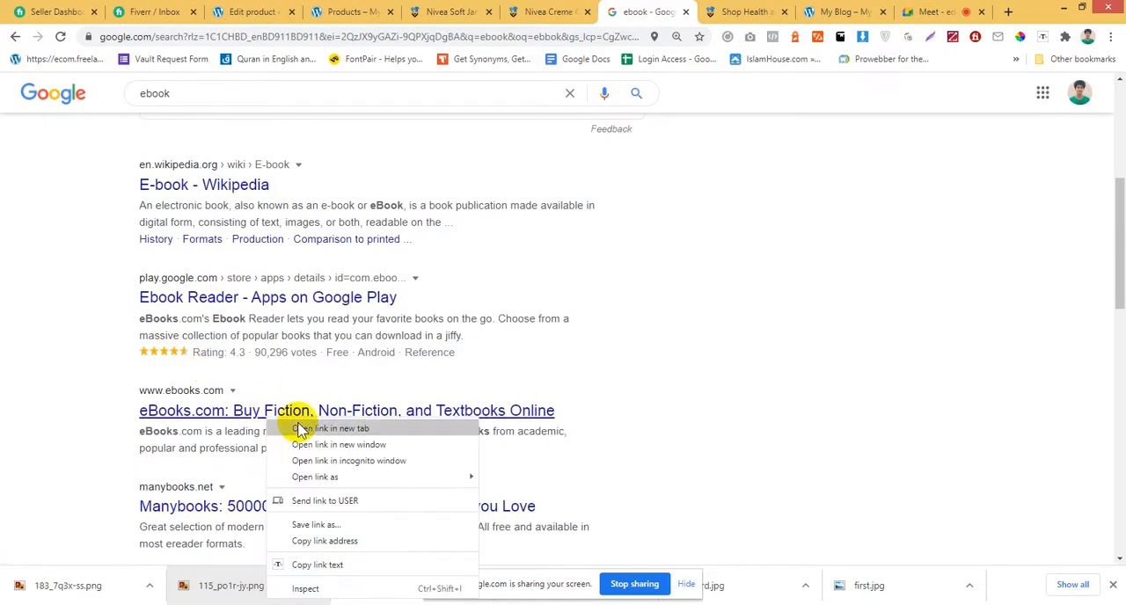
{"action": "left_click", "coordinate": [299, 427]}
{"action": "left_click", "coordinate": [686, 11]}
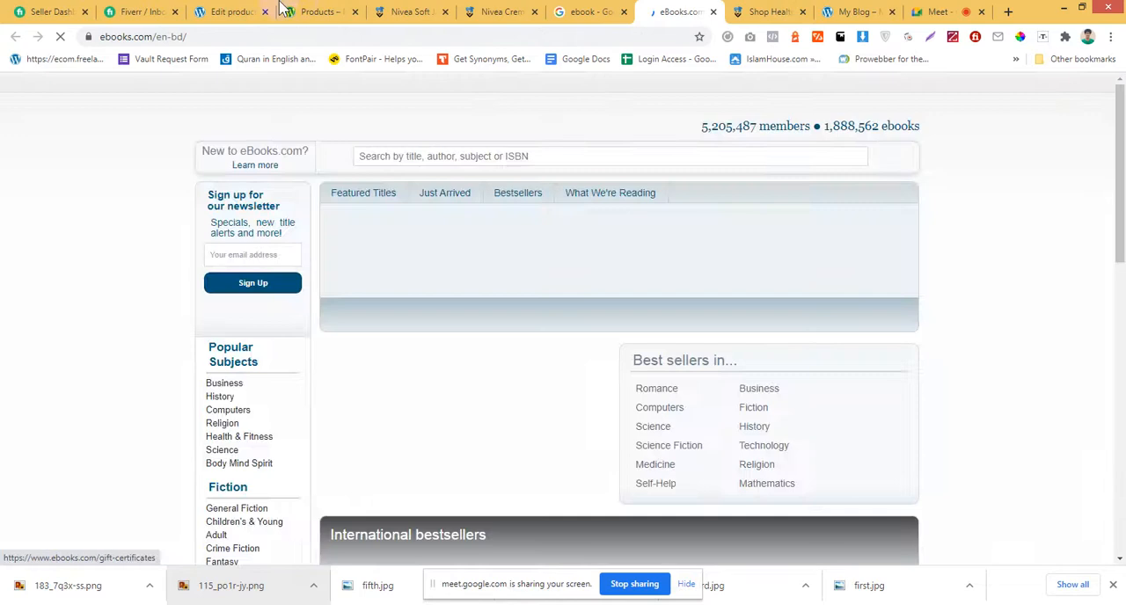
Return to the Nivea Soft product's edit page and start adding a new product from there.
{"action": "key", "text": "ctrl+4"}
{"action": "scroll", "coordinate": [277, 283], "scroll_direction": "up", "scroll_amount": 1}
{"action": "scroll", "coordinate": [349, 151], "scroll_direction": "up", "scroll_amount": 10}
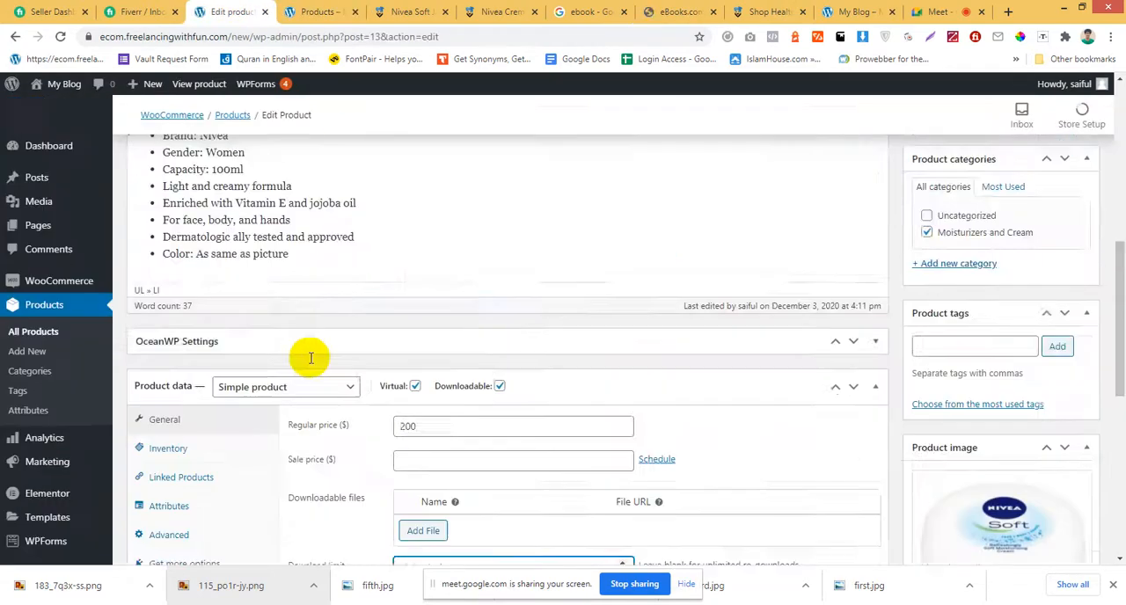
{"action": "left_click", "coordinate": [246, 161]}
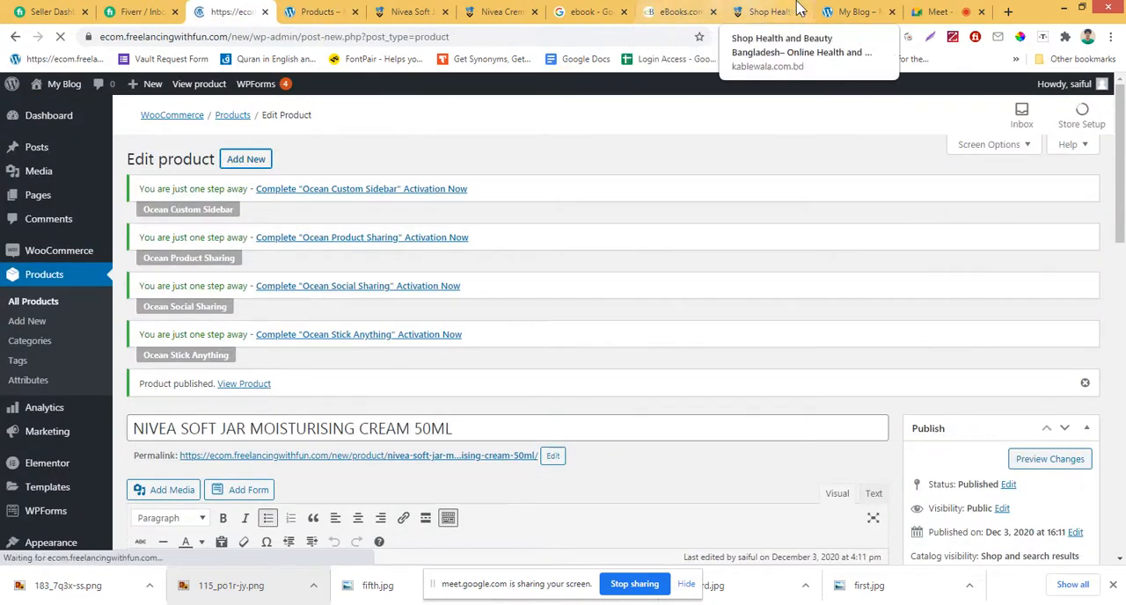
Open the Daylight book page on eBooks.com, view its cover image in a separate tab, and close that image tab.
{"action": "left_click", "coordinate": [673, 12]}
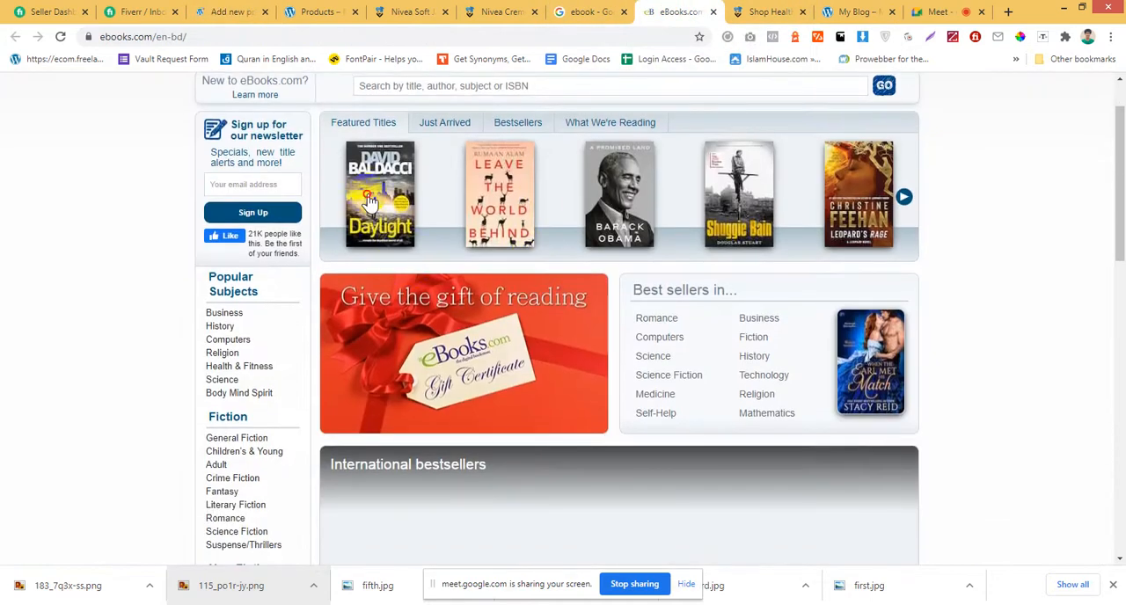
{"action": "left_click", "coordinate": [379, 255]}
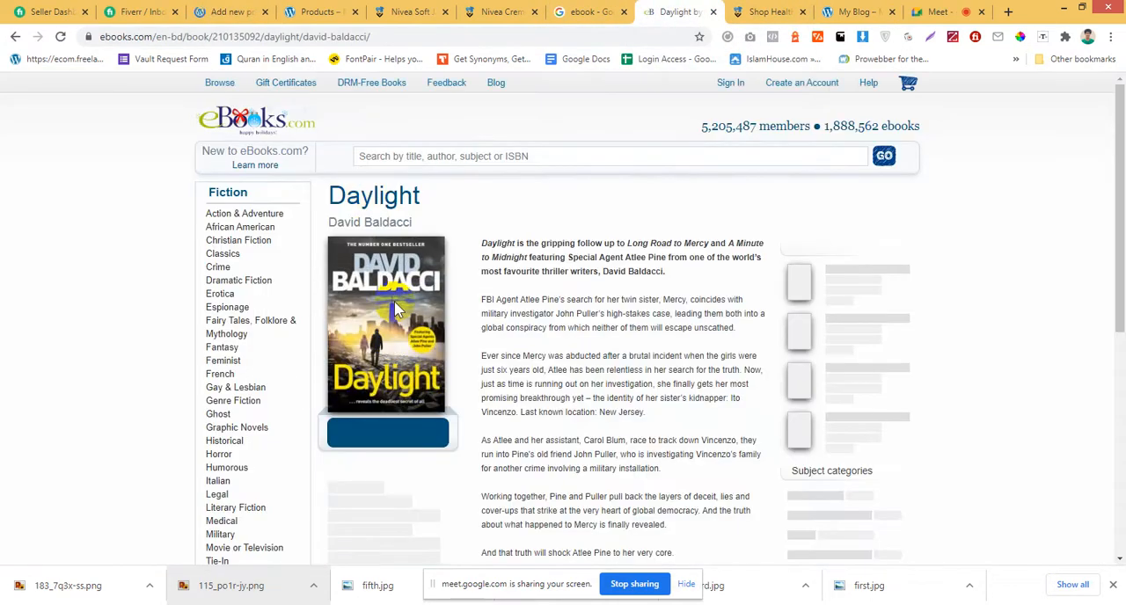
{"action": "scroll", "coordinate": [401, 299], "scroll_direction": "down", "scroll_amount": 1}
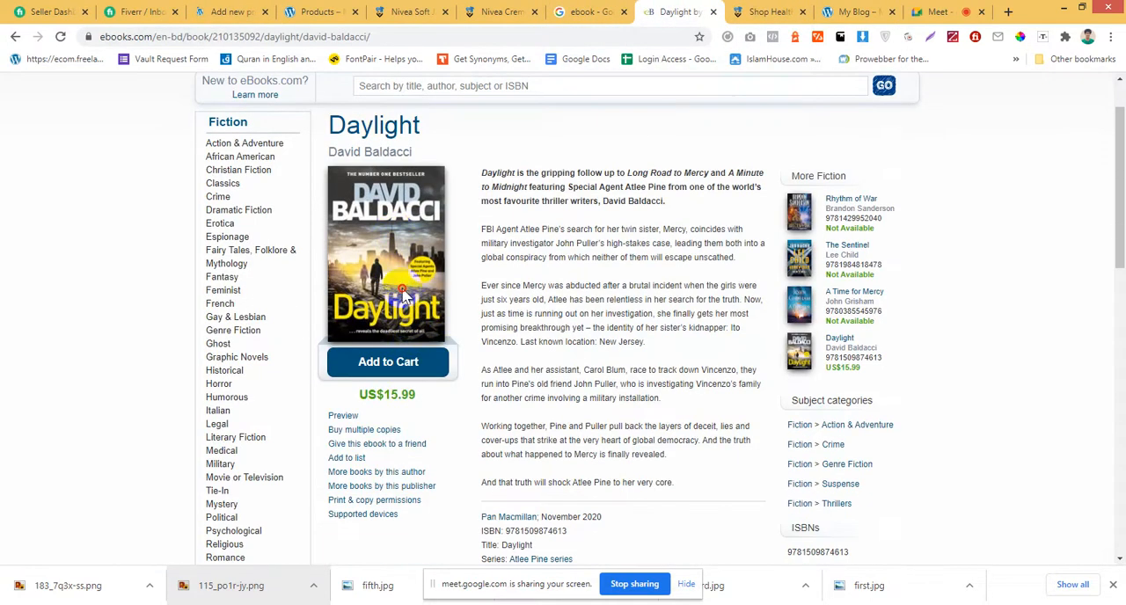
{"action": "right_click", "coordinate": [387, 257]}
{"action": "left_click", "coordinate": [431, 264]}
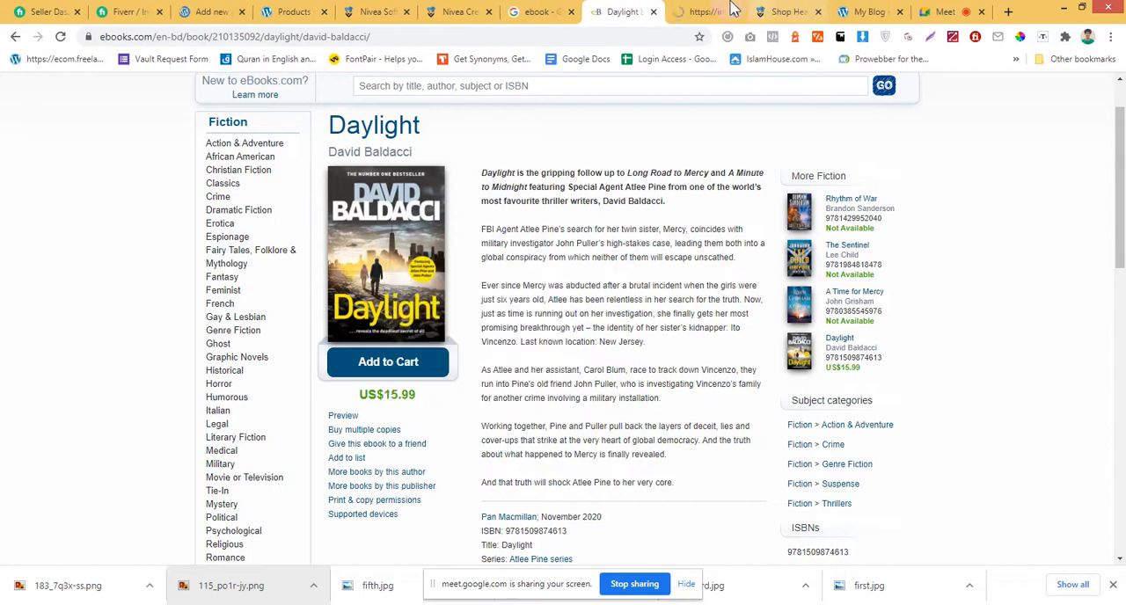
{"action": "left_click", "coordinate": [704, 12]}
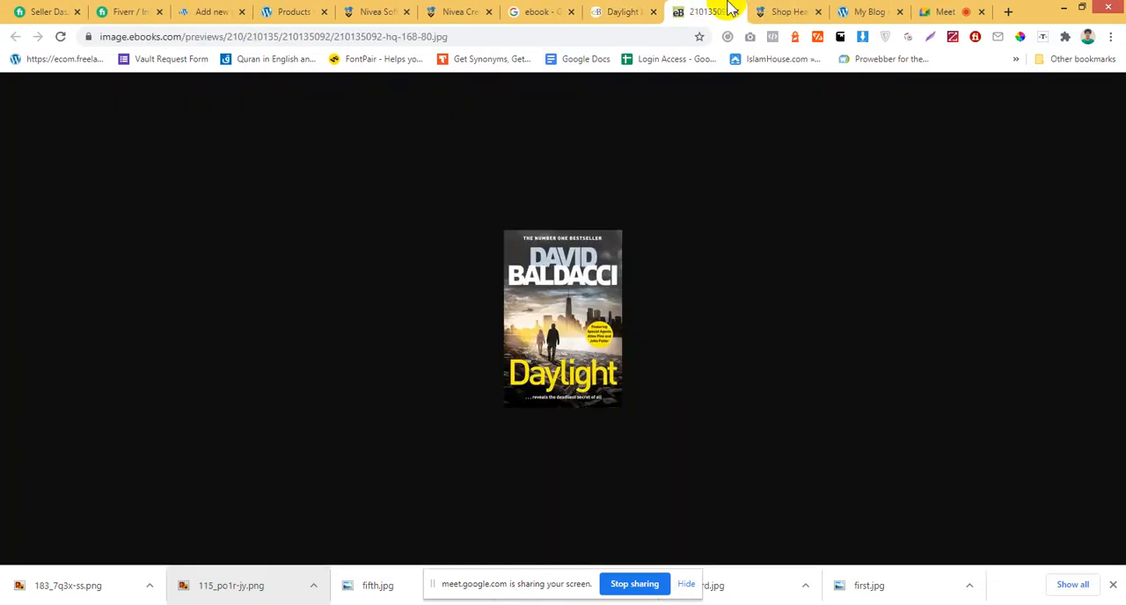
{"action": "middle_click", "coordinate": [679, 14]}
{"action": "left_click", "coordinate": [475, 11]}
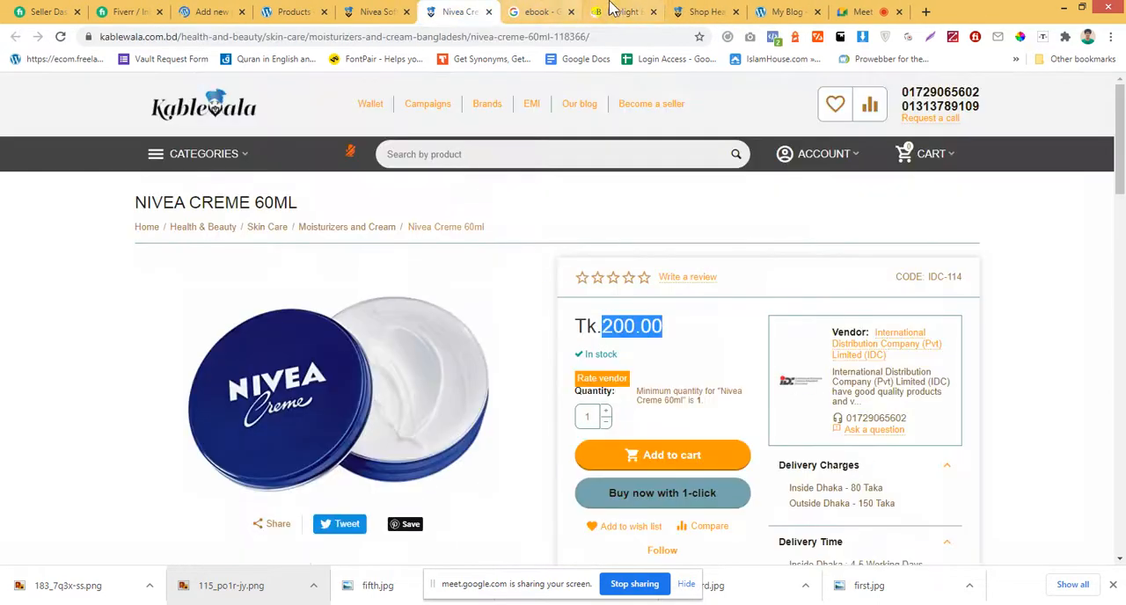
Go back to the eBooks.com home page, look over the listed titles, and open the A Promised Land book page.
{"action": "left_click", "coordinate": [622, 12]}
{"action": "scroll", "coordinate": [120, 241], "scroll_direction": "up", "scroll_amount": 1}
{"action": "left_click", "coordinate": [14, 37]}
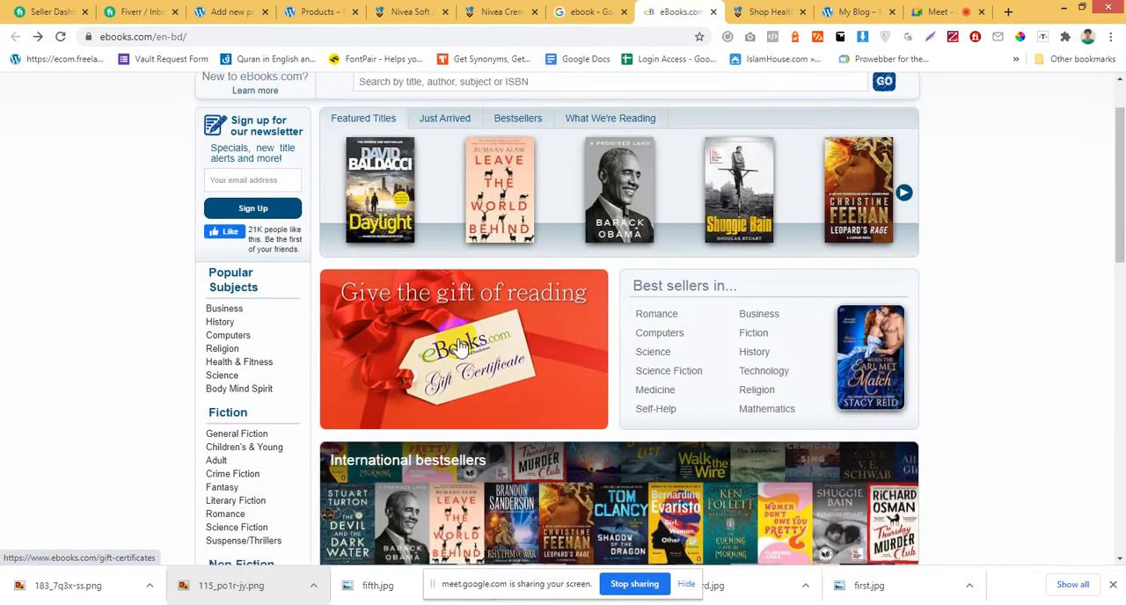
{"action": "scroll", "coordinate": [440, 369], "scroll_direction": "down", "scroll_amount": 3}
{"action": "scroll", "coordinate": [429, 398], "scroll_direction": "up", "scroll_amount": 4}
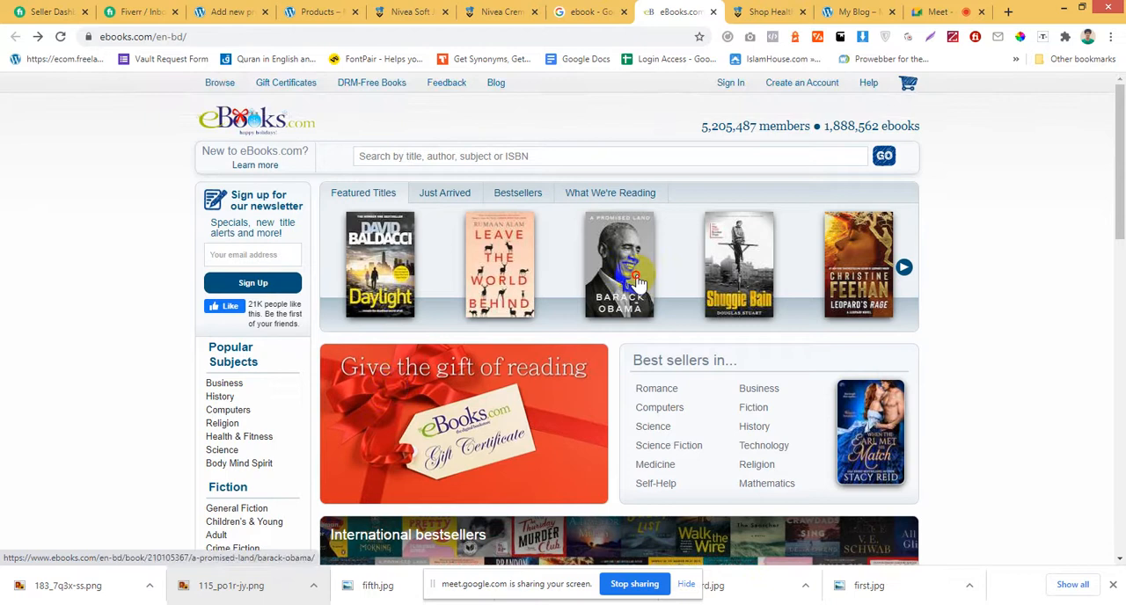
{"action": "left_click", "coordinate": [637, 283]}
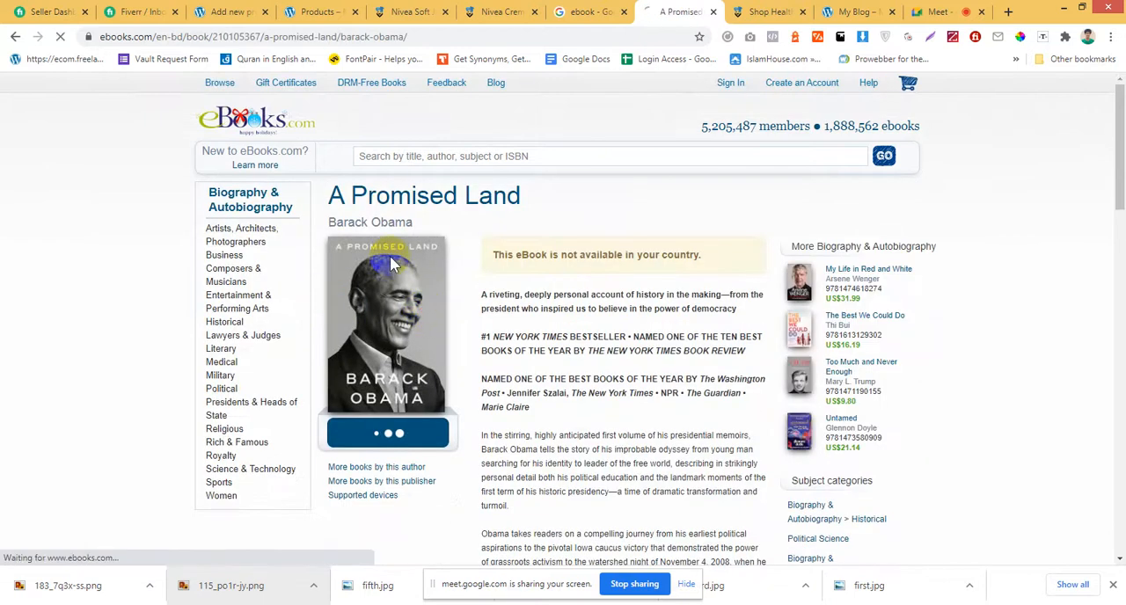
Open the Manybooks site from the ebook search results in a new tab and close the A Promised Land tab.
{"action": "left_click", "coordinate": [592, 10]}
{"action": "scroll", "coordinate": [387, 296], "scroll_direction": "down", "scroll_amount": 3}
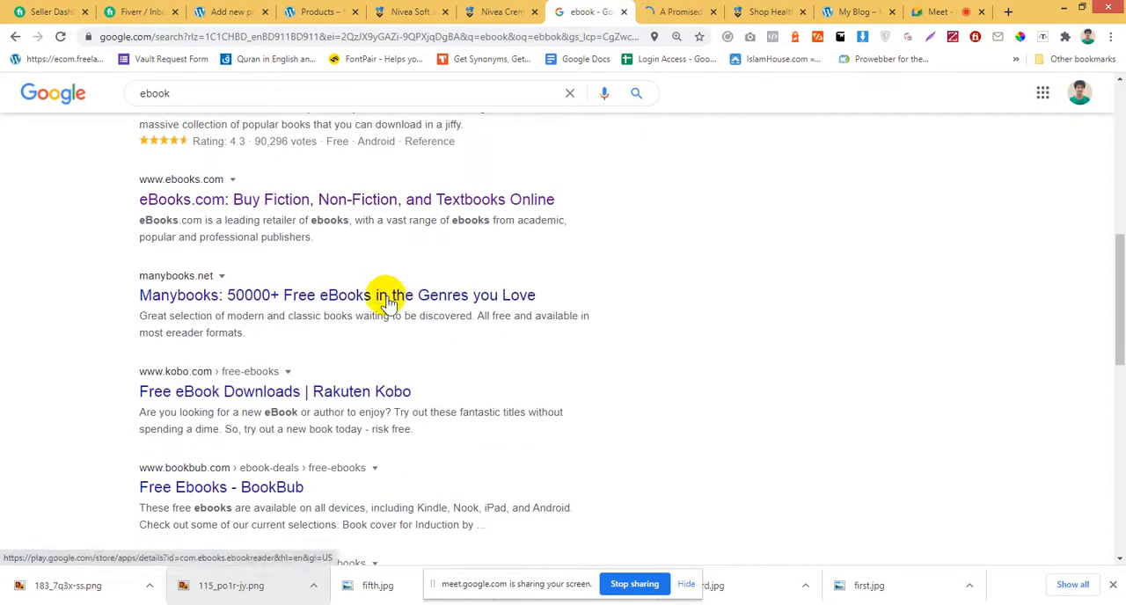
{"action": "middle_click", "coordinate": [312, 297]}
{"action": "left_click", "coordinate": [627, 11]}
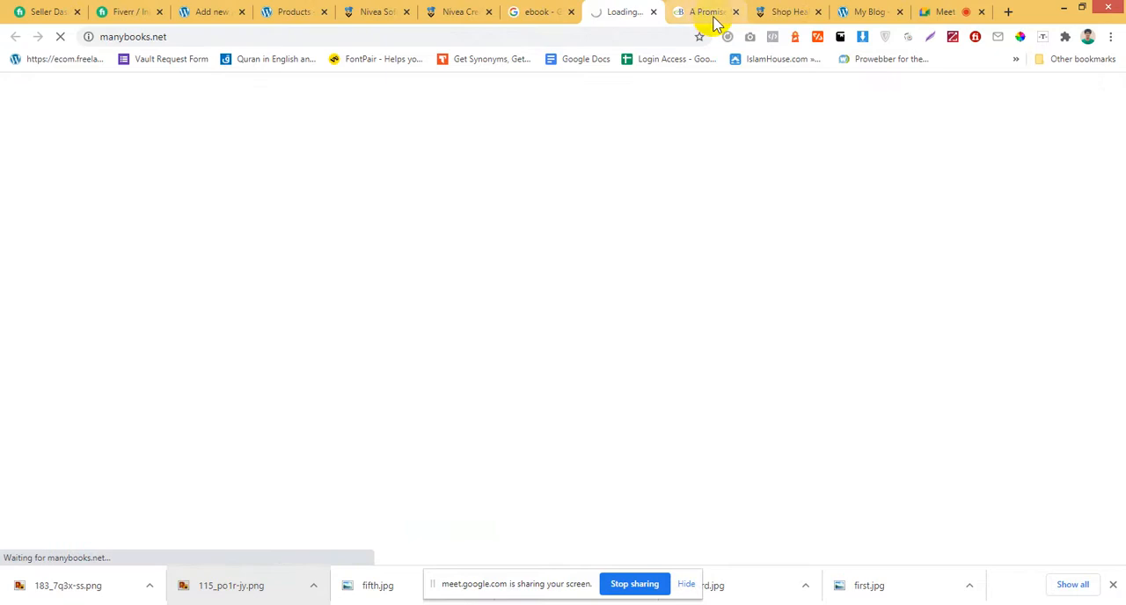
{"action": "left_click", "coordinate": [737, 14]}
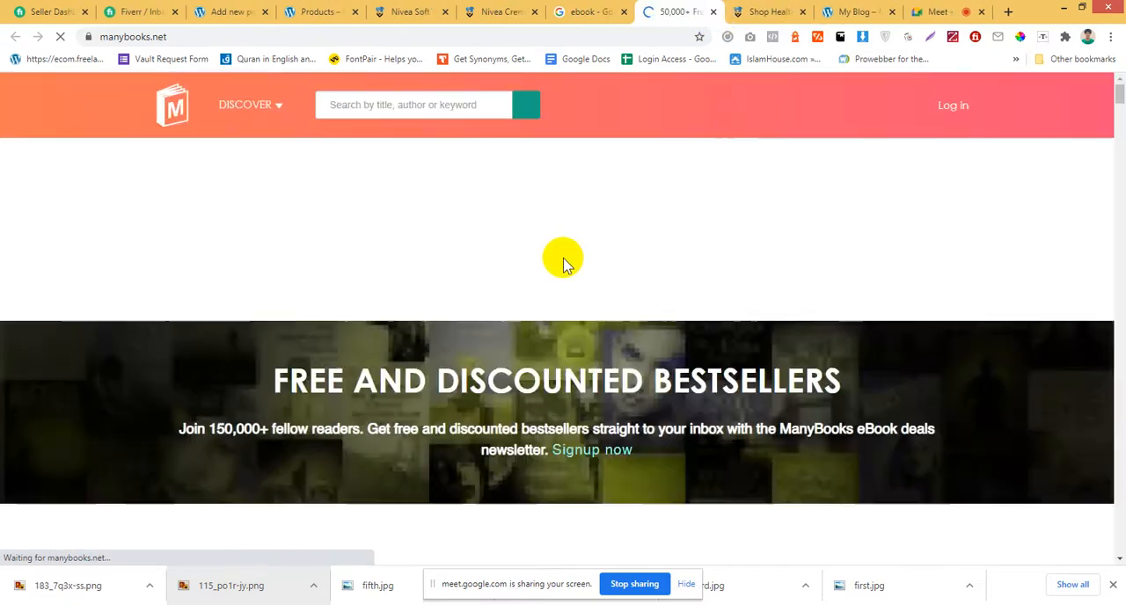
Browse the Romance genre on Manybooks and open the Pride and Prejudice book page in a new tab.
{"action": "scroll", "coordinate": [492, 321], "scroll_direction": "down", "scroll_amount": 3}
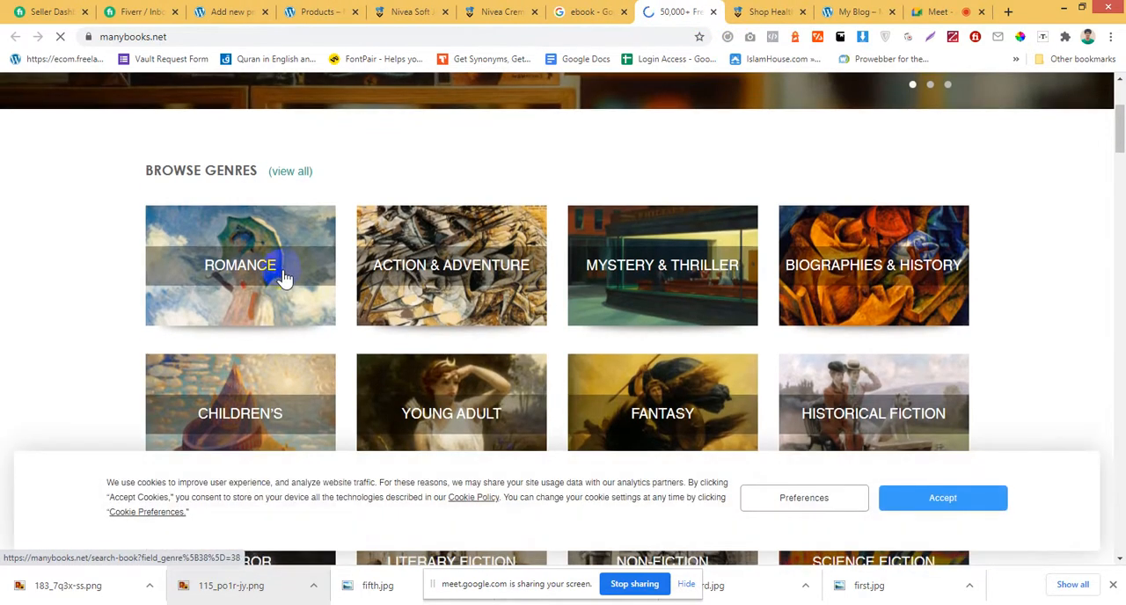
{"action": "left_click", "coordinate": [284, 275]}
{"action": "scroll", "coordinate": [285, 278], "scroll_direction": "down", "scroll_amount": 3}
{"action": "scroll", "coordinate": [290, 278], "scroll_direction": "down", "scroll_amount": 3}
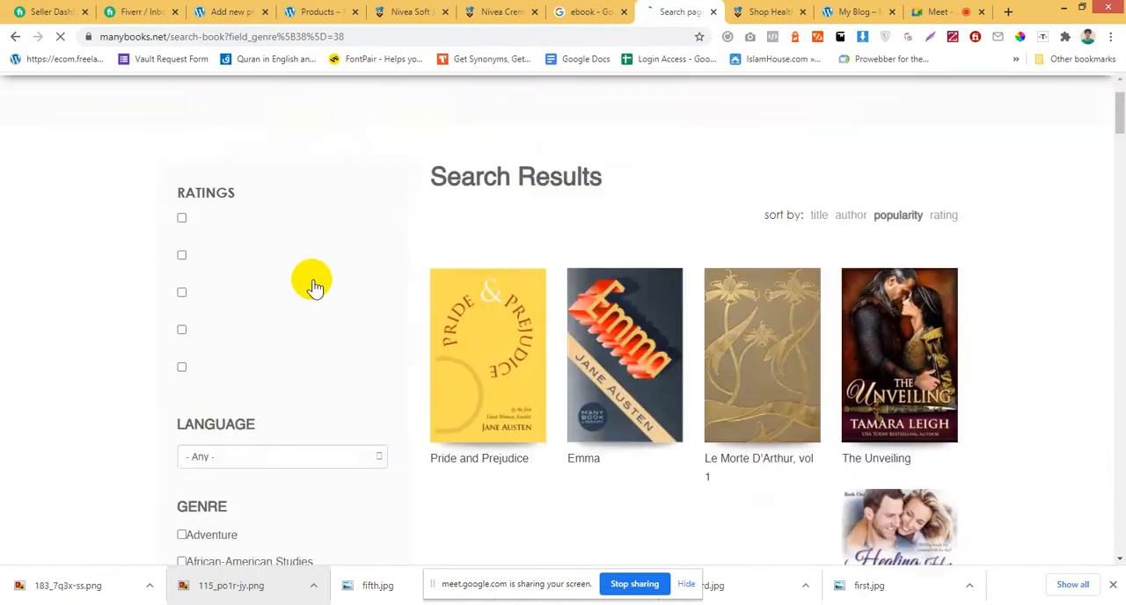
{"action": "right_click", "coordinate": [472, 255]}
{"action": "left_click", "coordinate": [497, 263]}
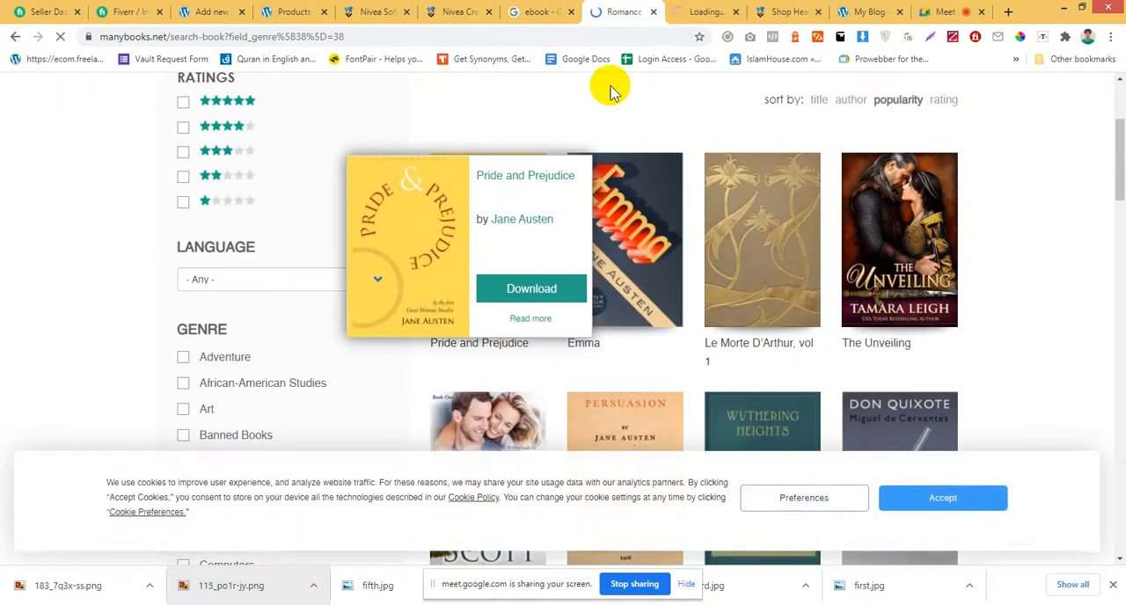
{"action": "left_click", "coordinate": [697, 14]}
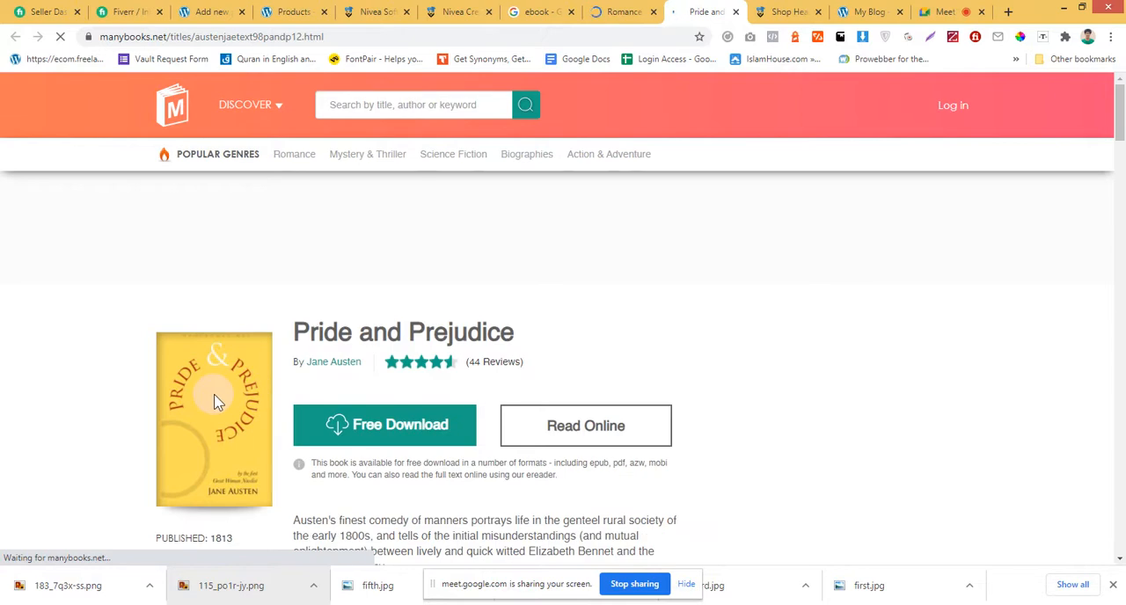
Check the options for the Pride and Prejudice cover and close both Manybooks tabs.
{"action": "right_click", "coordinate": [216, 402]}
{"action": "left_click", "coordinate": [197, 402]}
{"action": "scroll", "coordinate": [198, 400], "scroll_direction": "down", "scroll_amount": 2}
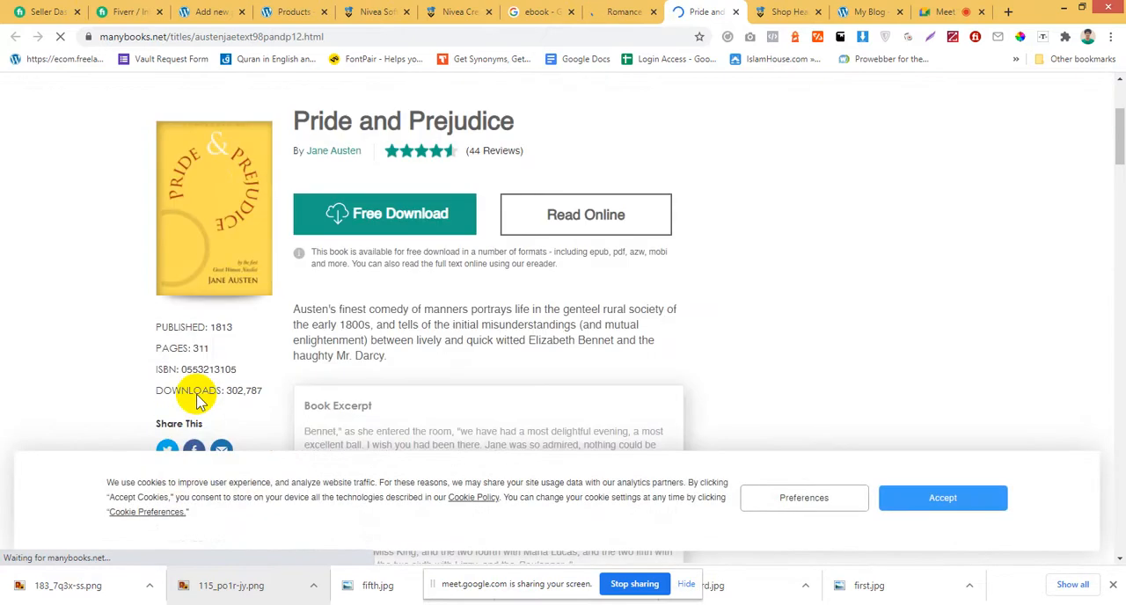
{"action": "right_click", "coordinate": [200, 236]}
{"action": "left_click", "coordinate": [56, 208]}
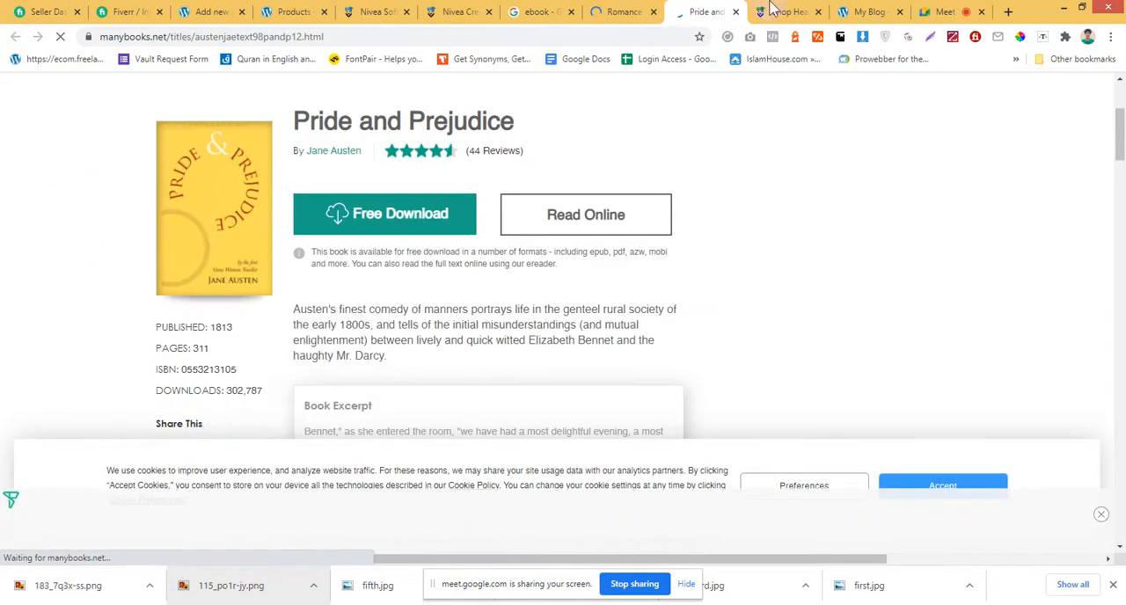
{"action": "left_click", "coordinate": [735, 12]}
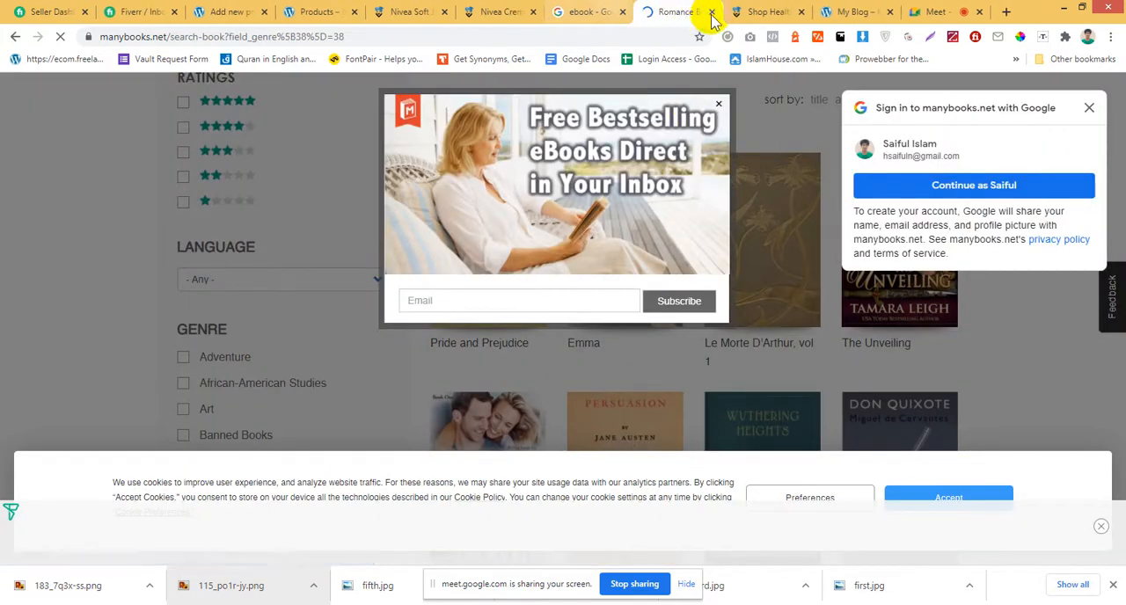
{"action": "left_click", "coordinate": [709, 11]}
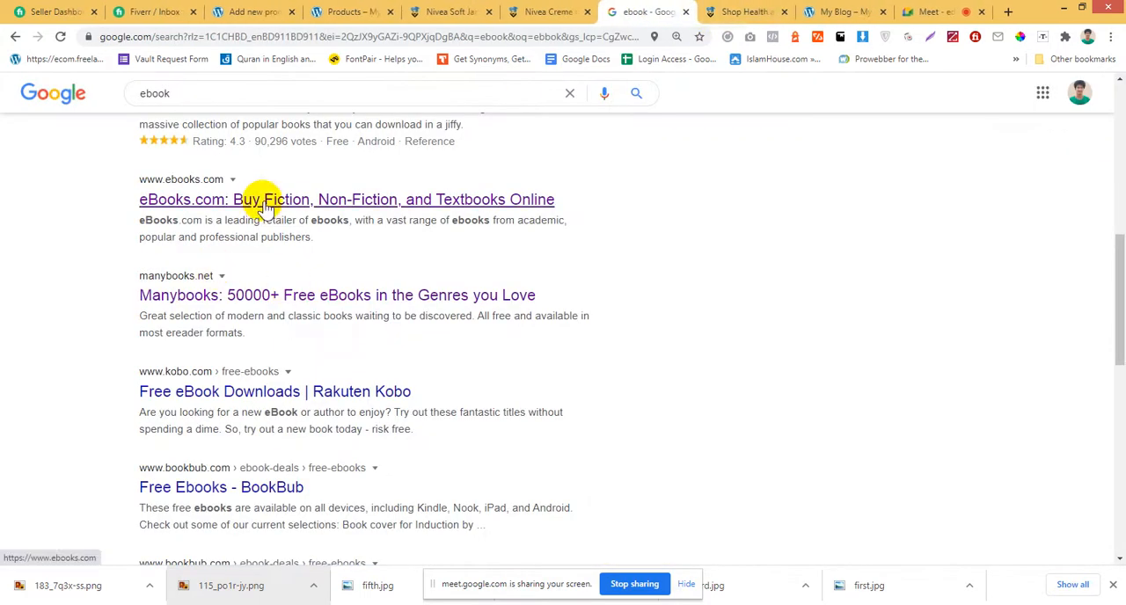
Reopen the eBooks.com home page and save the Daylight cover from the featured titles as a JPG image.
{"action": "left_click", "coordinate": [354, 201]}
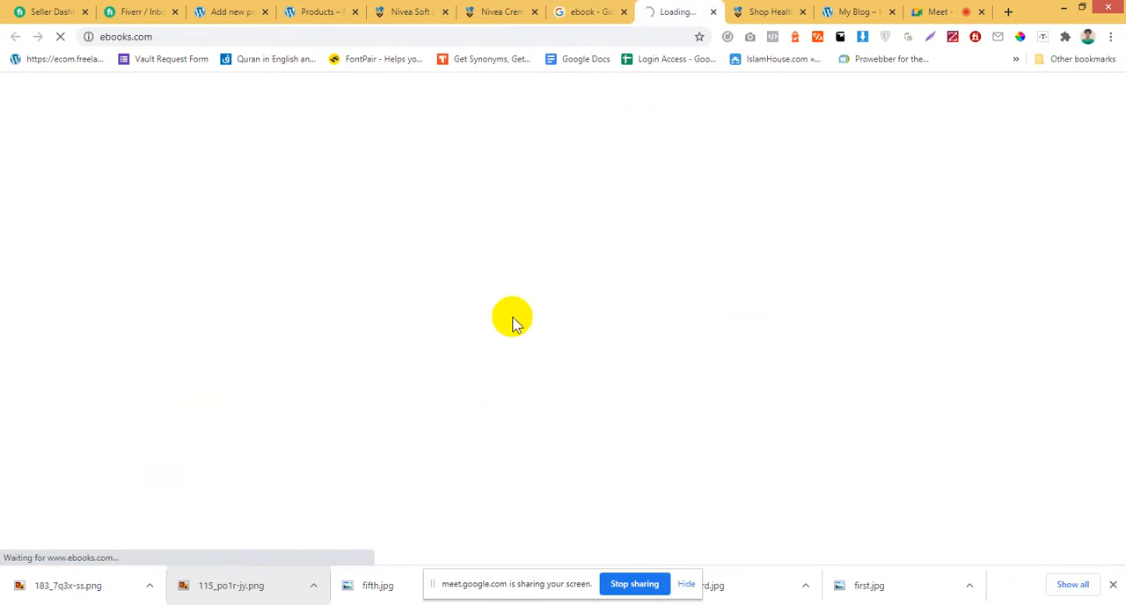
{"action": "scroll", "coordinate": [470, 329], "scroll_direction": "down", "scroll_amount": 2}
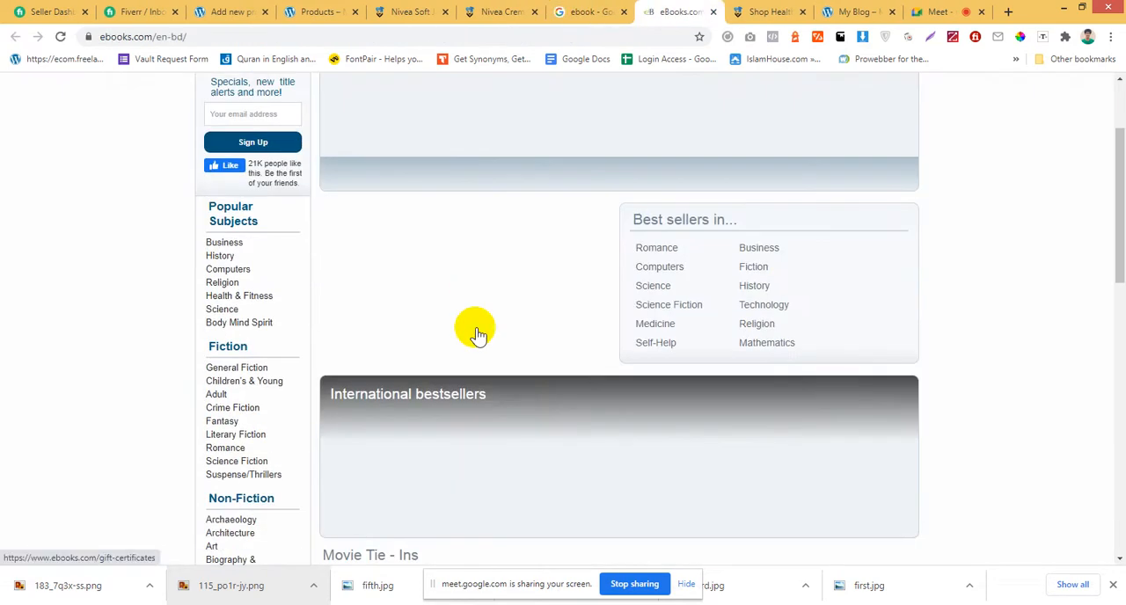
{"action": "scroll", "coordinate": [487, 323], "scroll_direction": "up", "scroll_amount": 2}
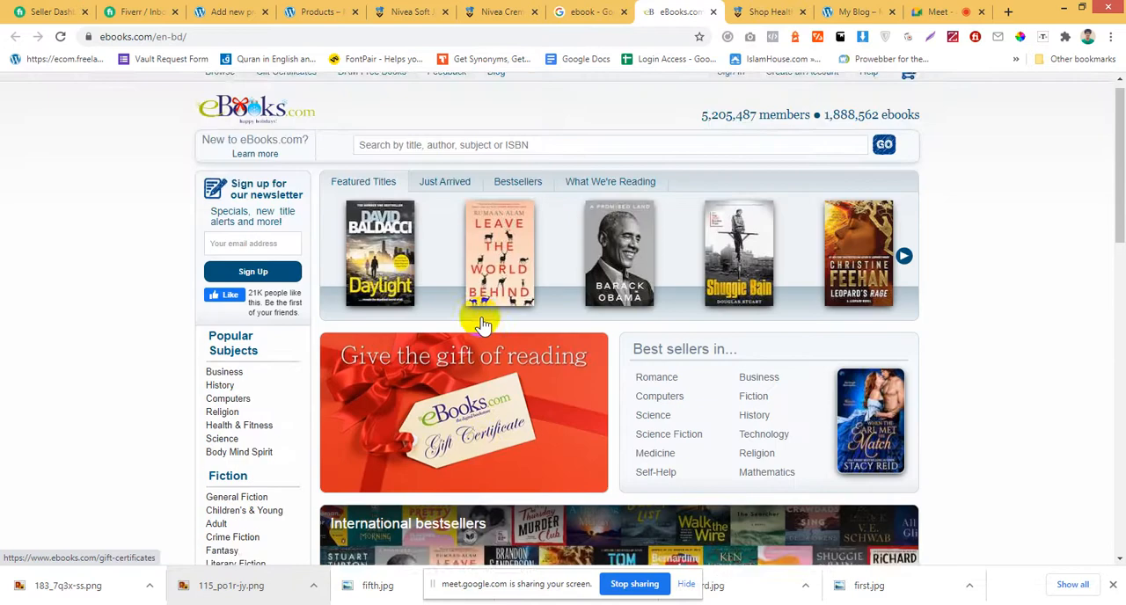
{"action": "right_click", "coordinate": [379, 257]}
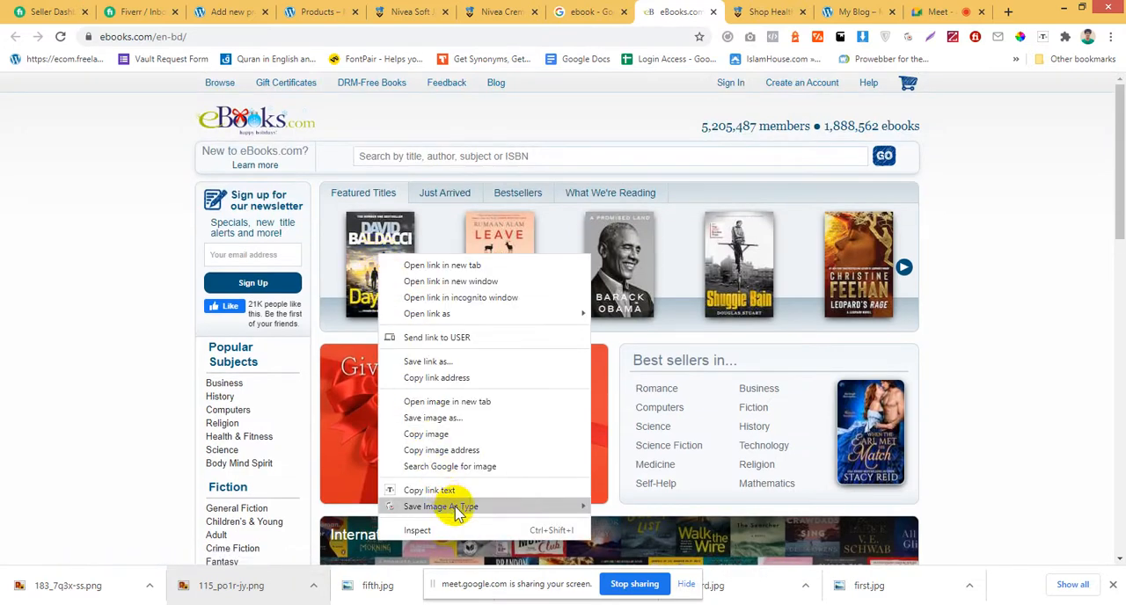
{"action": "mouse_move", "coordinate": [440, 506]}
{"action": "left_click", "coordinate": [634, 507]}
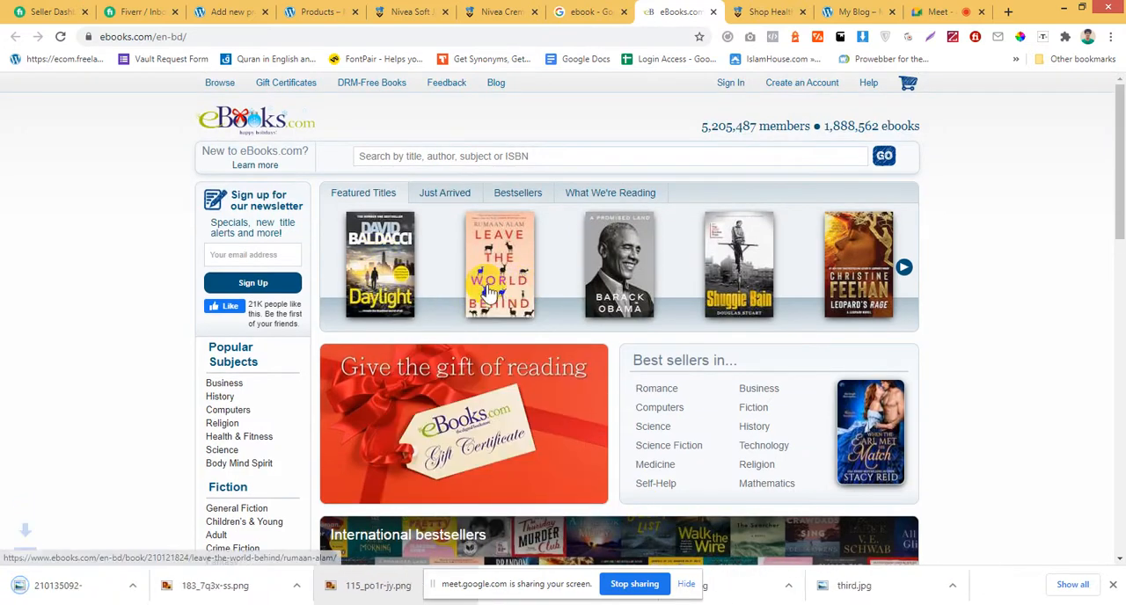
Copy the title from the Daylight book page, place its tab beside the new product tab, and enter Daylight as the product name.
{"action": "left_click", "coordinate": [373, 249]}
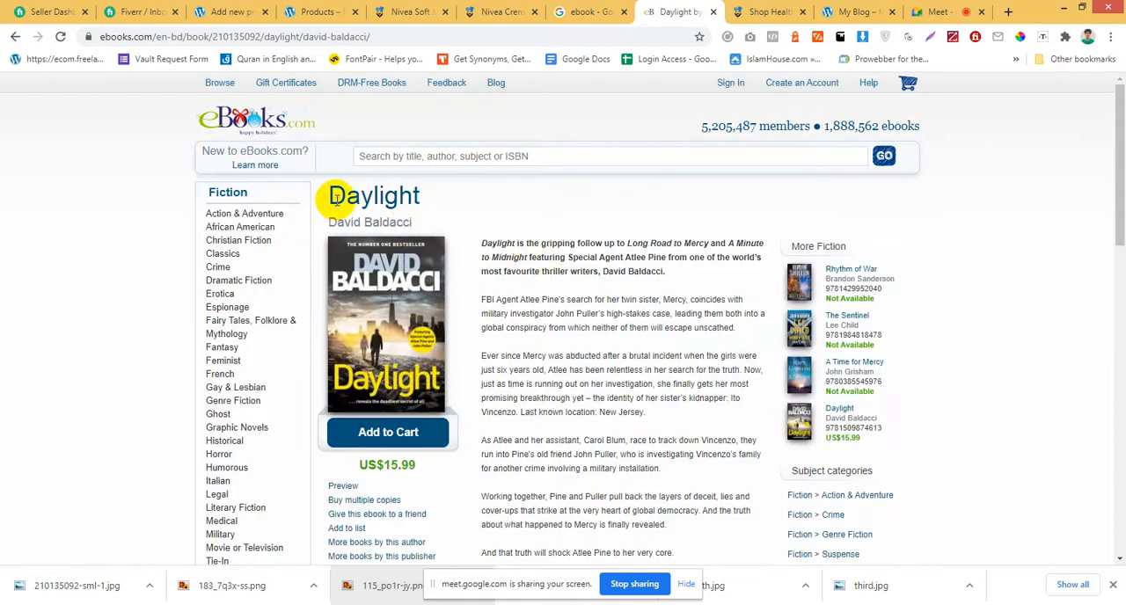
{"action": "double_click", "coordinate": [448, 199]}
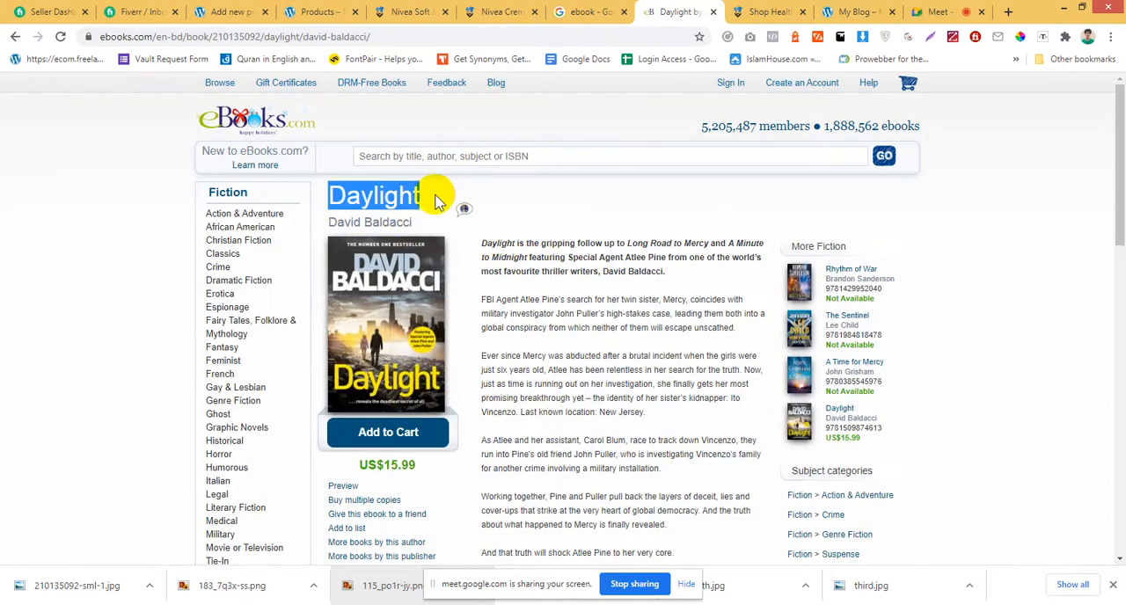
{"action": "left_click", "coordinate": [586, 11]}
{"action": "left_click", "coordinate": [497, 11]}
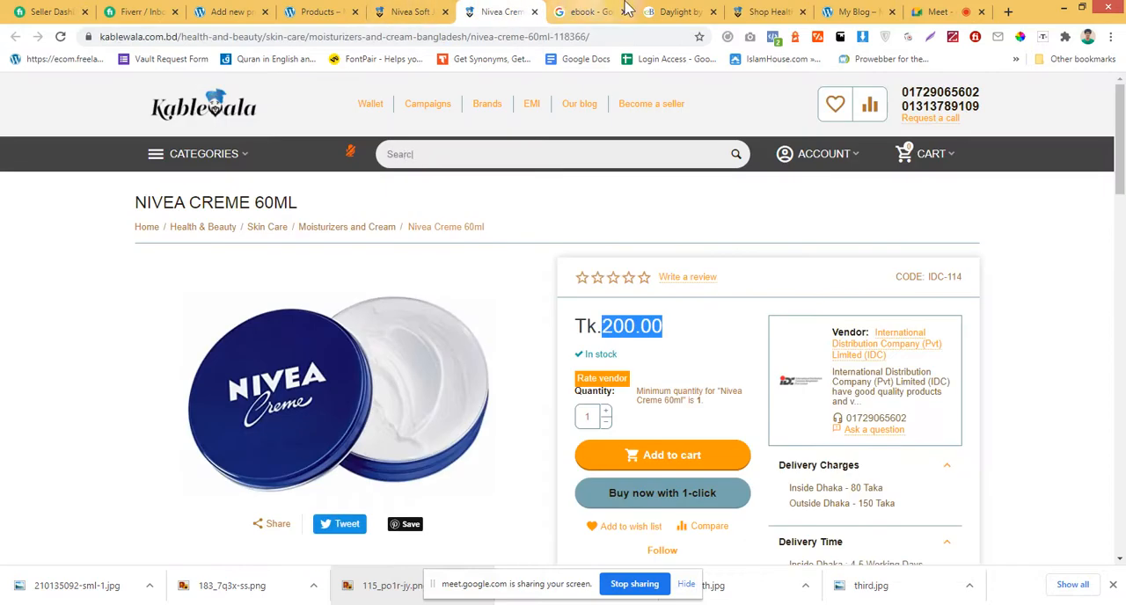
{"action": "left_click_drag", "start_coordinate": [673, 12], "coordinate": [321, 10]}
{"action": "left_click", "coordinate": [231, 12]}
{"action": "scroll", "coordinate": [369, 344], "scroll_direction": "down", "scroll_amount": 3}
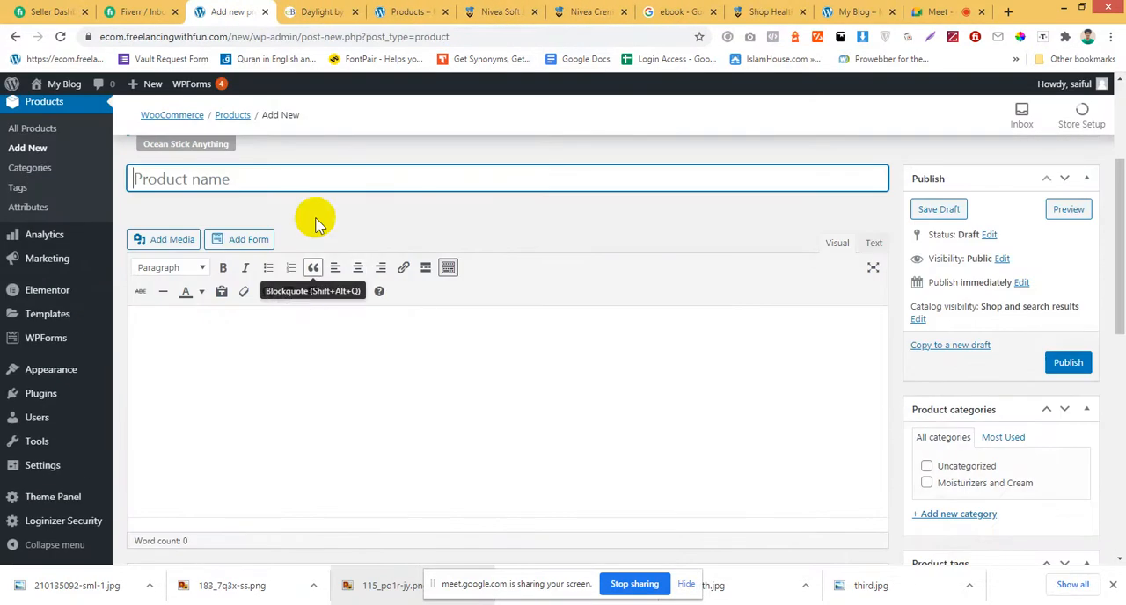
Copy the full Daylight synopsis from the eBooks.com page into the new product's main description.
{"action": "left_click", "coordinate": [321, 11]}
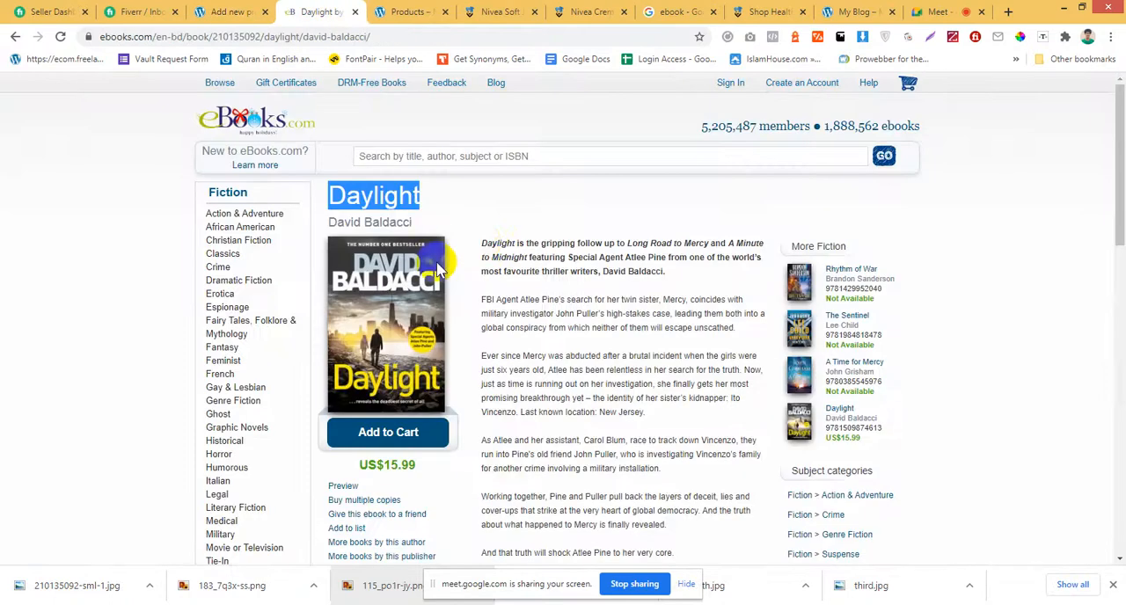
{"action": "left_click_drag", "start_coordinate": [483, 242], "coordinate": [691, 345]}
{"action": "key", "text": "ctrl+c"}
{"action": "scroll", "coordinate": [737, 484], "scroll_direction": "down", "scroll_amount": 3}
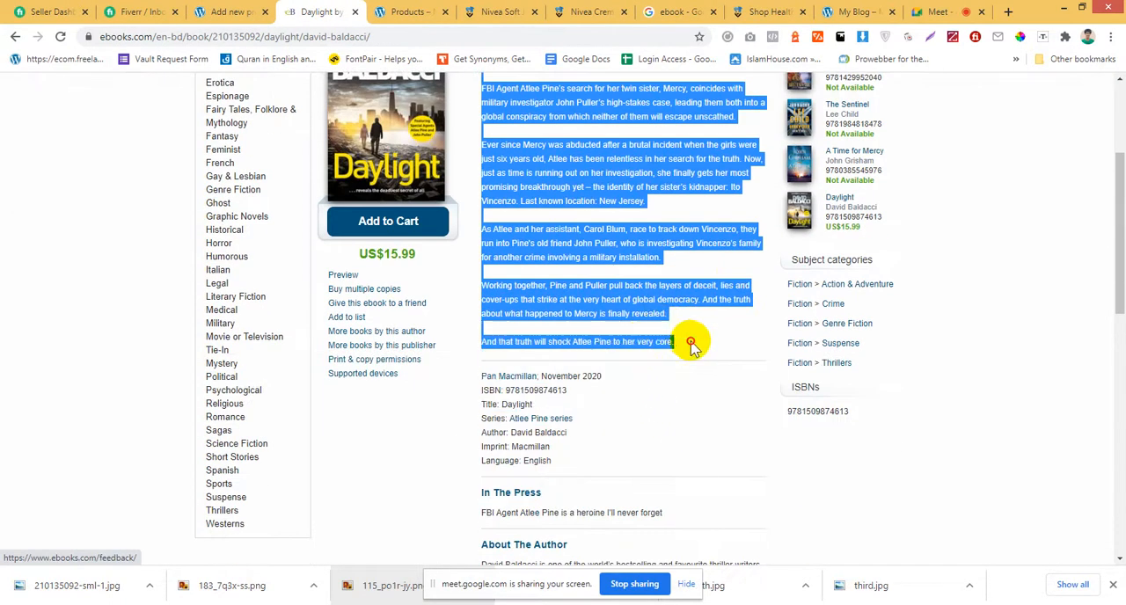
{"action": "left_click", "coordinate": [233, 11]}
{"action": "left_click", "coordinate": [347, 395]}
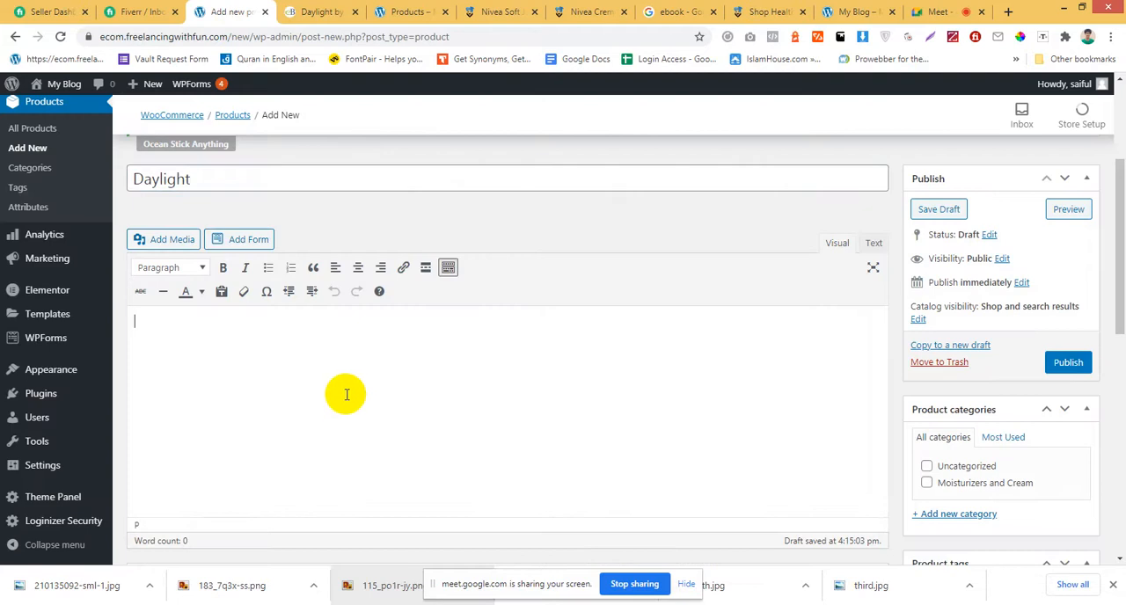
{"action": "key", "text": "ctrl+v"}
Create a product category named ebook without a parent and assign it to the Daylight product.
{"action": "left_click", "coordinate": [322, 11]}
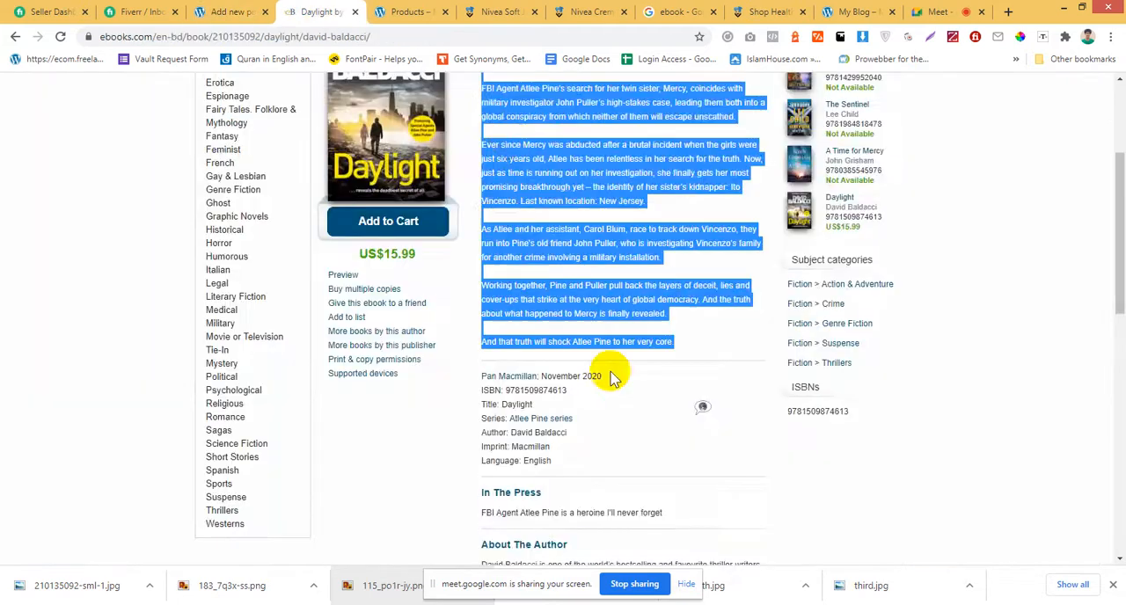
{"action": "scroll", "coordinate": [632, 352], "scroll_direction": "up", "scroll_amount": 5}
{"action": "left_click", "coordinate": [405, 12]}
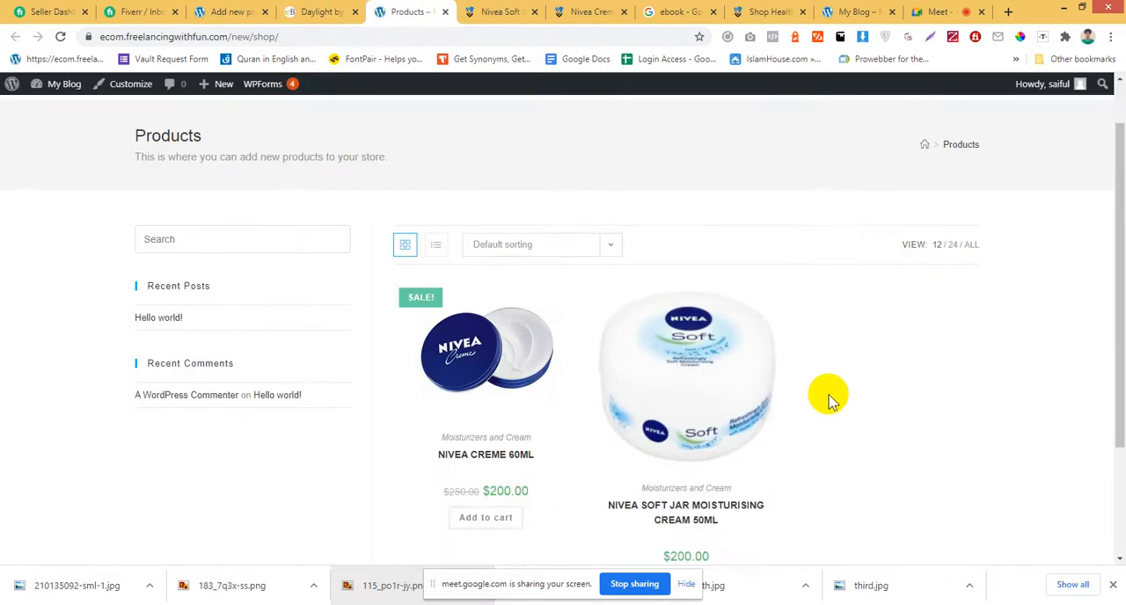
{"action": "left_click", "coordinate": [248, 12]}
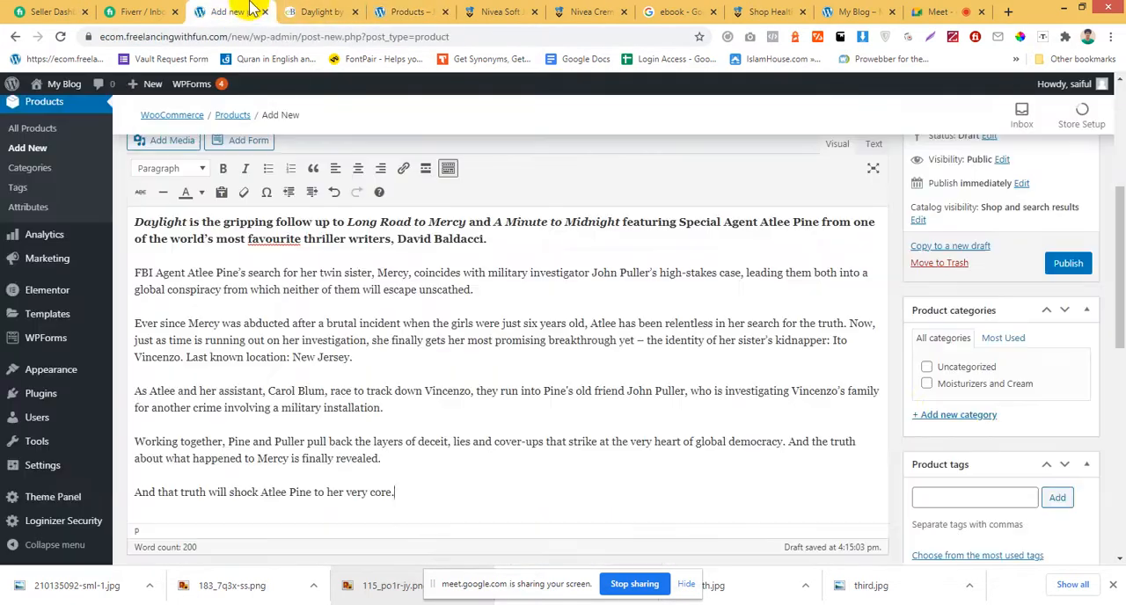
{"action": "left_click", "coordinate": [945, 419]}
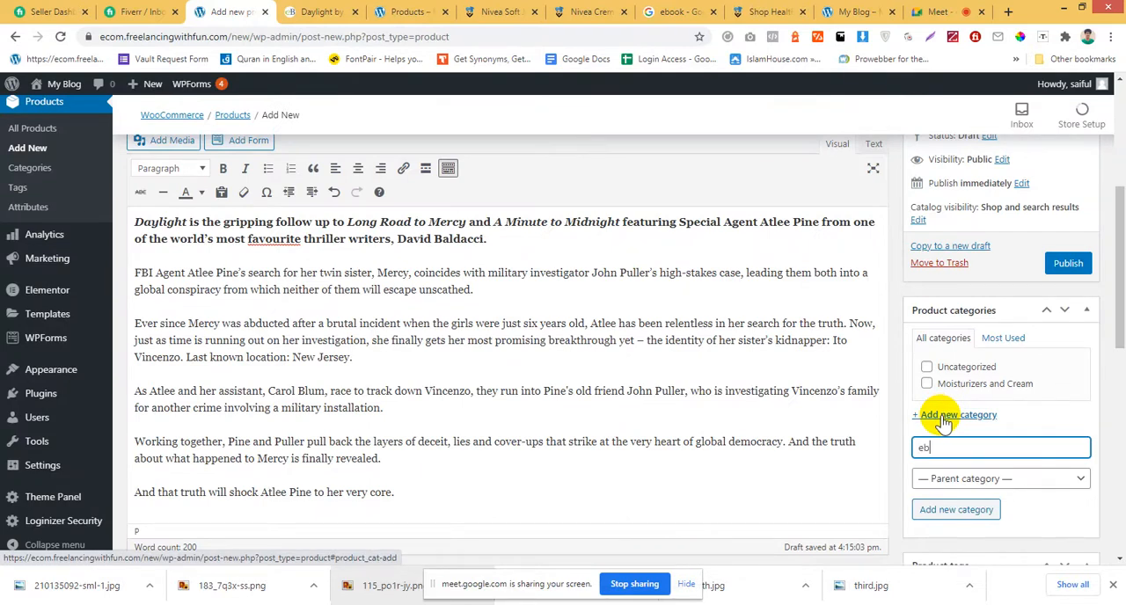
{"action": "left_click", "coordinate": [957, 510]}
Upload the downloaded cover 210135092-sml-1.jpg and set it as the product image.
{"action": "scroll", "coordinate": [957, 396], "scroll_direction": "down", "scroll_amount": 2}
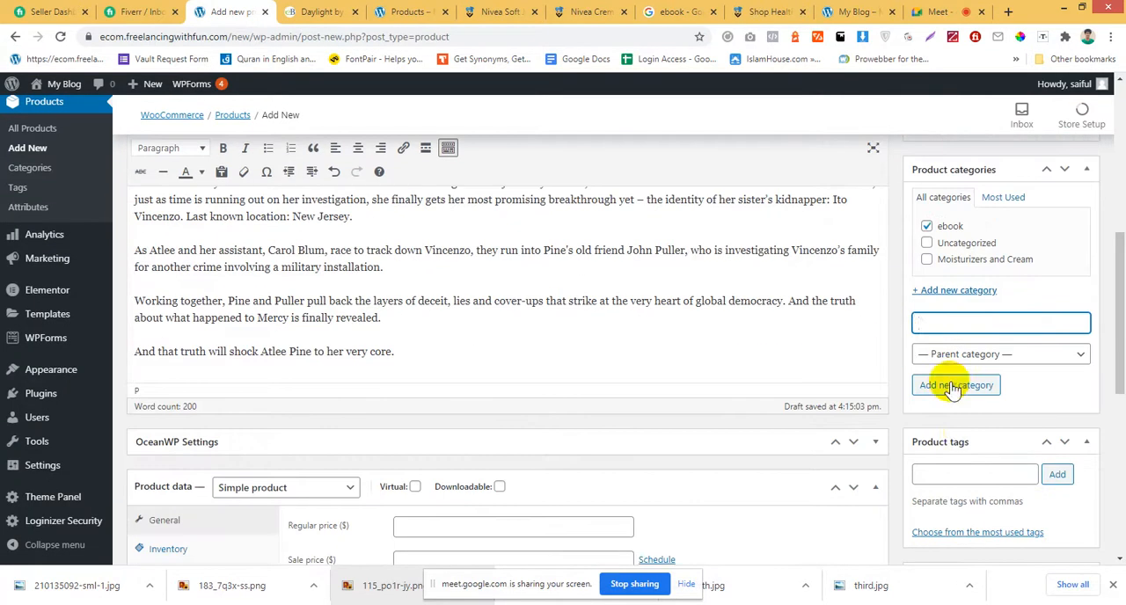
{"action": "scroll", "coordinate": [964, 431], "scroll_direction": "down", "scroll_amount": 1}
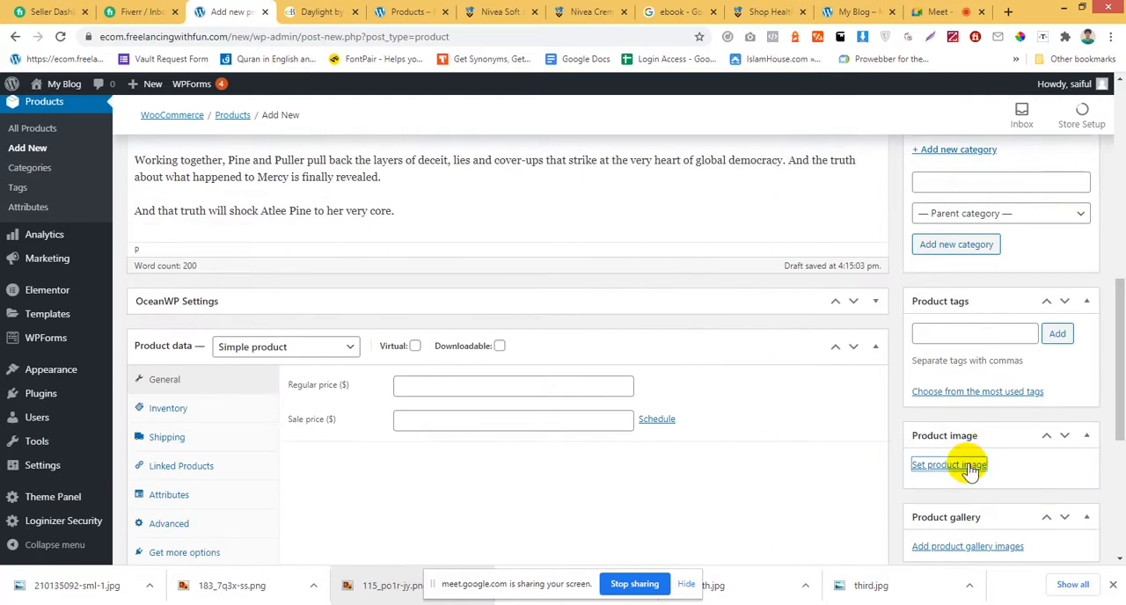
{"action": "left_click", "coordinate": [971, 471]}
{"action": "left_click_drag", "start_coordinate": [61, 586], "coordinate": [233, 264]}
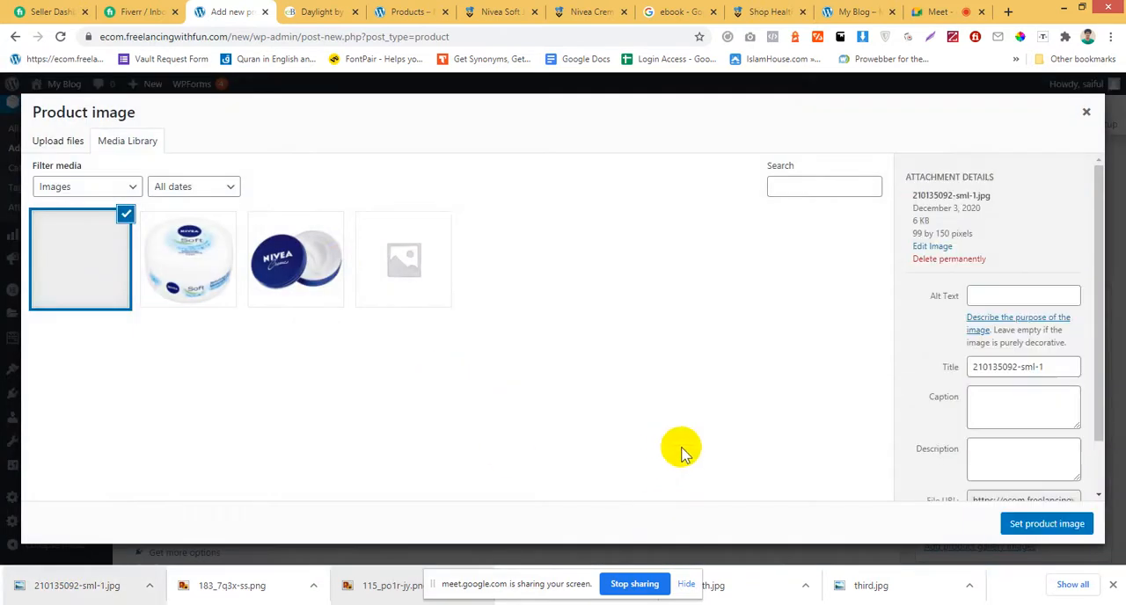
{"action": "left_click", "coordinate": [1047, 524]}
{"action": "scroll", "coordinate": [683, 315], "scroll_direction": "down", "scroll_amount": 5}
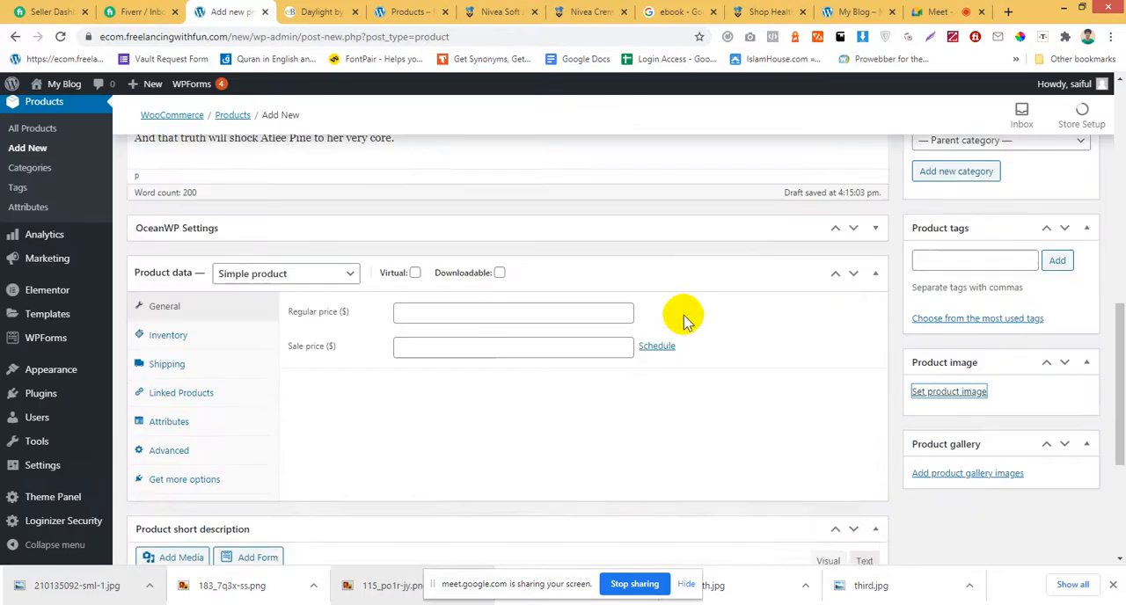
Set the Daylight product's regular price to 50 dollars.
{"action": "scroll", "coordinate": [558, 337], "scroll_direction": "up", "scroll_amount": 2}
{"action": "scroll", "coordinate": [459, 377], "scroll_direction": "up", "scroll_amount": 1}
{"action": "left_click", "coordinate": [465, 319]}
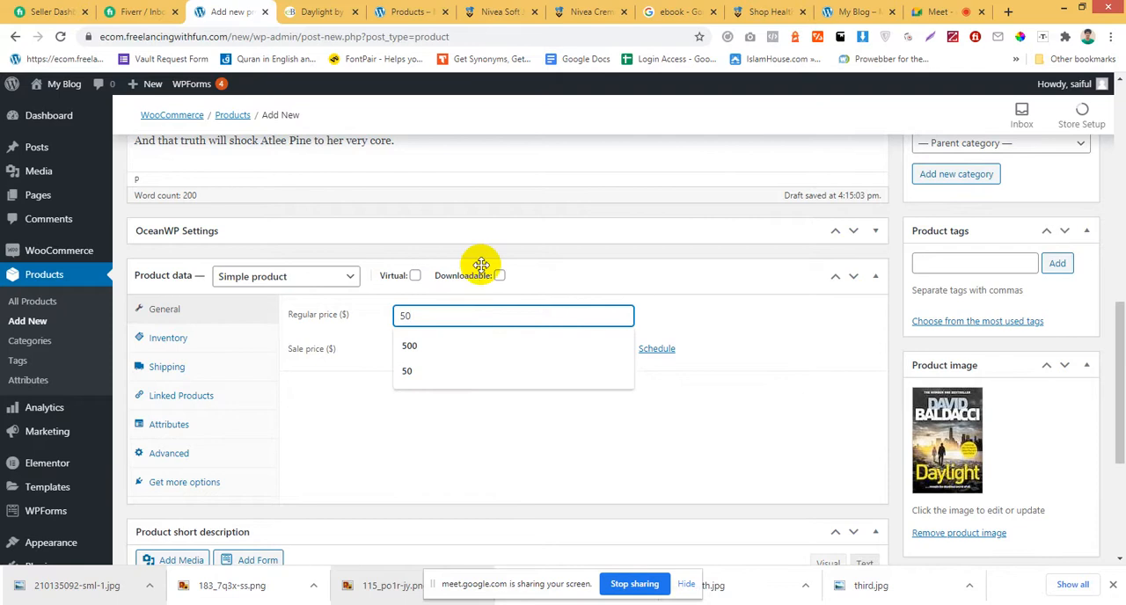
{"action": "left_click", "coordinate": [534, 277]}
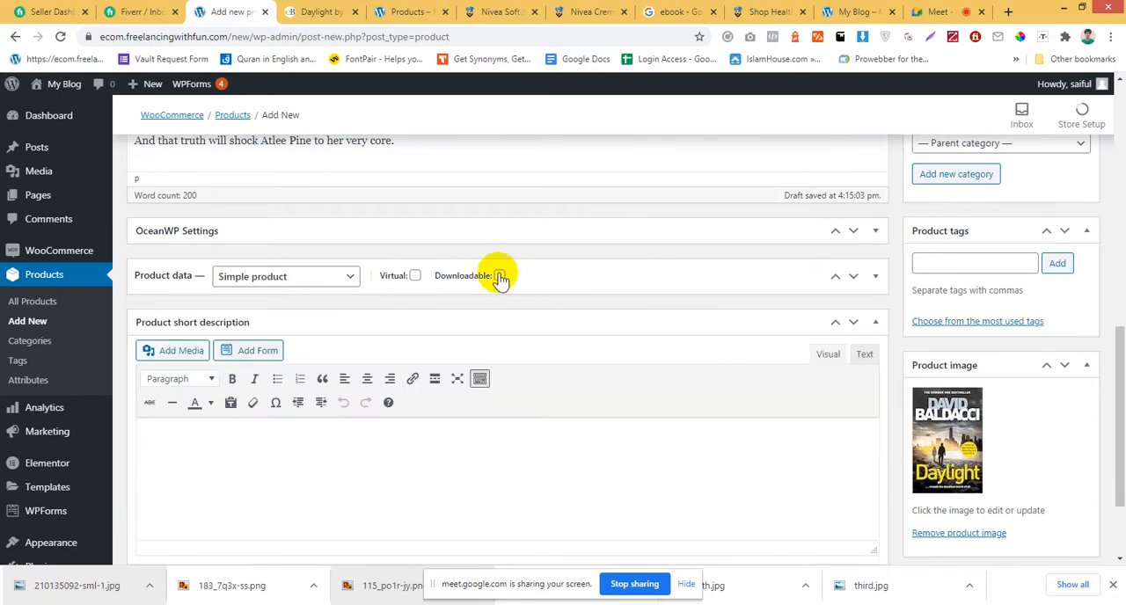
Copy the bold opening paragraph of the Daylight synopsis from eBooks.com into the product short description.
{"action": "scroll", "coordinate": [498, 277], "scroll_direction": "down", "scroll_amount": 2}
{"action": "scroll", "coordinate": [498, 276], "scroll_direction": "up", "scroll_amount": 4}
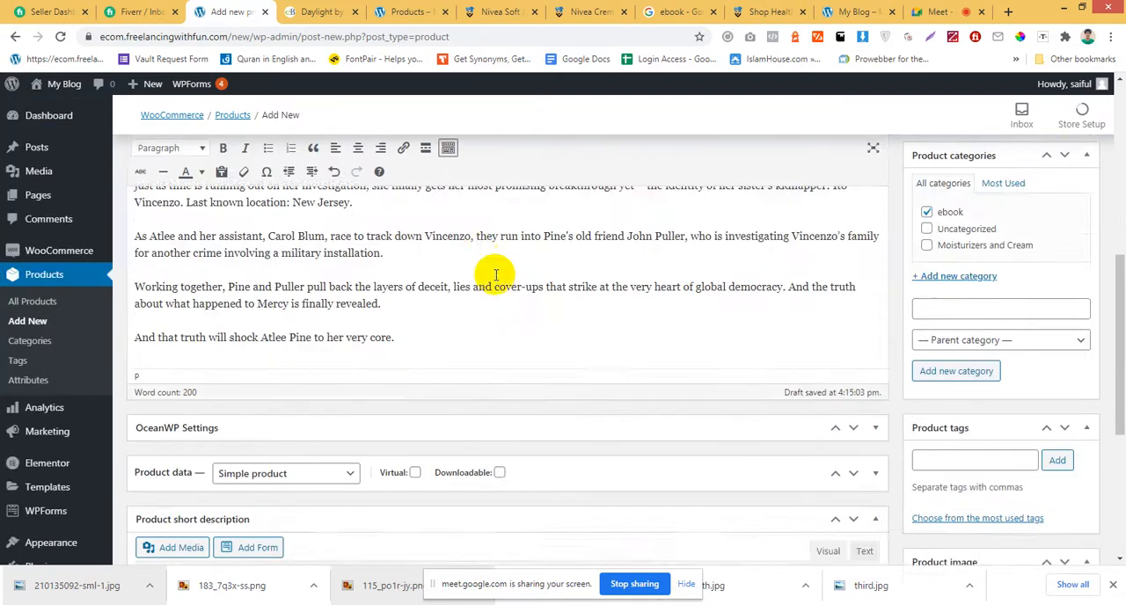
{"action": "left_click", "coordinate": [312, 12]}
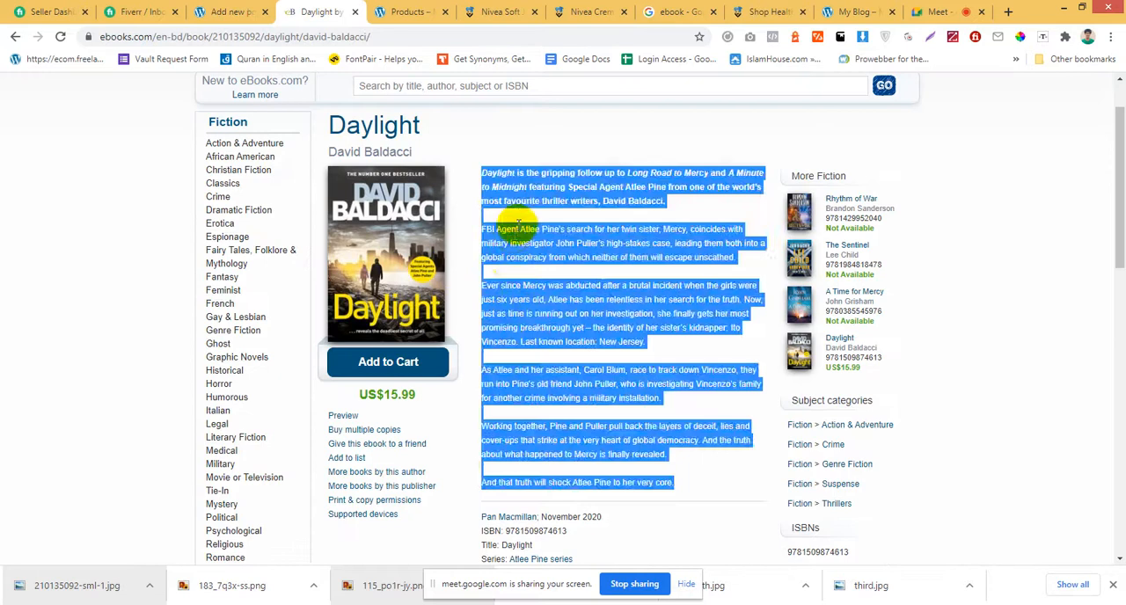
{"action": "left_click_drag", "start_coordinate": [484, 169], "coordinate": [686, 205]}
{"action": "key", "text": "ctrl+c"}
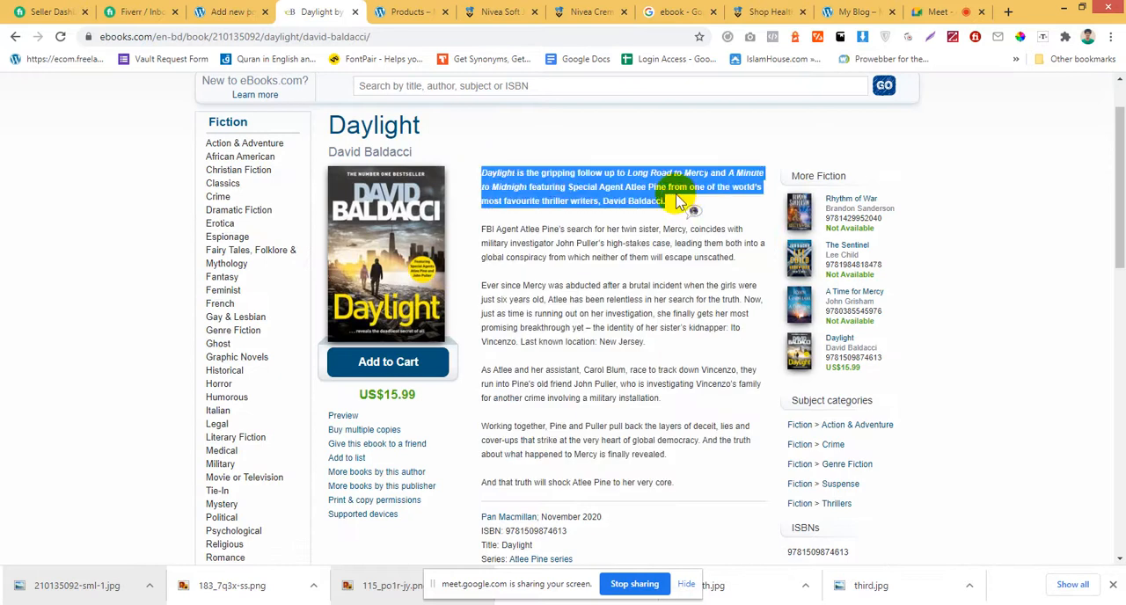
{"action": "left_click", "coordinate": [232, 11]}
{"action": "scroll", "coordinate": [307, 470], "scroll_direction": "down", "scroll_amount": 4}
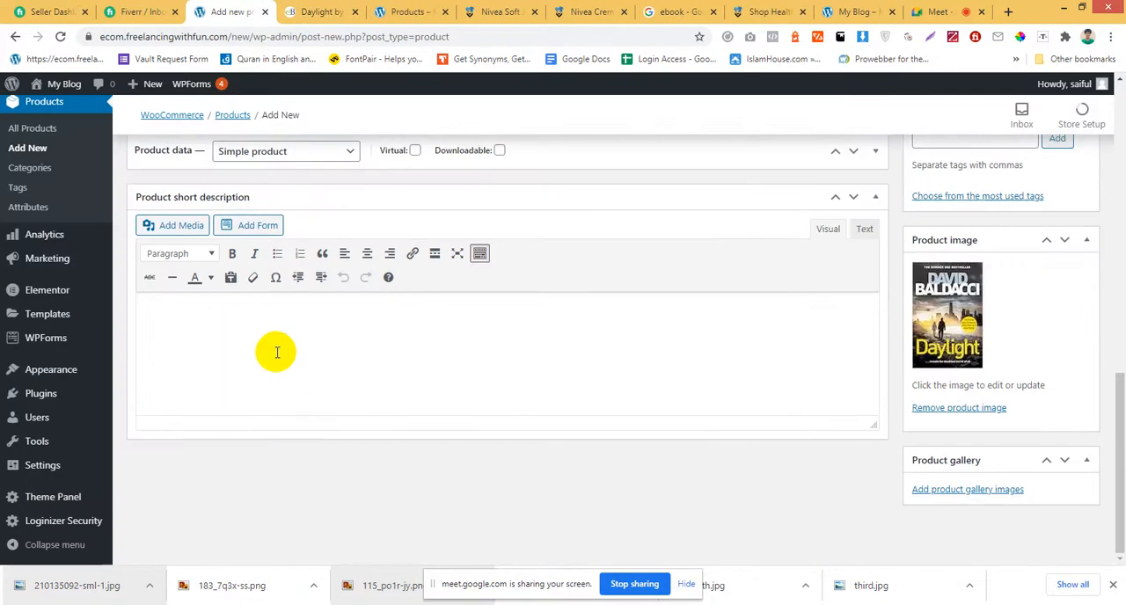
{"action": "key", "text": "ctrl+v"}
Mark the Daylight product as virtual and downloadable, and check the product types while keeping Simple product.
{"action": "scroll", "coordinate": [344, 350], "scroll_direction": "up", "scroll_amount": 5}
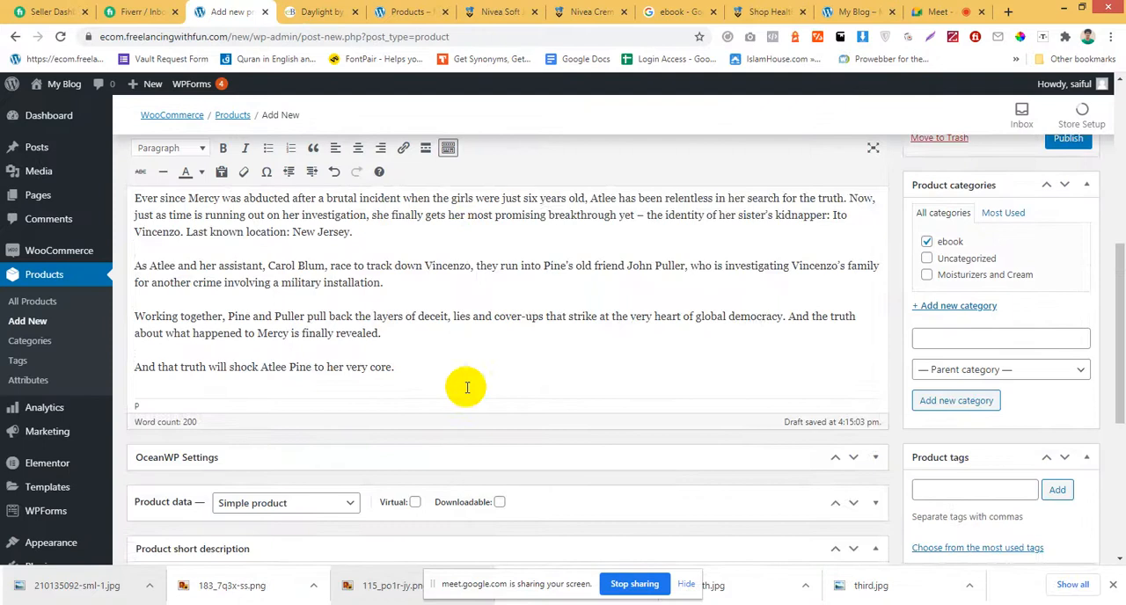
{"action": "scroll", "coordinate": [453, 382], "scroll_direction": "up", "scroll_amount": 1}
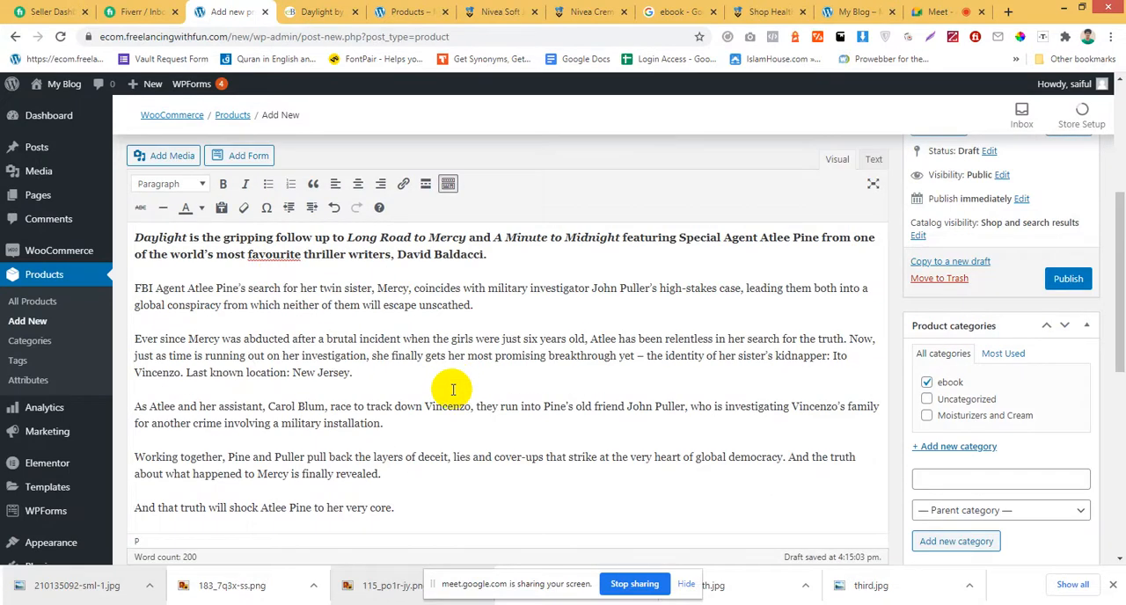
{"action": "scroll", "coordinate": [453, 390], "scroll_direction": "down", "scroll_amount": 3}
{"action": "scroll", "coordinate": [443, 421], "scroll_direction": "down", "scroll_amount": 1}
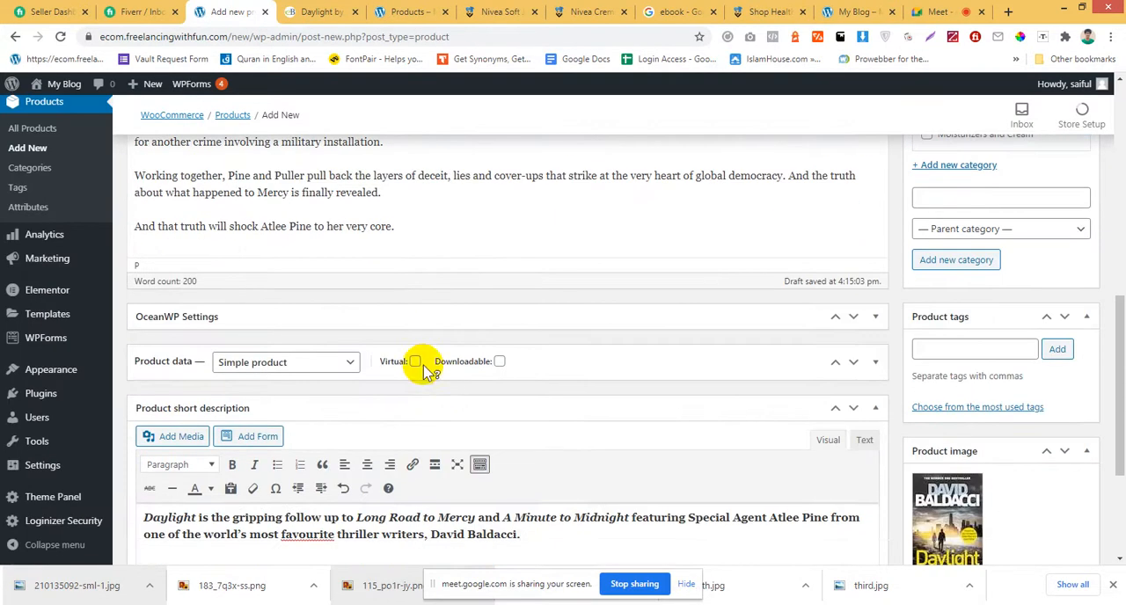
{"action": "left_click", "coordinate": [415, 362]}
{"action": "left_click", "coordinate": [499, 362]}
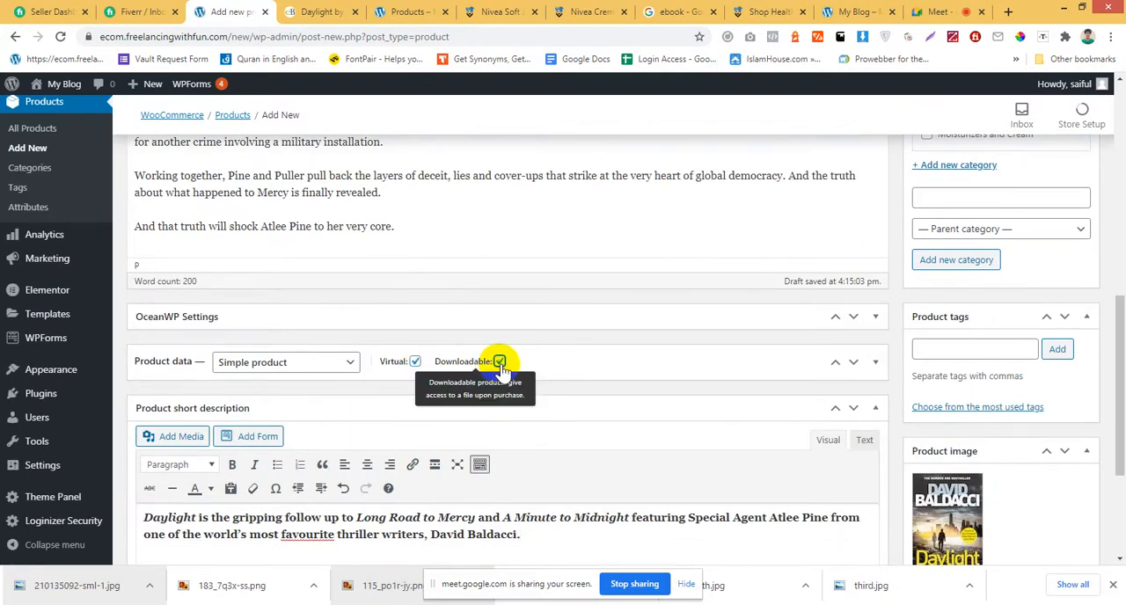
{"action": "scroll", "coordinate": [528, 347], "scroll_direction": "down", "scroll_amount": 2}
{"action": "left_click", "coordinate": [297, 231]}
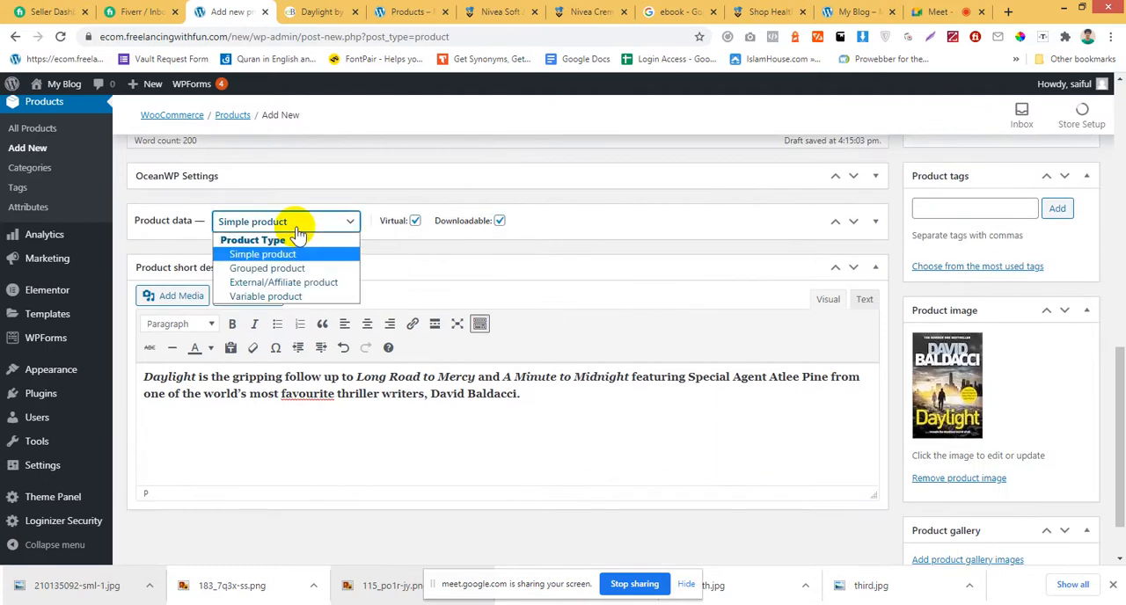
{"action": "left_click", "coordinate": [511, 244]}
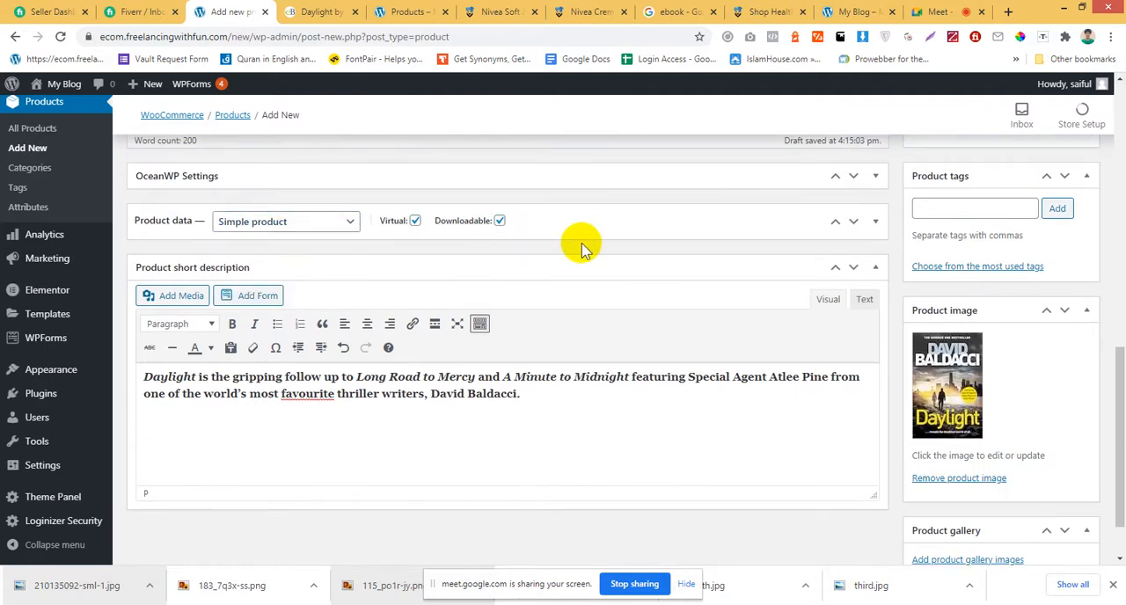
Expand the product data and set the download limit to 10 and the download expiry to 1 day.
{"action": "scroll", "coordinate": [621, 372], "scroll_direction": "up", "scroll_amount": 3}
{"action": "scroll", "coordinate": [616, 373], "scroll_direction": "down", "scroll_amount": 3}
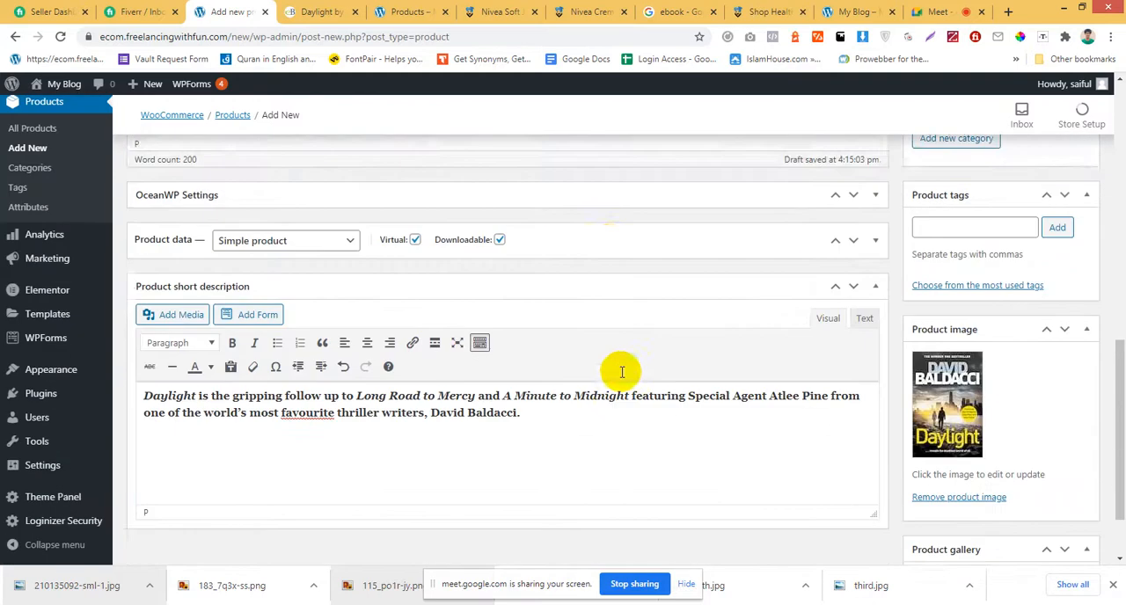
{"action": "left_click", "coordinate": [610, 226]}
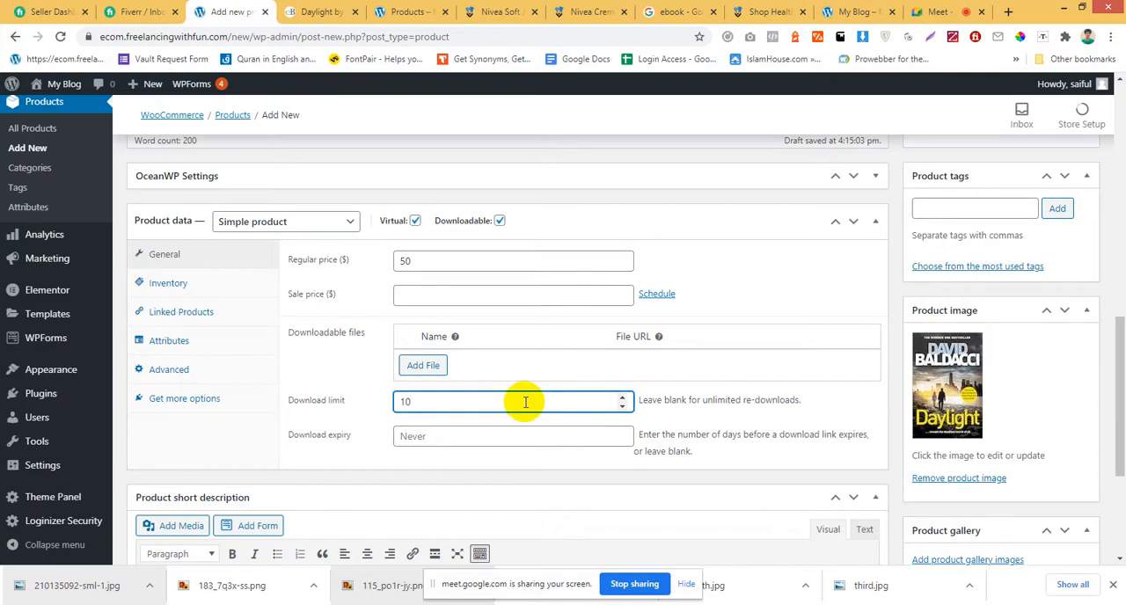
{"action": "left_click", "coordinate": [516, 435]}
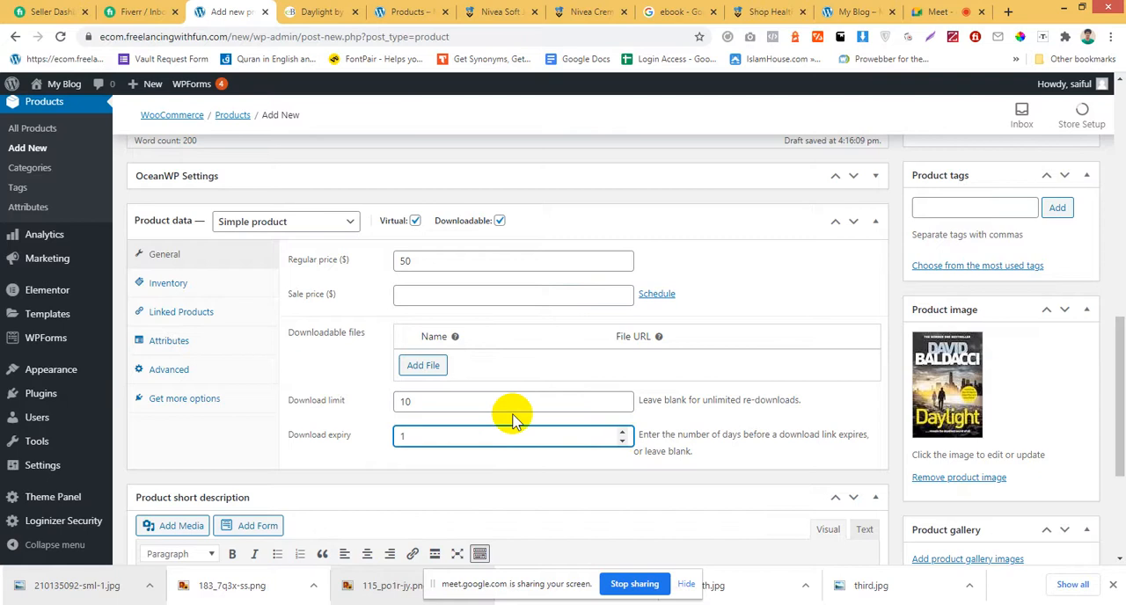
Add a downloadable file entry to the product and name it ebook.
{"action": "left_click", "coordinate": [424, 367]}
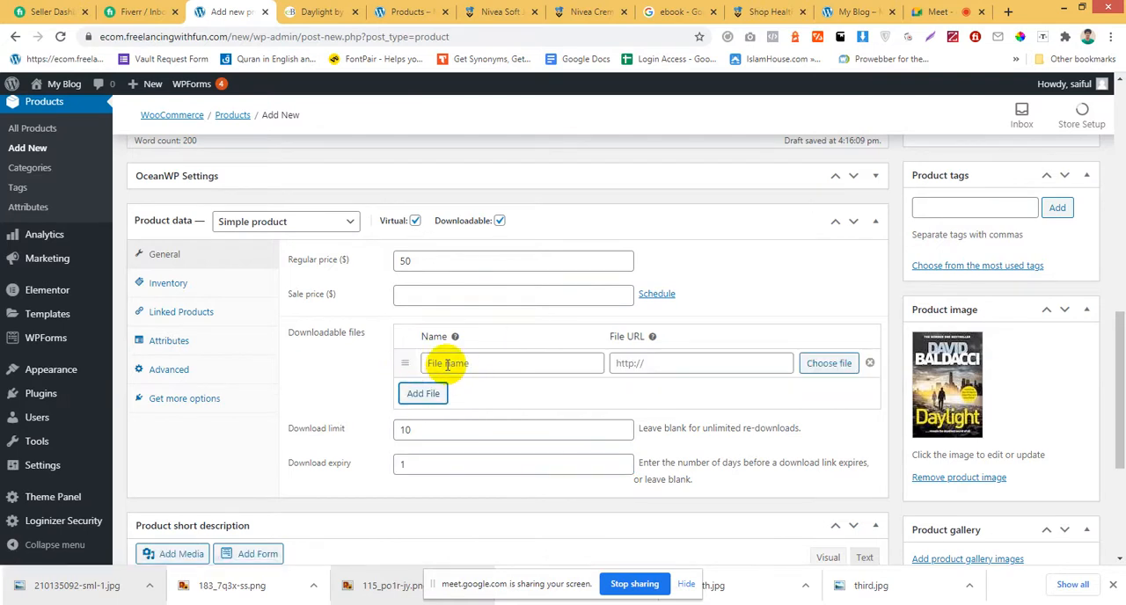
{"action": "left_click", "coordinate": [449, 363]}
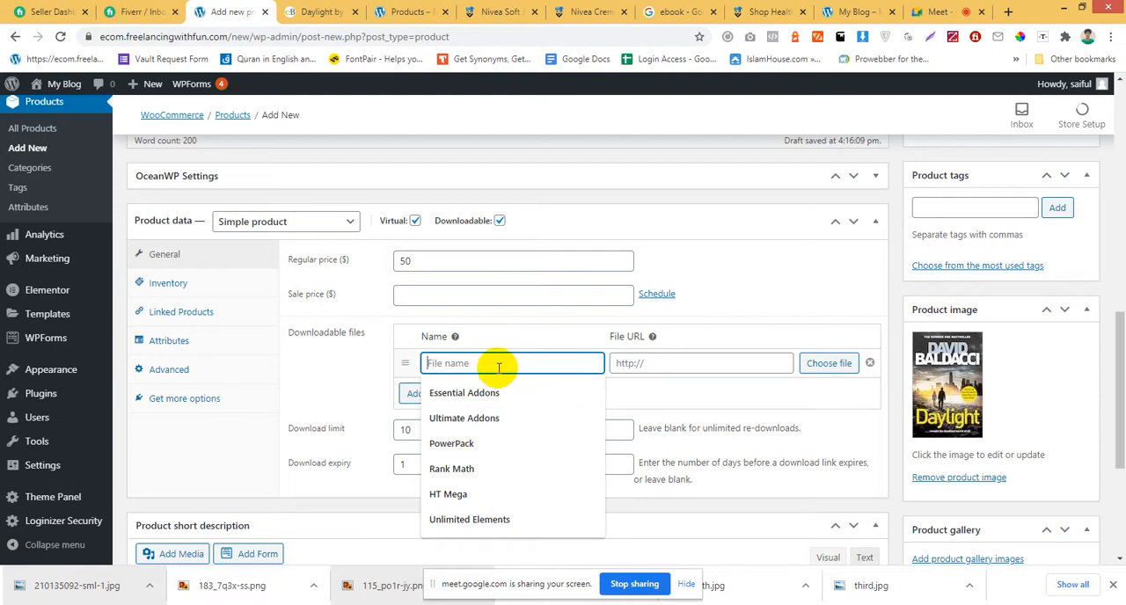
{"action": "type", "text": "ebook"}
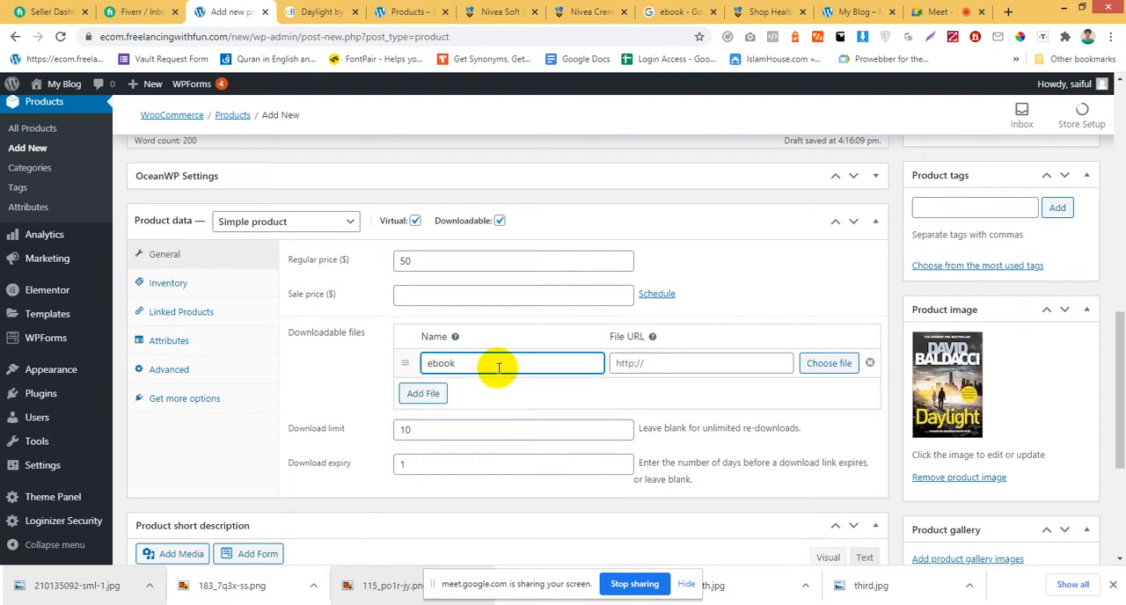
Replace the downloadable file's name with the product title Daylight, copied from the title field.
{"action": "scroll", "coordinate": [432, 311], "scroll_direction": "up", "scroll_amount": 5}
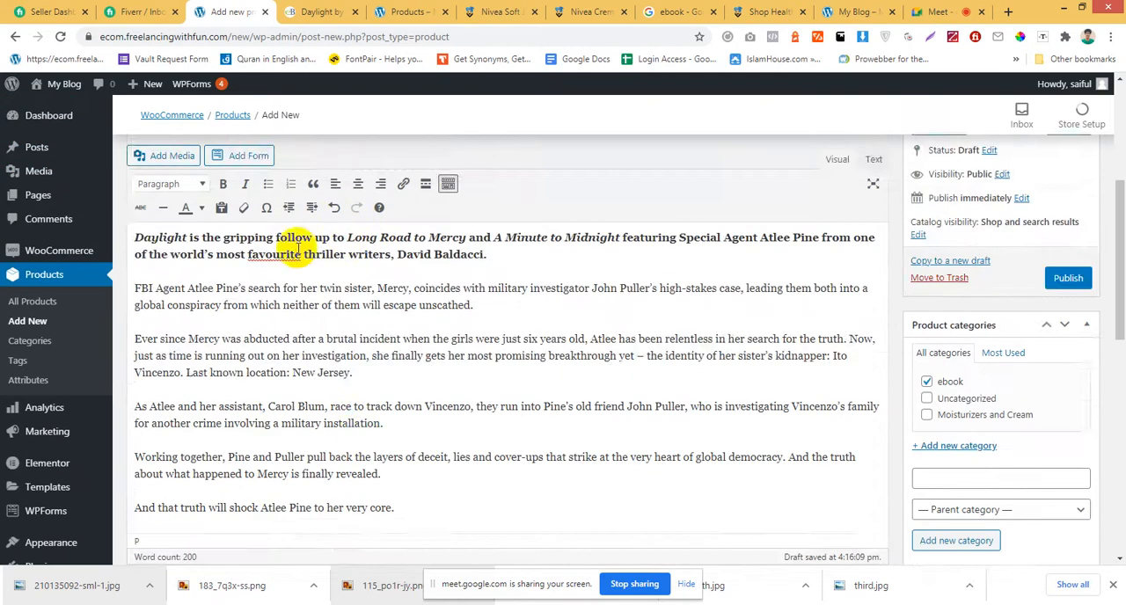
{"action": "scroll", "coordinate": [299, 251], "scroll_direction": "up", "scroll_amount": 5}
{"action": "left_click_drag", "start_coordinate": [196, 376], "coordinate": [124, 387]}
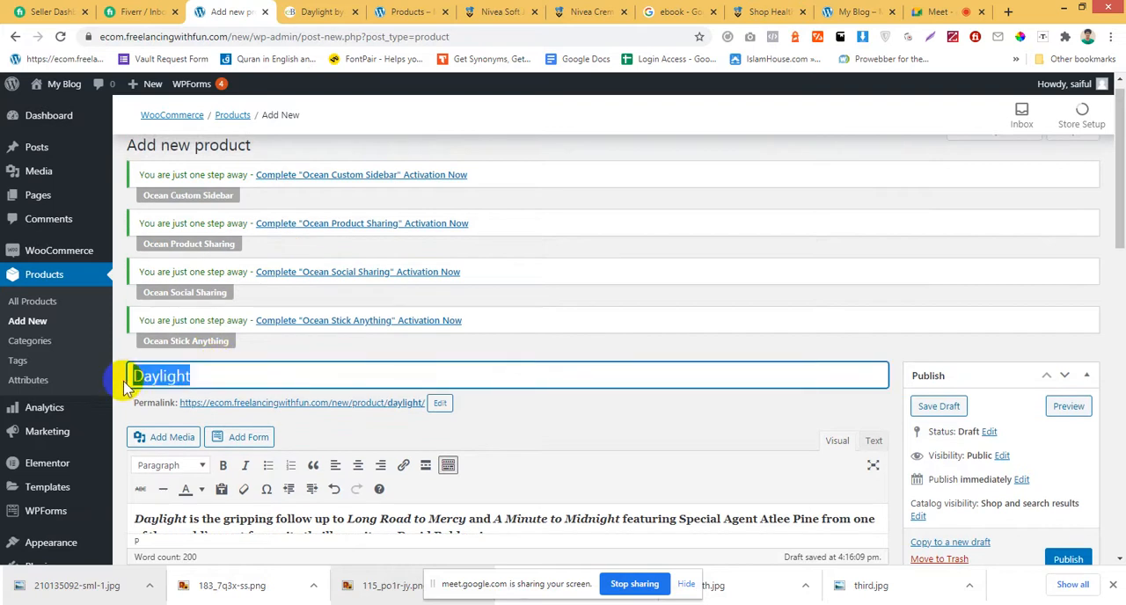
{"action": "scroll", "coordinate": [559, 436], "scroll_direction": "down", "scroll_amount": 10}
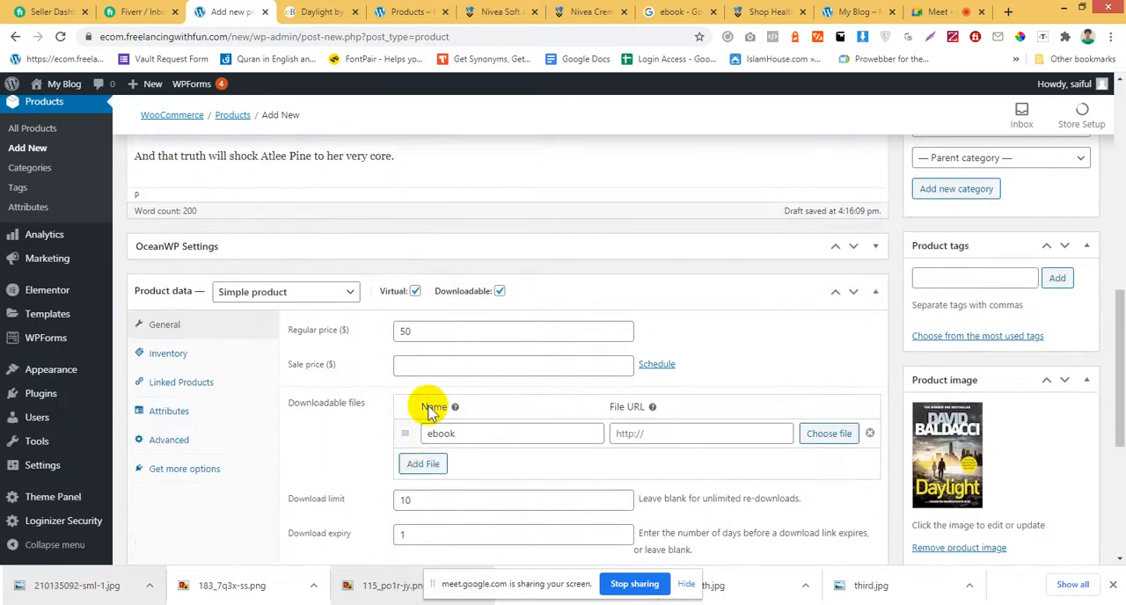
{"action": "scroll", "coordinate": [453, 489], "scroll_direction": "down", "scroll_amount": 3}
{"action": "scroll", "coordinate": [482, 291], "scroll_direction": "up", "scroll_amount": 2}
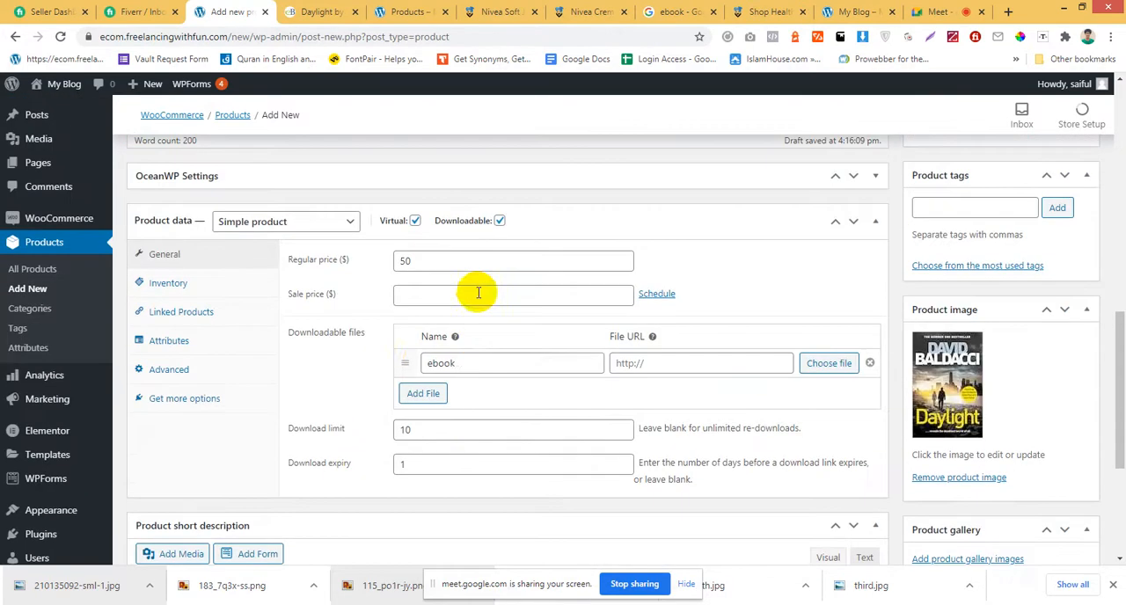
{"action": "left_click_drag", "start_coordinate": [463, 362], "coordinate": [422, 362]}
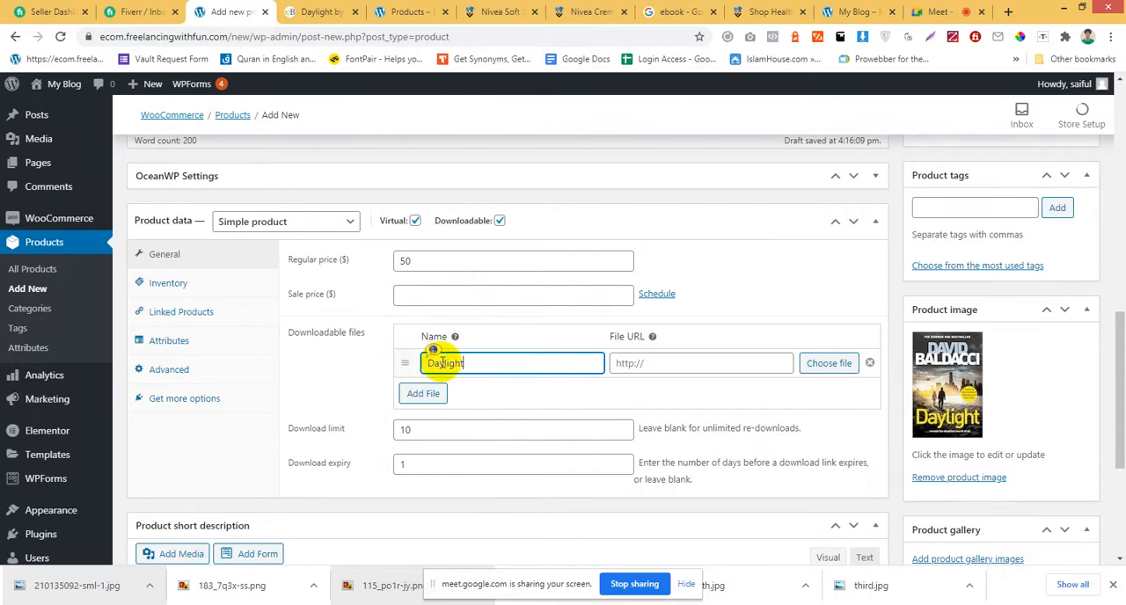
{"action": "left_click", "coordinate": [691, 363]}
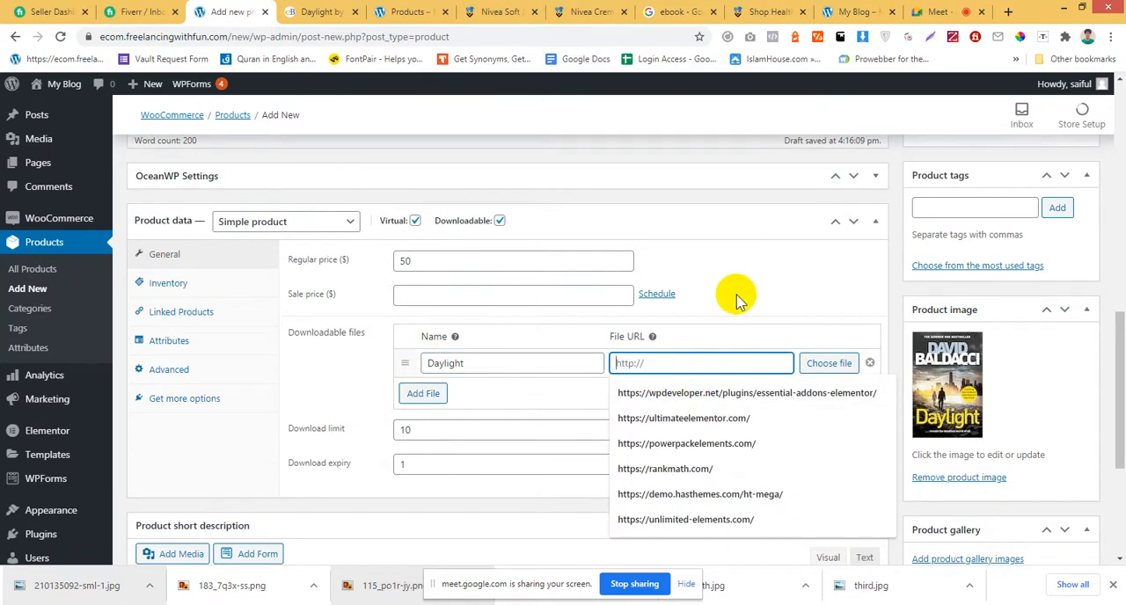
Open Google Drive in place of the ebook search results and close the Keep side panel.
{"action": "left_click", "coordinate": [587, 11]}
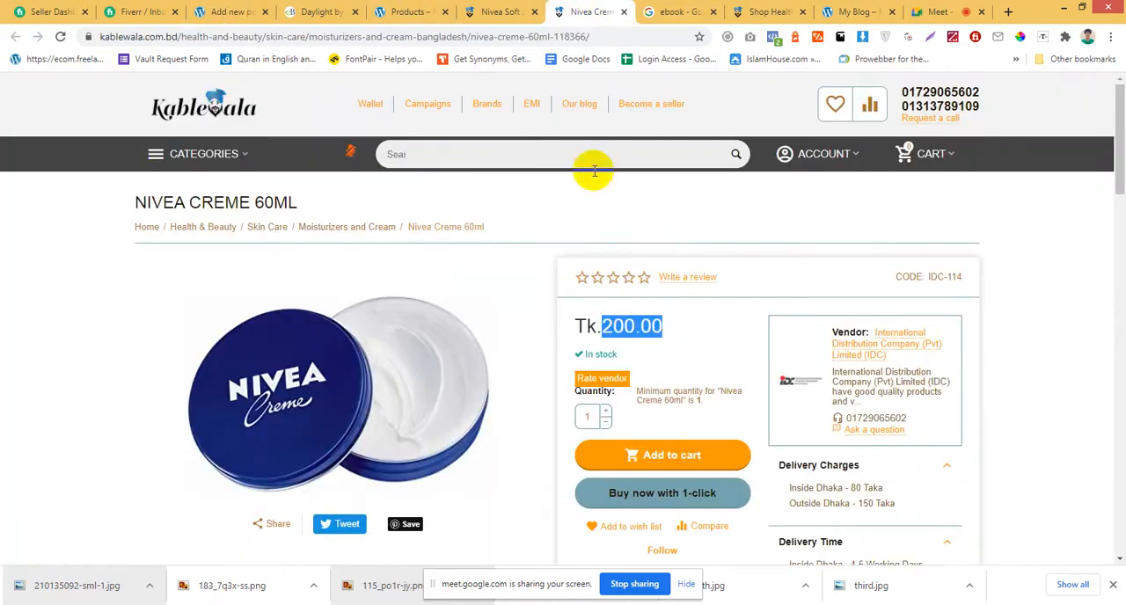
{"action": "left_click", "coordinate": [674, 11]}
{"action": "left_click", "coordinate": [629, 38]}
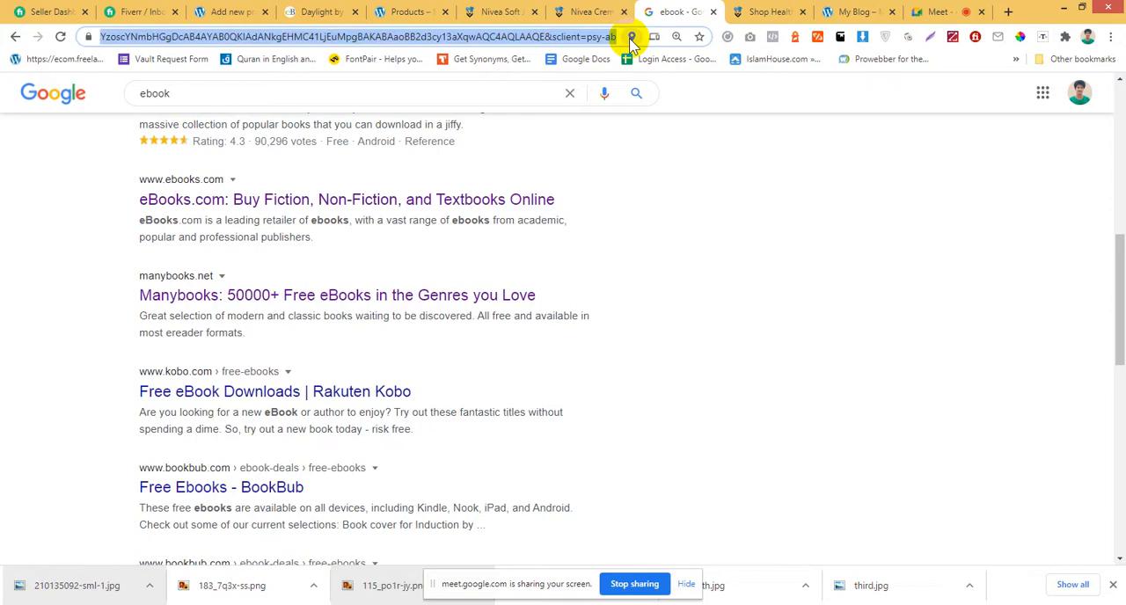
{"action": "type", "text": "drive"}
{"action": "key", "text": "Return"}
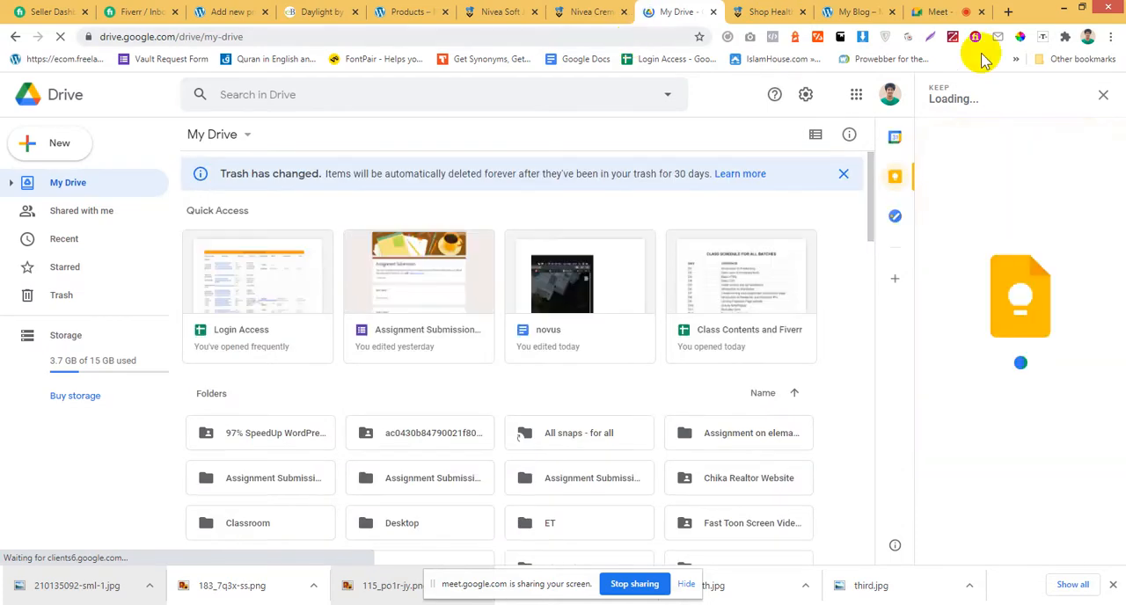
{"action": "left_click", "coordinate": [1103, 99]}
Look through the folders and files in My Drive for a file to offer as the product download.
{"action": "scroll", "coordinate": [701, 364], "scroll_direction": "down", "scroll_amount": 3}
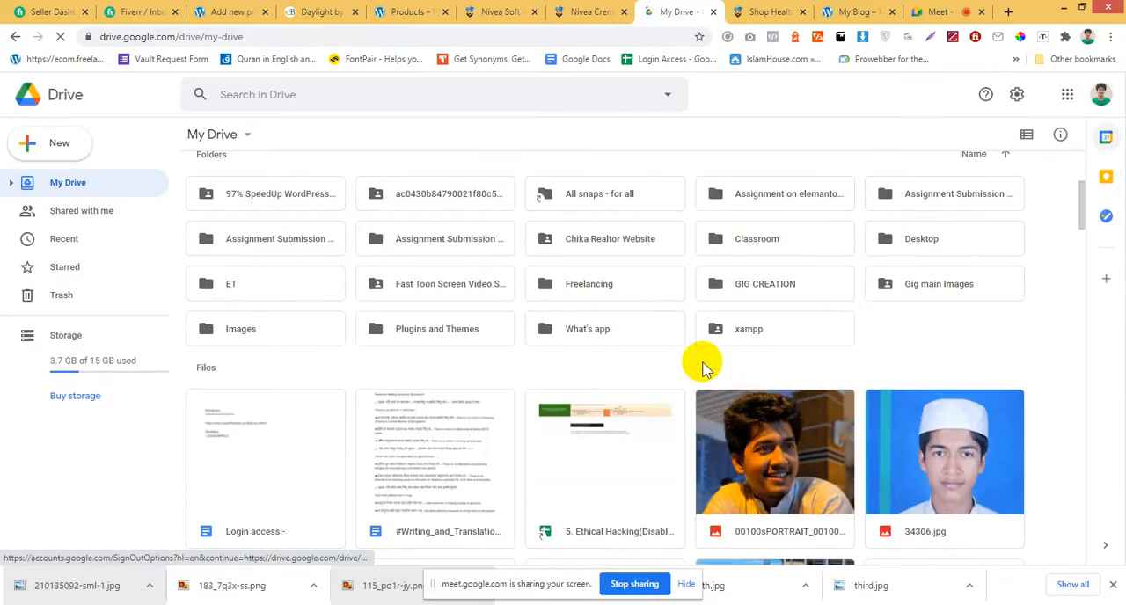
{"action": "scroll", "coordinate": [700, 364], "scroll_direction": "down", "scroll_amount": 5}
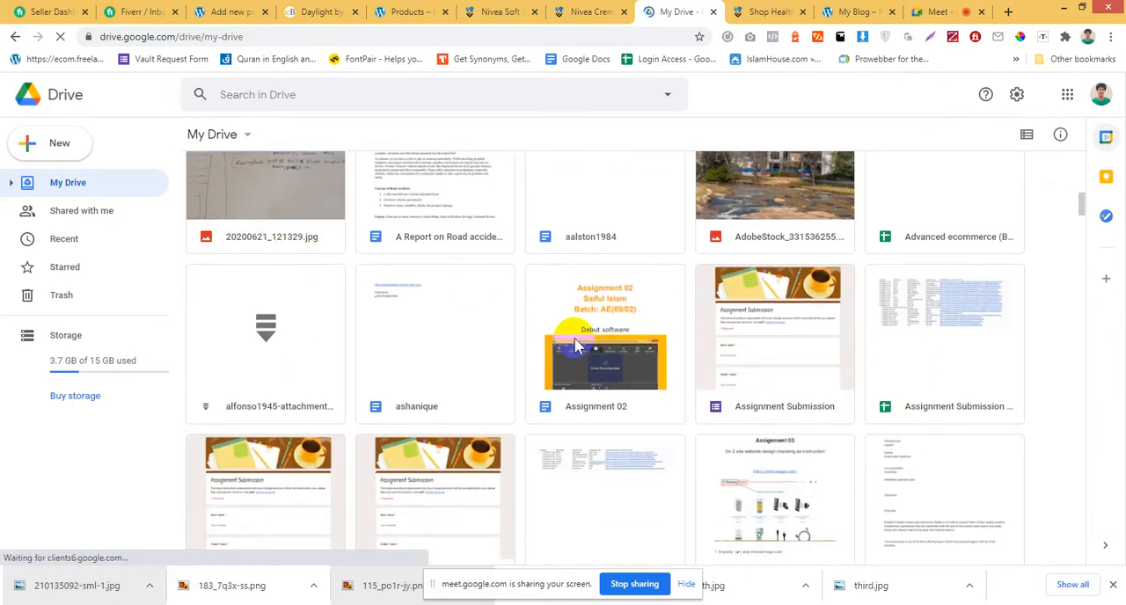
{"action": "scroll", "coordinate": [574, 357], "scroll_direction": "down", "scroll_amount": 2}
{"action": "scroll", "coordinate": [572, 372], "scroll_direction": "down", "scroll_amount": 2}
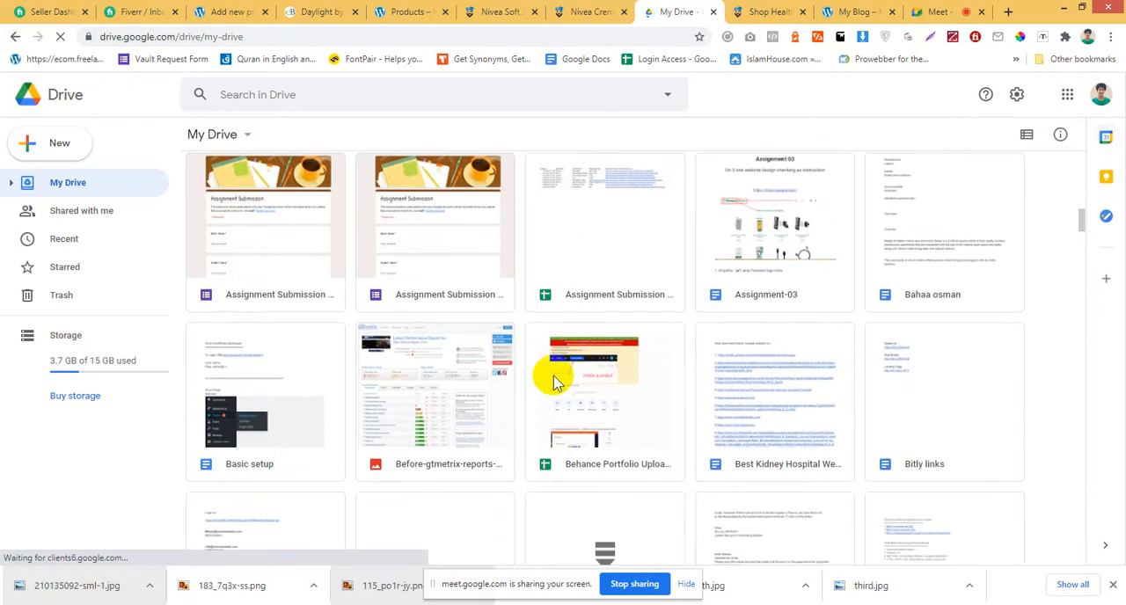
{"action": "scroll", "coordinate": [548, 377], "scroll_direction": "down", "scroll_amount": 3}
{"action": "scroll", "coordinate": [538, 387], "scroll_direction": "down", "scroll_amount": 6}
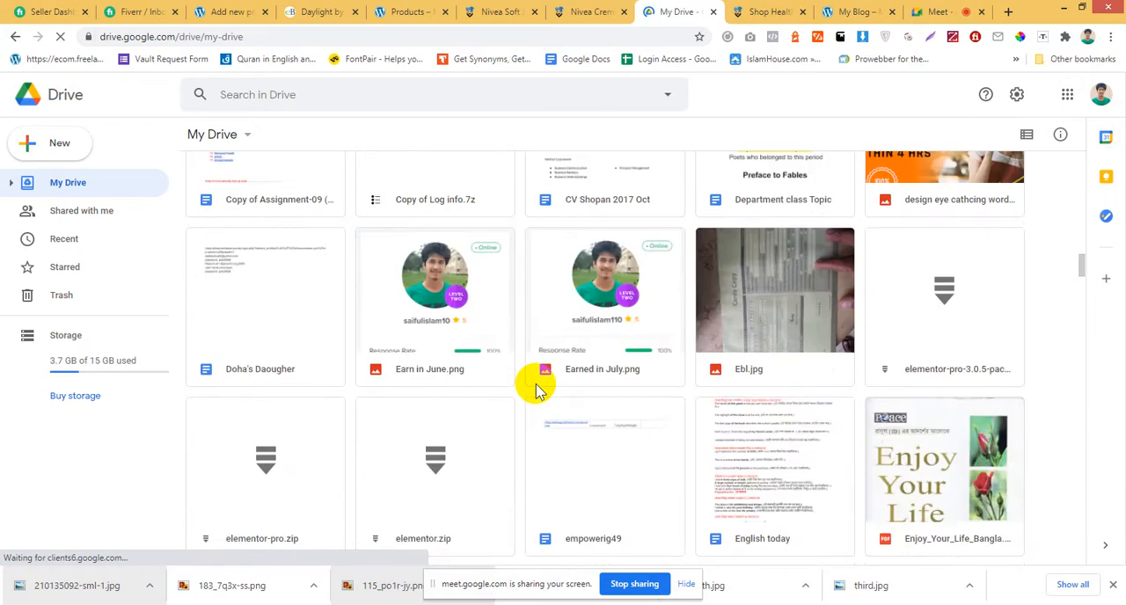
{"action": "scroll", "coordinate": [532, 380], "scroll_direction": "up", "scroll_amount": 10}
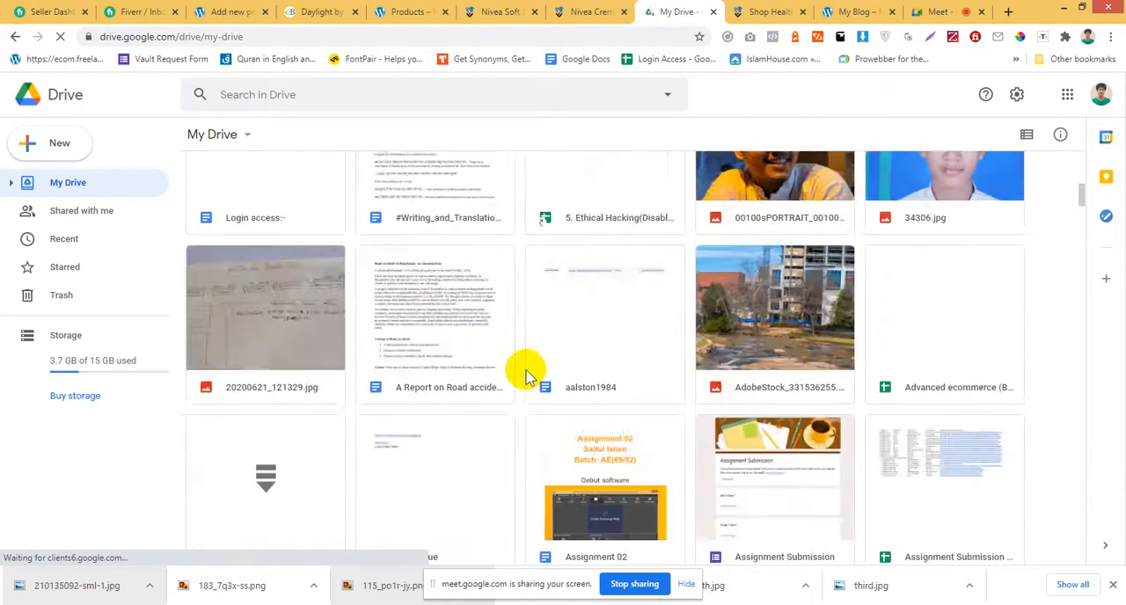
{"action": "scroll", "coordinate": [517, 362], "scroll_direction": "up", "scroll_amount": 3}
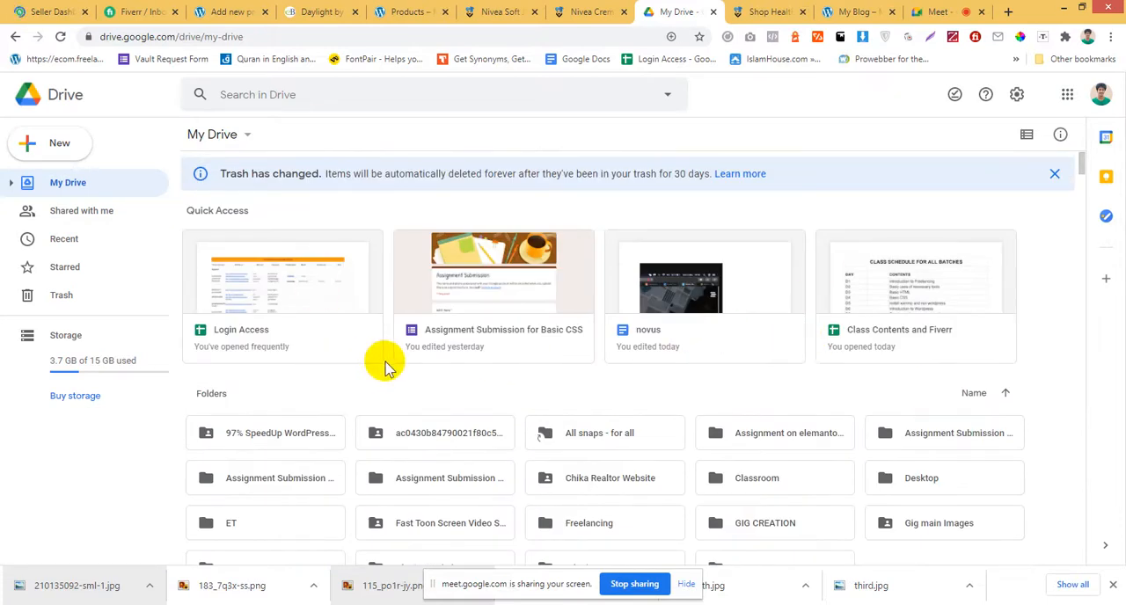
{"action": "scroll", "coordinate": [382, 377], "scroll_direction": "down", "scroll_amount": 8}
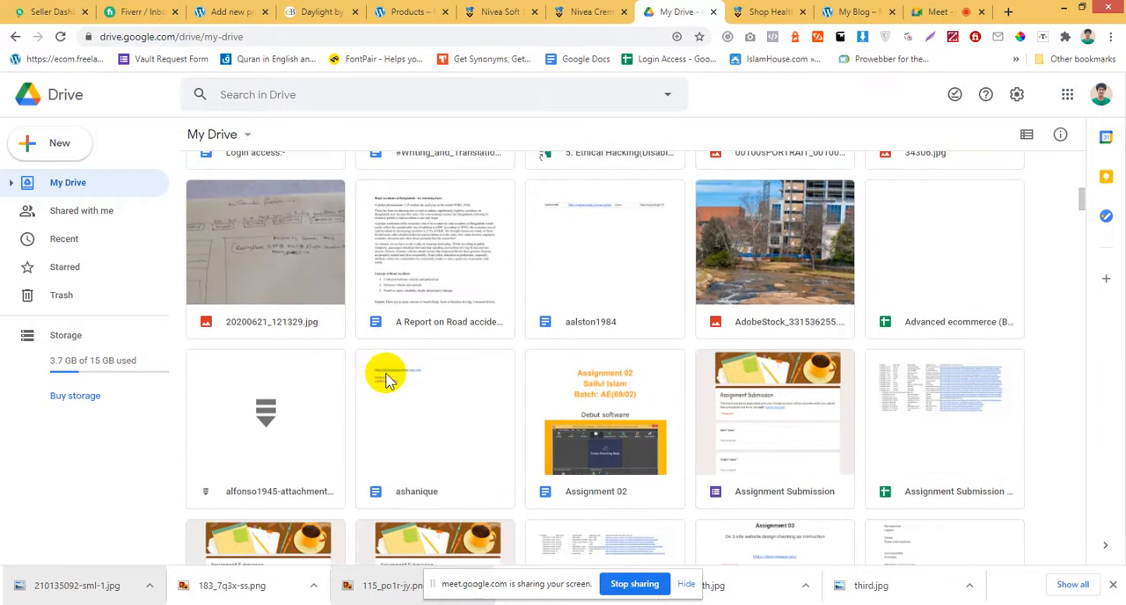
{"action": "scroll", "coordinate": [382, 378], "scroll_direction": "up", "scroll_amount": 5}
Search Google for "ebook pdf".
{"action": "left_click", "coordinate": [603, 38]}
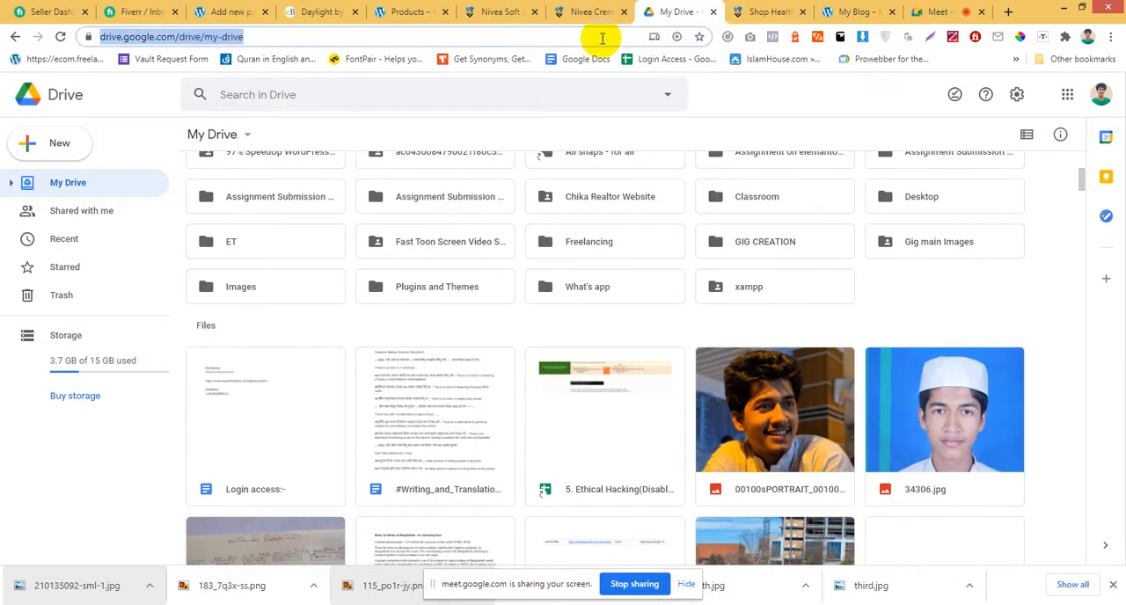
{"action": "type", "text": "eboo"}
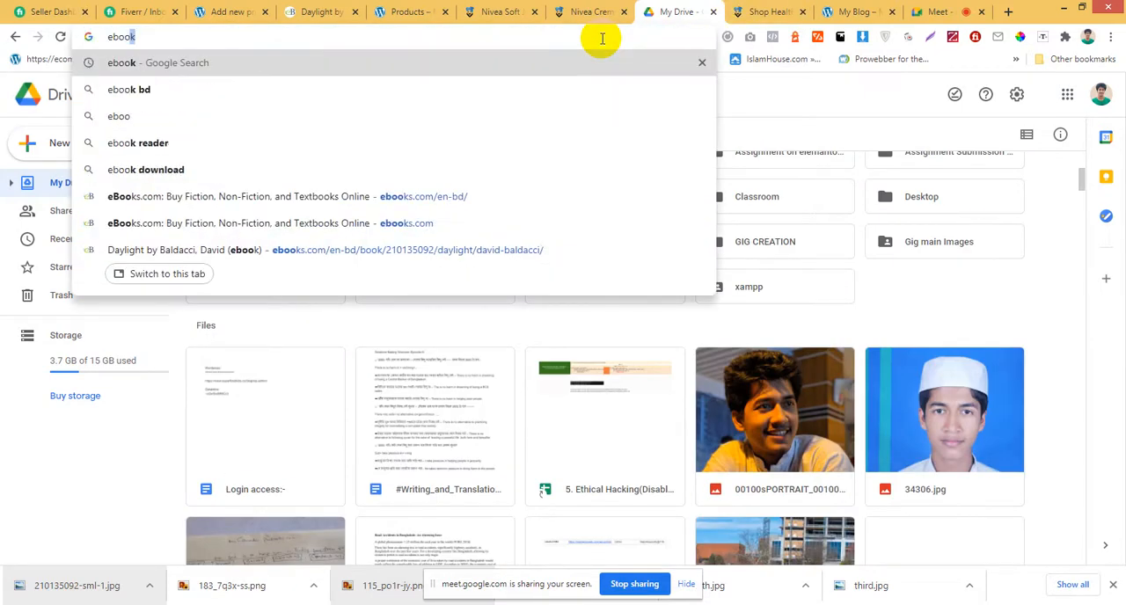
{"action": "type", "text": "k pdf"}
{"action": "key", "text": "Return"}
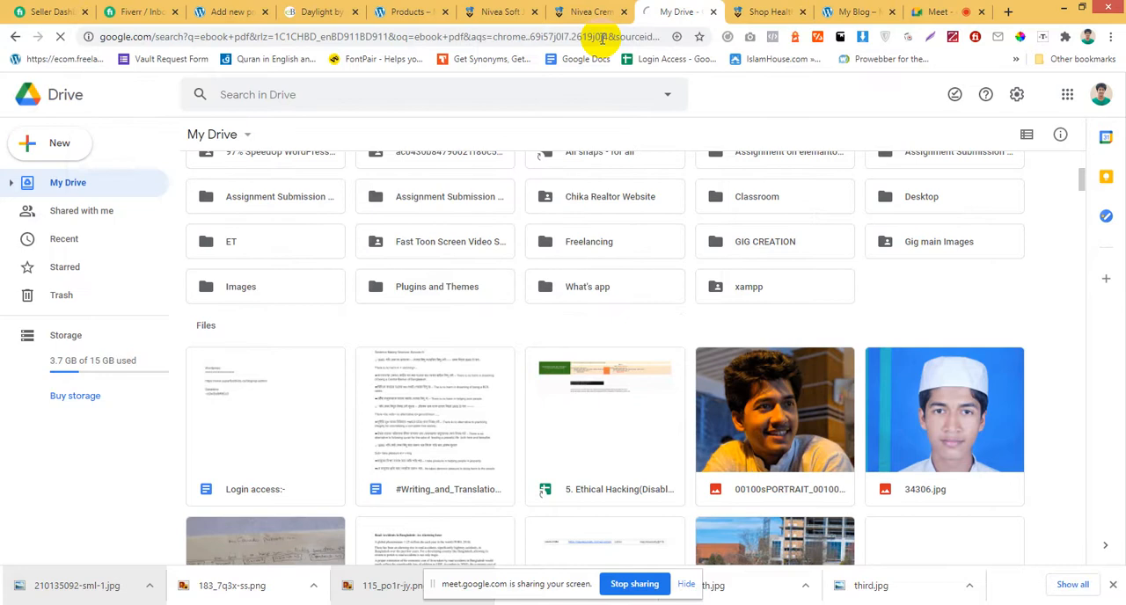
Open PDF Drive from the search results and download the PDF of "Living in the Light: A guide to personal transformation".
{"action": "left_click", "coordinate": [387, 235]}
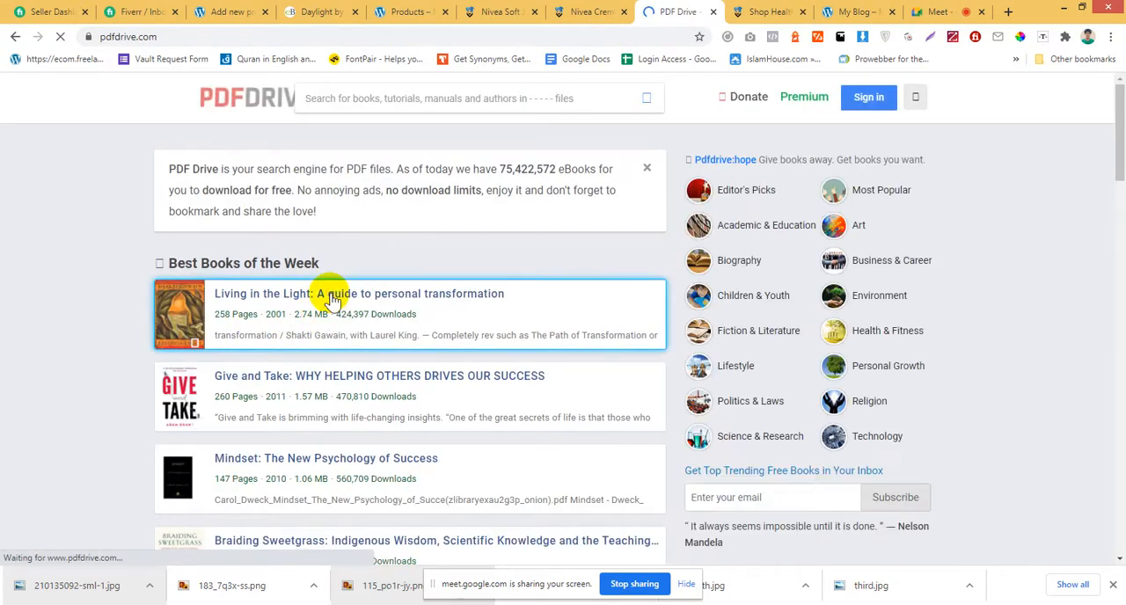
{"action": "left_click", "coordinate": [331, 299]}
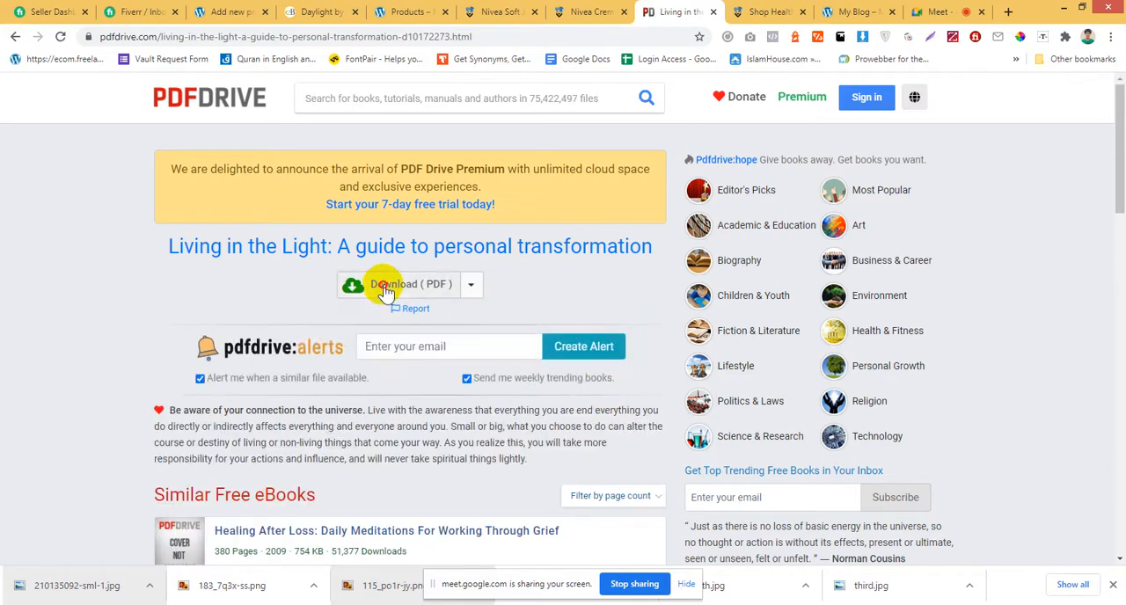
{"action": "left_click", "coordinate": [384, 290]}
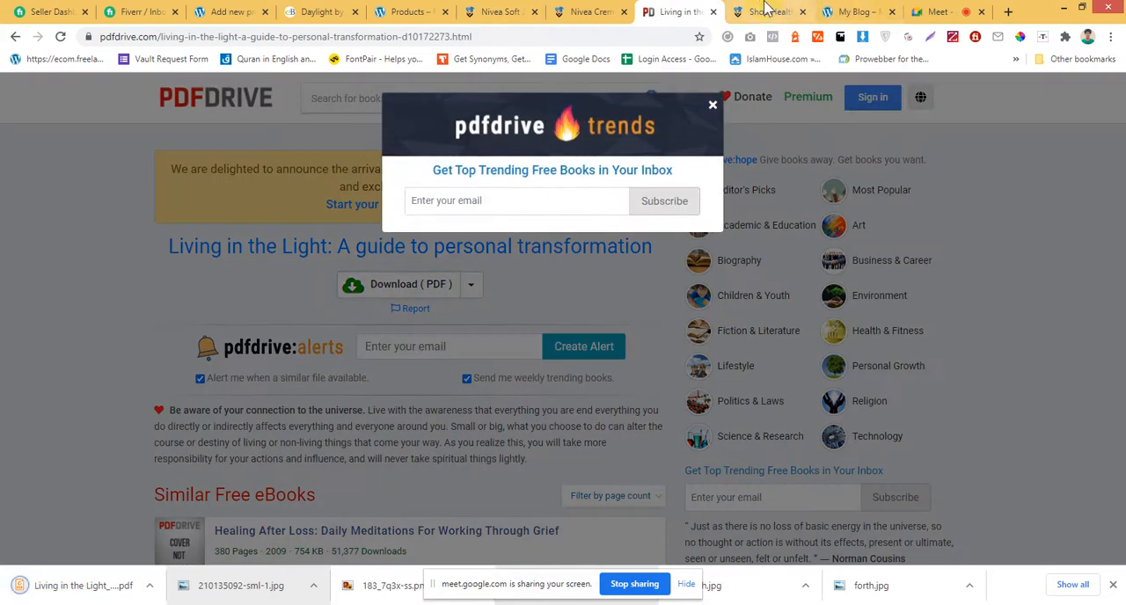
Switch to the Nivea Creme 60ml page and open drive.google.com in its place.
{"action": "left_click", "coordinate": [878, 10]}
{"action": "left_click", "coordinate": [934, 11]}
{"action": "left_click", "coordinate": [591, 11]}
{"action": "left_click", "coordinate": [466, 36]}
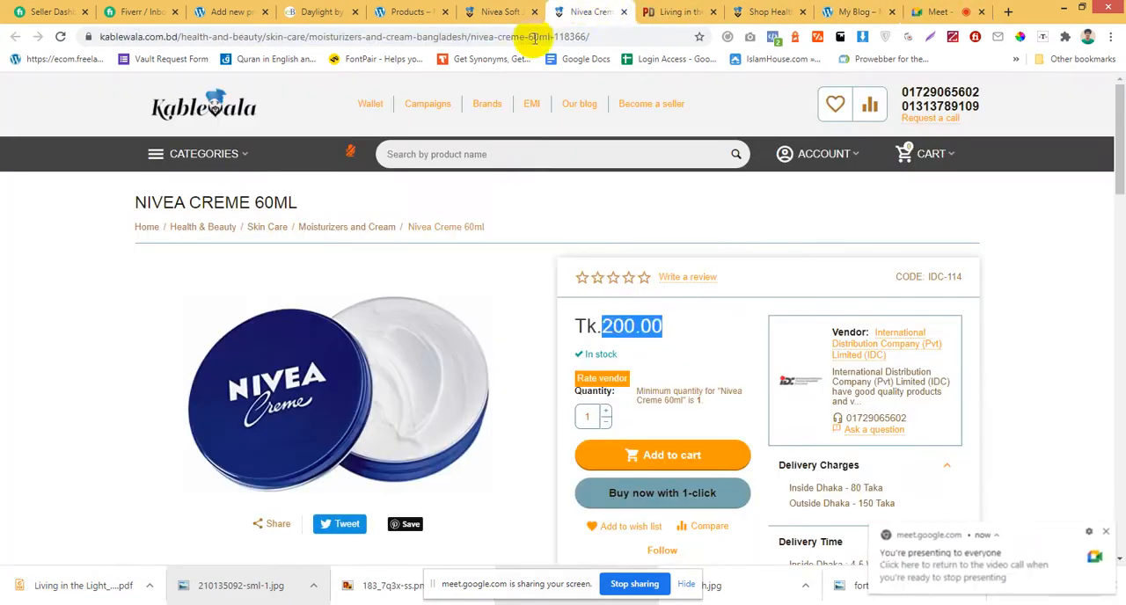
{"action": "type", "text": "drive.google.com"}
{"action": "key", "text": "Return"}
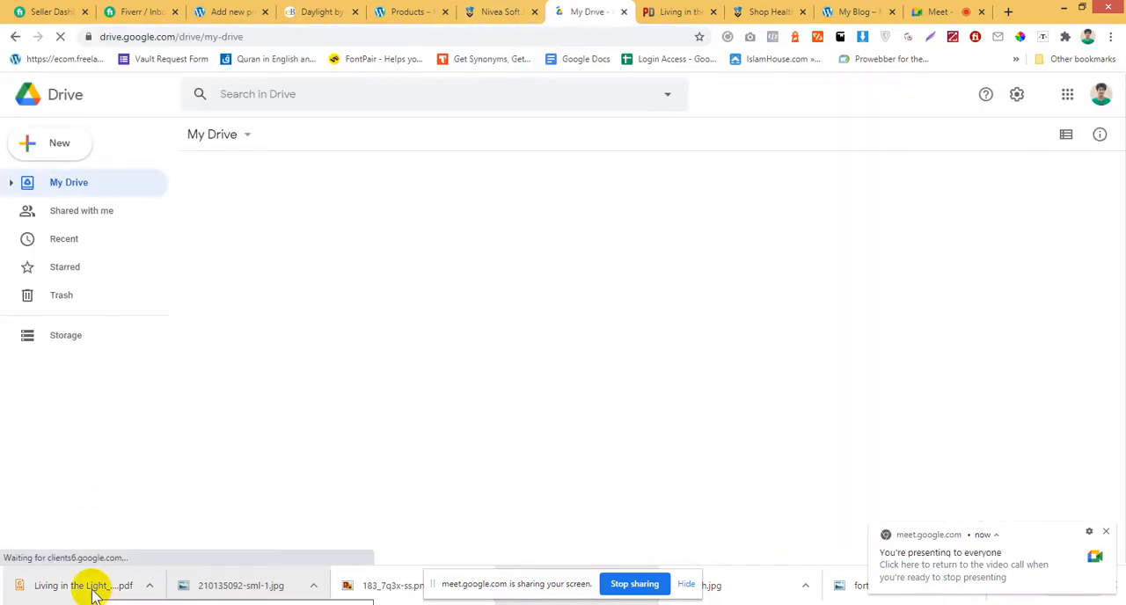
Upload the downloaded Living in the Light PDF to My Drive and dismiss the Google Meet notification.
{"action": "left_click_drag", "start_coordinate": [94, 594], "coordinate": [62, 165]}
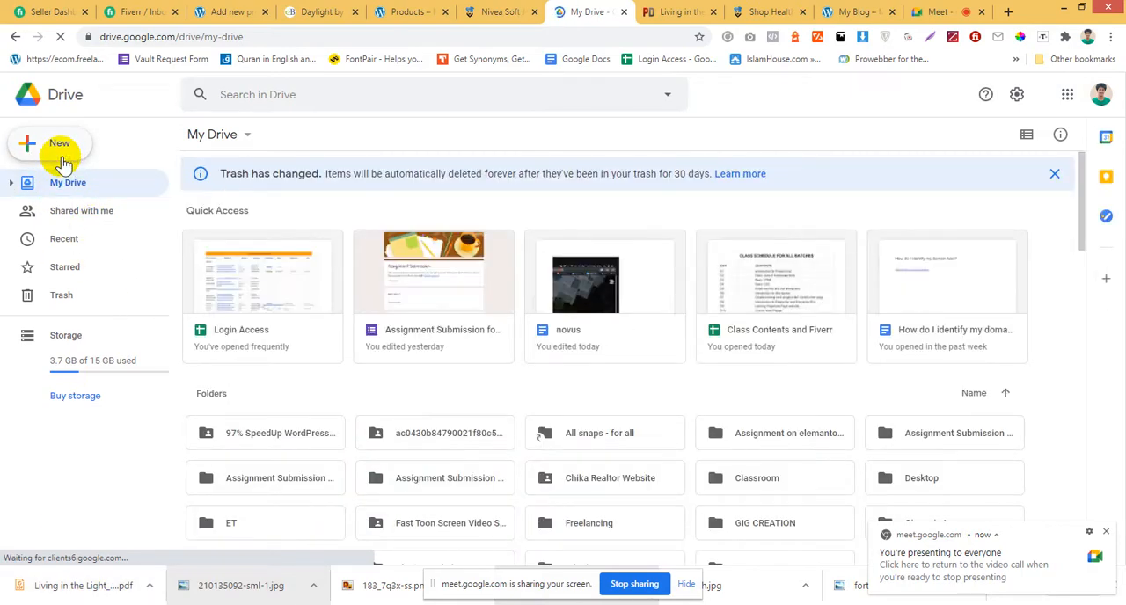
{"action": "left_click", "coordinate": [1106, 532]}
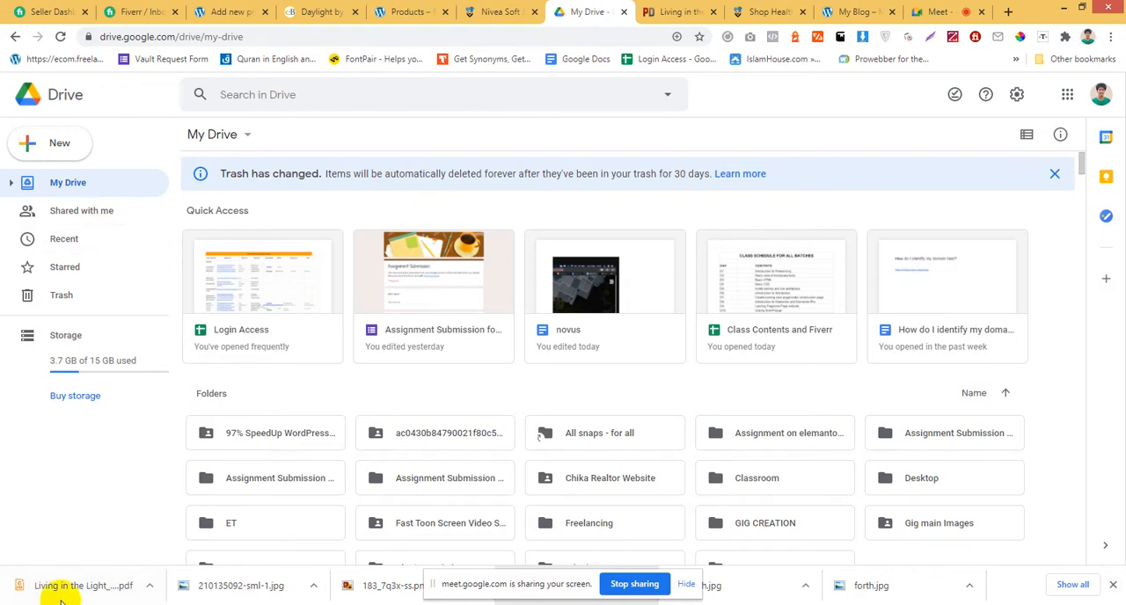
{"action": "left_click_drag", "start_coordinate": [50, 589], "coordinate": [79, 190]}
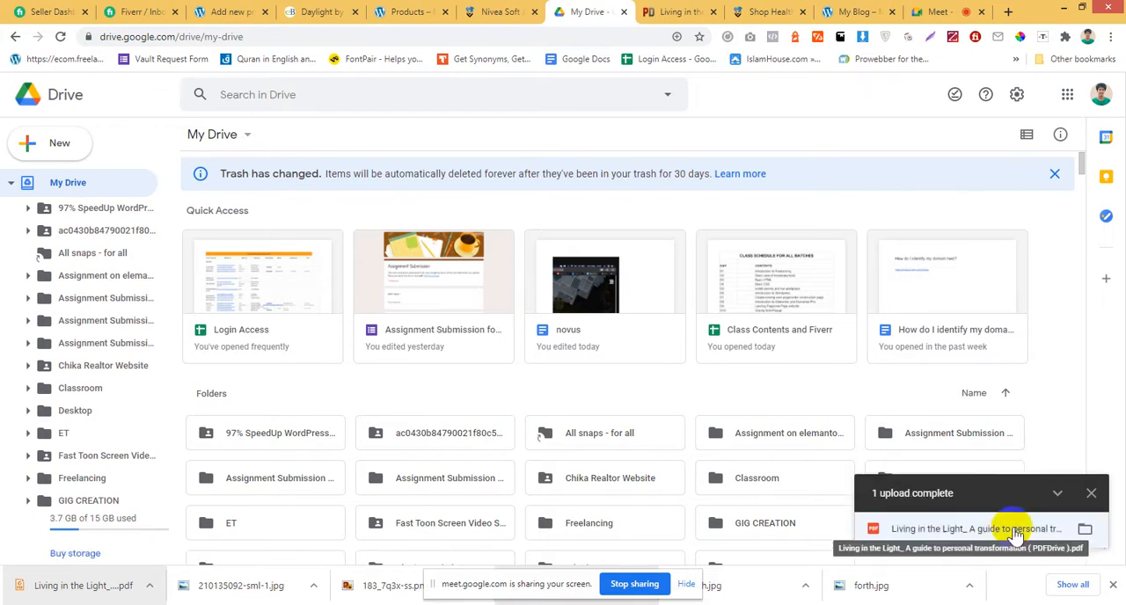
Share the uploaded Living in the Light PDF with anyone who has the link and copy its sharing link.
{"action": "left_click", "coordinate": [998, 528]}
{"action": "left_click", "coordinate": [1104, 94]}
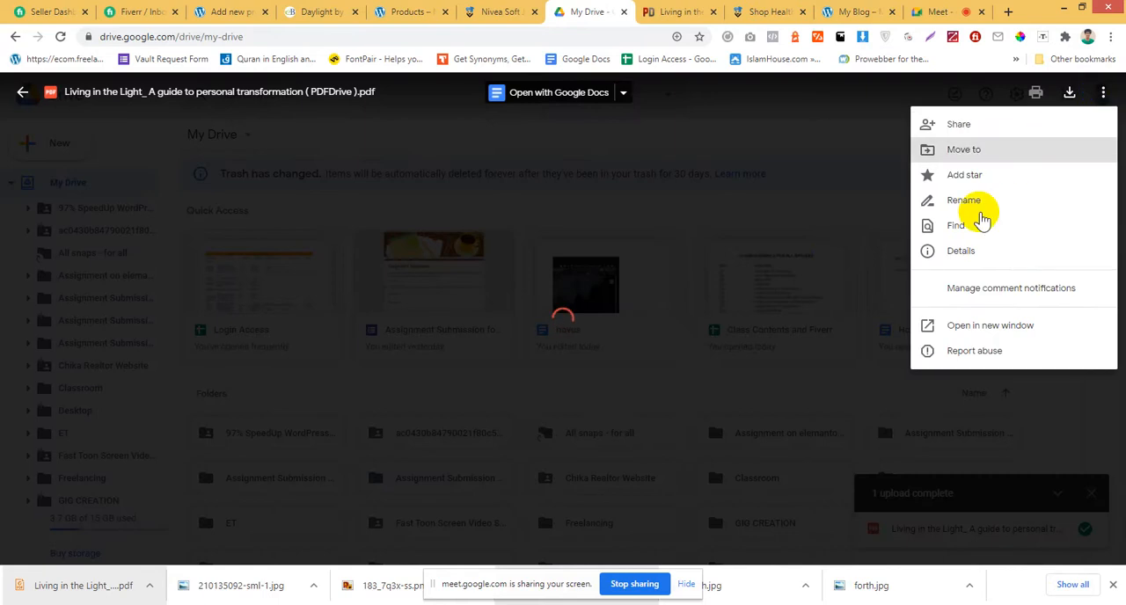
{"action": "left_click", "coordinate": [975, 121]}
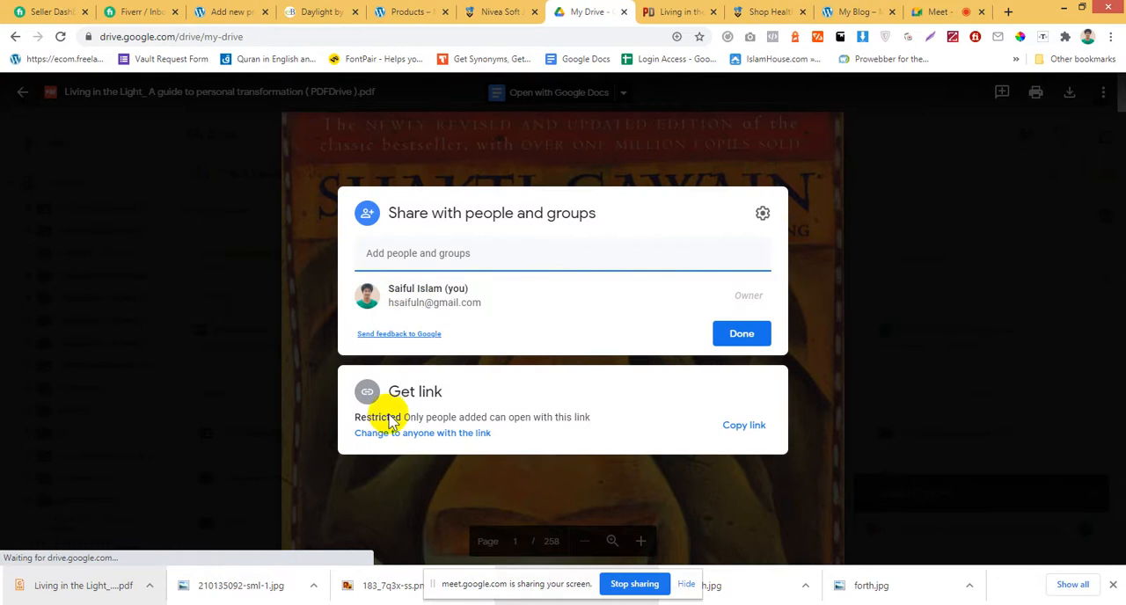
{"action": "left_click", "coordinate": [452, 432]}
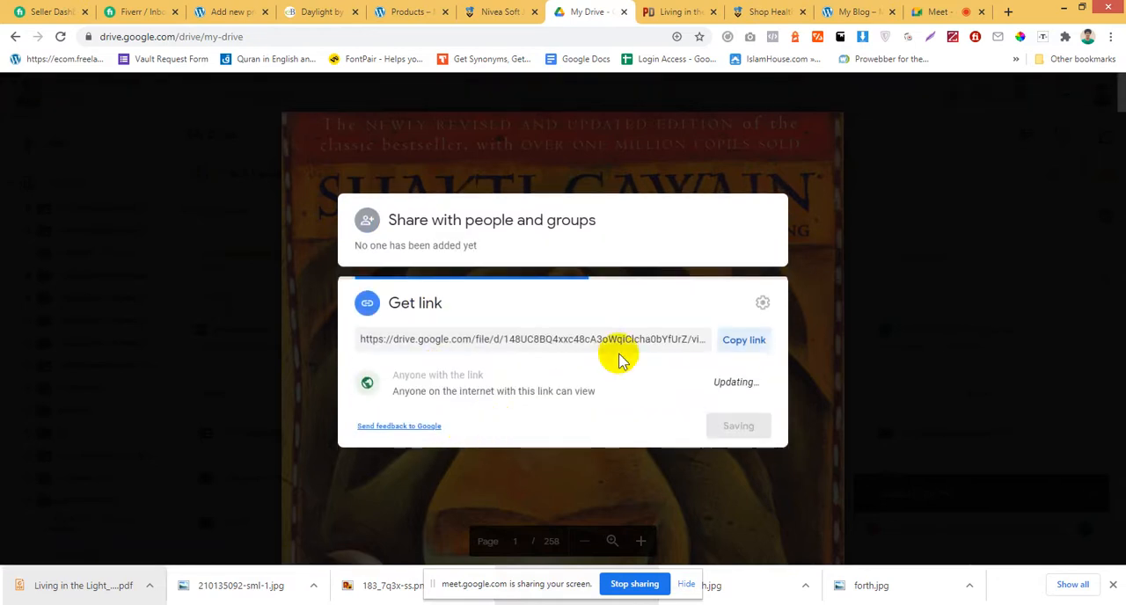
{"action": "left_click", "coordinate": [747, 319]}
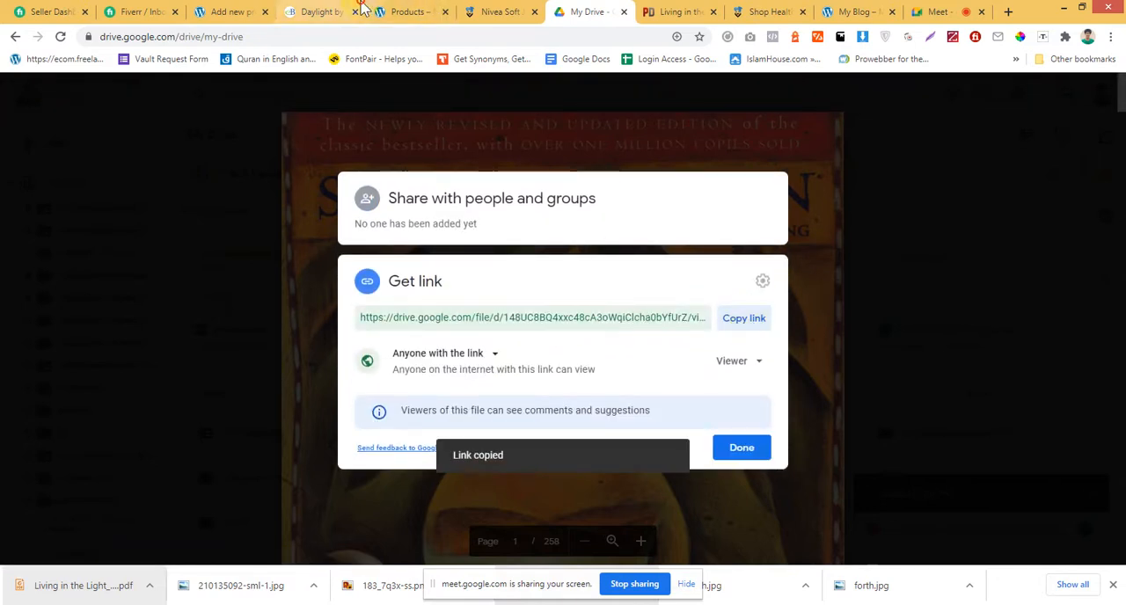
Return to the Daylight product editor and paste the Google Drive sharing link as the downloadable file's URL.
{"action": "left_click", "coordinate": [322, 12]}
{"action": "left_click", "coordinate": [407, 11]}
{"action": "left_click", "coordinate": [242, 12]}
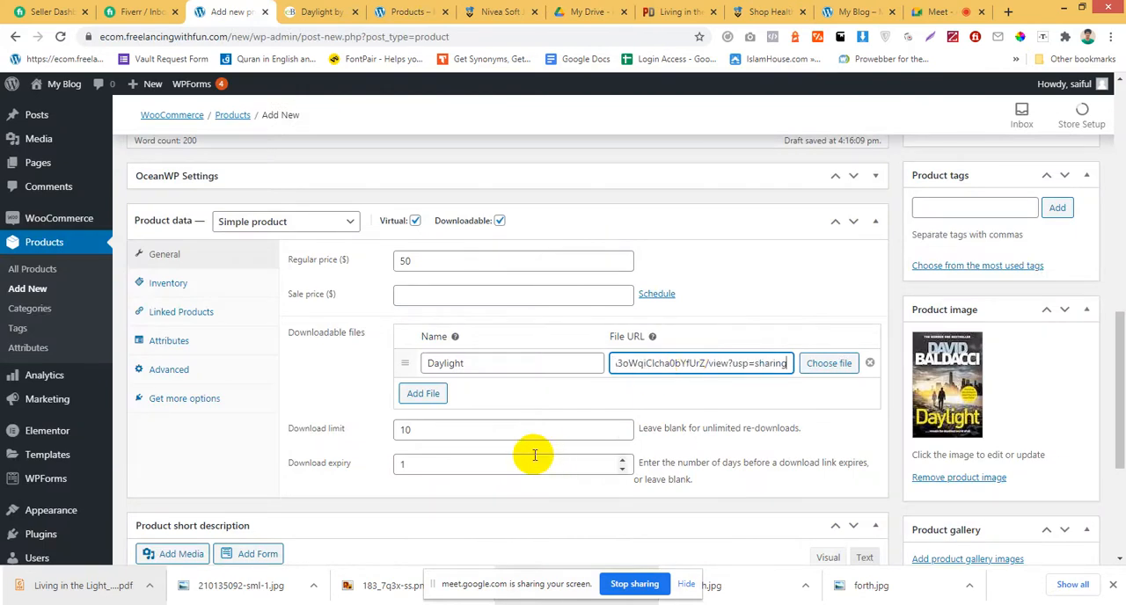
Publish the Daylight product.
{"action": "scroll", "coordinate": [427, 464], "scroll_direction": "down", "scroll_amount": 3}
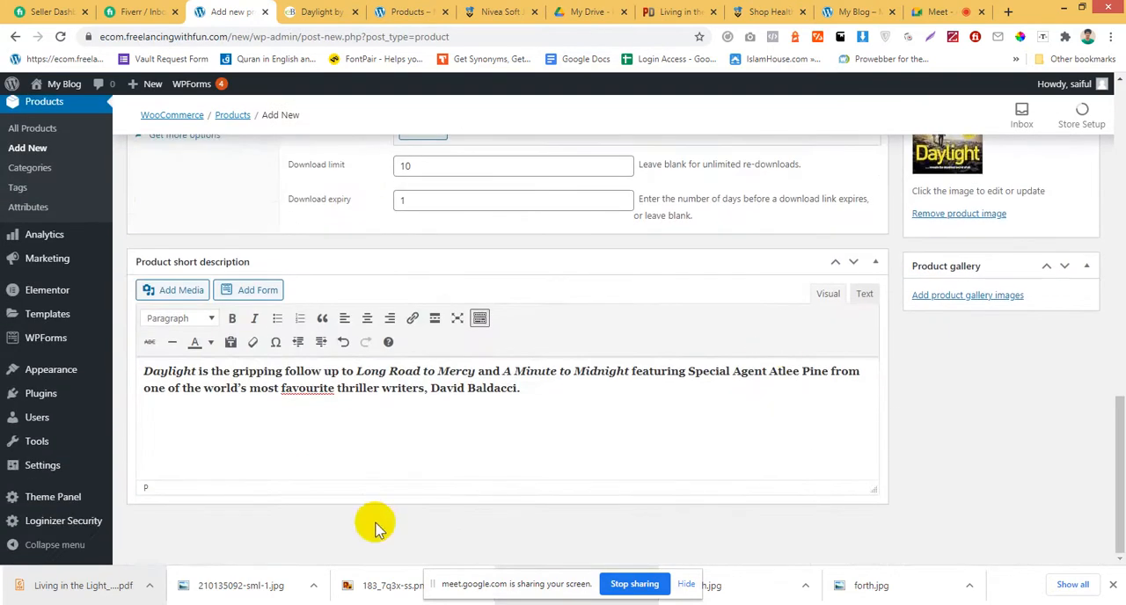
{"action": "scroll", "coordinate": [716, 361], "scroll_direction": "up", "scroll_amount": 15}
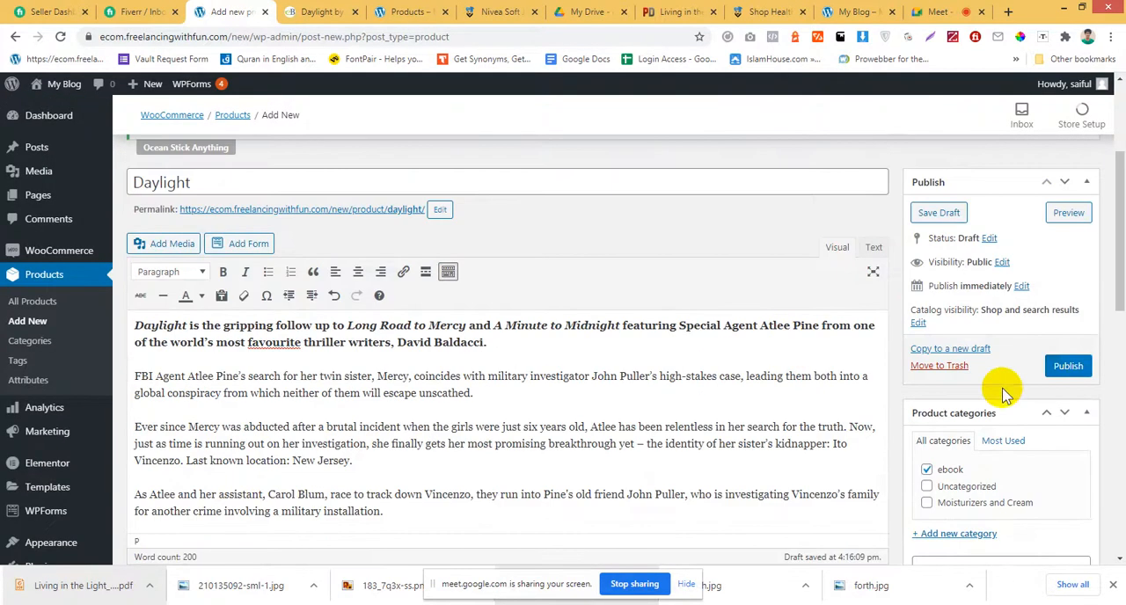
{"action": "left_click", "coordinate": [1068, 366]}
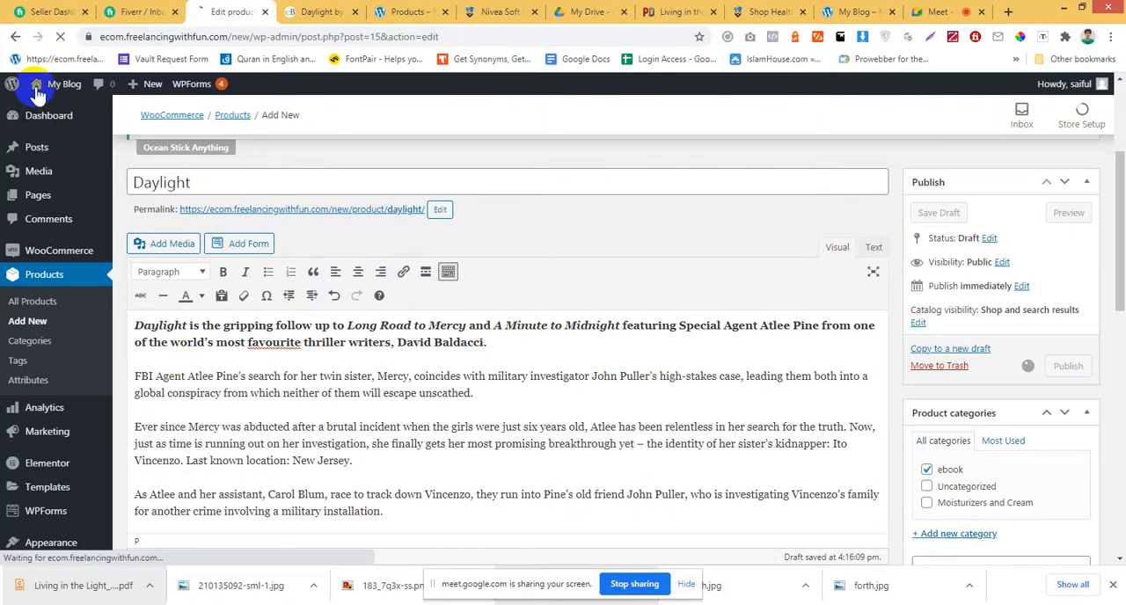
Visit the store's front end and open the Daylight product page.
{"action": "mouse_move", "coordinate": [52, 84]}
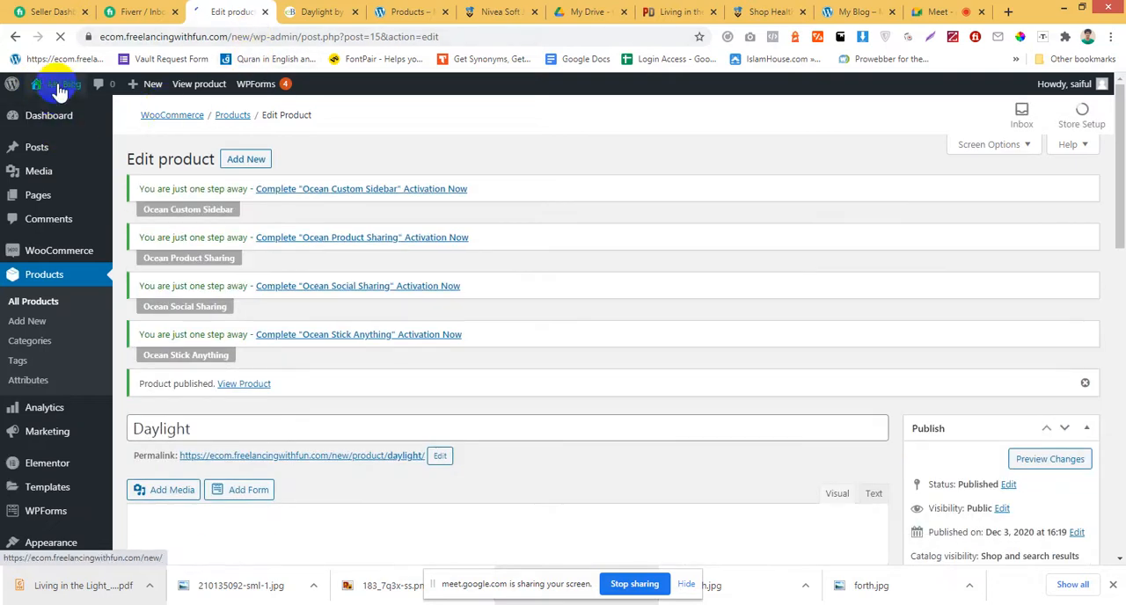
{"action": "scroll", "coordinate": [57, 93], "scroll_direction": "down", "scroll_amount": 1}
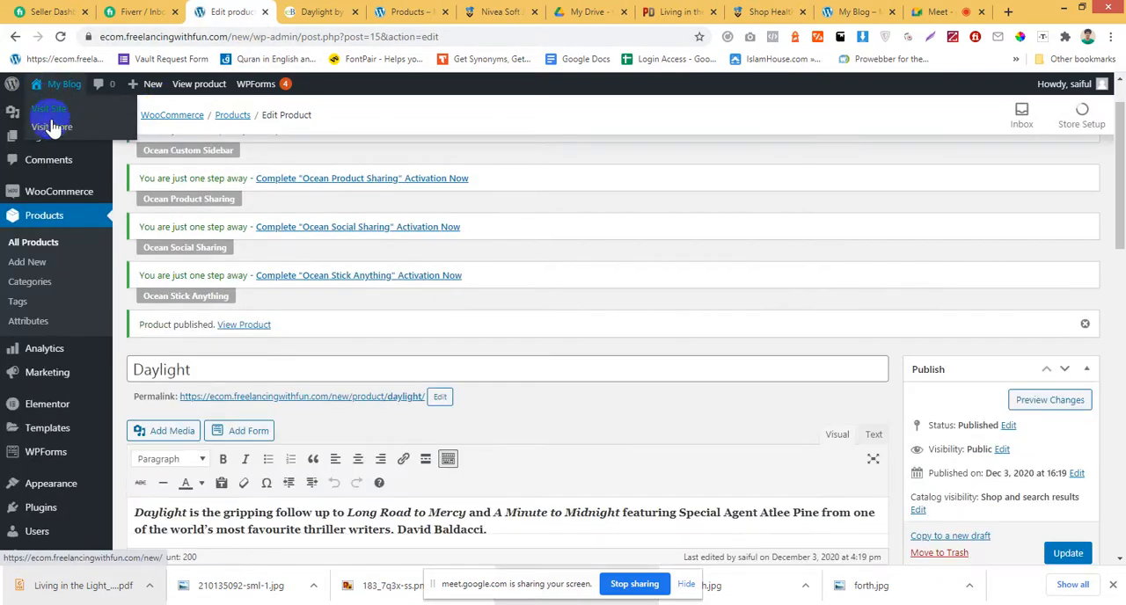
{"action": "left_click", "coordinate": [51, 128]}
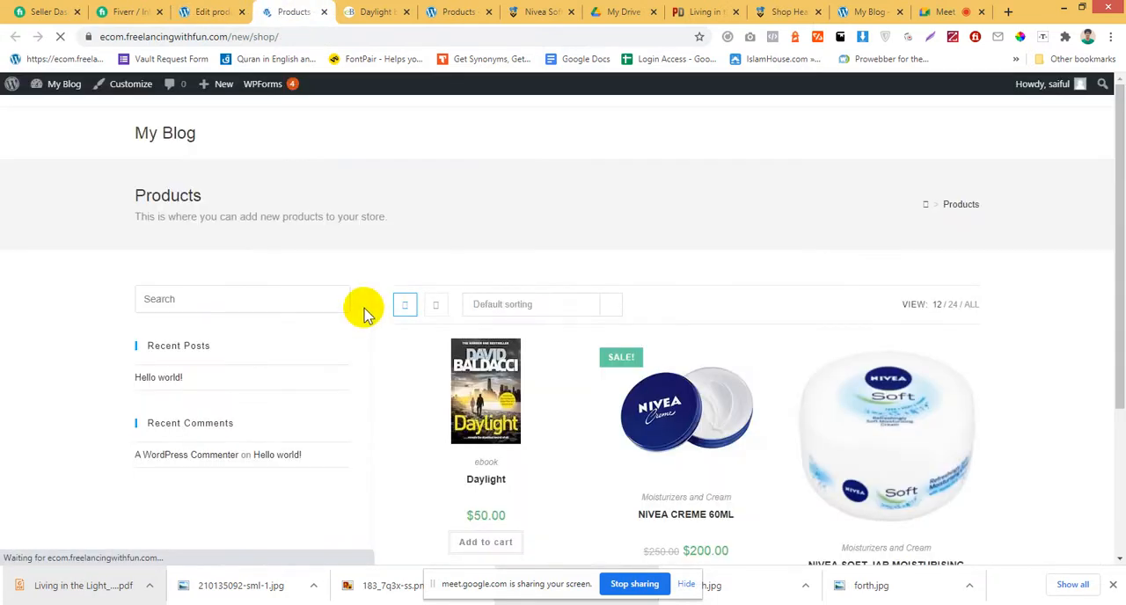
{"action": "scroll", "coordinate": [363, 317], "scroll_direction": "down", "scroll_amount": 3}
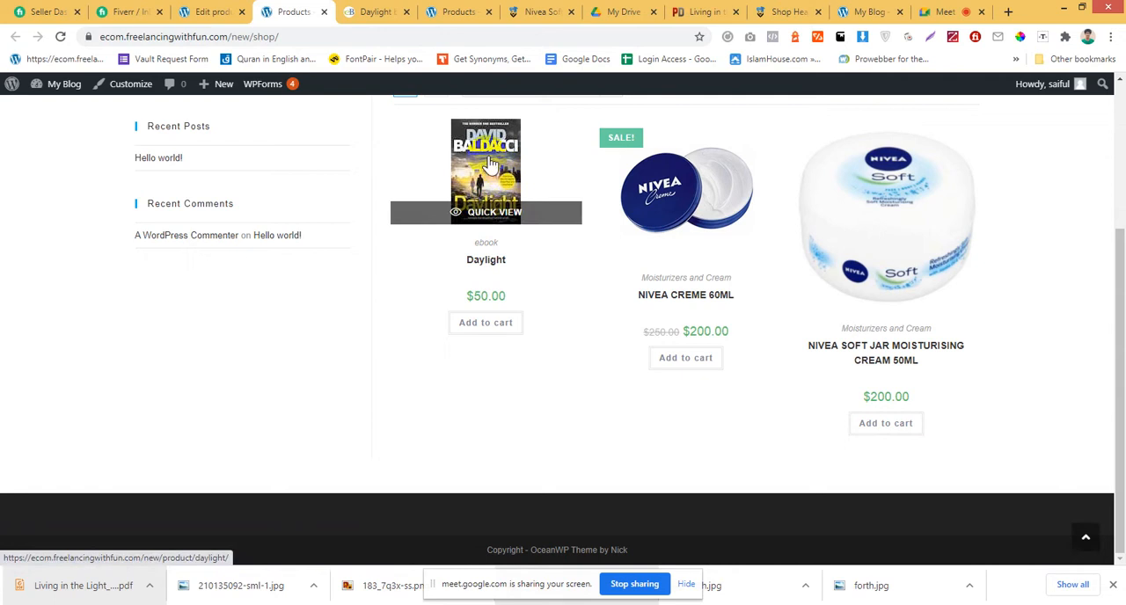
{"action": "left_click", "coordinate": [478, 172]}
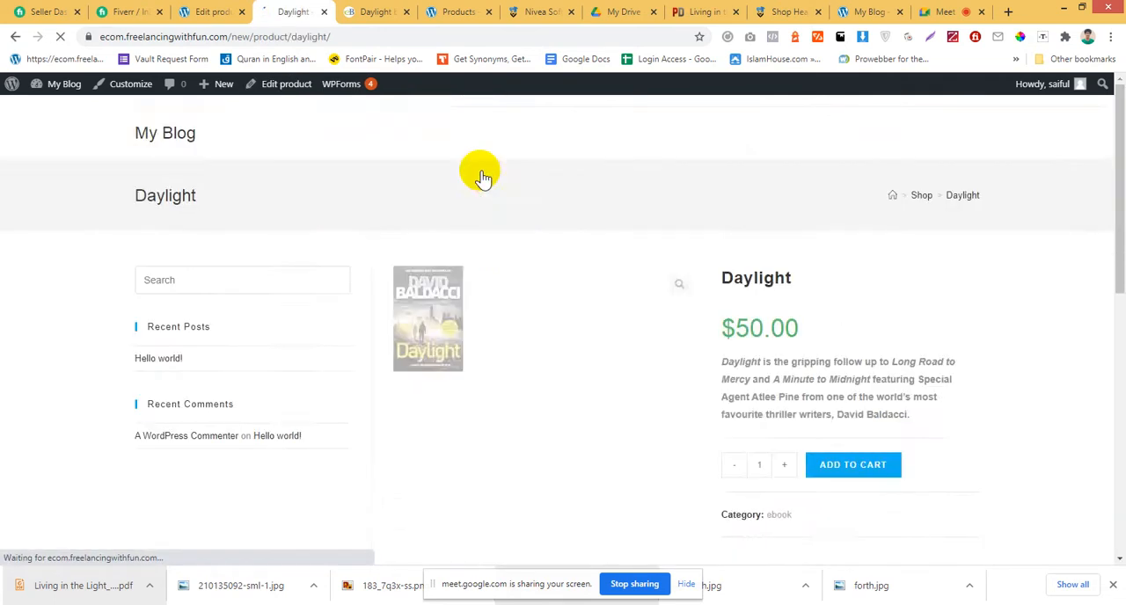
Add one copy of Daylight to the cart and view the cart.
{"action": "scroll", "coordinate": [535, 319], "scroll_direction": "down", "scroll_amount": 2}
{"action": "left_click", "coordinate": [860, 325]}
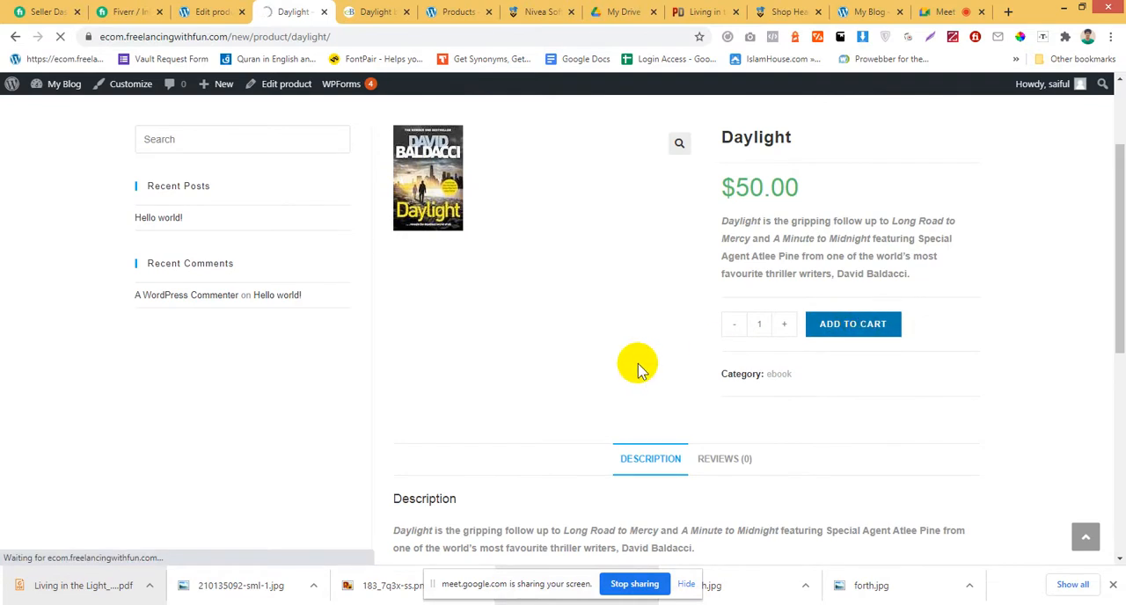
{"action": "scroll", "coordinate": [639, 357], "scroll_direction": "down", "scroll_amount": 5}
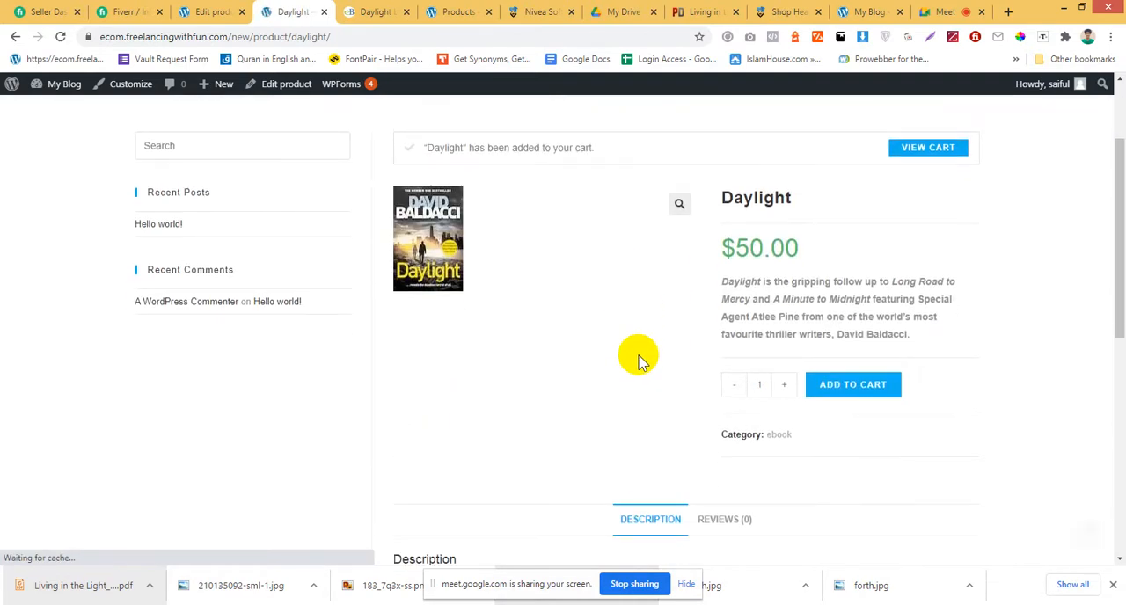
{"action": "scroll", "coordinate": [638, 355], "scroll_direction": "down", "scroll_amount": 3}
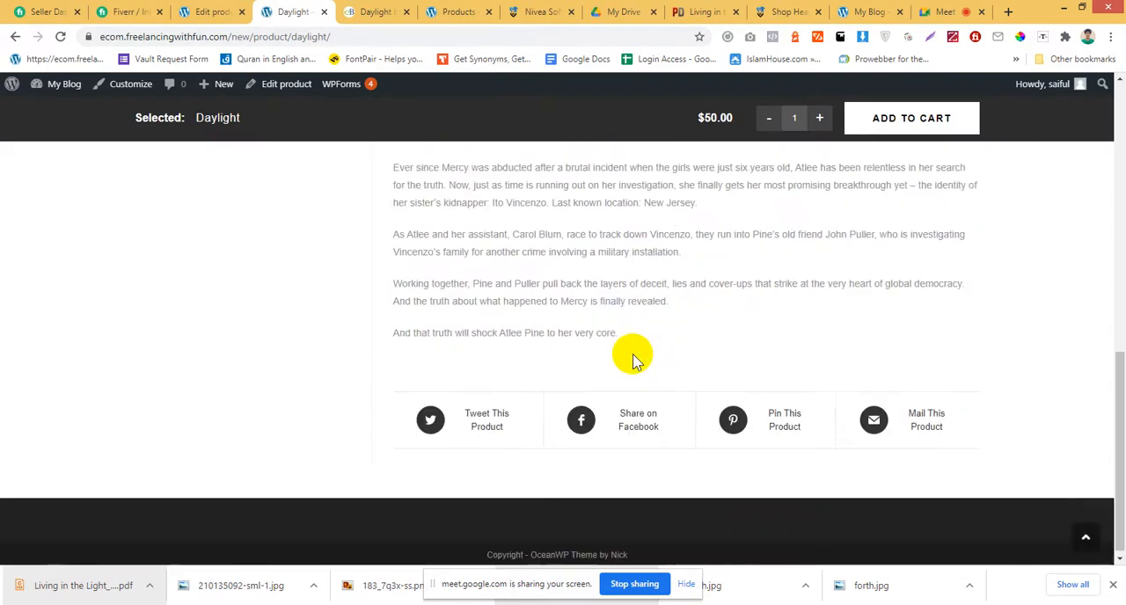
{"action": "scroll", "coordinate": [636, 357], "scroll_direction": "up", "scroll_amount": 10}
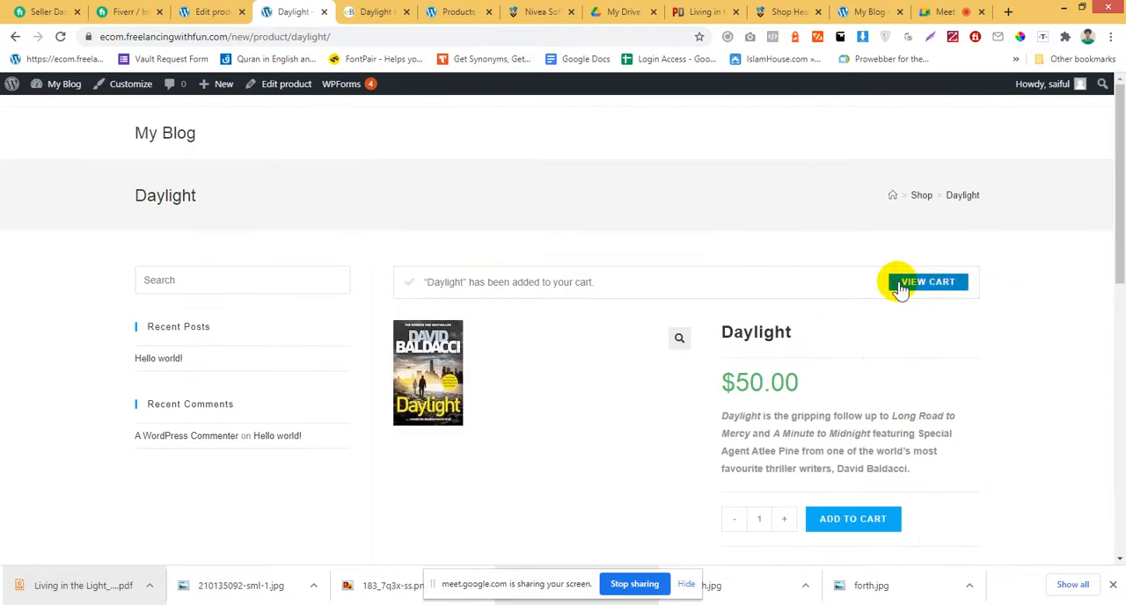
{"action": "left_click", "coordinate": [900, 289]}
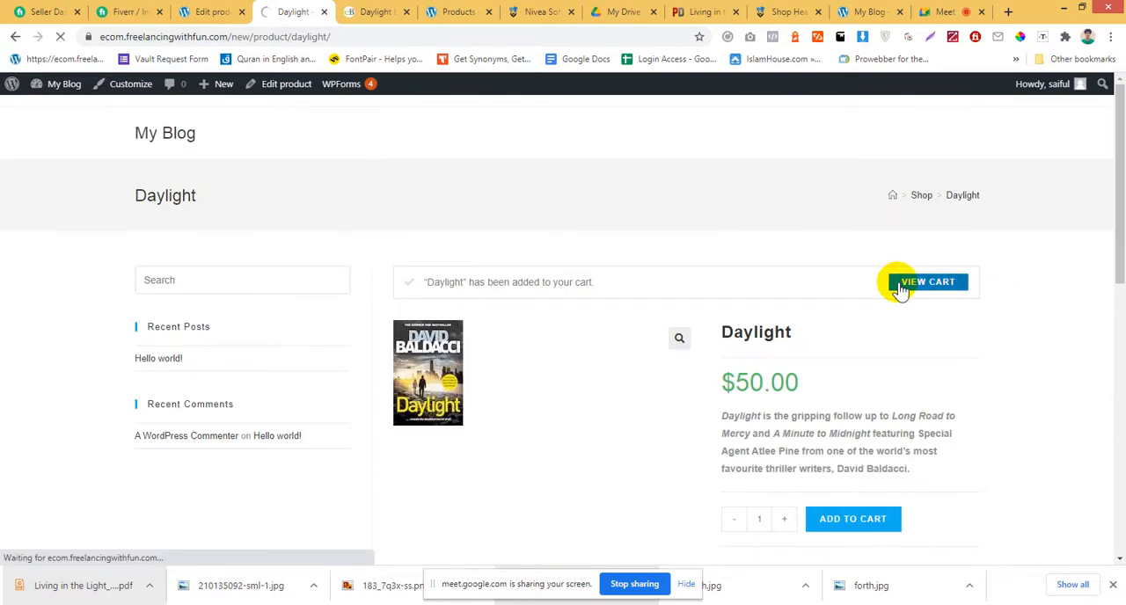
Proceed from the cart to checkout and look over the billing form's fields.
{"action": "scroll", "coordinate": [842, 282], "scroll_direction": "down", "scroll_amount": 2}
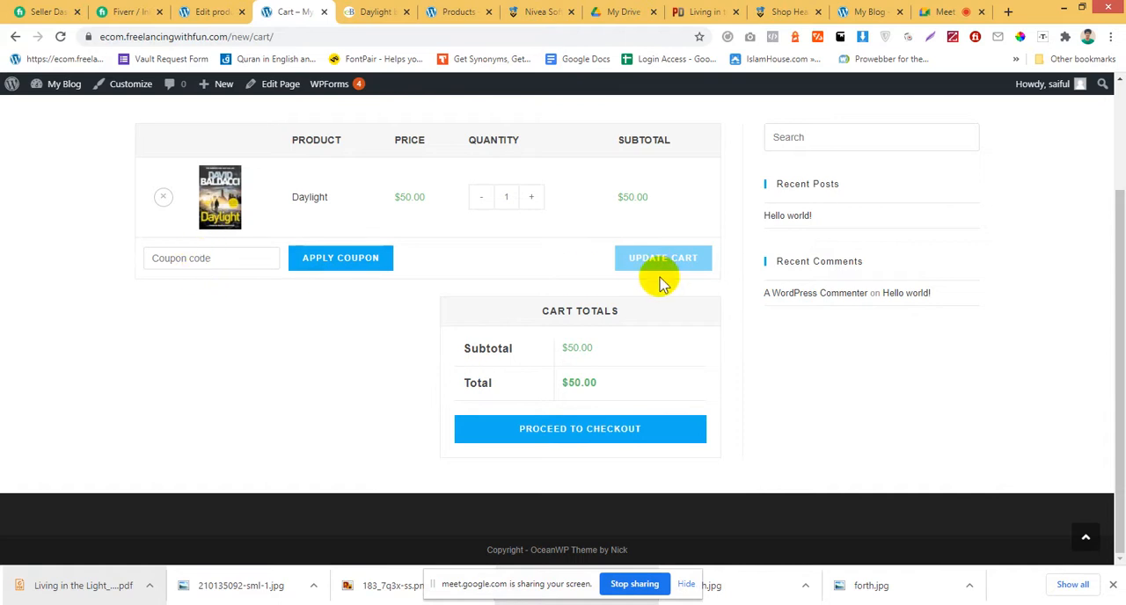
{"action": "left_click", "coordinate": [587, 441]}
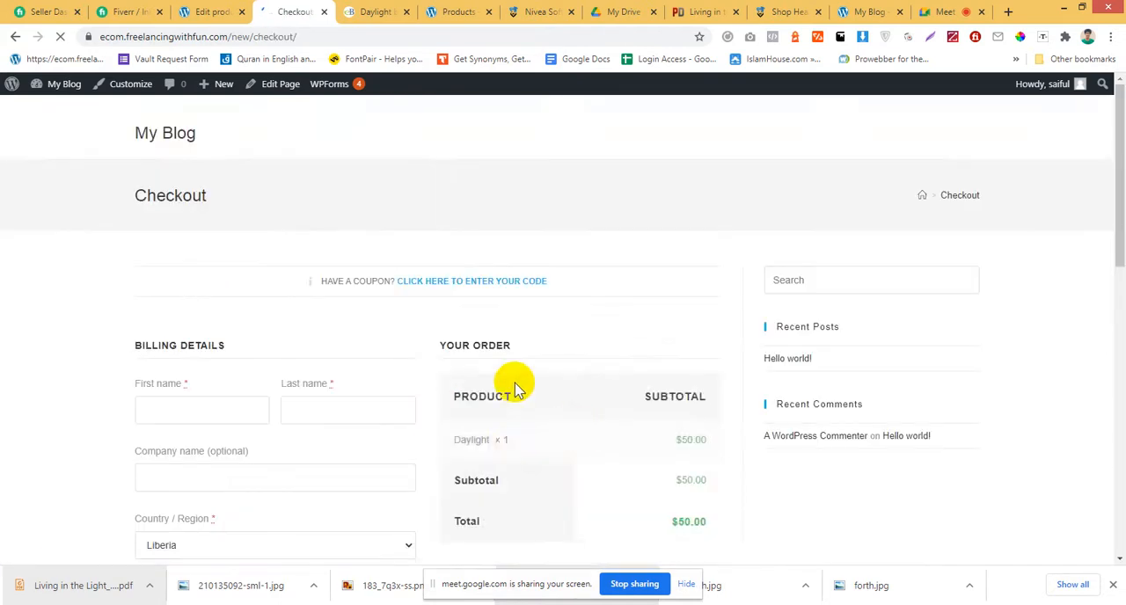
{"action": "scroll", "coordinate": [516, 382], "scroll_direction": "down", "scroll_amount": 3}
{"action": "scroll", "coordinate": [298, 375], "scroll_direction": "down", "scroll_amount": 5}
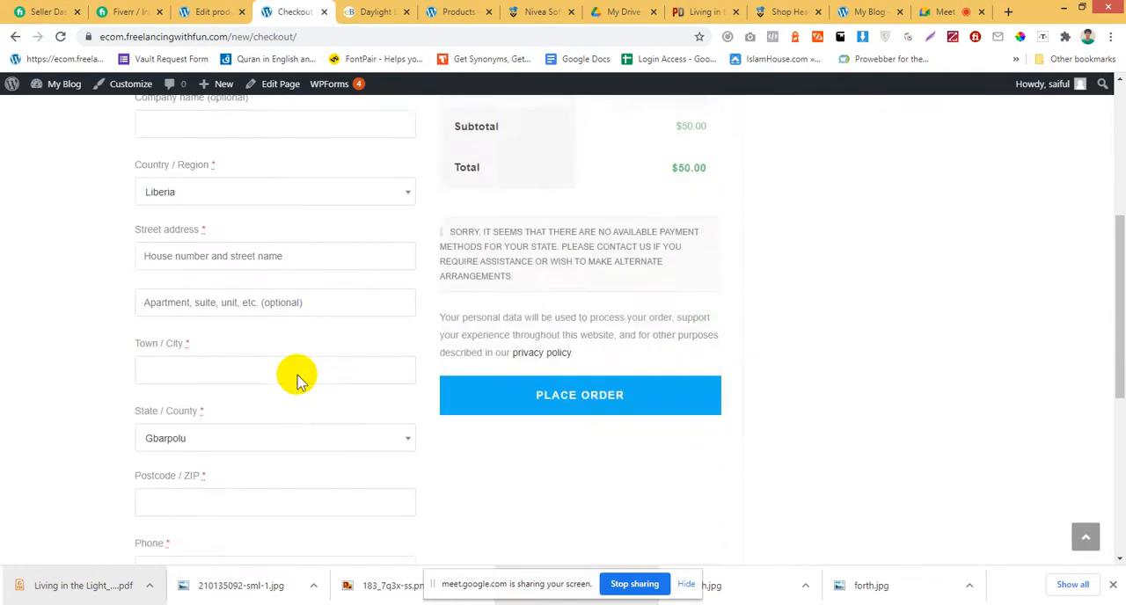
{"action": "scroll", "coordinate": [301, 381], "scroll_direction": "down", "scroll_amount": 1}
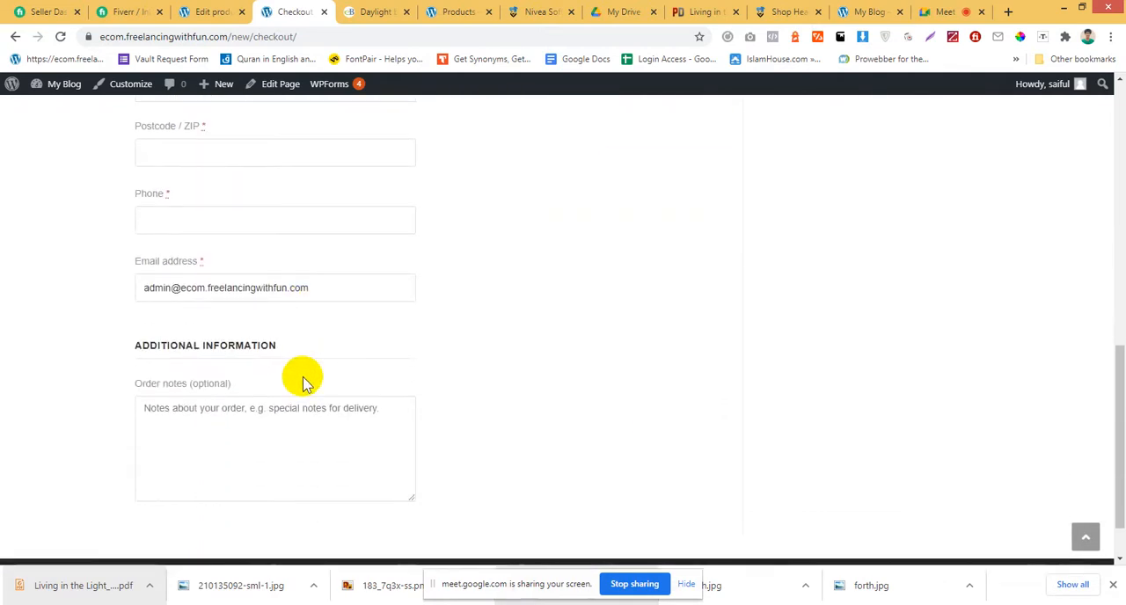
{"action": "scroll", "coordinate": [305, 409], "scroll_direction": "up", "scroll_amount": 2}
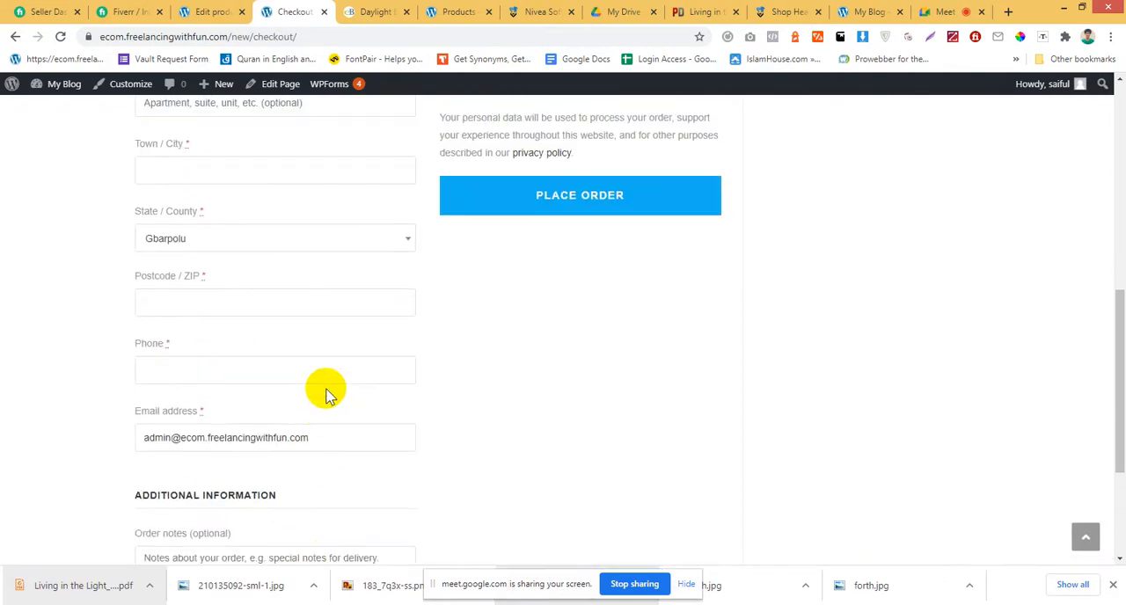
Fill in the checkout billing details with the browser's saved address suggestion for the town field.
{"action": "left_click", "coordinate": [326, 310]}
{"action": "left_click", "coordinate": [513, 308]}
{"action": "left_click", "coordinate": [307, 299]}
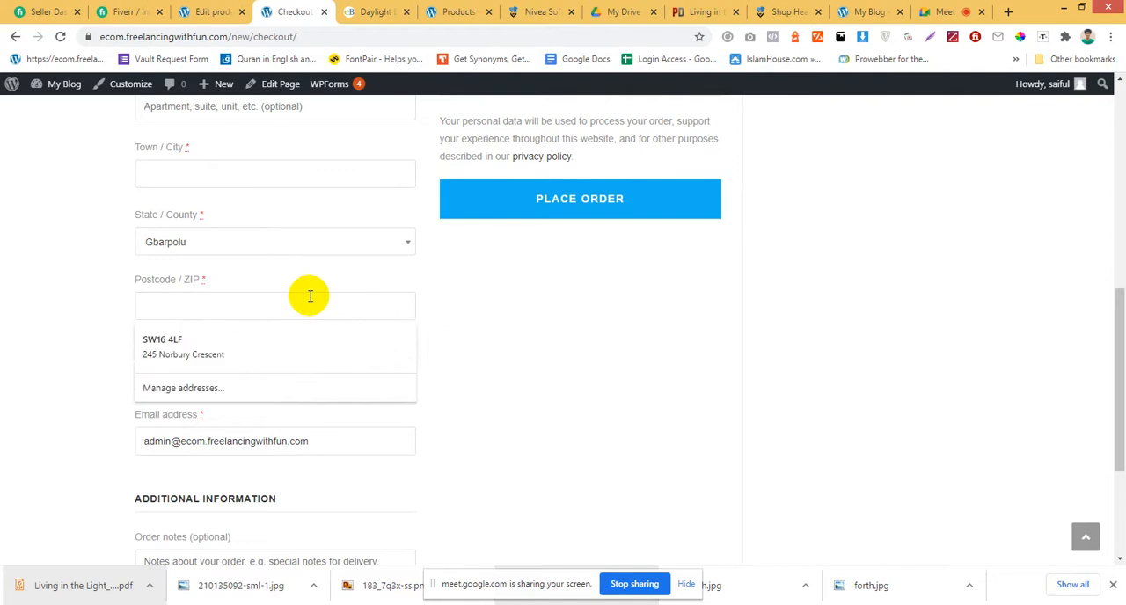
{"action": "scroll", "coordinate": [307, 301], "scroll_direction": "up", "scroll_amount": 3}
{"action": "left_click", "coordinate": [268, 252]}
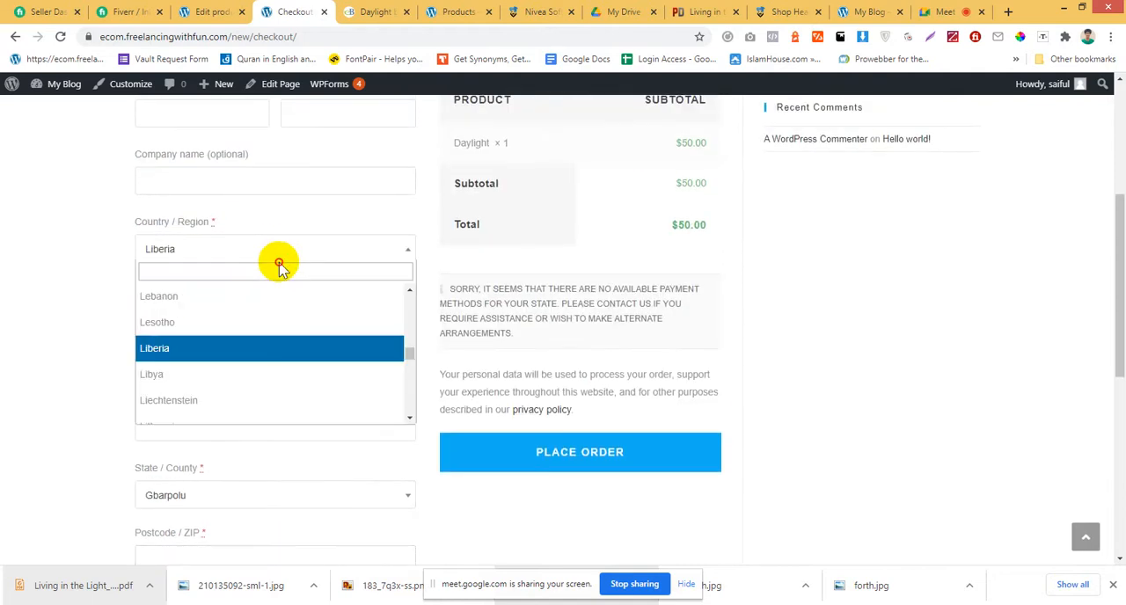
{"action": "left_click", "coordinate": [56, 261]}
{"action": "left_click", "coordinate": [183, 312]}
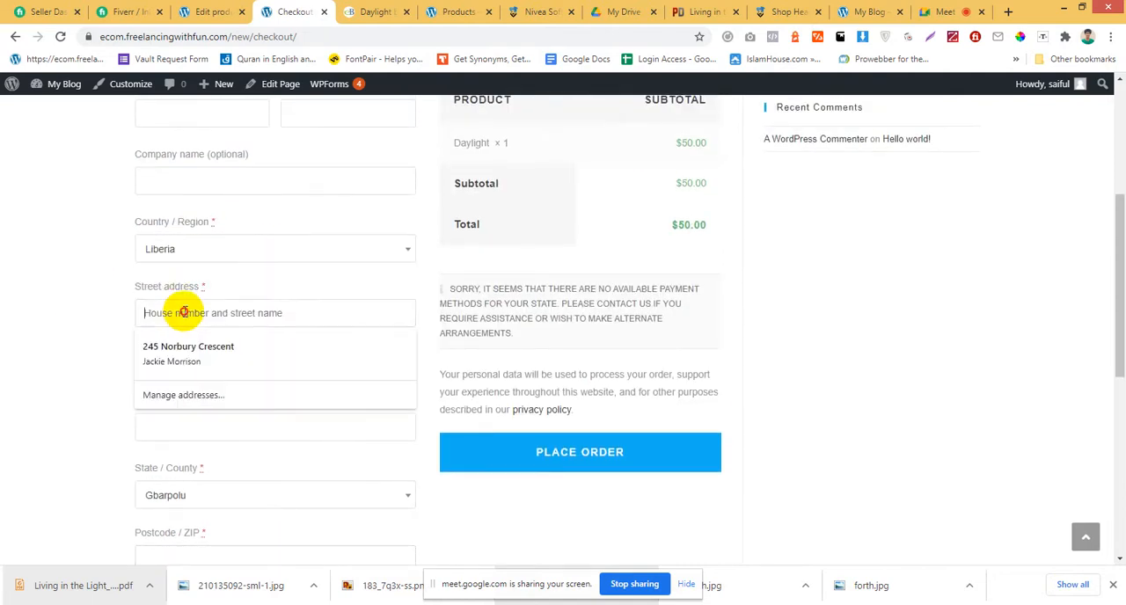
{"action": "left_click", "coordinate": [7, 324]}
{"action": "left_click", "coordinate": [187, 423]}
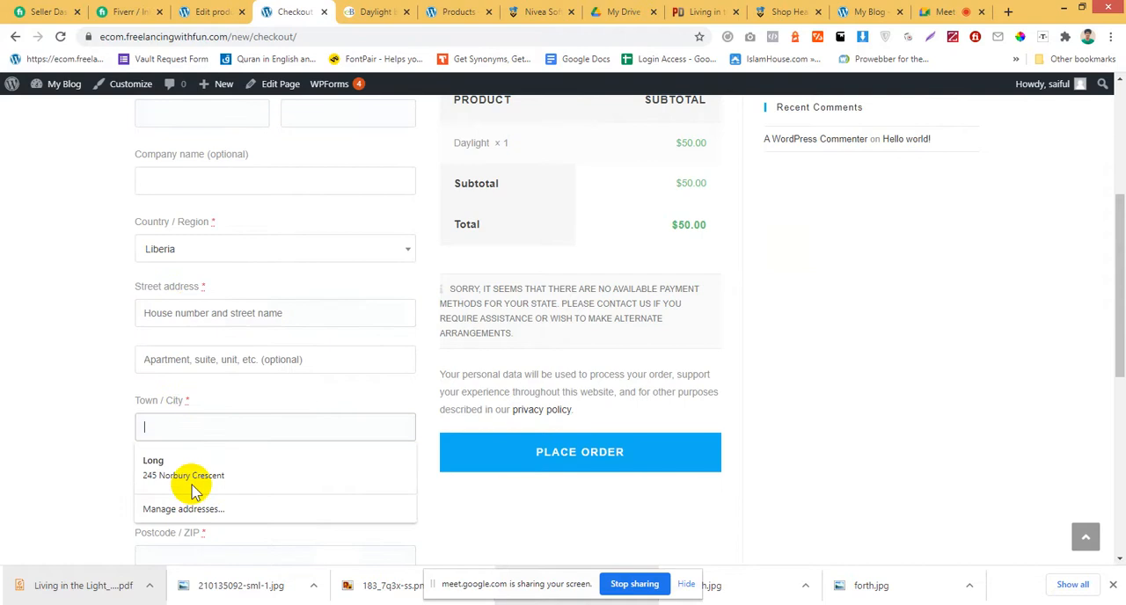
{"action": "left_click", "coordinate": [188, 467]}
Complete the billing details with the customer's phone number and place the order.
{"action": "scroll", "coordinate": [156, 465], "scroll_direction": "down", "scroll_amount": 5}
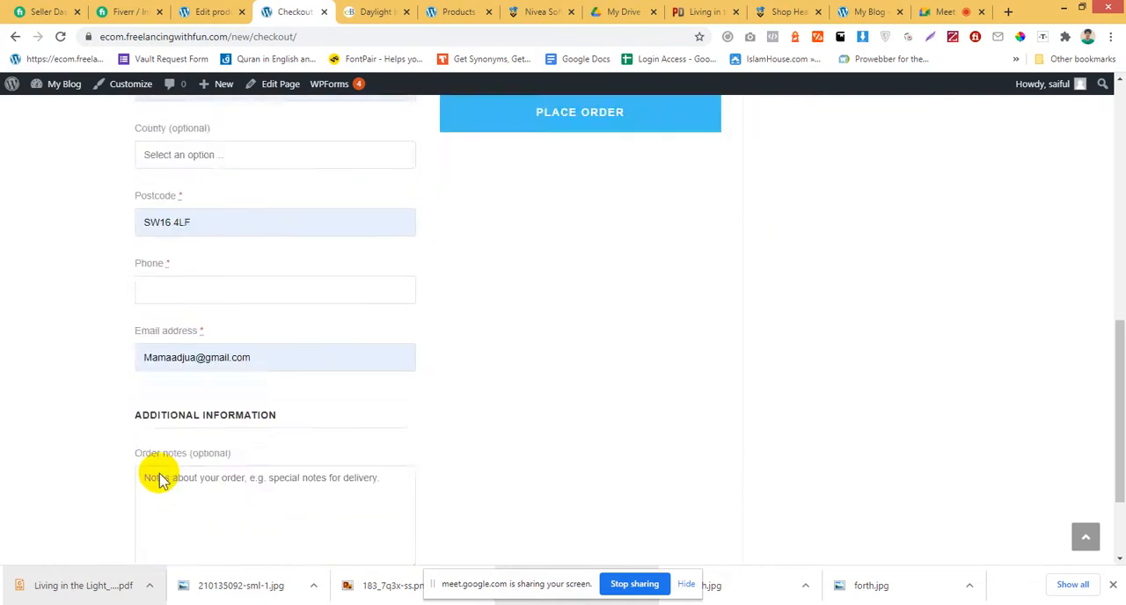
{"action": "scroll", "coordinate": [161, 469], "scroll_direction": "up", "scroll_amount": 4}
{"action": "scroll", "coordinate": [160, 467], "scroll_direction": "up", "scroll_amount": 5}
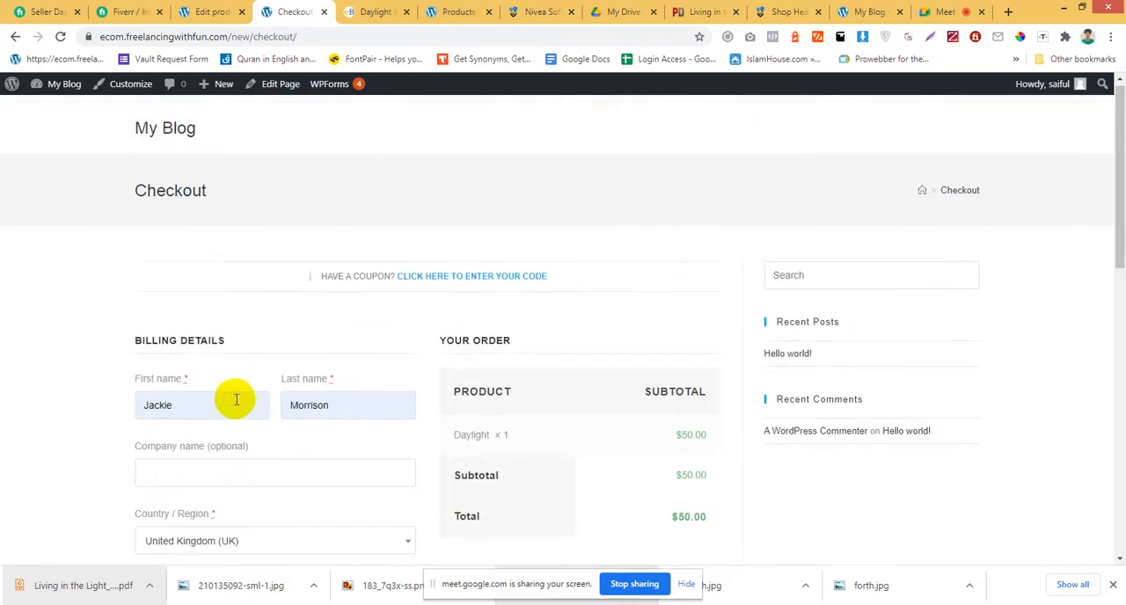
{"action": "scroll", "coordinate": [237, 413], "scroll_direction": "down", "scroll_amount": 1}
{"action": "scroll", "coordinate": [234, 414], "scroll_direction": "down", "scroll_amount": 7}
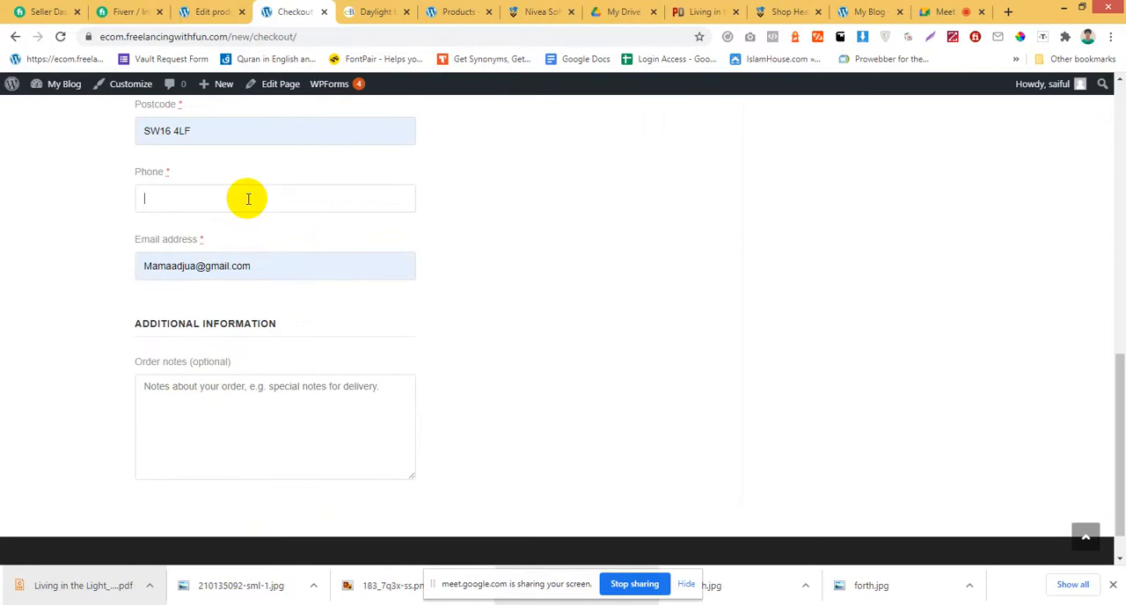
{"action": "scroll", "coordinate": [262, 228], "scroll_direction": "down", "scroll_amount": 1}
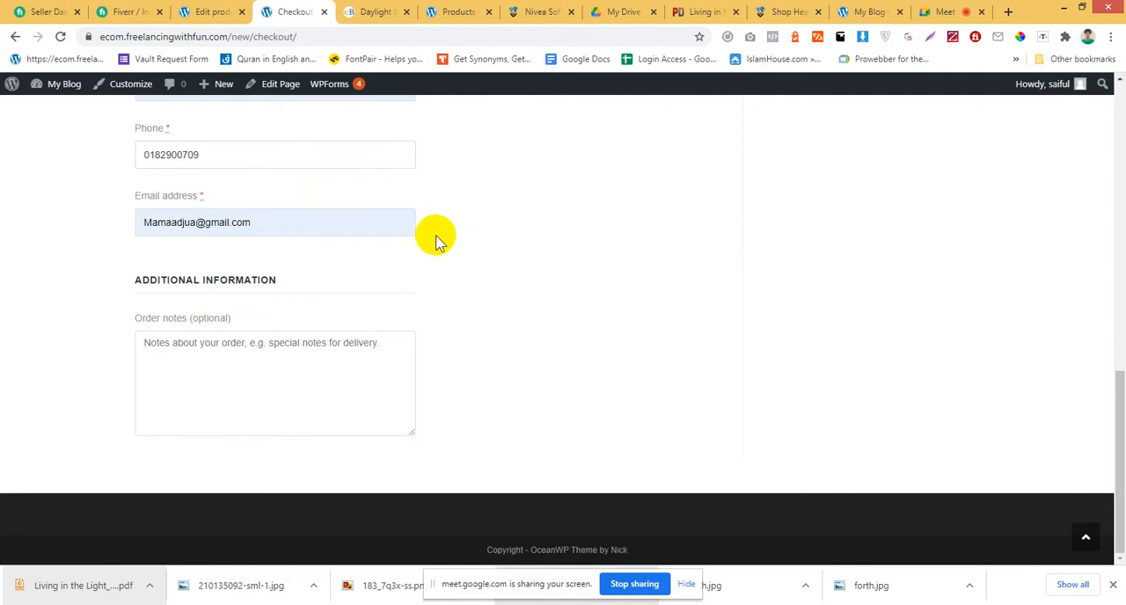
{"action": "scroll", "coordinate": [608, 395], "scroll_direction": "up", "scroll_amount": 5}
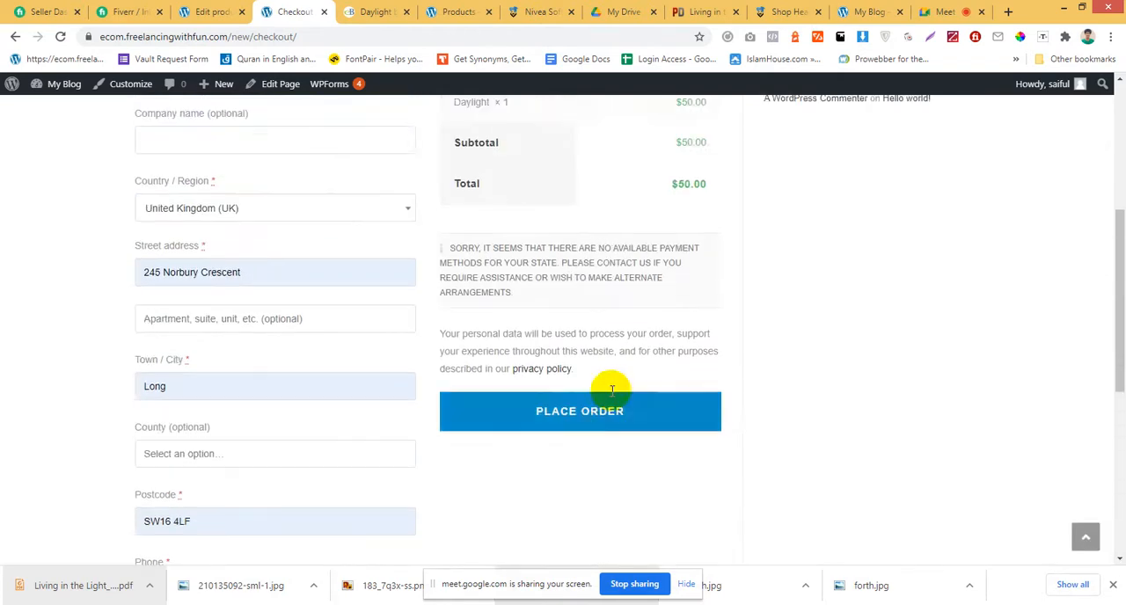
{"action": "left_click", "coordinate": [608, 466]}
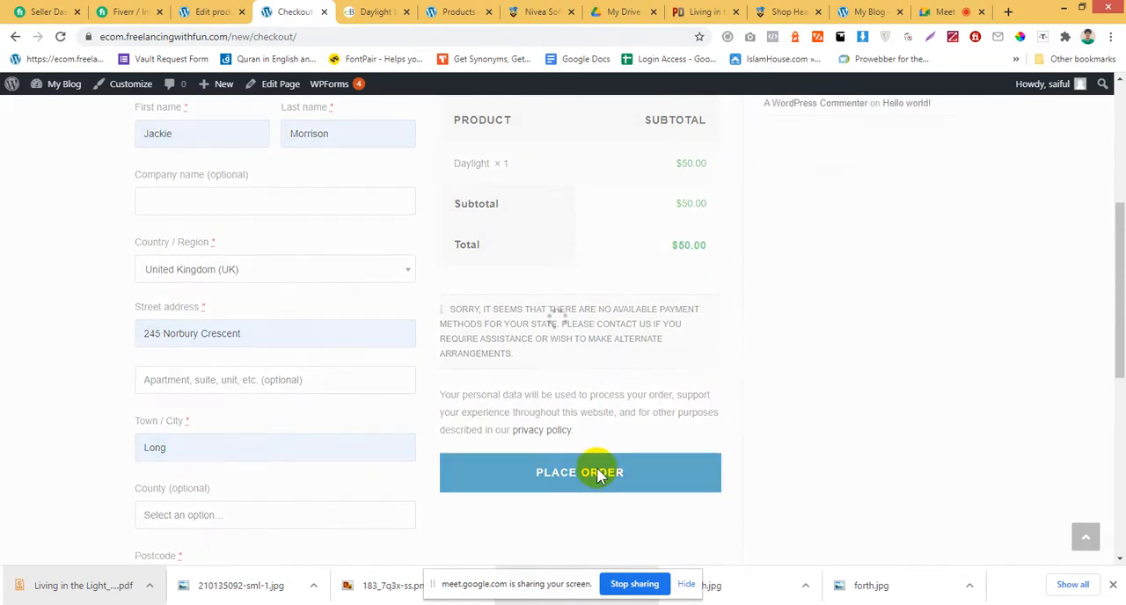
Examine the checkout page's response to the order and highlight the payment methods notice in the order summary.
{"action": "scroll", "coordinate": [317, 384], "scroll_direction": "down", "scroll_amount": 1}
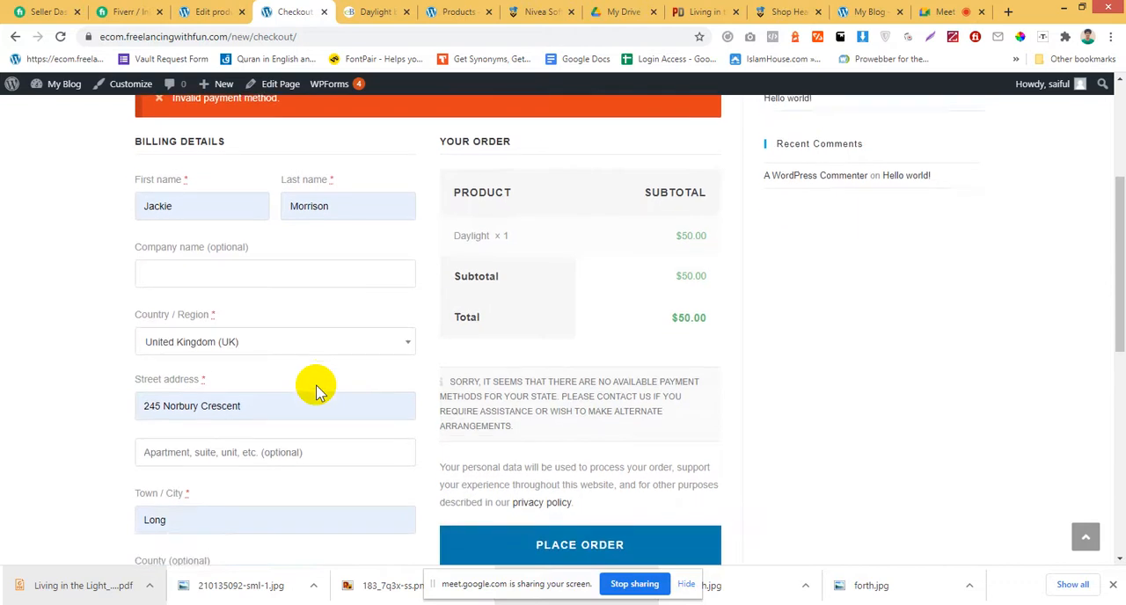
{"action": "scroll", "coordinate": [318, 384], "scroll_direction": "up", "scroll_amount": 1}
{"action": "scroll", "coordinate": [316, 383], "scroll_direction": "up", "scroll_amount": 1}
{"action": "scroll", "coordinate": [314, 382], "scroll_direction": "down", "scroll_amount": 1}
{"action": "scroll", "coordinate": [314, 381], "scroll_direction": "up", "scroll_amount": 3}
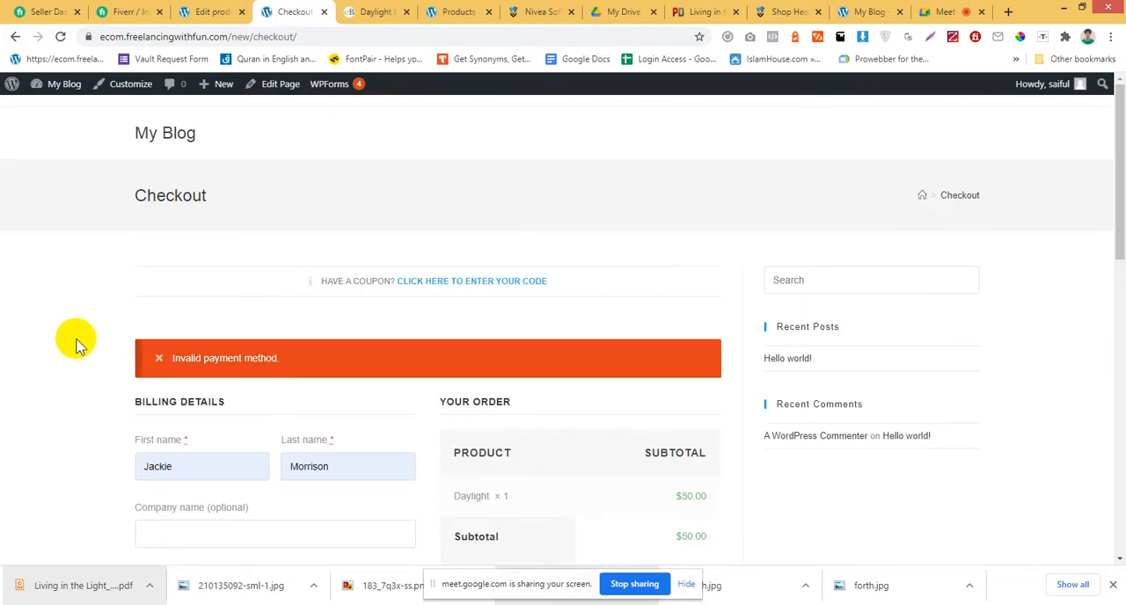
{"action": "scroll", "coordinate": [76, 342], "scroll_direction": "down", "scroll_amount": 10}
{"action": "scroll", "coordinate": [81, 335], "scroll_direction": "up", "scroll_amount": 10}
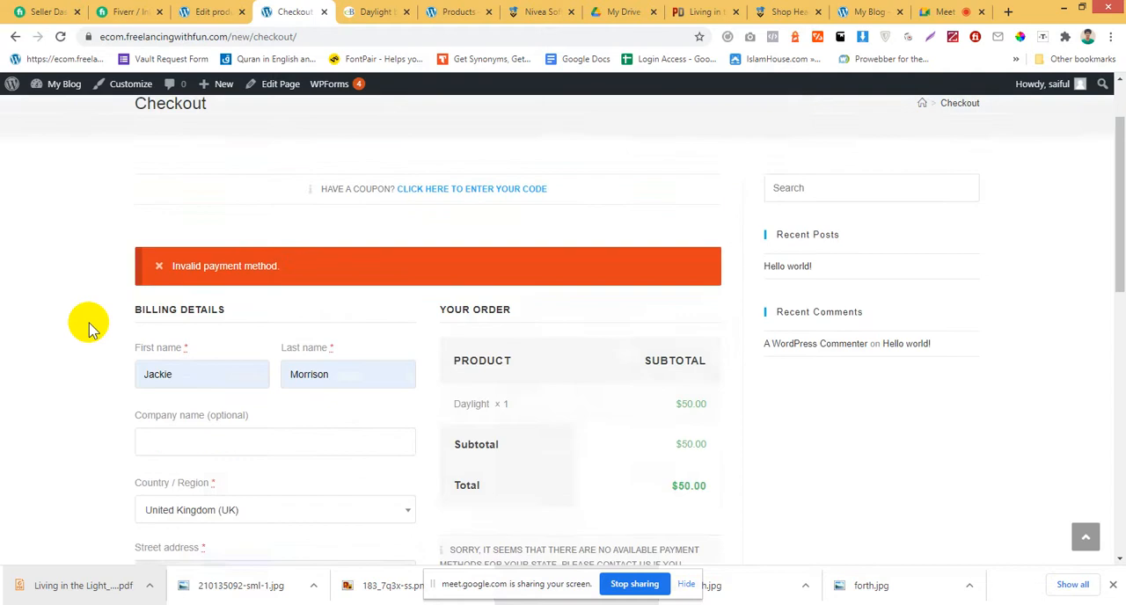
{"action": "scroll", "coordinate": [91, 327], "scroll_direction": "up", "scroll_amount": 1}
{"action": "scroll", "coordinate": [97, 327], "scroll_direction": "down", "scroll_amount": 4}
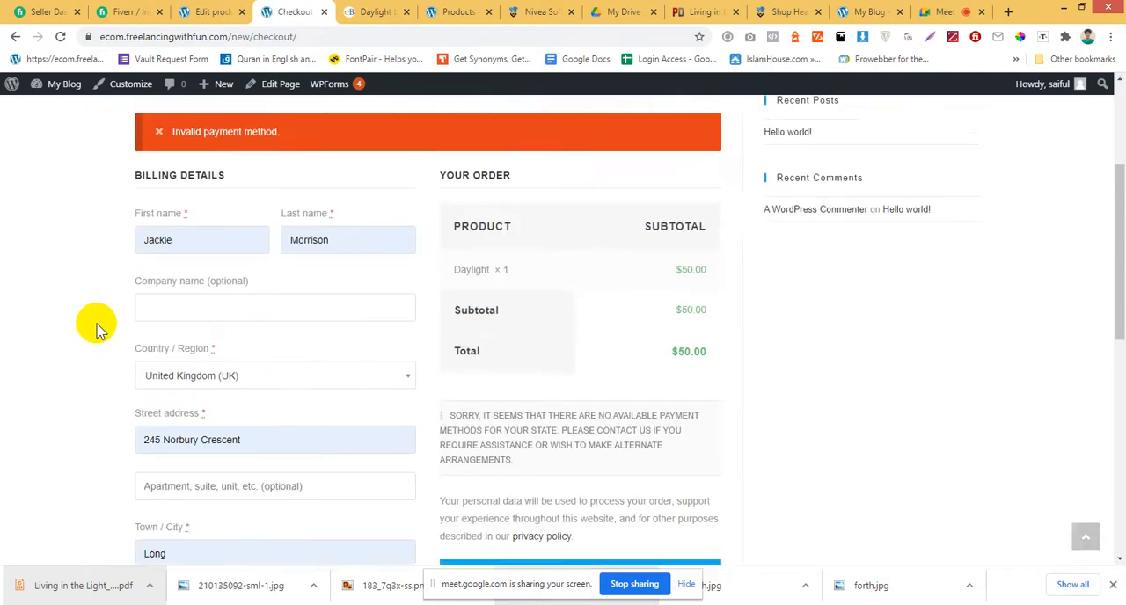
{"action": "scroll", "coordinate": [97, 330], "scroll_direction": "up", "scroll_amount": 2}
{"action": "scroll", "coordinate": [110, 308], "scroll_direction": "up", "scroll_amount": 1}
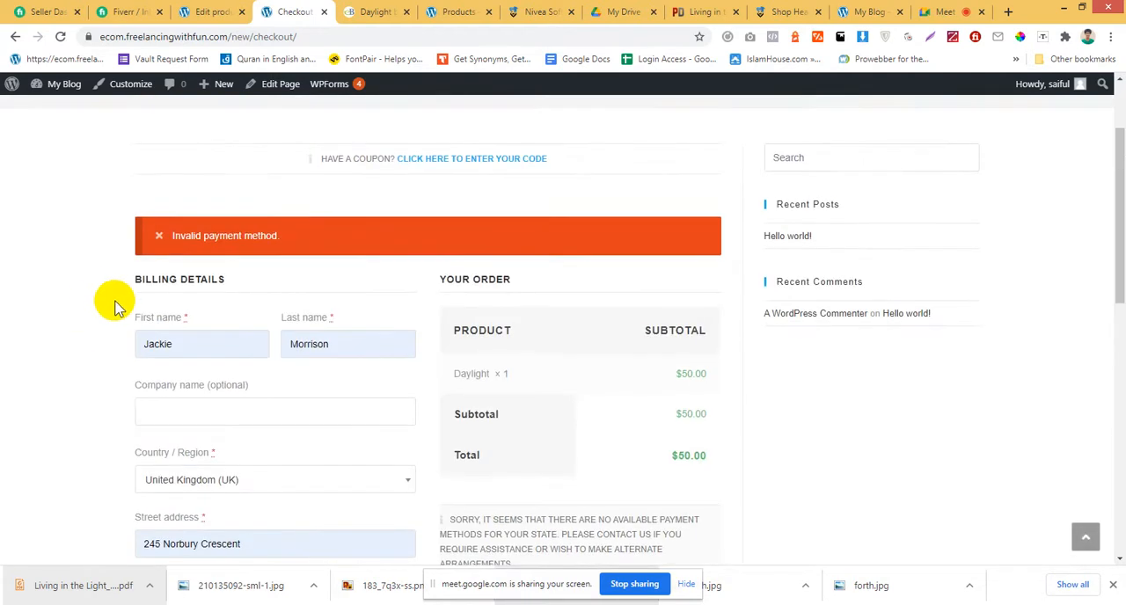
{"action": "scroll", "coordinate": [691, 242], "scroll_direction": "down", "scroll_amount": 4}
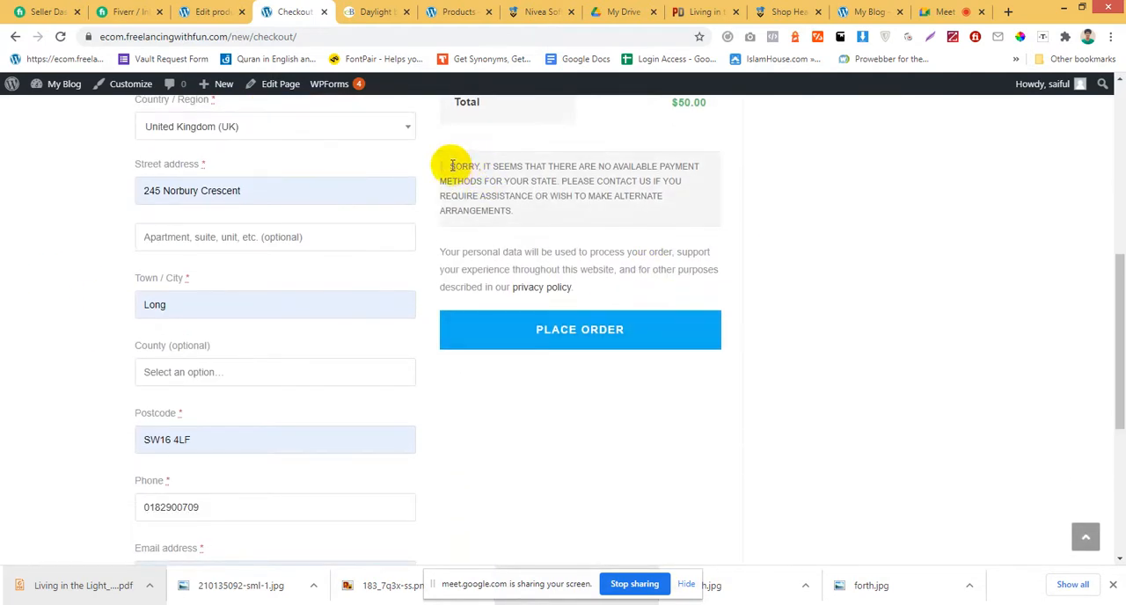
{"action": "left_click_drag", "start_coordinate": [450, 165], "coordinate": [535, 226]}
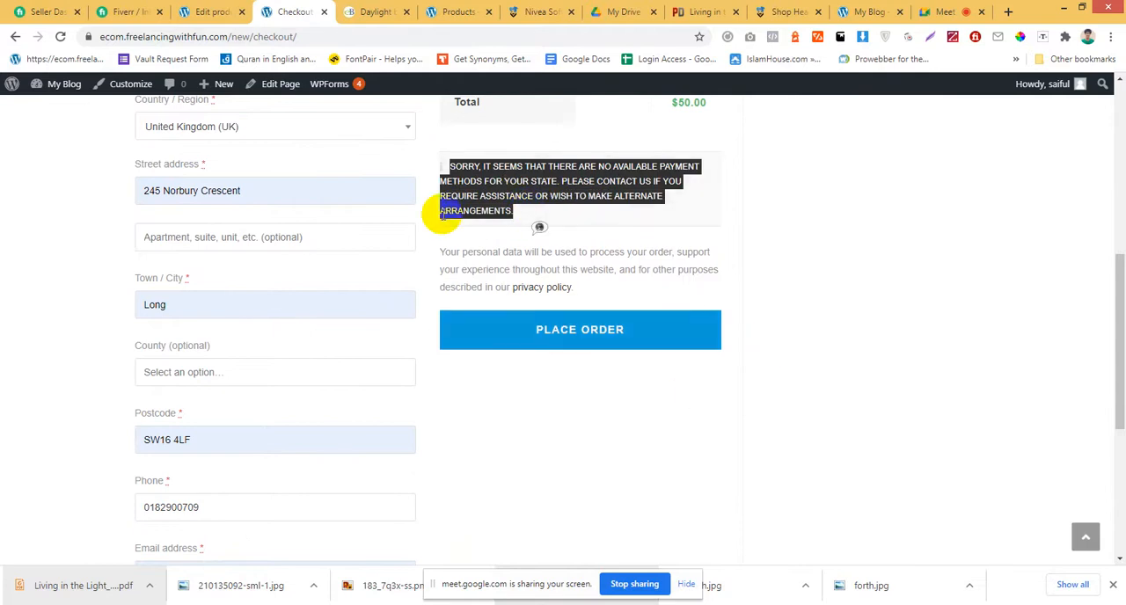
Return to the product editing tab, open WooCommerce's general settings and look over the store address.
{"action": "left_click", "coordinate": [216, 12]}
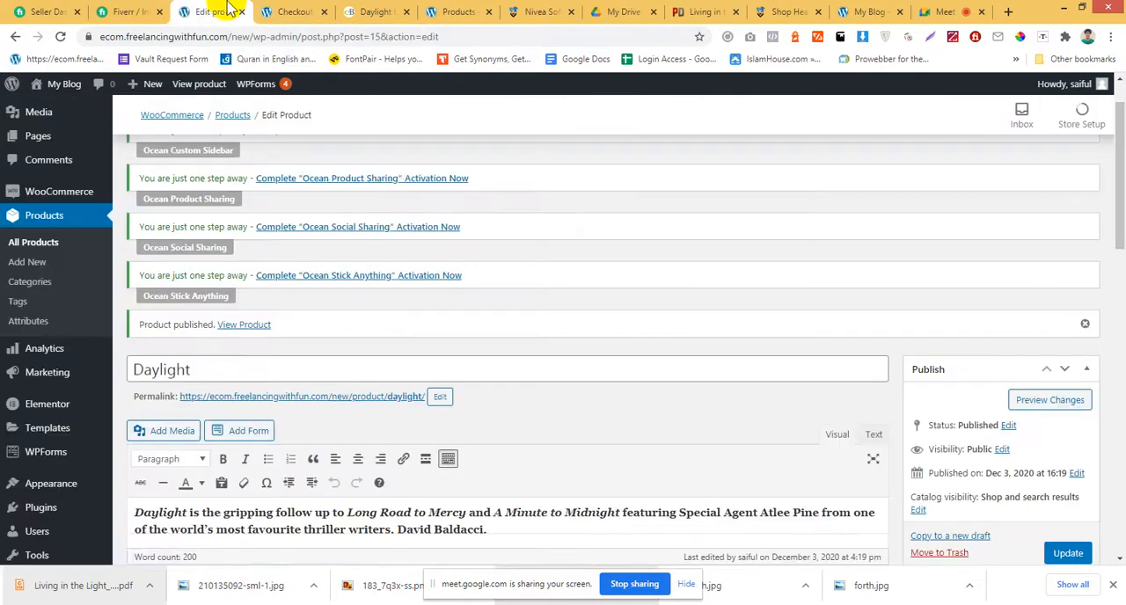
{"action": "scroll", "coordinate": [53, 280], "scroll_direction": "down", "scroll_amount": 1}
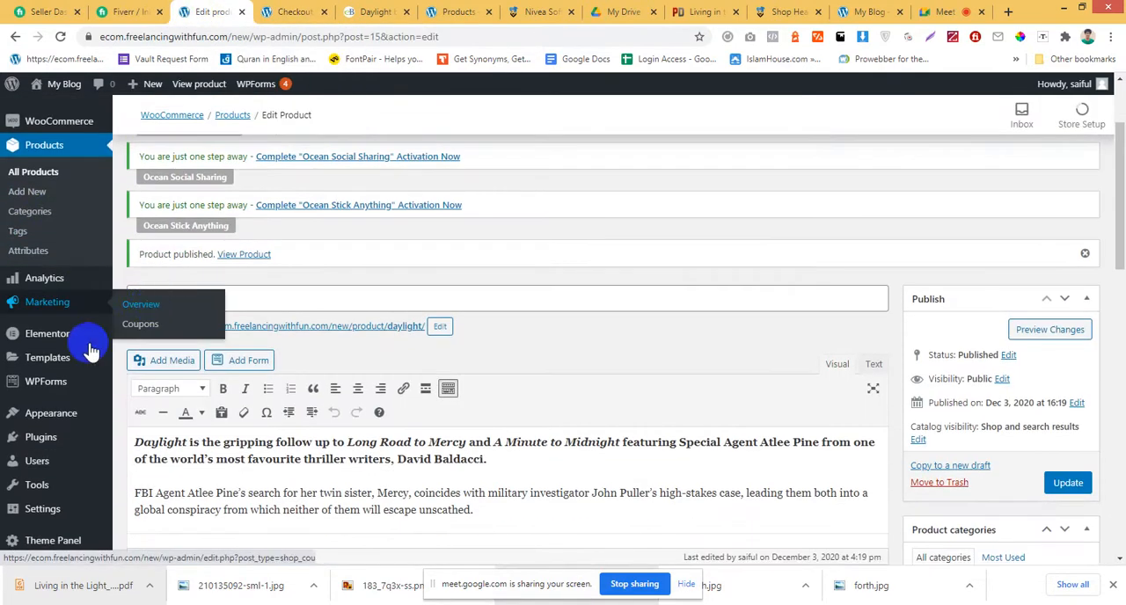
{"action": "mouse_move", "coordinate": [69, 357]}
{"action": "scroll", "coordinate": [58, 252], "scroll_direction": "up", "scroll_amount": 2}
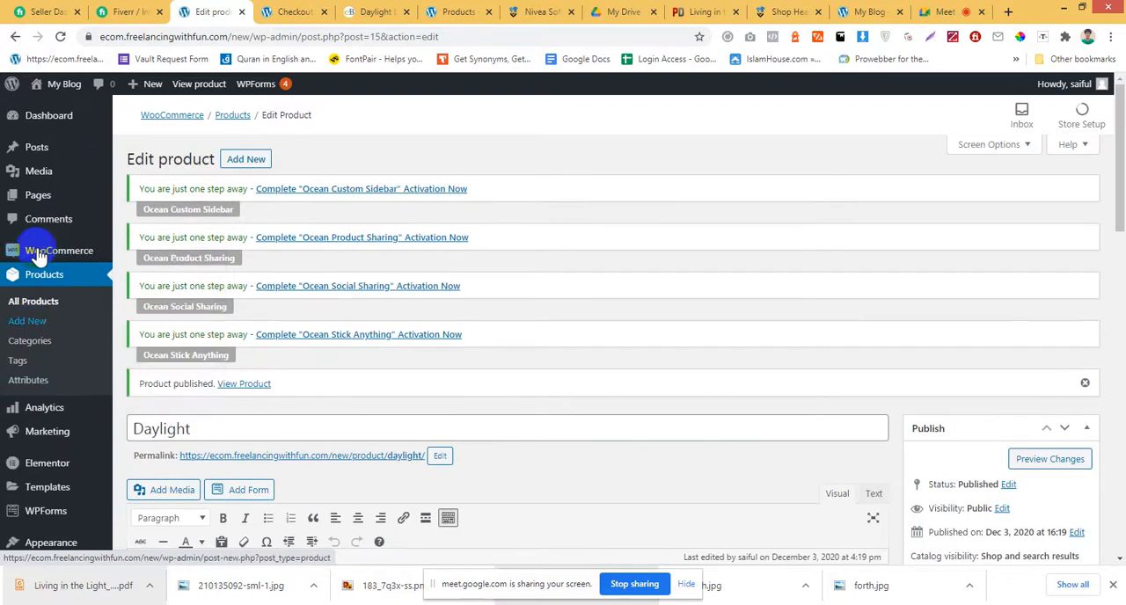
{"action": "mouse_move", "coordinate": [46, 255]}
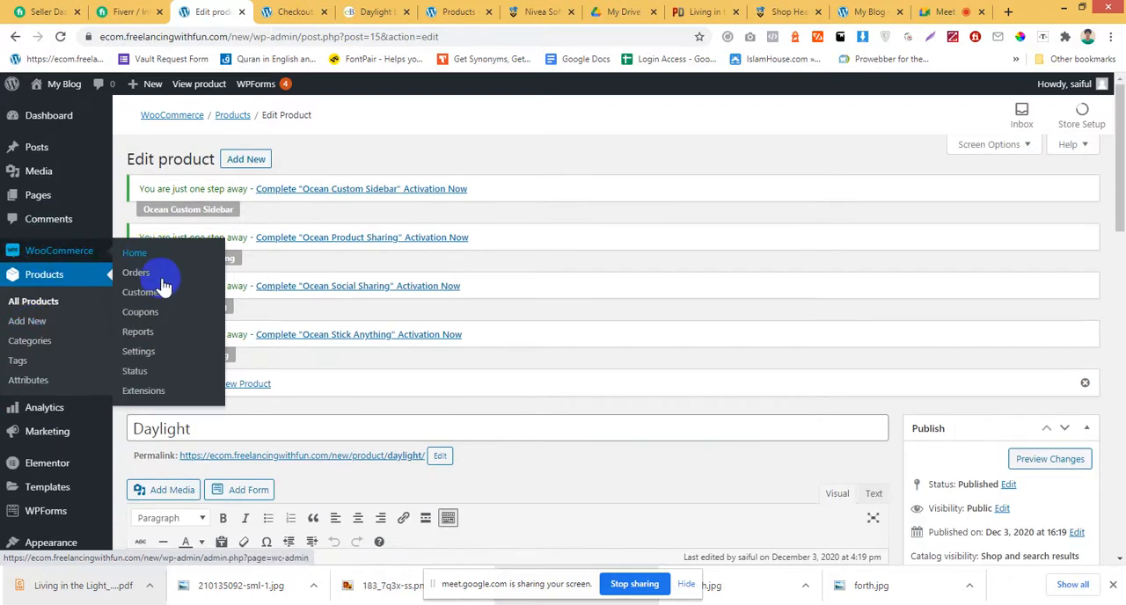
{"action": "left_click", "coordinate": [150, 354]}
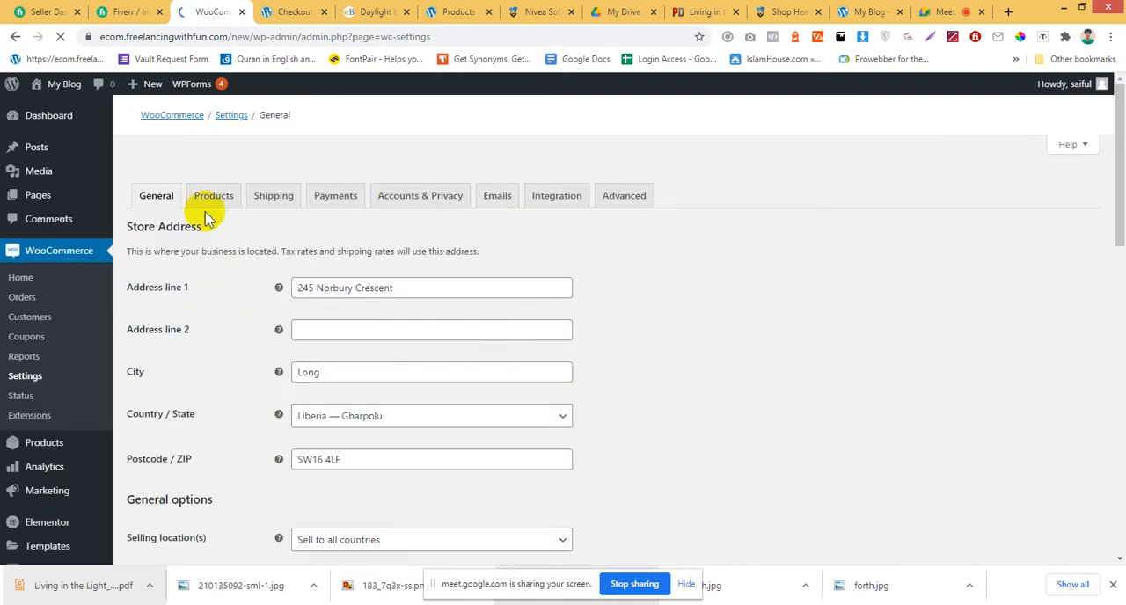
{"action": "scroll", "coordinate": [832, 339], "scroll_direction": "down", "scroll_amount": 3}
{"action": "scroll", "coordinate": [828, 339], "scroll_direction": "up", "scroll_amount": 3}
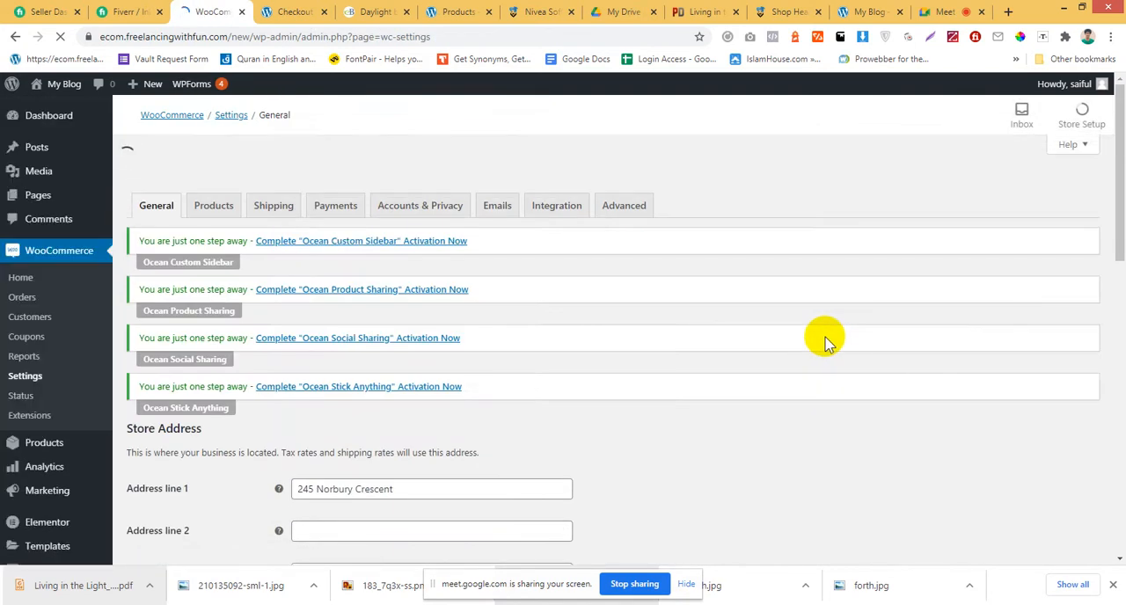
{"action": "scroll", "coordinate": [413, 359], "scroll_direction": "down", "scroll_amount": 2}
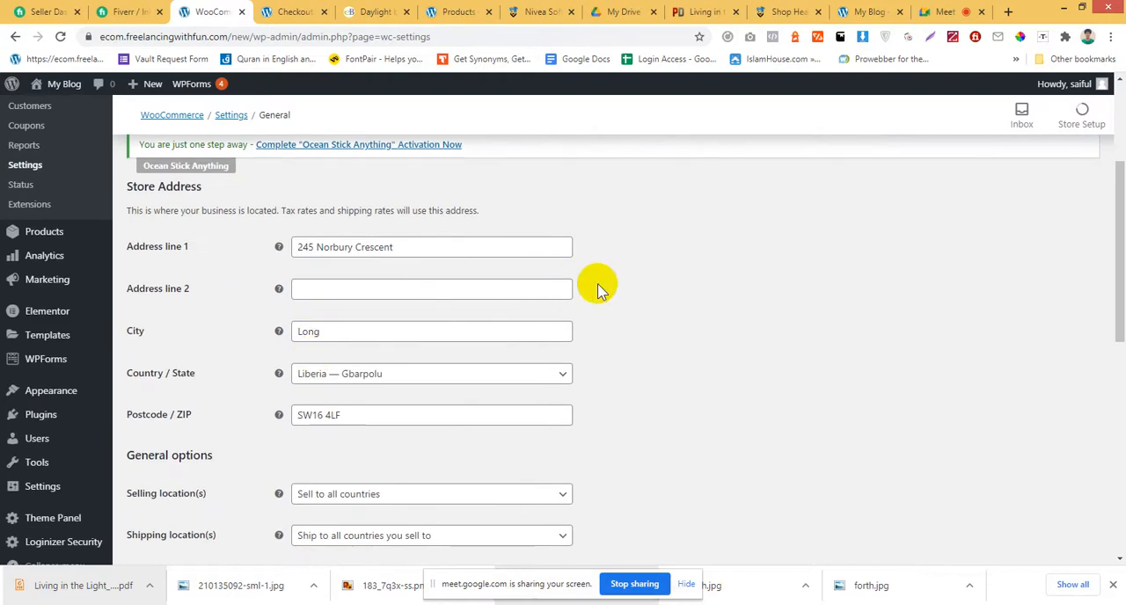
{"action": "scroll", "coordinate": [599, 294], "scroll_direction": "down", "scroll_amount": 3}
{"action": "scroll", "coordinate": [611, 302], "scroll_direction": "up", "scroll_amount": 3}
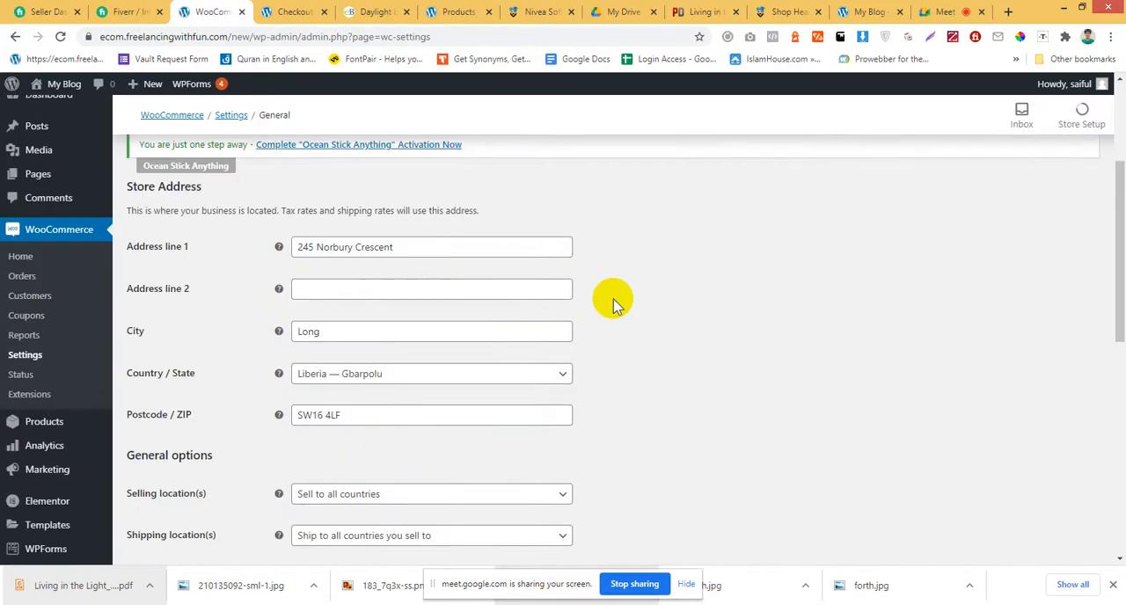
Try the selling location options under General options and set it to Sell to specific countries.
{"action": "scroll", "coordinate": [613, 305], "scroll_direction": "down", "scroll_amount": 3}
{"action": "scroll", "coordinate": [625, 310], "scroll_direction": "down", "scroll_amount": 1}
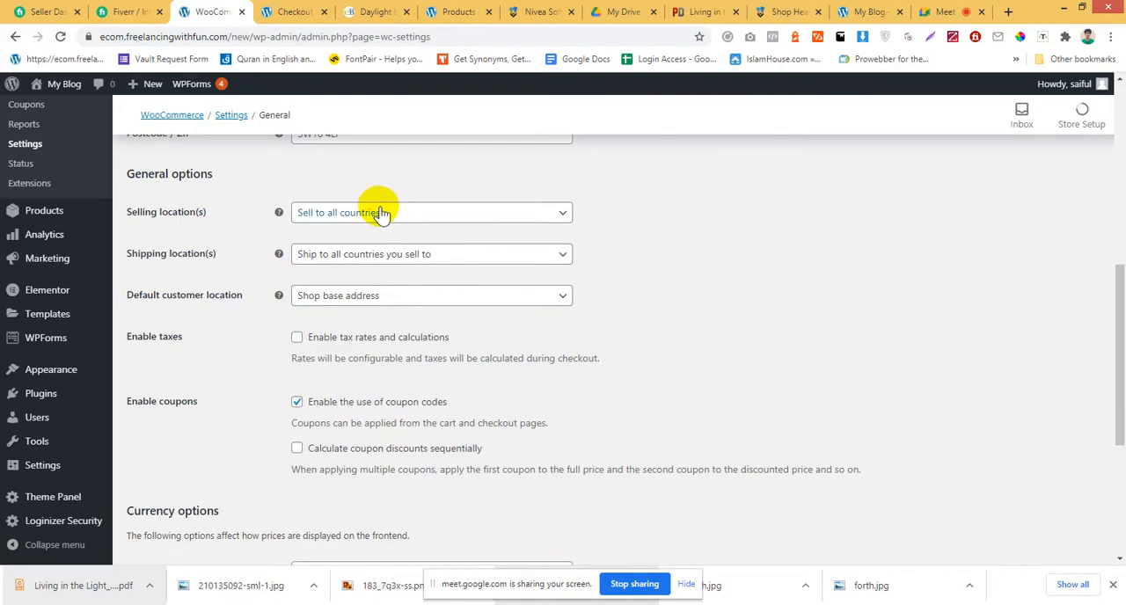
{"action": "left_click_drag", "start_coordinate": [218, 174], "coordinate": [142, 174]}
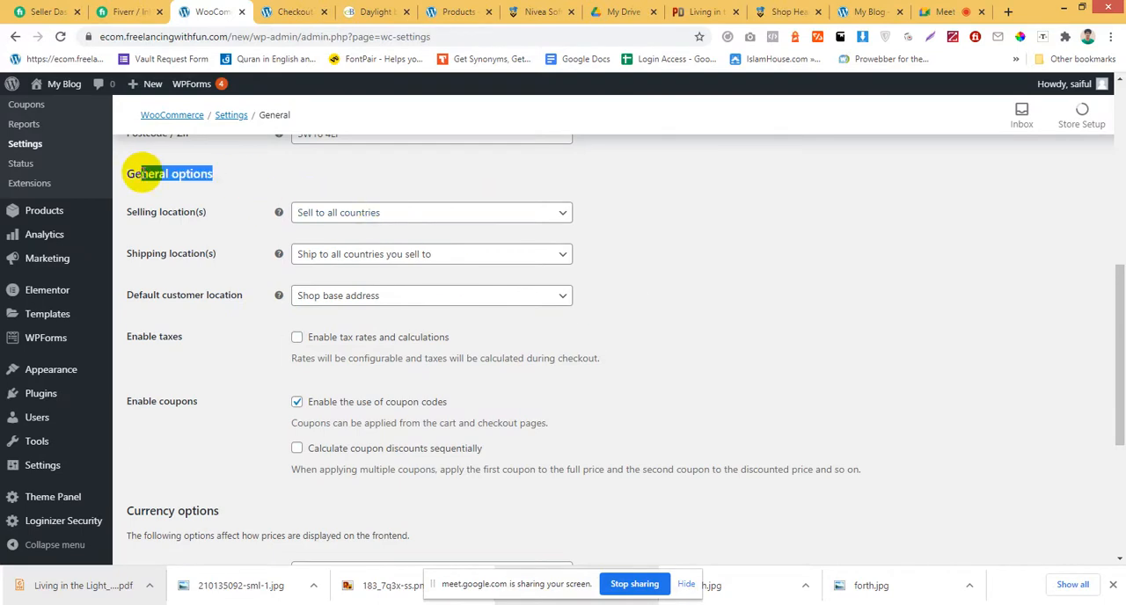
{"action": "left_click", "coordinate": [399, 215]}
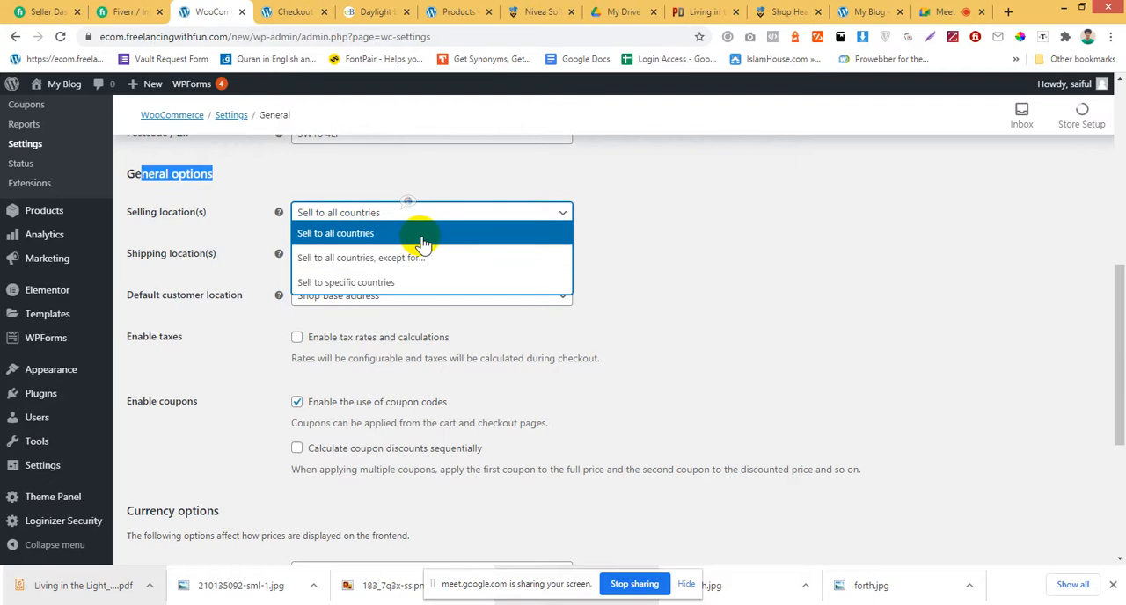
{"action": "left_click", "coordinate": [451, 231]}
{"action": "left_click", "coordinate": [436, 216]}
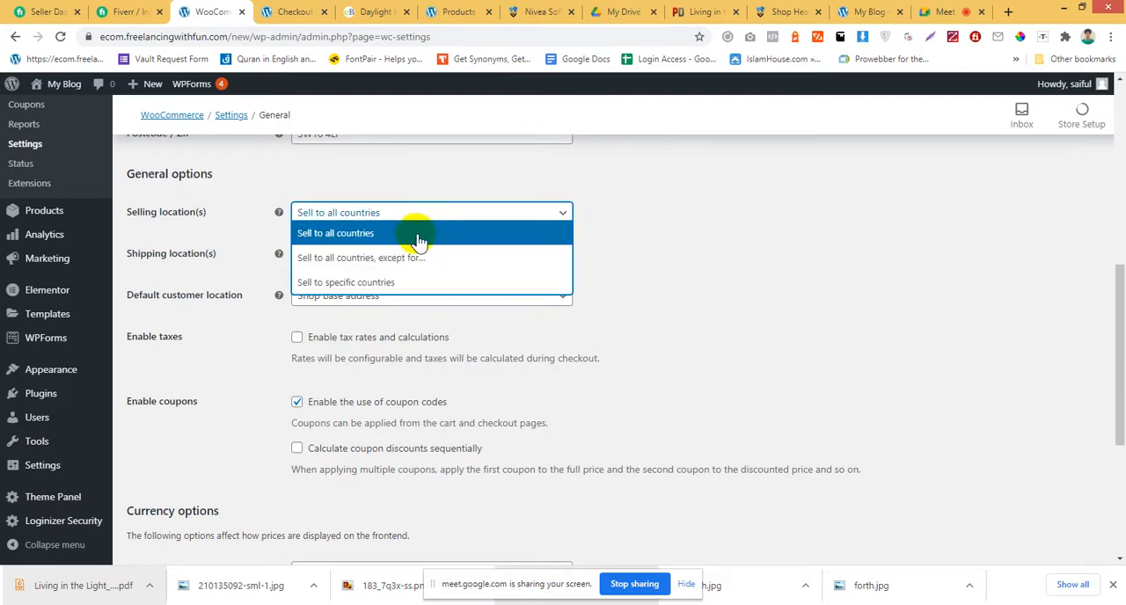
{"action": "left_click", "coordinate": [367, 267]}
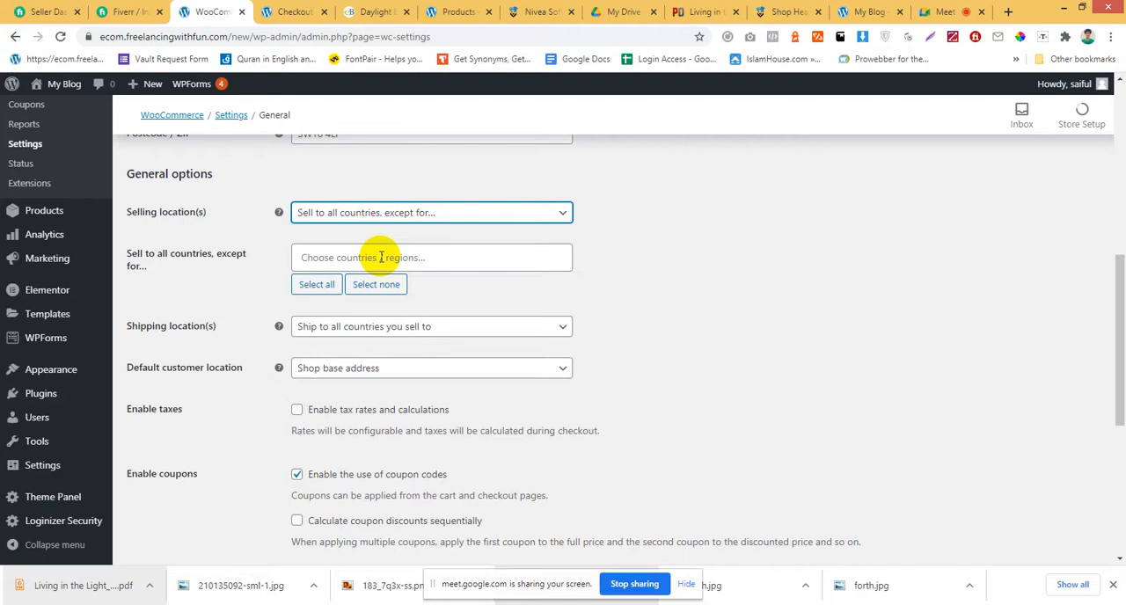
{"action": "left_click", "coordinate": [493, 214]}
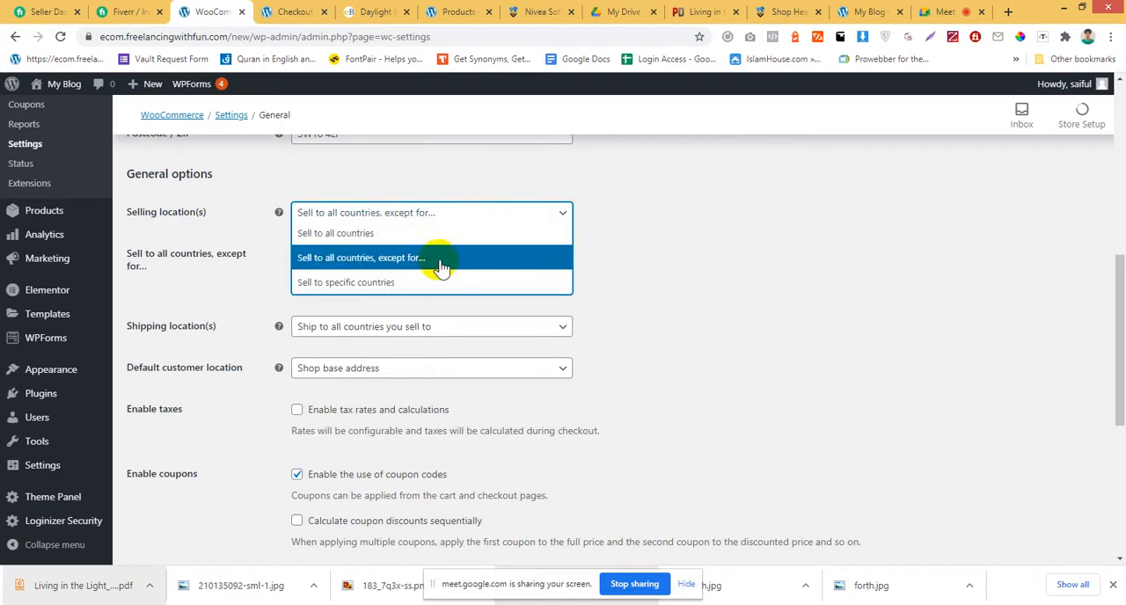
{"action": "left_click", "coordinate": [431, 282]}
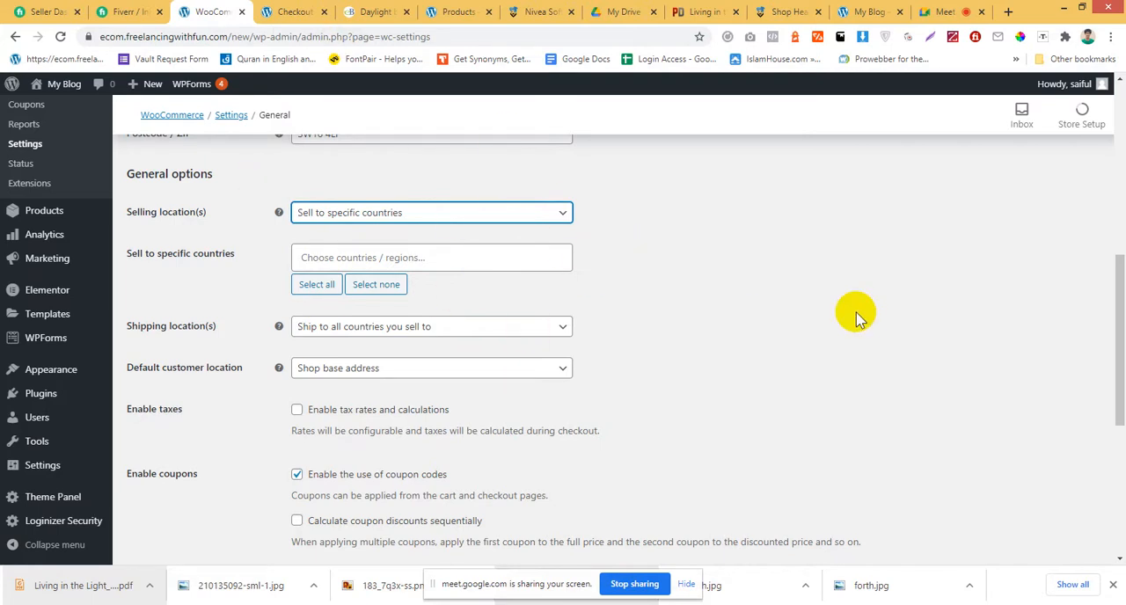
Examine the choices offered for the shipping locations setting and highlight its label.
{"action": "scroll", "coordinate": [857, 317], "scroll_direction": "down", "scroll_amount": 1}
{"action": "scroll", "coordinate": [858, 318], "scroll_direction": "down", "scroll_amount": 1}
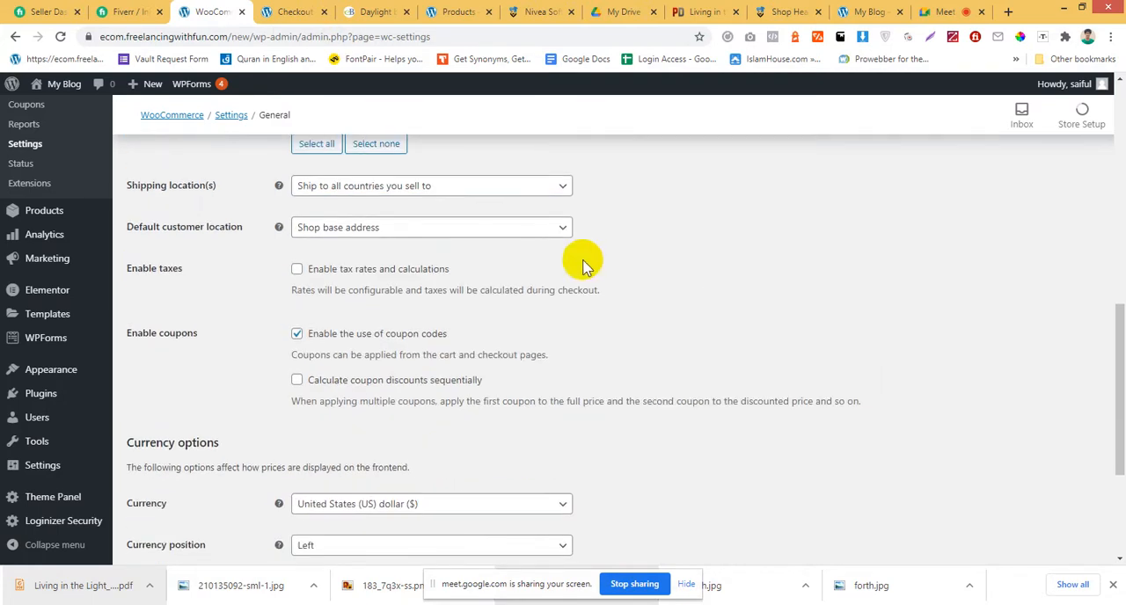
{"action": "left_click", "coordinate": [408, 199]}
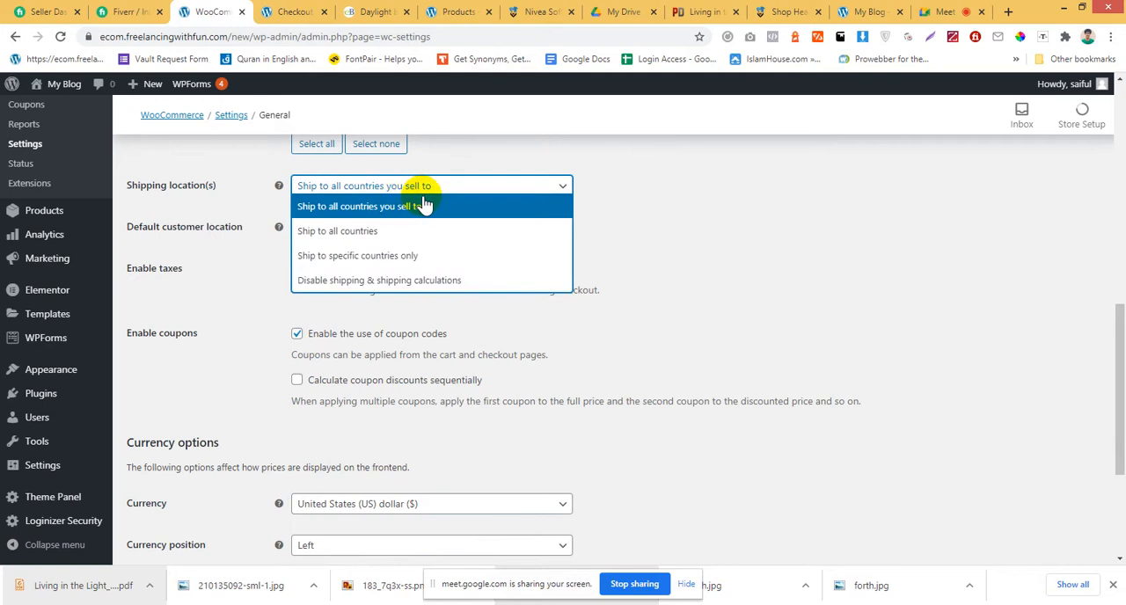
{"action": "left_click", "coordinate": [800, 231]}
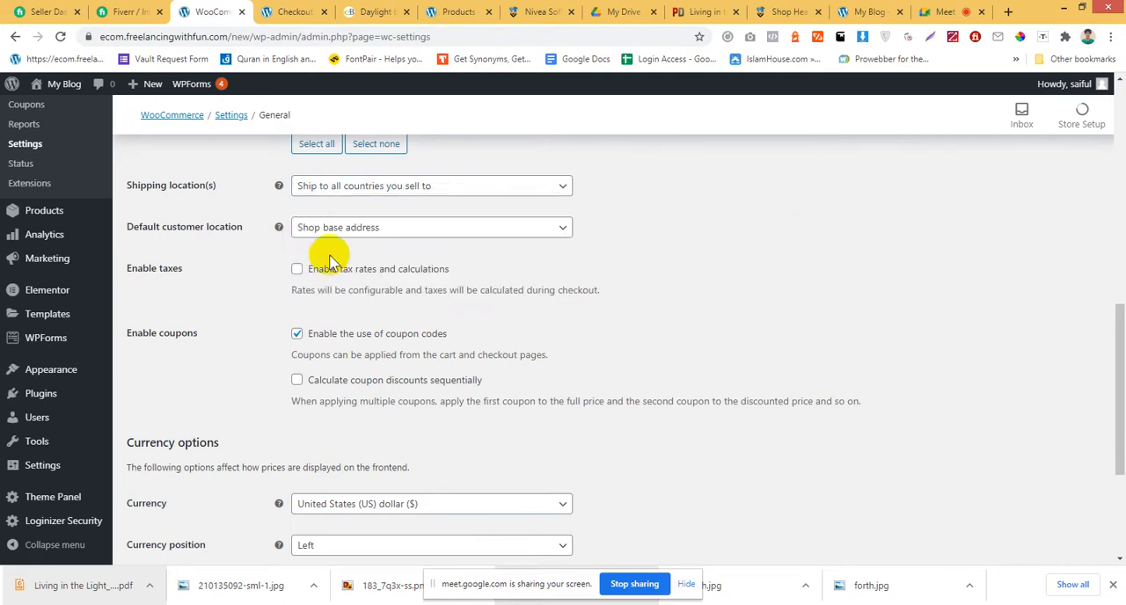
{"action": "left_click_drag", "start_coordinate": [217, 188], "coordinate": [117, 192]}
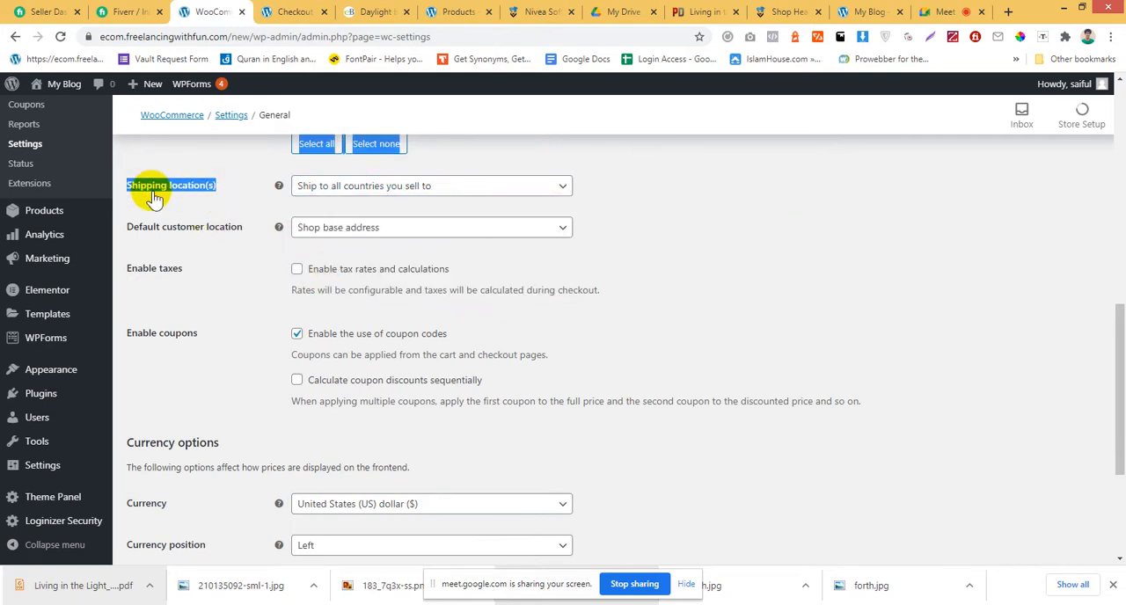
{"action": "left_click", "coordinate": [157, 189]}
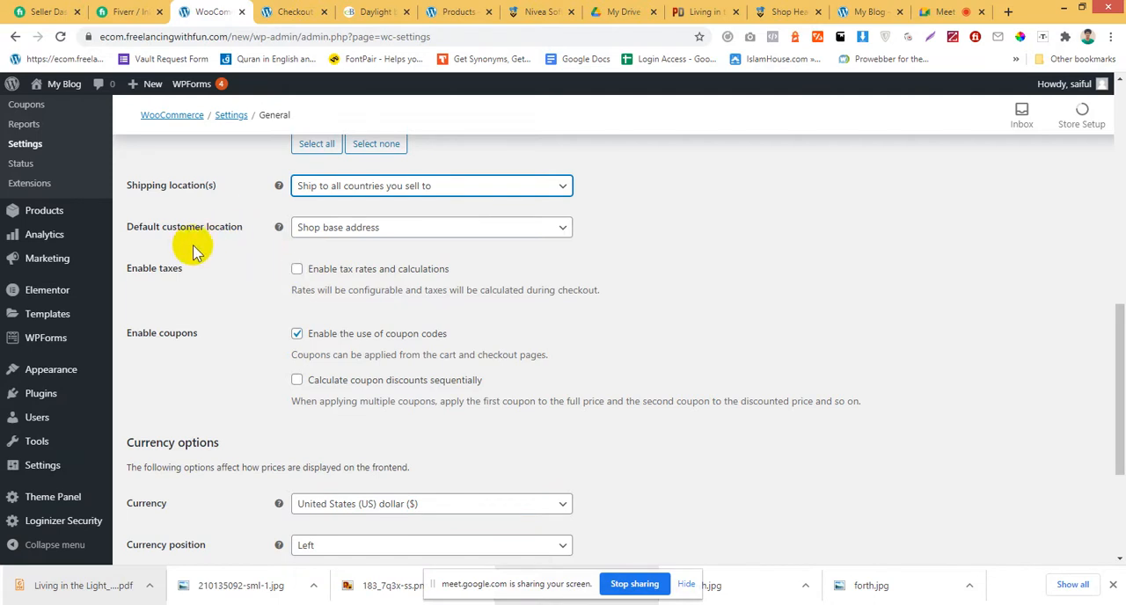
Examine the choices offered for the default customer location and close the list.
{"action": "left_click", "coordinate": [376, 228]}
{"action": "left_click", "coordinate": [376, 228]}
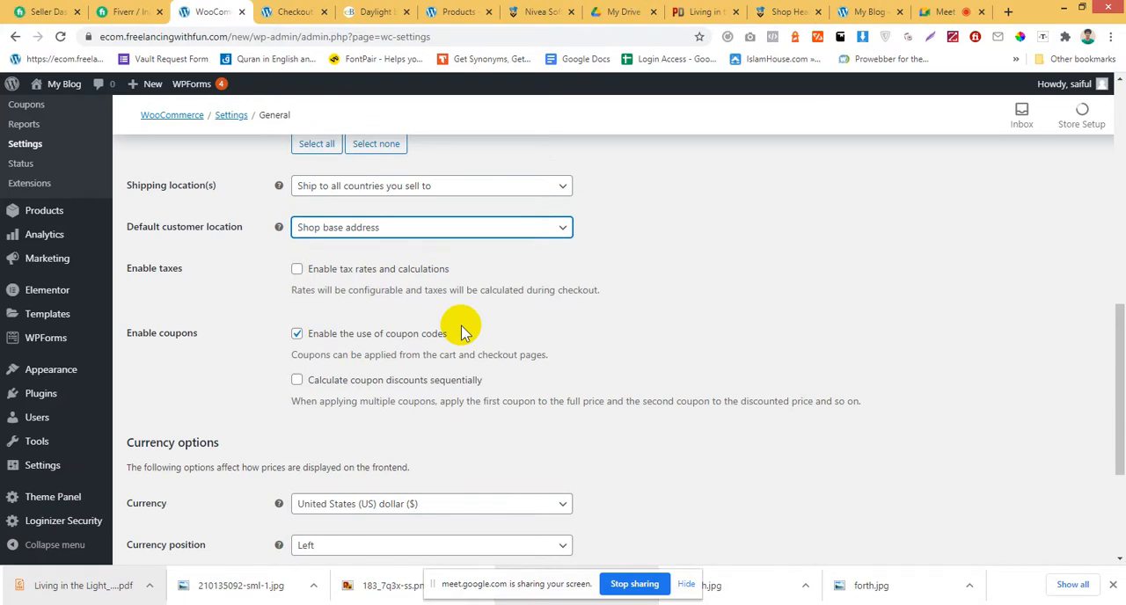
{"action": "left_click", "coordinate": [498, 227]}
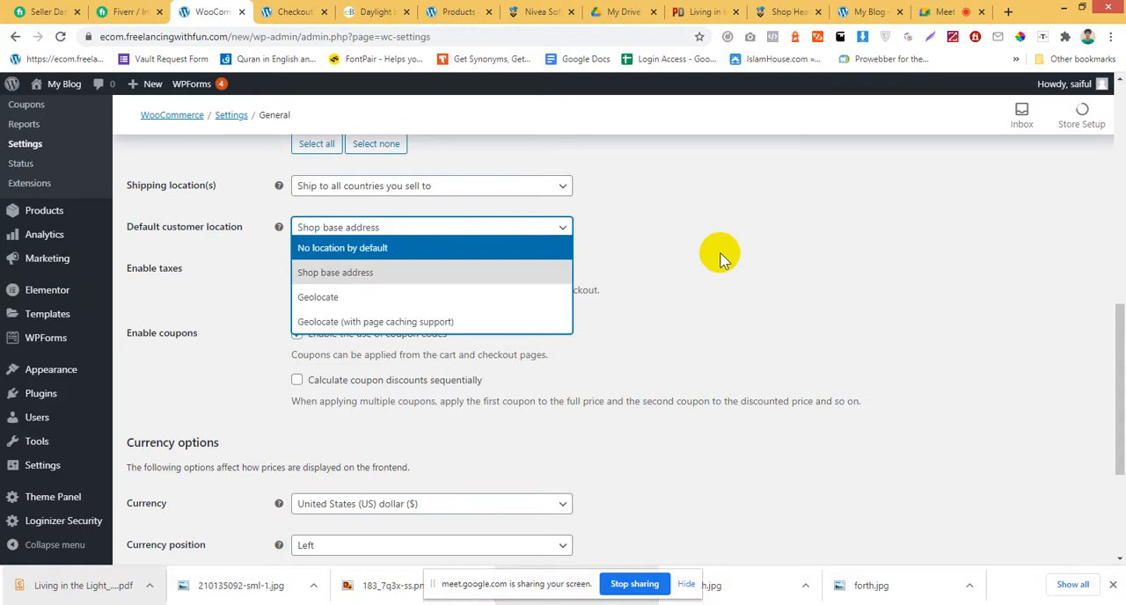
{"action": "left_click", "coordinate": [719, 257]}
{"action": "scroll", "coordinate": [554, 347], "scroll_direction": "down", "scroll_amount": 1}
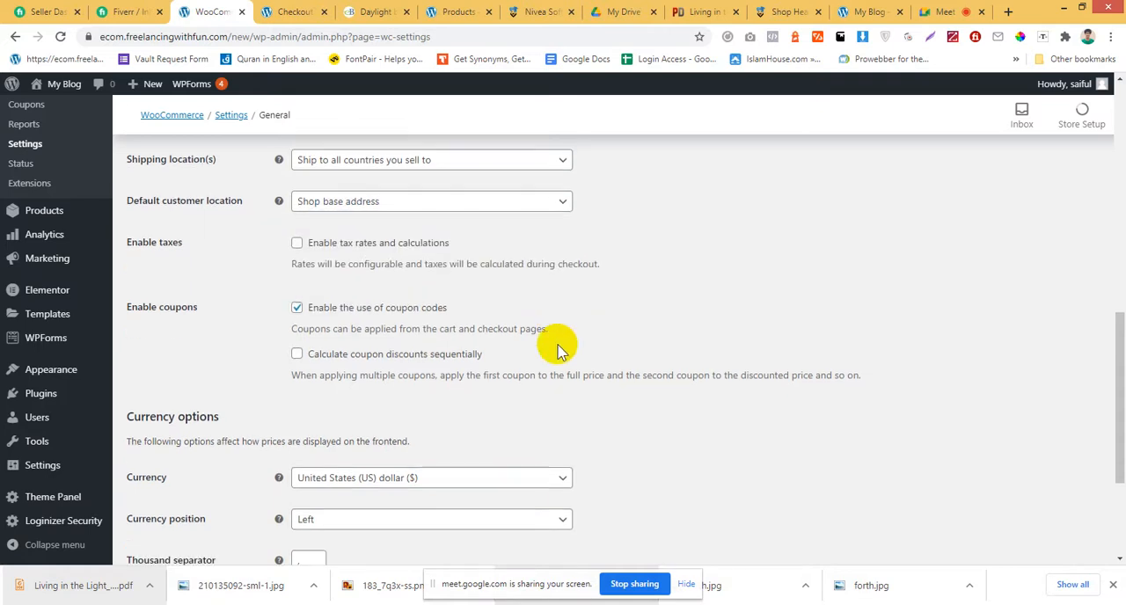
Highlight the tax setting's label and description, and enable tax rates and calculations.
{"action": "left_click_drag", "start_coordinate": [152, 200], "coordinate": [201, 204]}
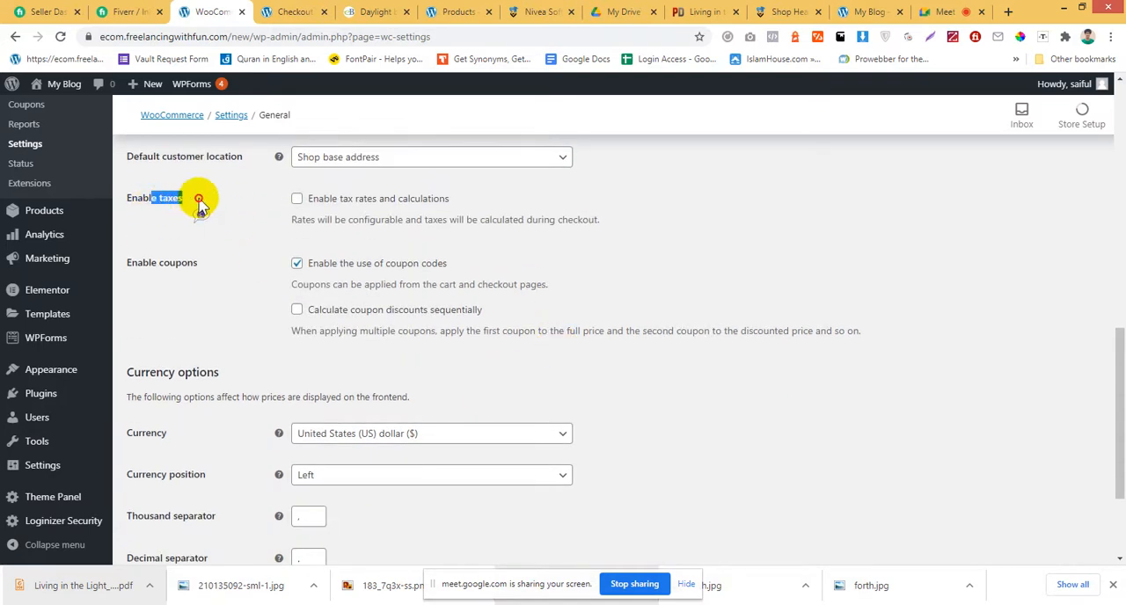
{"action": "left_click", "coordinate": [199, 200]}
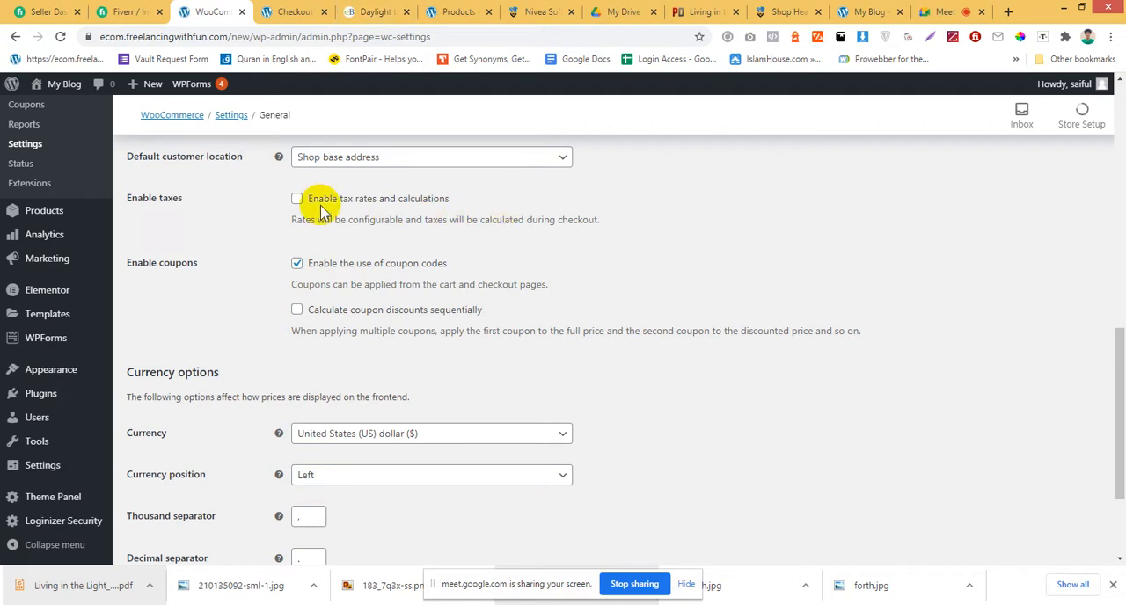
{"action": "left_click_drag", "start_coordinate": [448, 202], "coordinate": [310, 214]}
{"action": "left_click_drag", "start_coordinate": [614, 240], "coordinate": [295, 249]}
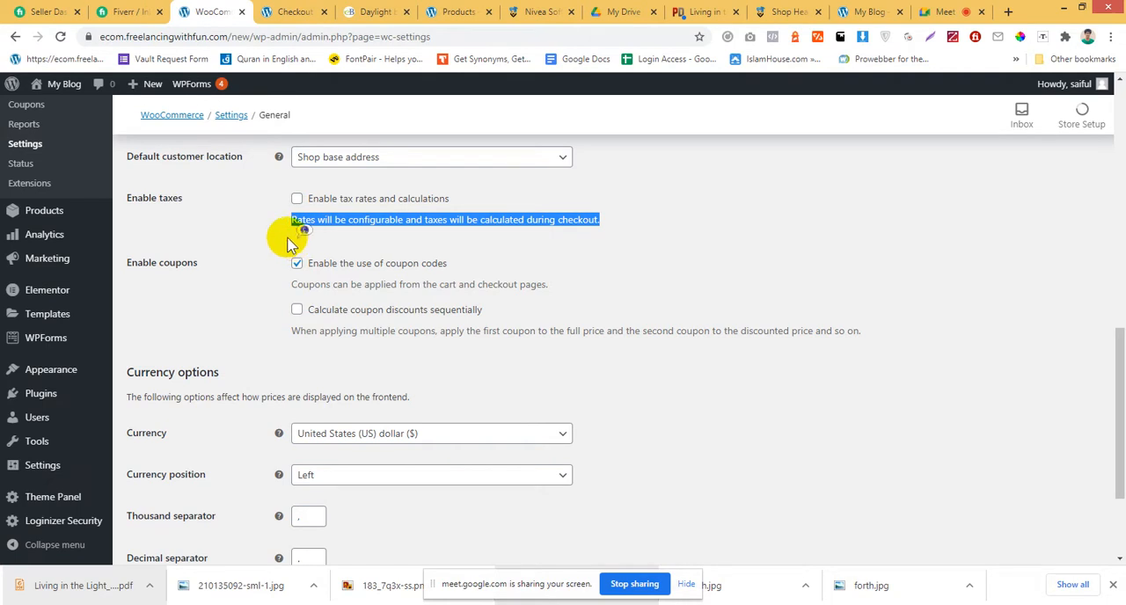
{"action": "left_click", "coordinate": [297, 233]}
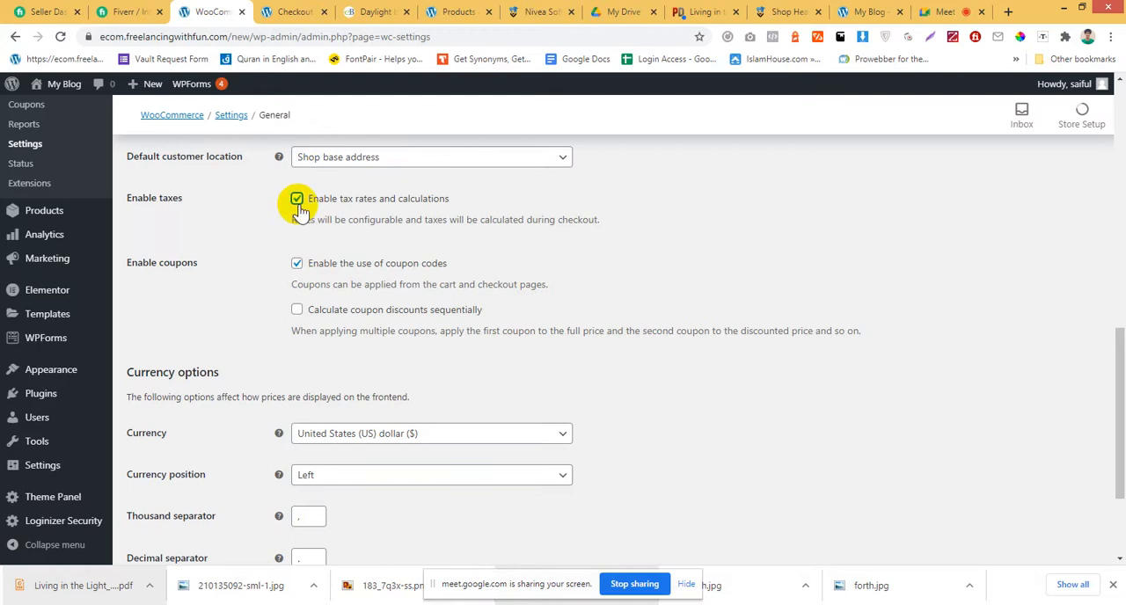
Look back over the general settings and disable the use of coupon codes.
{"action": "scroll", "coordinate": [507, 323], "scroll_direction": "up", "scroll_amount": 7}
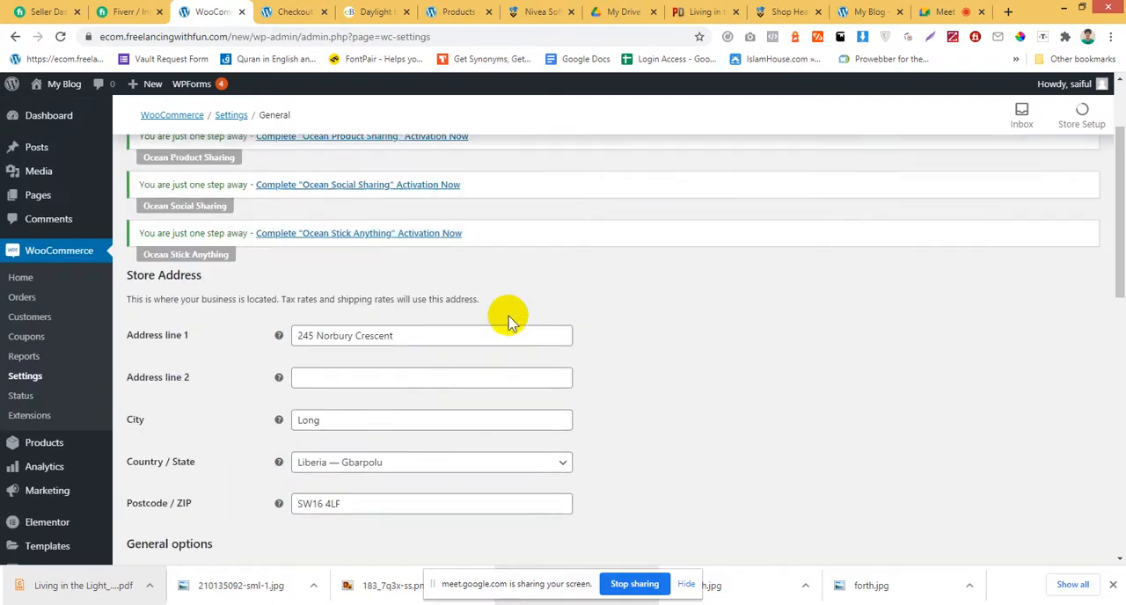
{"action": "scroll", "coordinate": [507, 324], "scroll_direction": "up", "scroll_amount": 2}
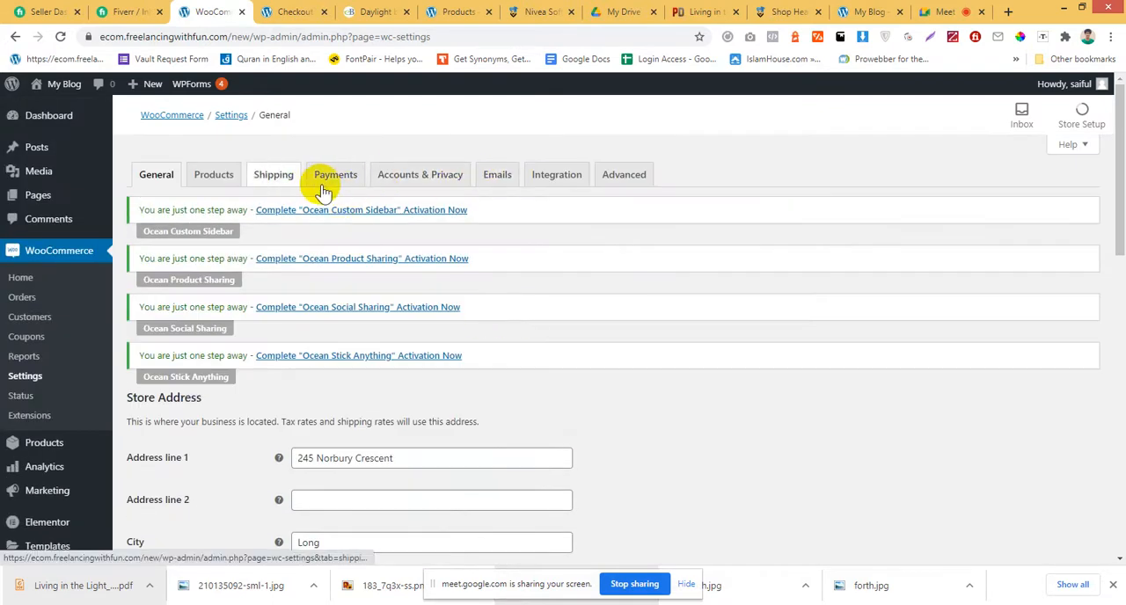
{"action": "scroll", "coordinate": [520, 275], "scroll_direction": "down", "scroll_amount": 5}
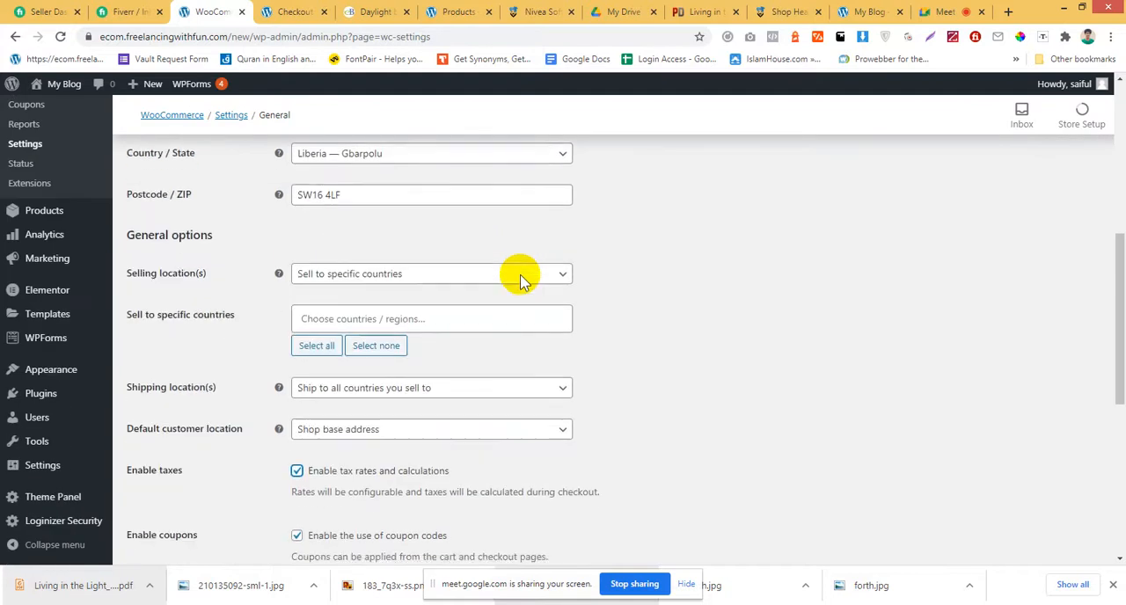
{"action": "scroll", "coordinate": [520, 280], "scroll_direction": "down", "scroll_amount": 3}
{"action": "scroll", "coordinate": [284, 273], "scroll_direction": "down", "scroll_amount": 2}
{"action": "scroll", "coordinate": [280, 287], "scroll_direction": "up", "scroll_amount": 1}
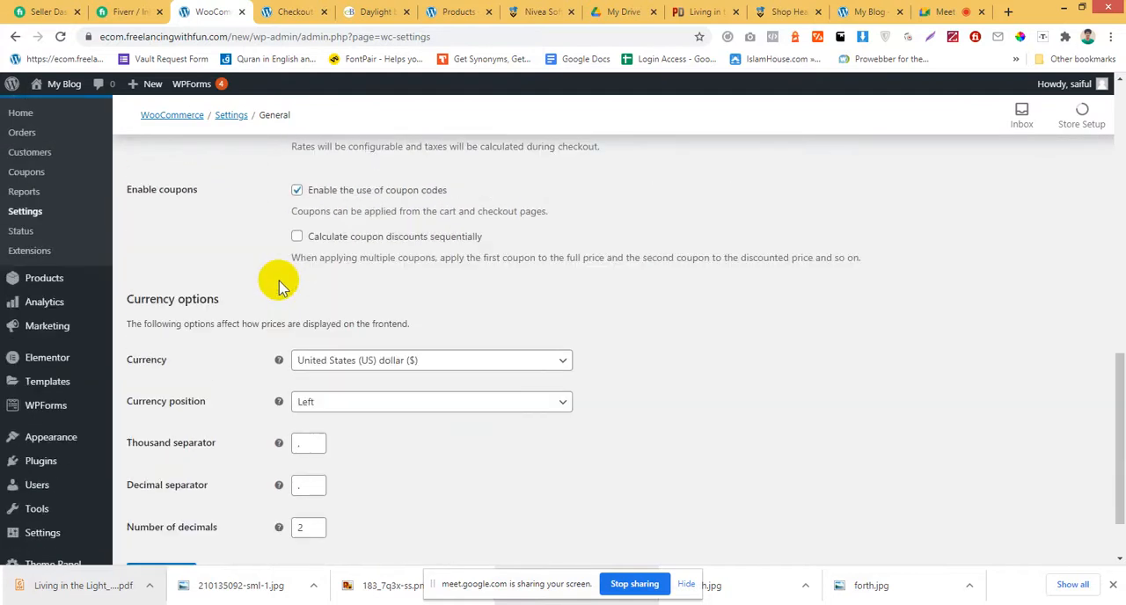
{"action": "scroll", "coordinate": [280, 287], "scroll_direction": "up", "scroll_amount": 1}
{"action": "left_click", "coordinate": [298, 264]}
{"action": "left_click", "coordinate": [298, 264]}
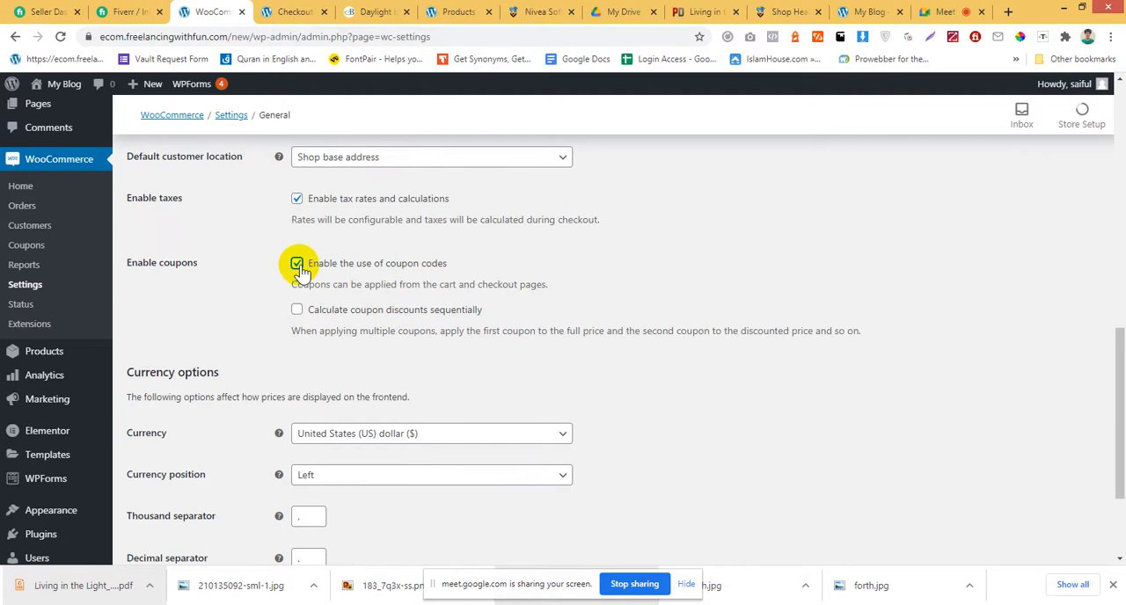
{"action": "left_click", "coordinate": [298, 264]}
Browse the list of currencies under Currency options and close it without picking another.
{"action": "scroll", "coordinate": [296, 264], "scroll_direction": "down", "scroll_amount": 2}
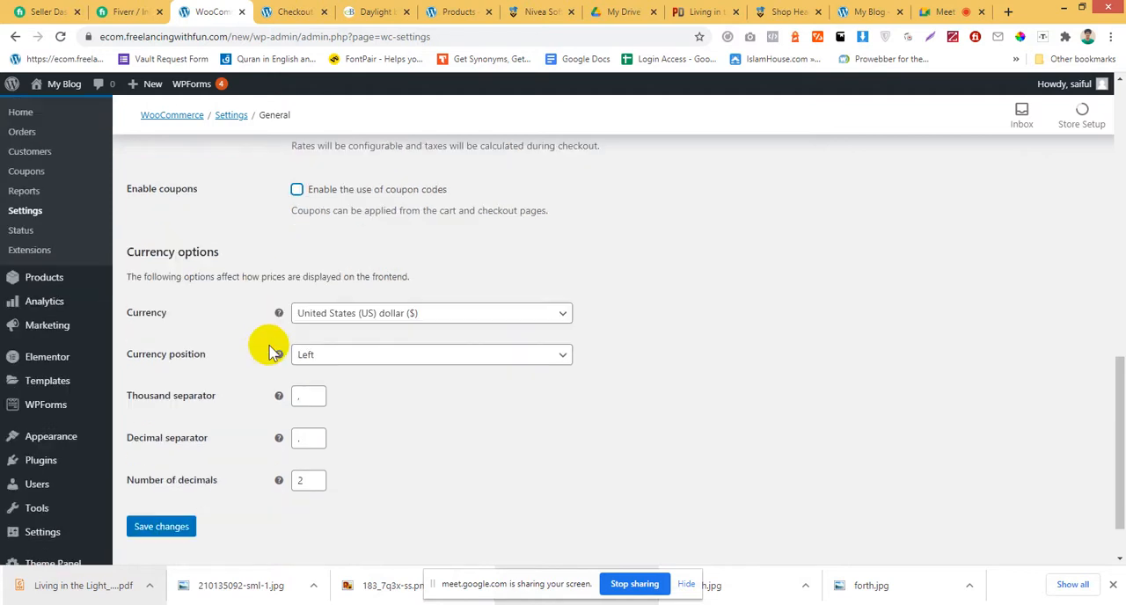
{"action": "left_click", "coordinate": [356, 280]}
{"action": "scroll", "coordinate": [403, 389], "scroll_direction": "down", "scroll_amount": 4}
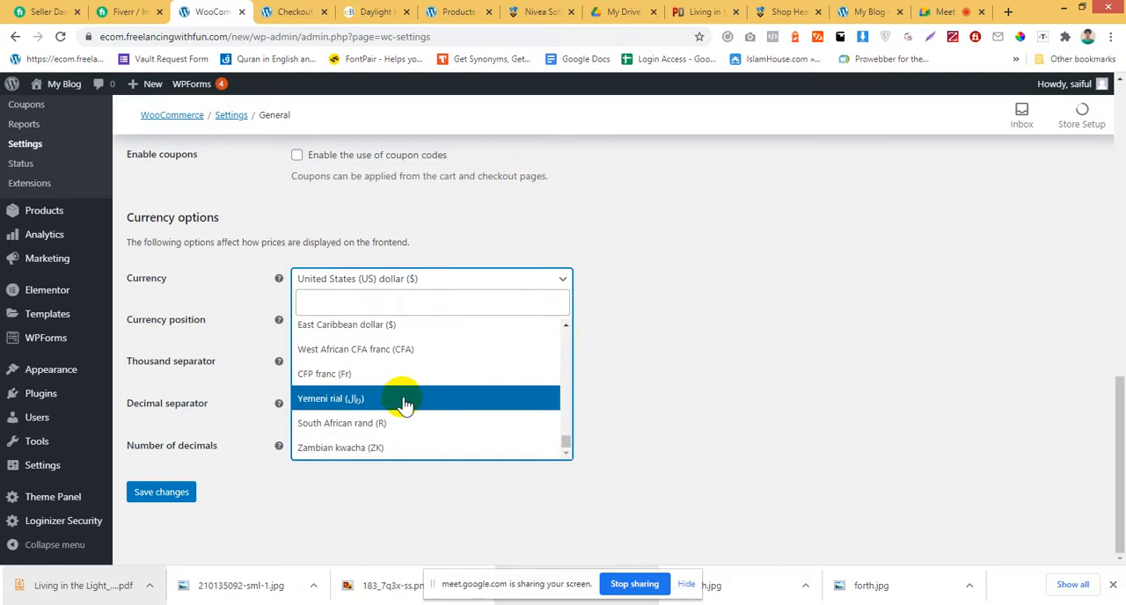
{"action": "scroll", "coordinate": [402, 394], "scroll_direction": "up", "scroll_amount": 5}
{"action": "left_click", "coordinate": [255, 287]}
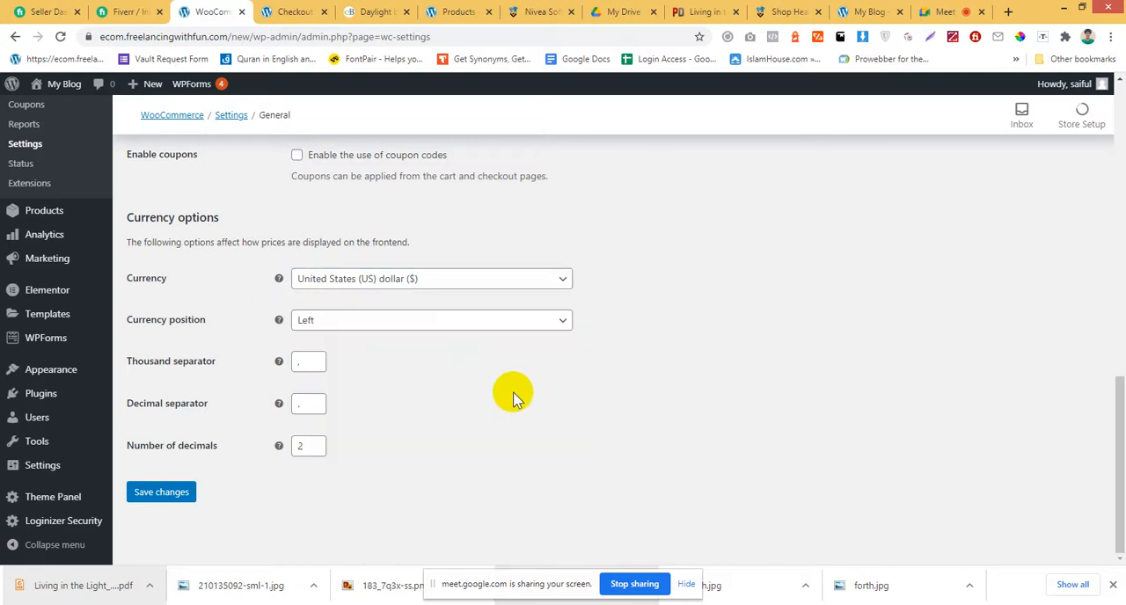
Examine the currency position choices, compare them with the prices on the checkout page, and close the list without changing it.
{"action": "left_click", "coordinate": [419, 332]}
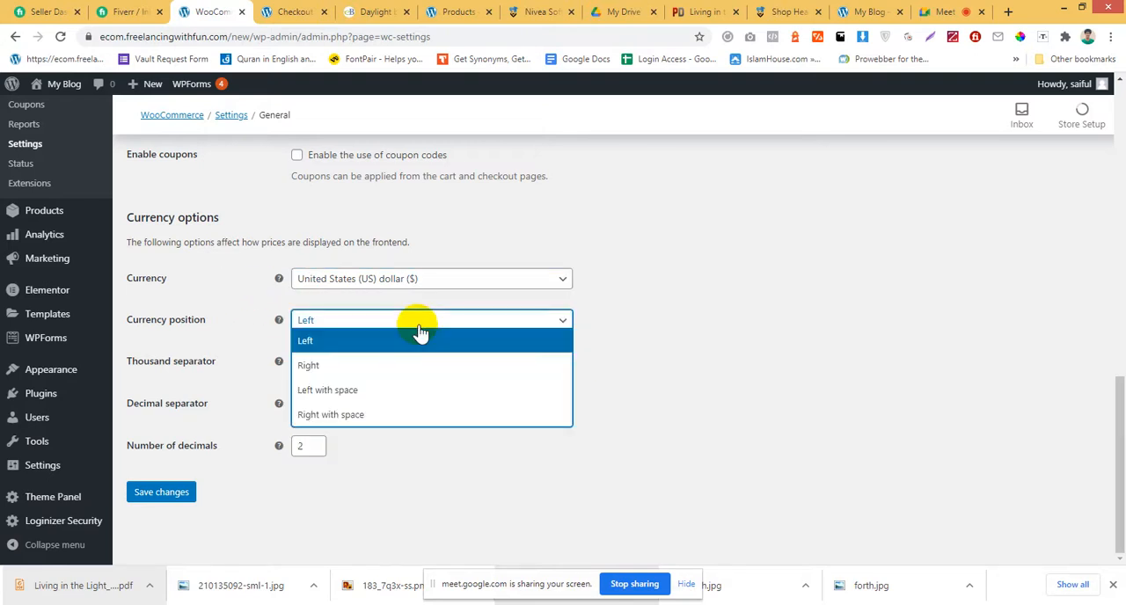
{"action": "left_click", "coordinate": [295, 11]}
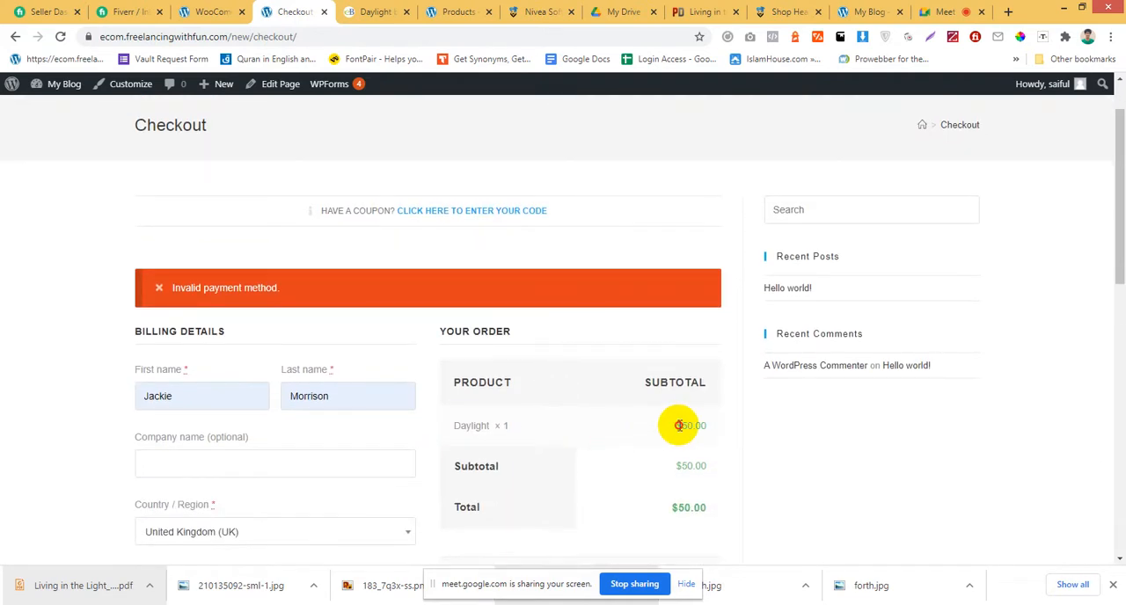
{"action": "left_click", "coordinate": [230, 12]}
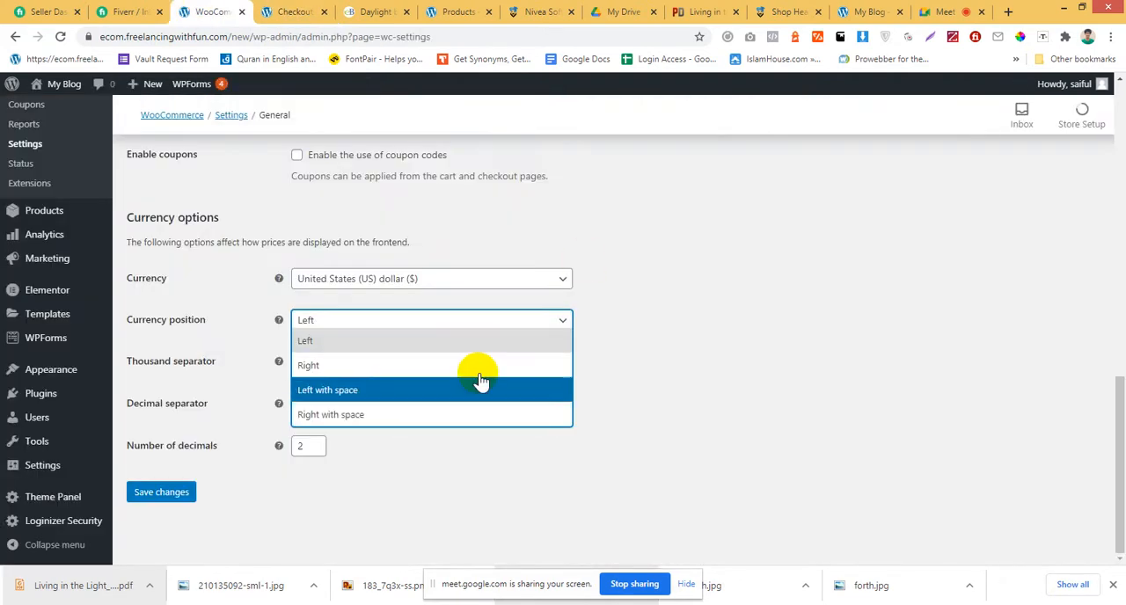
{"action": "left_click", "coordinate": [702, 368]}
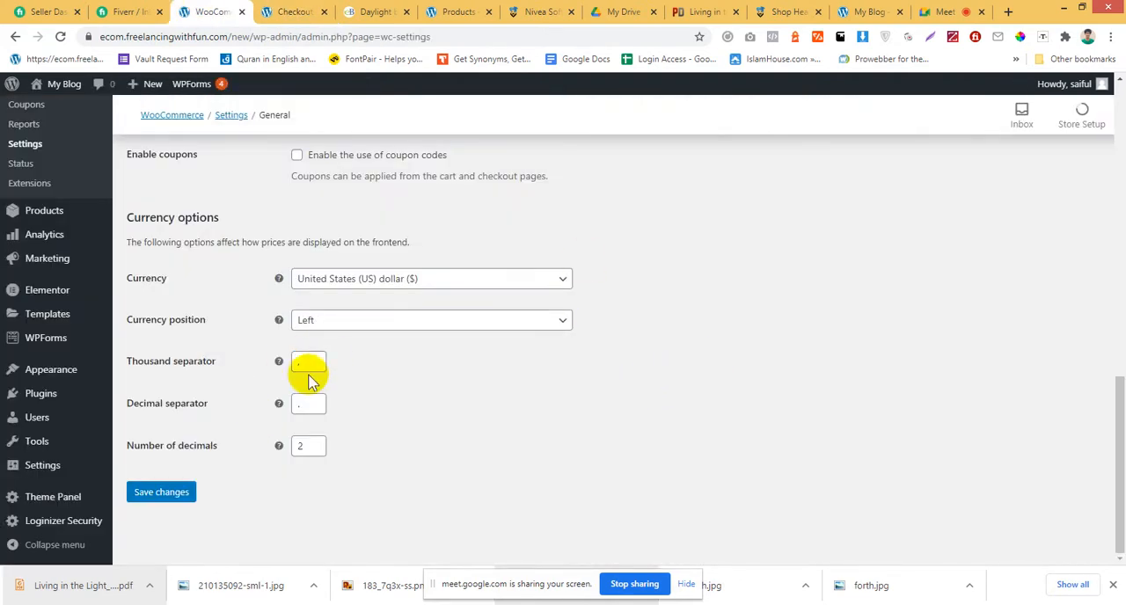
{"action": "left_click", "coordinate": [291, 11]}
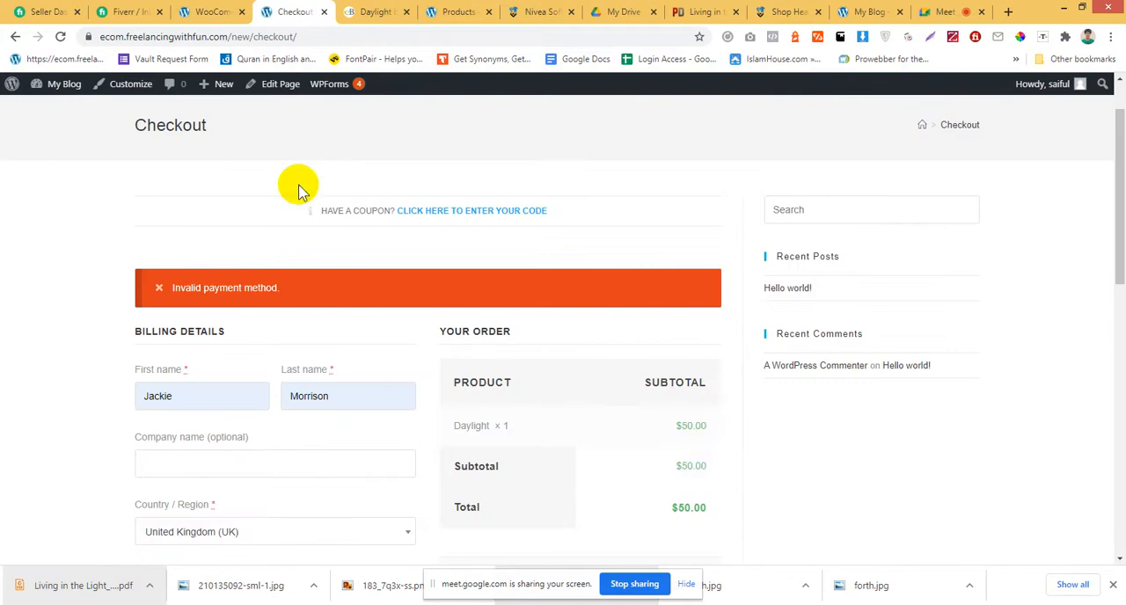
{"action": "left_click", "coordinate": [220, 12]}
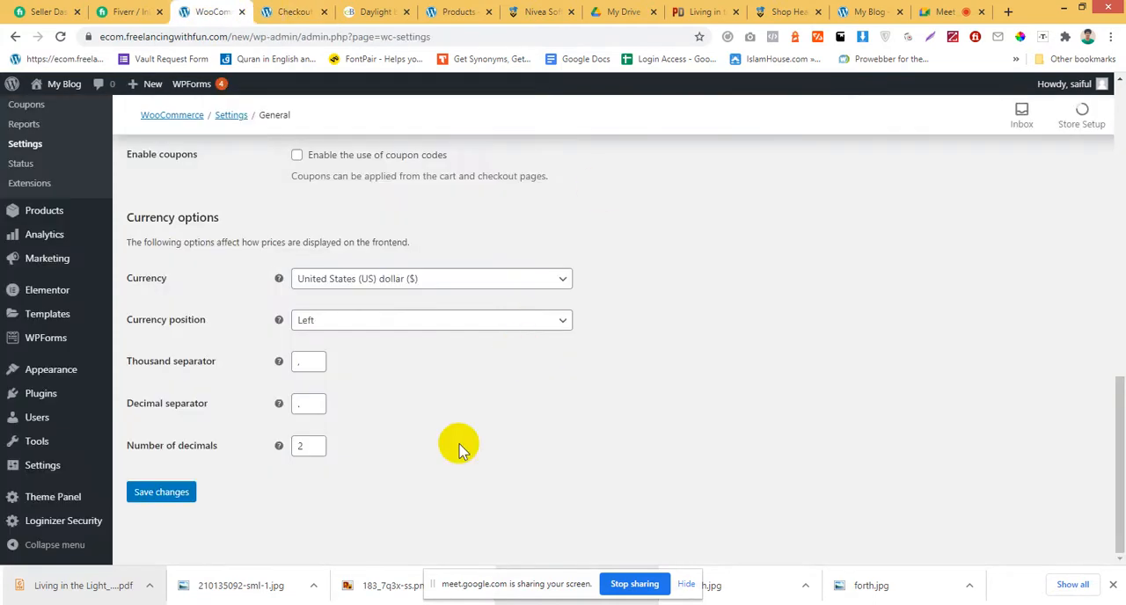
Save the general store settings and accept continuing without any country selected to sell to.
{"action": "left_click", "coordinate": [164, 498]}
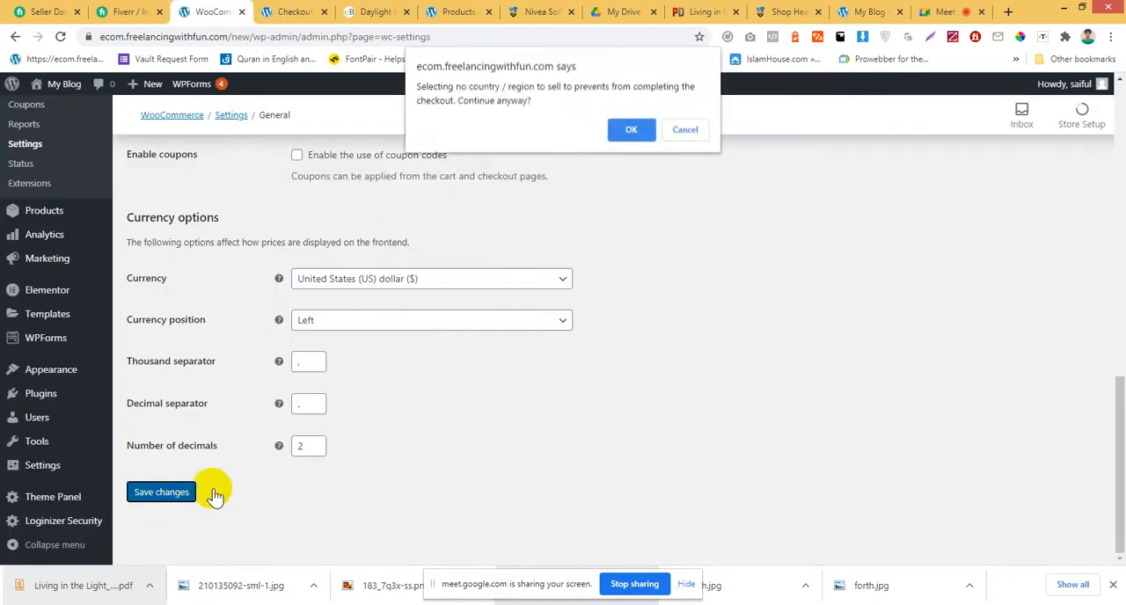
{"action": "left_click", "coordinate": [633, 136]}
{"action": "scroll", "coordinate": [508, 388], "scroll_direction": "up", "scroll_amount": 6}
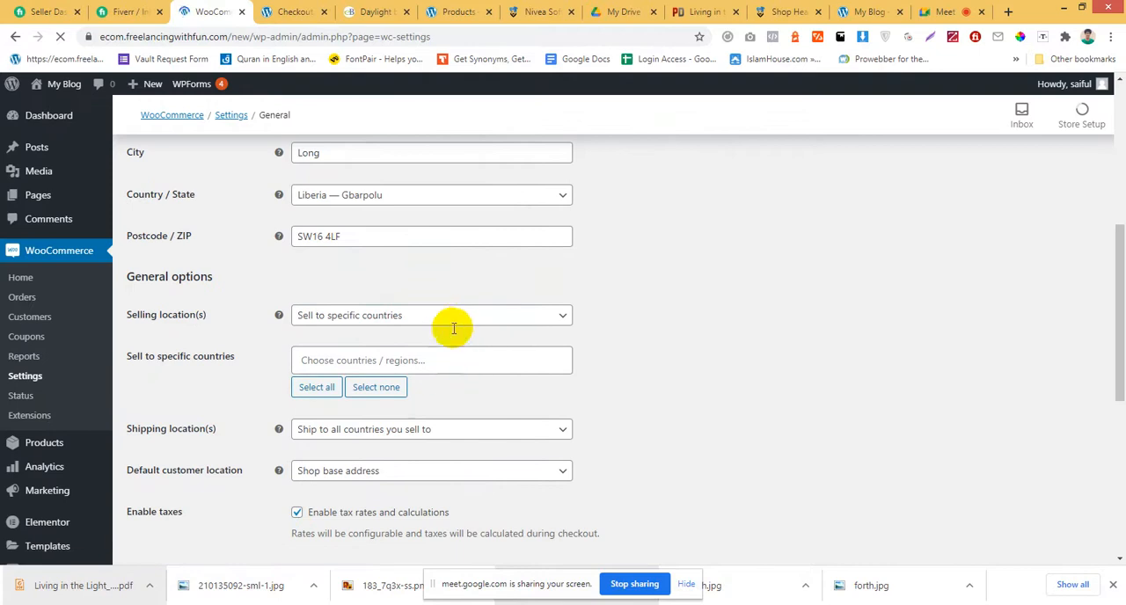
Set the selling locations to Sell to all countries and save the general settings.
{"action": "scroll", "coordinate": [453, 361], "scroll_direction": "down", "scroll_amount": 5}
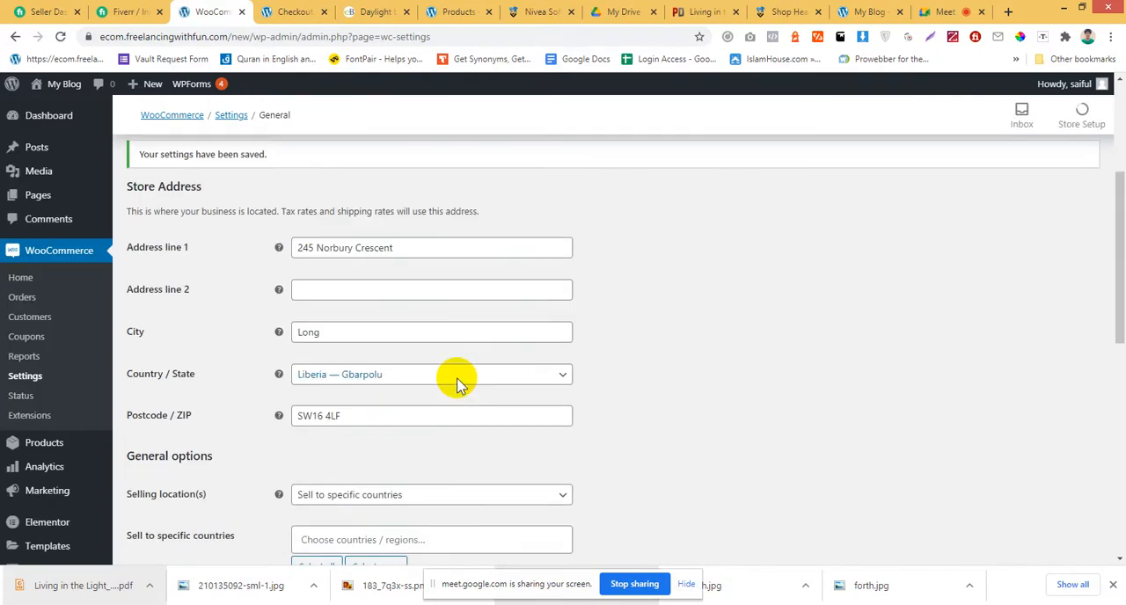
{"action": "scroll", "coordinate": [455, 385], "scroll_direction": "down", "scroll_amount": 6}
{"action": "scroll", "coordinate": [457, 386], "scroll_direction": "down", "scroll_amount": 1}
{"action": "scroll", "coordinate": [457, 380], "scroll_direction": "up", "scroll_amount": 3}
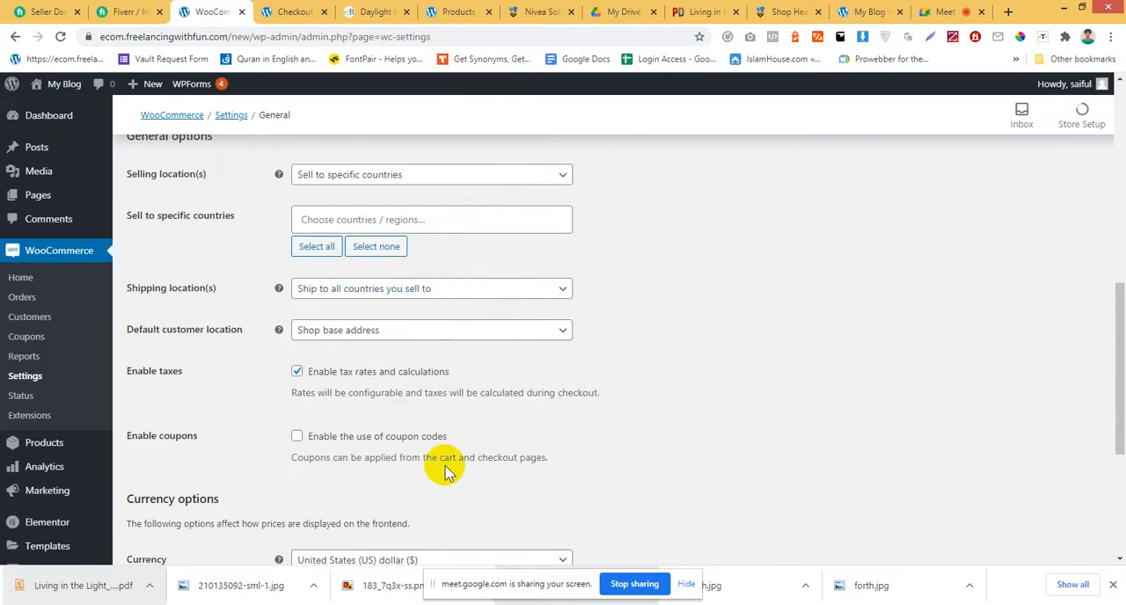
{"action": "scroll", "coordinate": [445, 461], "scroll_direction": "up", "scroll_amount": 2}
{"action": "left_click", "coordinate": [438, 319]}
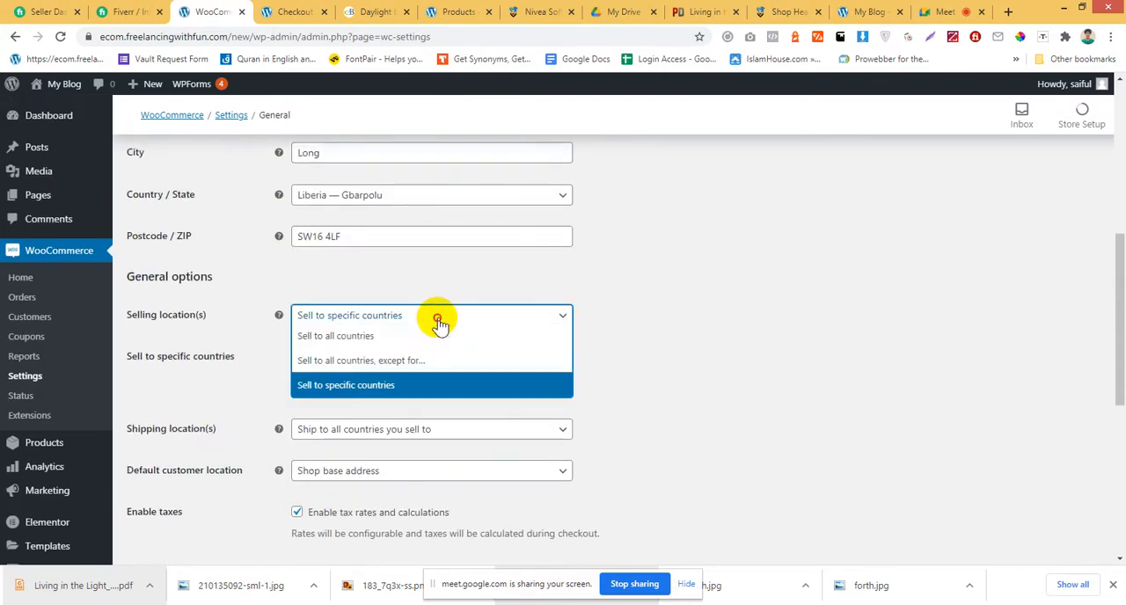
{"action": "left_click", "coordinate": [419, 336]}
{"action": "scroll", "coordinate": [352, 493], "scroll_direction": "down", "scroll_amount": 4}
{"action": "left_click", "coordinate": [161, 493]}
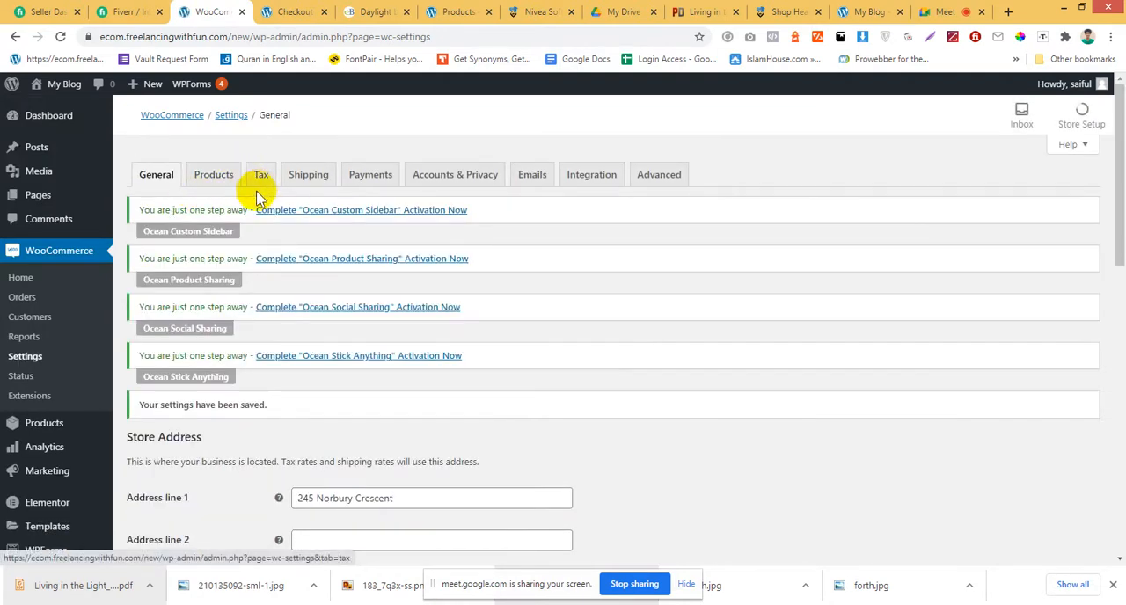
Go to the Products settings and choose Shop as the shop page.
{"action": "left_click", "coordinate": [212, 188]}
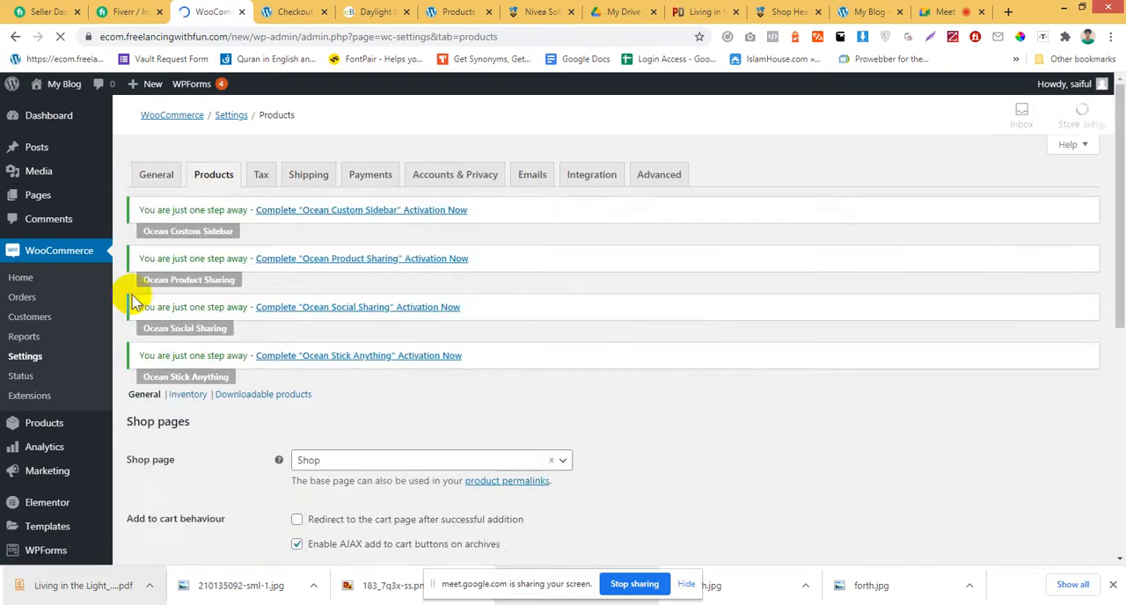
{"action": "scroll", "coordinate": [687, 353], "scroll_direction": "down", "scroll_amount": 2}
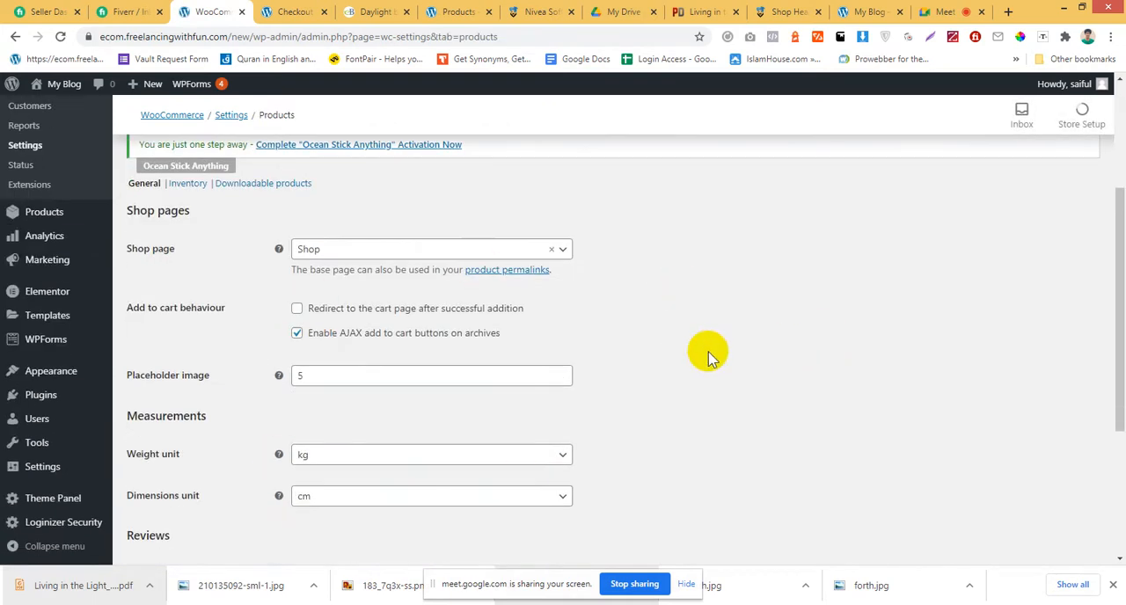
{"action": "left_click", "coordinate": [478, 253]}
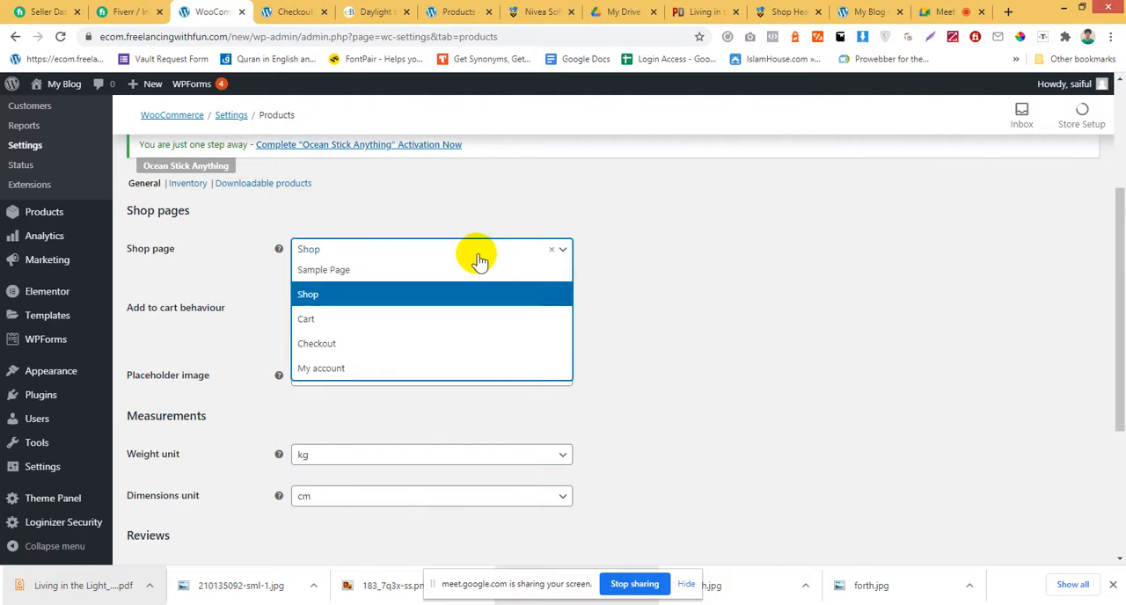
{"action": "left_click", "coordinate": [398, 299]}
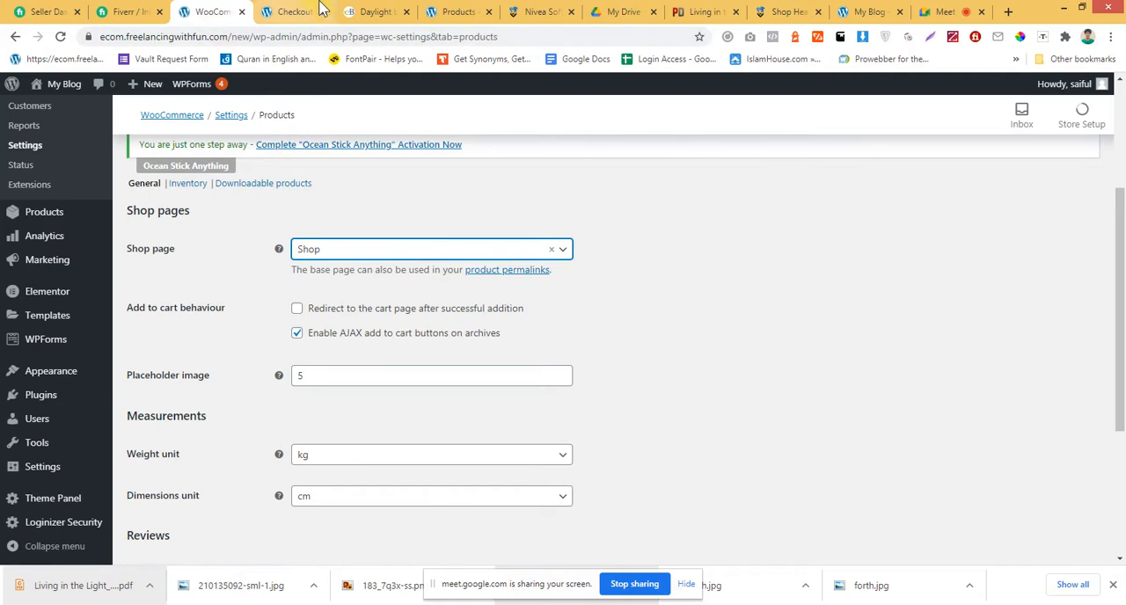
Open the store front's shop page in a new browser tab and switch to it.
{"action": "left_click", "coordinate": [353, 8]}
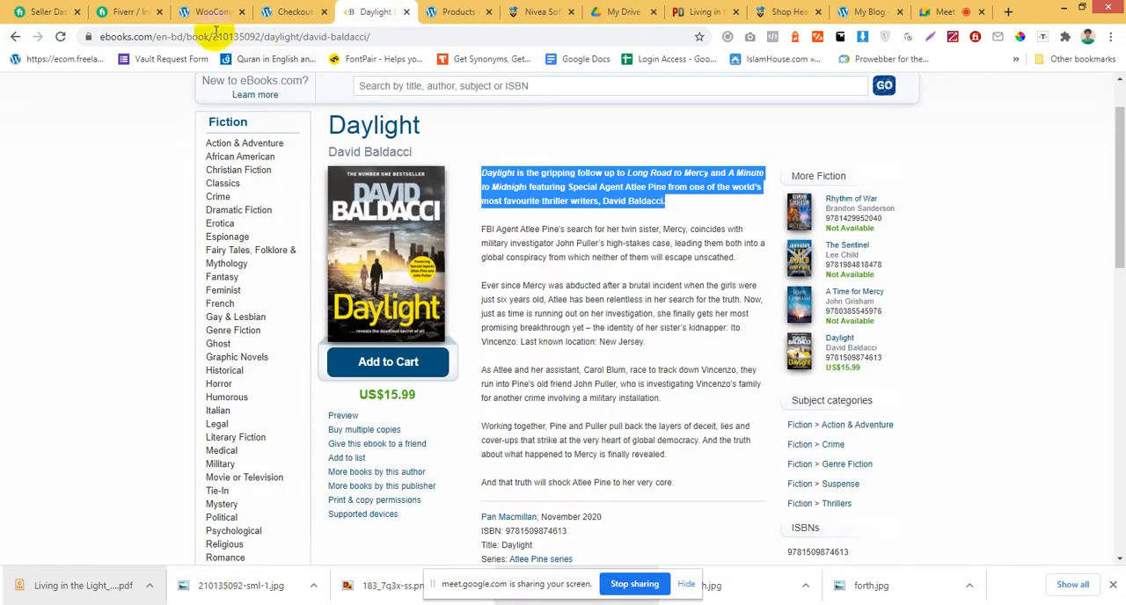
{"action": "left_click", "coordinate": [287, 9]}
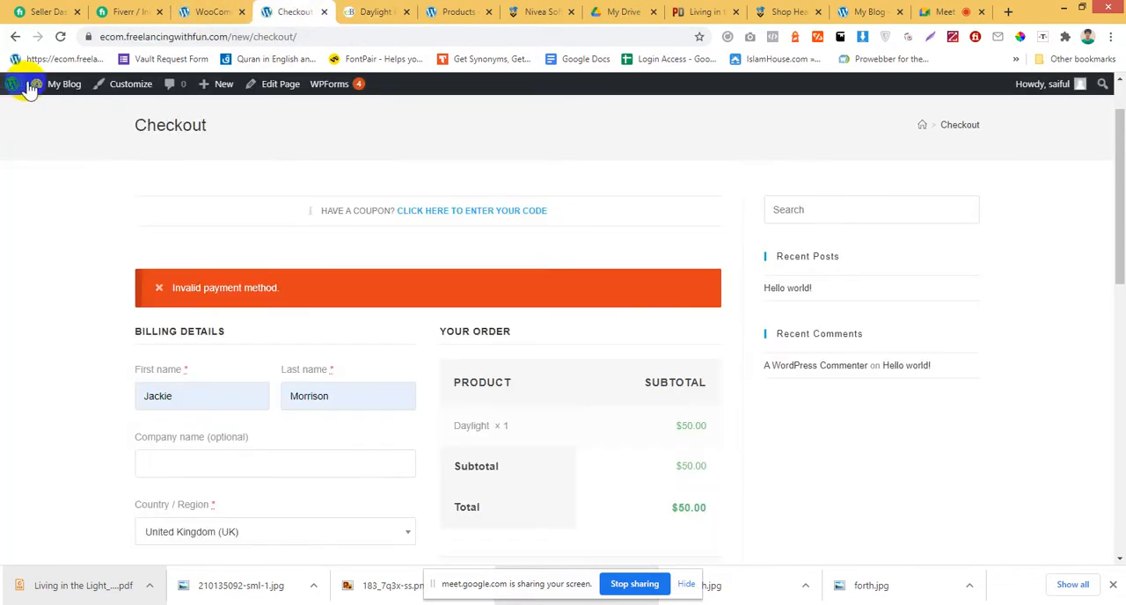
{"action": "mouse_move", "coordinate": [62, 85]}
{"action": "left_click", "coordinate": [48, 134]}
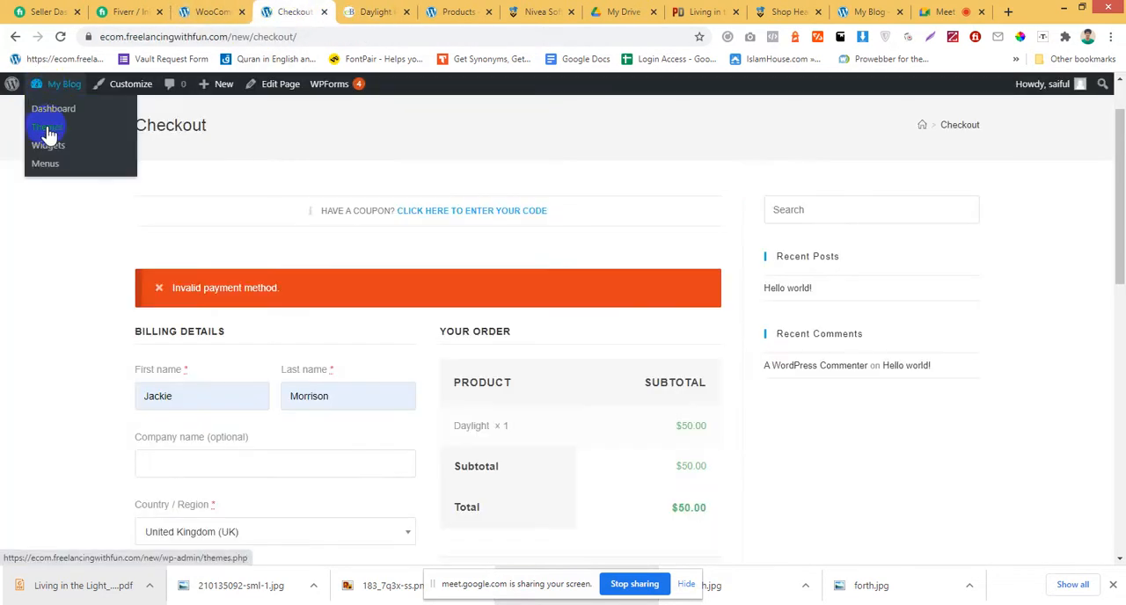
{"action": "left_click", "coordinate": [211, 12]}
{"action": "left_click", "coordinate": [41, 132]}
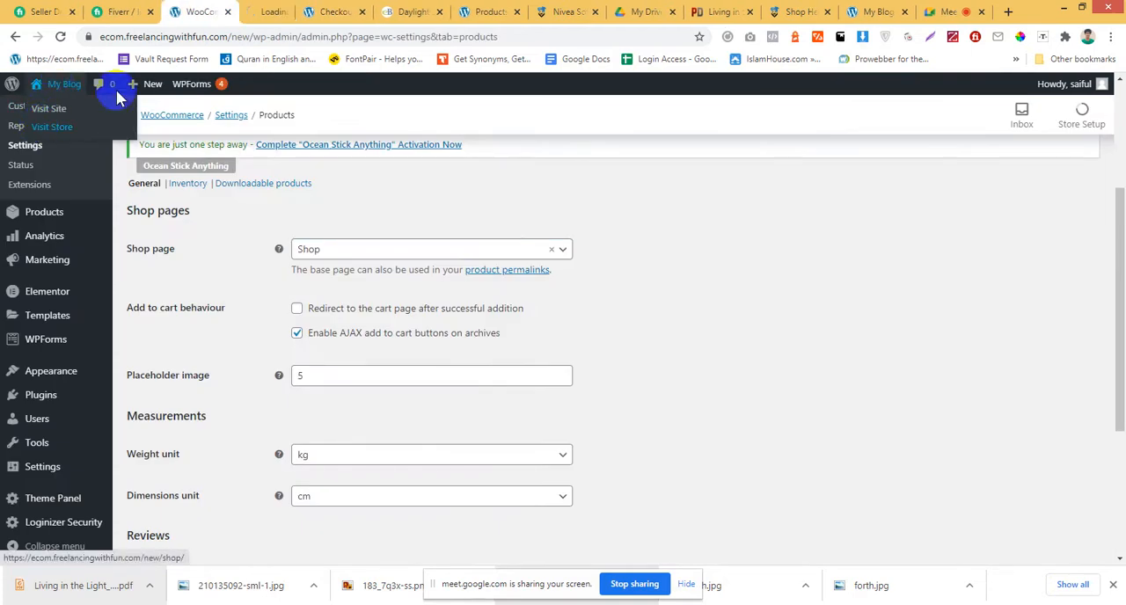
{"action": "left_click", "coordinate": [290, 12]}
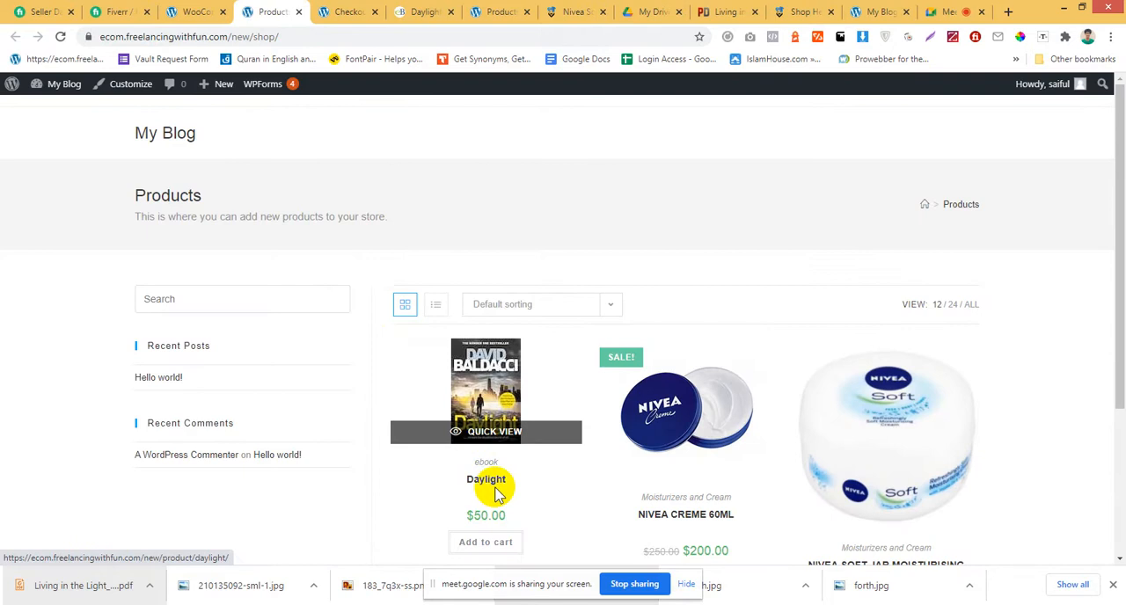
Open the Daylight product in its own tab and inspect the product base in its web address.
{"action": "middle_click", "coordinate": [481, 434]}
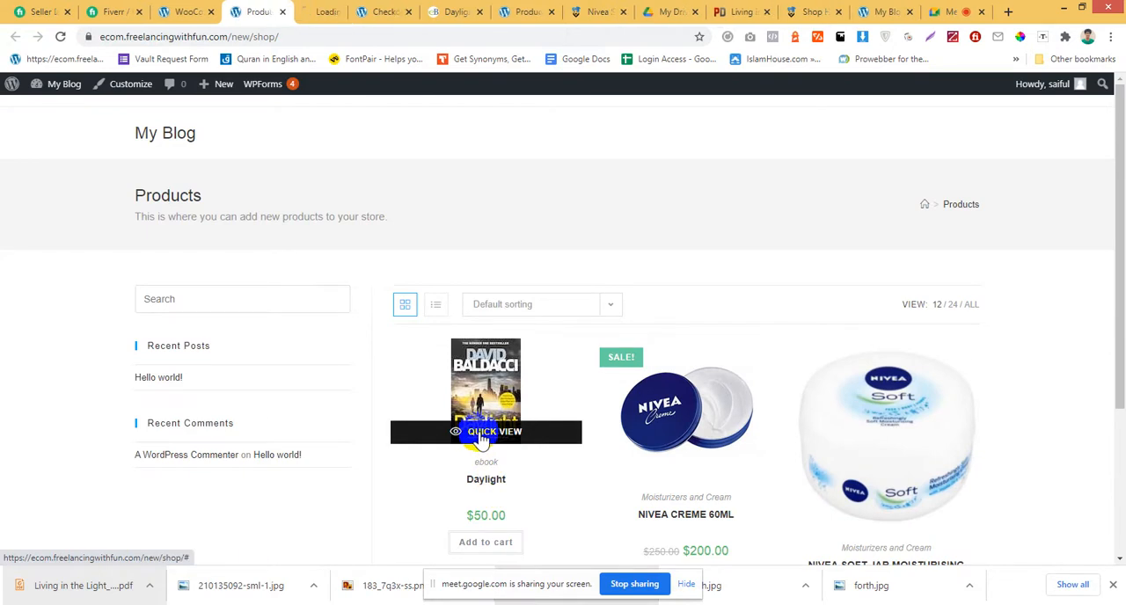
{"action": "left_click", "coordinate": [325, 12]}
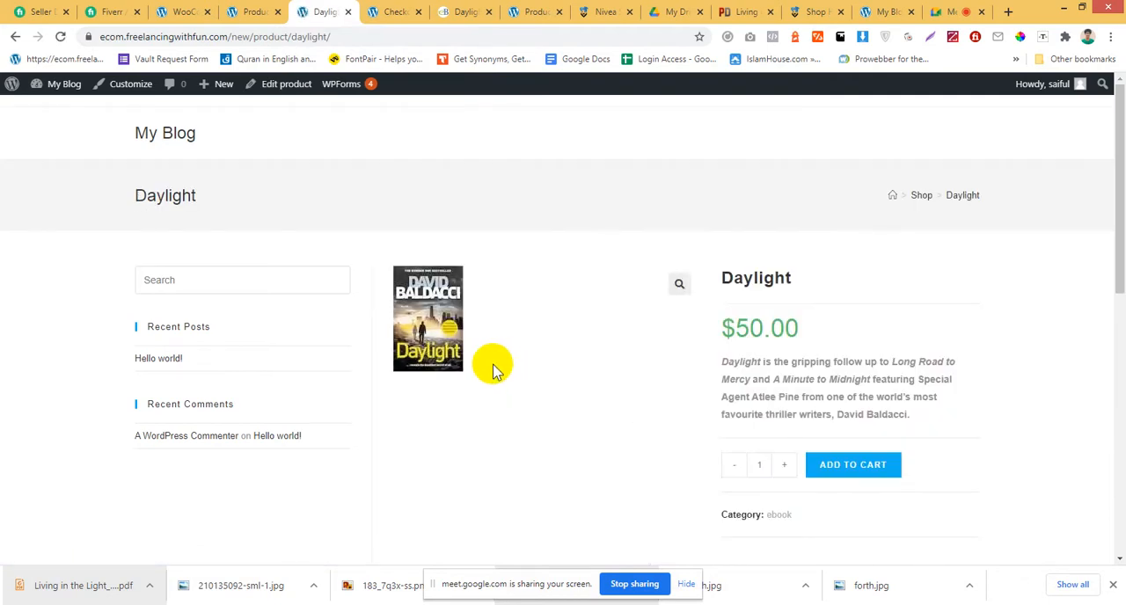
{"action": "left_click", "coordinate": [282, 37]}
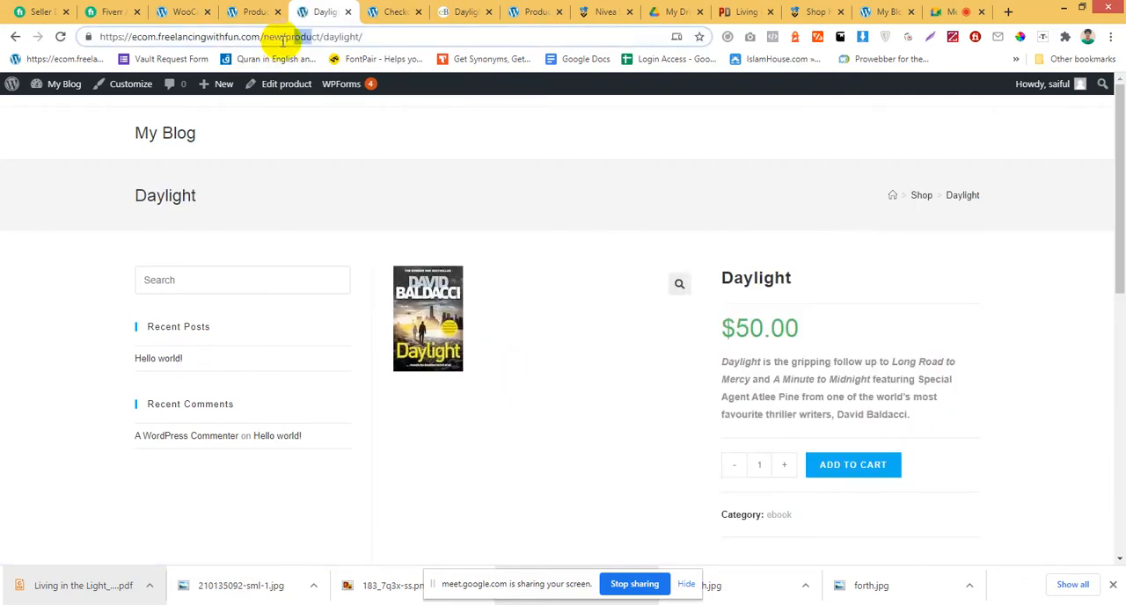
{"action": "left_click", "coordinate": [255, 11]}
Open the product permalinks page from the Products settings, set the common permalink structure to Post name, and save the changes.
{"action": "left_click", "coordinate": [193, 12]}
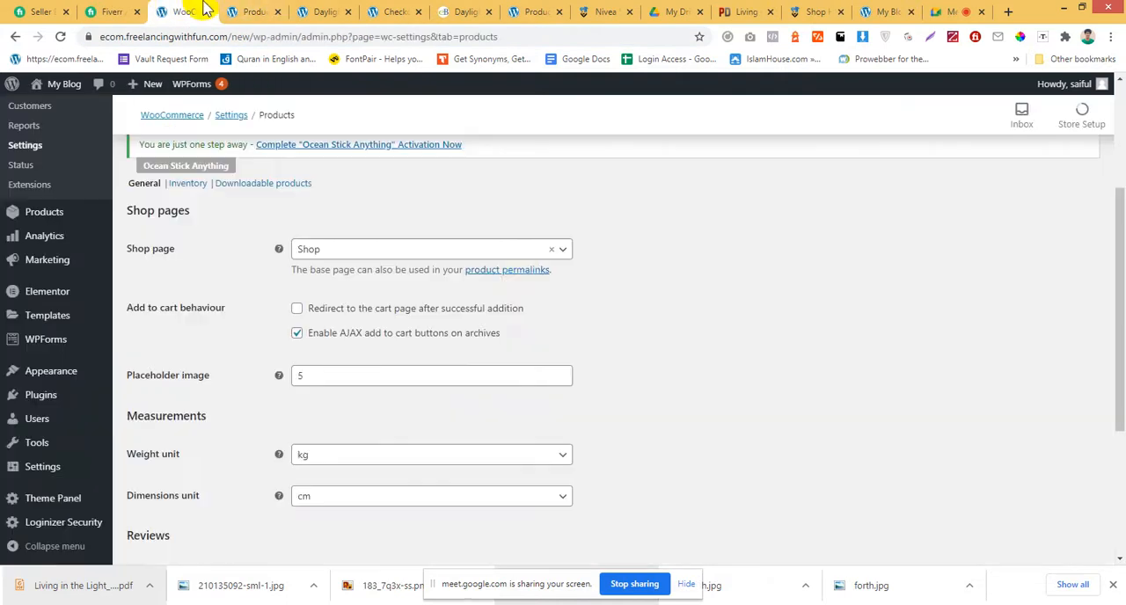
{"action": "left_click", "coordinate": [524, 272], "text": "ctrl"}
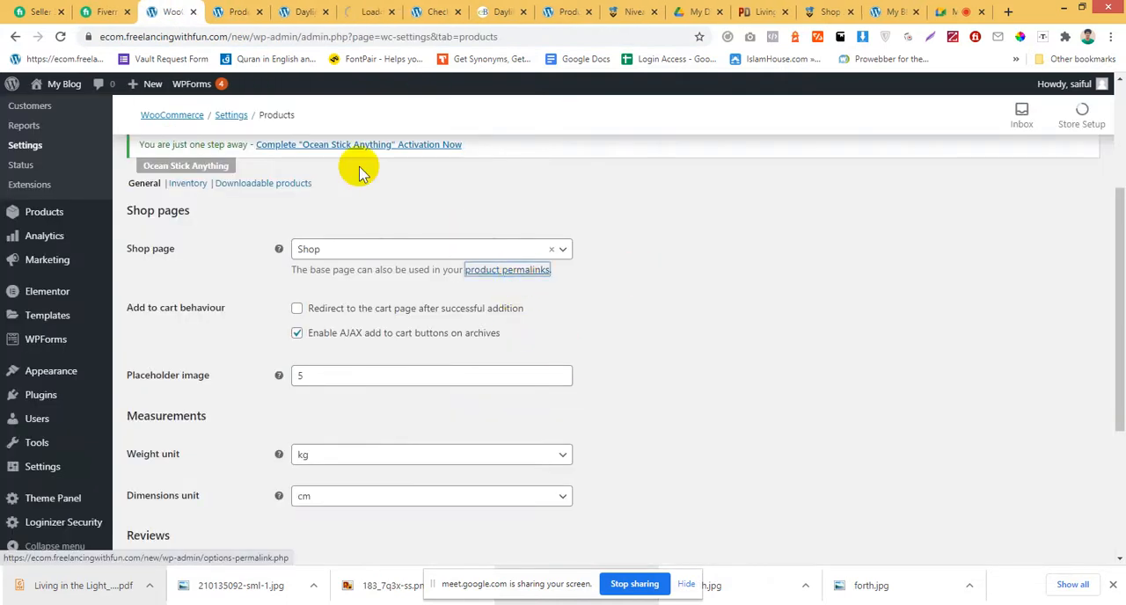
{"action": "left_click", "coordinate": [368, 9]}
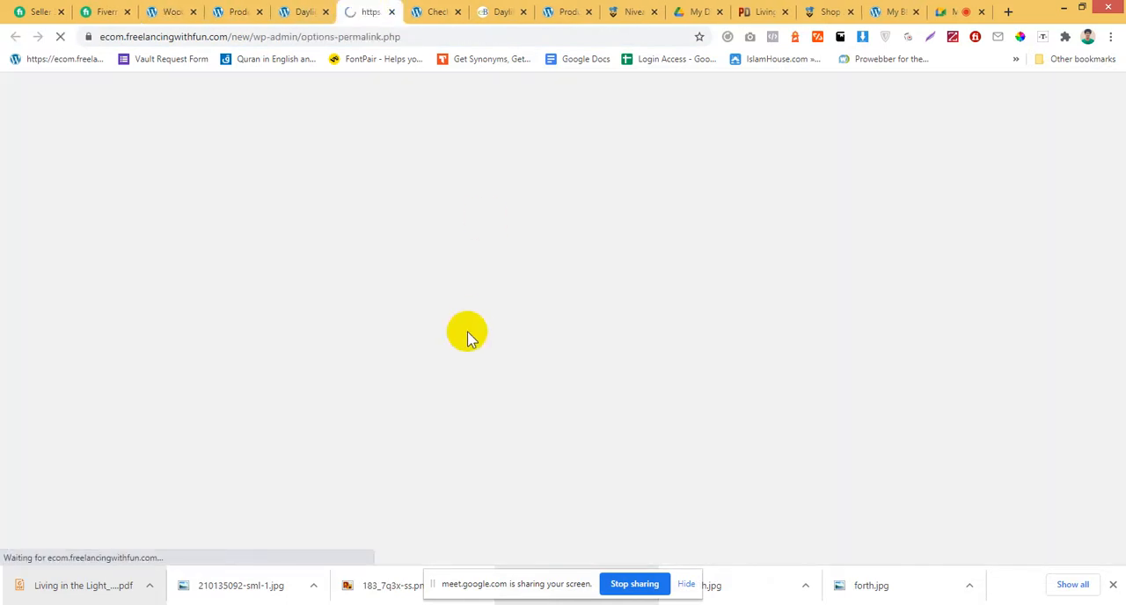
{"action": "scroll", "coordinate": [466, 334], "scroll_direction": "down", "scroll_amount": 4}
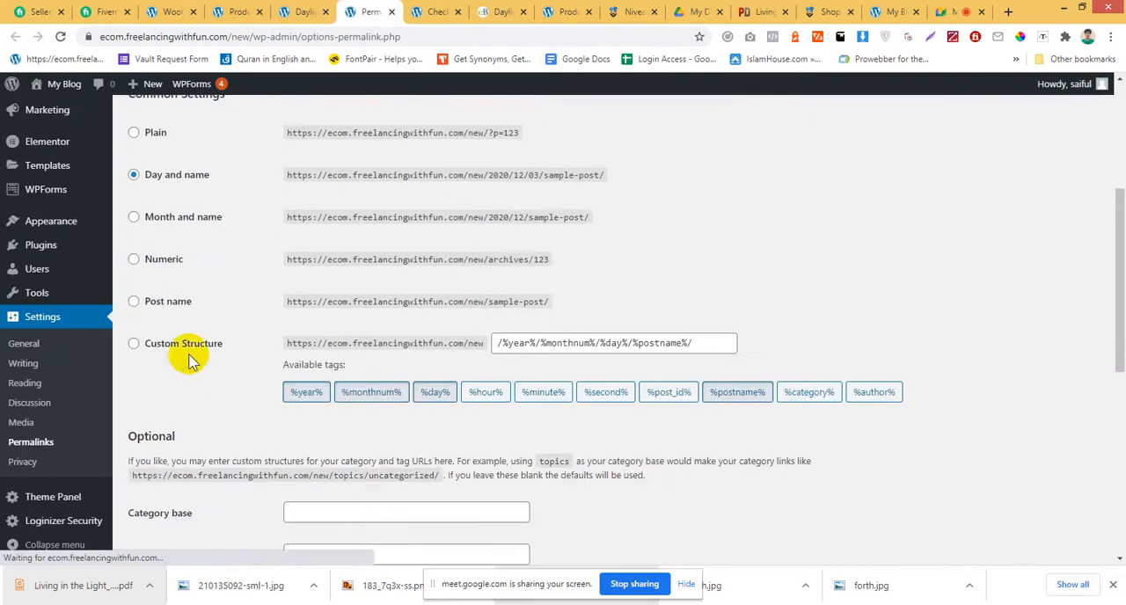
{"action": "left_click", "coordinate": [133, 302]}
{"action": "scroll", "coordinate": [290, 369], "scroll_direction": "down", "scroll_amount": 5}
{"action": "left_click", "coordinate": [163, 491]}
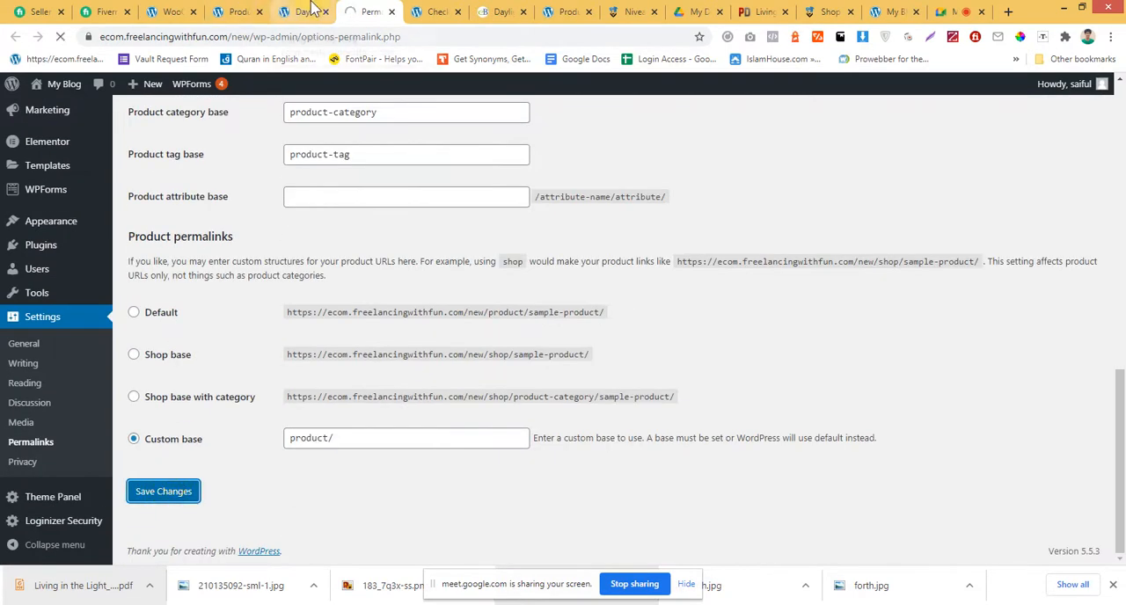
{"action": "left_click", "coordinate": [193, 495]}
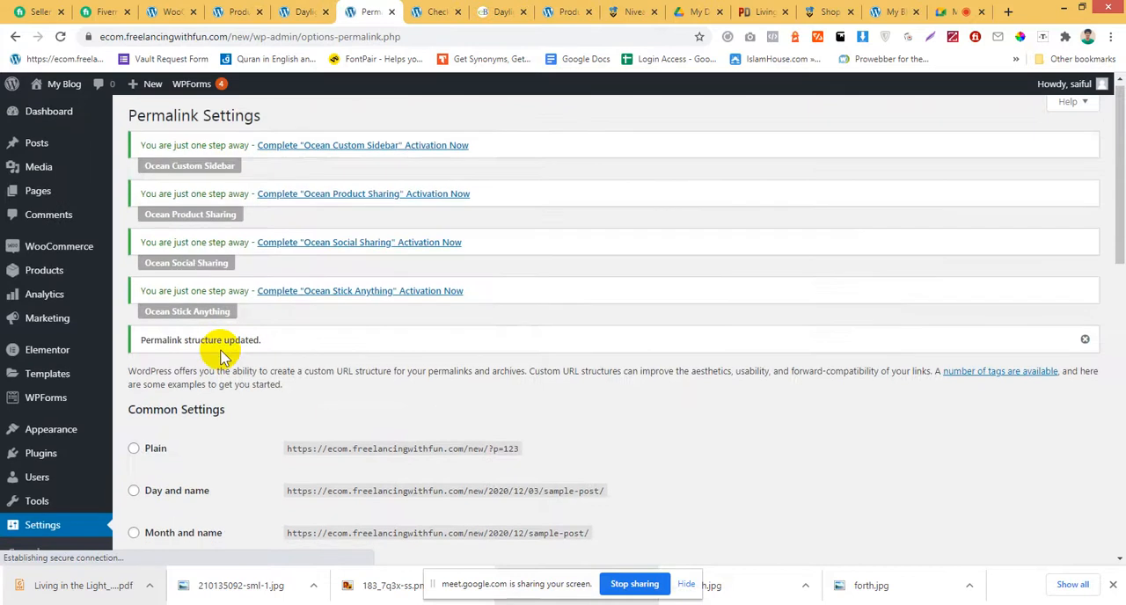
Check the custom base under Product permalinks against the open store pages and highlight its /product/ text.
{"action": "scroll", "coordinate": [220, 352], "scroll_direction": "down", "scroll_amount": 15}
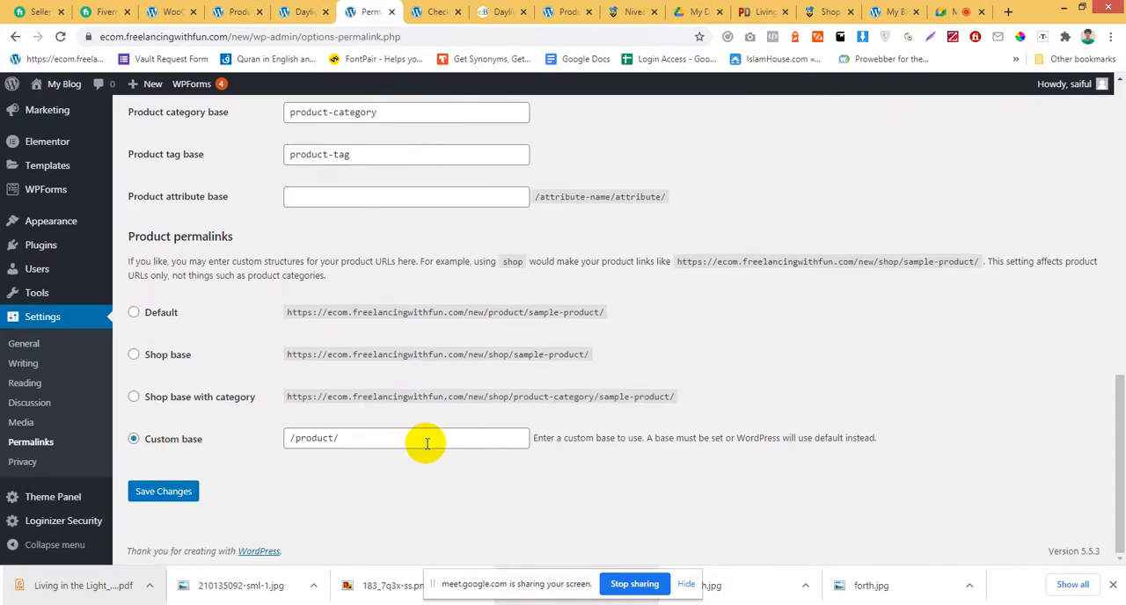
{"action": "left_click", "coordinate": [431, 10]}
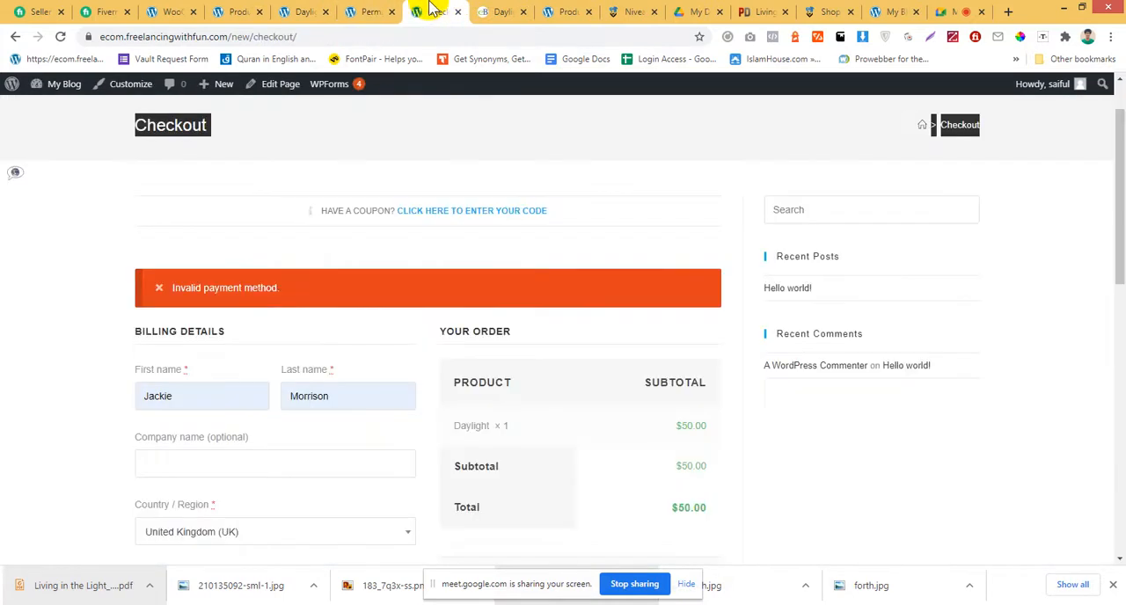
{"action": "left_click", "coordinate": [306, 10]}
{"action": "left_click", "coordinate": [433, 10]}
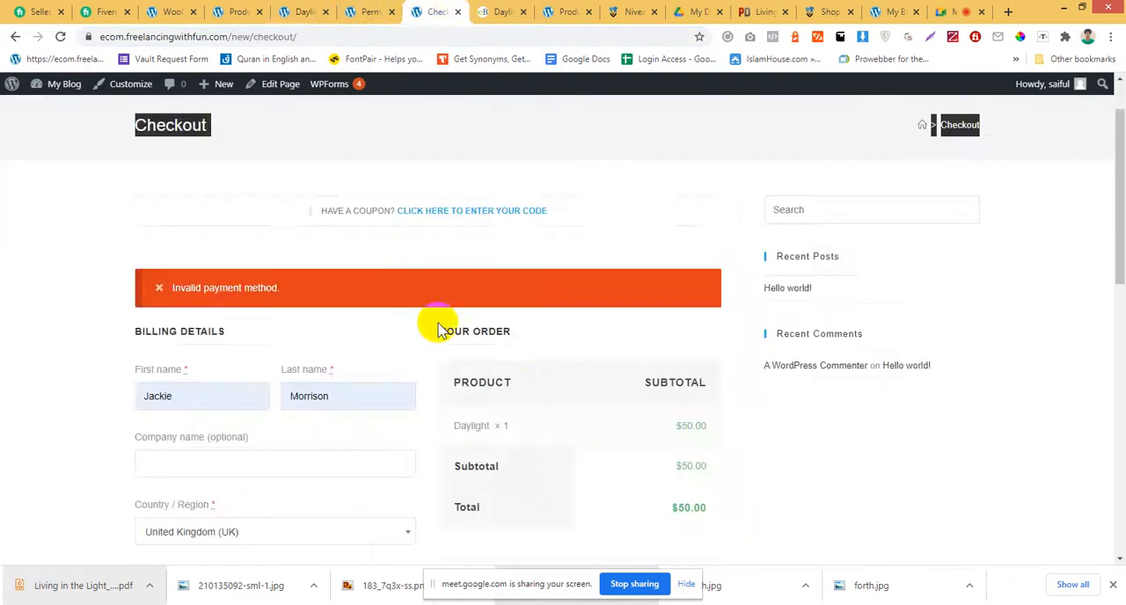
{"action": "left_click", "coordinate": [369, 11]}
{"action": "left_click_drag", "start_coordinate": [350, 438], "coordinate": [304, 440]}
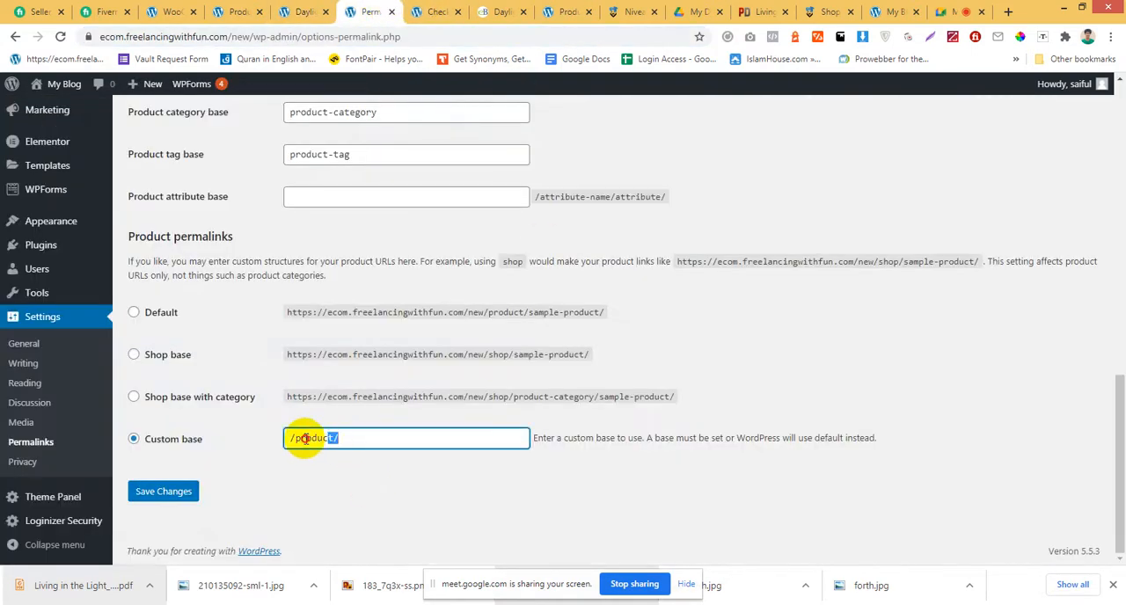
{"action": "left_click", "coordinate": [362, 437]}
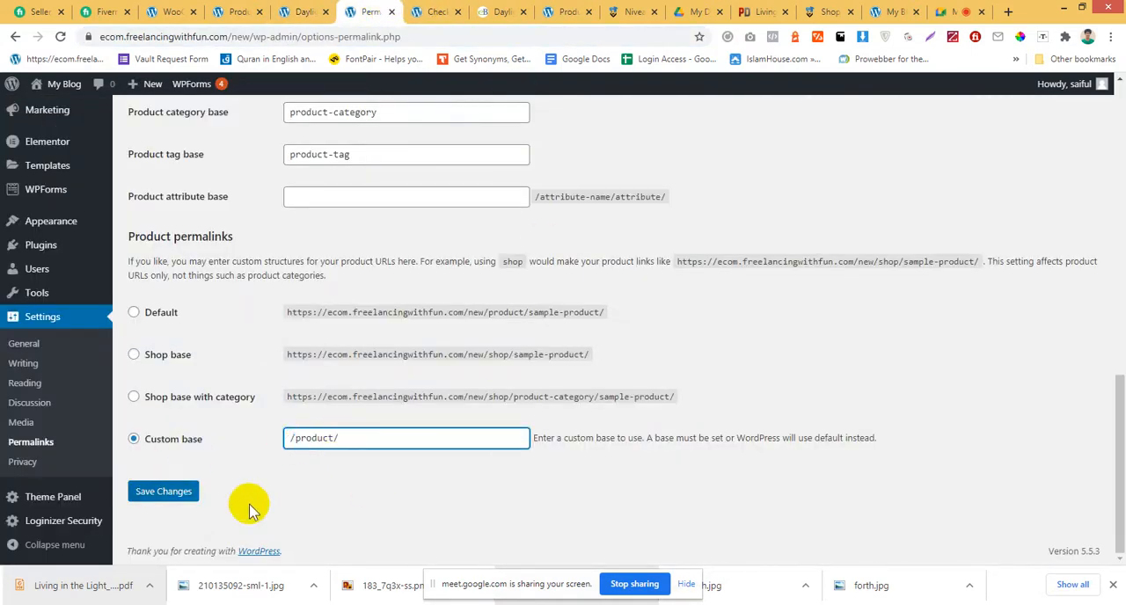
Save the permalink settings with /product/ as the custom product base and return to the WooCommerce Products settings page.
{"action": "left_click", "coordinate": [198, 495]}
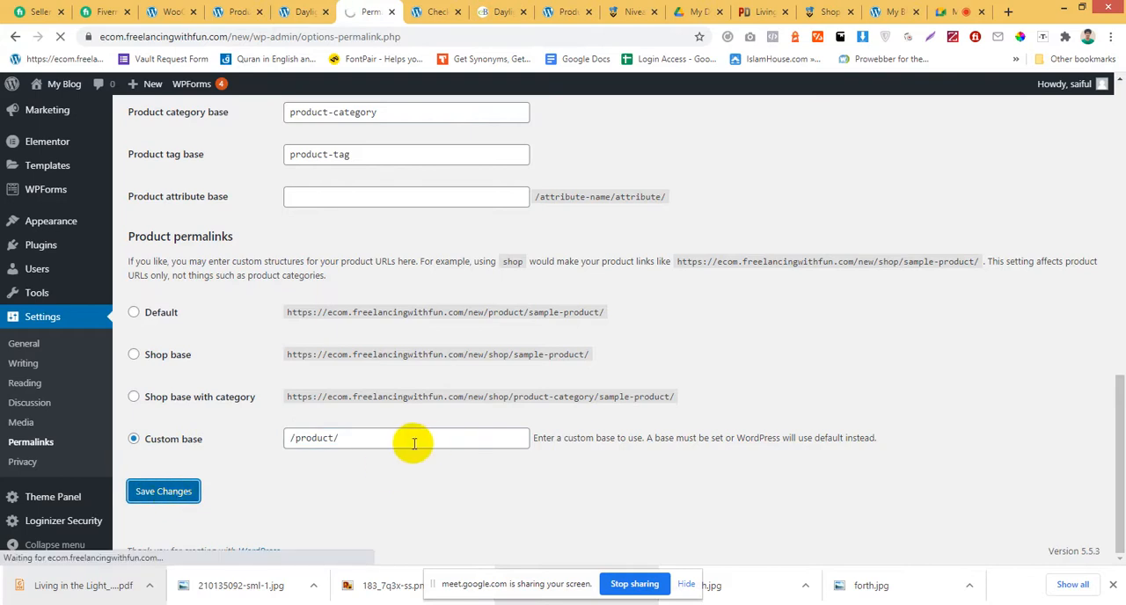
{"action": "left_click", "coordinate": [309, 11]}
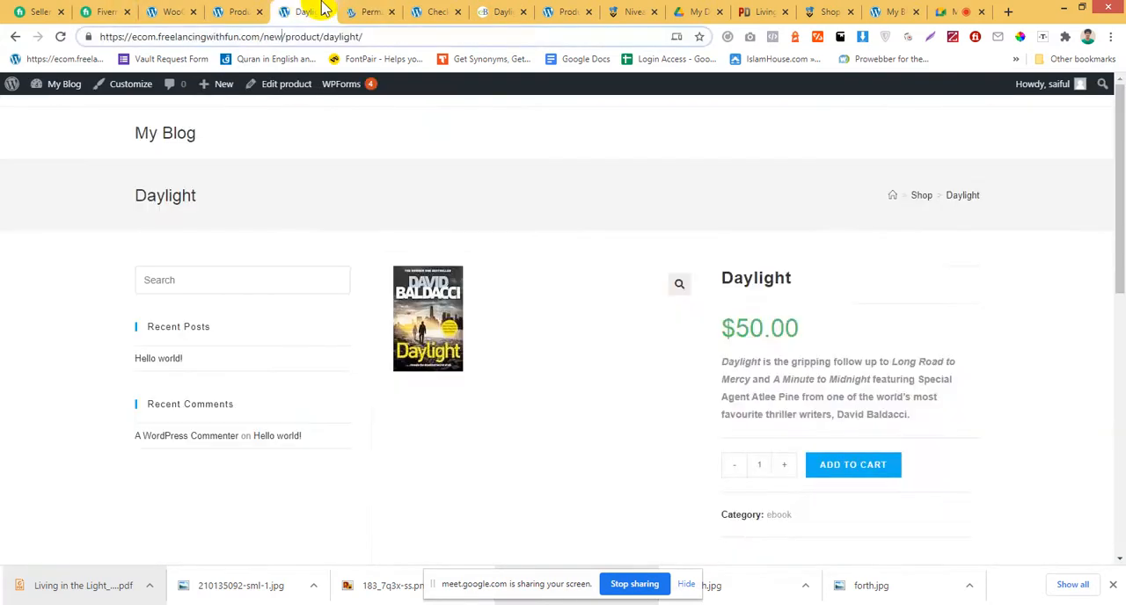
{"action": "left_click", "coordinate": [226, 10]}
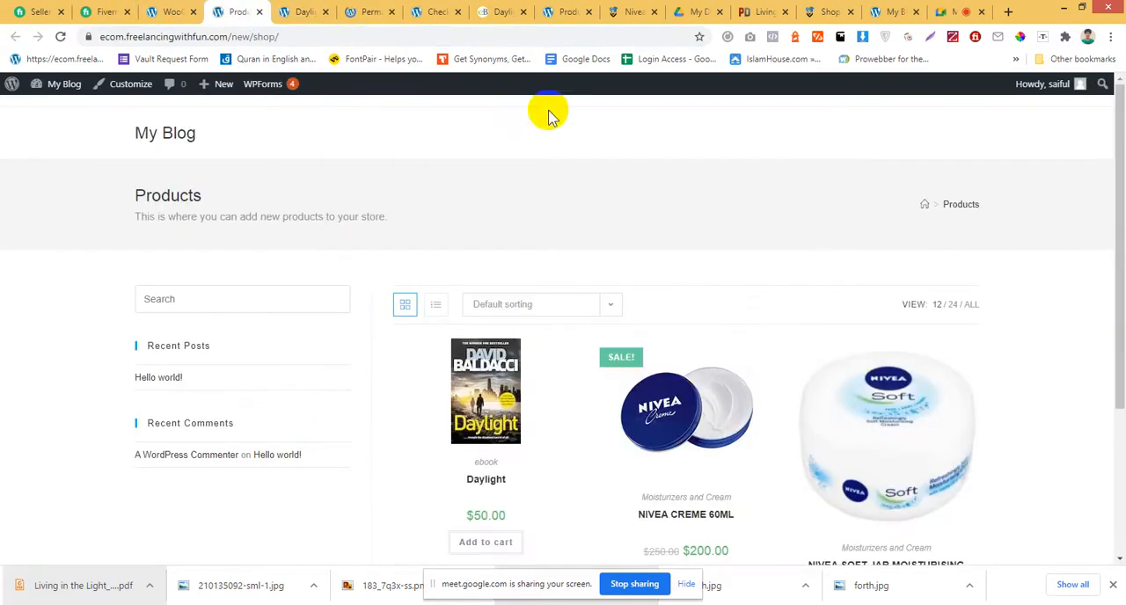
{"action": "left_click", "coordinate": [173, 11]}
Review the placeholder image, measurement and review options in the Products settings, keep kg as the weight unit, and save the changes.
{"action": "scroll", "coordinate": [407, 356], "scroll_direction": "up", "scroll_amount": 3}
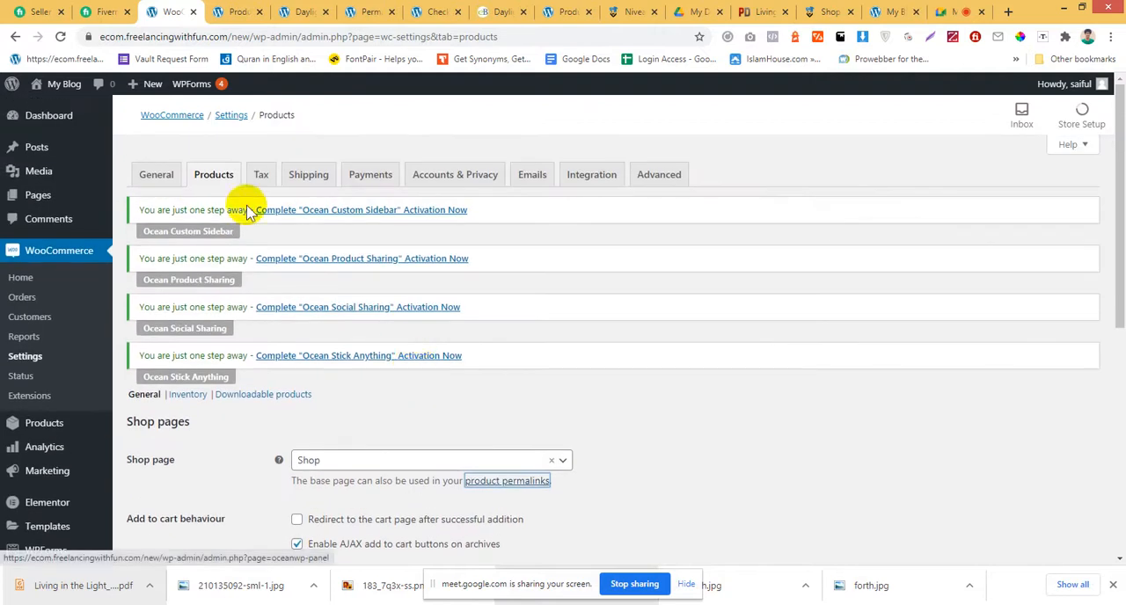
{"action": "scroll", "coordinate": [291, 357], "scroll_direction": "down", "scroll_amount": 5}
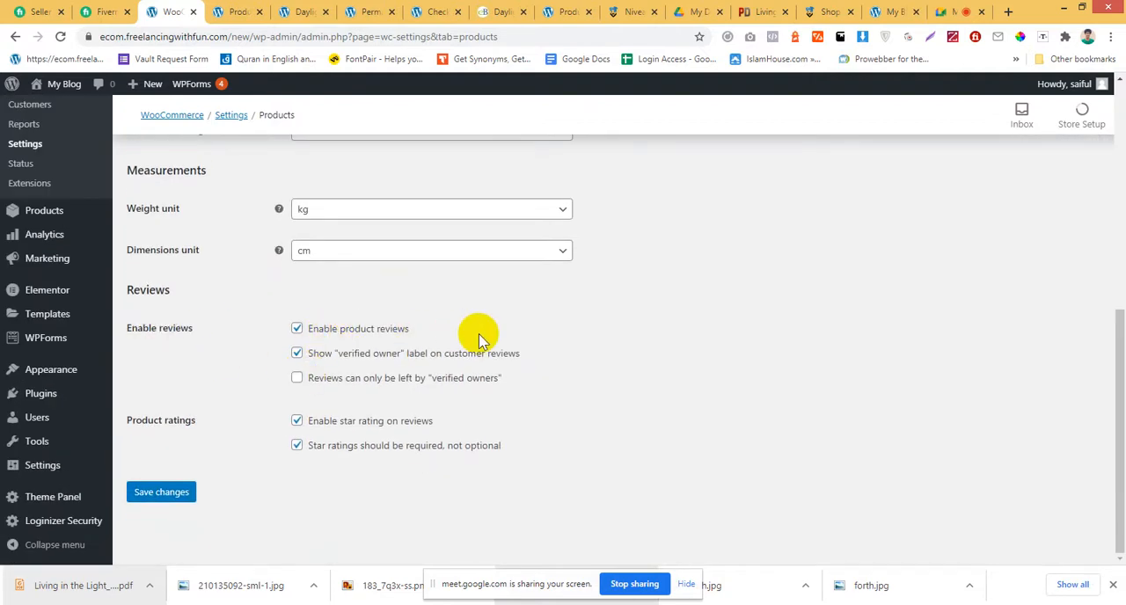
{"action": "scroll", "coordinate": [666, 372], "scroll_direction": "up", "scroll_amount": 3}
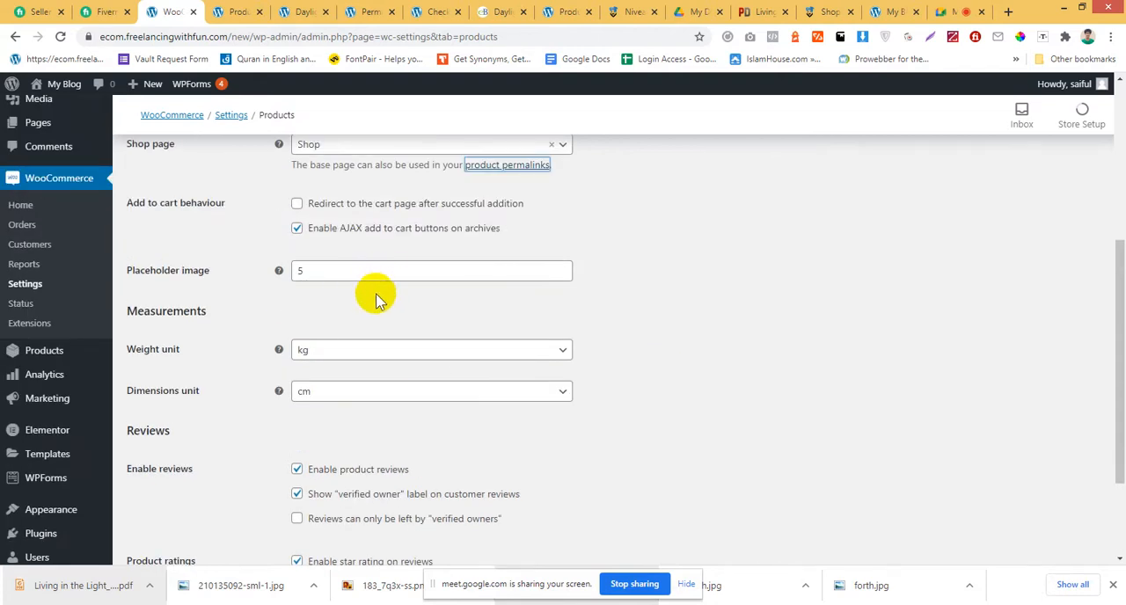
{"action": "scroll", "coordinate": [378, 299], "scroll_direction": "up", "scroll_amount": 1}
{"action": "left_click", "coordinate": [323, 342]}
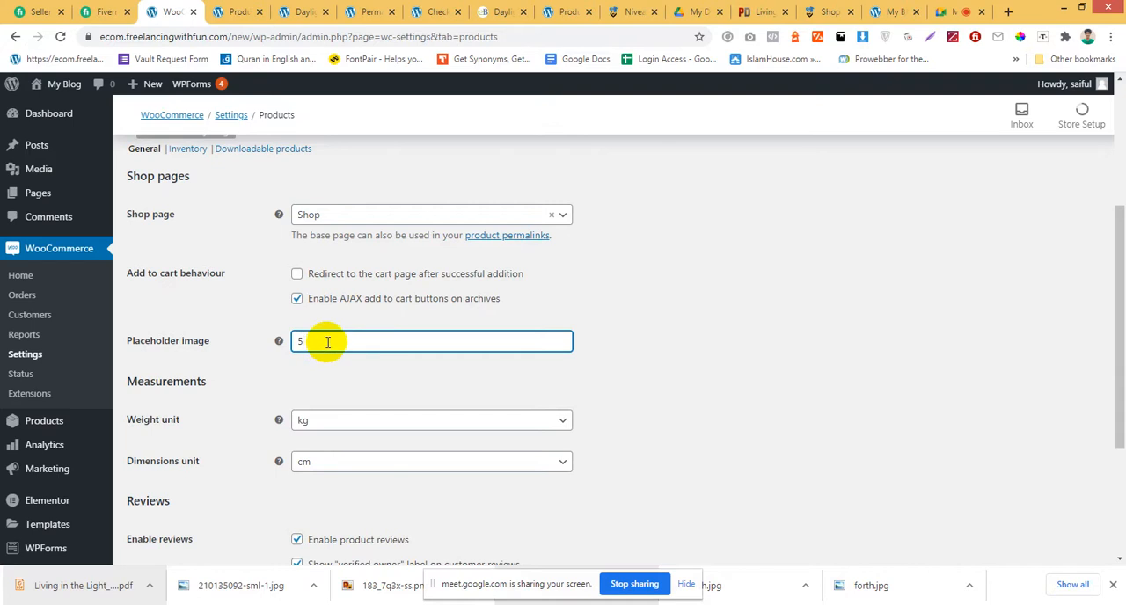
{"action": "scroll", "coordinate": [334, 334], "scroll_direction": "down", "scroll_amount": 2}
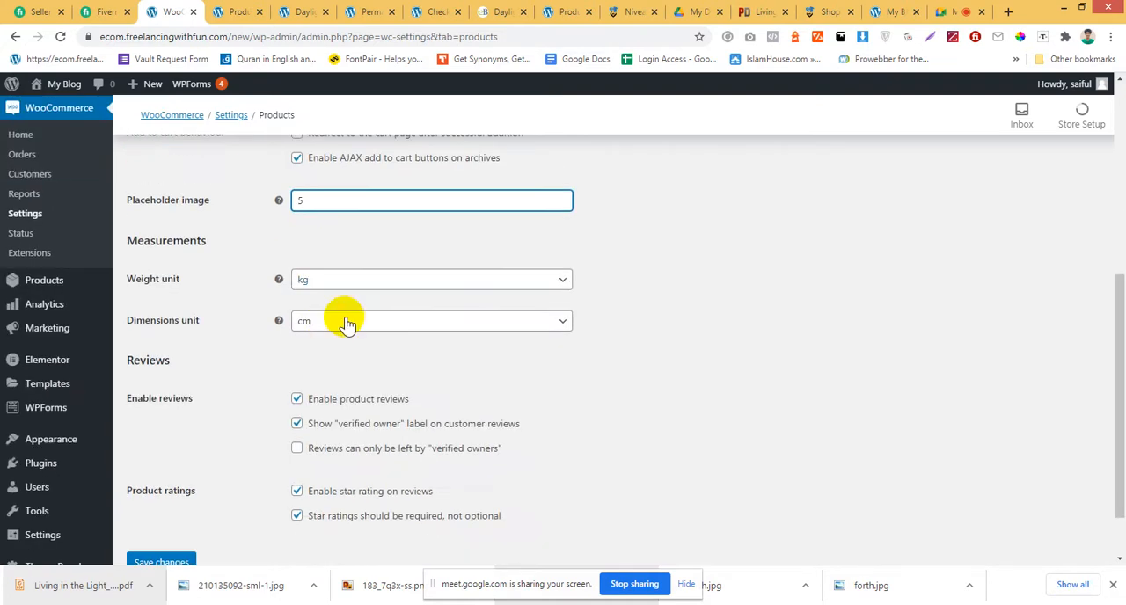
{"action": "left_click", "coordinate": [371, 279]}
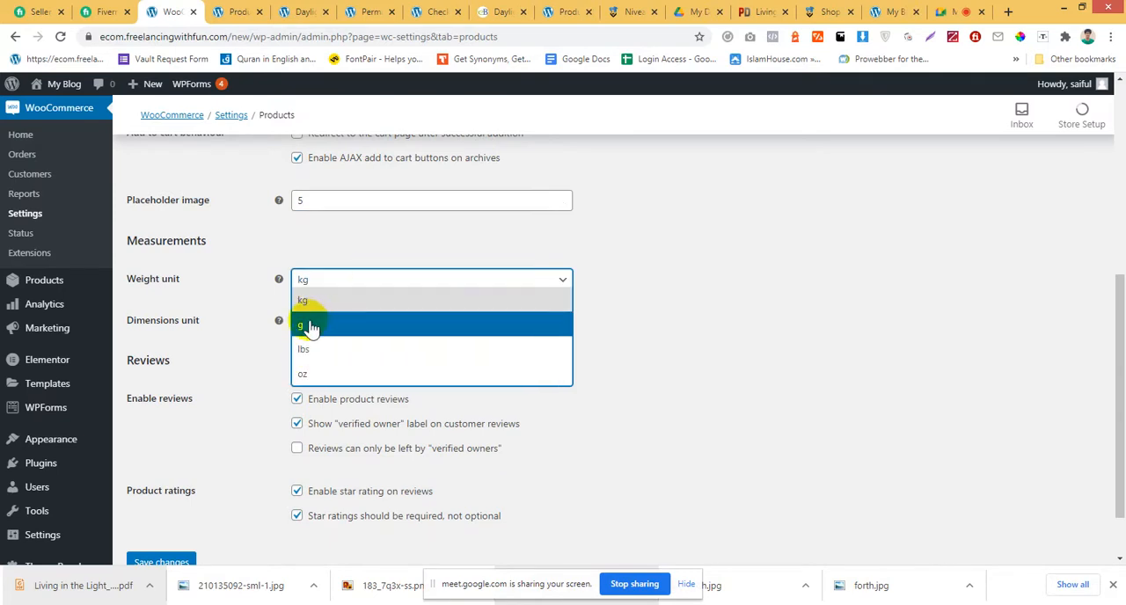
{"action": "left_click", "coordinate": [673, 327]}
{"action": "scroll", "coordinate": [851, 440], "scroll_direction": "down", "scroll_amount": 1}
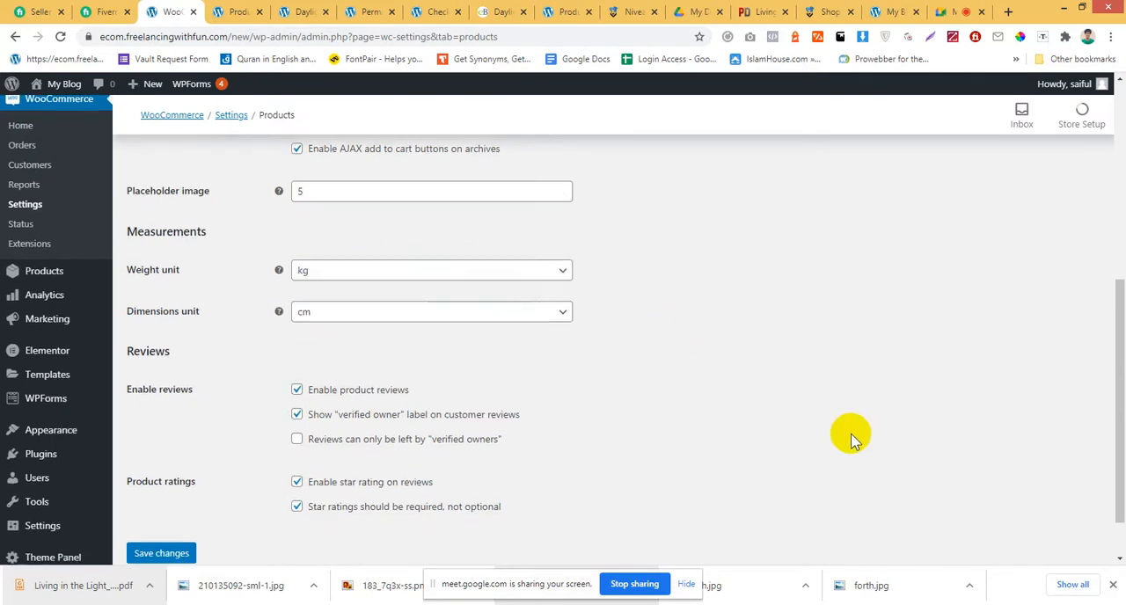
{"action": "scroll", "coordinate": [851, 440], "scroll_direction": "down", "scroll_amount": 1}
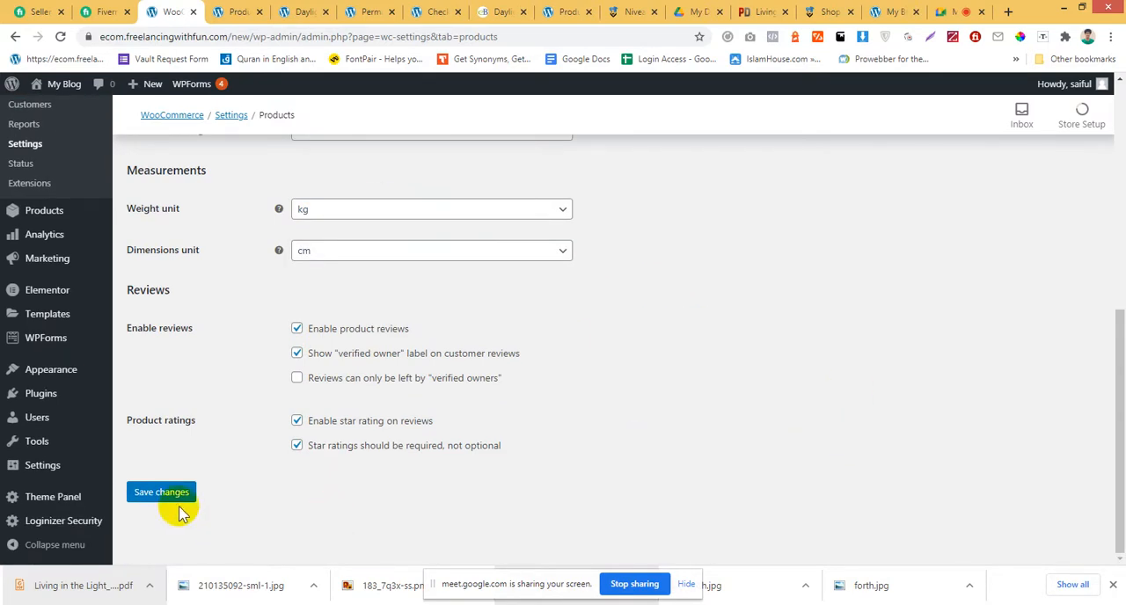
{"action": "left_click", "coordinate": [166, 497]}
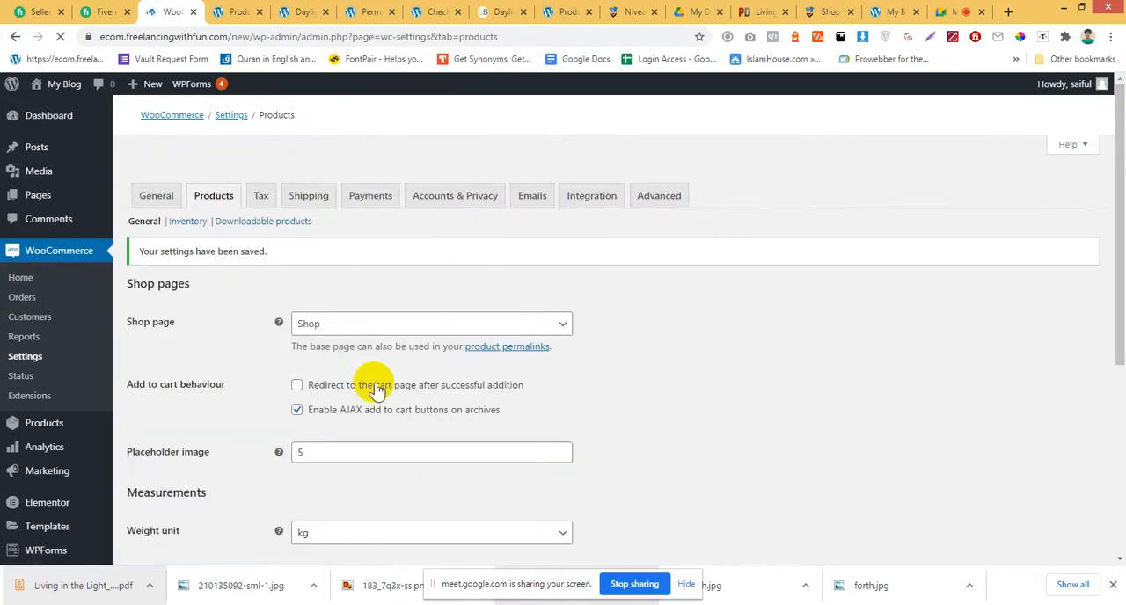
Open the Tax settings and set prices entered with tax to "Yes, I will enter prices inclusive of tax".
{"action": "left_click", "coordinate": [263, 178]}
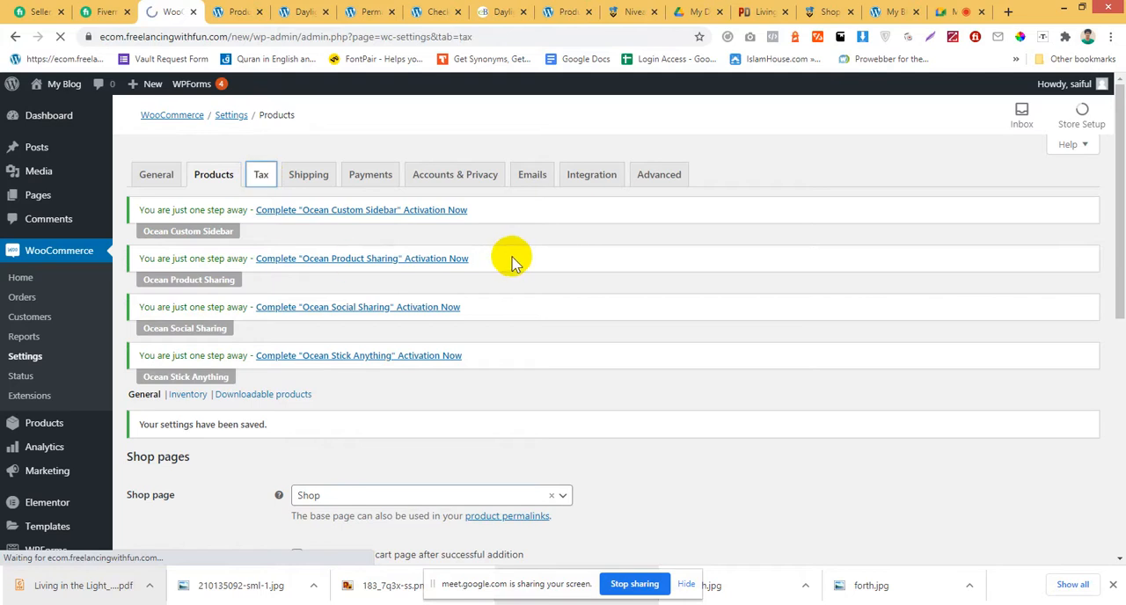
{"action": "scroll", "coordinate": [511, 256], "scroll_direction": "down", "scroll_amount": 1}
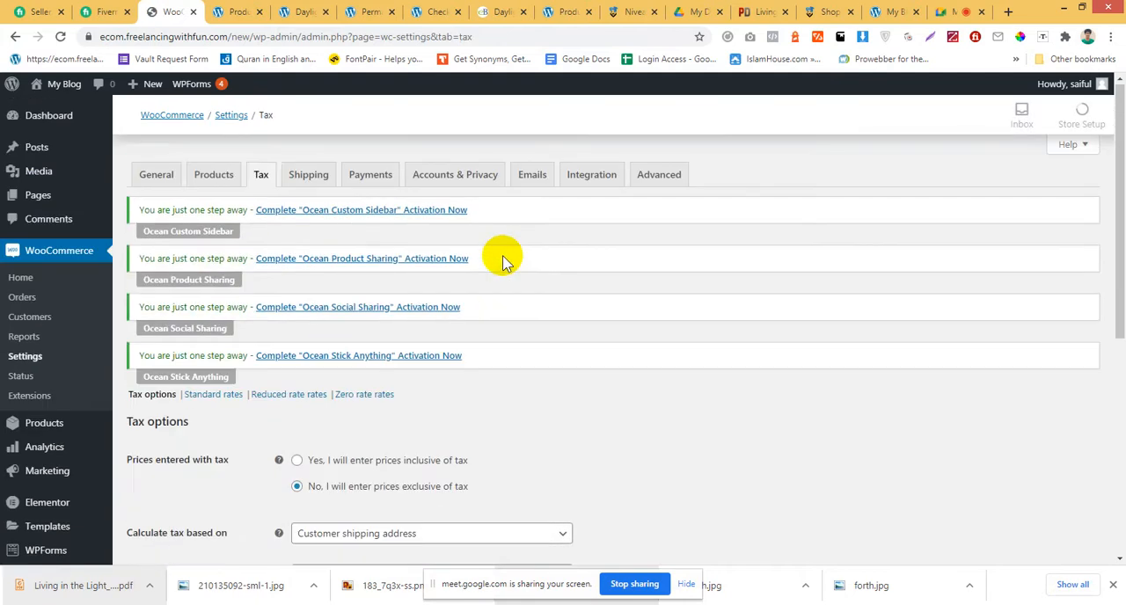
{"action": "scroll", "coordinate": [501, 259], "scroll_direction": "down", "scroll_amount": 2}
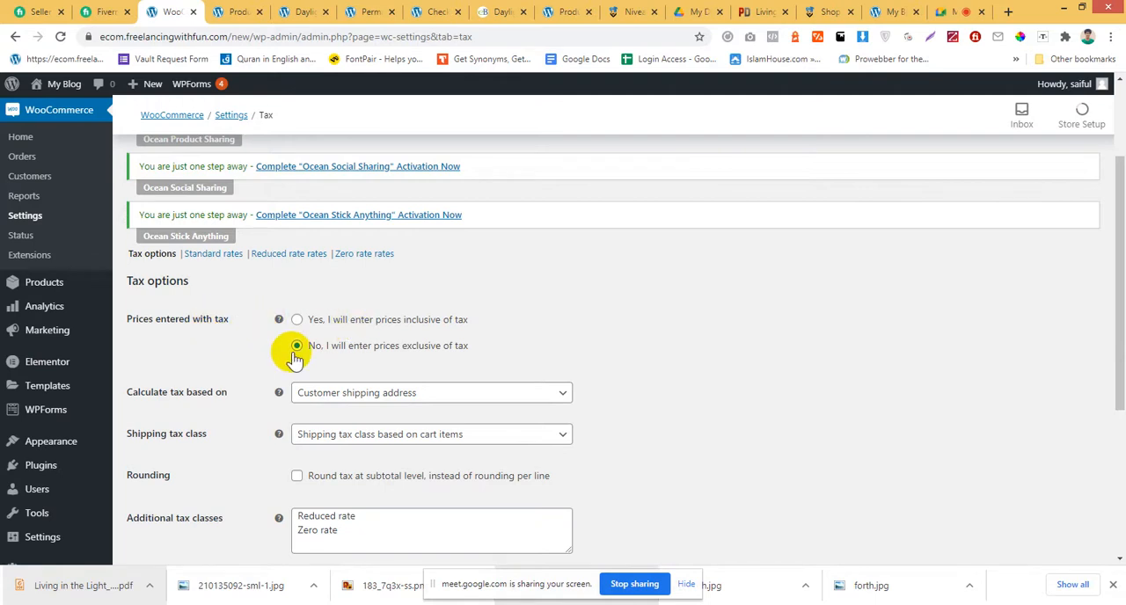
{"action": "scroll", "coordinate": [540, 319], "scroll_direction": "down", "scroll_amount": 2}
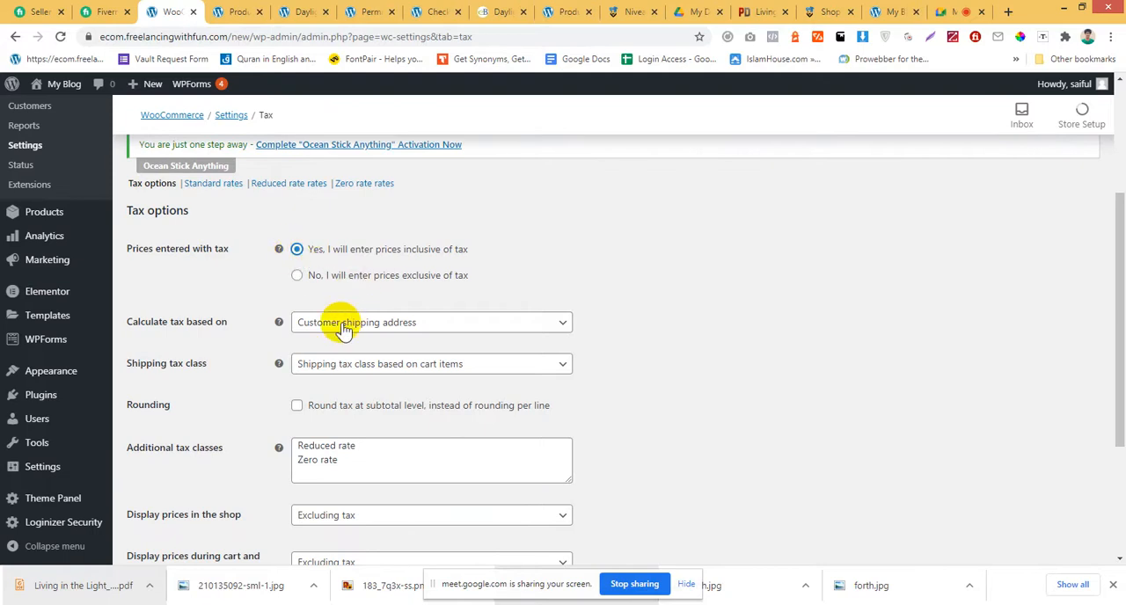
Base the tax calculation on the customer shipping address and set the shipping tax class to "Shipping tax class based on cart items".
{"action": "left_click", "coordinate": [392, 323]}
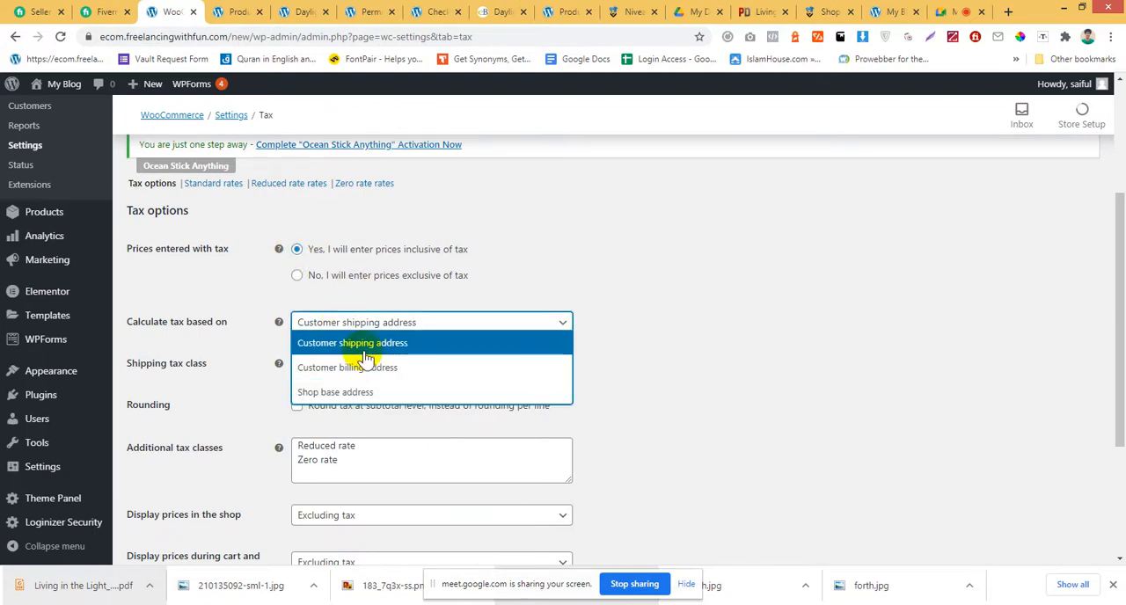
{"action": "left_click", "coordinate": [367, 345]}
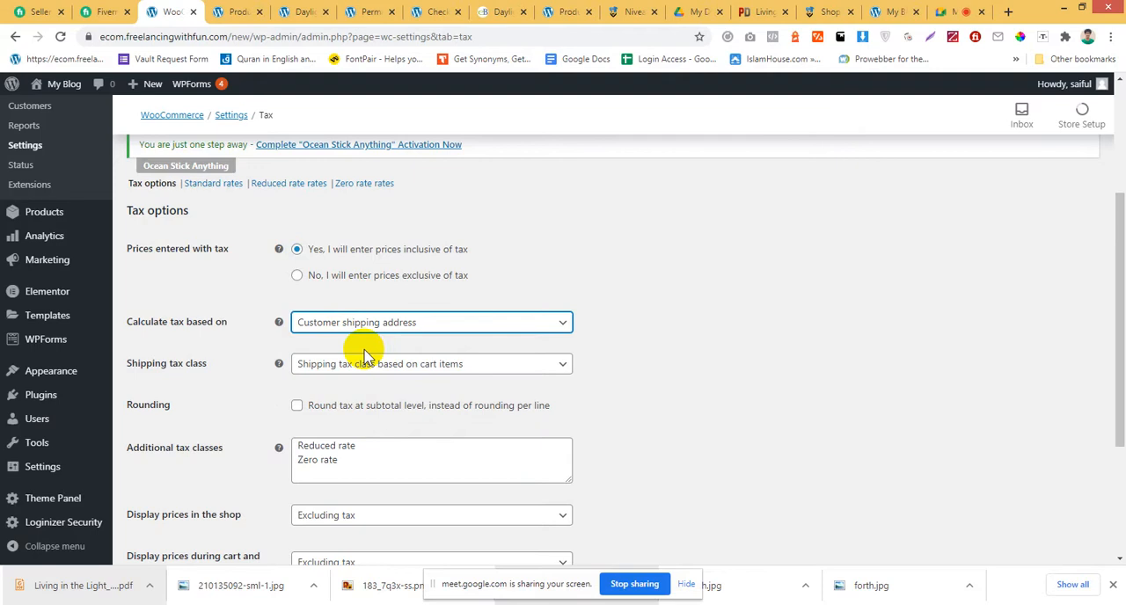
{"action": "scroll", "coordinate": [368, 354], "scroll_direction": "down", "scroll_amount": 3}
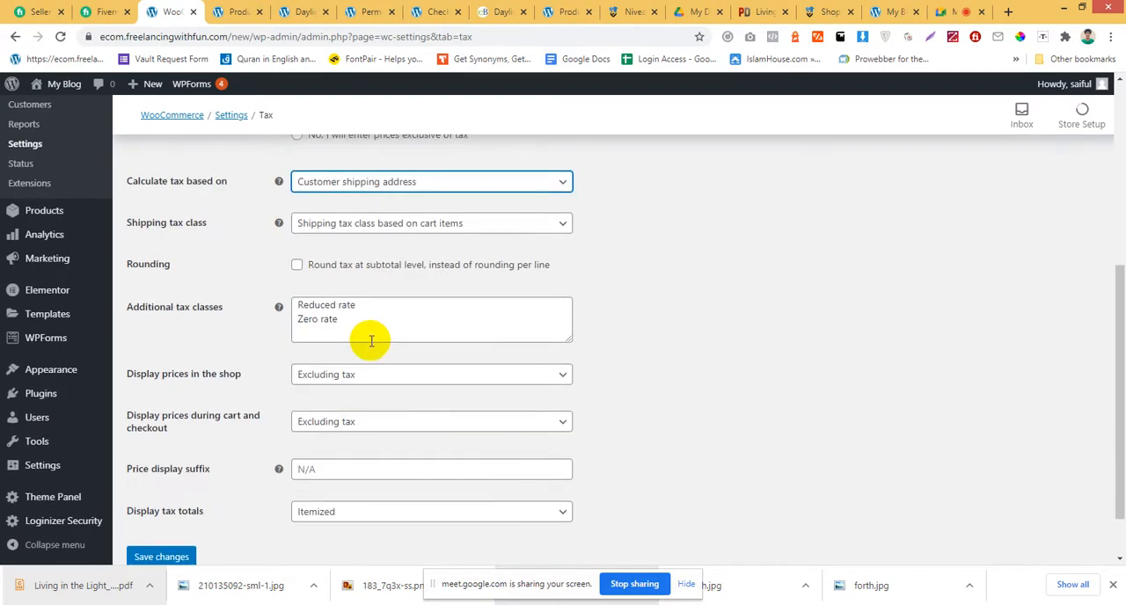
{"action": "left_click", "coordinate": [361, 222]}
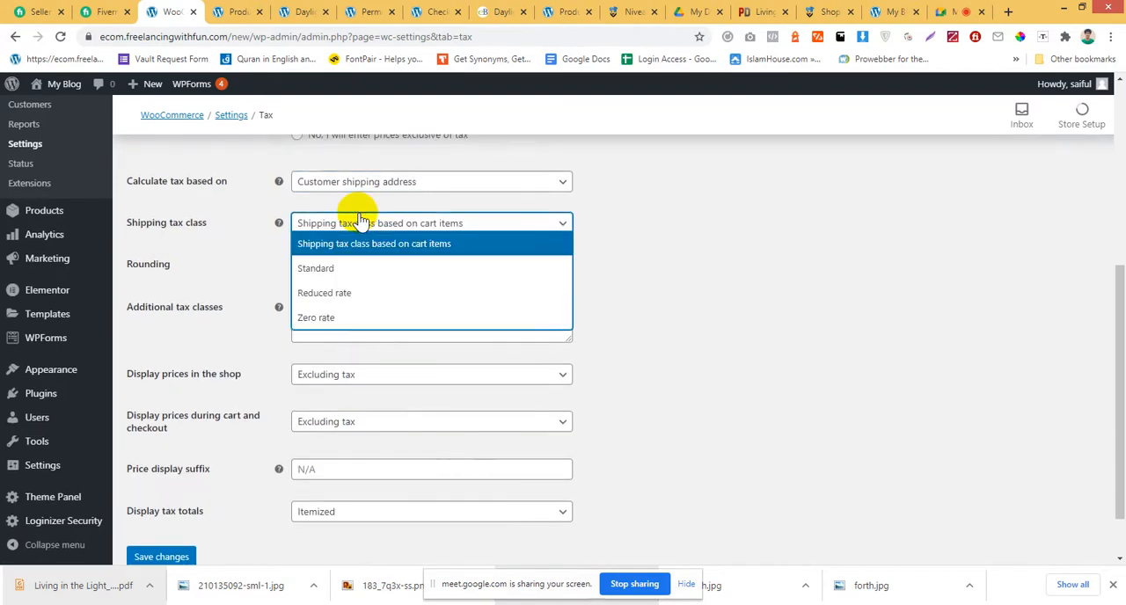
{"action": "left_click", "coordinate": [334, 251]}
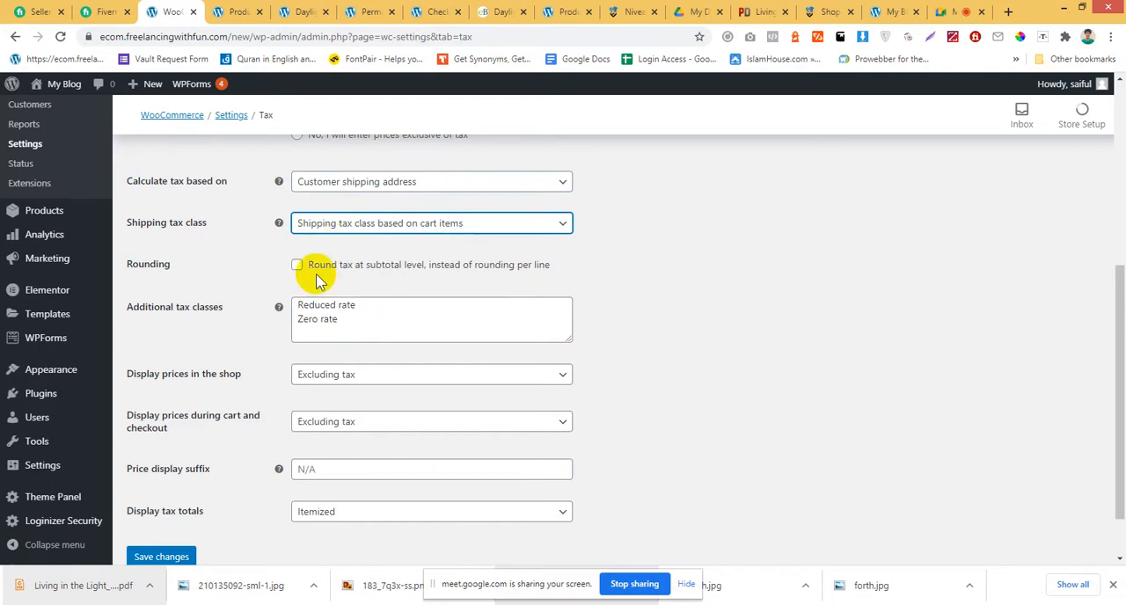
{"action": "scroll", "coordinate": [313, 273], "scroll_direction": "up", "scroll_amount": 3}
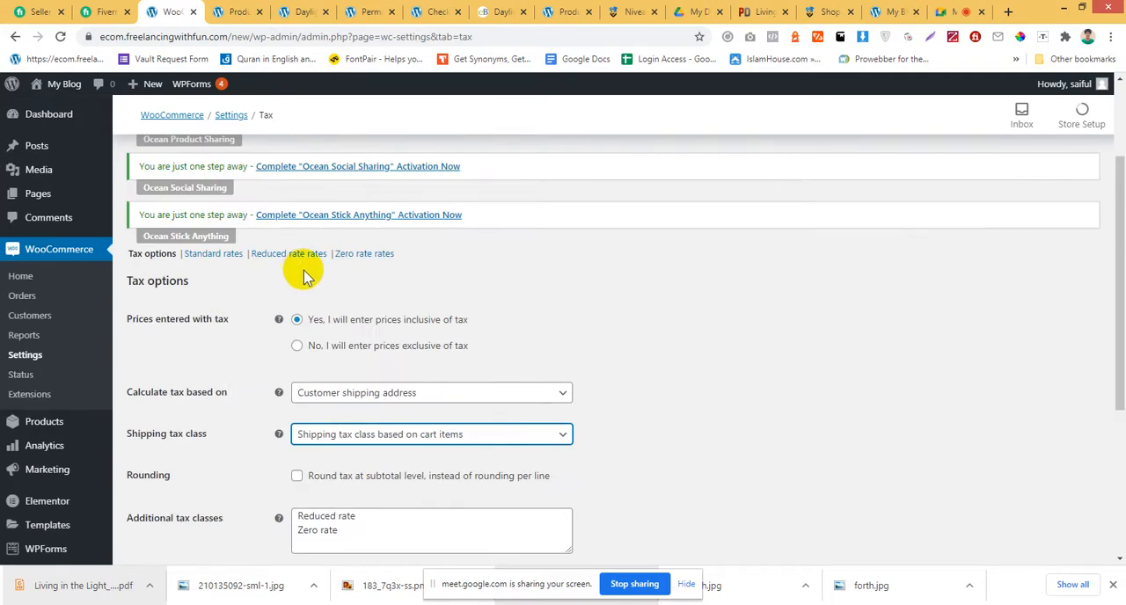
{"action": "scroll", "coordinate": [306, 276], "scroll_direction": "down", "scroll_amount": 2}
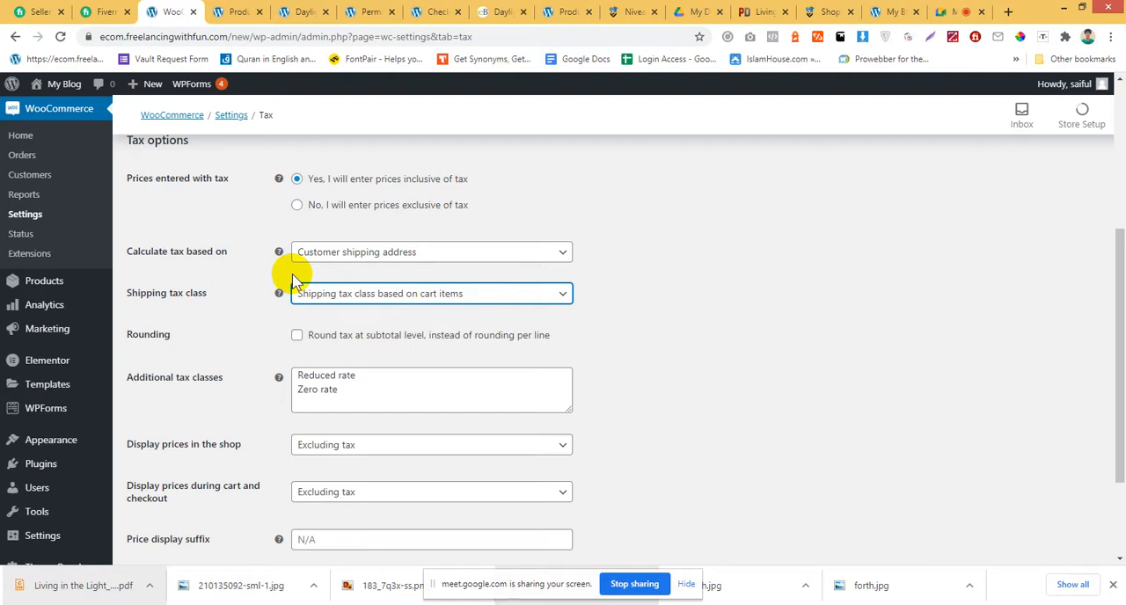
{"action": "scroll", "coordinate": [220, 255], "scroll_direction": "up", "scroll_amount": 3}
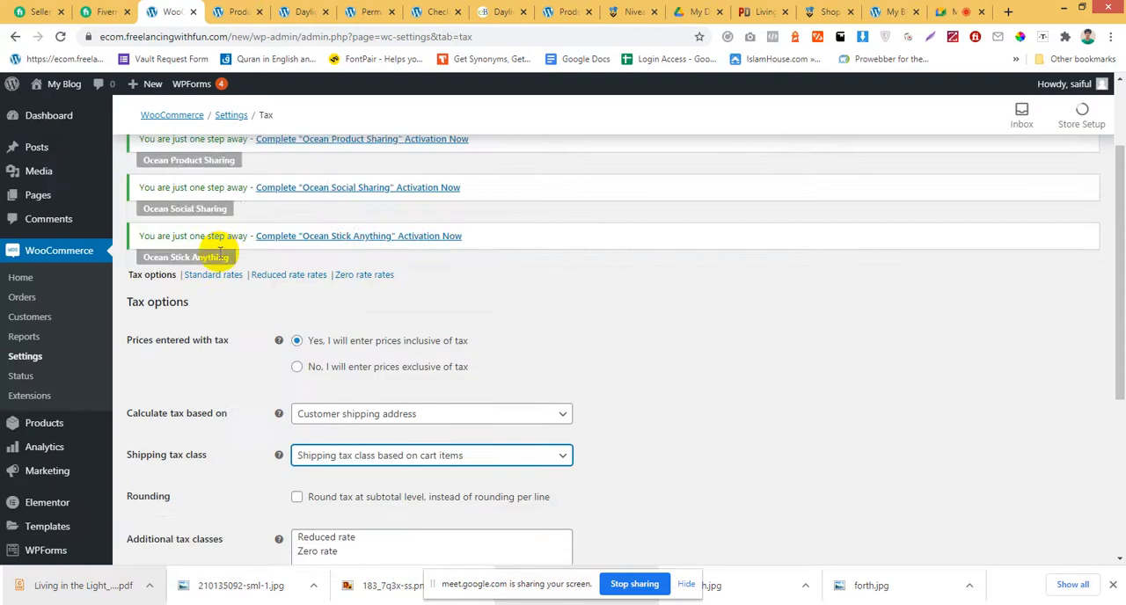
{"action": "scroll", "coordinate": [220, 251], "scroll_direction": "up", "scroll_amount": 2}
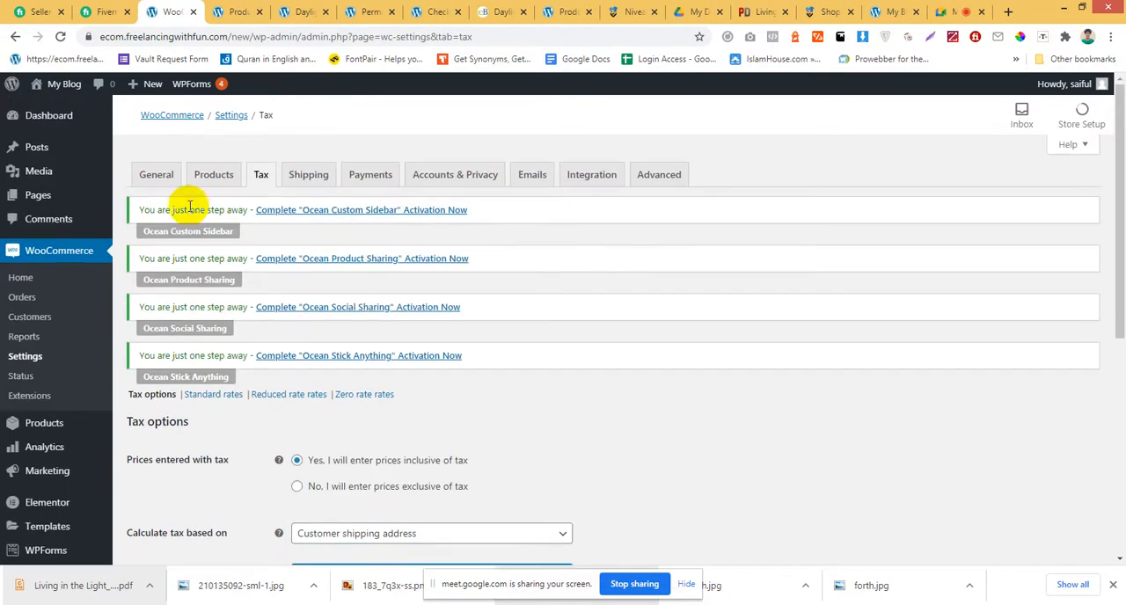
{"action": "scroll", "coordinate": [629, 264], "scroll_direction": "down", "scroll_amount": 3}
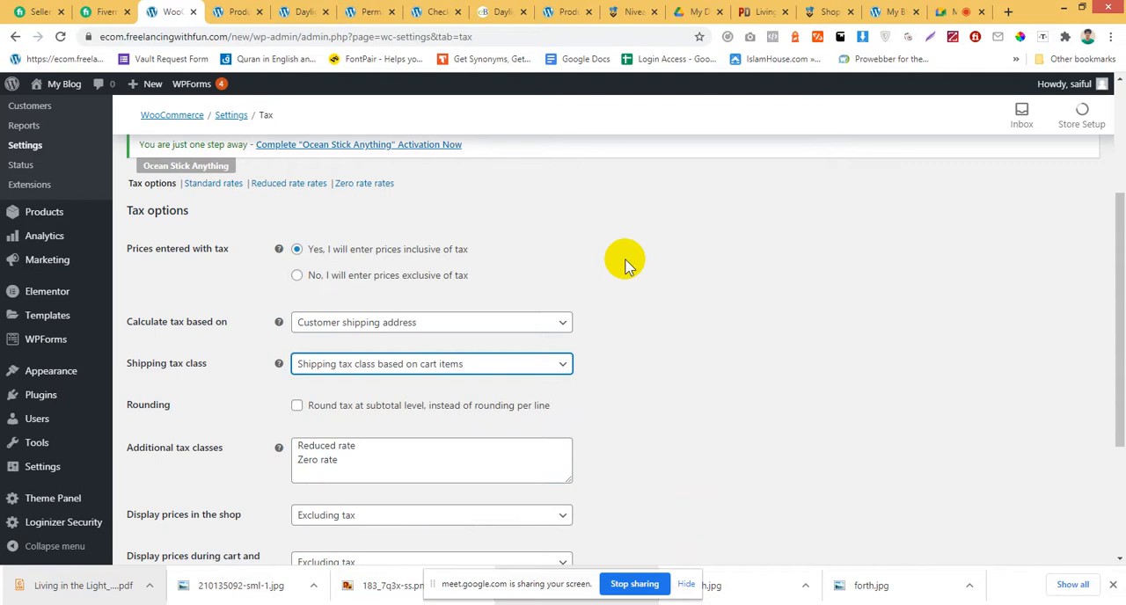
{"action": "scroll", "coordinate": [586, 131], "scroll_direction": "up", "scroll_amount": 3}
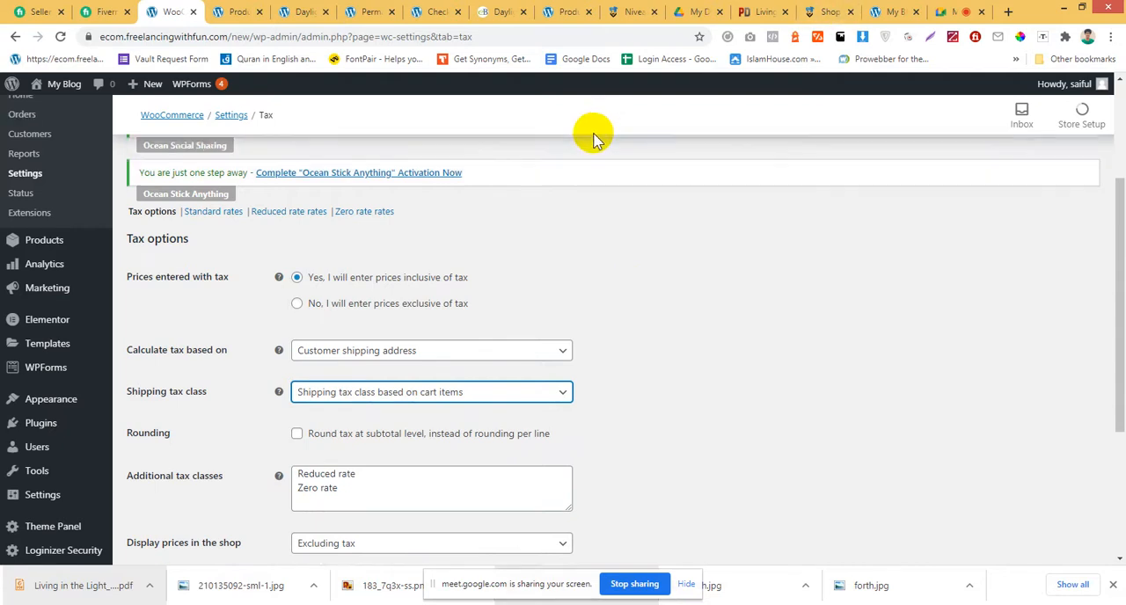
{"action": "scroll", "coordinate": [523, 286], "scroll_direction": "down", "scroll_amount": 5}
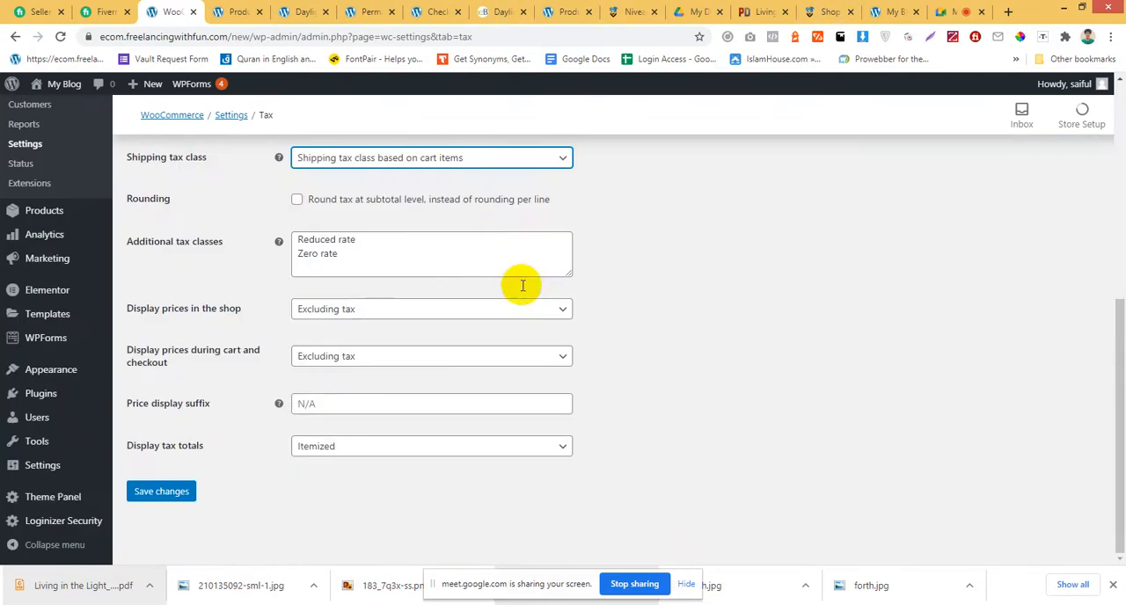
Search Google for "united states states" in the Daylight product page's browser tab and look over the listed states.
{"action": "left_click", "coordinate": [306, 11]}
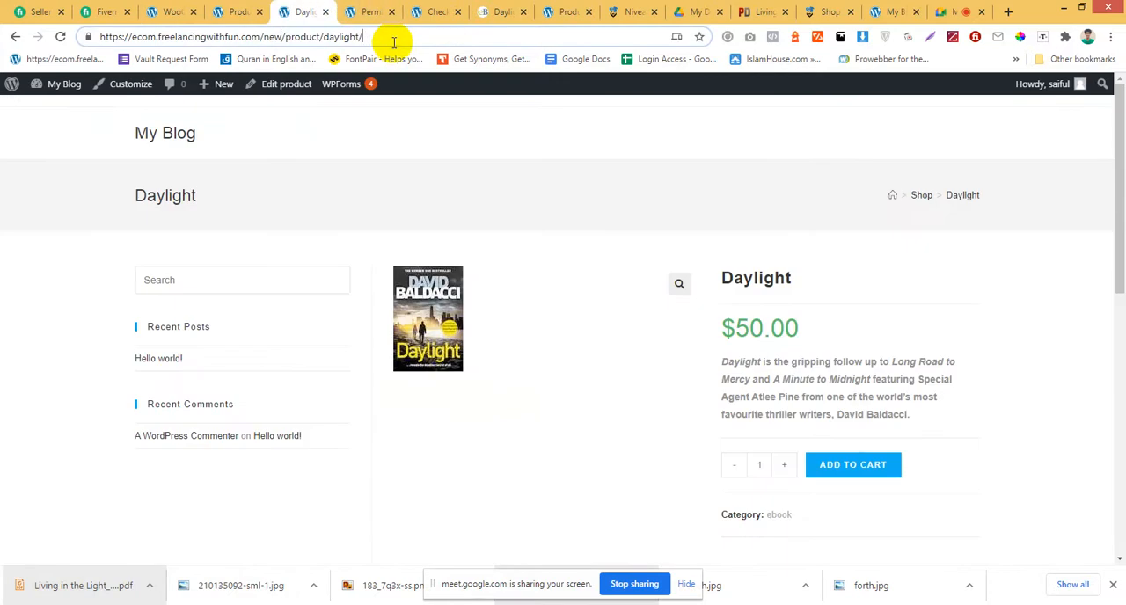
{"action": "left_click", "coordinate": [394, 43]}
{"action": "type", "text": "unit"}
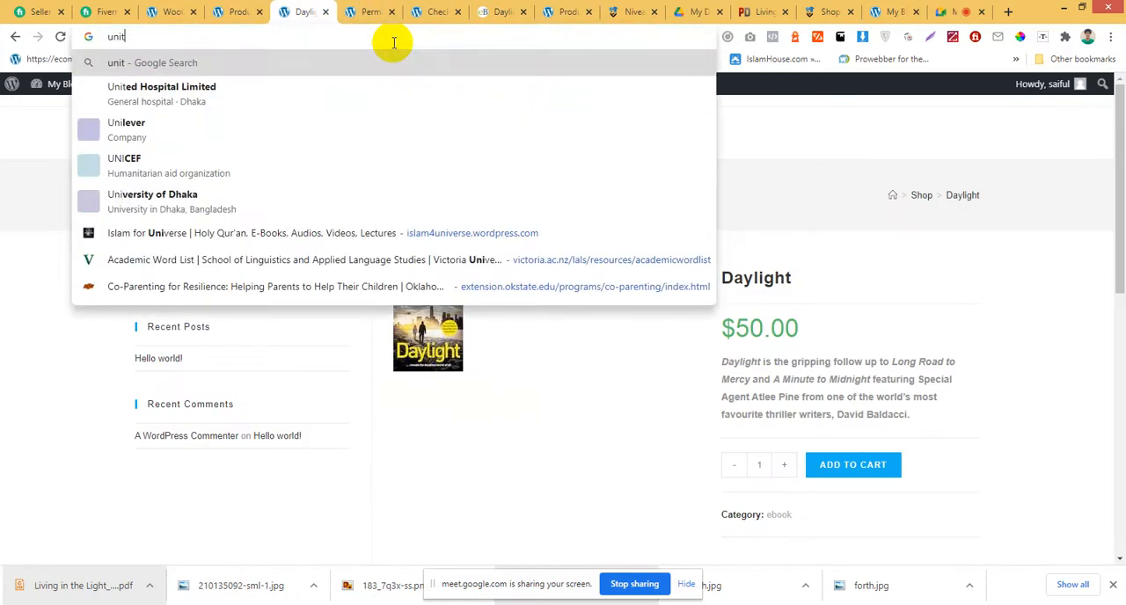
{"action": "type", "text": "ed sta"}
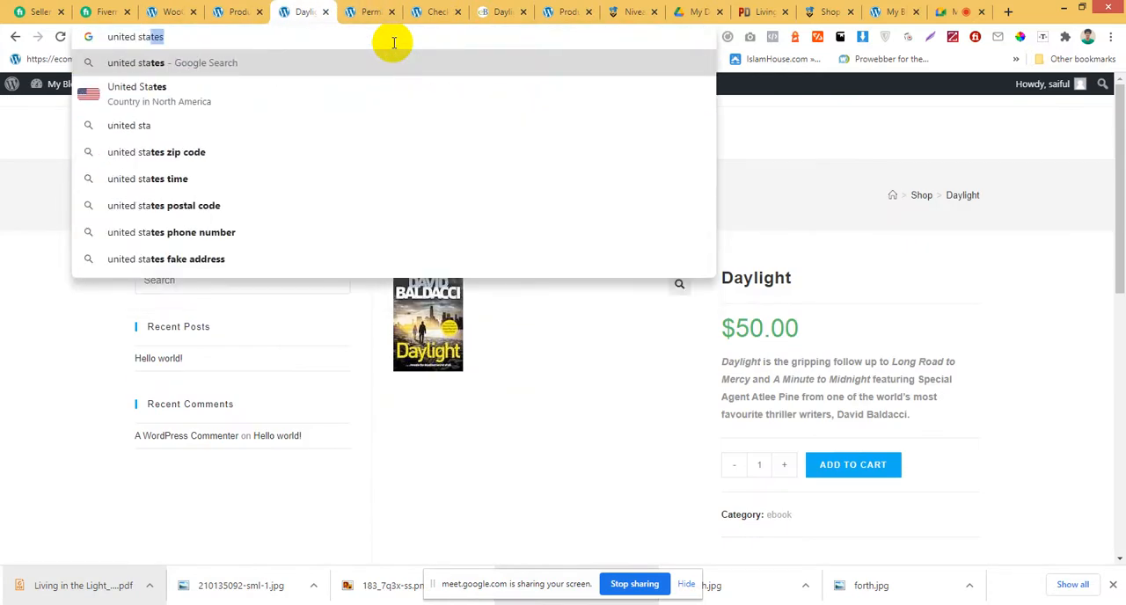
{"action": "type", "text": "tes "}
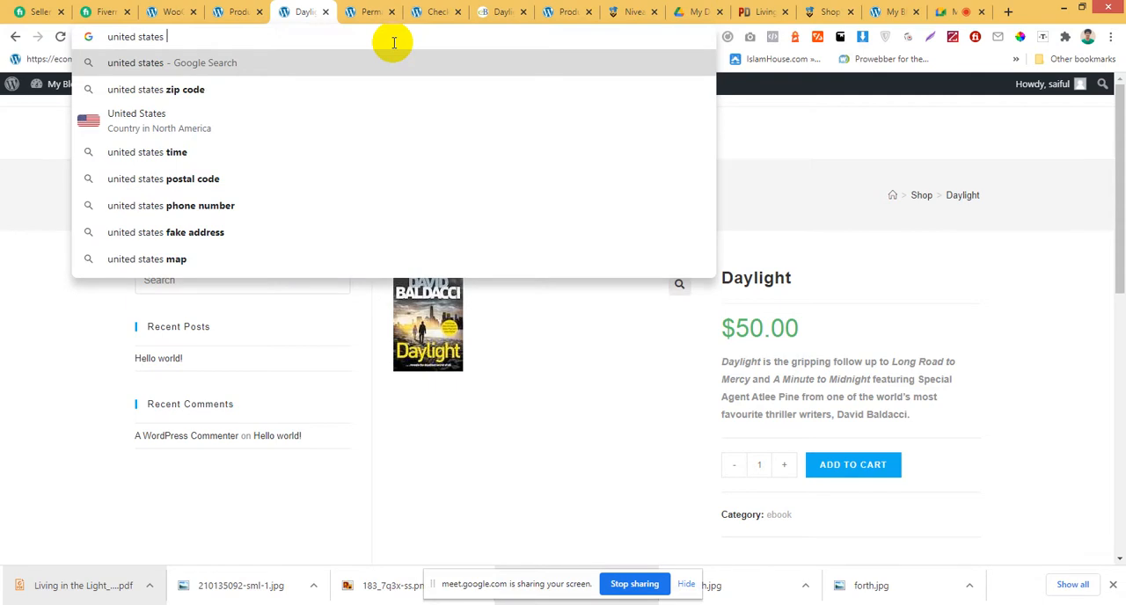
{"action": "type", "text": "states"}
{"action": "key", "text": "Return"}
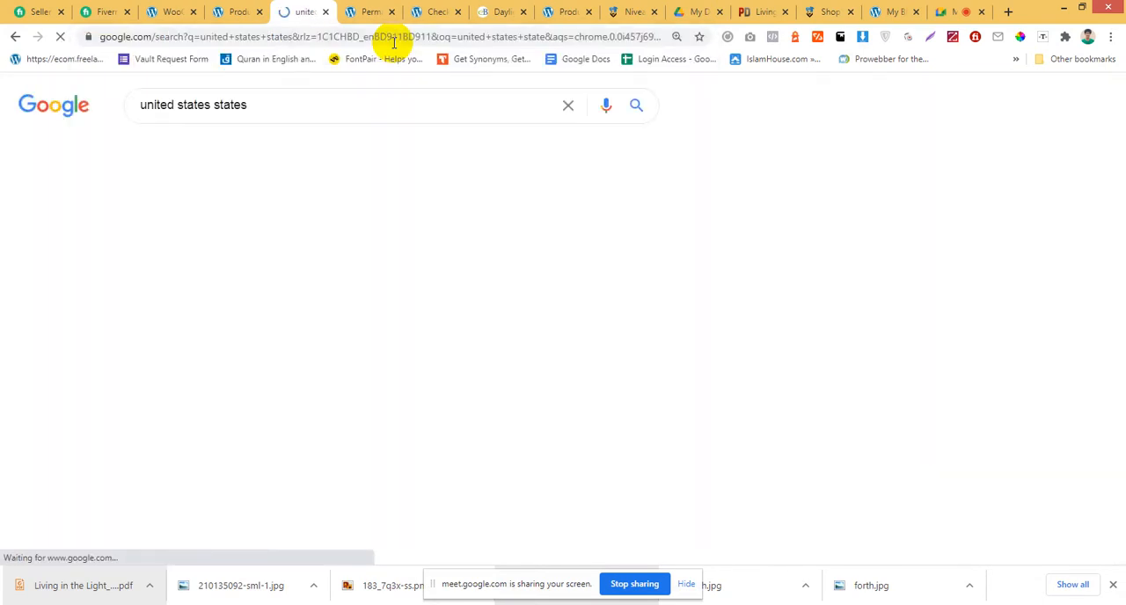
{"action": "scroll", "coordinate": [427, 292], "scroll_direction": "down", "scroll_amount": 1}
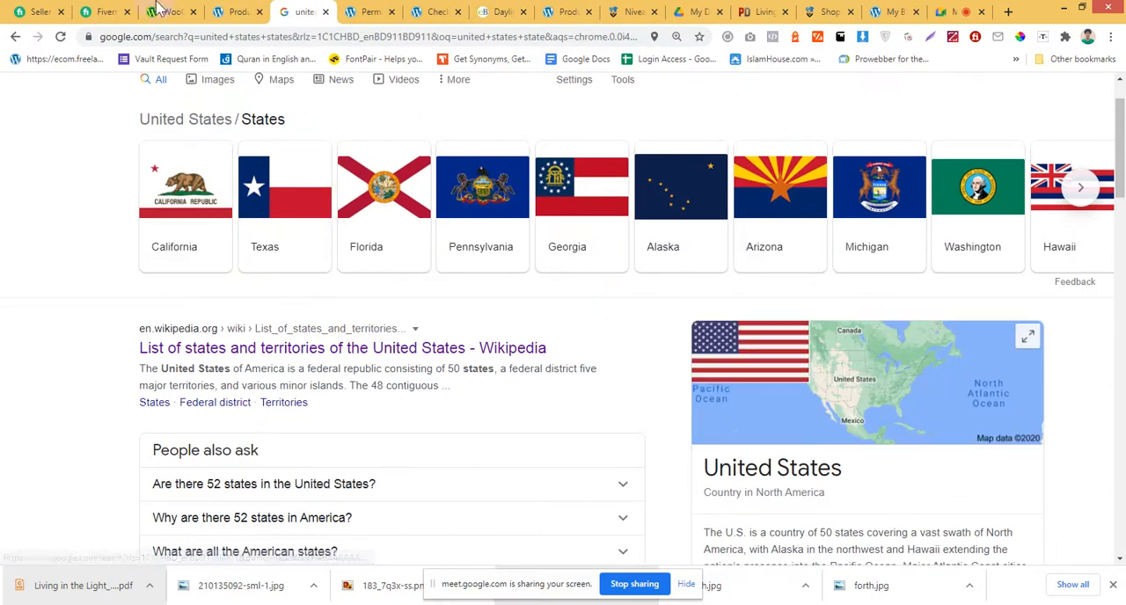
Return to the WooCommerce Tax settings and examine the additional tax classes and the options for displaying prices in the shop.
{"action": "left_click", "coordinate": [231, 11]}
{"action": "left_click", "coordinate": [169, 12]}
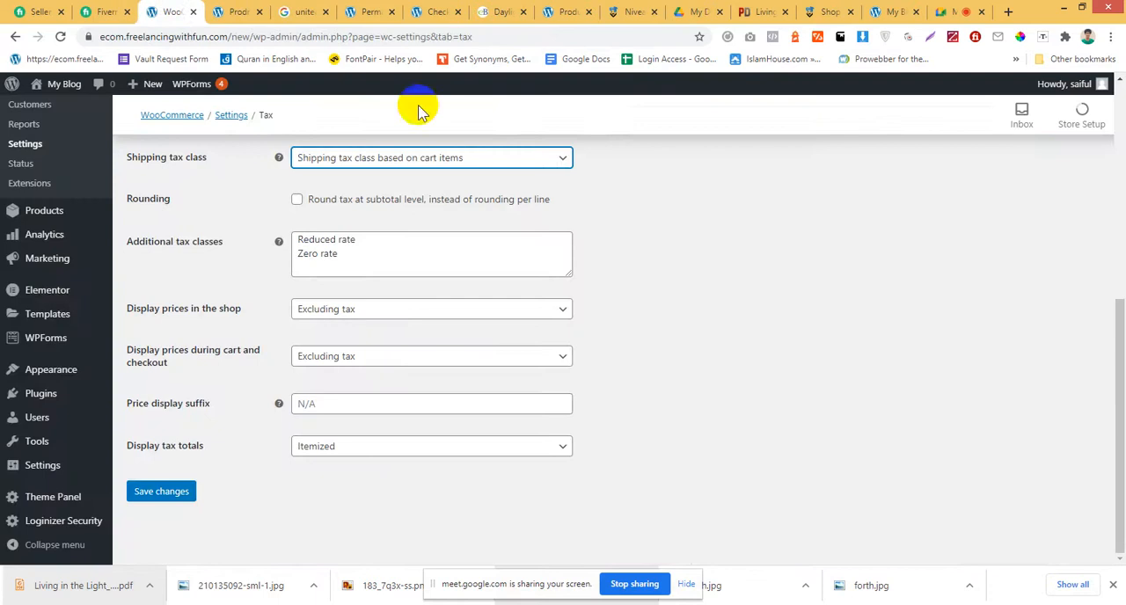
{"action": "scroll", "coordinate": [460, 397], "scroll_direction": "up", "scroll_amount": 1}
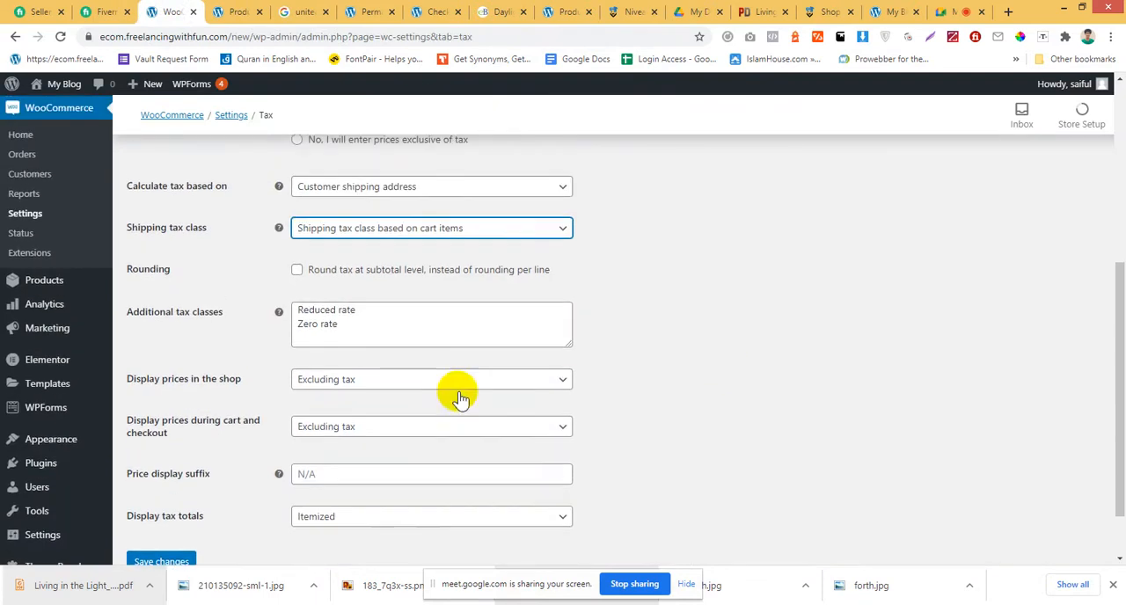
{"action": "left_click", "coordinate": [368, 310]}
{"action": "scroll", "coordinate": [326, 352], "scroll_direction": "down", "scroll_amount": 1}
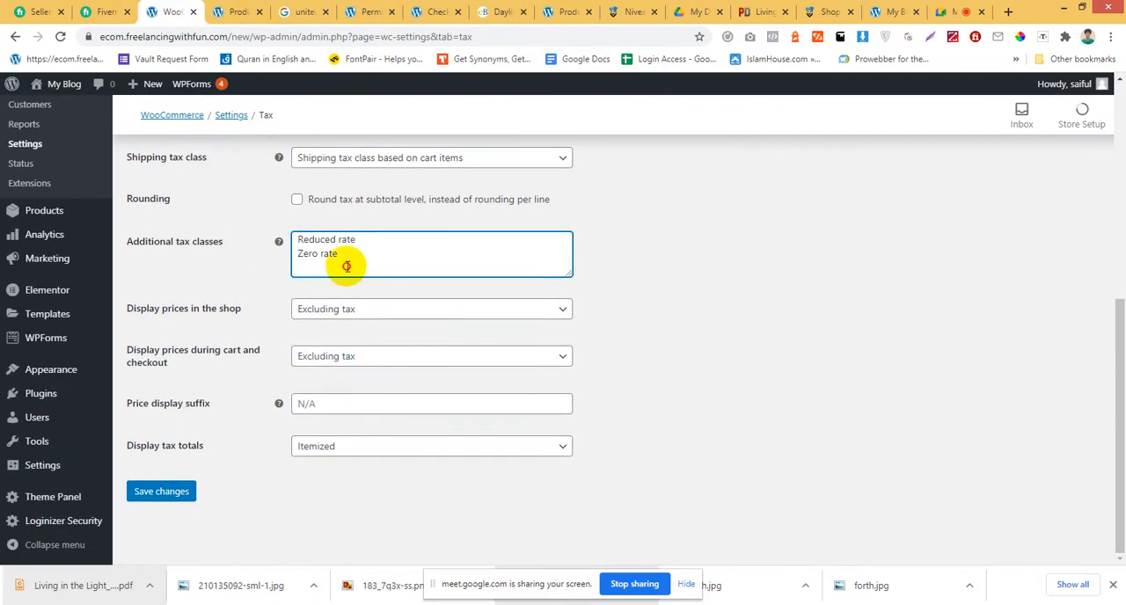
{"action": "left_click_drag", "start_coordinate": [348, 254], "coordinate": [294, 253]}
{"action": "left_click", "coordinate": [242, 279]}
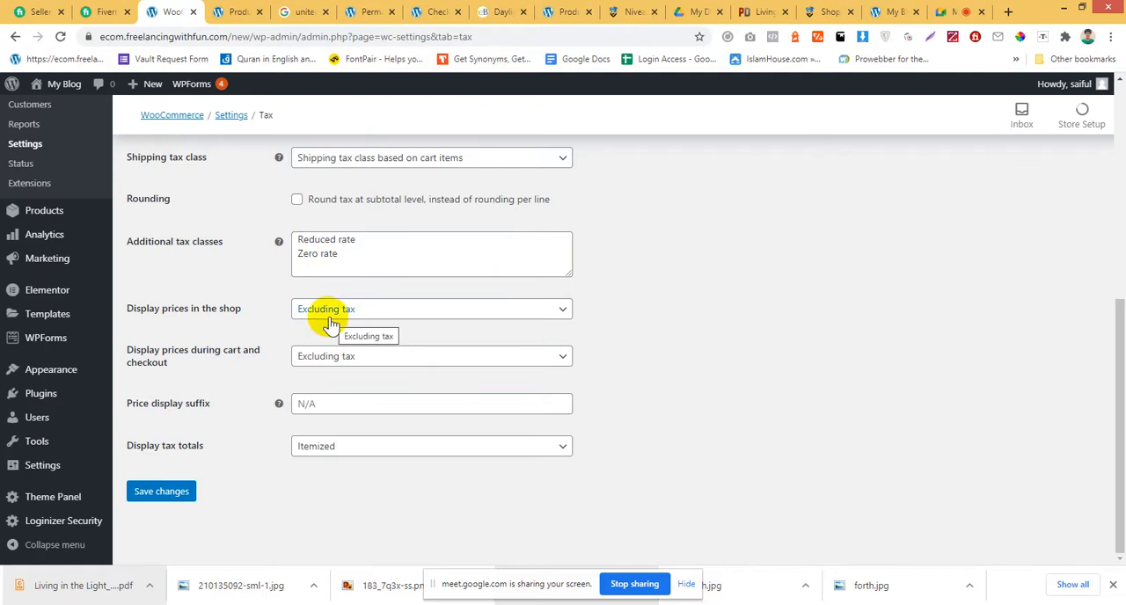
{"action": "left_click", "coordinate": [552, 316]}
{"action": "left_click", "coordinate": [643, 306]}
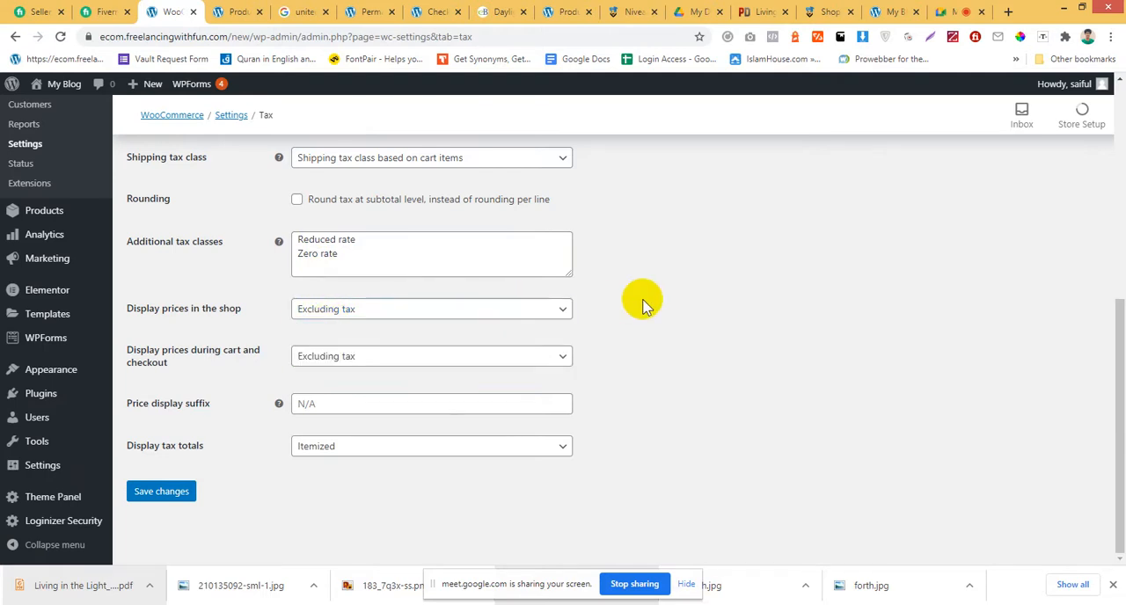
{"action": "scroll", "coordinate": [643, 306], "scroll_direction": "up", "scroll_amount": 5}
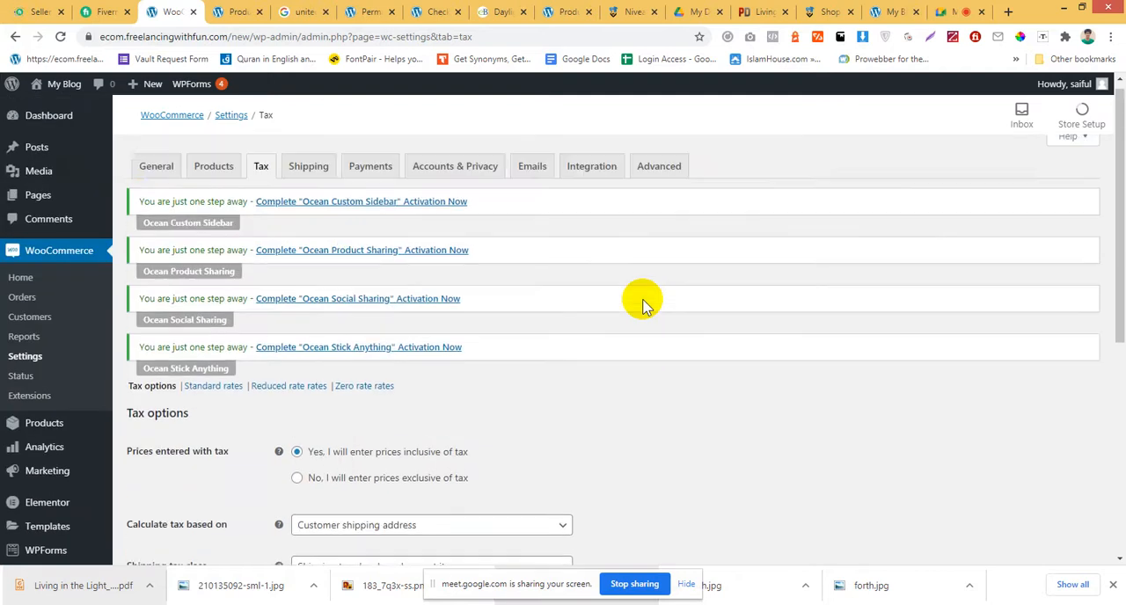
Leave the Tax settings without saving and open the shipping zones in the WooCommerce Shipping settings.
{"action": "left_click", "coordinate": [293, 186]}
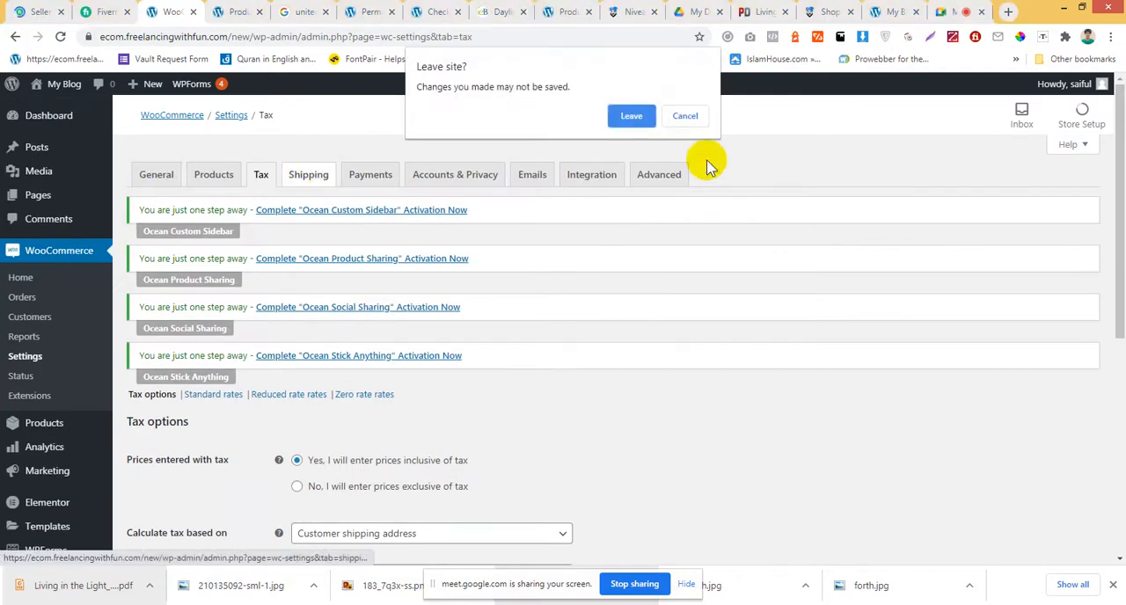
{"action": "left_click", "coordinate": [641, 116]}
{"action": "scroll", "coordinate": [542, 317], "scroll_direction": "down", "scroll_amount": 5}
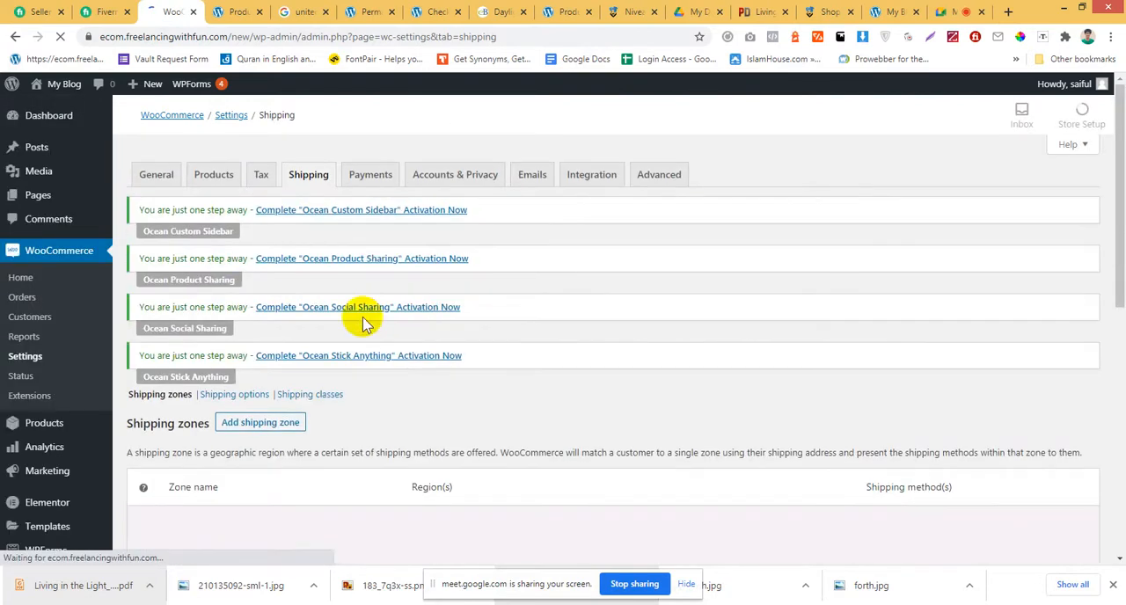
{"action": "scroll", "coordinate": [541, 347], "scroll_direction": "down", "scroll_amount": 2}
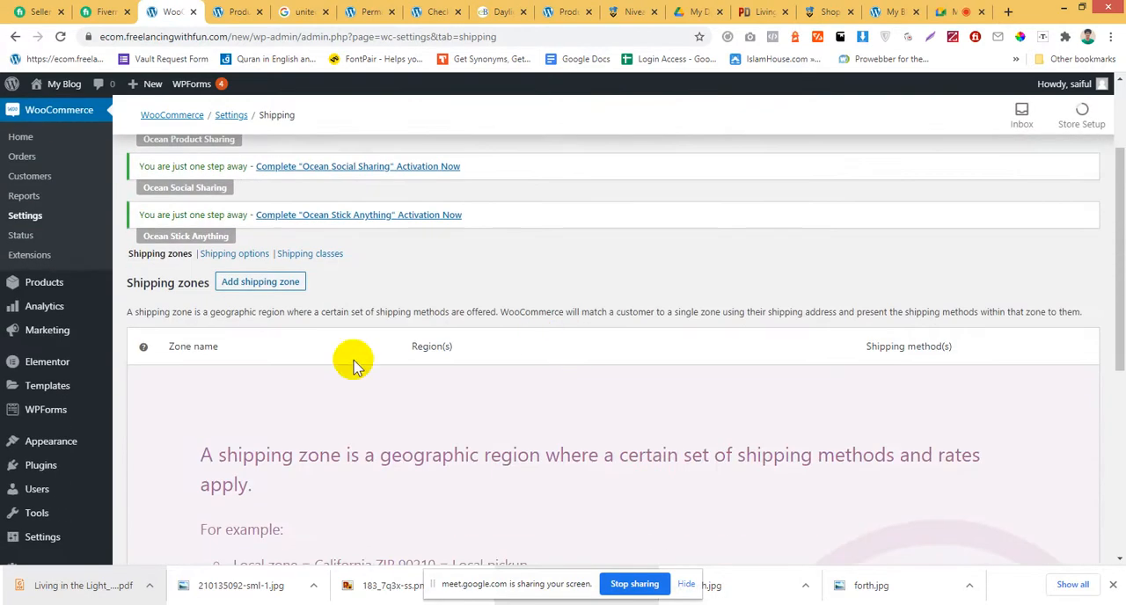
Recheck the Tax settings page and return to the Shipping settings.
{"action": "left_click", "coordinate": [290, 298]}
{"action": "scroll", "coordinate": [255, 211], "scroll_direction": "up", "scroll_amount": 2}
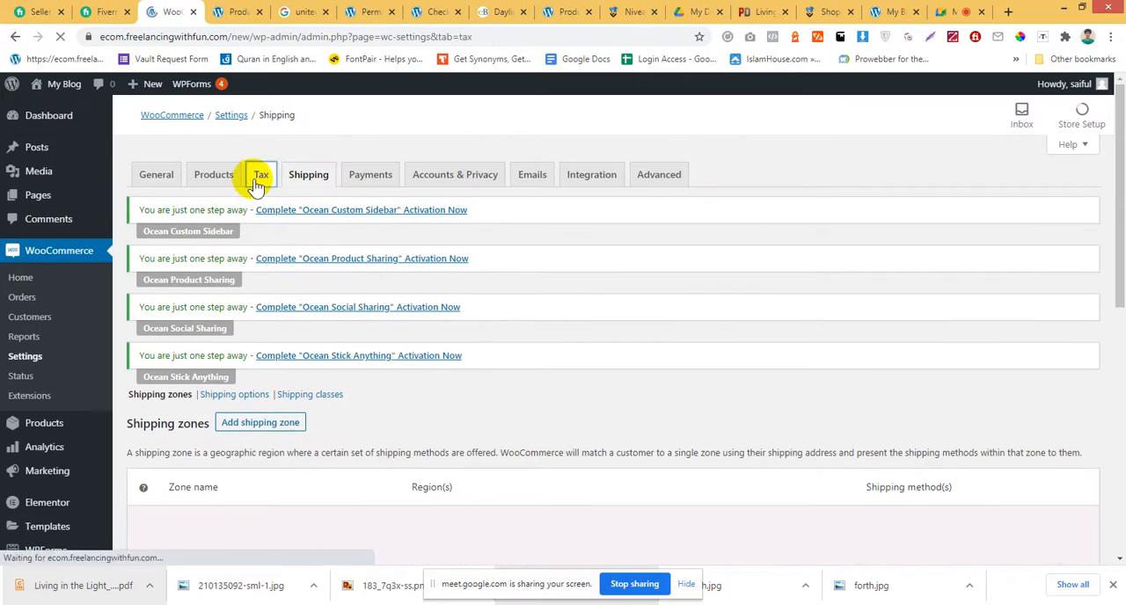
{"action": "scroll", "coordinate": [369, 401], "scroll_direction": "down", "scroll_amount": 3}
{"action": "scroll", "coordinate": [361, 370], "scroll_direction": "up", "scroll_amount": 3}
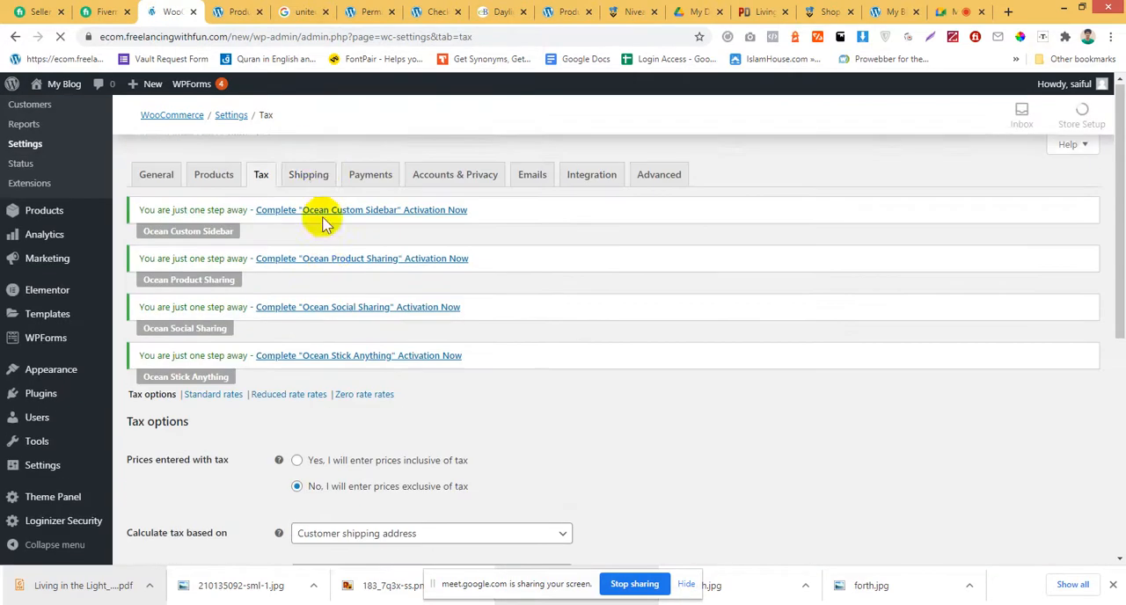
{"action": "left_click", "coordinate": [317, 181]}
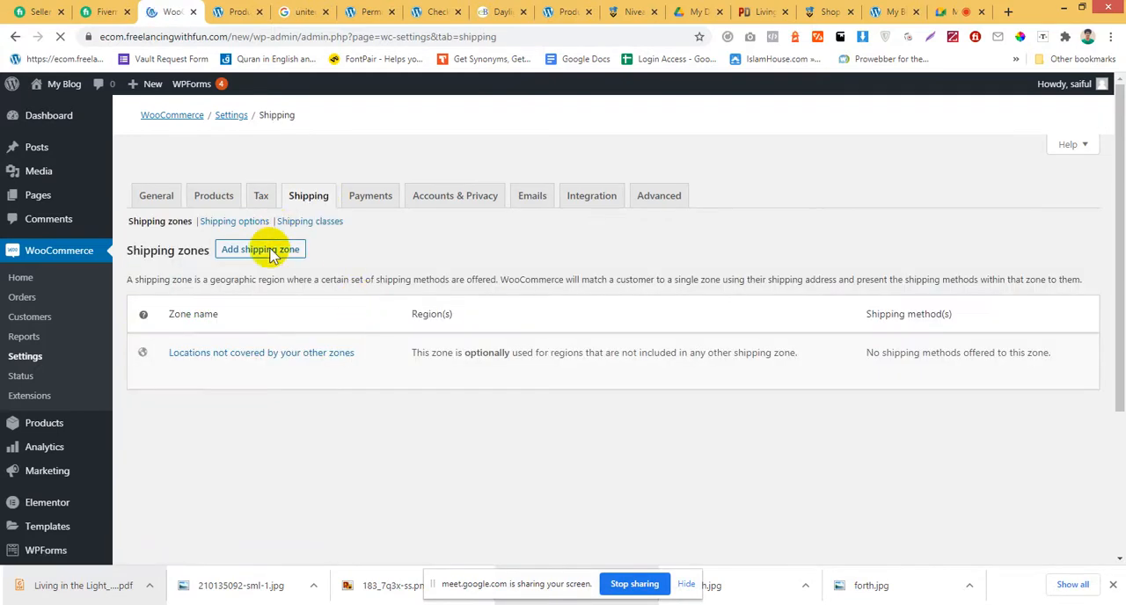
Start a new shipping zone and check the help for its zone name field.
{"action": "scroll", "coordinate": [291, 387], "scroll_direction": "down", "scroll_amount": 2}
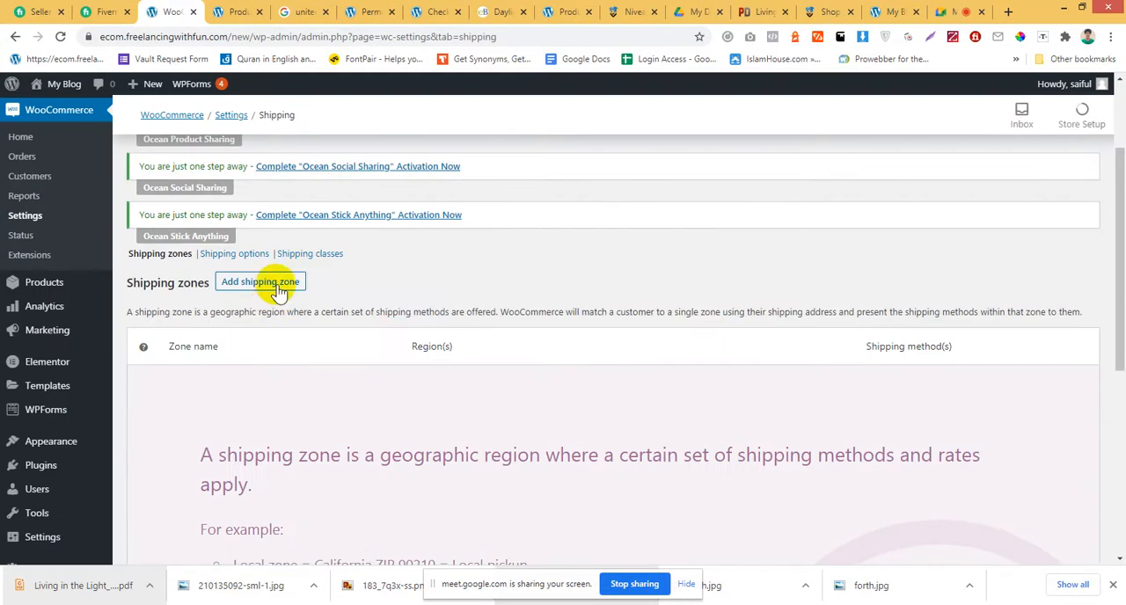
{"action": "left_click", "coordinate": [278, 282]}
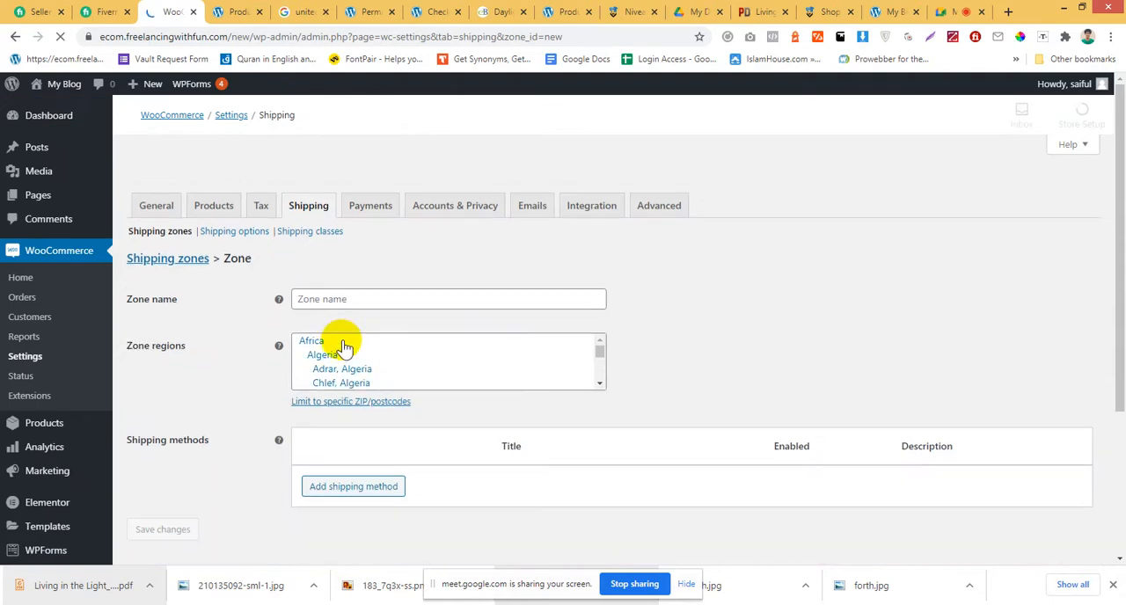
{"action": "scroll", "coordinate": [332, 361], "scroll_direction": "down", "scroll_amount": 3}
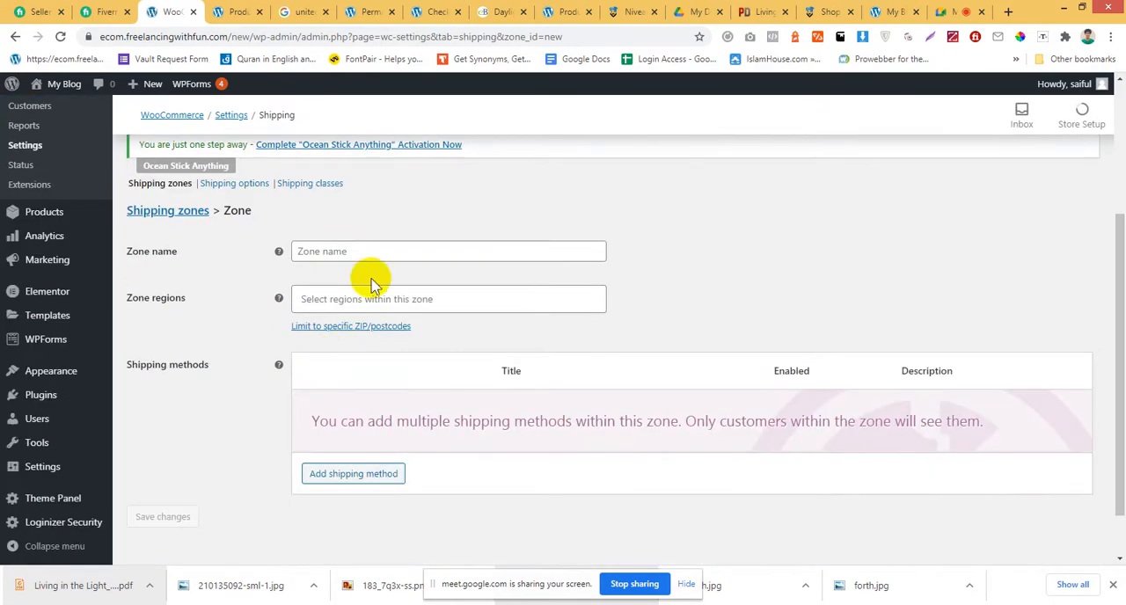
{"action": "left_click", "coordinate": [324, 253]}
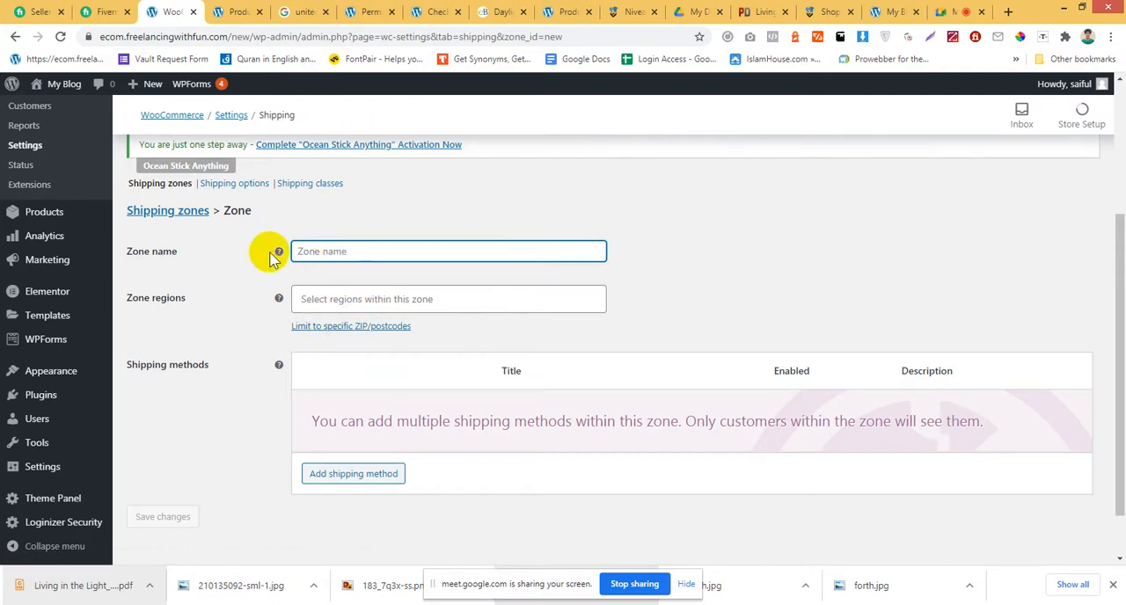
{"action": "mouse_move", "coordinate": [280, 253]}
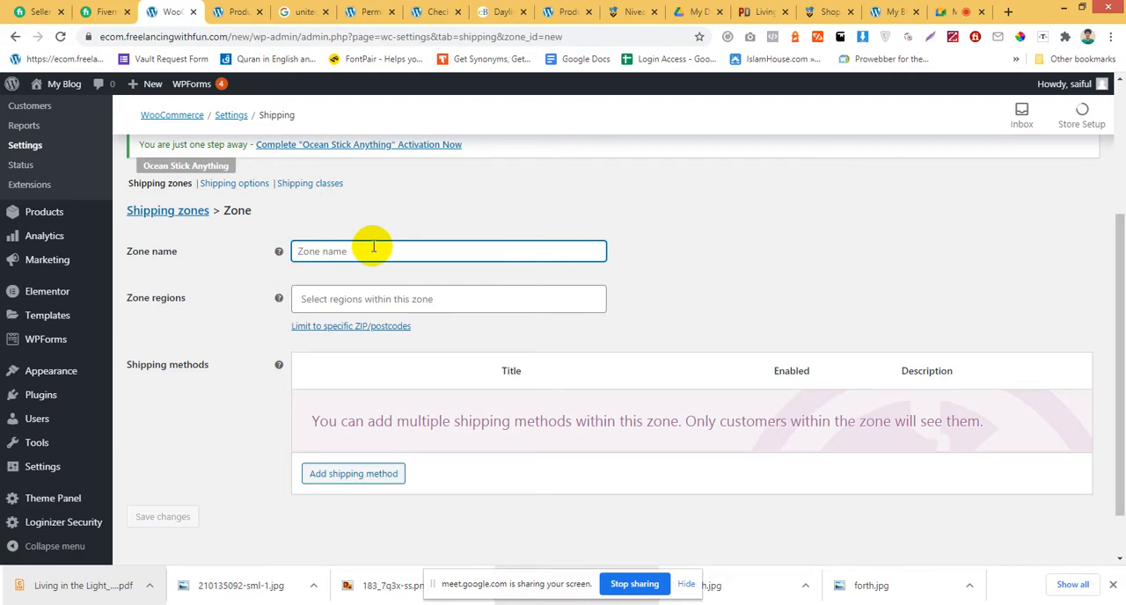
Try to copy the state name California from the Google results into the zone name, and undo the paste.
{"action": "left_click", "coordinate": [232, 11]}
{"action": "left_click", "coordinate": [301, 13]}
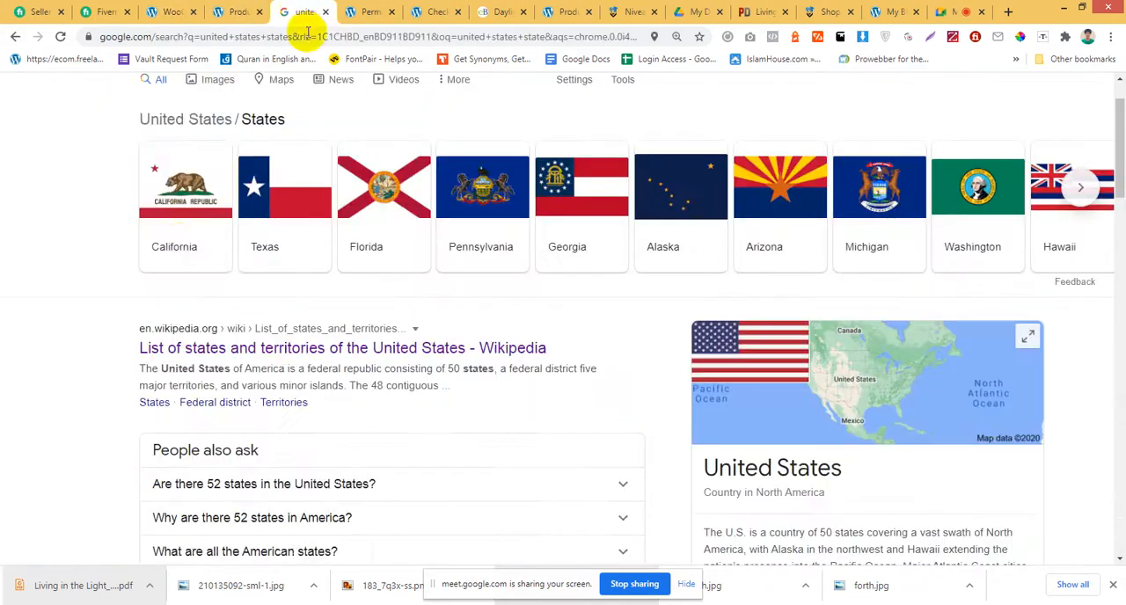
{"action": "right_click", "coordinate": [201, 249]}
{"action": "left_click", "coordinate": [254, 412]}
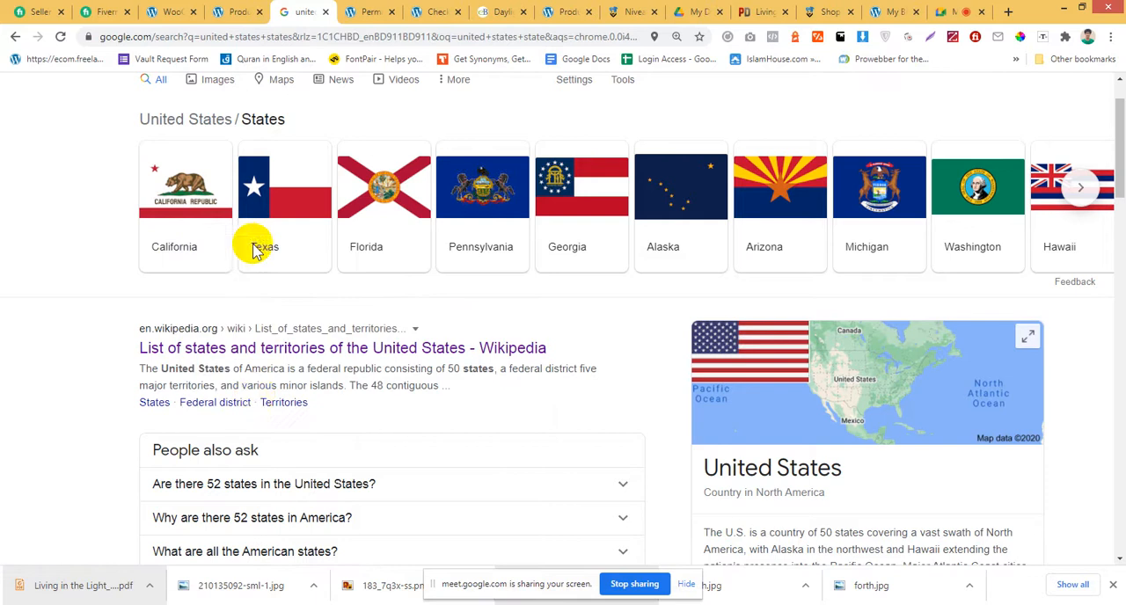
{"action": "left_click", "coordinate": [237, 11]}
{"action": "left_click", "coordinate": [172, 12]}
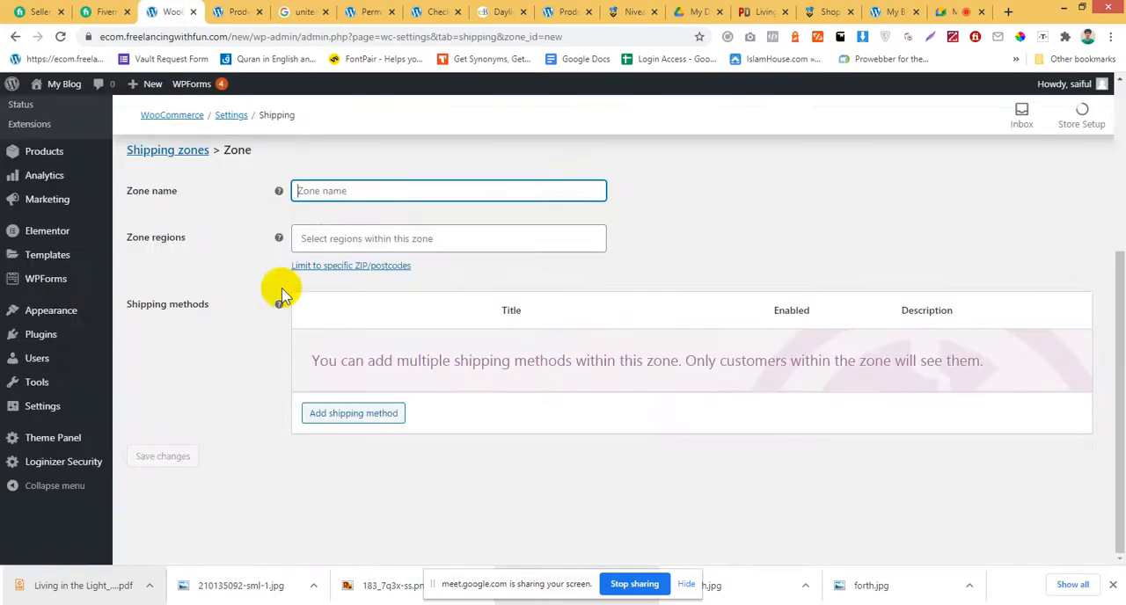
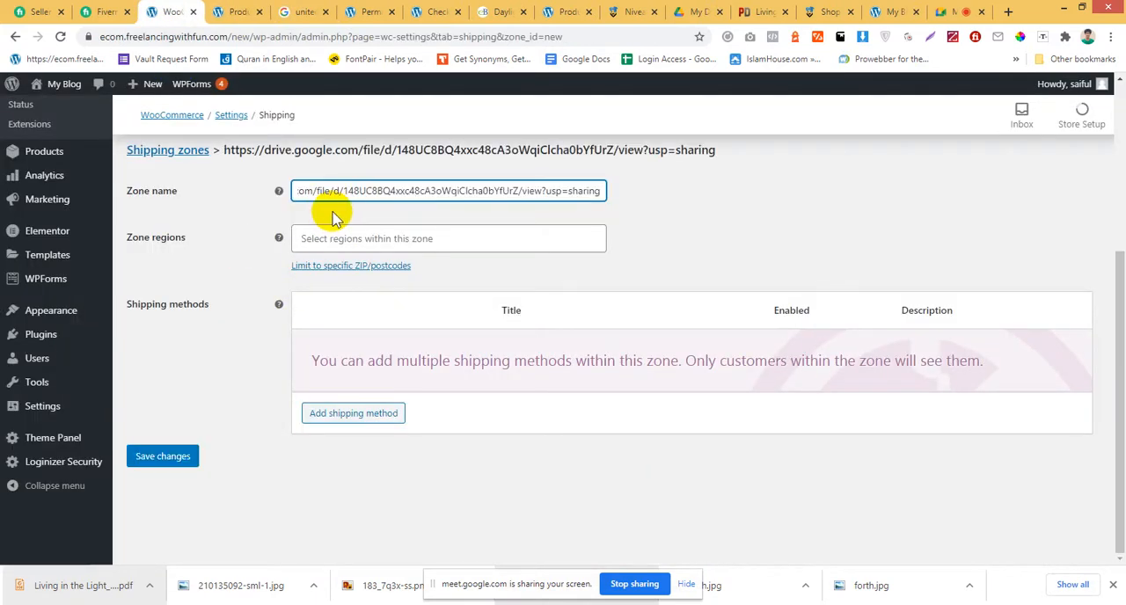
{"action": "key", "text": "ctrl+z"}
Copy the state name Texas from the Google results and use it as the zone name of the new shipping zone.
{"action": "left_click", "coordinate": [249, 9]}
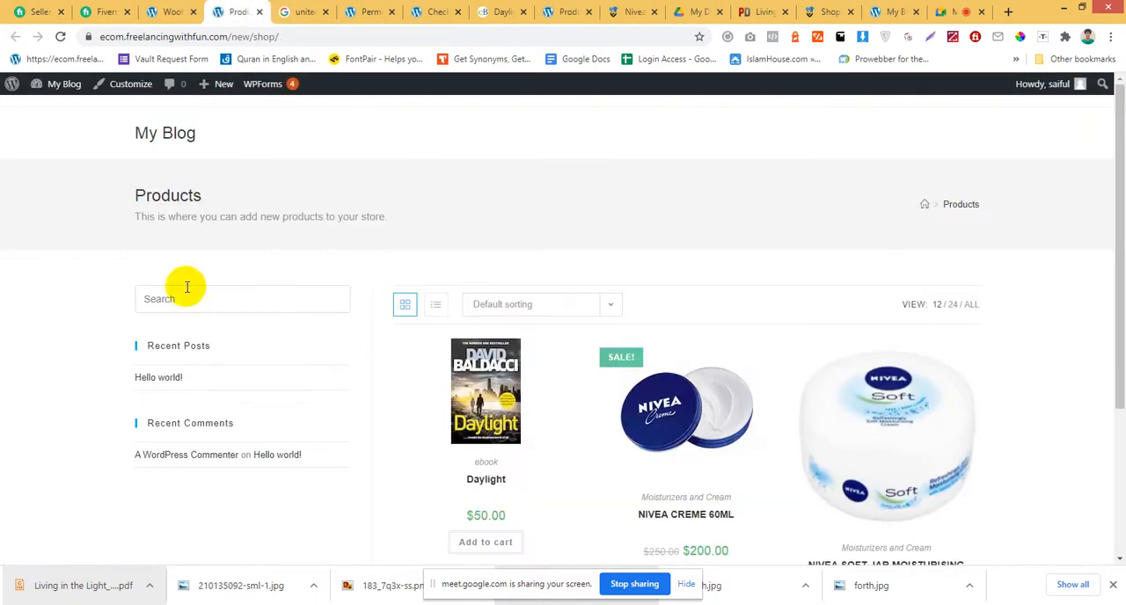
{"action": "left_click", "coordinate": [302, 11]}
{"action": "scroll", "coordinate": [708, 475], "scroll_direction": "down", "scroll_amount": 2}
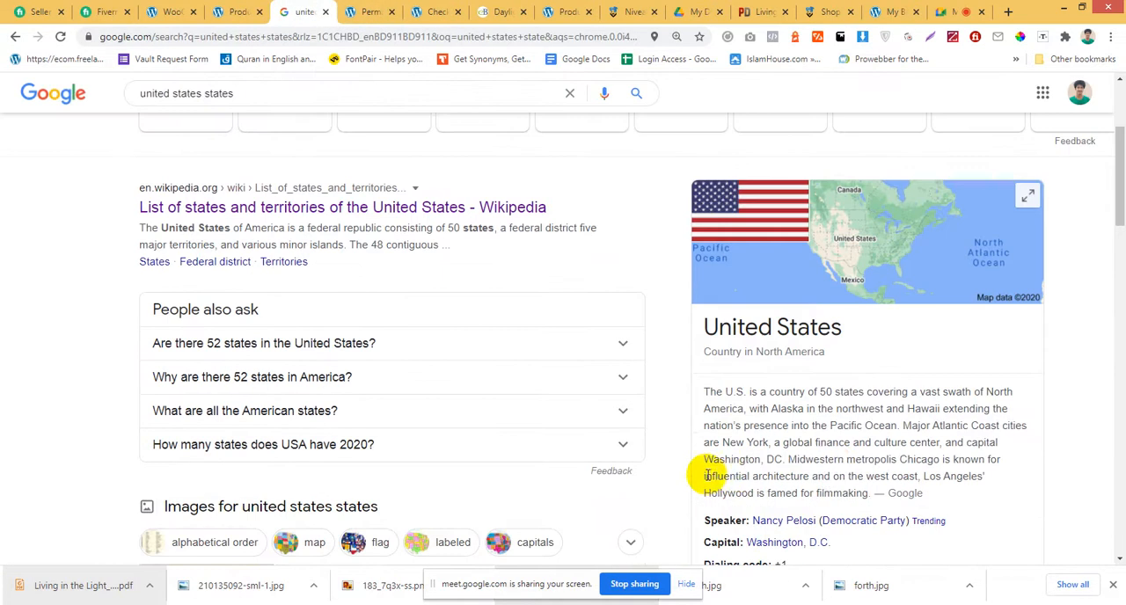
{"action": "scroll", "coordinate": [799, 494], "scroll_direction": "down", "scroll_amount": 1}
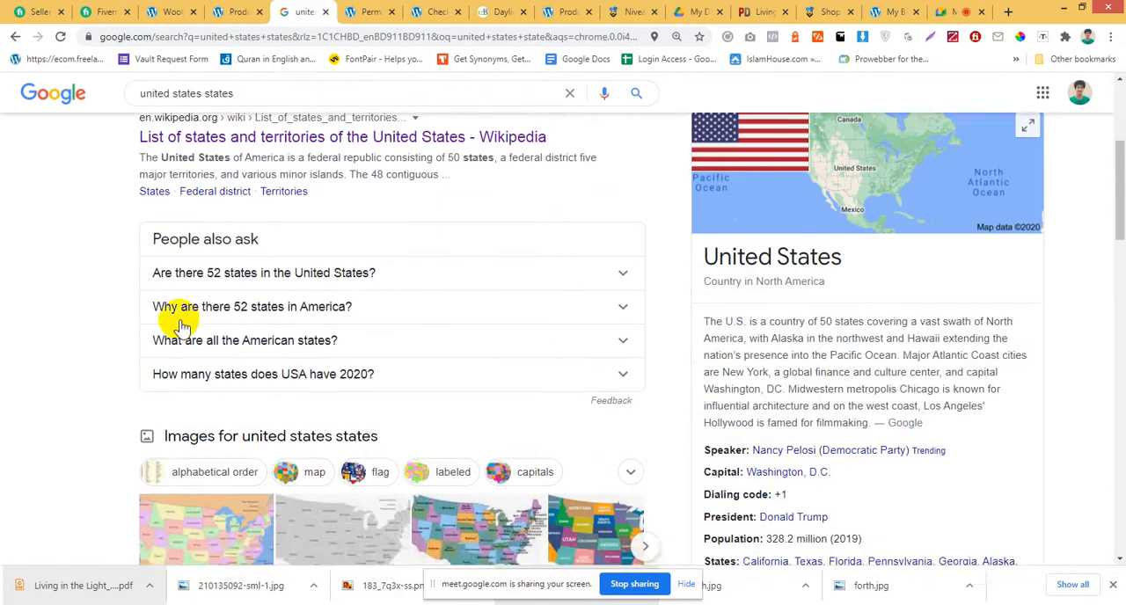
{"action": "scroll", "coordinate": [180, 325], "scroll_direction": "up", "scroll_amount": 3}
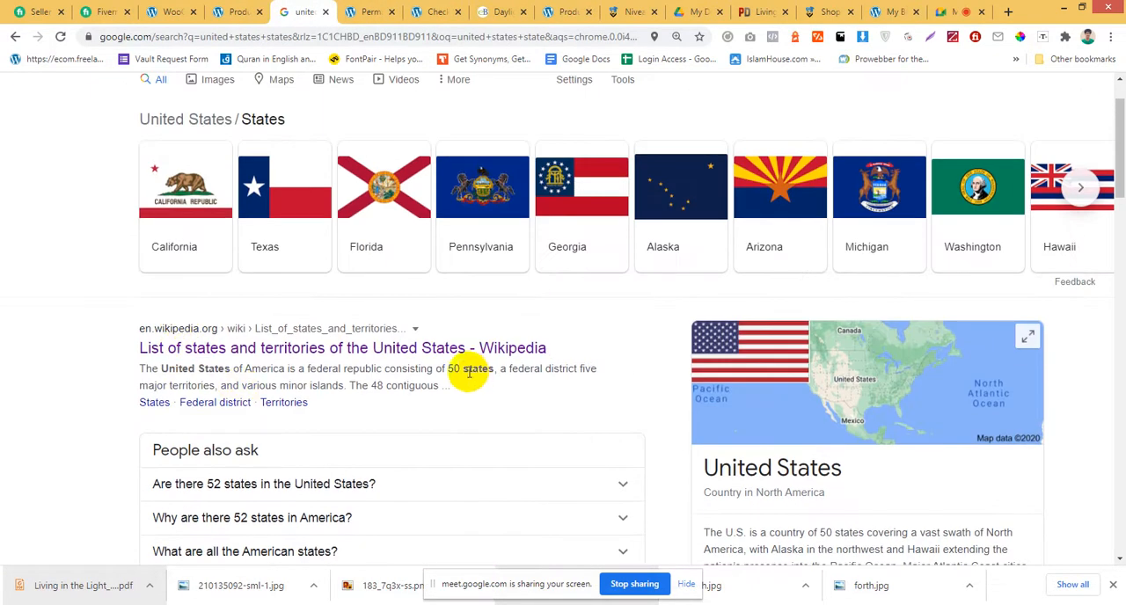
{"action": "scroll", "coordinate": [299, 324], "scroll_direction": "up", "scroll_amount": 1}
{"action": "left_click_drag", "start_coordinate": [288, 316], "coordinate": [204, 314]}
{"action": "left_click", "coordinate": [203, 314]}
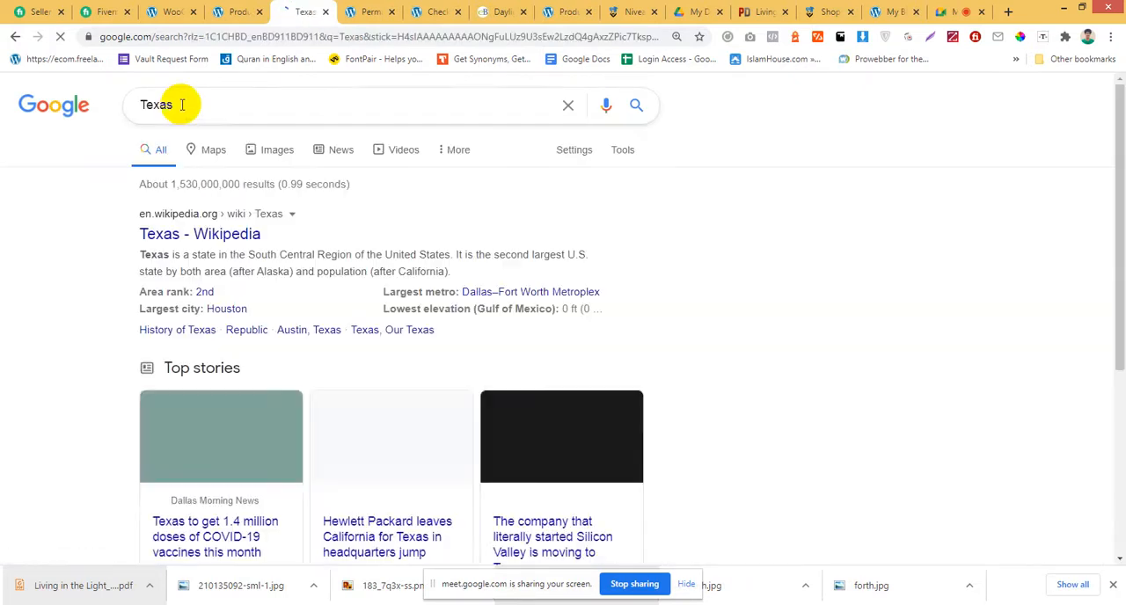
{"action": "left_click_drag", "start_coordinate": [175, 104], "coordinate": [111, 103]}
{"action": "left_click", "coordinate": [250, 7]}
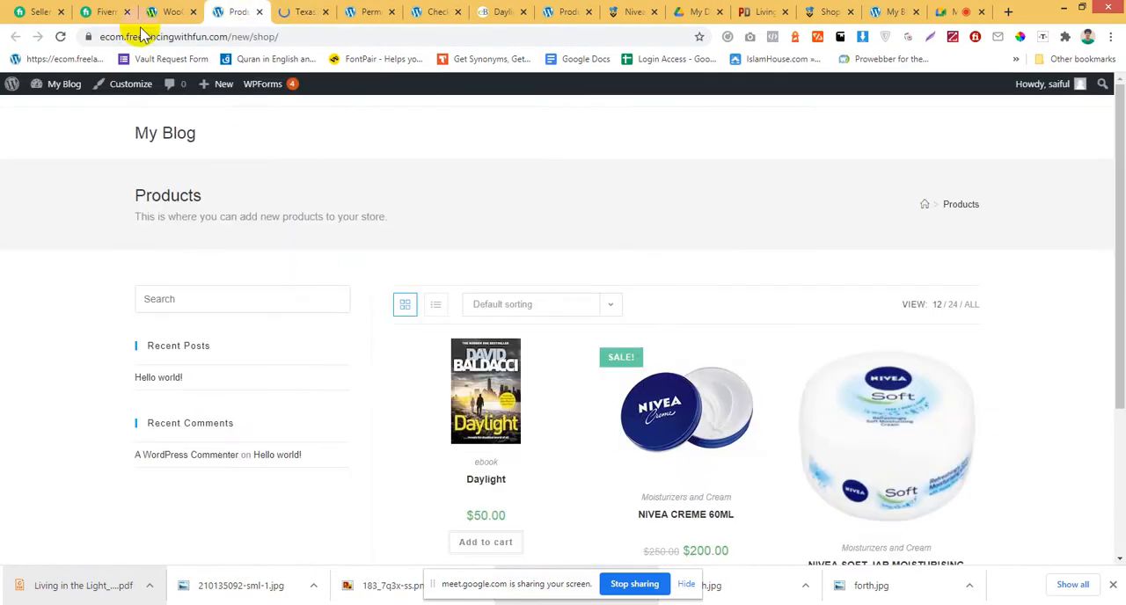
{"action": "left_click", "coordinate": [161, 8]}
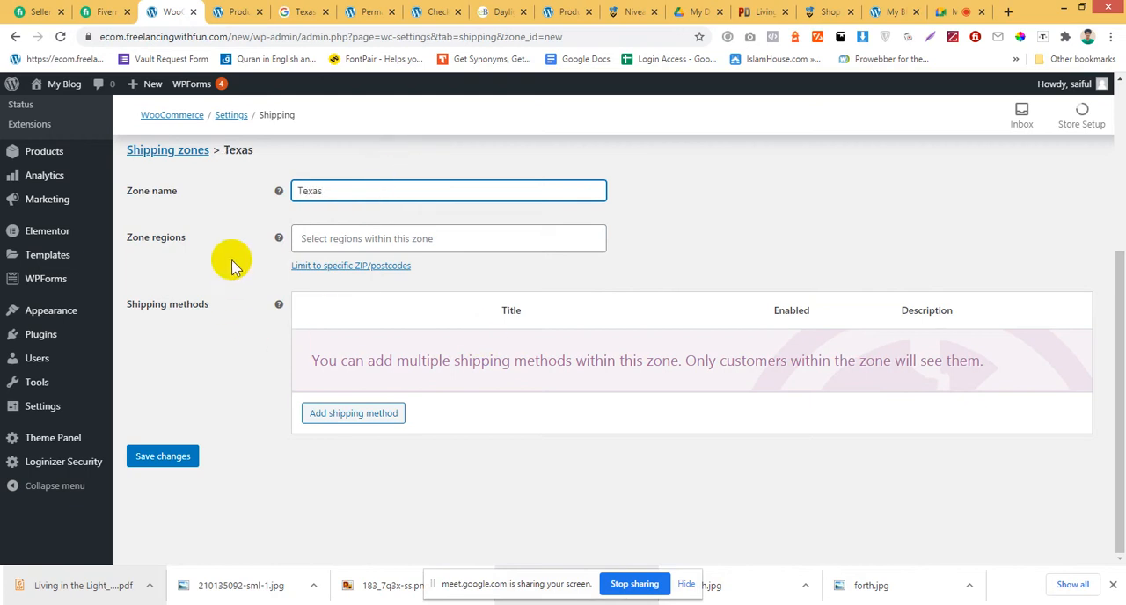
Check the help for the zone regions field and reveal the ZIP/postcode limit box for the Texas zone.
{"action": "mouse_move", "coordinate": [279, 238]}
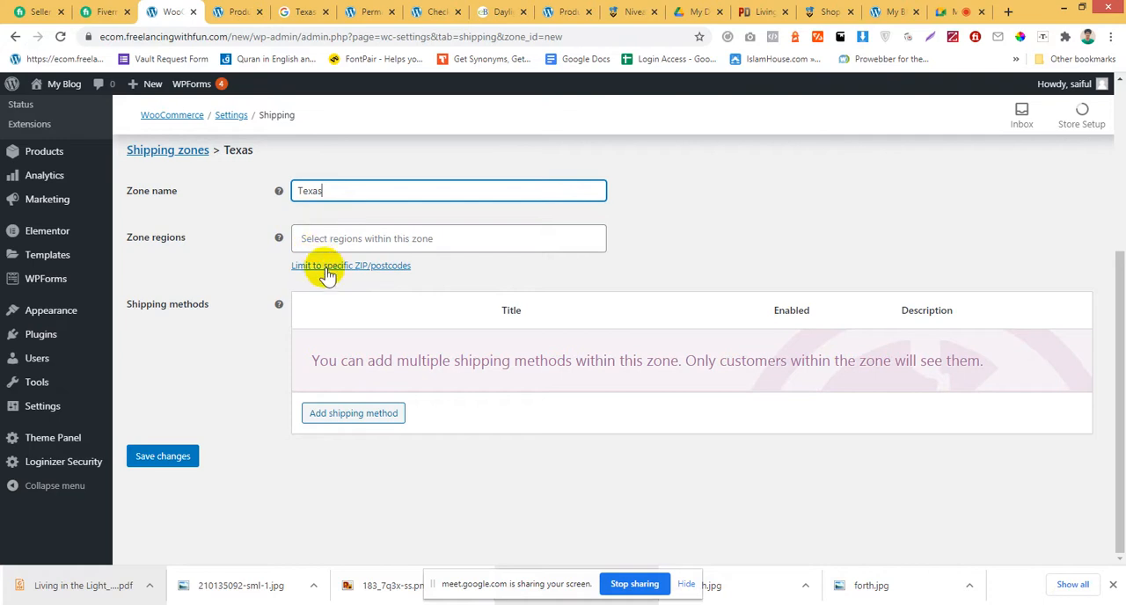
{"action": "left_click", "coordinate": [328, 274]}
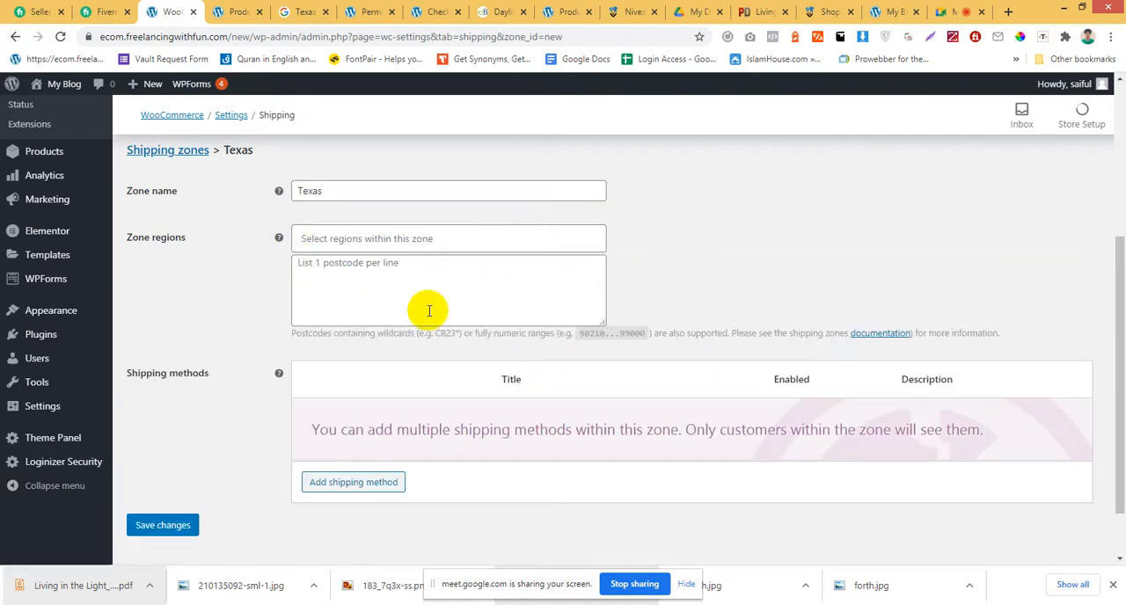
Add a Flat rate shipping method to the Texas zone.
{"action": "scroll", "coordinate": [383, 275], "scroll_direction": "down", "scroll_amount": 1}
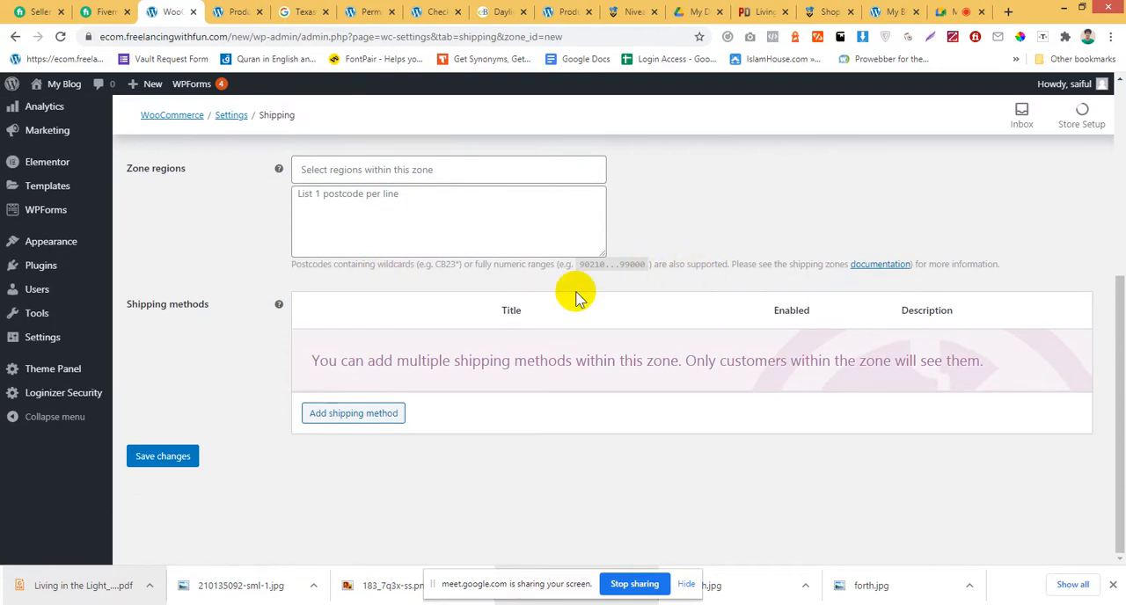
{"action": "left_click", "coordinate": [334, 419]}
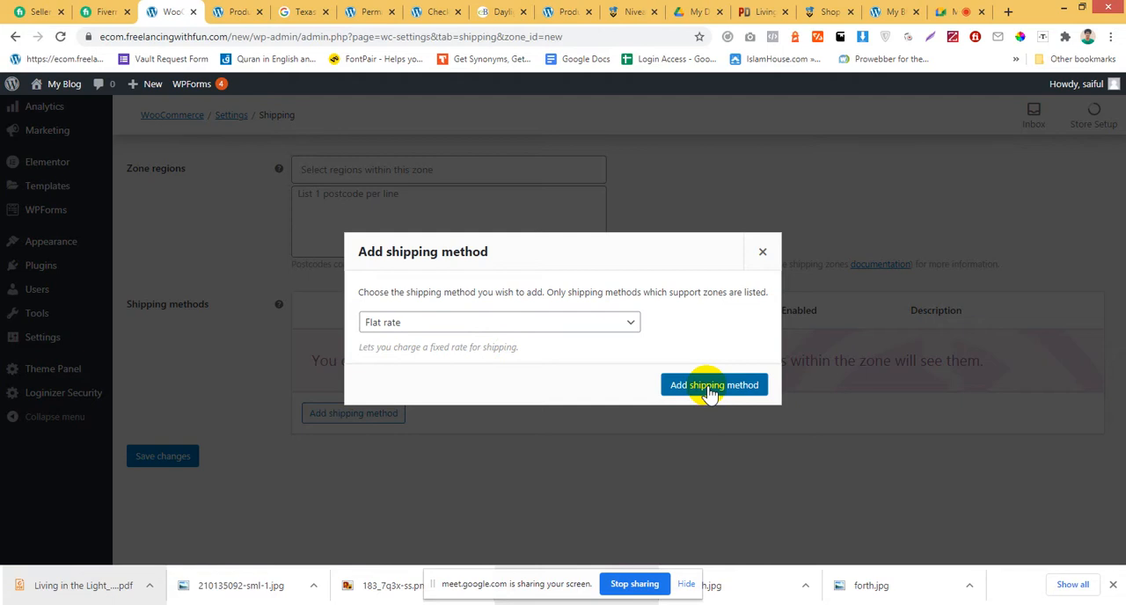
{"action": "left_click", "coordinate": [581, 327]}
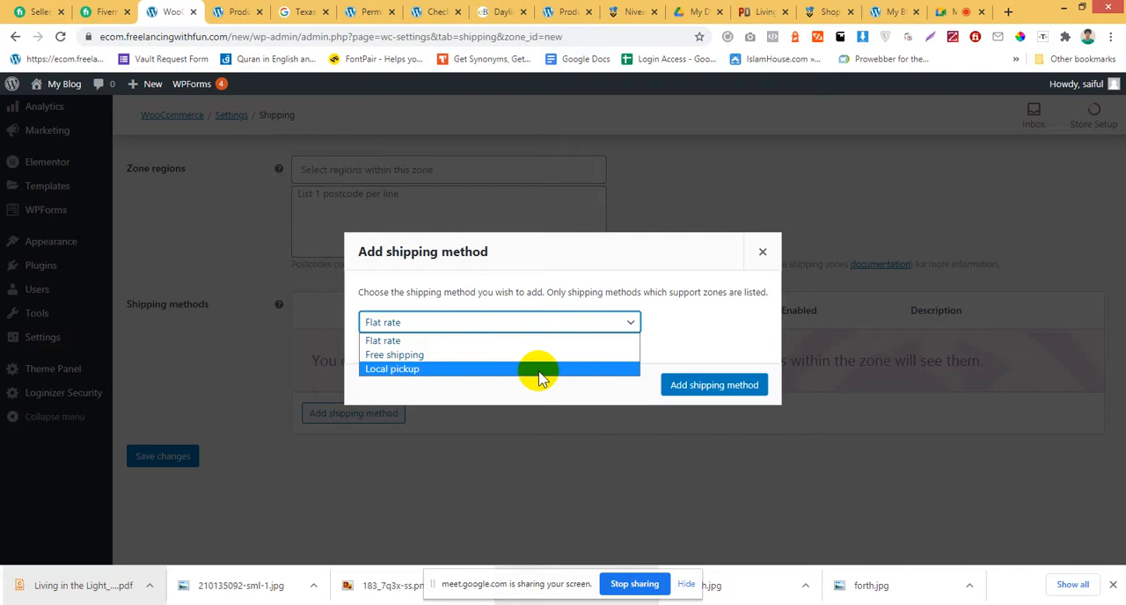
{"action": "left_click", "coordinate": [528, 342]}
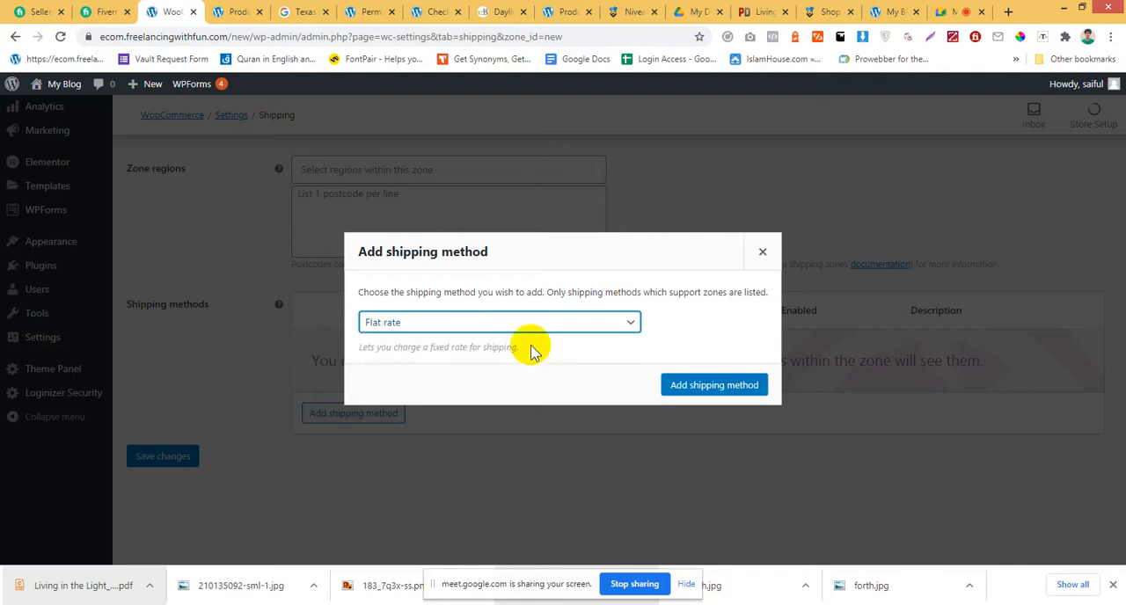
{"action": "left_click", "coordinate": [695, 383]}
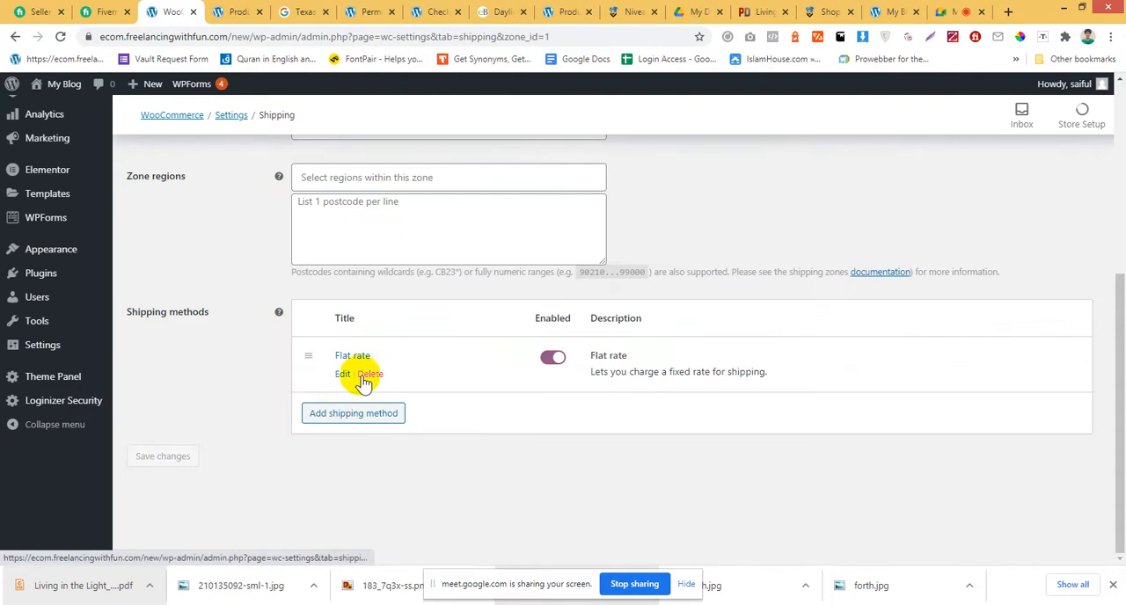
Set the cost of the Flat rate shipping method to 2 and save its settings.
{"action": "left_click", "coordinate": [345, 375]}
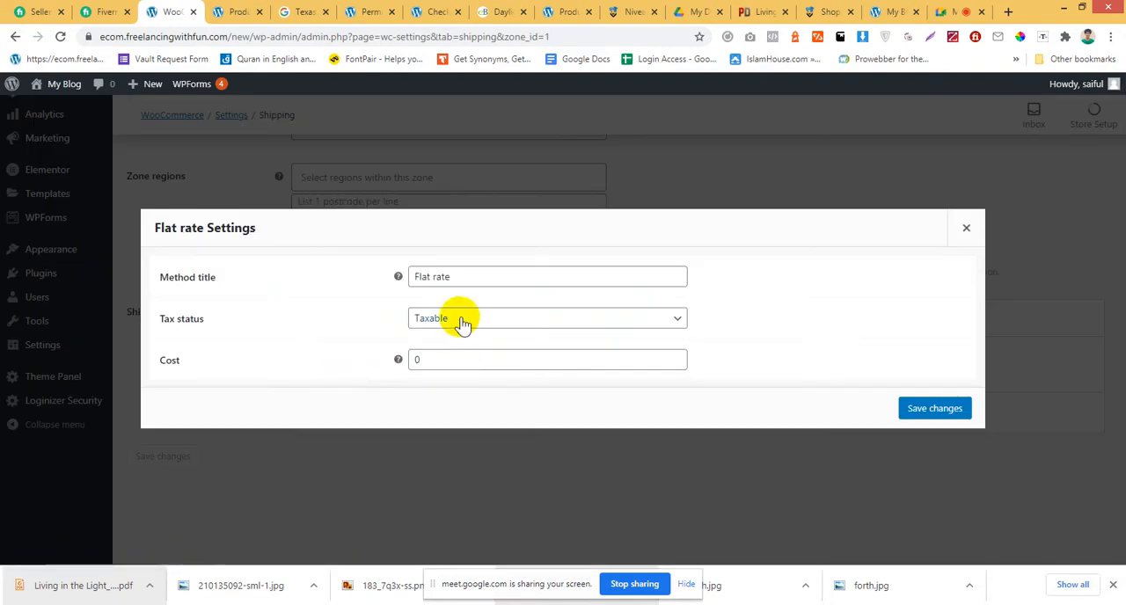
{"action": "left_click", "coordinate": [441, 357]}
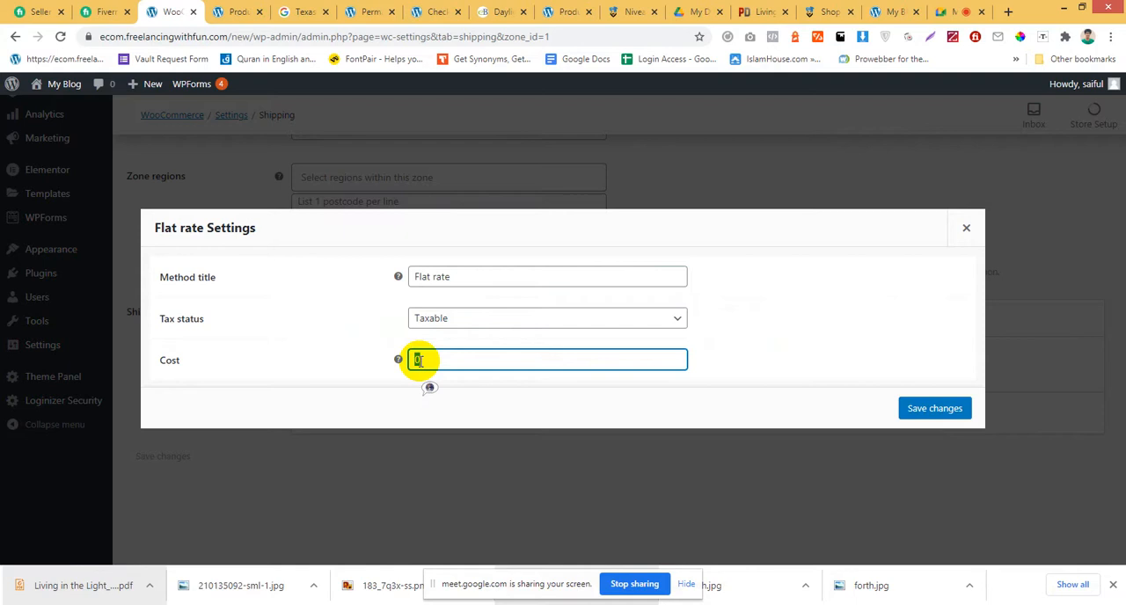
{"action": "left_click", "coordinate": [795, 361]}
{"action": "left_click", "coordinate": [940, 409]}
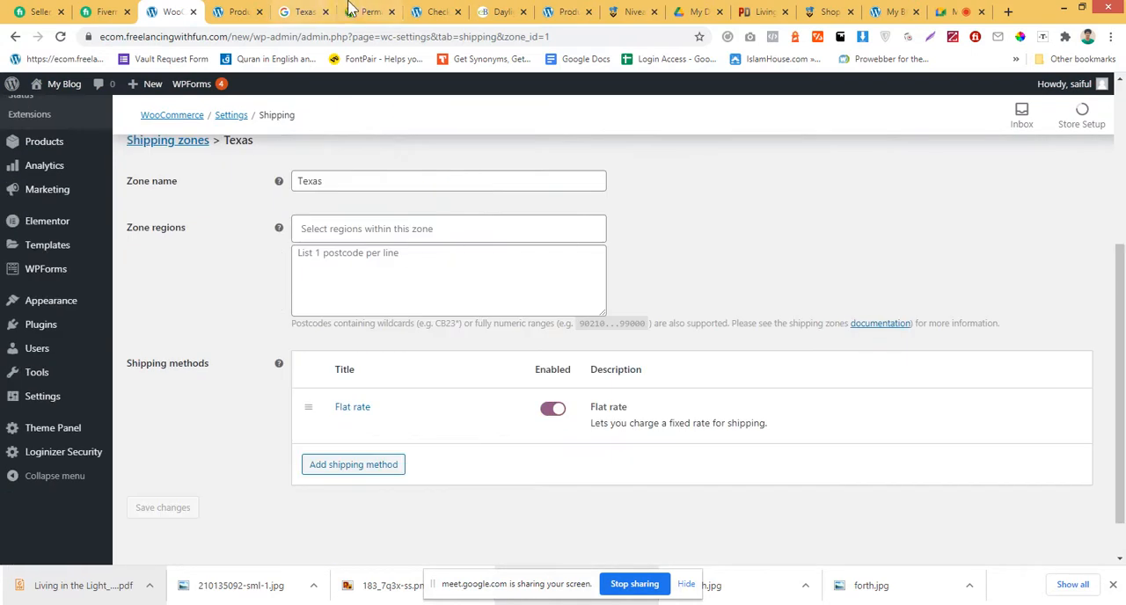
Glance at the open checkout and shop pages, return to the Texas zone settings and open the store in a separate tab.
{"action": "left_click", "coordinate": [433, 11]}
{"action": "scroll", "coordinate": [138, 233], "scroll_direction": "up", "scroll_amount": 1}
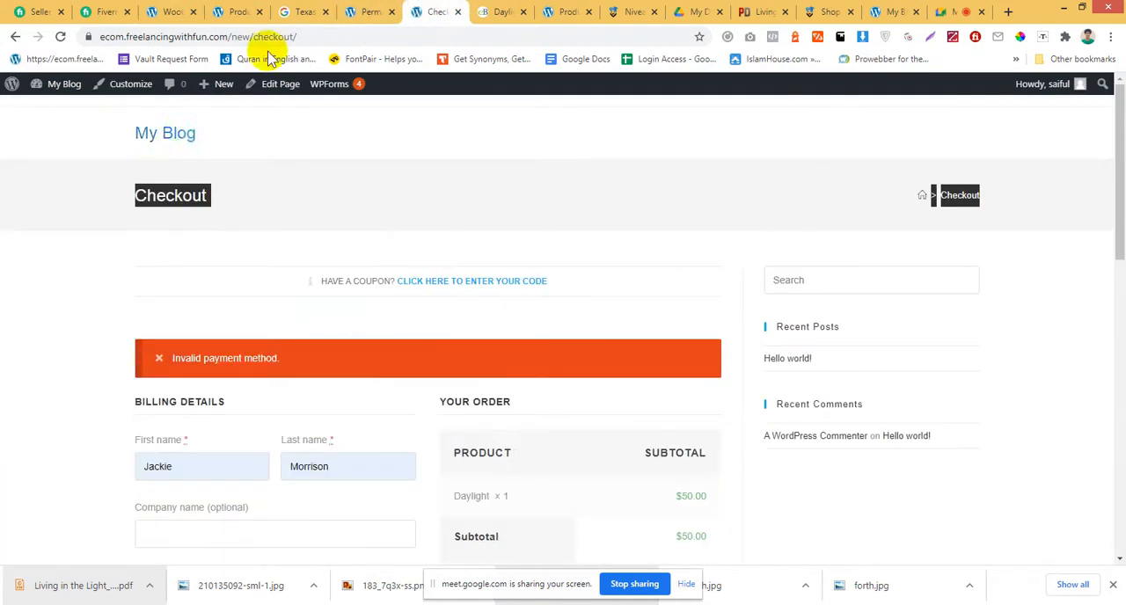
{"action": "left_click", "coordinate": [368, 9]}
{"action": "left_click", "coordinate": [420, 11]}
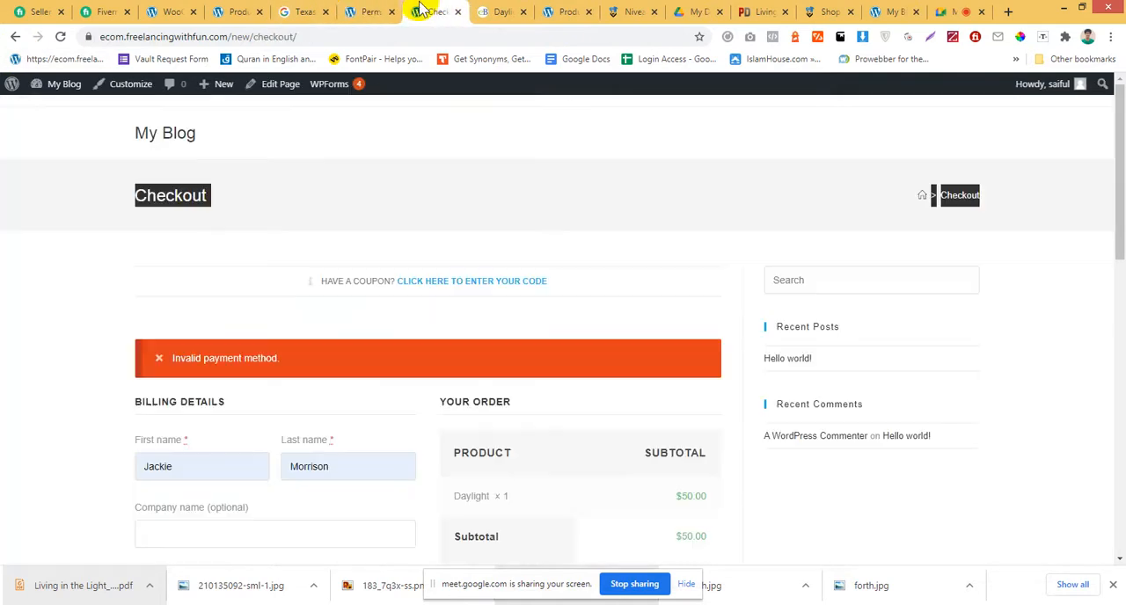
{"action": "left_click", "coordinate": [250, 10]}
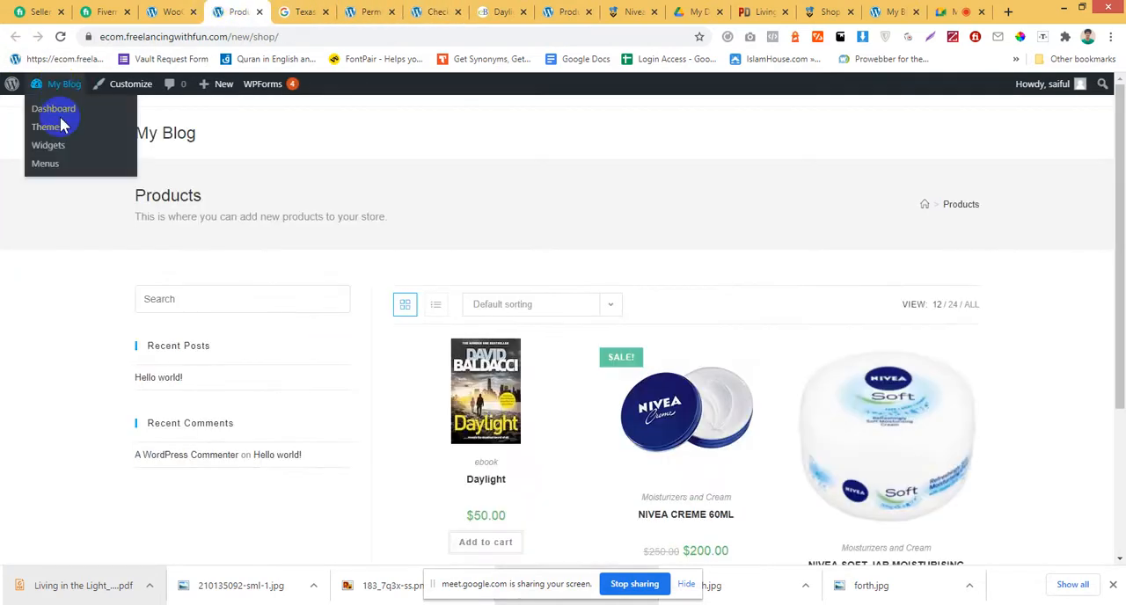
{"action": "left_click", "coordinate": [171, 12]}
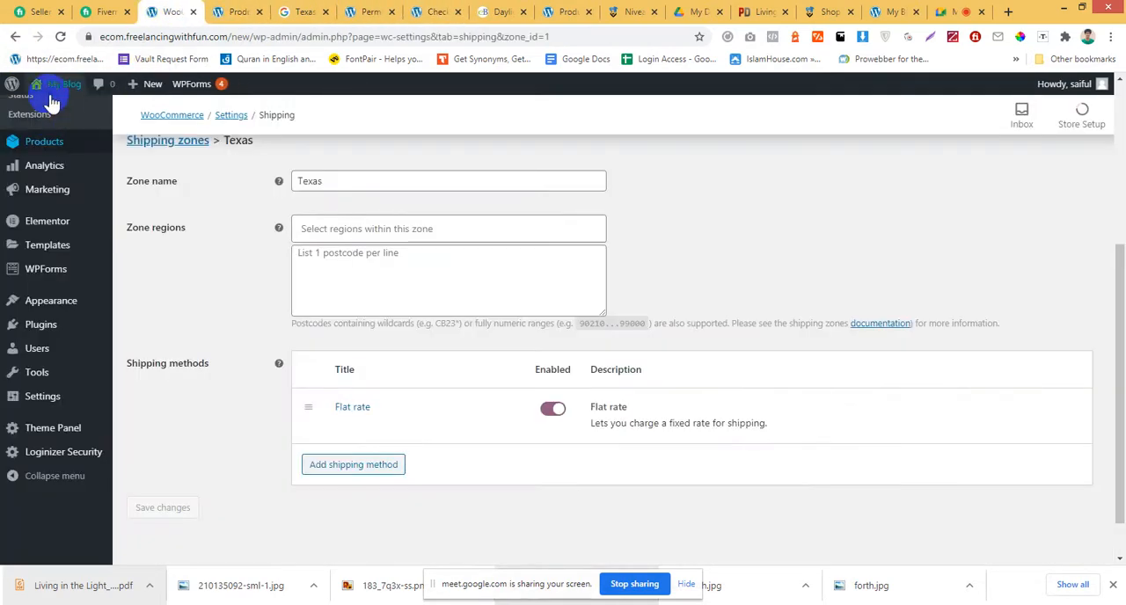
{"action": "left_click", "coordinate": [47, 127]}
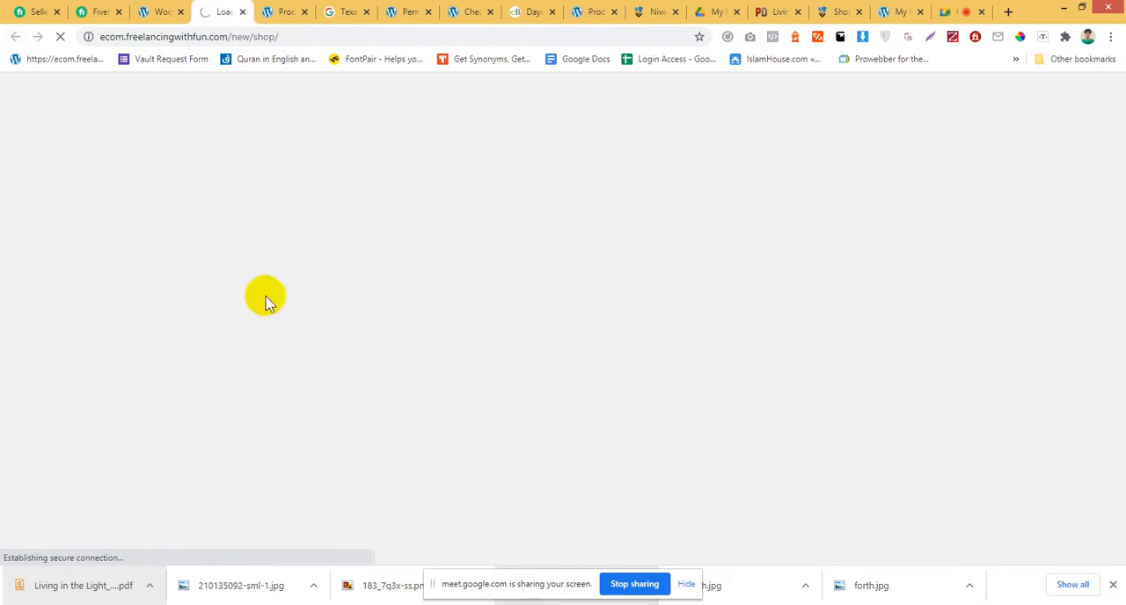
Open the Daylight ebook from the shop page and add one copy to the cart.
{"action": "left_click", "coordinate": [298, 9]}
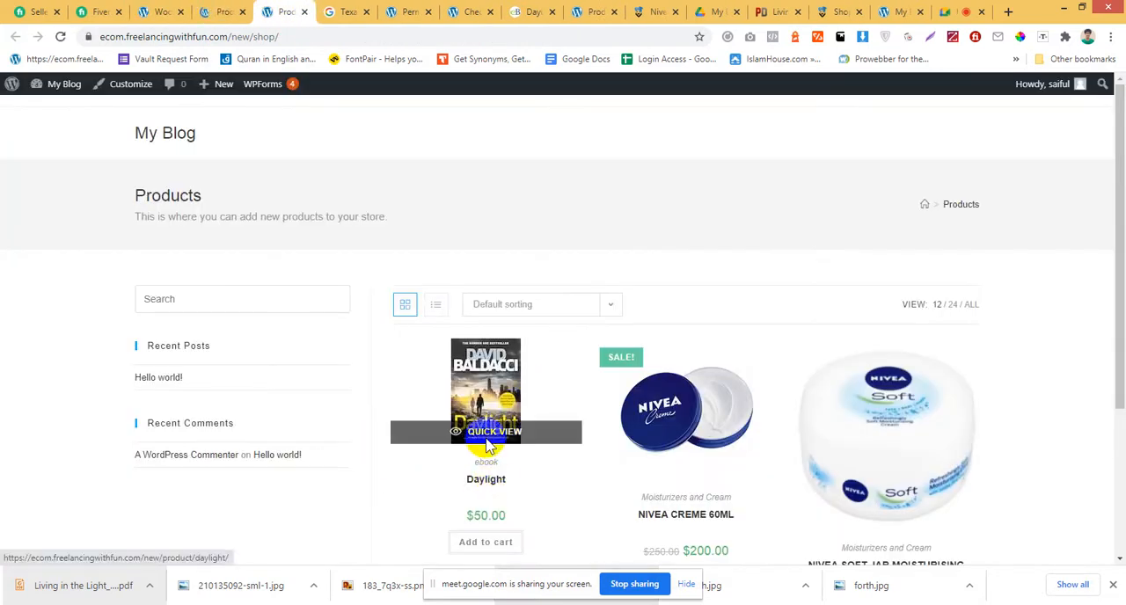
{"action": "left_click", "coordinate": [491, 405]}
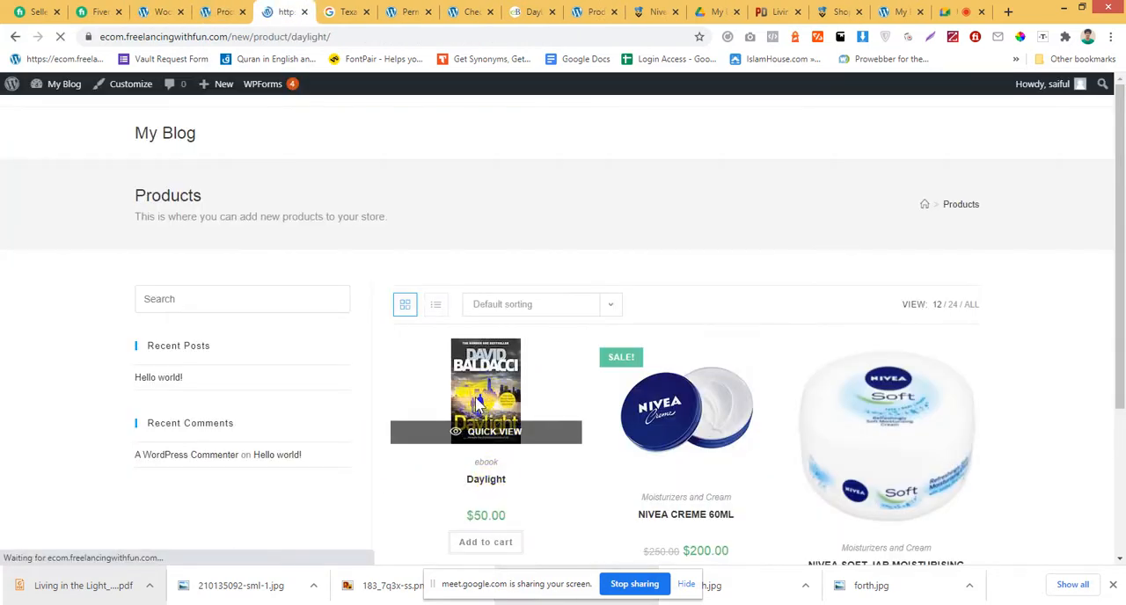
{"action": "scroll", "coordinate": [484, 390], "scroll_direction": "down", "scroll_amount": 2}
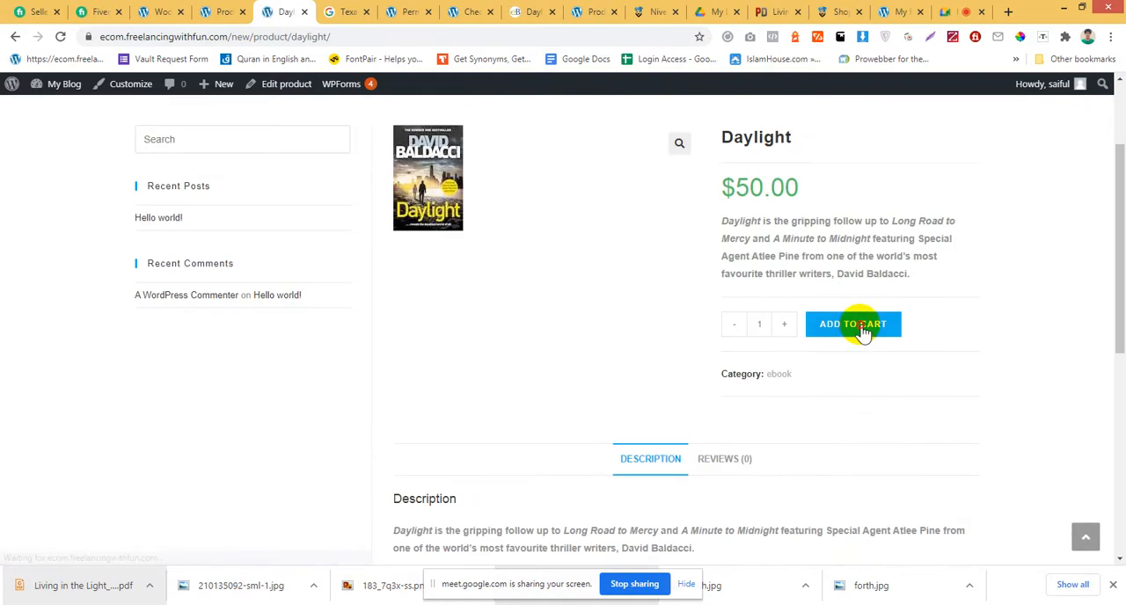
{"action": "left_click", "coordinate": [864, 332]}
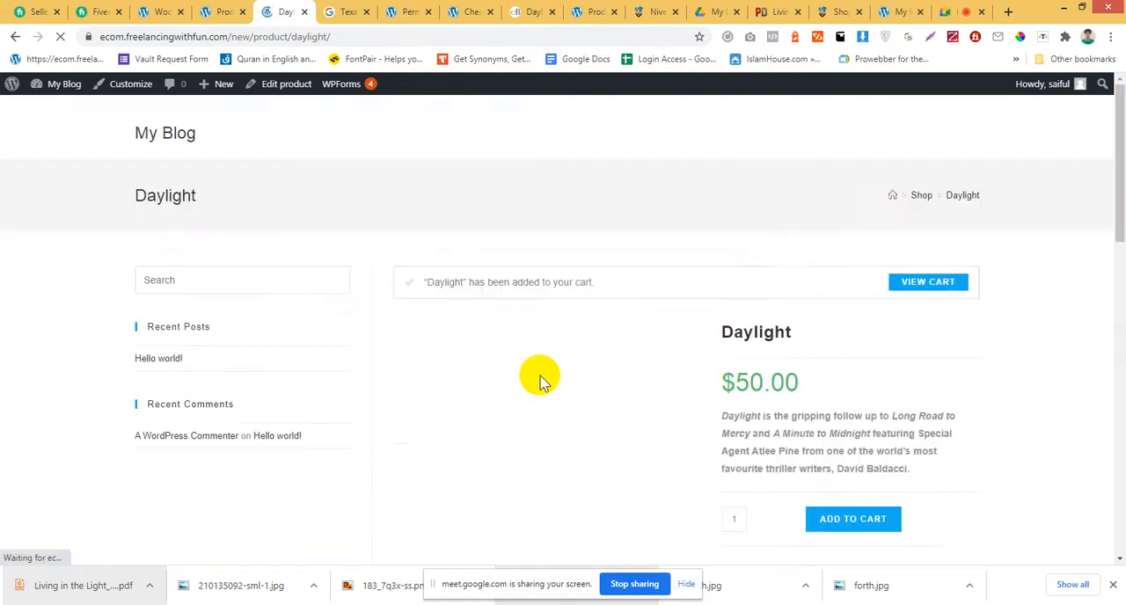
{"action": "scroll", "coordinate": [558, 376], "scroll_direction": "down", "scroll_amount": 5}
{"action": "scroll", "coordinate": [566, 385], "scroll_direction": "up", "scroll_amount": 3}
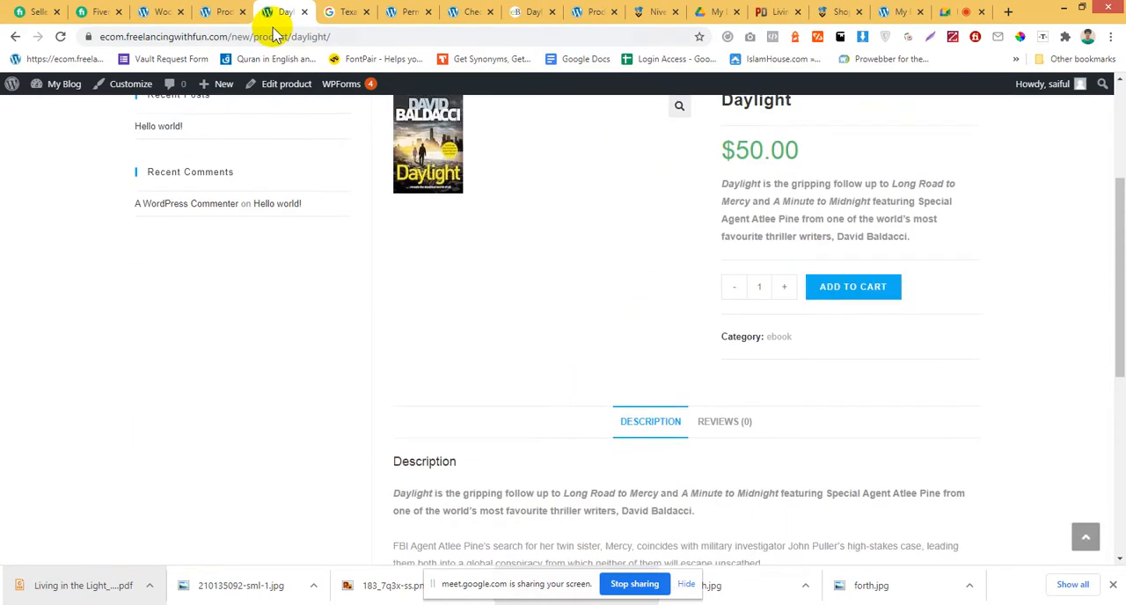
Close the Daylight product page, open NIVEA CREME 60ML from the shop and add one to the cart.
{"action": "left_click", "coordinate": [303, 11]}
{"action": "left_click", "coordinate": [226, 9]}
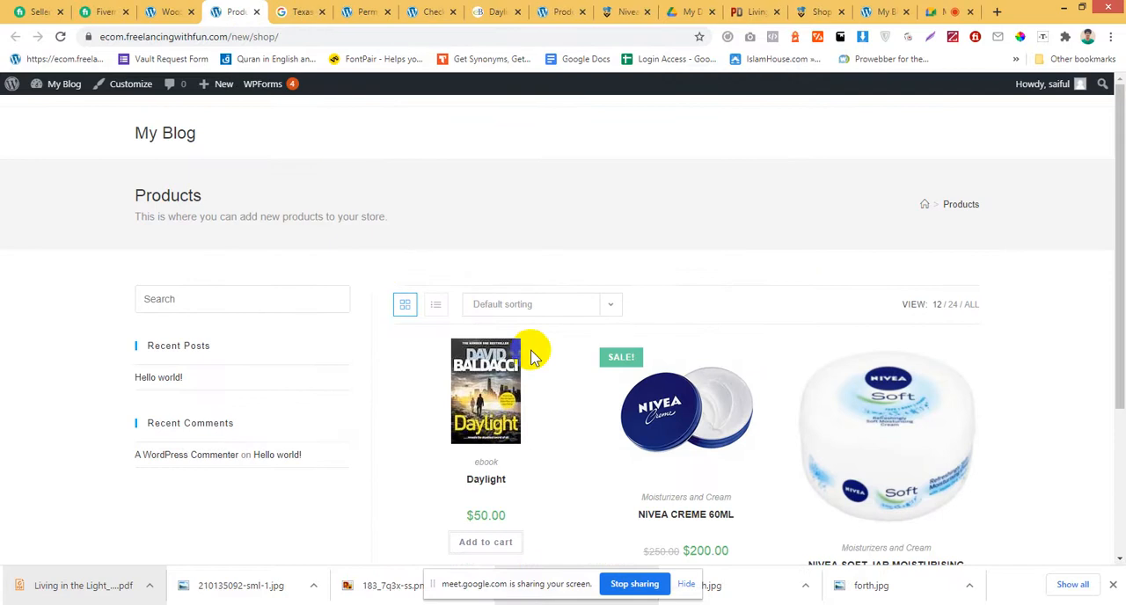
{"action": "scroll", "coordinate": [546, 352], "scroll_direction": "down", "scroll_amount": 3}
{"action": "left_click", "coordinate": [713, 199]}
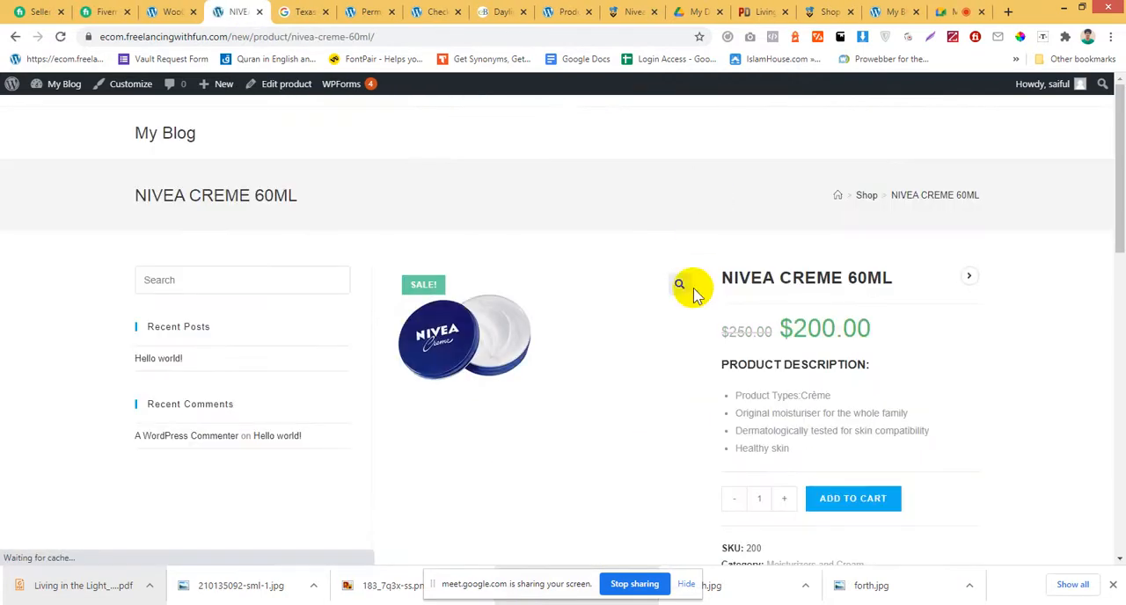
{"action": "scroll", "coordinate": [698, 326], "scroll_direction": "down", "scroll_amount": 3}
{"action": "left_click", "coordinate": [838, 374]}
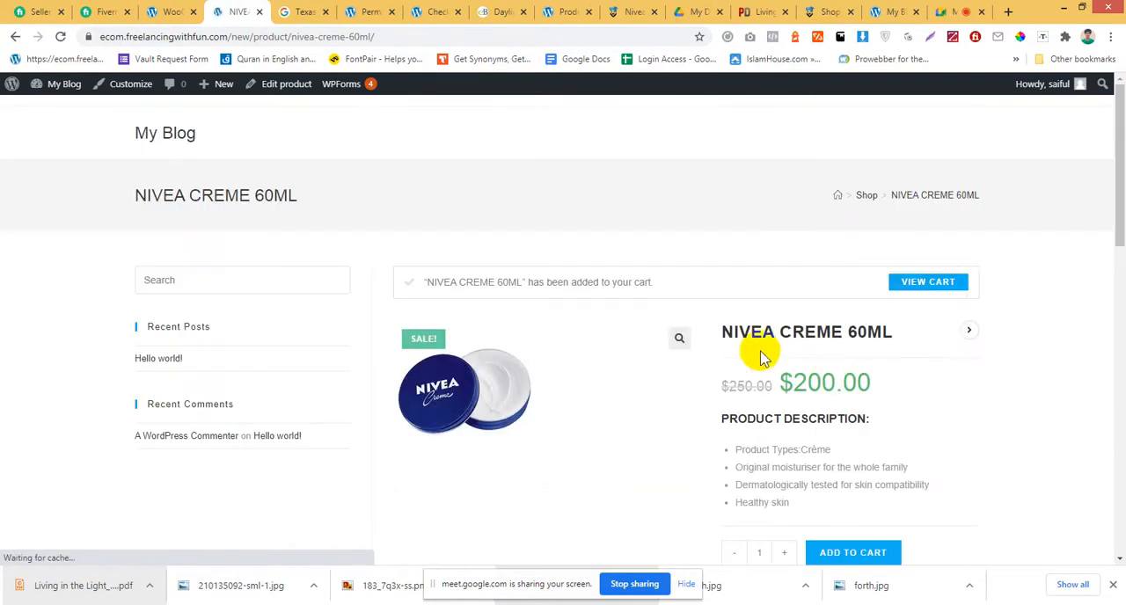
View the cart and examine the flat rate shipping charge, shipping address and total in the cart totals.
{"action": "left_click", "coordinate": [949, 283]}
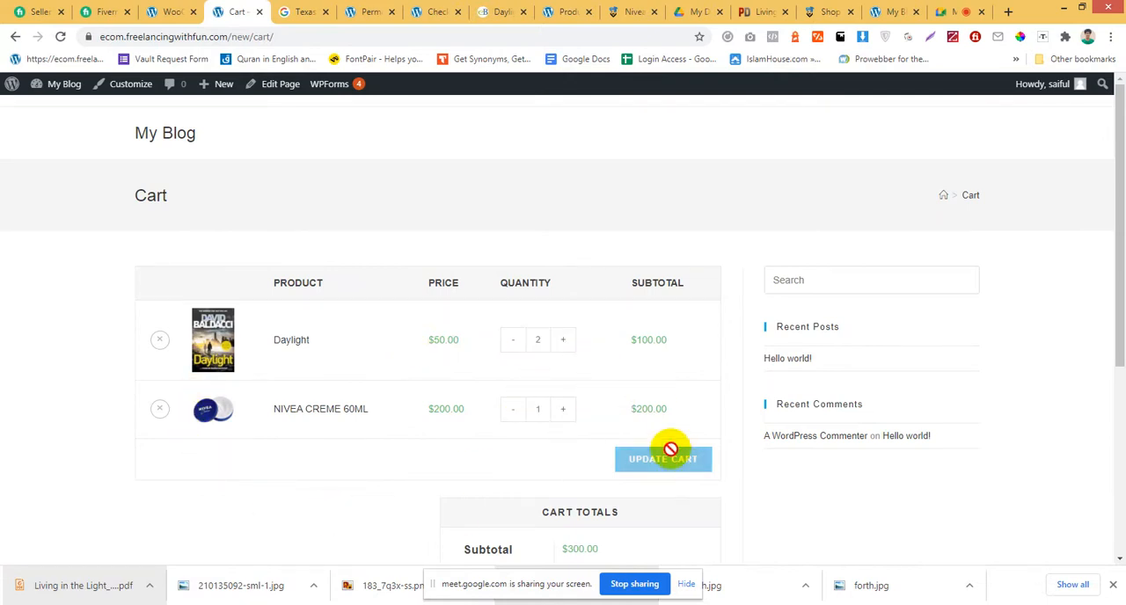
{"action": "scroll", "coordinate": [669, 463], "scroll_direction": "down", "scroll_amount": 3}
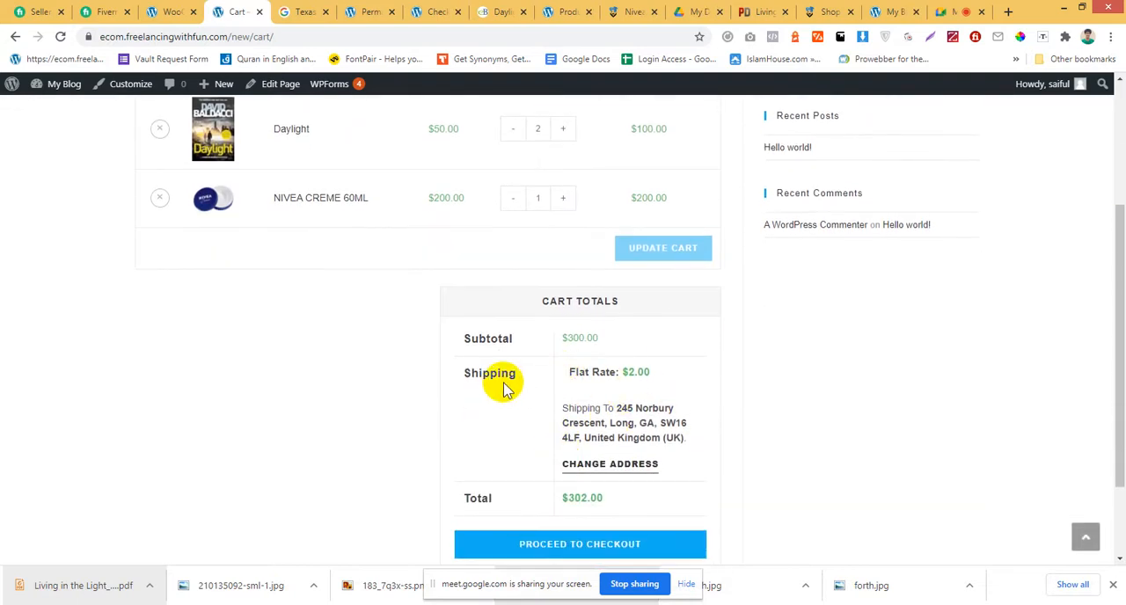
{"action": "left_click_drag", "start_coordinate": [508, 375], "coordinate": [447, 372]}
{"action": "left_click", "coordinate": [460, 382]}
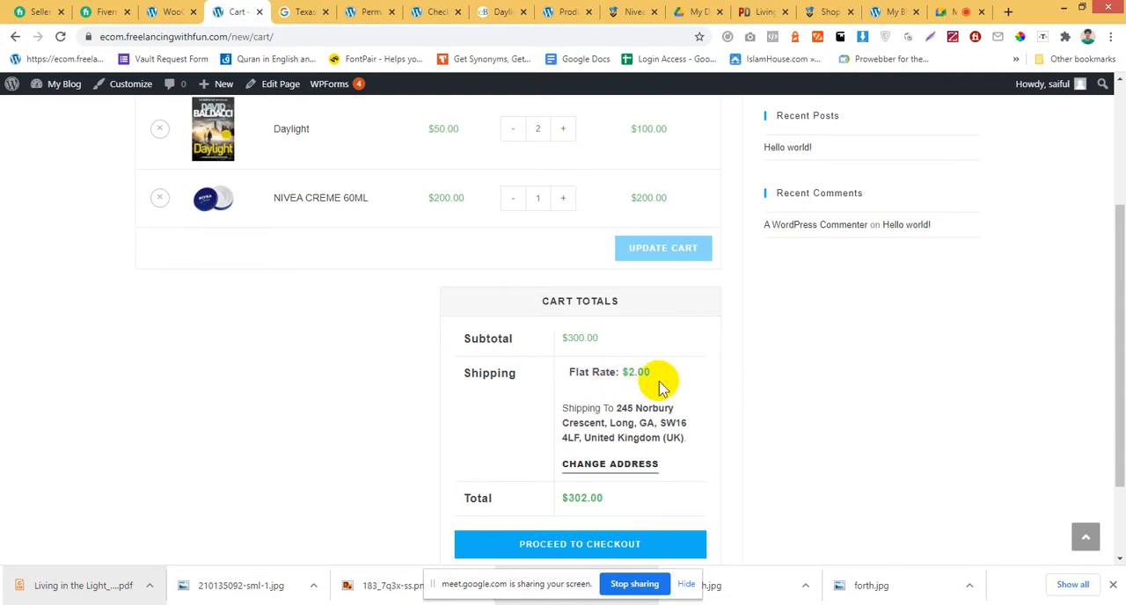
{"action": "scroll", "coordinate": [642, 376], "scroll_direction": "down", "scroll_amount": 2}
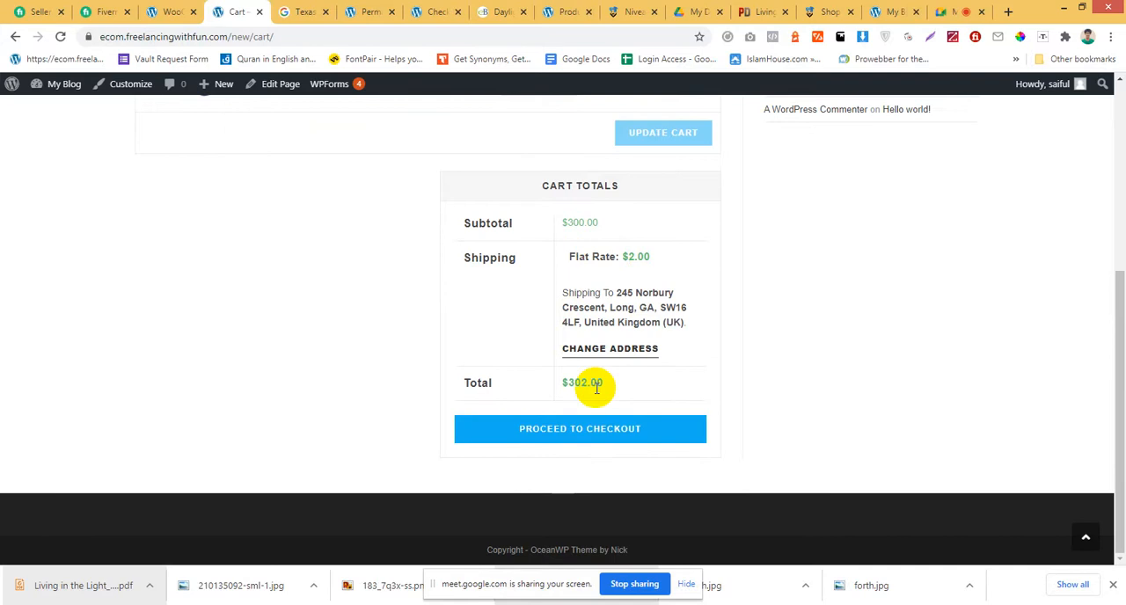
{"action": "scroll", "coordinate": [660, 414], "scroll_direction": "up", "scroll_amount": 4}
{"action": "scroll", "coordinate": [602, 407], "scroll_direction": "down", "scroll_amount": 1}
{"action": "scroll", "coordinate": [603, 408], "scroll_direction": "down", "scroll_amount": 3}
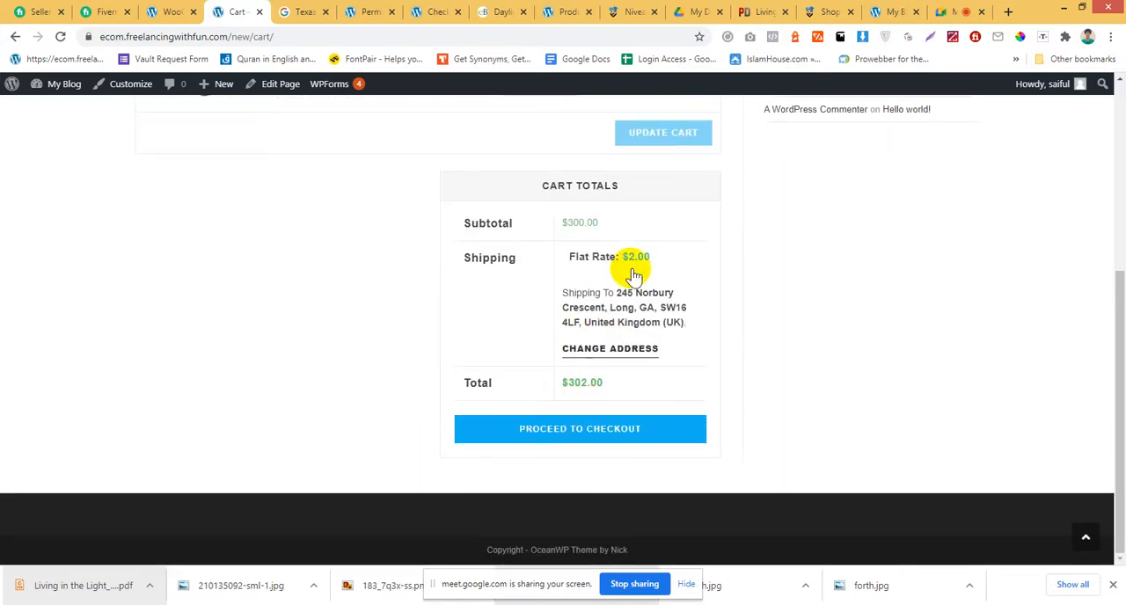
Compare the Daylight and NIVEA CREME 60ML cart lines with the shipping charge in the cart totals.
{"action": "scroll", "coordinate": [280, 339], "scroll_direction": "up", "scroll_amount": 4}
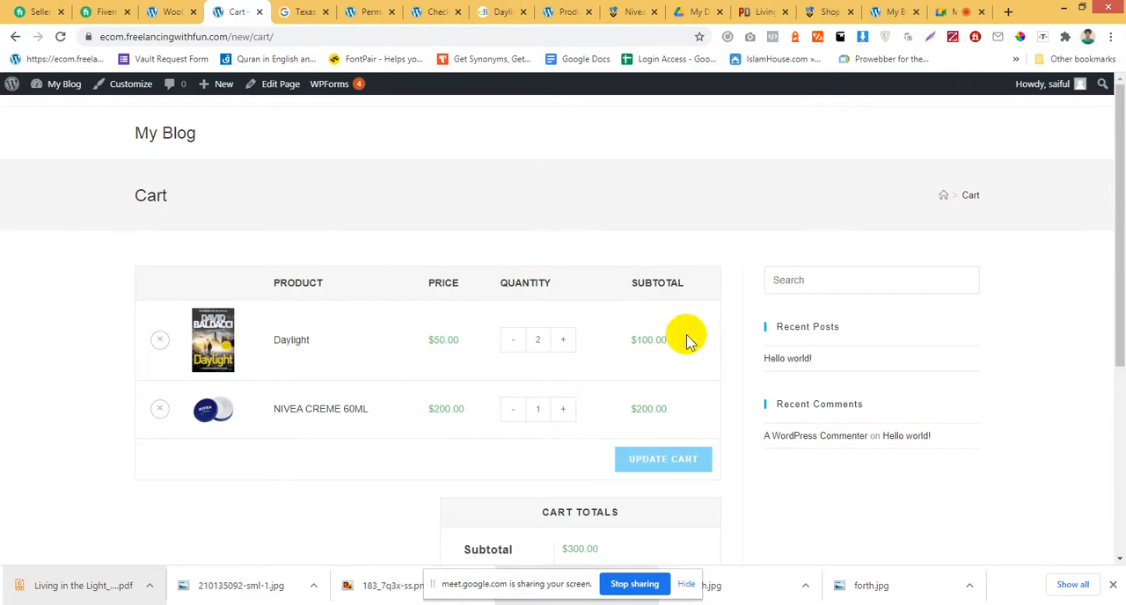
{"action": "scroll", "coordinate": [688, 342], "scroll_direction": "down", "scroll_amount": 4}
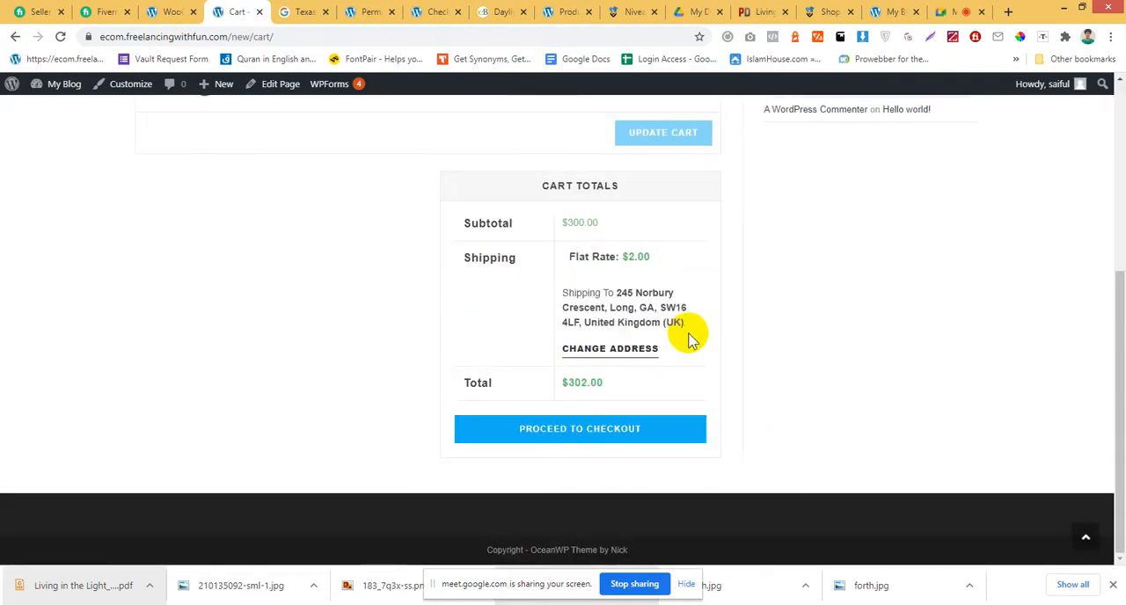
{"action": "scroll", "coordinate": [688, 342], "scroll_direction": "up", "scroll_amount": 3}
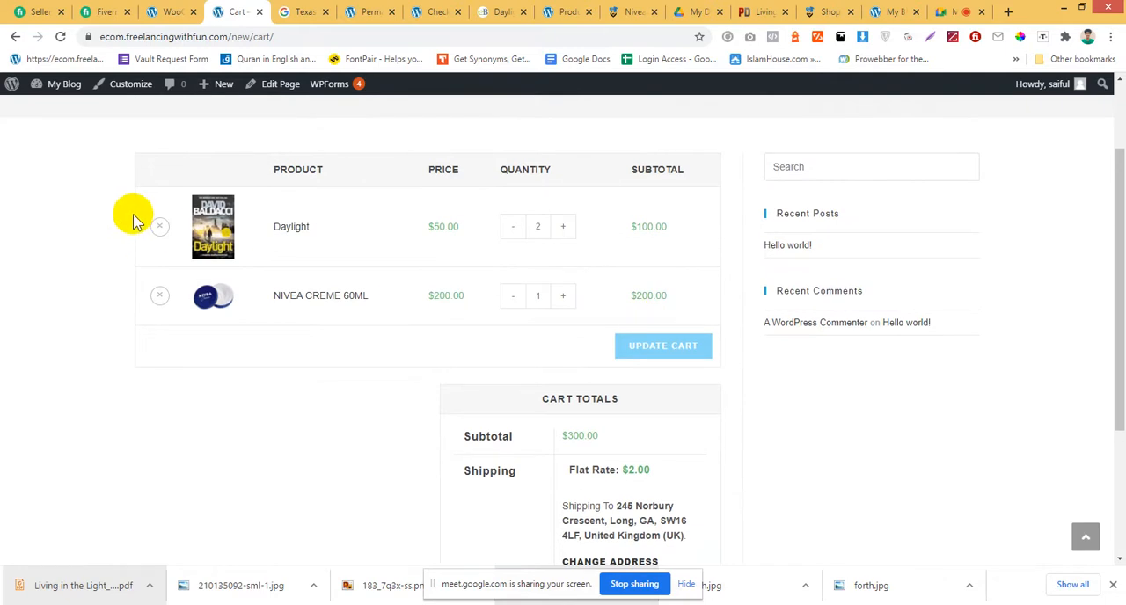
{"action": "scroll", "coordinate": [135, 220], "scroll_direction": "up", "scroll_amount": 2}
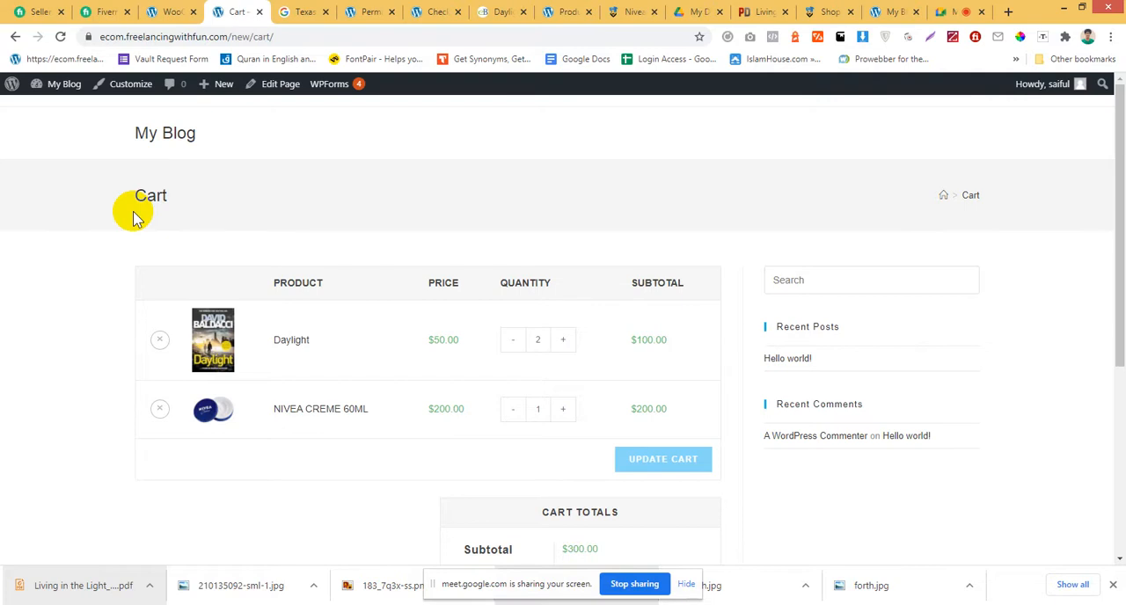
{"action": "scroll", "coordinate": [206, 231], "scroll_direction": "down", "scroll_amount": 2}
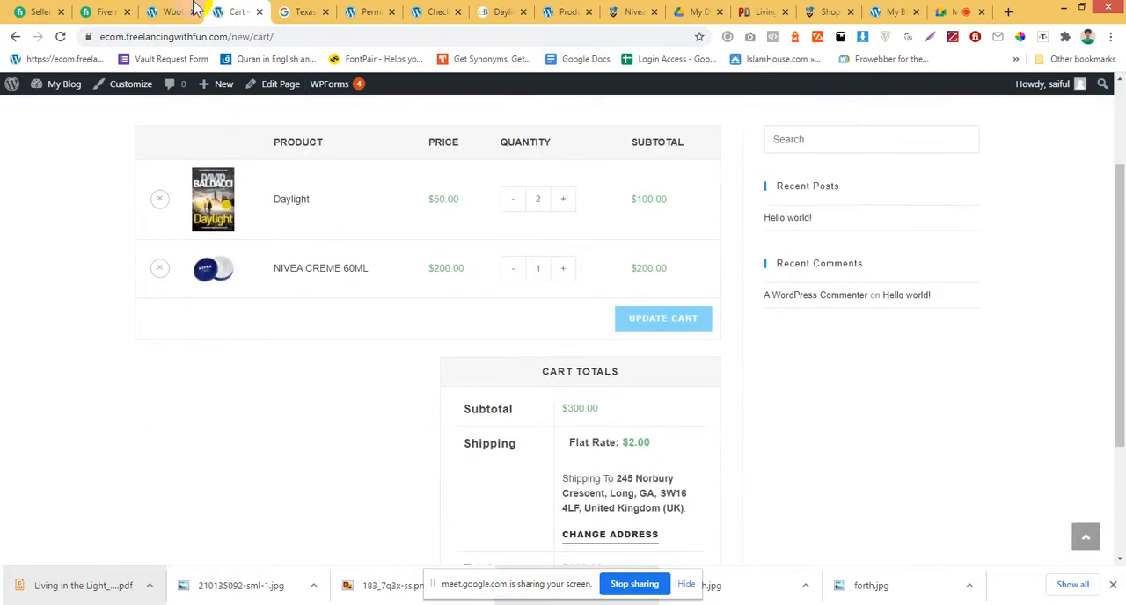
Leave the Texas shipping zone without saving, enable PayPal Standard in the WooCommerce payment methods and save the changes.
{"action": "left_click", "coordinate": [161, 10]}
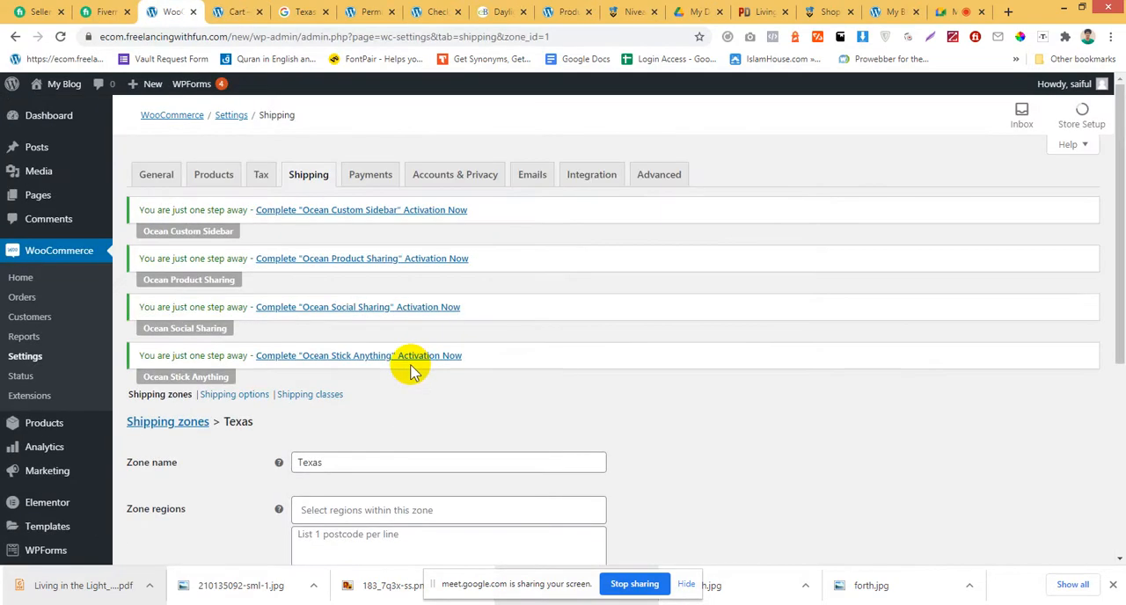
{"action": "left_click", "coordinate": [356, 189]}
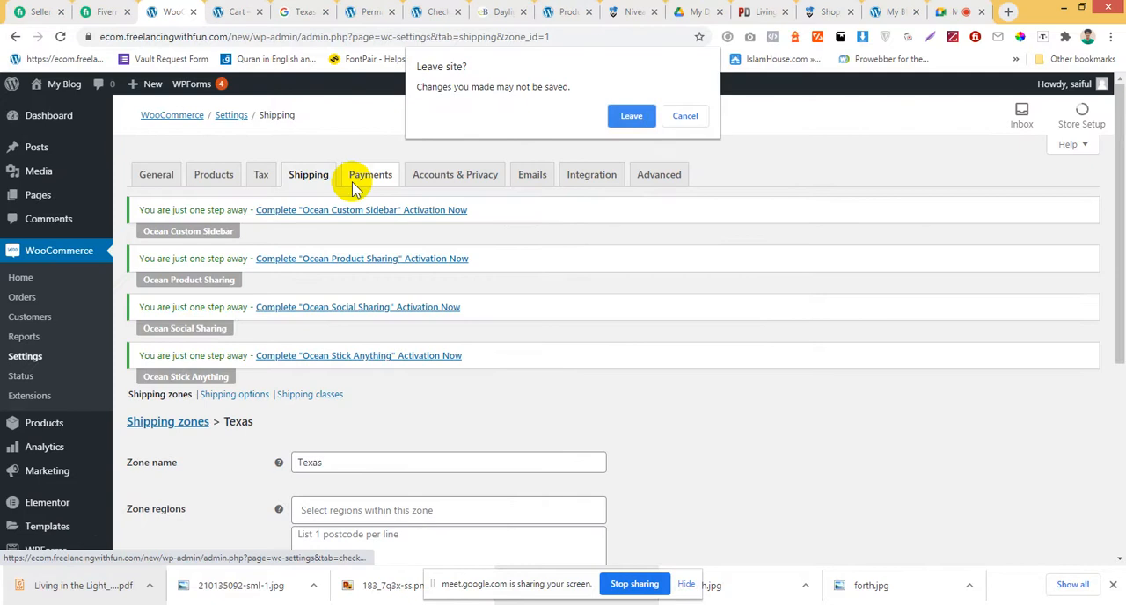
{"action": "left_click", "coordinate": [628, 119]}
{"action": "scroll", "coordinate": [440, 314], "scroll_direction": "down", "scroll_amount": 4}
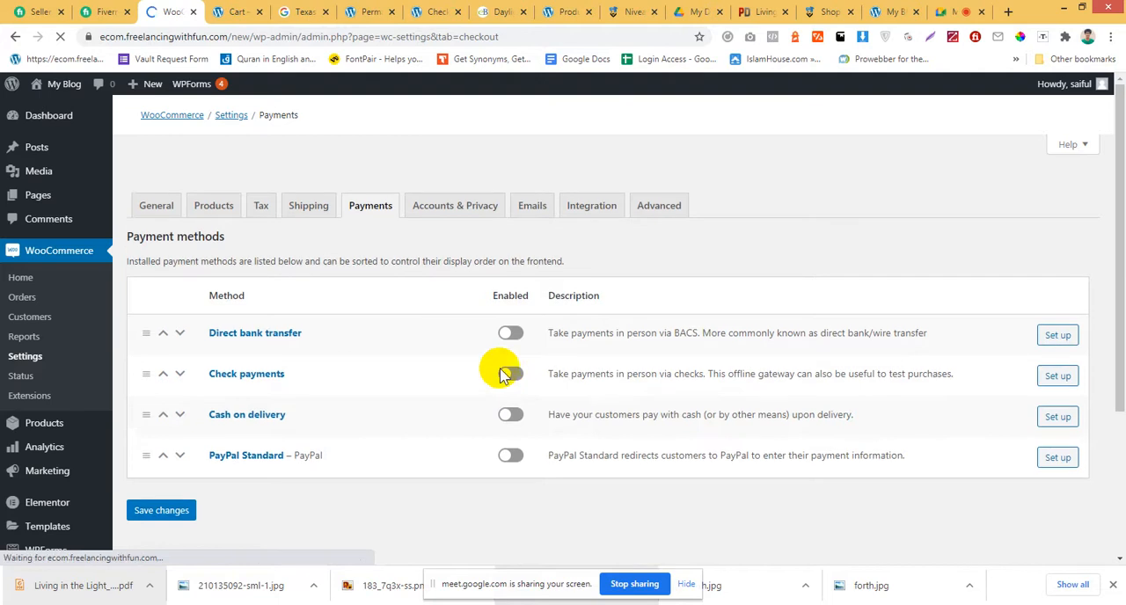
{"action": "scroll", "coordinate": [422, 390], "scroll_direction": "down", "scroll_amount": 3}
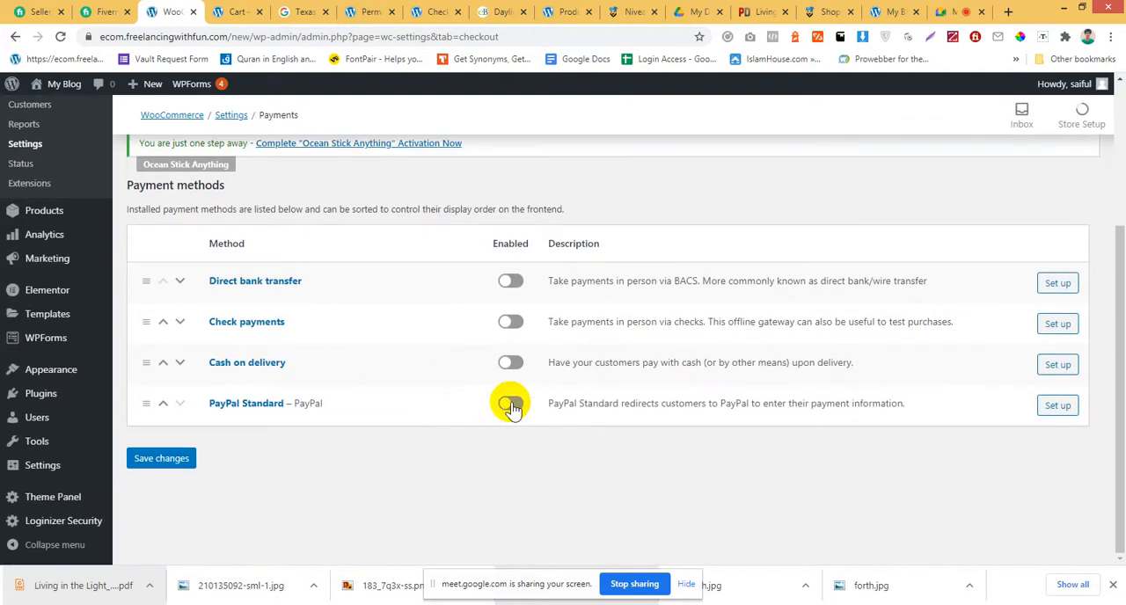
{"action": "left_click", "coordinate": [512, 283]}
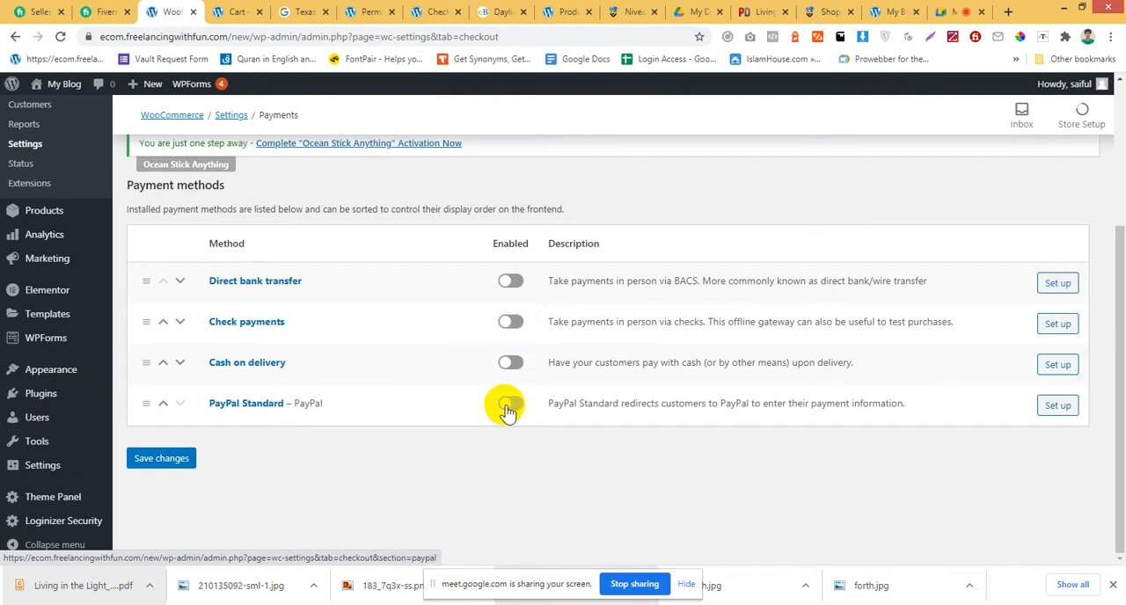
{"action": "left_click", "coordinate": [176, 458]}
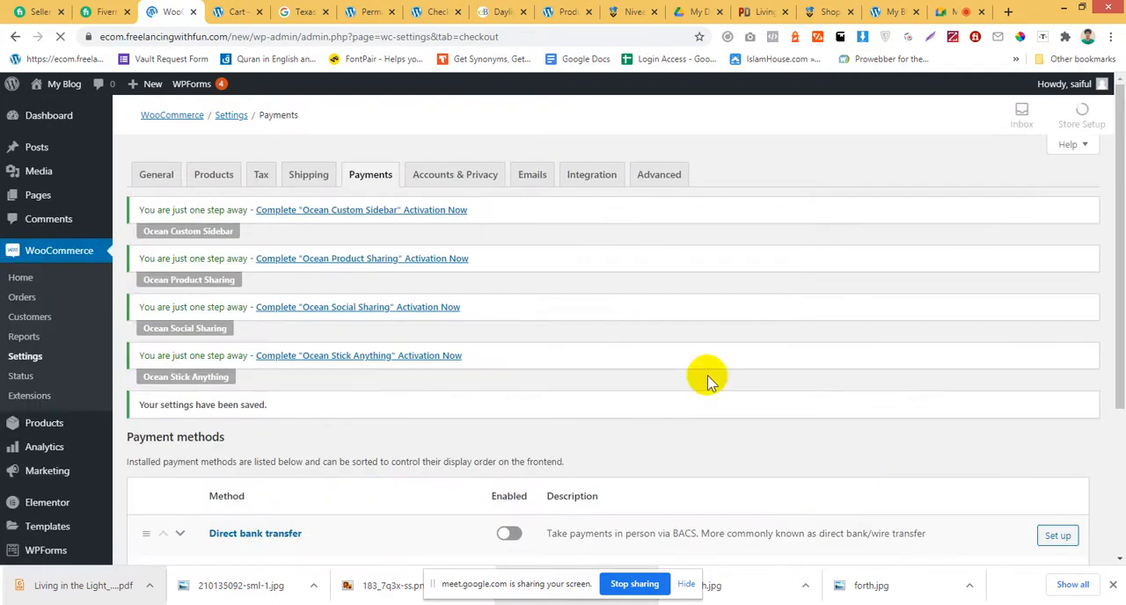
Open the PayPal Standard setup and examine its PayPal email, IPN notification and receiver email settings.
{"action": "scroll", "coordinate": [709, 380], "scroll_direction": "down", "scroll_amount": 3}
{"action": "left_click", "coordinate": [1048, 449]}
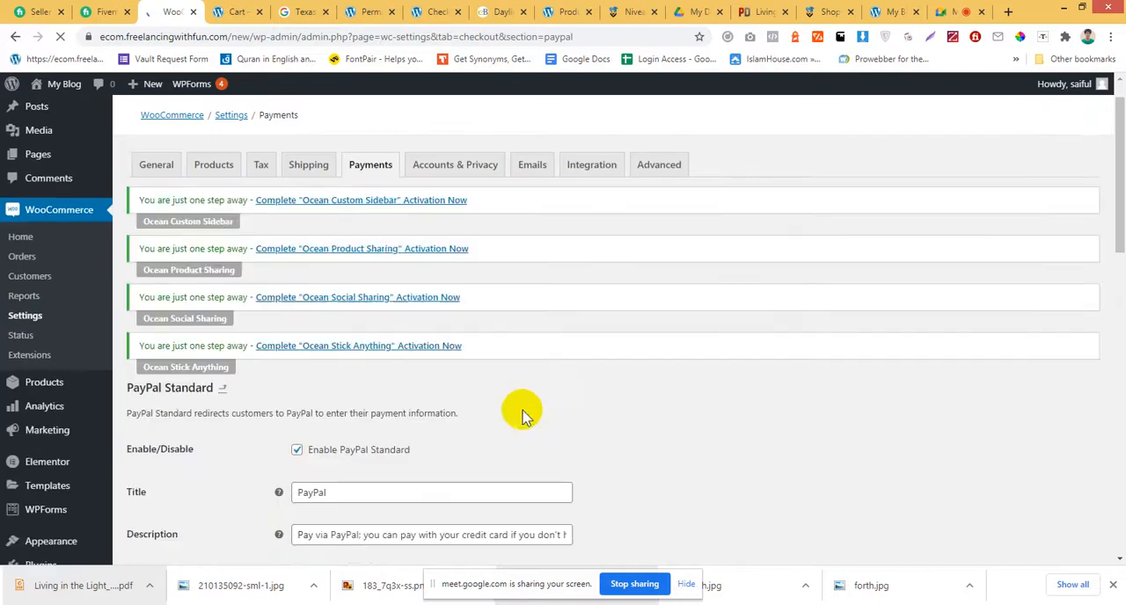
{"action": "scroll", "coordinate": [520, 408], "scroll_direction": "down", "scroll_amount": 2}
{"action": "scroll", "coordinate": [520, 407], "scroll_direction": "down", "scroll_amount": 1}
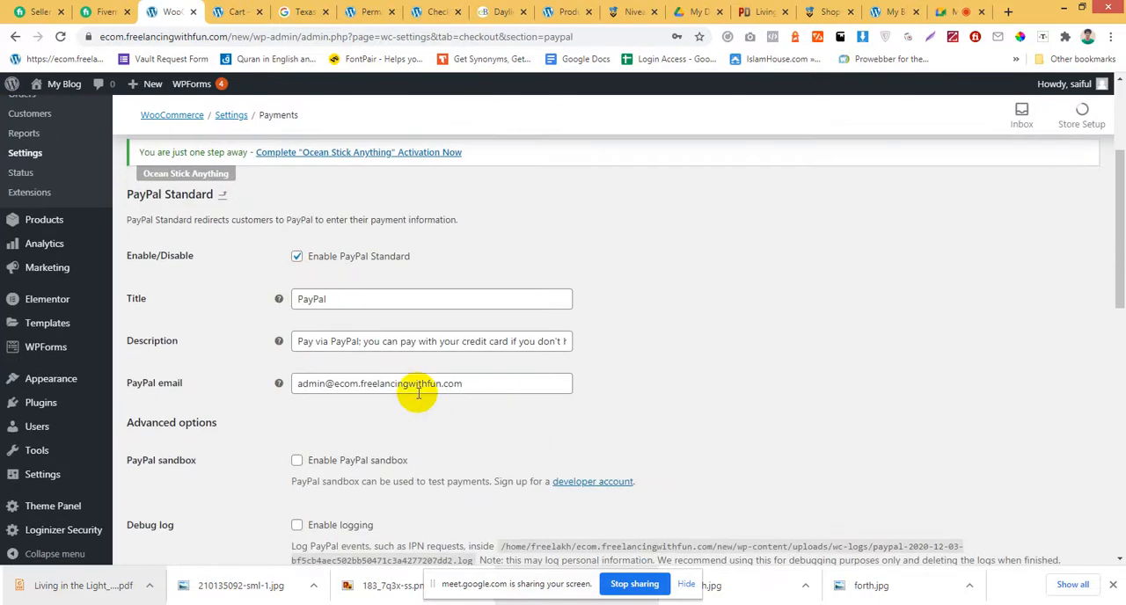
{"action": "left_click_drag", "start_coordinate": [488, 383], "coordinate": [286, 390]}
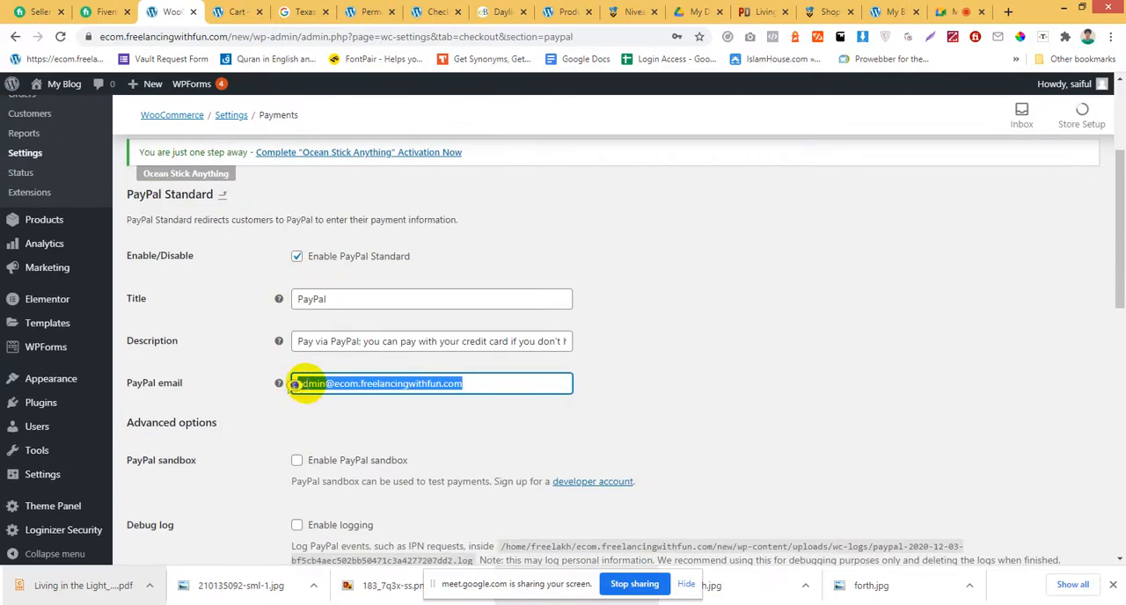
{"action": "left_click", "coordinate": [428, 385]}
{"action": "scroll", "coordinate": [379, 403], "scroll_direction": "down", "scroll_amount": 2}
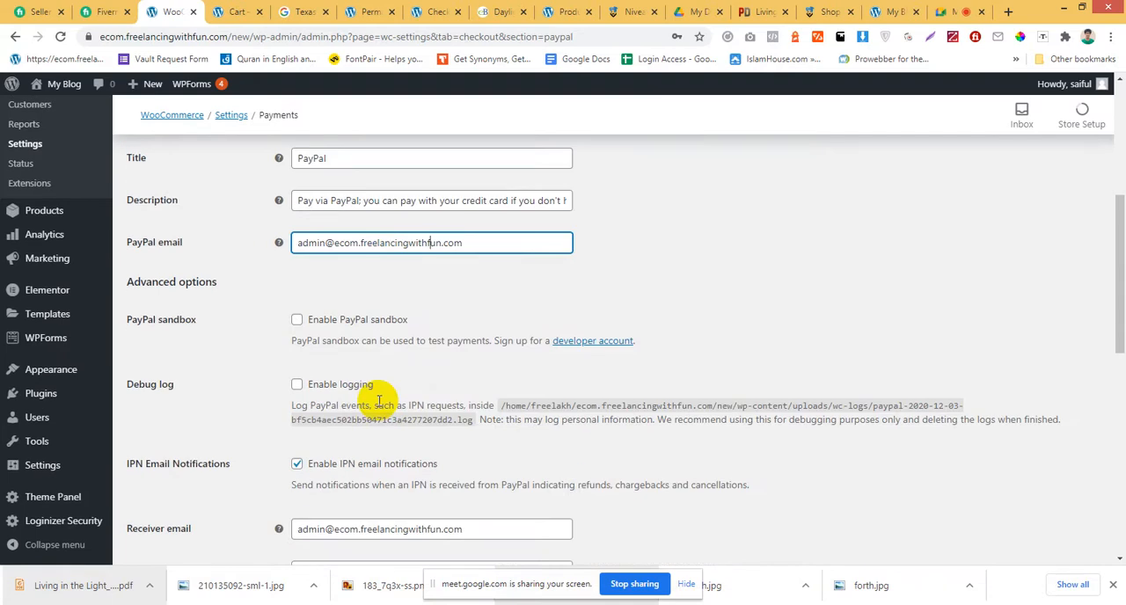
{"action": "scroll", "coordinate": [444, 322], "scroll_direction": "down", "scroll_amount": 2}
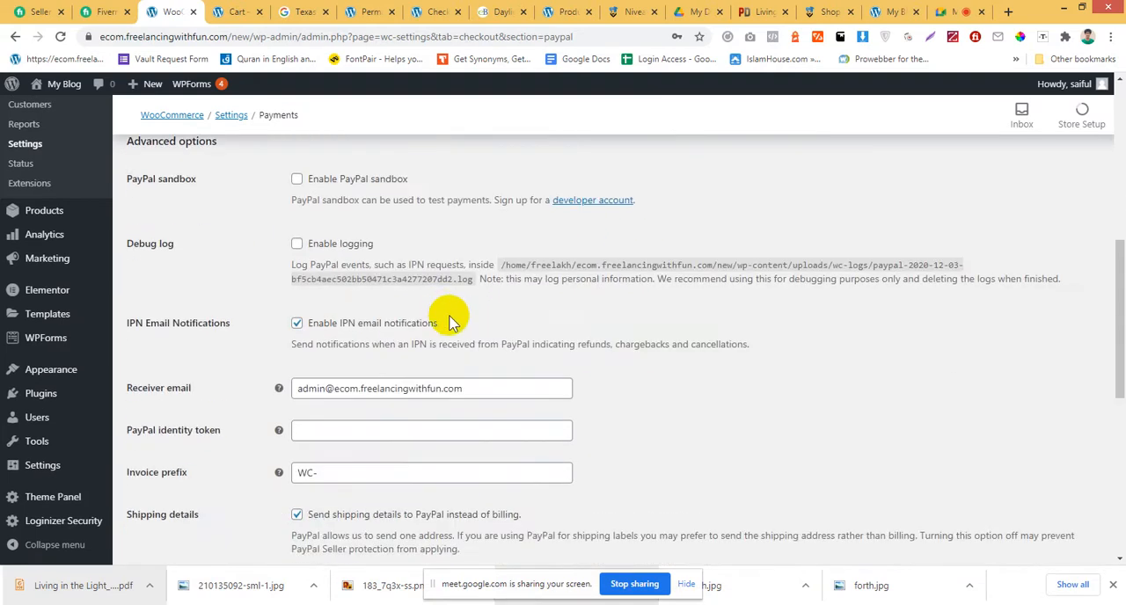
{"action": "scroll", "coordinate": [451, 319], "scroll_direction": "down", "scroll_amount": 1}
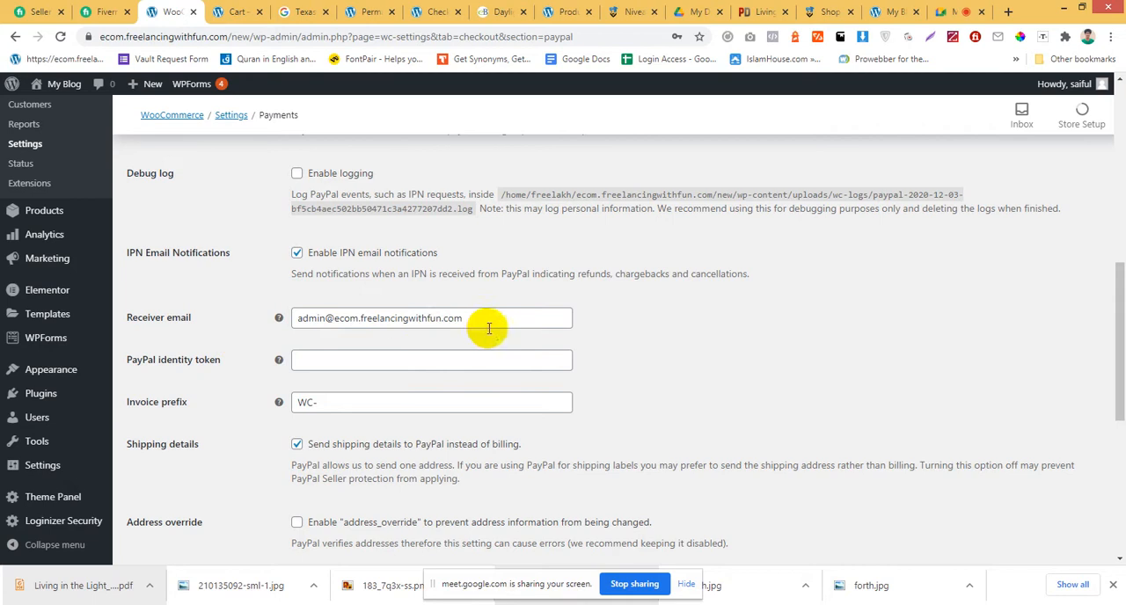
{"action": "left_click_drag", "start_coordinate": [489, 329], "coordinate": [296, 319]}
{"action": "left_click", "coordinate": [351, 317]}
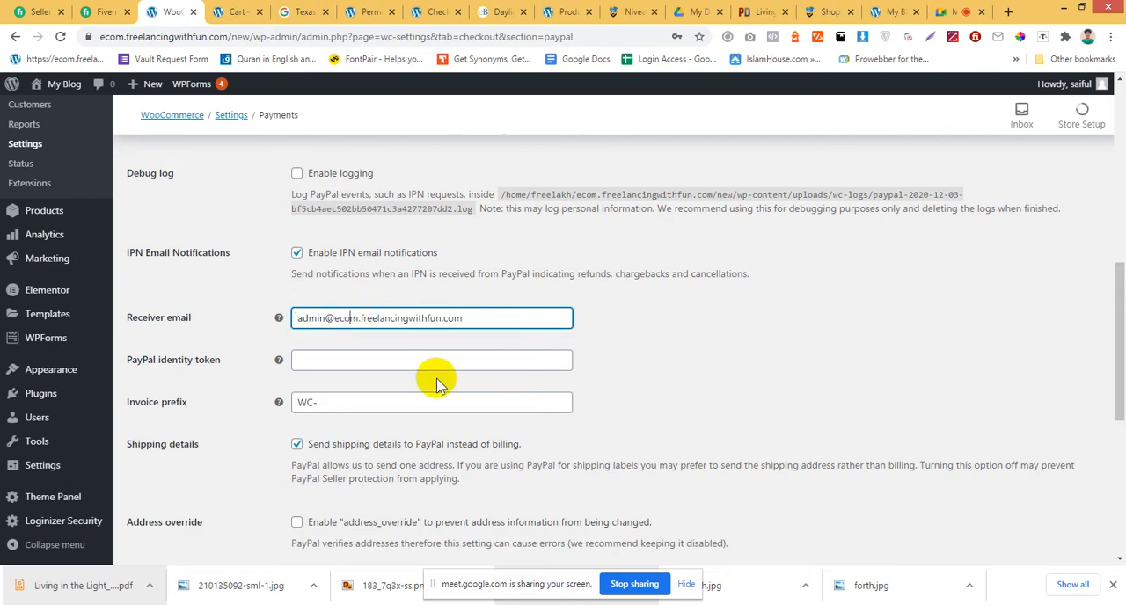
Examine the remaining PayPal options, including the payment action and the live API username, password and signature fields.
{"action": "scroll", "coordinate": [435, 369], "scroll_direction": "up", "scroll_amount": 3}
{"action": "scroll", "coordinate": [433, 359], "scroll_direction": "down", "scroll_amount": 1}
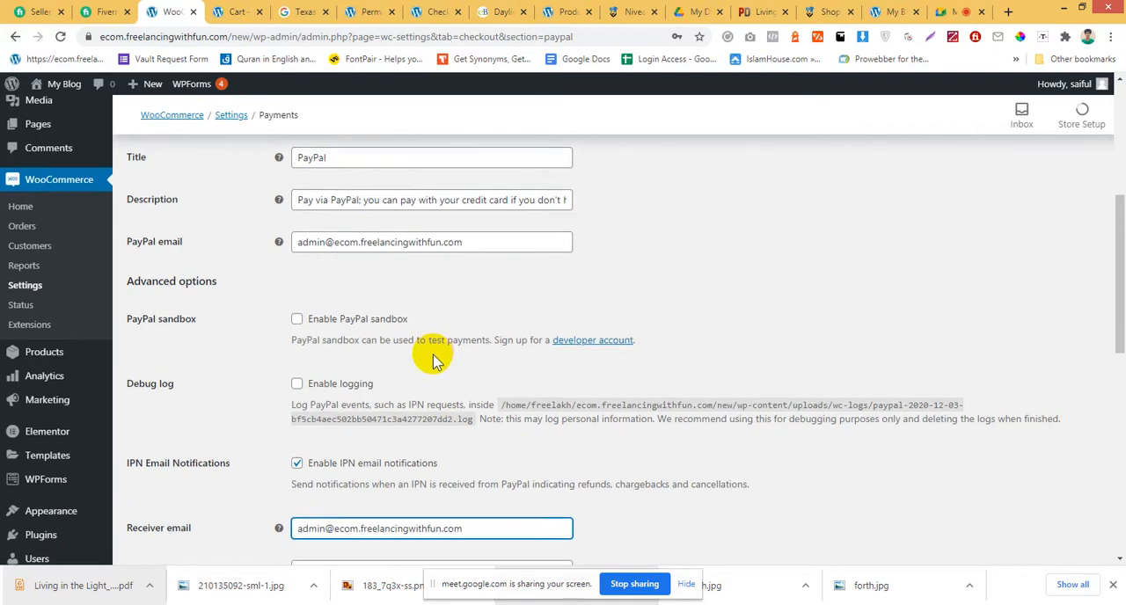
{"action": "scroll", "coordinate": [435, 357], "scroll_direction": "down", "scroll_amount": 4}
{"action": "scroll", "coordinate": [440, 393], "scroll_direction": "down", "scroll_amount": 2}
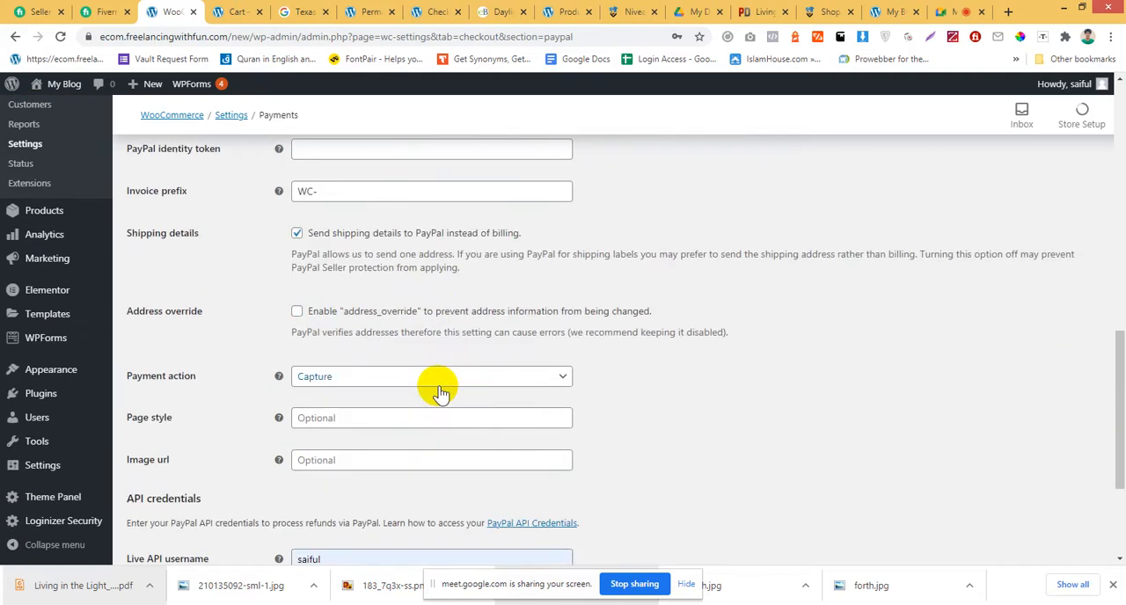
{"action": "scroll", "coordinate": [437, 387], "scroll_direction": "down", "scroll_amount": 1}
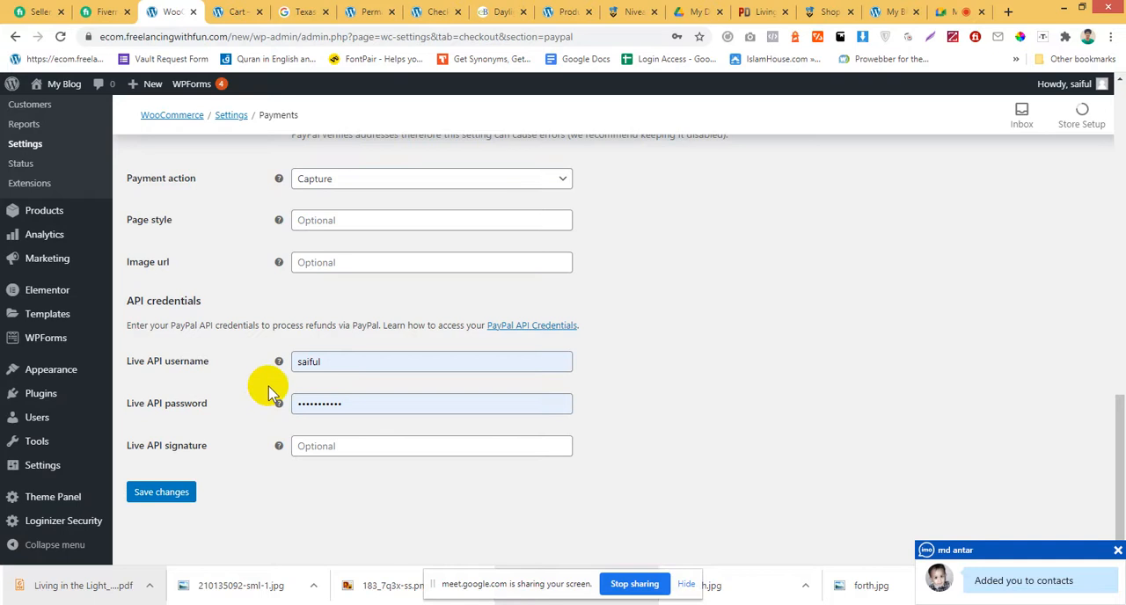
{"action": "double_click", "coordinate": [400, 362]}
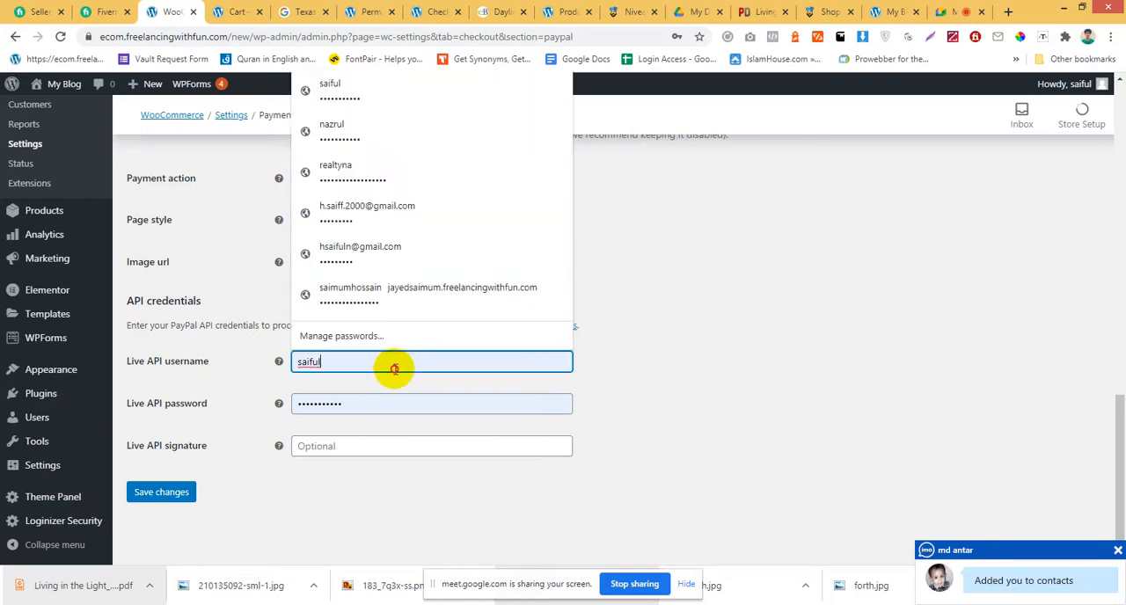
{"action": "left_click", "coordinate": [774, 333]}
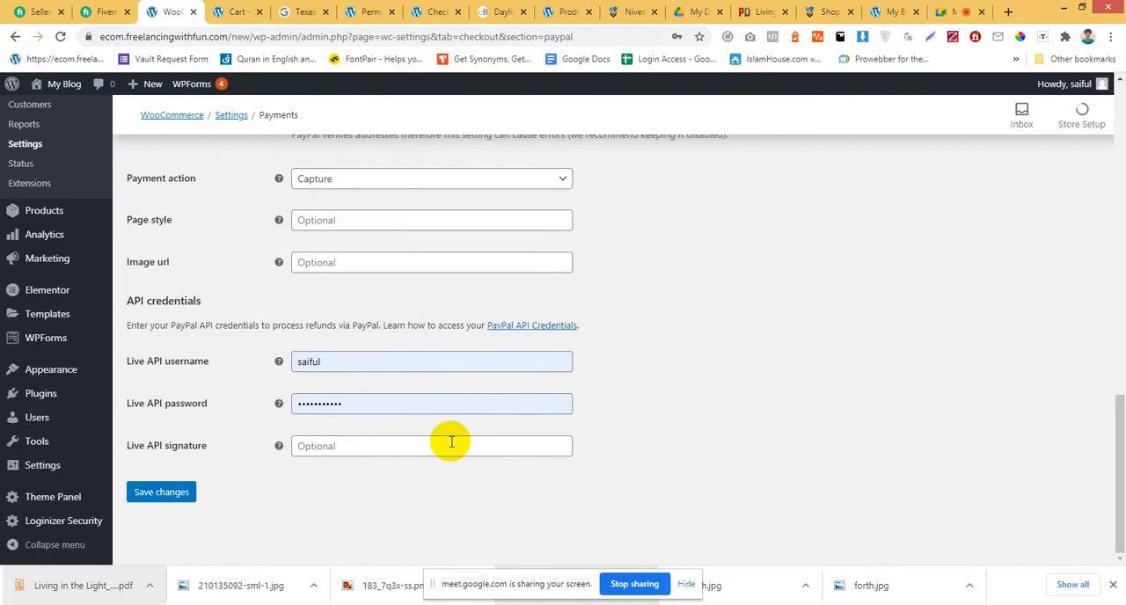
Recheck the PayPal Standard options and save the settings.
{"action": "scroll", "coordinate": [812, 410], "scroll_direction": "up", "scroll_amount": 7}
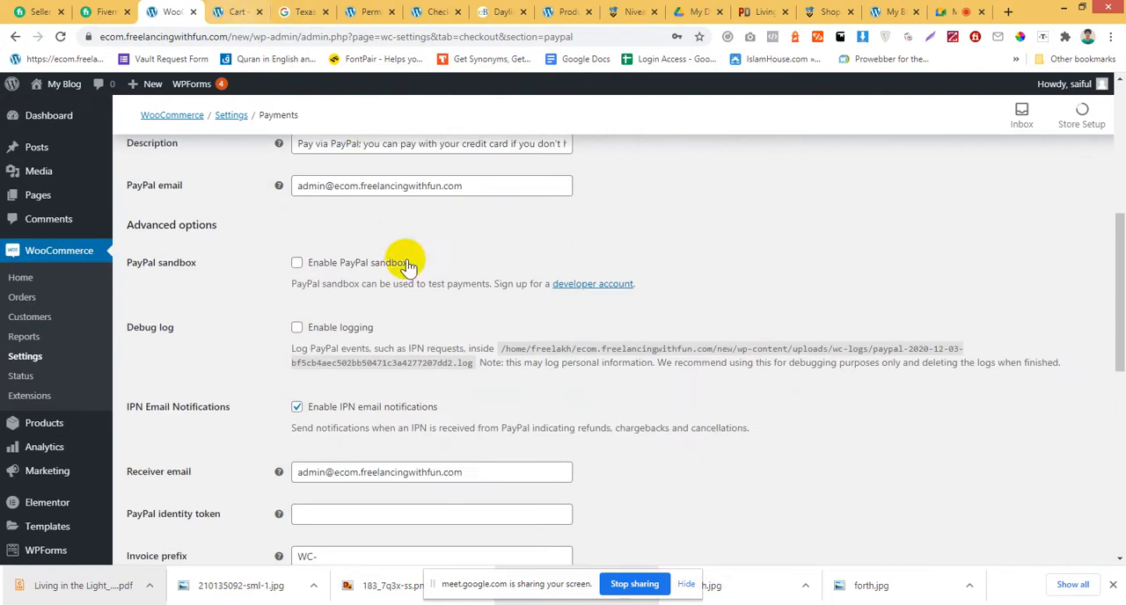
{"action": "scroll", "coordinate": [404, 260], "scroll_direction": "up", "scroll_amount": 3}
{"action": "scroll", "coordinate": [302, 440], "scroll_direction": "down", "scroll_amount": 9}
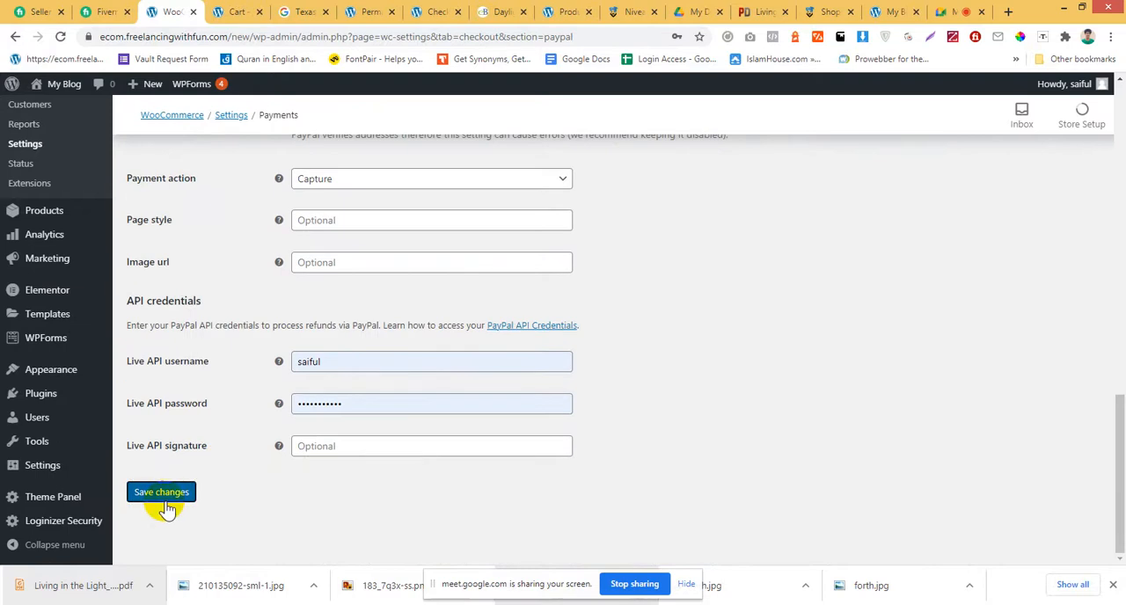
{"action": "left_click", "coordinate": [164, 494]}
{"action": "scroll", "coordinate": [649, 440], "scroll_direction": "up", "scroll_amount": 10}
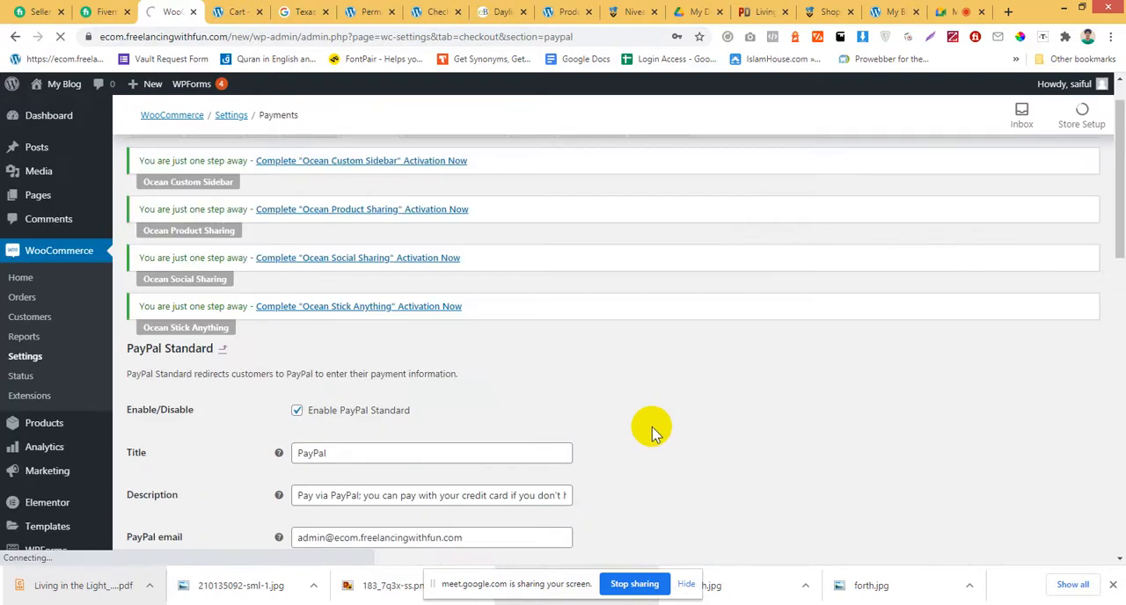
Review the saved PayPal Standard settings from the title down to the API credentials.
{"action": "scroll", "coordinate": [646, 422], "scroll_direction": "down", "scroll_amount": 4}
{"action": "scroll", "coordinate": [616, 418], "scroll_direction": "down", "scroll_amount": 1}
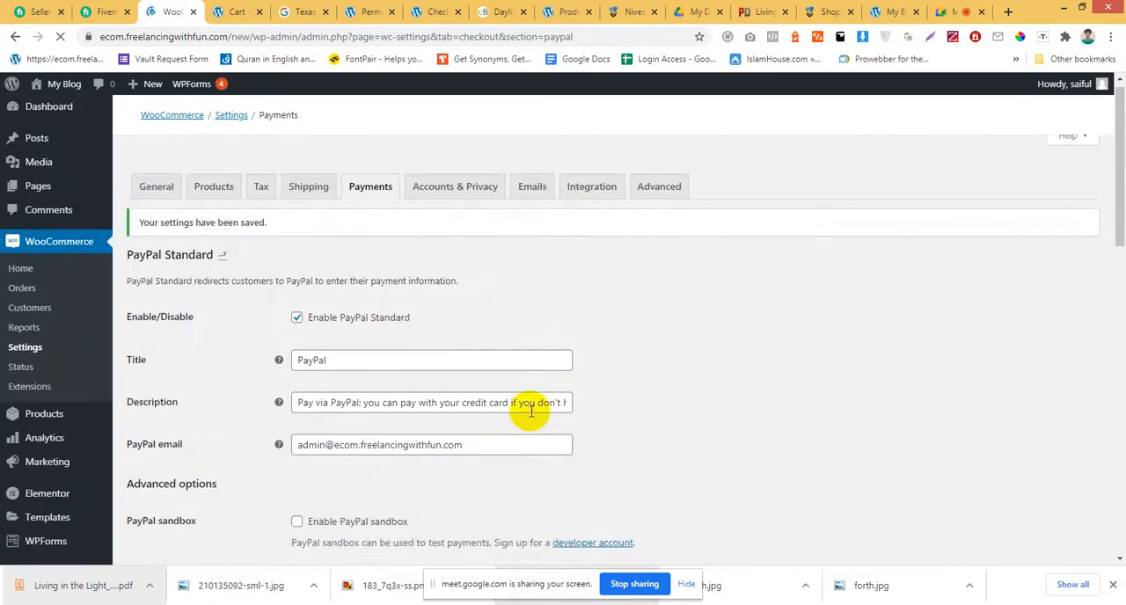
{"action": "scroll", "coordinate": [519, 374], "scroll_direction": "down", "scroll_amount": 2}
{"action": "scroll", "coordinate": [458, 330], "scroll_direction": "down", "scroll_amount": 10}
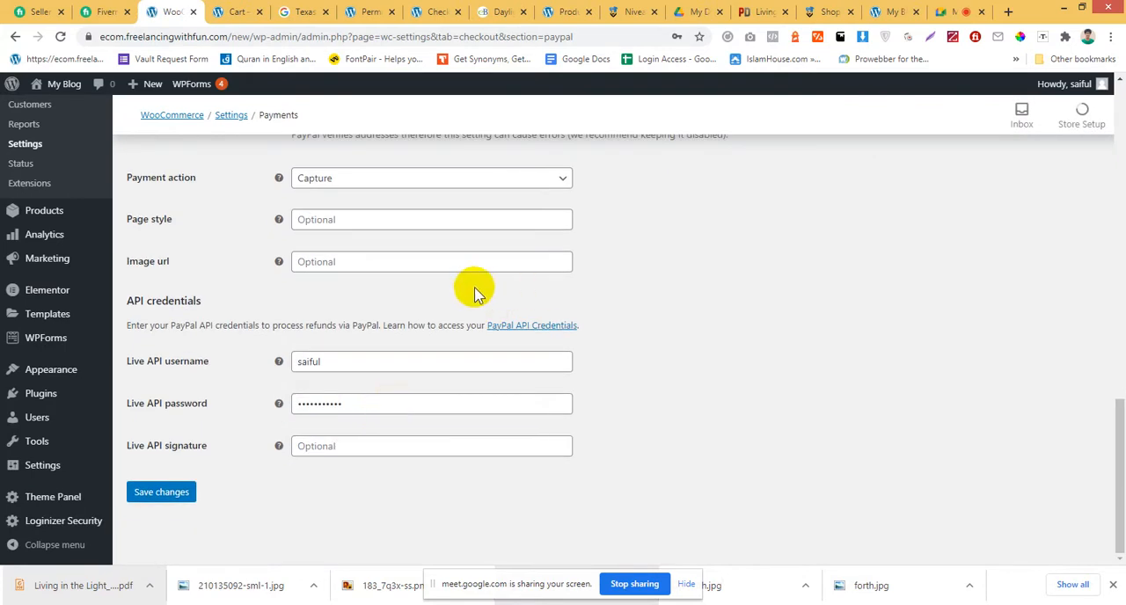
{"action": "scroll", "coordinate": [482, 284], "scroll_direction": "up", "scroll_amount": 10}
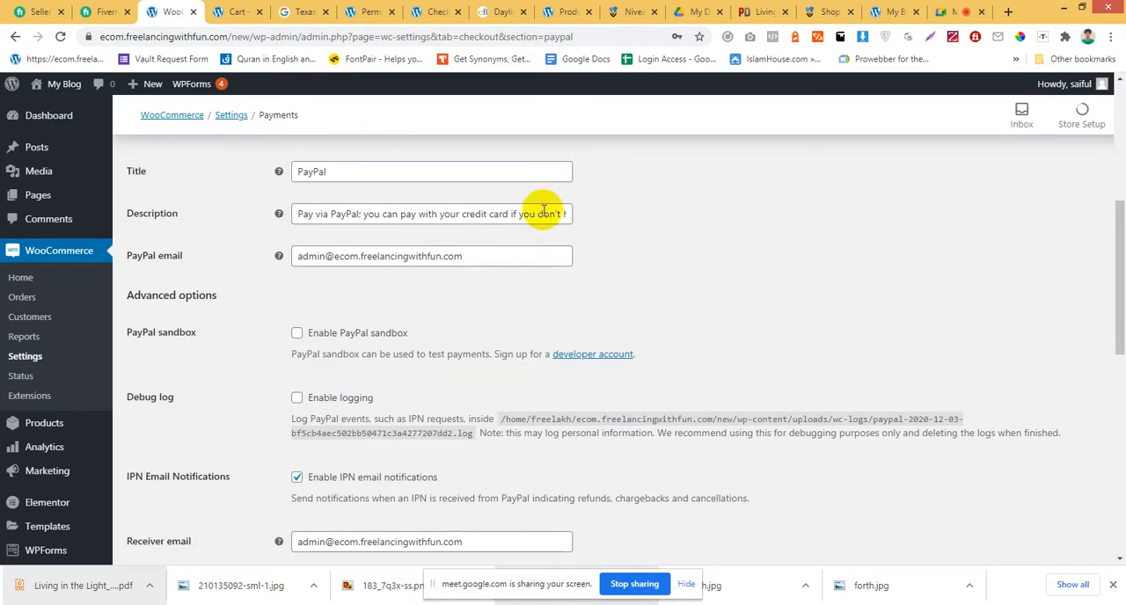
{"action": "scroll", "coordinate": [501, 233], "scroll_direction": "up", "scroll_amount": 2}
{"action": "scroll", "coordinate": [493, 281], "scroll_direction": "down", "scroll_amount": 3}
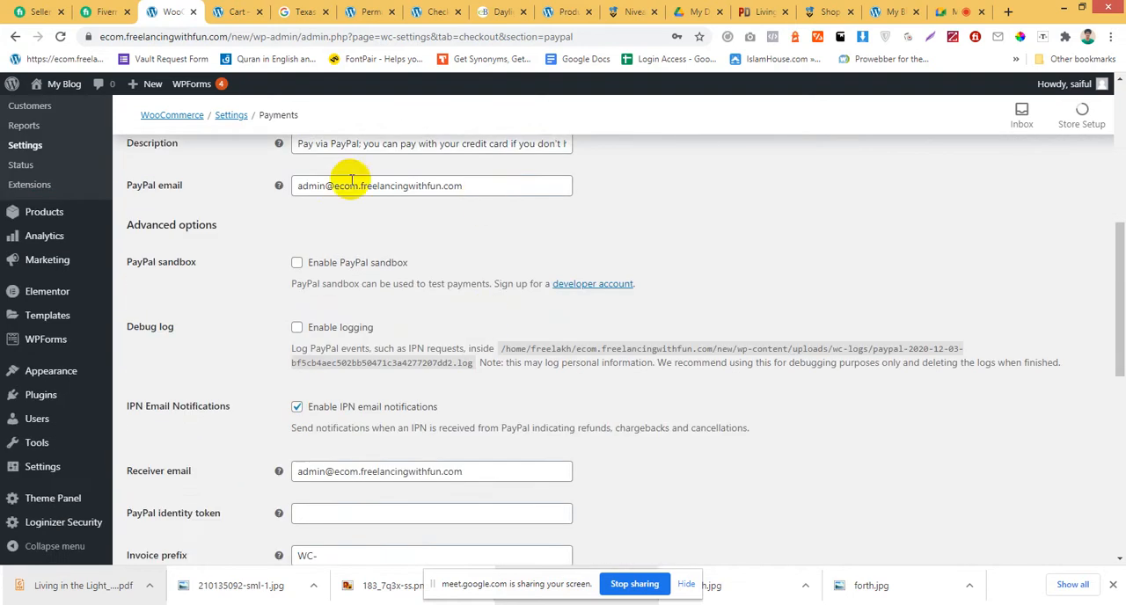
Reload the store cart, proceed to checkout and view the order summary with its payment option.
{"action": "left_click", "coordinate": [246, 12]}
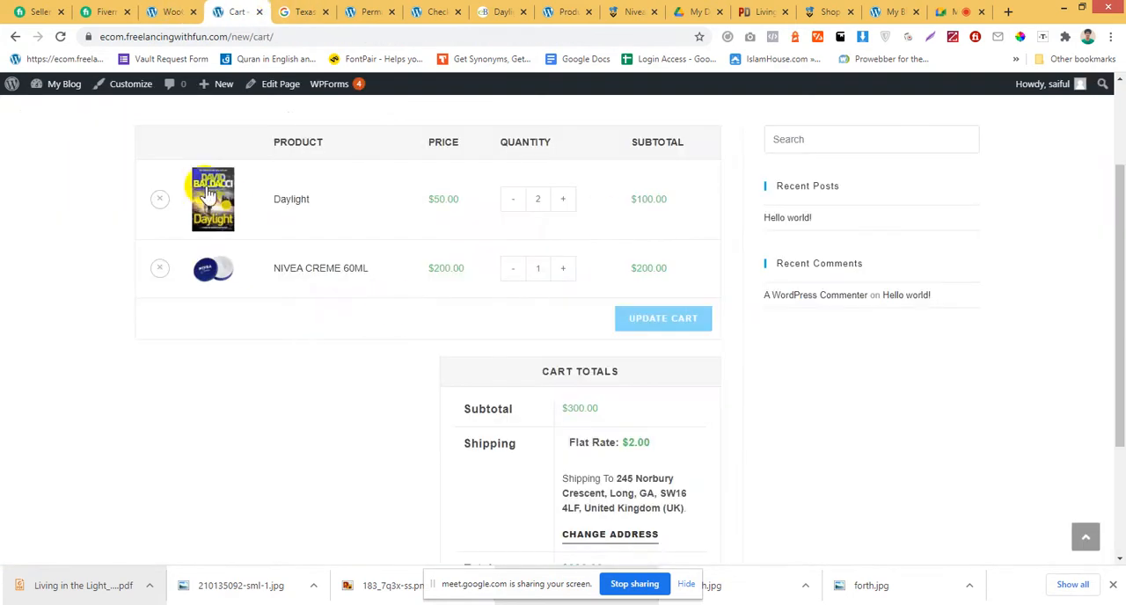
{"action": "left_click", "coordinate": [59, 36]}
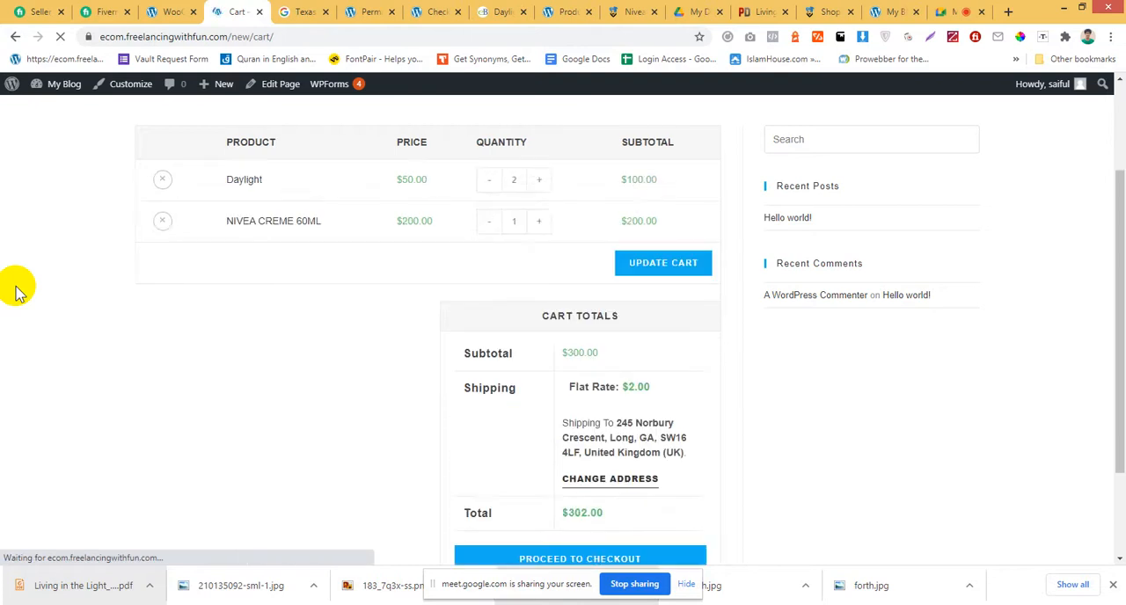
{"action": "scroll", "coordinate": [715, 364], "scroll_direction": "down", "scroll_amount": 2}
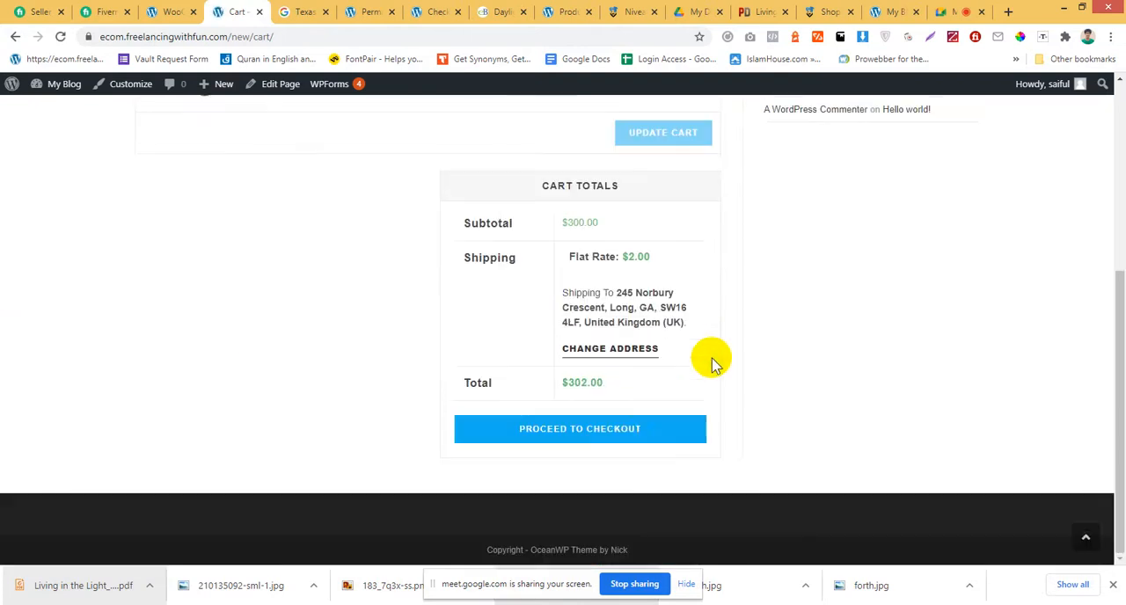
{"action": "left_click", "coordinate": [622, 436]}
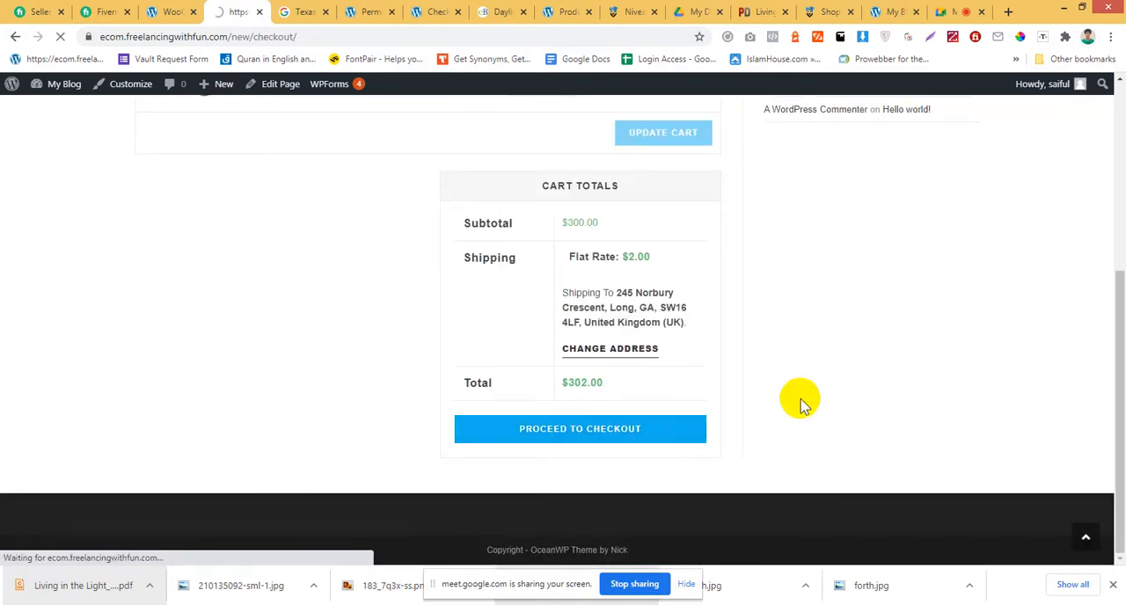
{"action": "scroll", "coordinate": [801, 405], "scroll_direction": "down", "scroll_amount": 2}
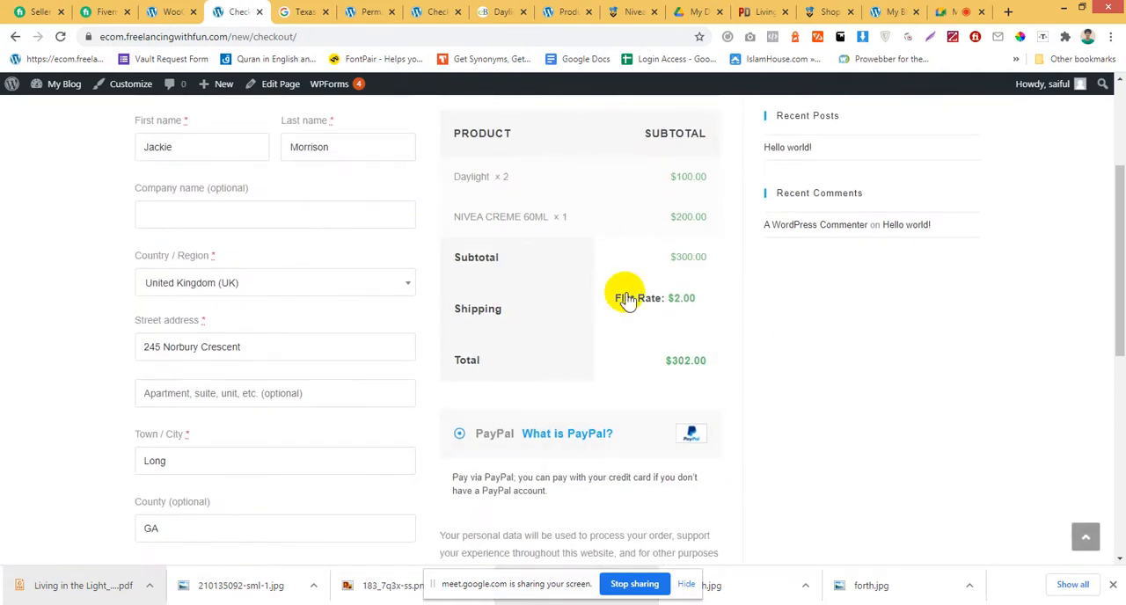
Review the checkout details and proceed to PayPal, checking the email or mobile number field on its payment login page.
{"action": "scroll", "coordinate": [665, 390], "scroll_direction": "down", "scroll_amount": 1}
{"action": "scroll", "coordinate": [664, 390], "scroll_direction": "down", "scroll_amount": 3}
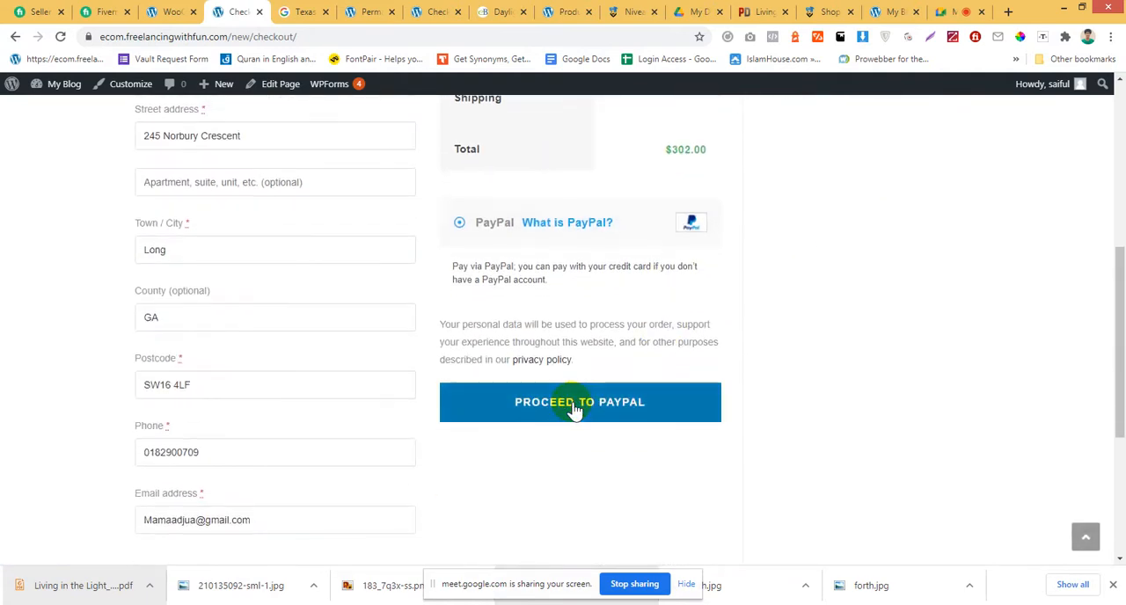
{"action": "scroll", "coordinate": [576, 405], "scroll_direction": "up", "scroll_amount": 1}
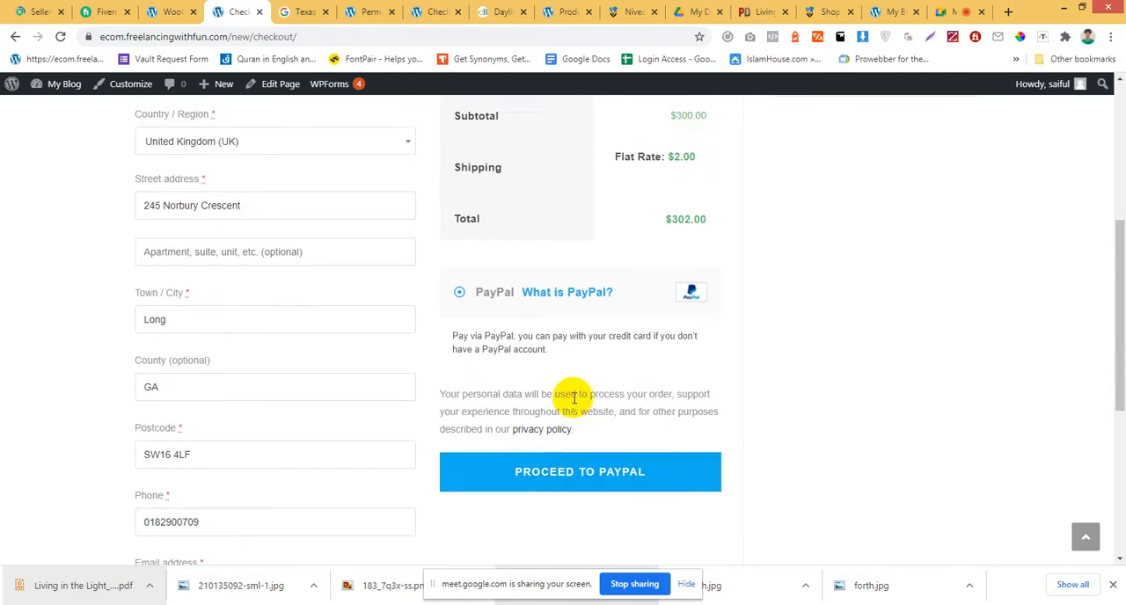
{"action": "scroll", "coordinate": [574, 398], "scroll_direction": "up", "scroll_amount": 2}
{"action": "scroll", "coordinate": [431, 360], "scroll_direction": "down", "scroll_amount": 3}
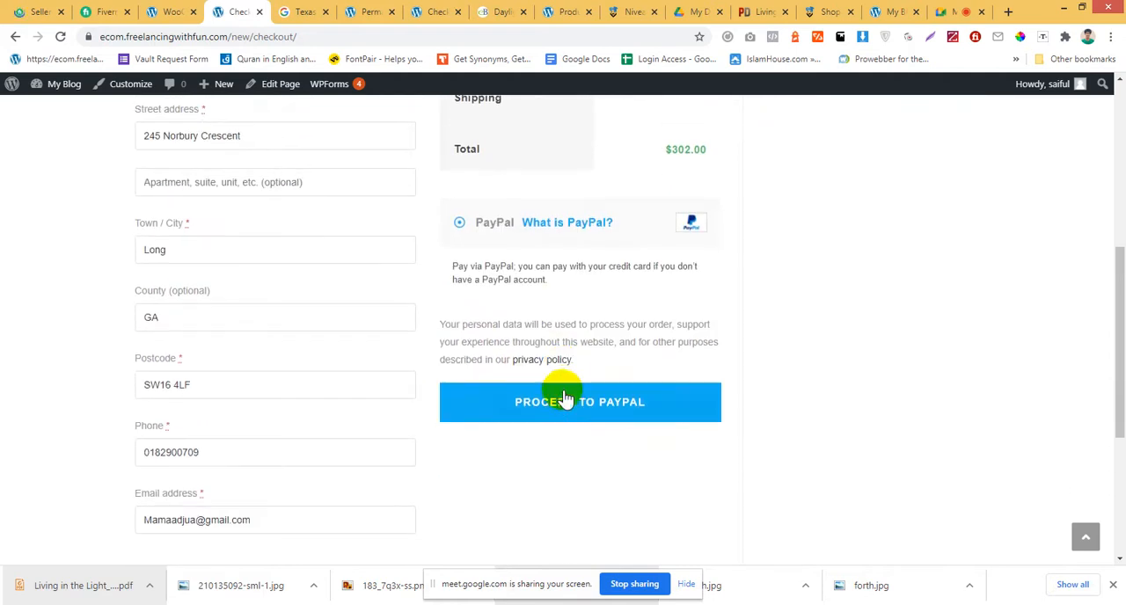
{"action": "left_click", "coordinate": [558, 418]}
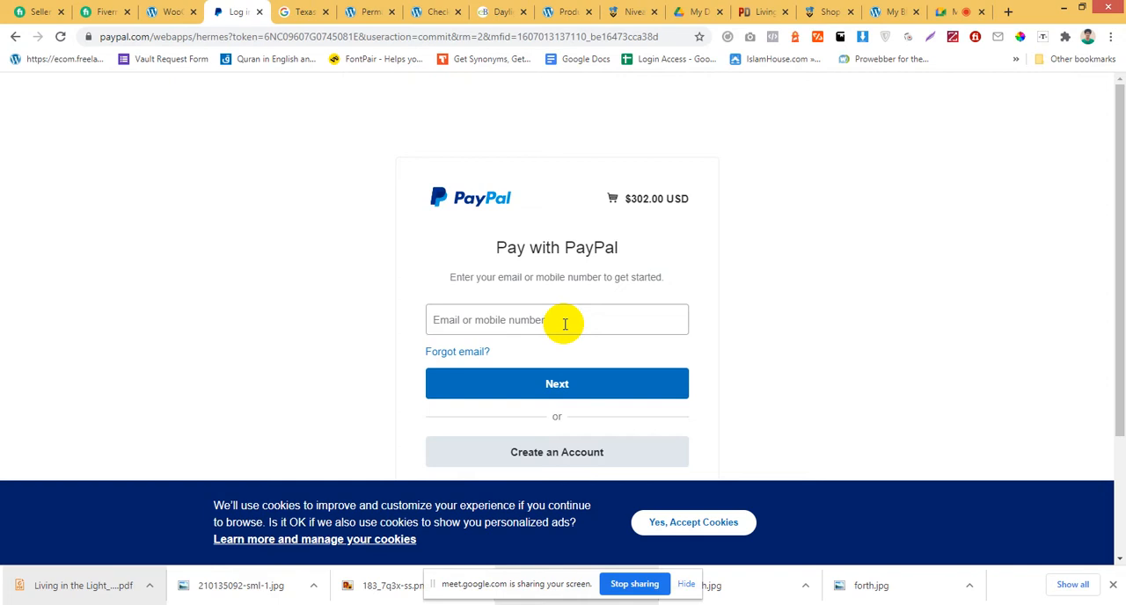
{"action": "left_click", "coordinate": [565, 324]}
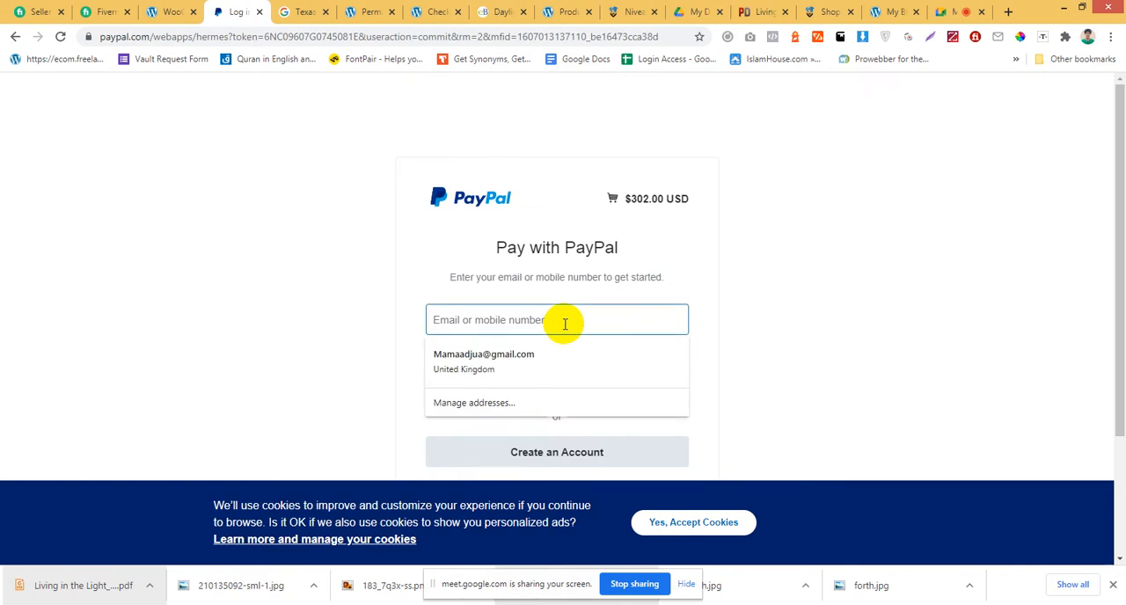
{"action": "left_click", "coordinate": [695, 275]}
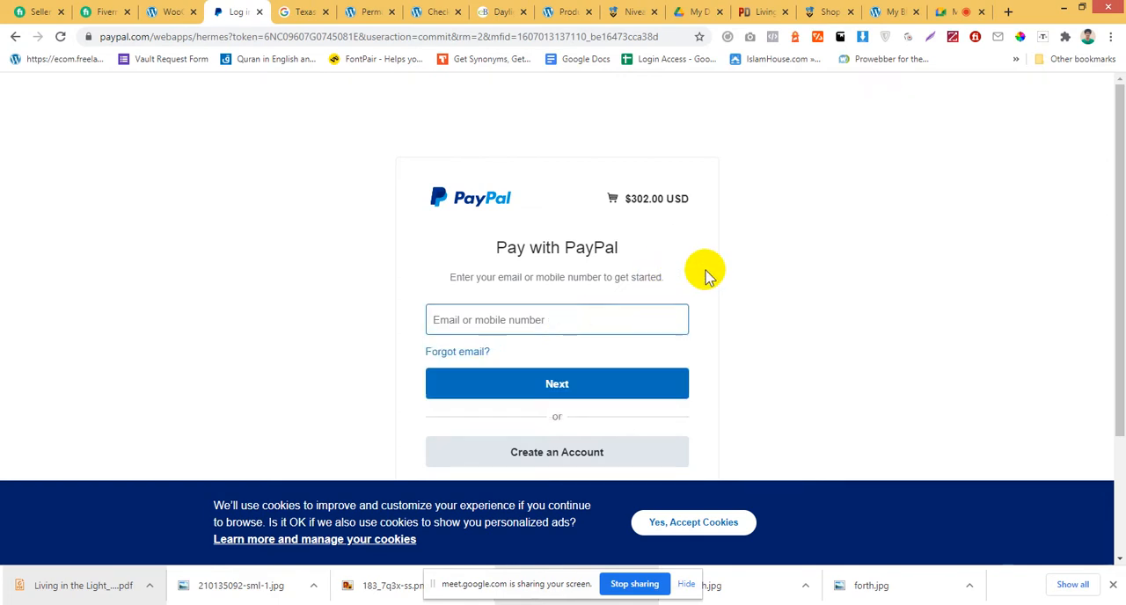
Return to the WooCommerce PayPal Standard settings and review them from the title down to the API credentials.
{"action": "left_click", "coordinate": [154, 9]}
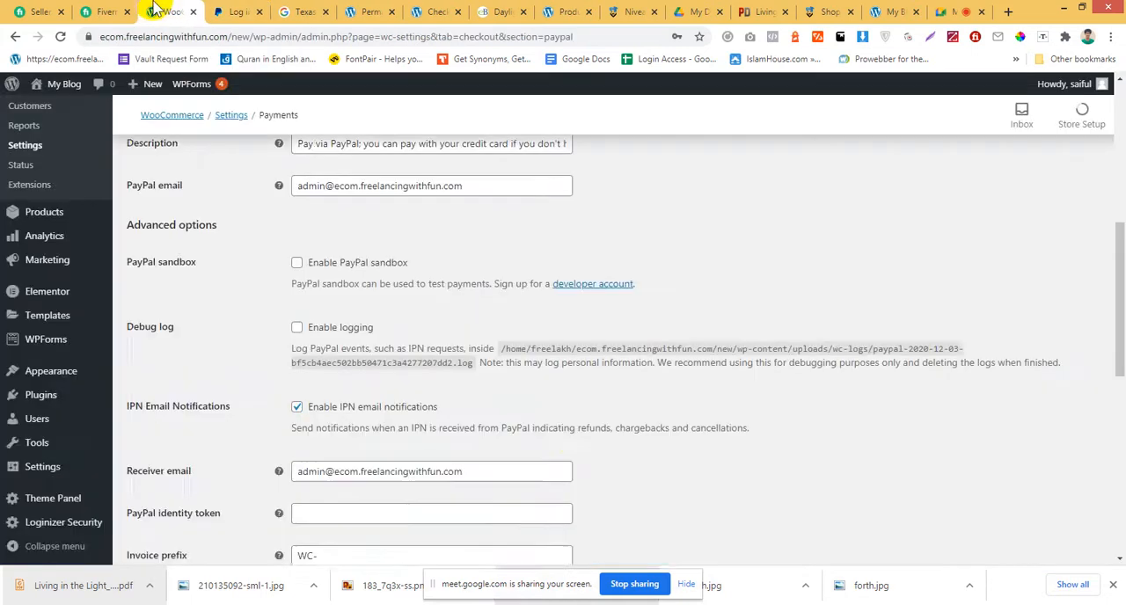
{"action": "scroll", "coordinate": [566, 256], "scroll_direction": "up", "scroll_amount": 4}
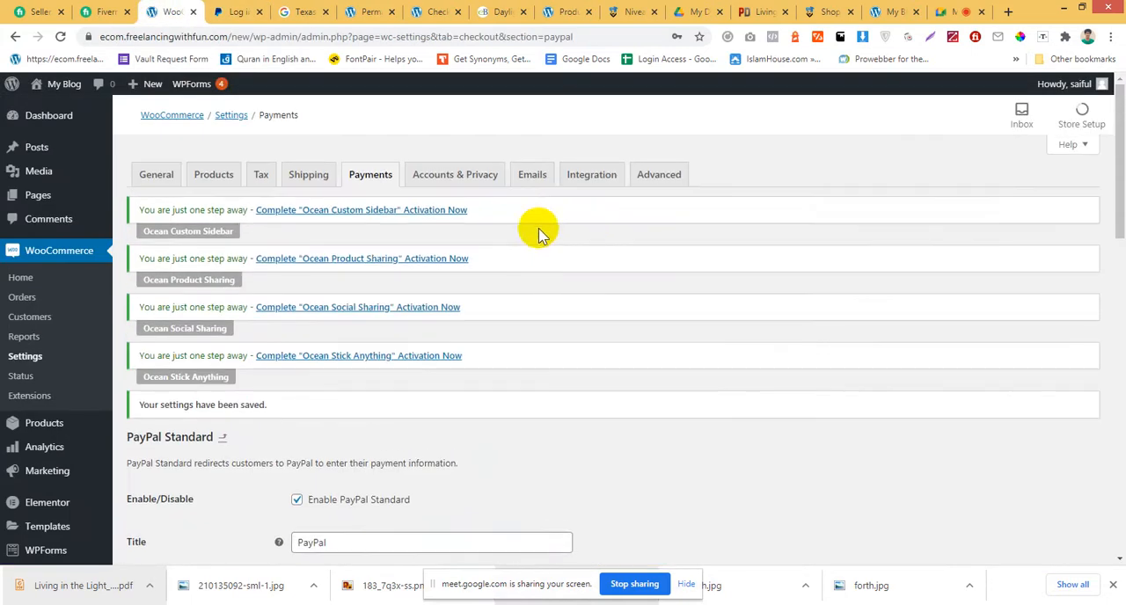
{"action": "scroll", "coordinate": [422, 189], "scroll_direction": "down", "scroll_amount": 4}
{"action": "scroll", "coordinate": [473, 257], "scroll_direction": "down", "scroll_amount": 3}
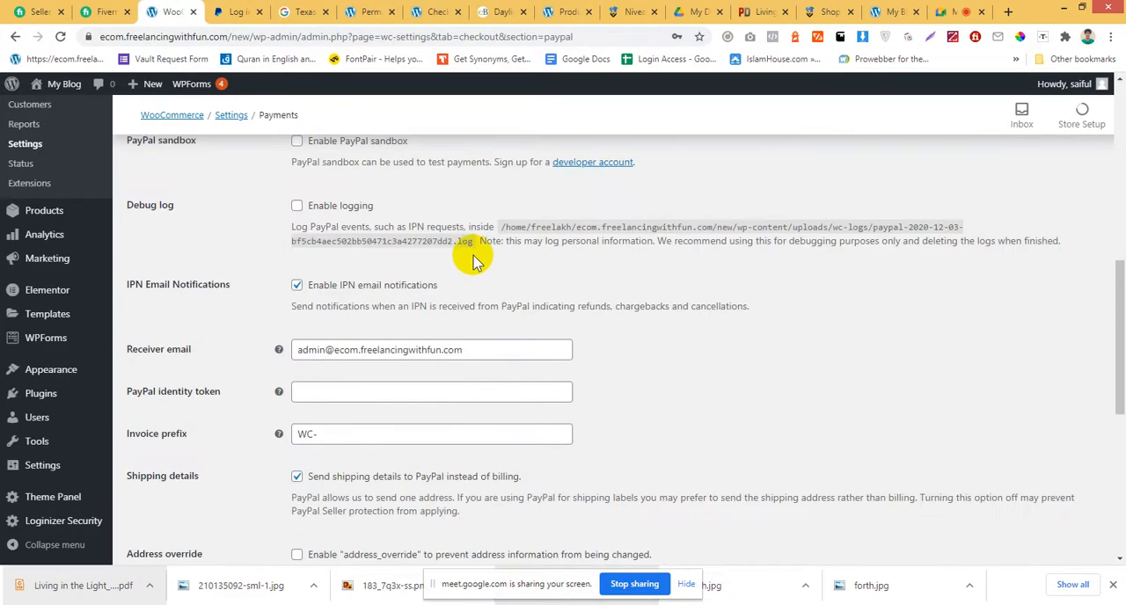
{"action": "scroll", "coordinate": [472, 244], "scroll_direction": "down", "scroll_amount": 5}
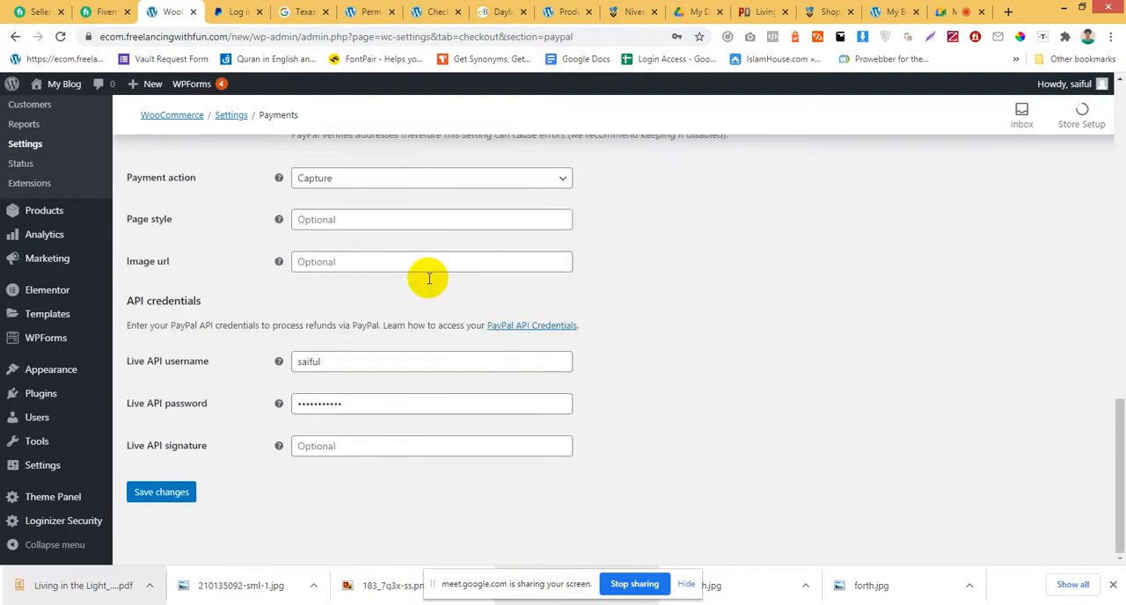
{"action": "scroll", "coordinate": [148, 371], "scroll_direction": "up", "scroll_amount": 8}
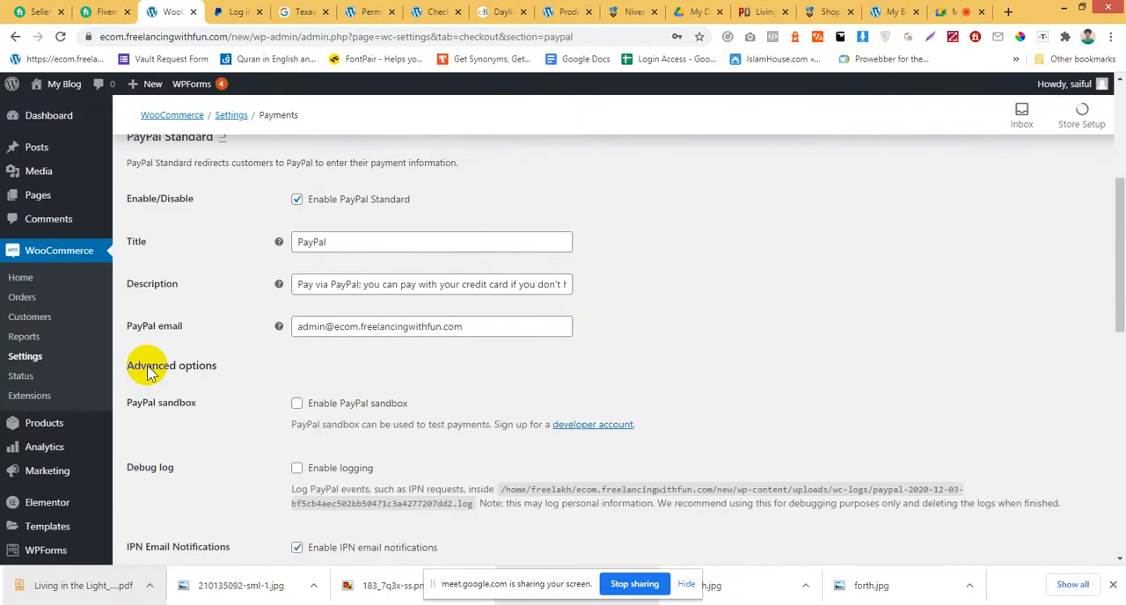
{"action": "scroll", "coordinate": [147, 368], "scroll_direction": "up", "scroll_amount": 4}
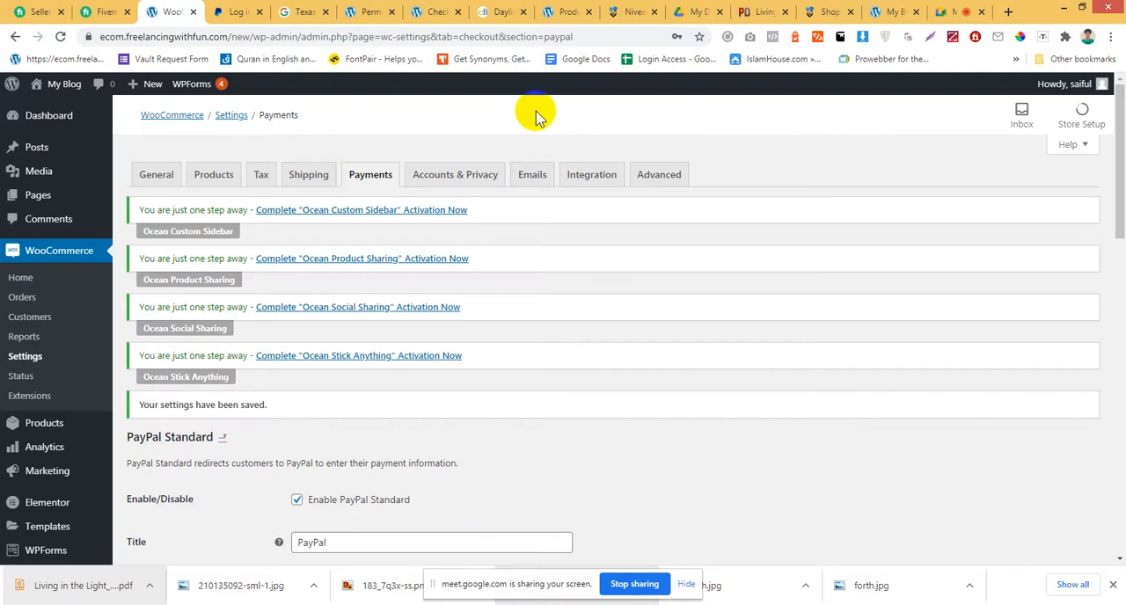
Open the Accounts & Privacy settings and examine the guest checkout, account creation and personal data retention options.
{"action": "left_click", "coordinate": [453, 176]}
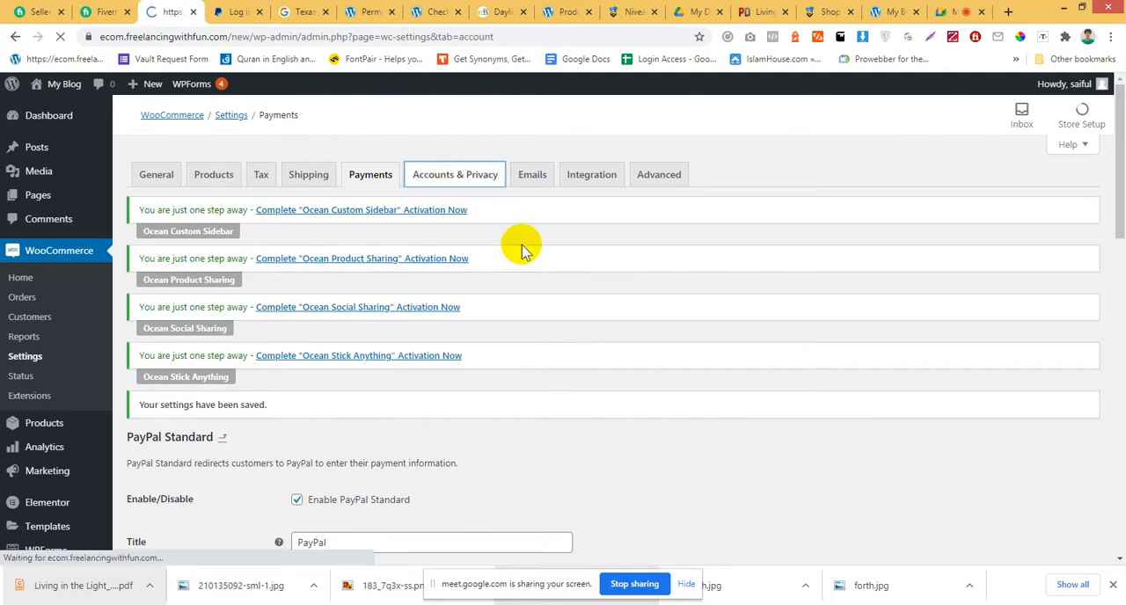
{"action": "scroll", "coordinate": [521, 251], "scroll_direction": "down", "scroll_amount": 1}
{"action": "scroll", "coordinate": [521, 253], "scroll_direction": "down", "scroll_amount": 5}
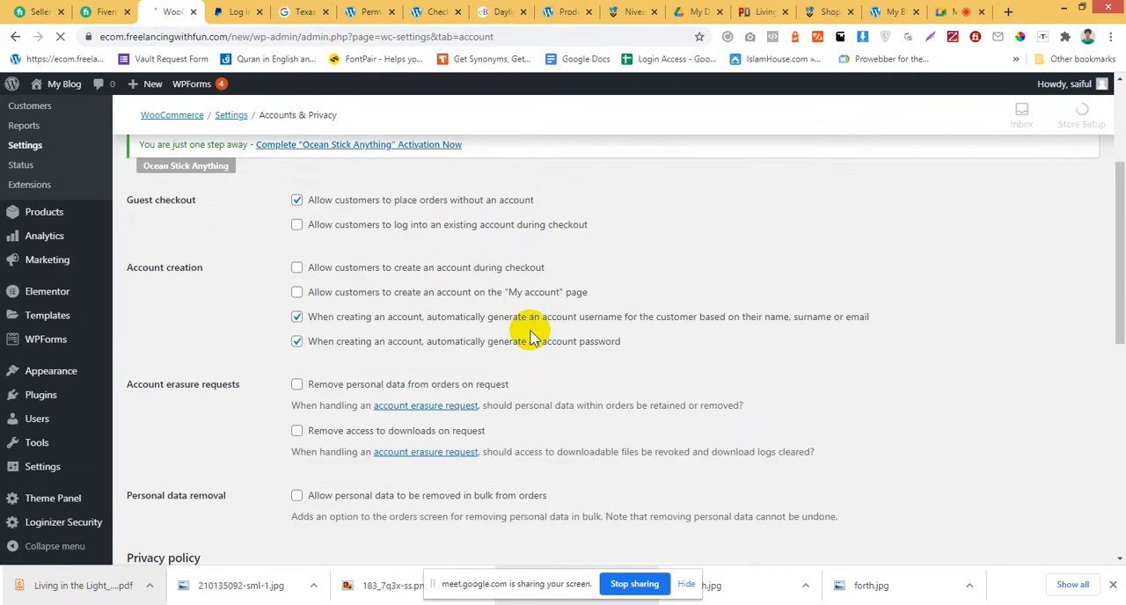
{"action": "scroll", "coordinate": [533, 334], "scroll_direction": "up", "scroll_amount": 3}
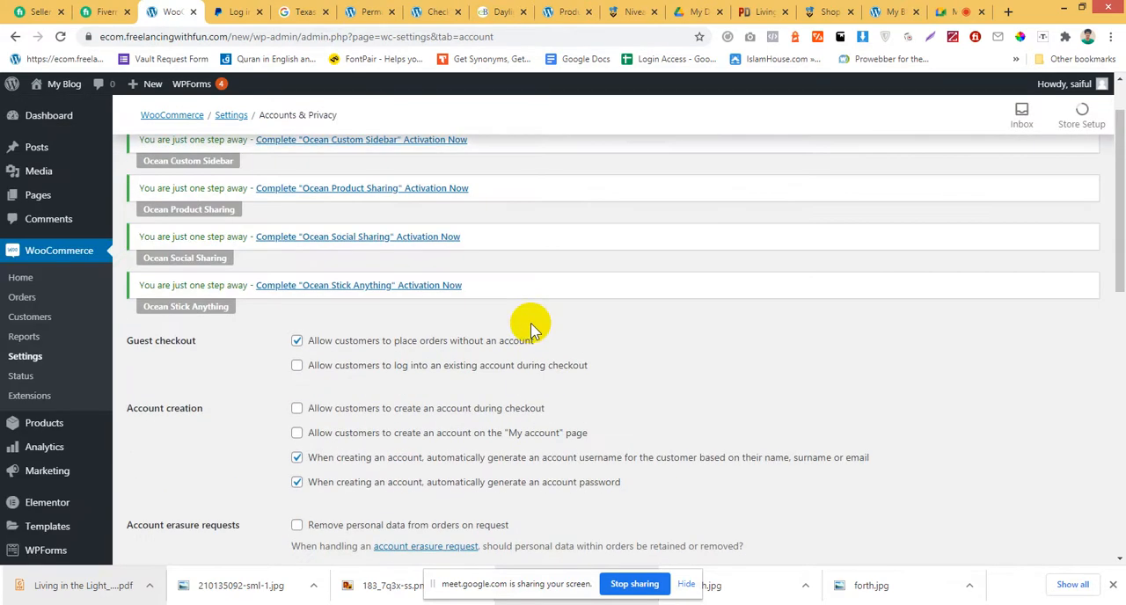
{"action": "scroll", "coordinate": [528, 326], "scroll_direction": "down", "scroll_amount": 8}
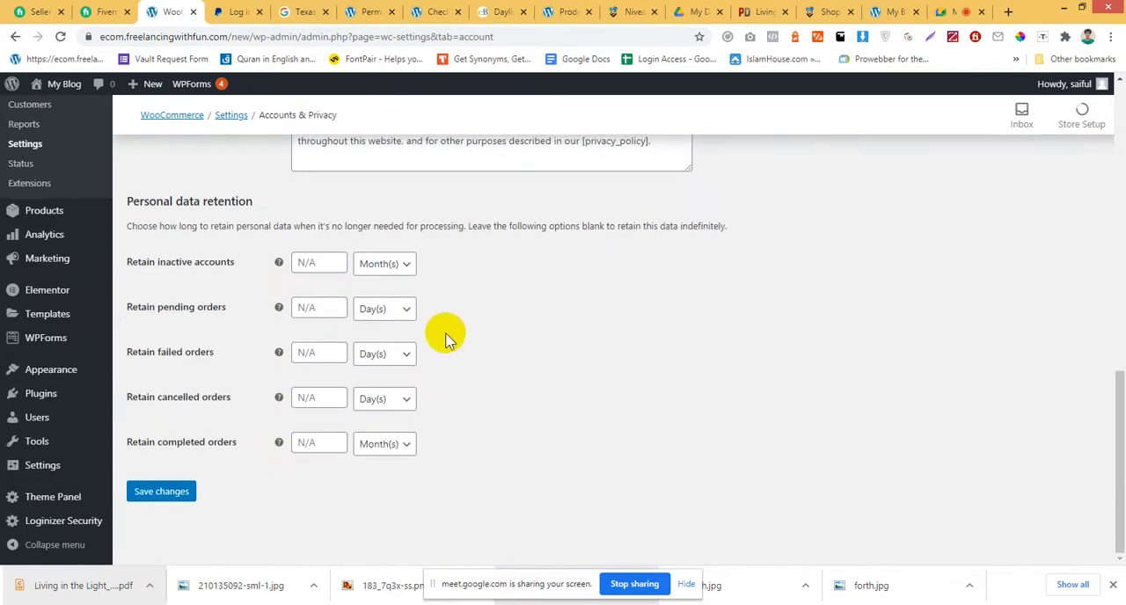
Examine the registration and checkout privacy policy texts, highlighting the privacy_policy placeholder in the registration text.
{"action": "scroll", "coordinate": [445, 336], "scroll_direction": "up", "scroll_amount": 2}
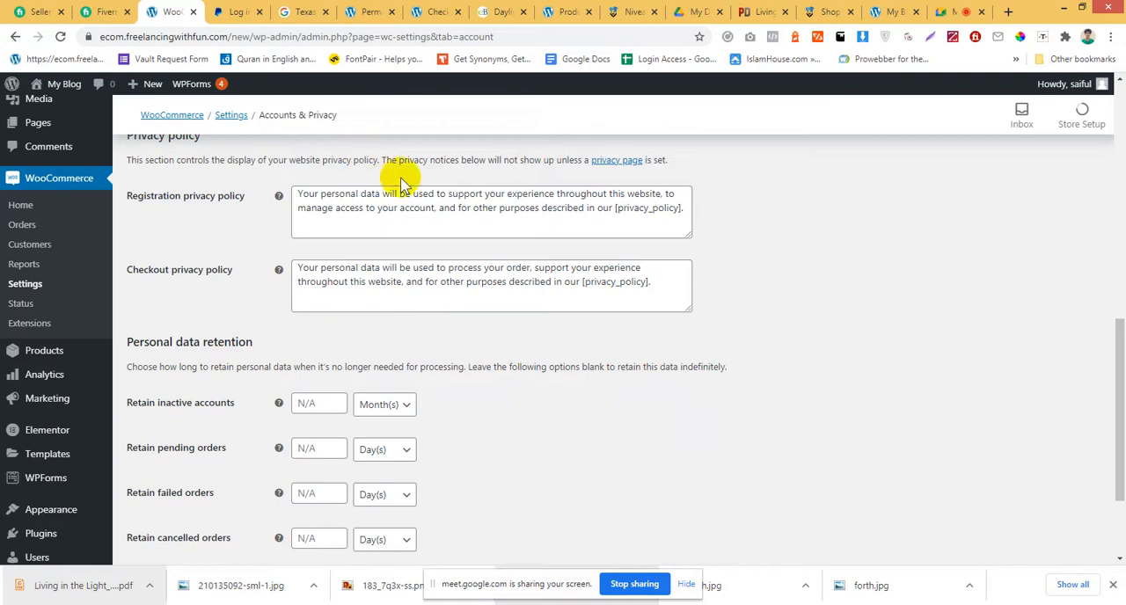
{"action": "left_click", "coordinate": [401, 215]}
{"action": "scroll", "coordinate": [466, 222], "scroll_direction": "up", "scroll_amount": 3}
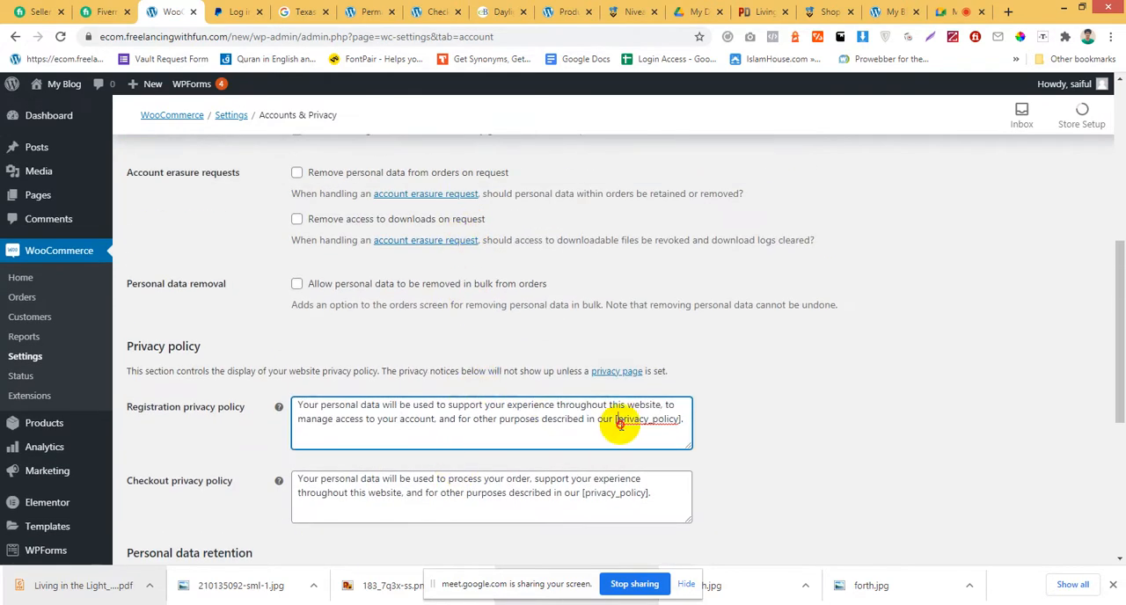
{"action": "left_click_drag", "start_coordinate": [619, 422], "coordinate": [678, 421]}
{"action": "scroll", "coordinate": [440, 378], "scroll_direction": "up", "scroll_amount": 6}
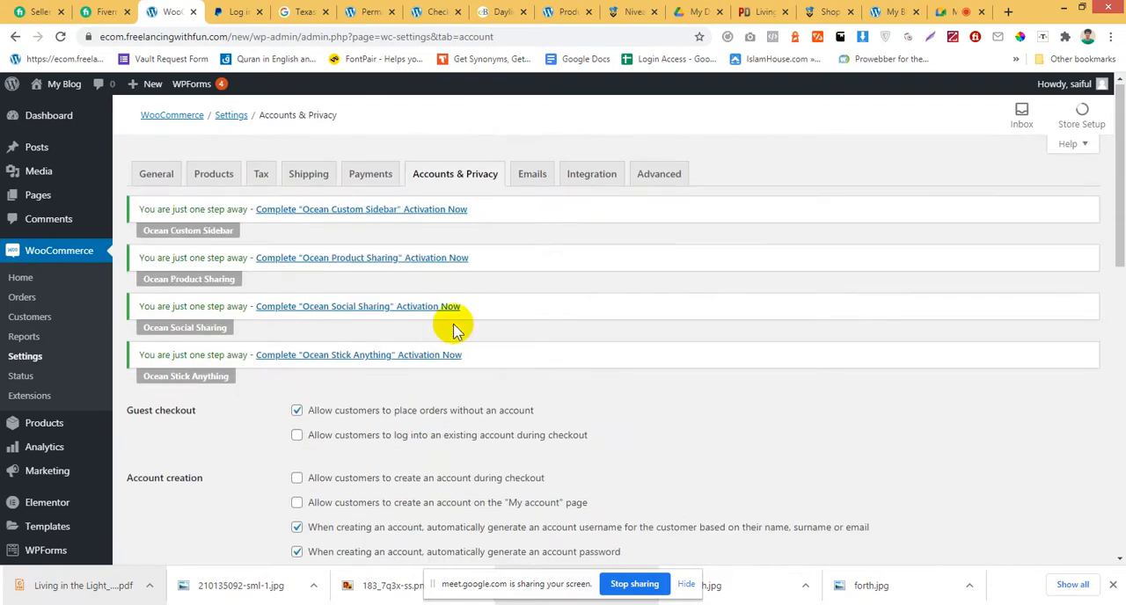
Open the Emails settings and examine the notification list, highlighting the recipient of the New order email.
{"action": "left_click", "coordinate": [529, 183]}
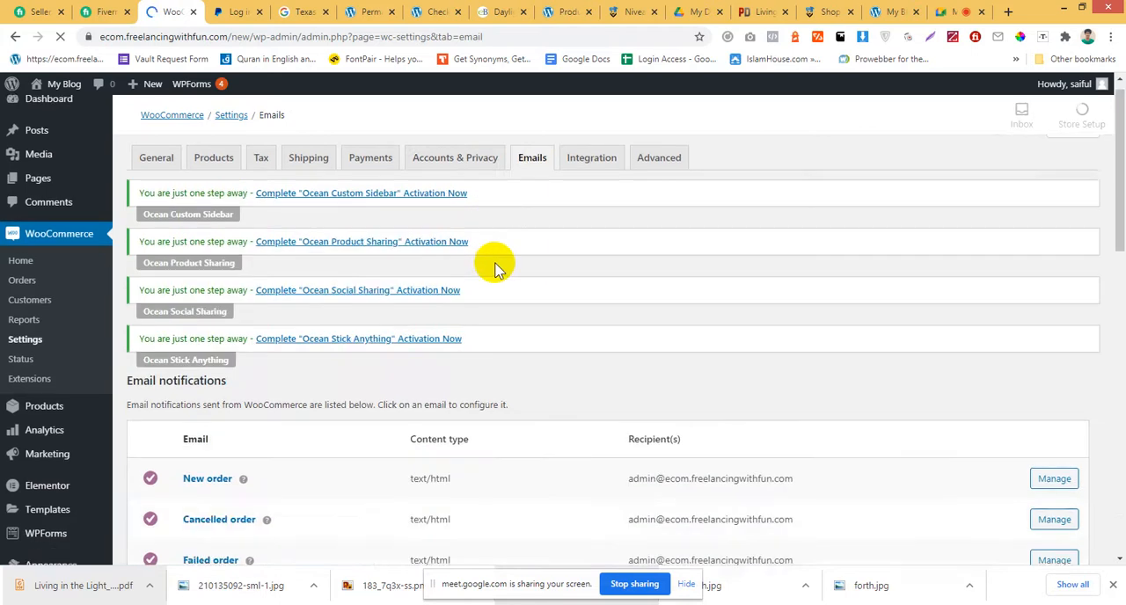
{"action": "scroll", "coordinate": [497, 264], "scroll_direction": "down", "scroll_amount": 2}
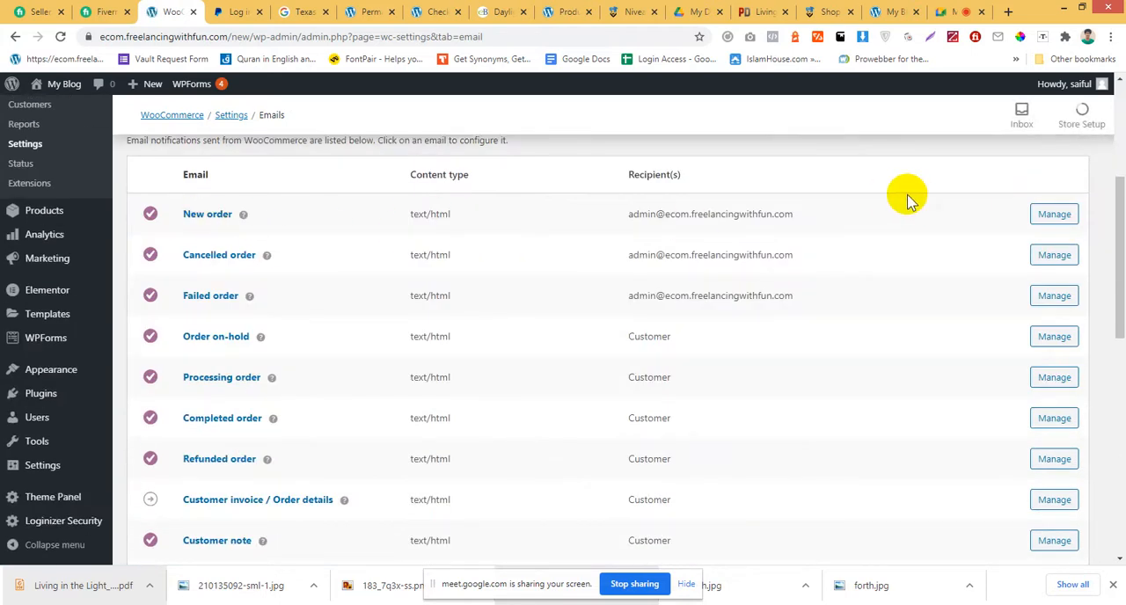
{"action": "left_click_drag", "start_coordinate": [790, 216], "coordinate": [625, 214]}
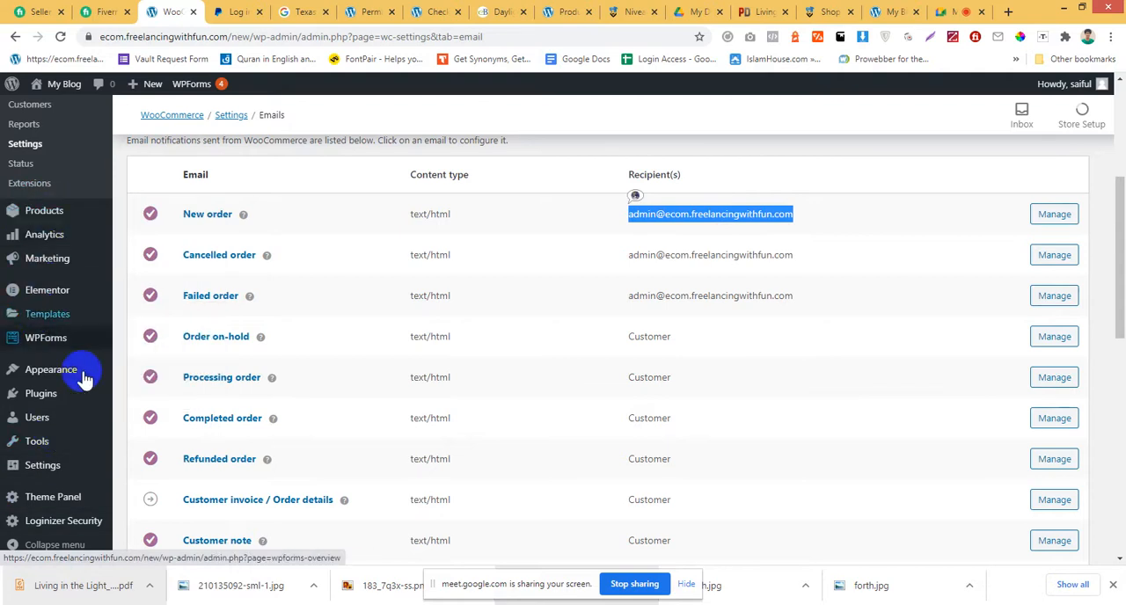
{"action": "left_click", "coordinate": [866, 227]}
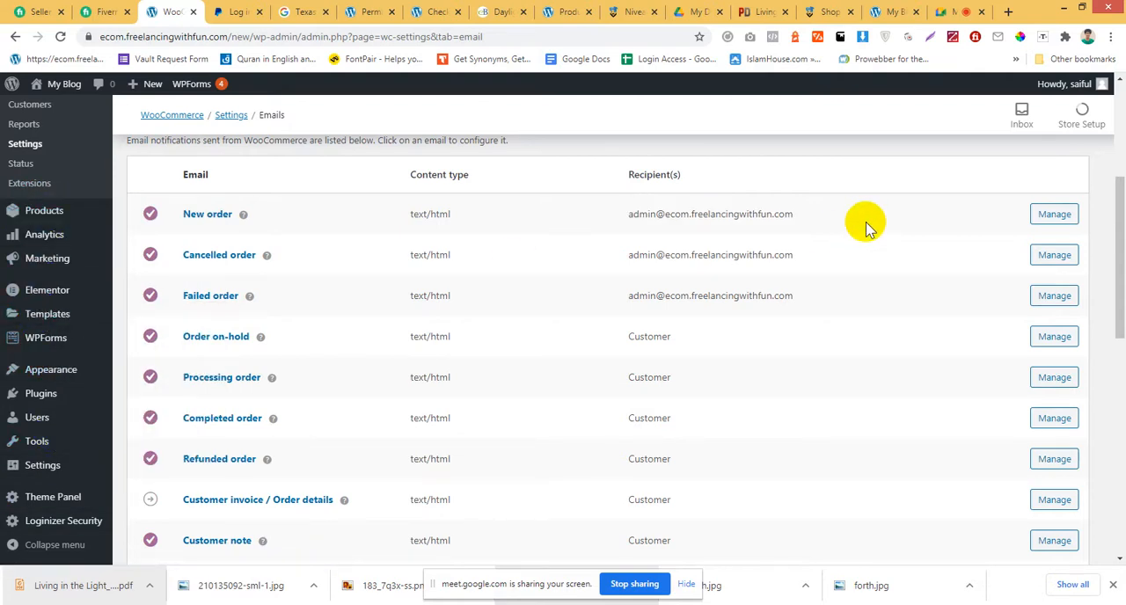
{"action": "left_click_drag", "start_coordinate": [782, 215], "coordinate": [818, 219]}
{"action": "left_click", "coordinate": [823, 220]}
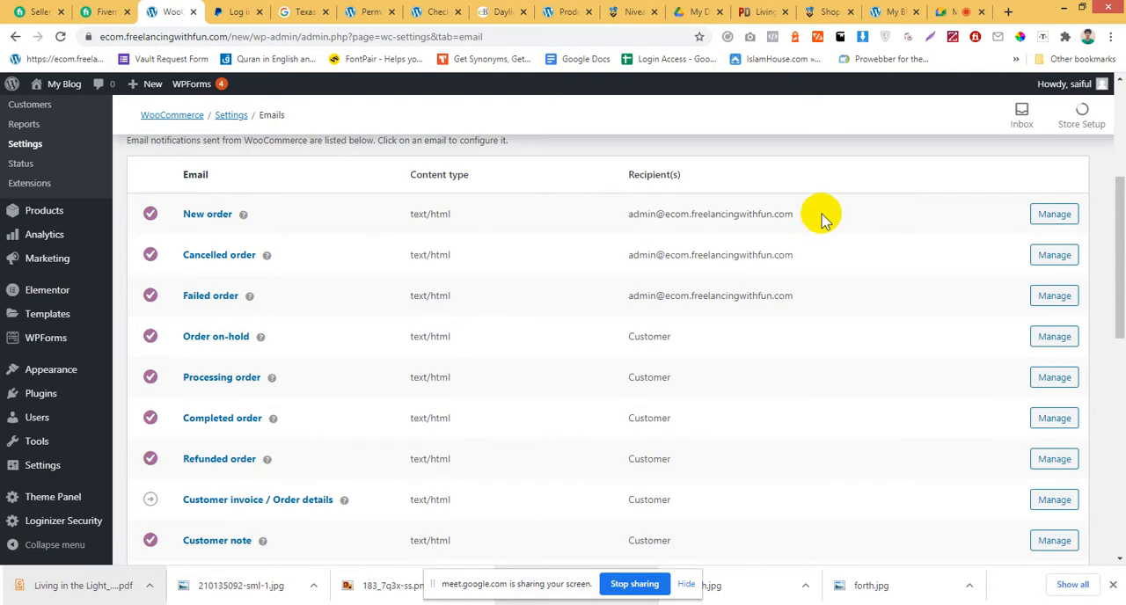
Open the New order email's settings, return to the Emails settings and review the notifications sent to customers.
{"action": "left_click", "coordinate": [1055, 214]}
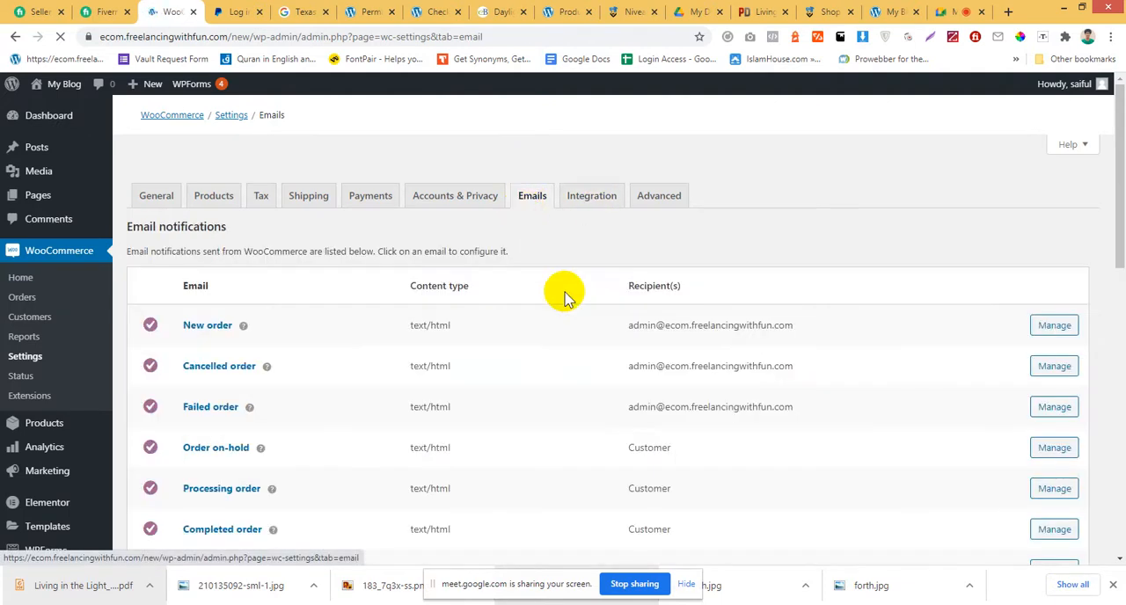
{"action": "scroll", "coordinate": [563, 294], "scroll_direction": "down", "scroll_amount": 2}
{"action": "scroll", "coordinate": [766, 256], "scroll_direction": "down", "scroll_amount": 4}
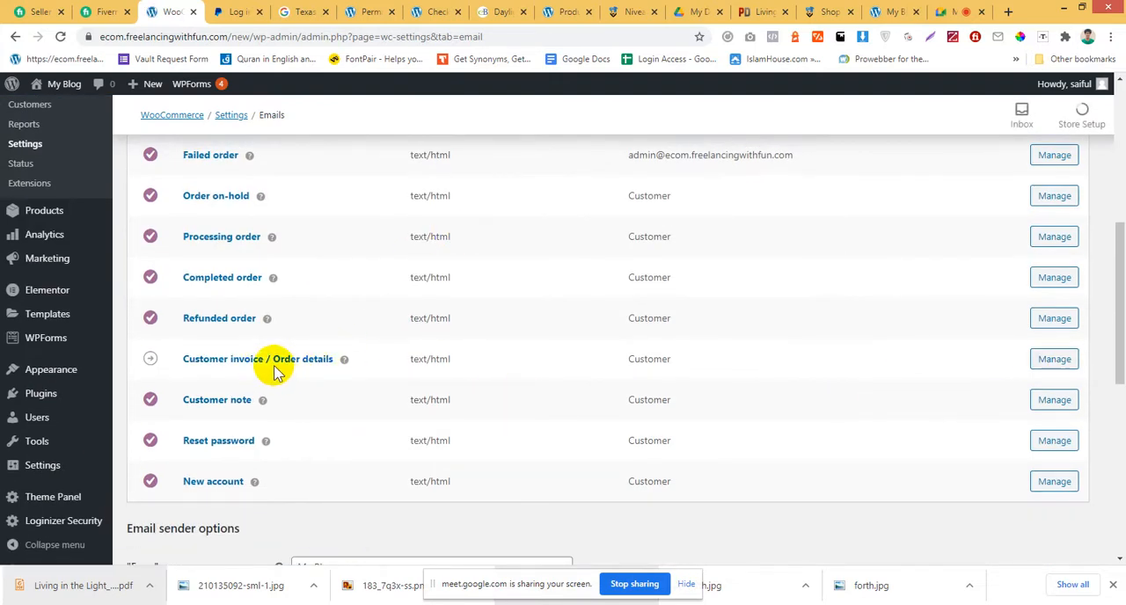
{"action": "scroll", "coordinate": [795, 428], "scroll_direction": "up", "scroll_amount": 3}
{"action": "scroll", "coordinate": [795, 428], "scroll_direction": "up", "scroll_amount": 2}
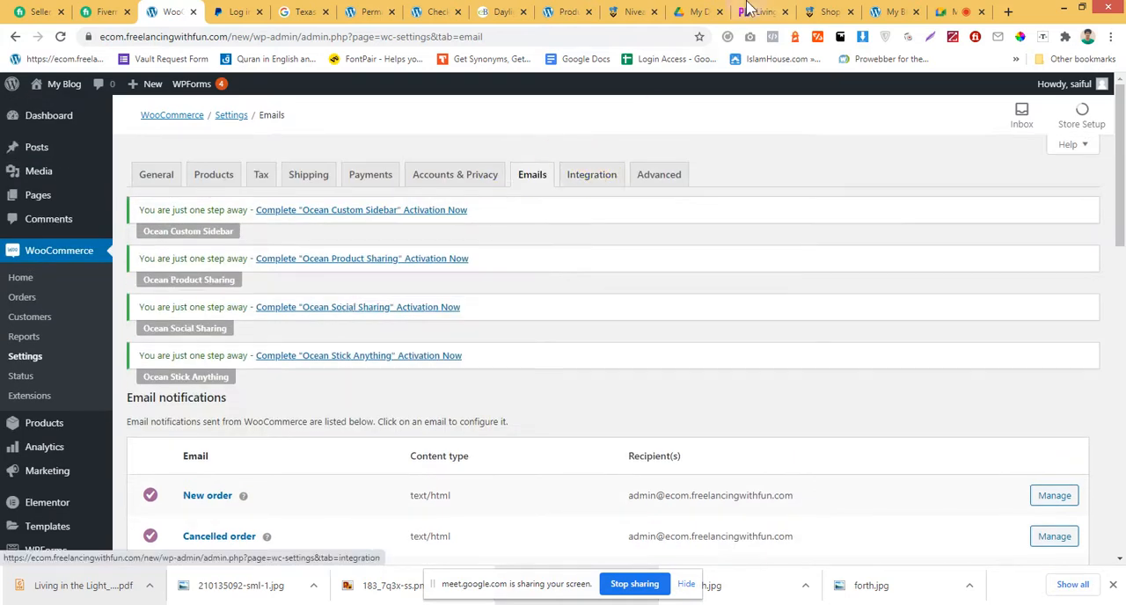
Switch to Google Meet to admit the waiting participant, return to the WooCommerce settings and close the PayPal login page.
{"action": "left_click", "coordinate": [948, 9]}
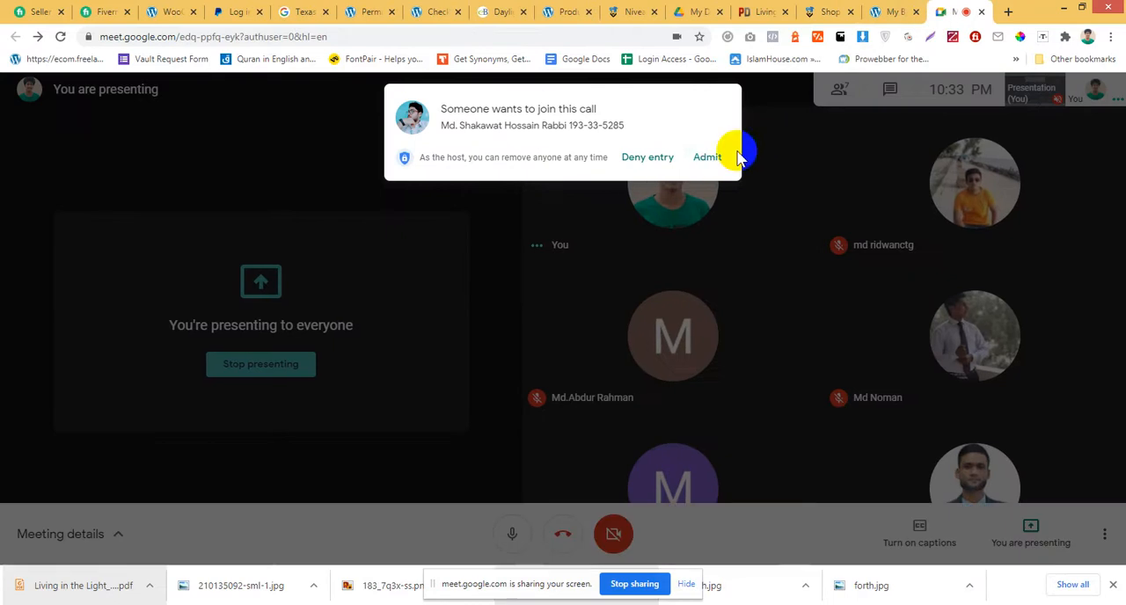
{"action": "left_click", "coordinate": [708, 159]}
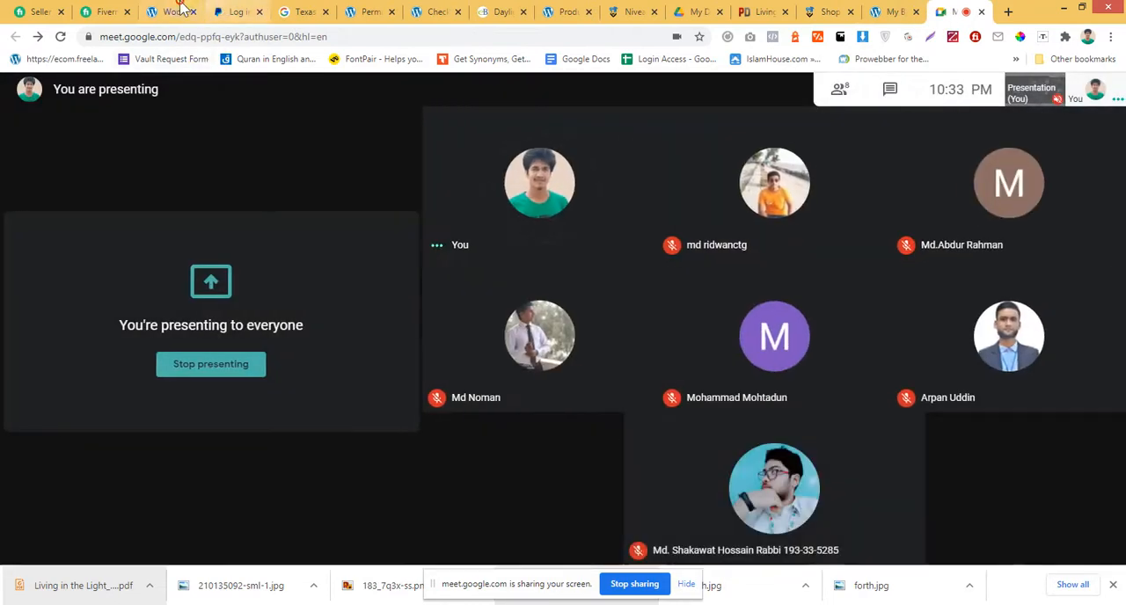
{"action": "left_click", "coordinate": [173, 12]}
{"action": "left_click", "coordinate": [220, 8]}
{"action": "left_click", "coordinate": [169, 9]}
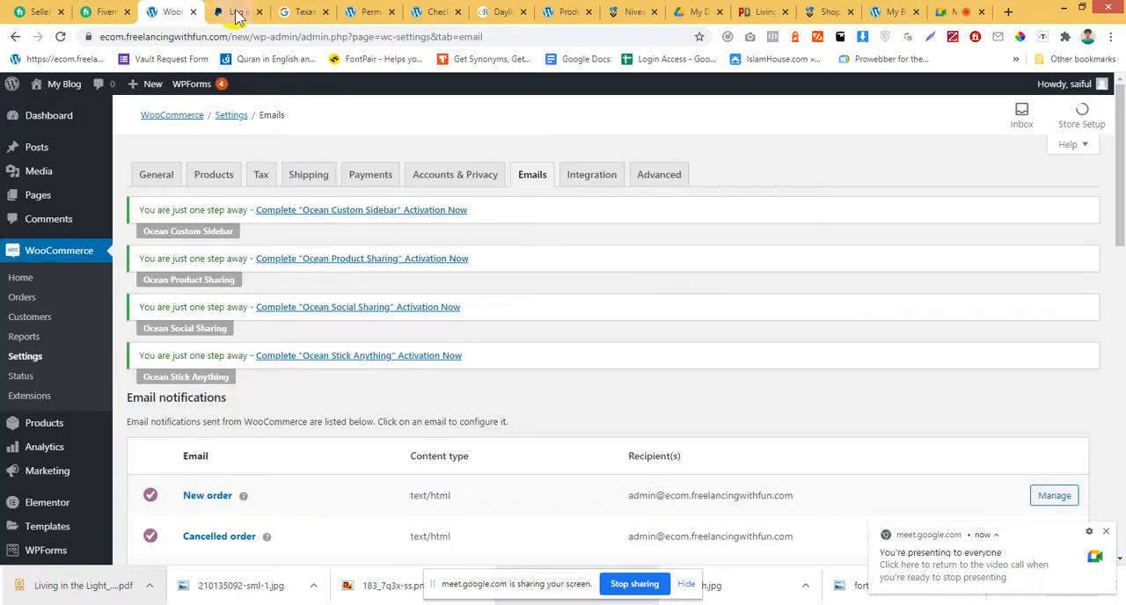
{"action": "left_click", "coordinate": [259, 13]}
Review the remaining Emails settings, including the sender name and address, template footer text and color options.
{"action": "scroll", "coordinate": [476, 378], "scroll_direction": "down", "scroll_amount": 6}
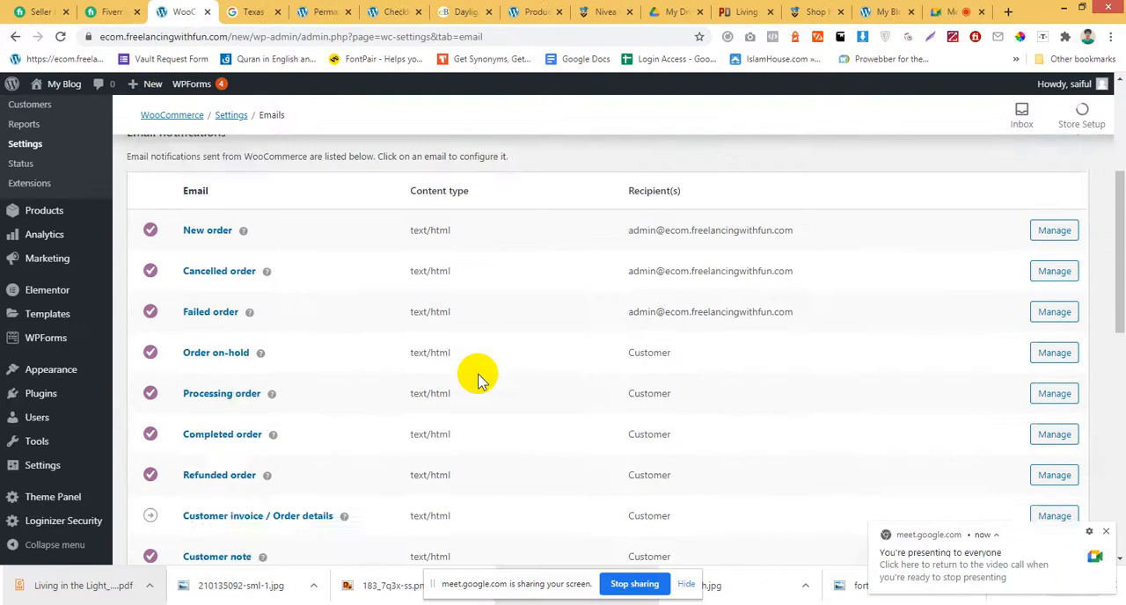
{"action": "scroll", "coordinate": [477, 381], "scroll_direction": "down", "scroll_amount": 4}
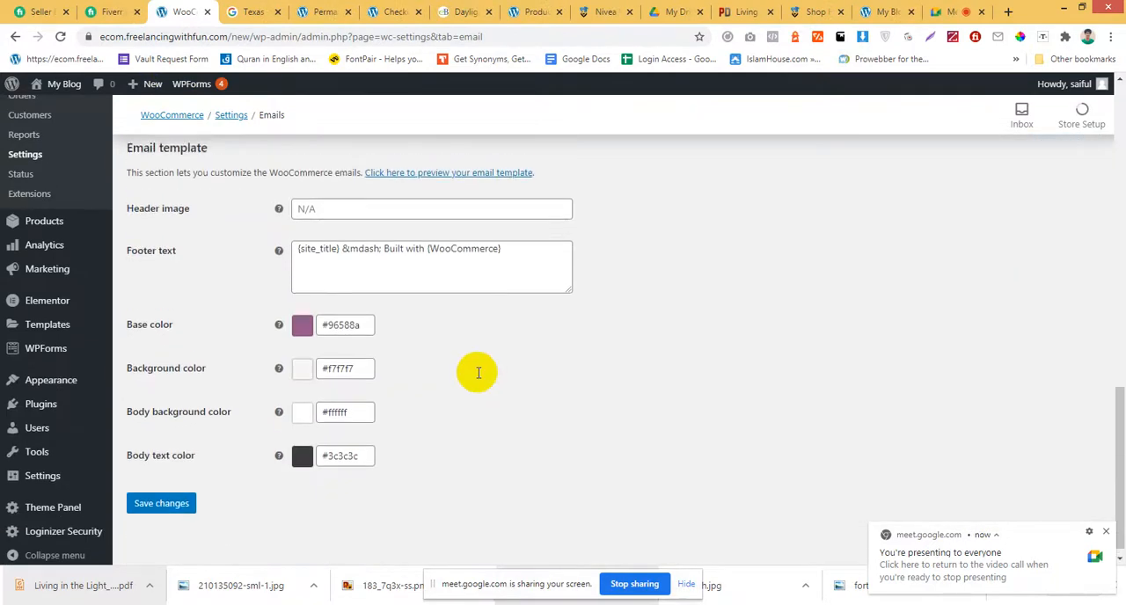
{"action": "scroll", "coordinate": [478, 380], "scroll_direction": "up", "scroll_amount": 8}
{"action": "scroll", "coordinate": [473, 377], "scroll_direction": "up", "scroll_amount": 3}
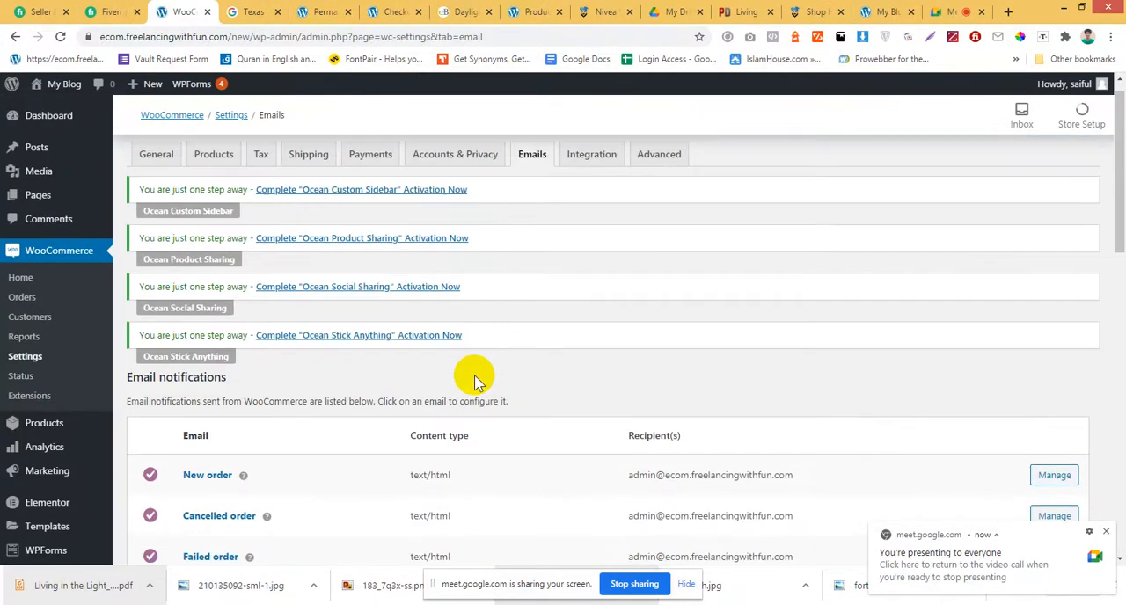
{"action": "scroll", "coordinate": [568, 261], "scroll_direction": "down", "scroll_amount": 10}
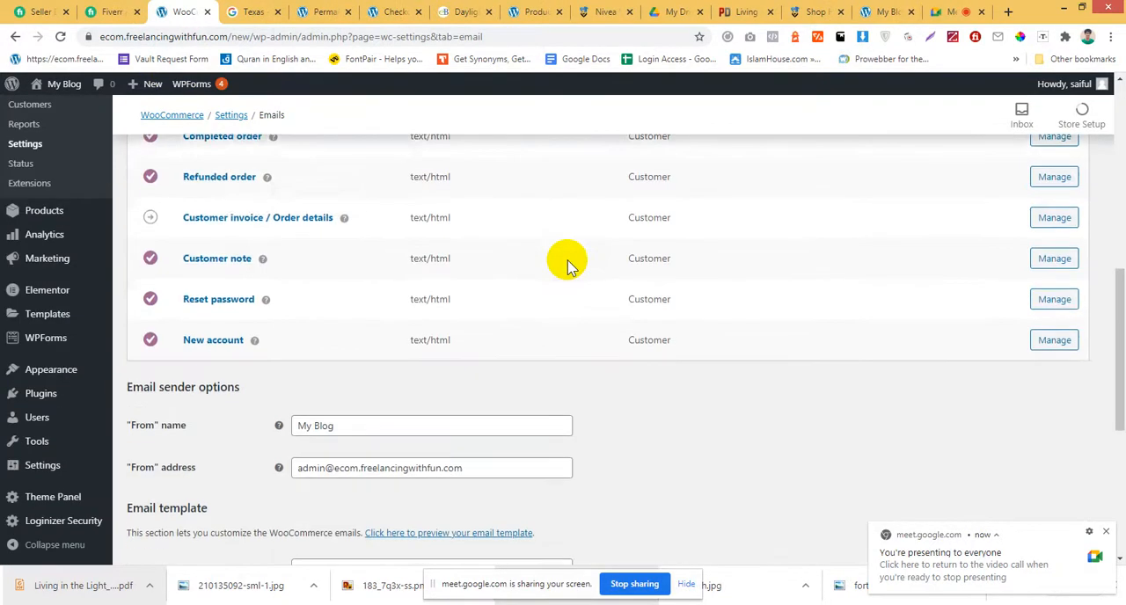
{"action": "scroll", "coordinate": [405, 280], "scroll_direction": "up", "scroll_amount": 2}
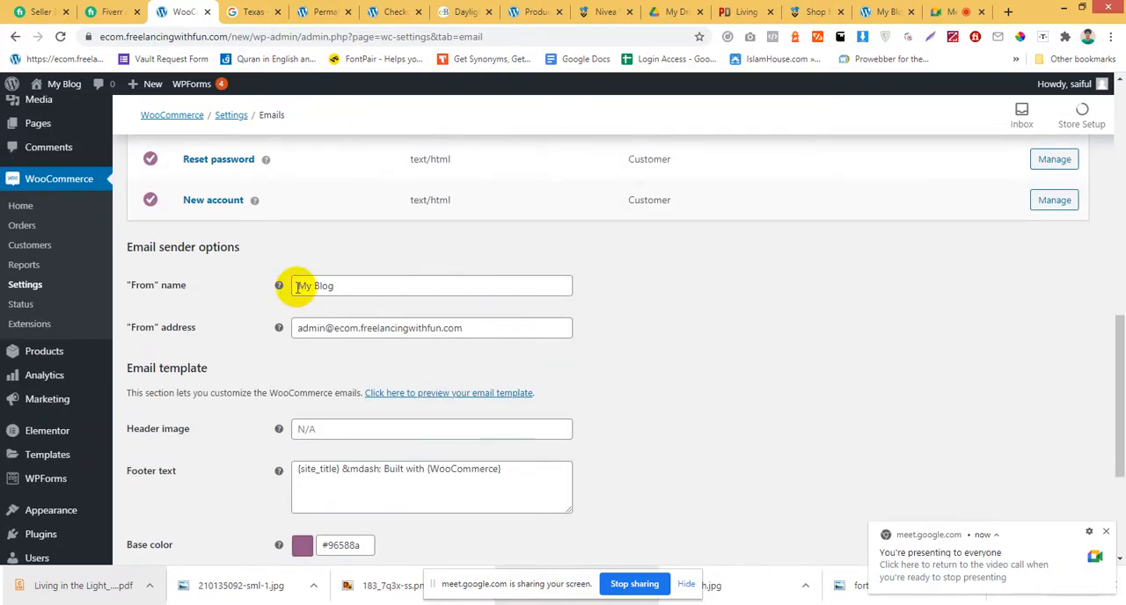
Review the email sender name, sender address and template options, and save the Emails settings.
{"action": "left_click_drag", "start_coordinate": [297, 285], "coordinate": [483, 286]}
{"action": "left_click_drag", "start_coordinate": [533, 327], "coordinate": [284, 341]}
{"action": "left_click", "coordinate": [332, 347]}
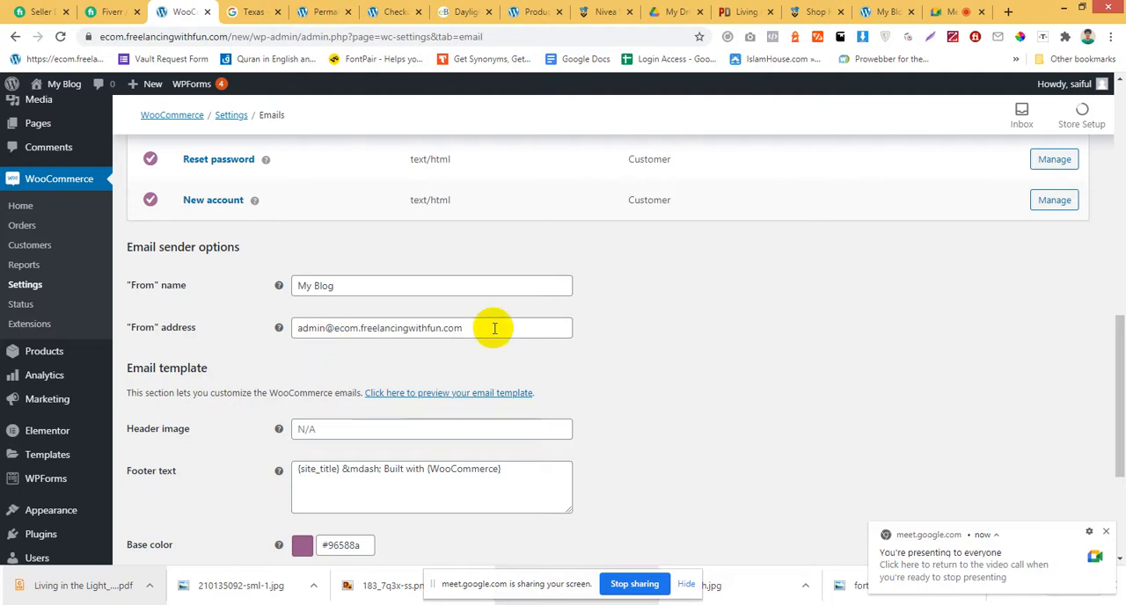
{"action": "scroll", "coordinate": [535, 344], "scroll_direction": "down", "scroll_amount": 1}
{"action": "scroll", "coordinate": [696, 346], "scroll_direction": "down", "scroll_amount": 2}
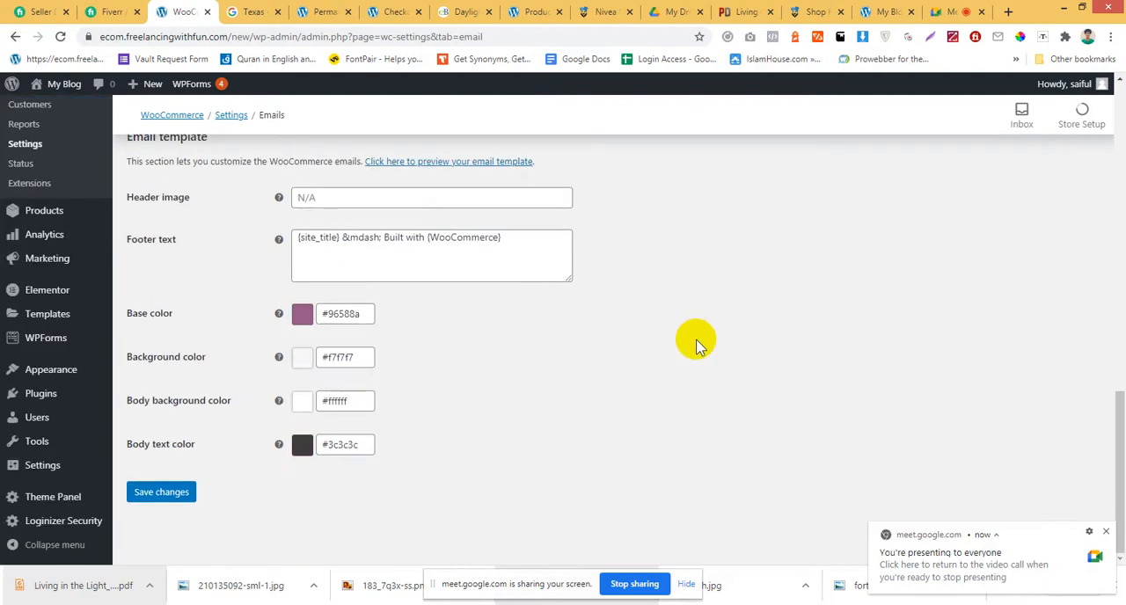
{"action": "left_click", "coordinate": [164, 493]}
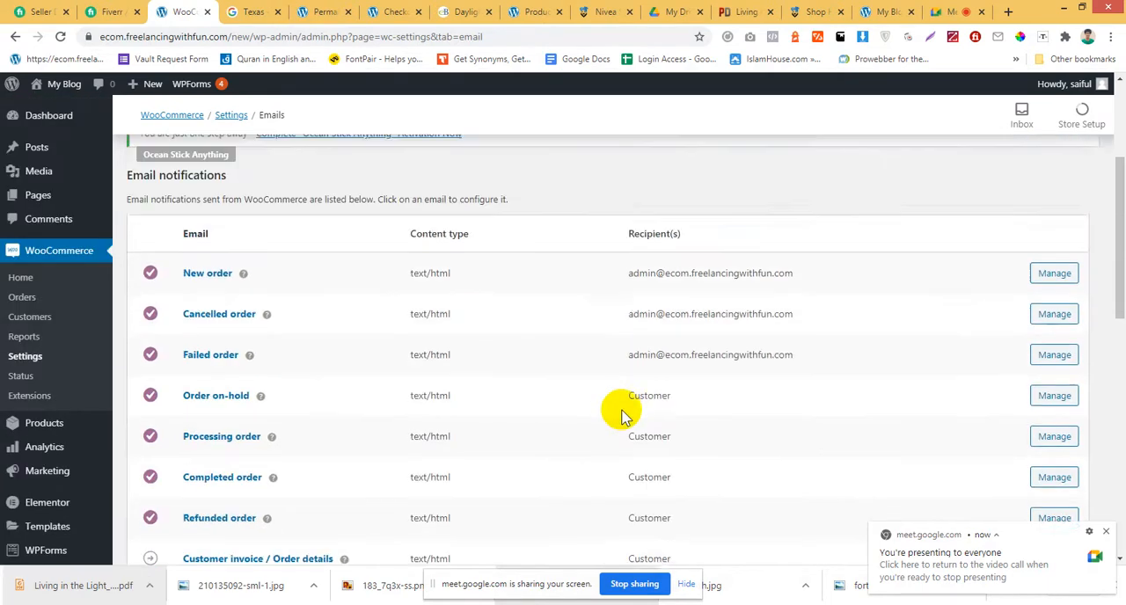
Open the WooCommerce Integration settings and view the MaxMind Geolocation Integration documentation.
{"action": "scroll", "coordinate": [620, 413], "scroll_direction": "up", "scroll_amount": 3}
{"action": "left_click", "coordinate": [602, 187]}
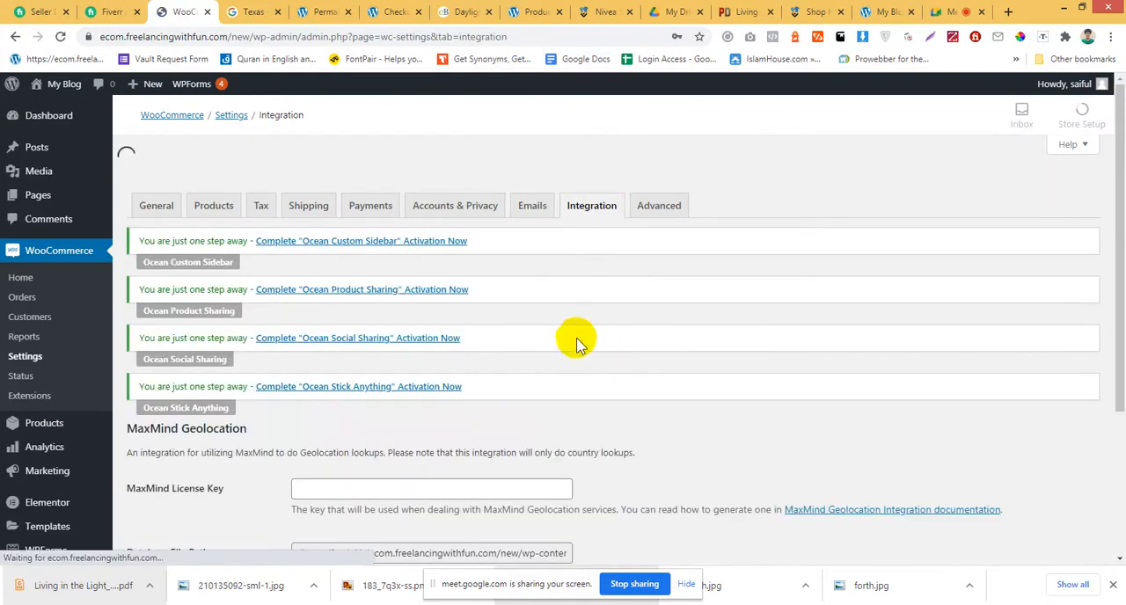
{"action": "scroll", "coordinate": [449, 365], "scroll_direction": "down", "scroll_amount": 2}
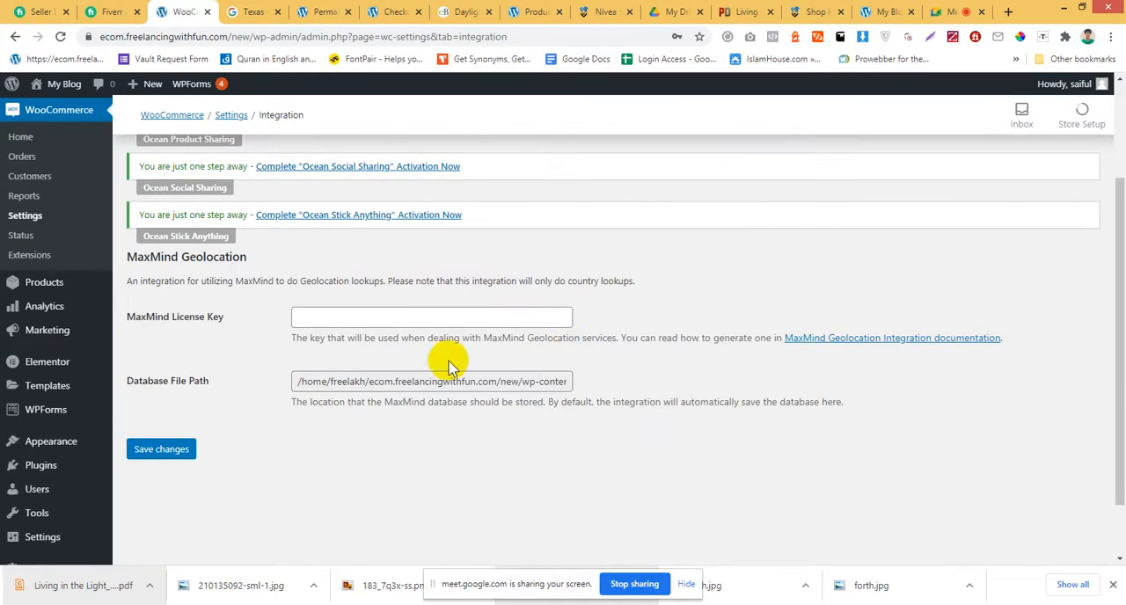
{"action": "left_click", "coordinate": [339, 318]}
{"action": "left_click", "coordinate": [817, 340]}
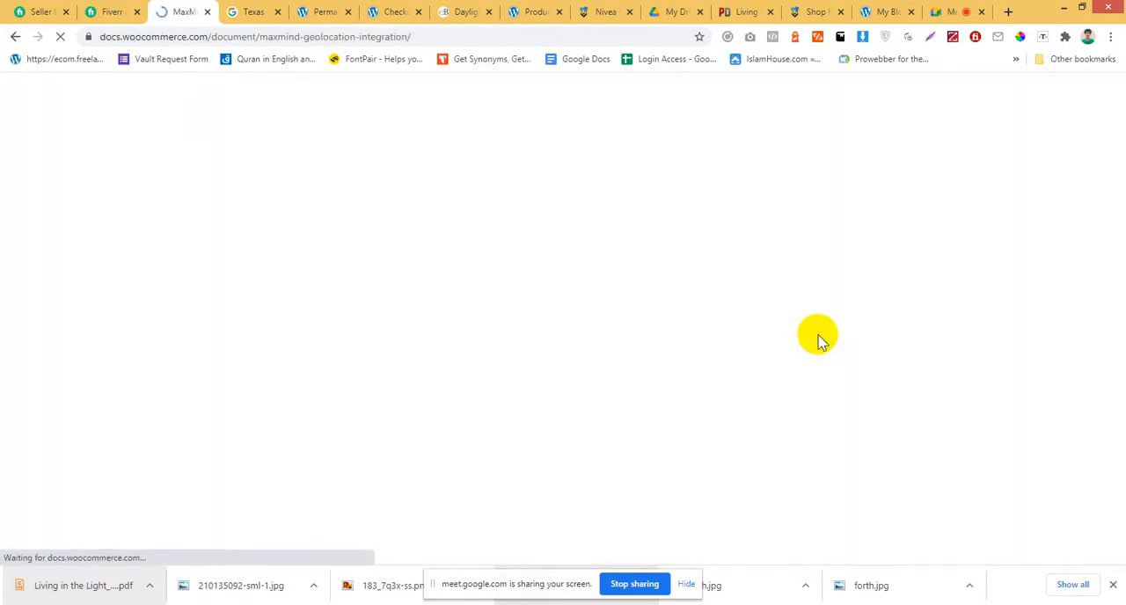
Return from the documentation to the Integration settings and highlight the MaxMind Geolocation description.
{"action": "right_click", "coordinate": [17, 42]}
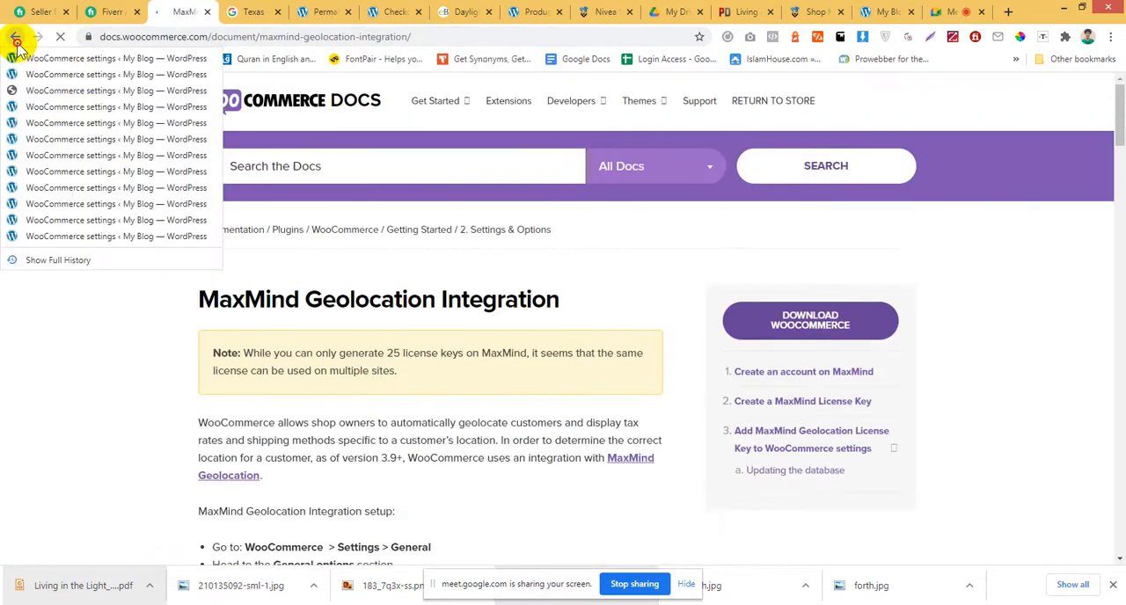
{"action": "left_click", "coordinate": [13, 59]}
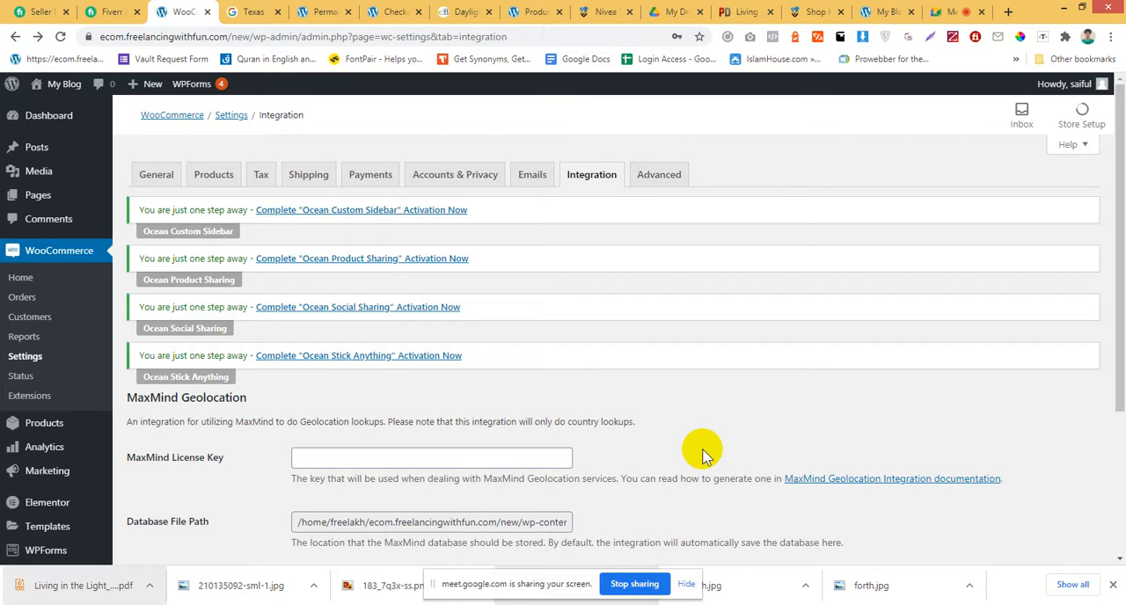
{"action": "left_click_drag", "start_coordinate": [248, 421], "coordinate": [690, 425]}
{"action": "left_click", "coordinate": [694, 425]}
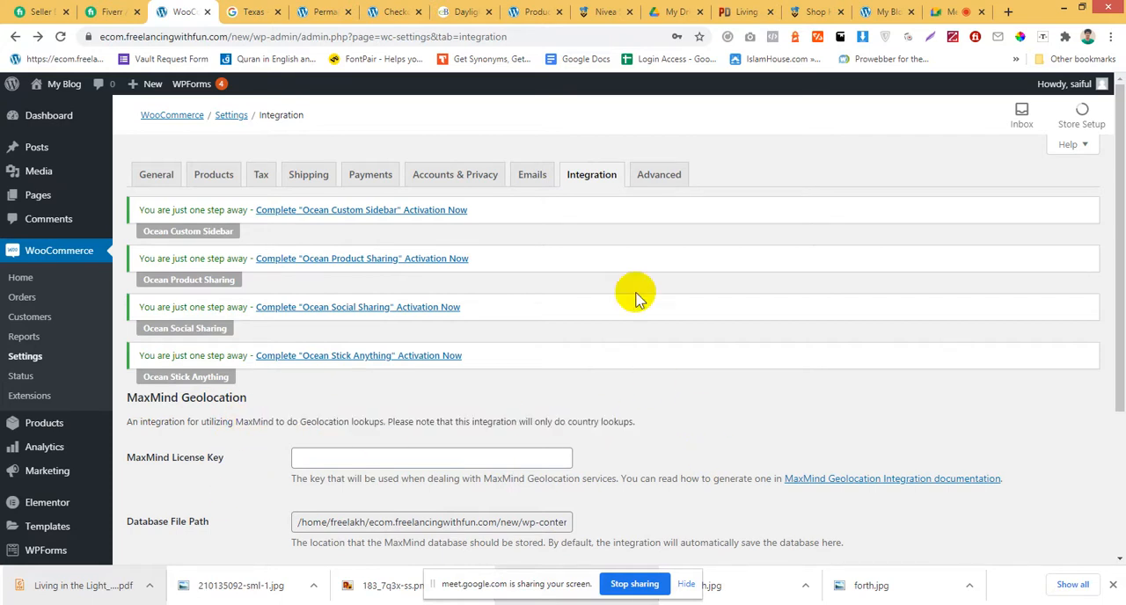
Open the Advanced settings and inspect the page choices for the Cart page and My account page.
{"action": "left_click", "coordinate": [660, 180]}
{"action": "scroll", "coordinate": [713, 347], "scroll_direction": "down", "scroll_amount": 2}
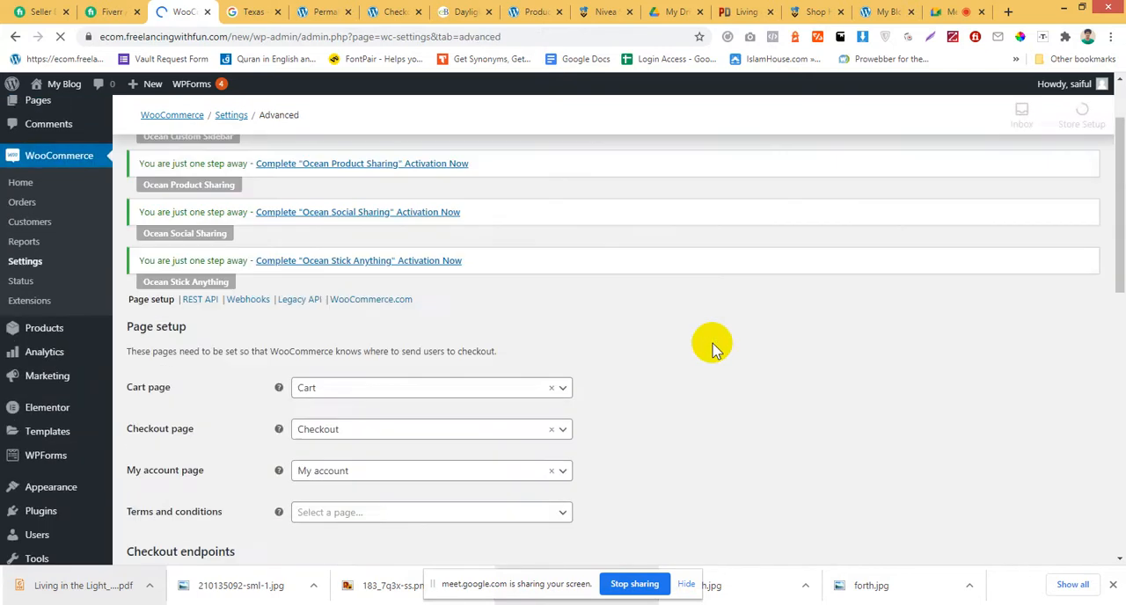
{"action": "scroll", "coordinate": [713, 348], "scroll_direction": "down", "scroll_amount": 1}
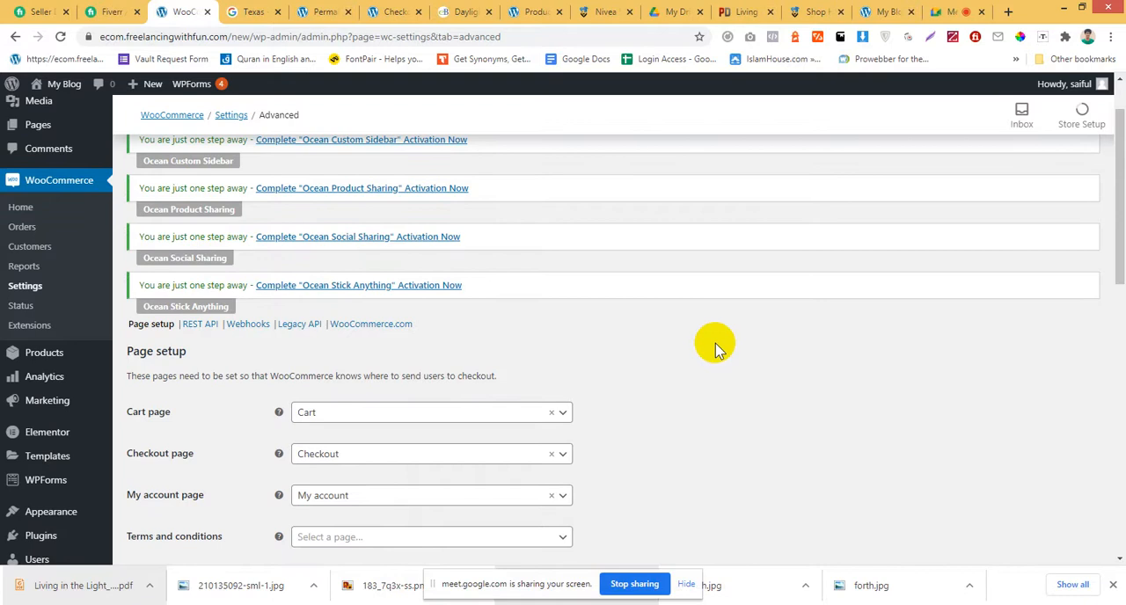
{"action": "left_click", "coordinate": [453, 415]}
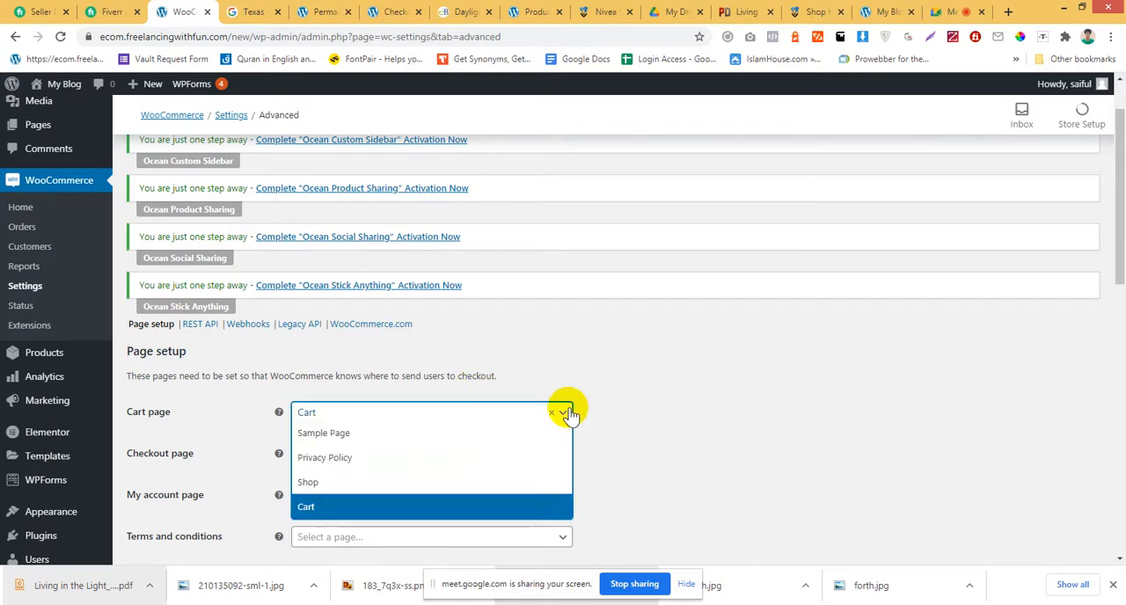
{"action": "left_click", "coordinate": [666, 387]}
{"action": "scroll", "coordinate": [666, 384], "scroll_direction": "down", "scroll_amount": 2}
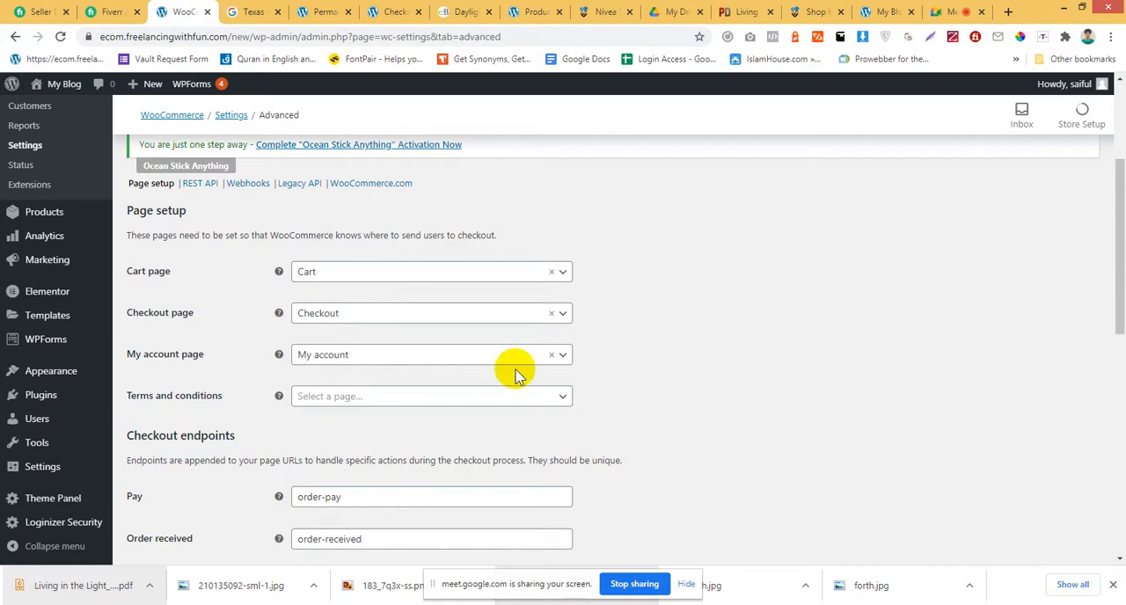
{"action": "left_click", "coordinate": [479, 368]}
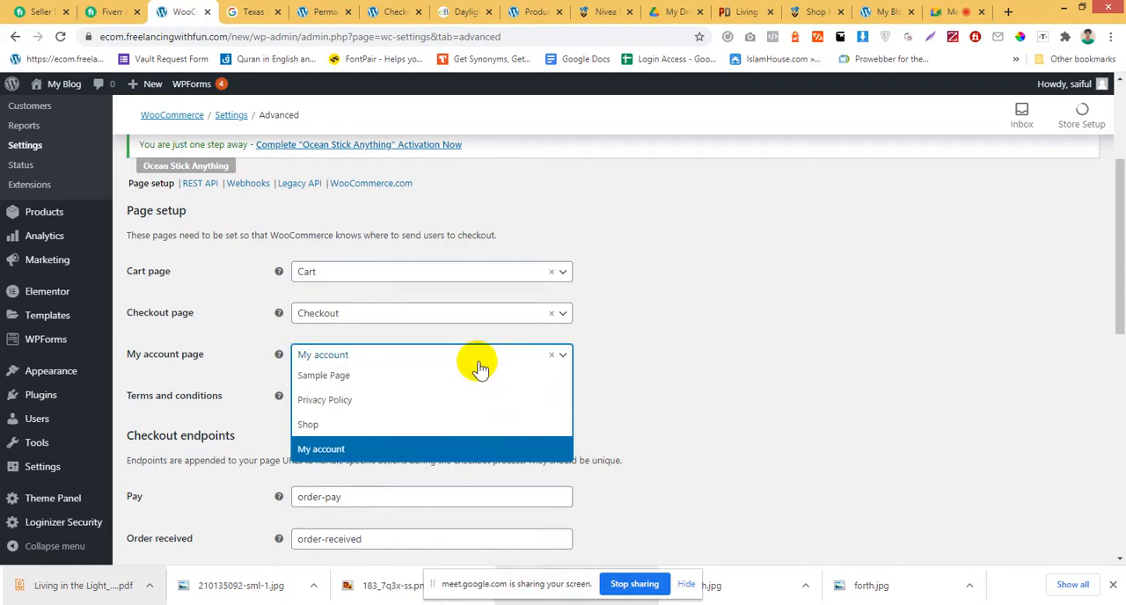
{"action": "left_click", "coordinate": [752, 342]}
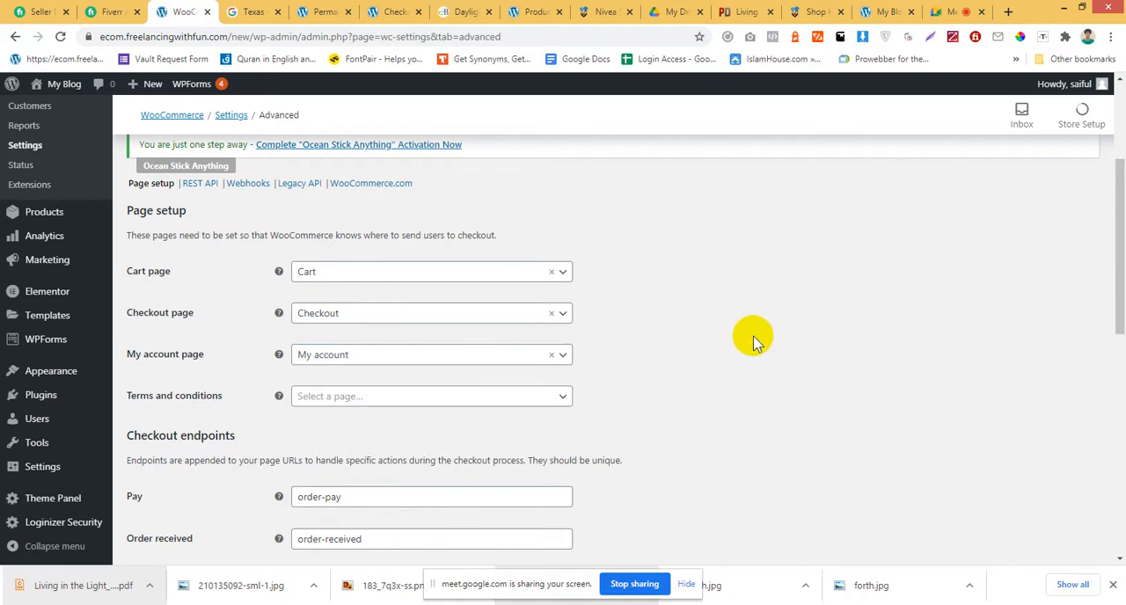
Look over the checkout and account endpoints and save the Advanced settings.
{"action": "scroll", "coordinate": [754, 342], "scroll_direction": "down", "scroll_amount": 3}
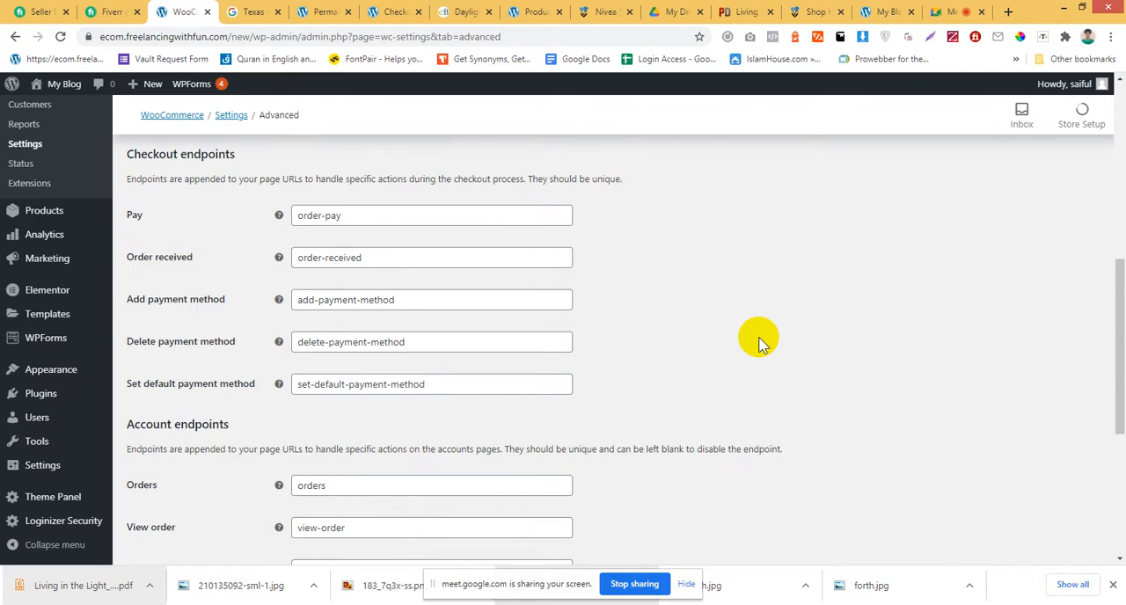
{"action": "scroll", "coordinate": [762, 345], "scroll_direction": "down", "scroll_amount": 4}
{"action": "left_click", "coordinate": [165, 493]}
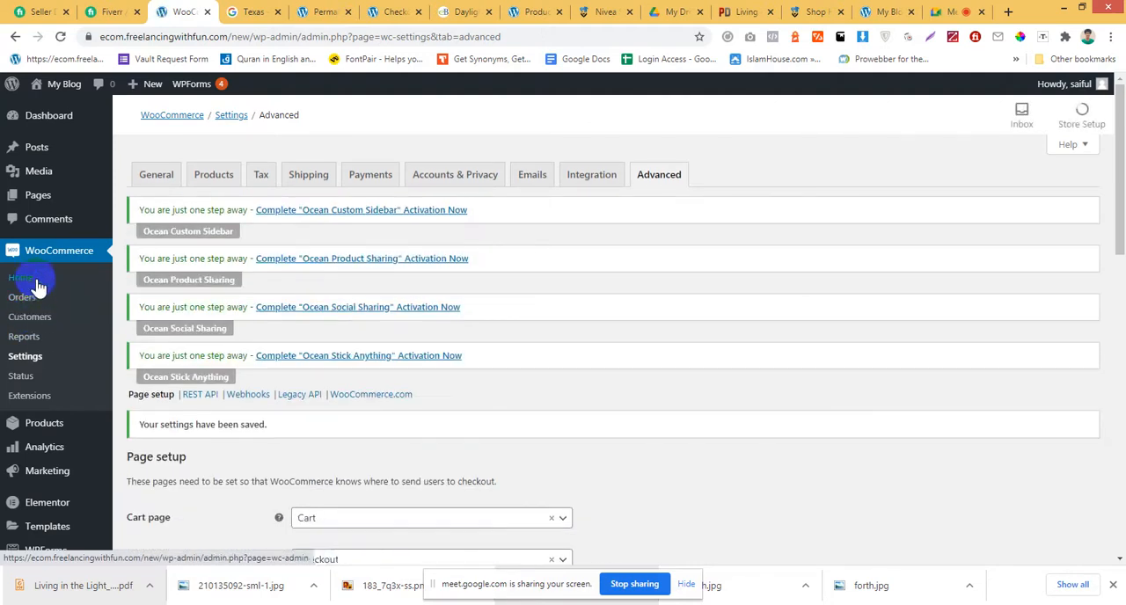
Open WooCommerce Home, view the Personalize my store task with its store notice item, and return to Home.
{"action": "left_click", "coordinate": [36, 283]}
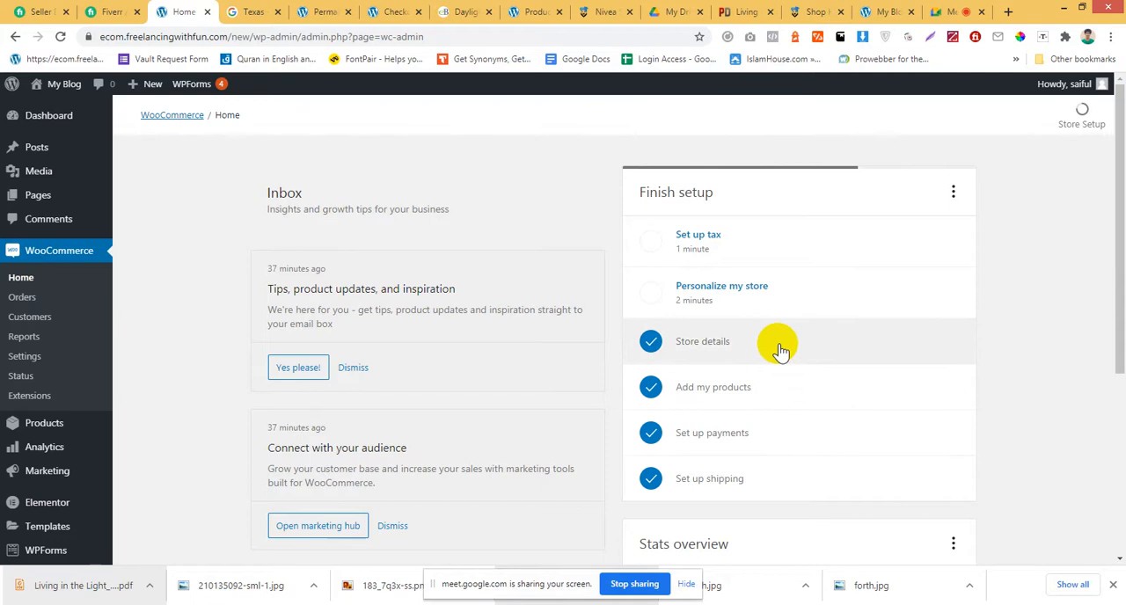
{"action": "left_click", "coordinate": [744, 299]}
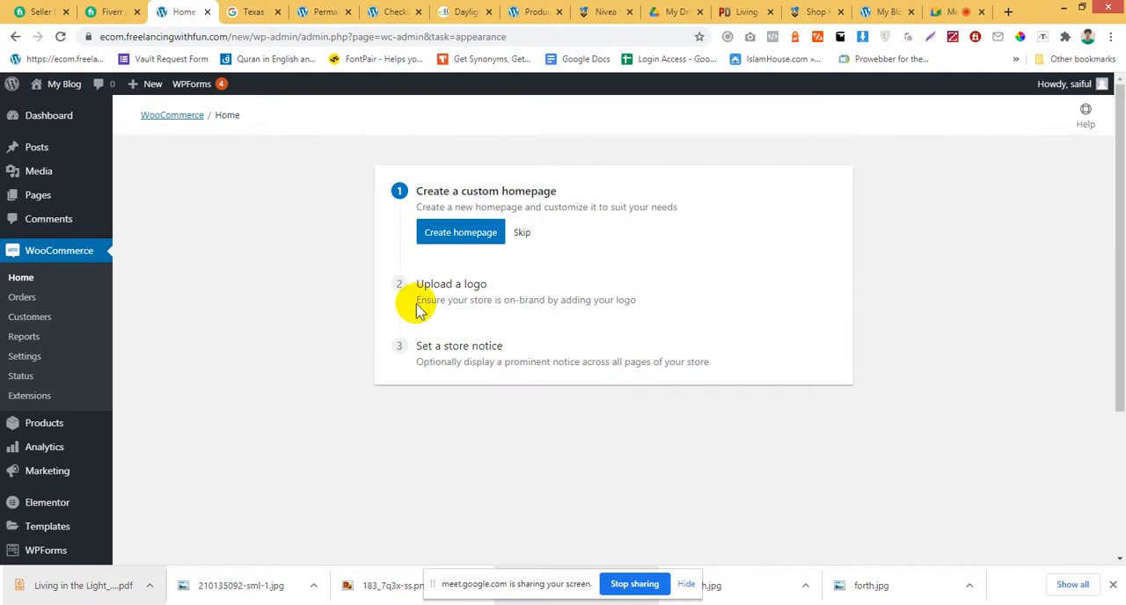
{"action": "left_click_drag", "start_coordinate": [512, 345], "coordinate": [424, 342]}
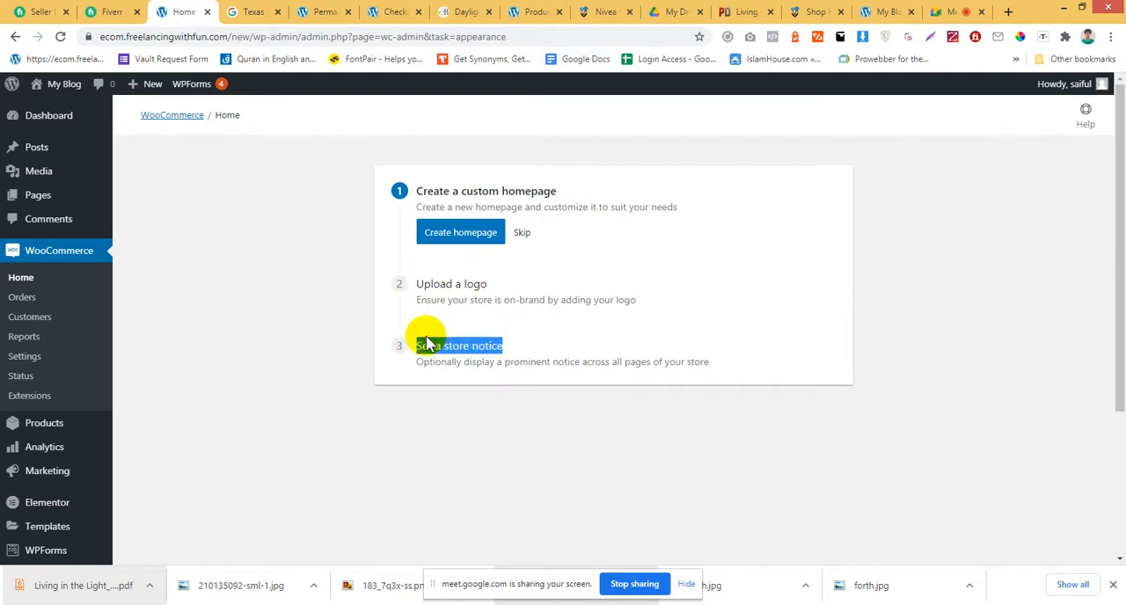
{"action": "left_click", "coordinate": [463, 316]}
{"action": "left_click", "coordinate": [20, 280]}
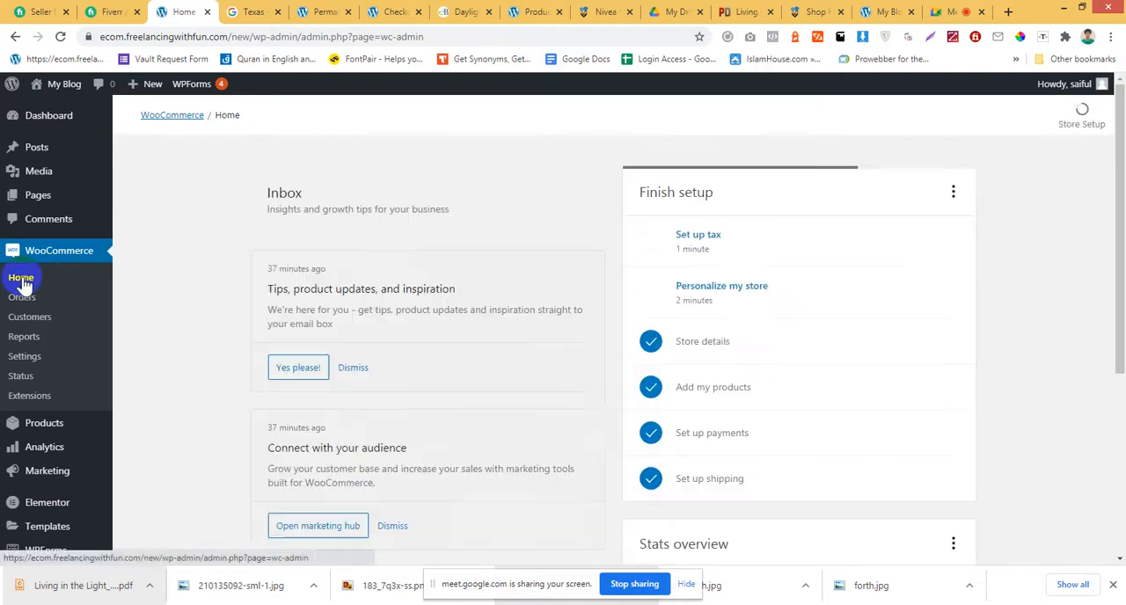
View the Set up tax task, return to WooCommerce Home and look over the inbox and stats overview.
{"action": "left_click", "coordinate": [714, 254]}
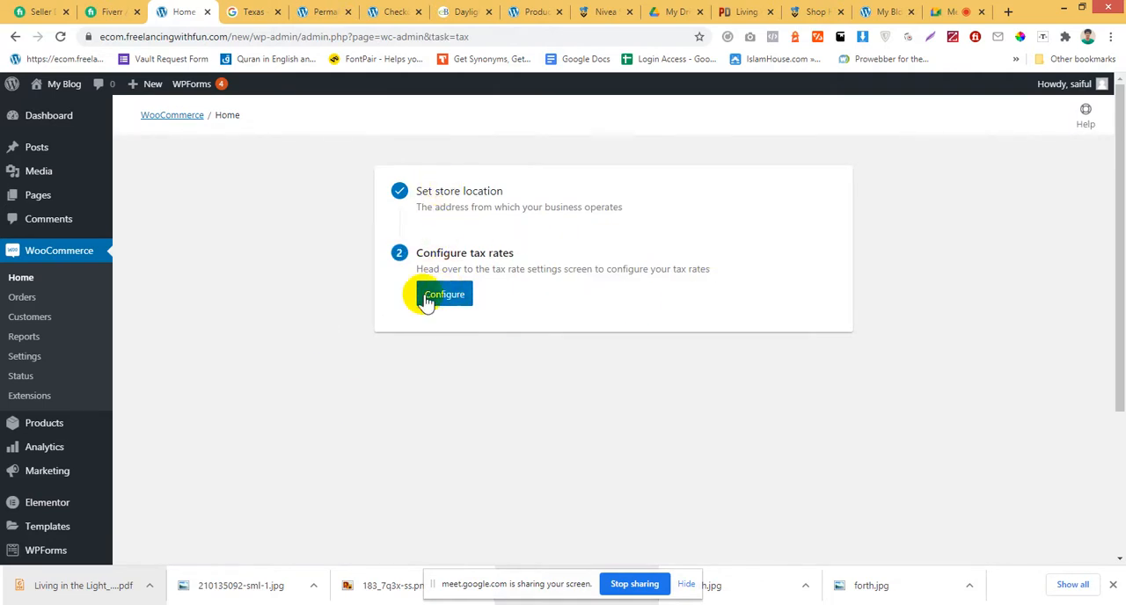
{"action": "left_click", "coordinate": [55, 255]}
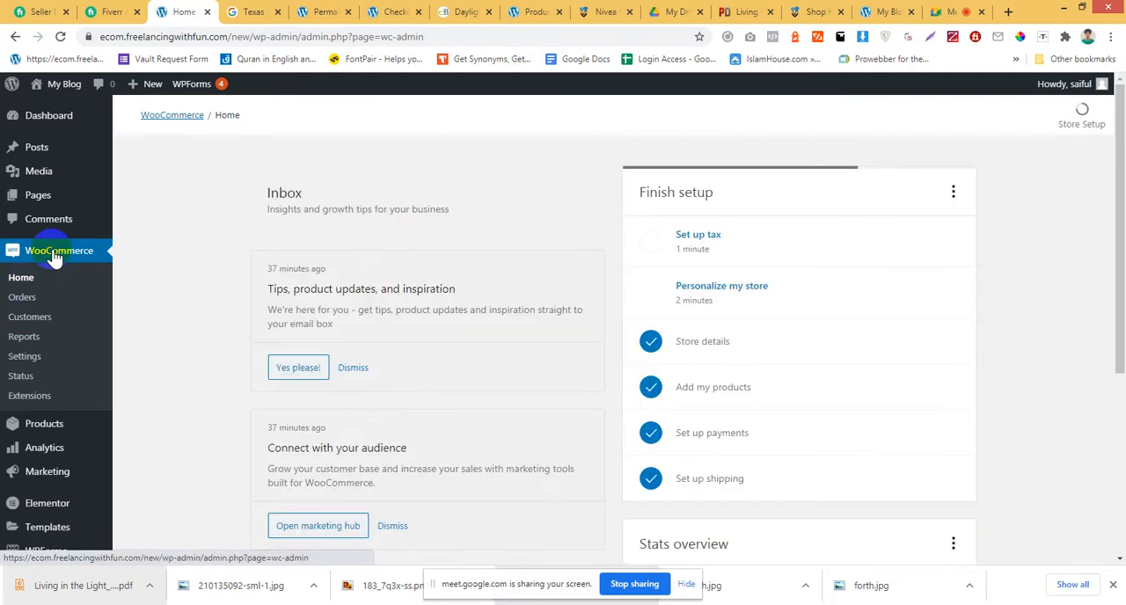
{"action": "scroll", "coordinate": [345, 334], "scroll_direction": "down", "scroll_amount": 4}
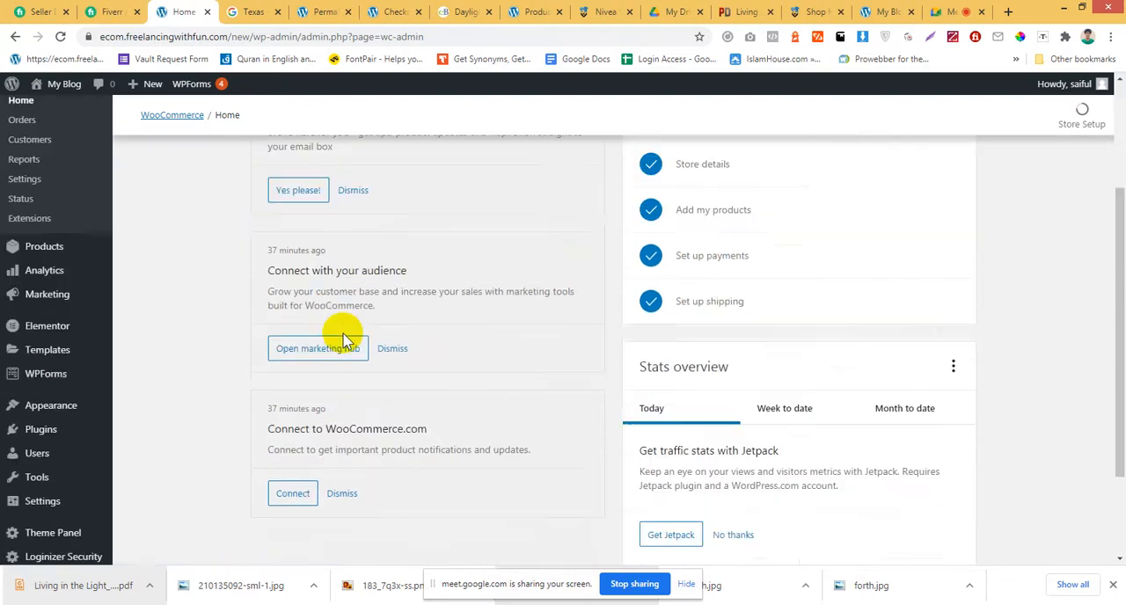
{"action": "scroll", "coordinate": [342, 352], "scroll_direction": "up", "scroll_amount": 4}
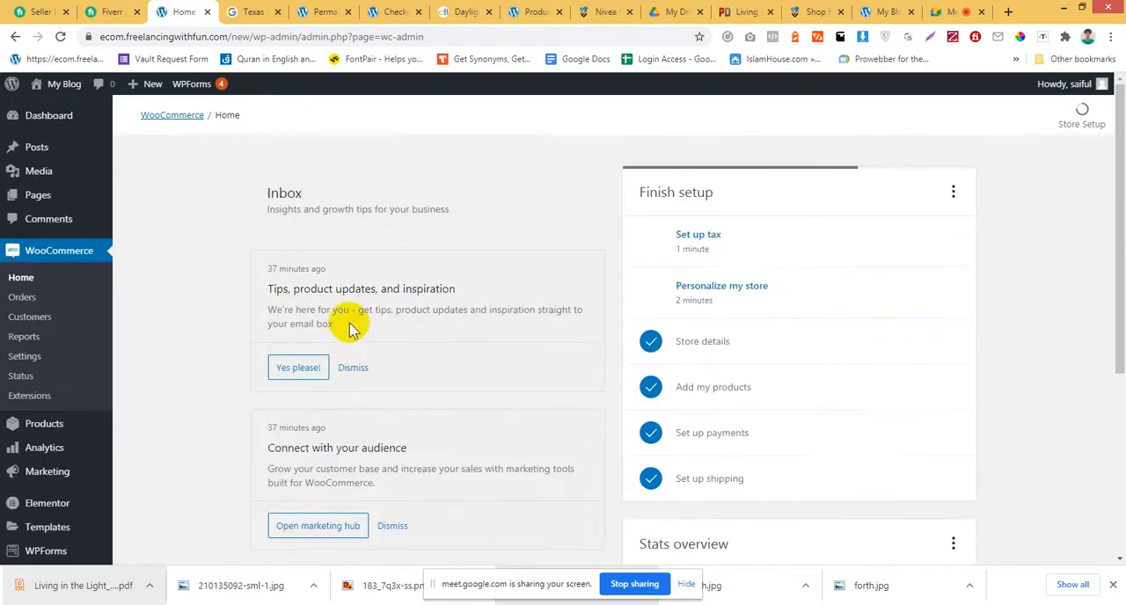
Switch to the store's Checkout page and review the billing form and order summary.
{"action": "left_click", "coordinate": [379, 11]}
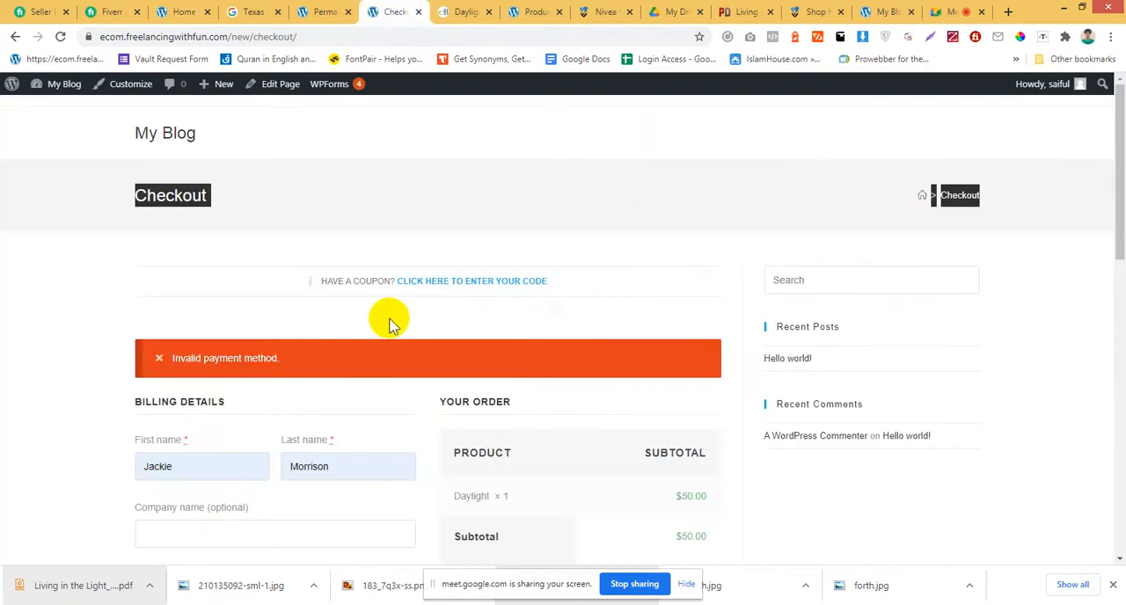
{"action": "scroll", "coordinate": [392, 326], "scroll_direction": "down", "scroll_amount": 1}
{"action": "scroll", "coordinate": [393, 326], "scroll_direction": "down", "scroll_amount": 10}
{"action": "scroll", "coordinate": [385, 370], "scroll_direction": "up", "scroll_amount": 12}
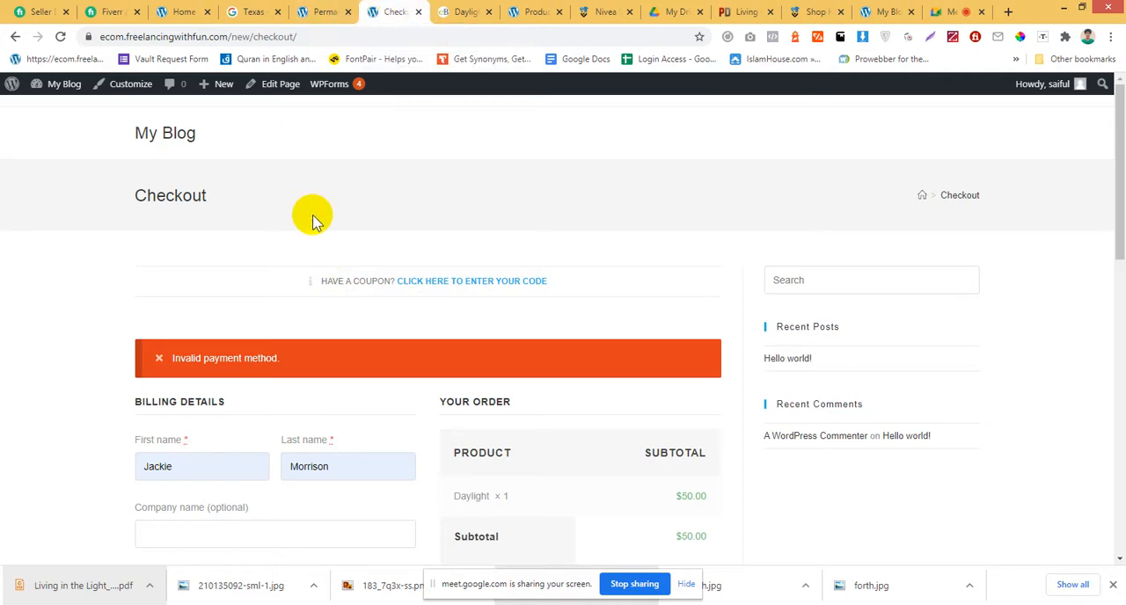
Switch between the Checkout page and the Permalink Settings, and review the permalink structure options.
{"action": "left_click", "coordinate": [324, 12]}
{"action": "left_click", "coordinate": [392, 11]}
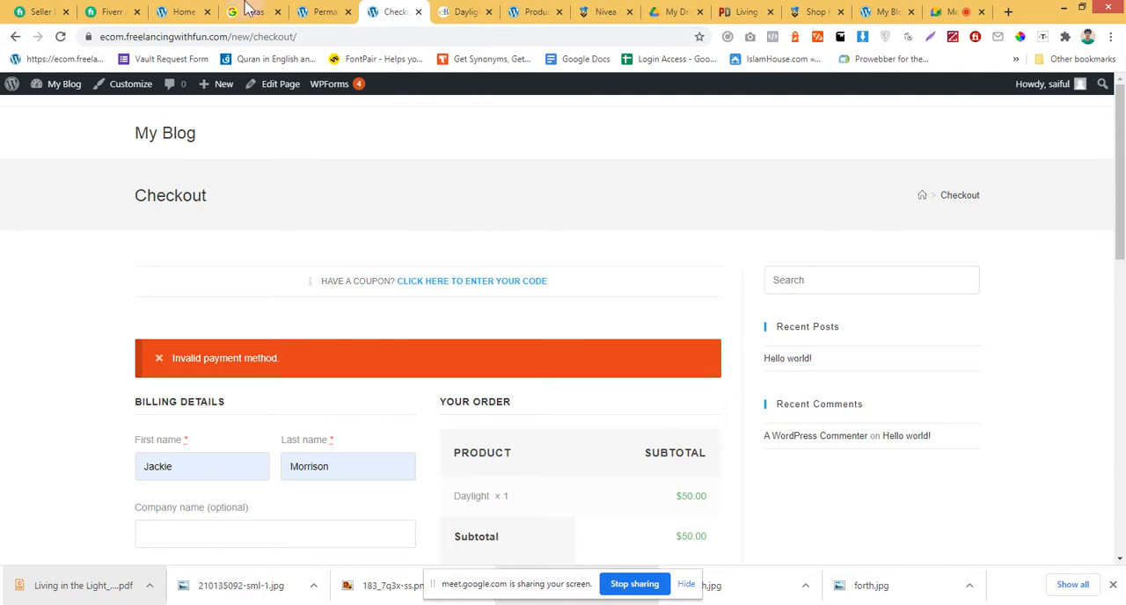
{"action": "left_click", "coordinate": [317, 12]}
{"action": "scroll", "coordinate": [325, 325], "scroll_direction": "down", "scroll_amount": 4}
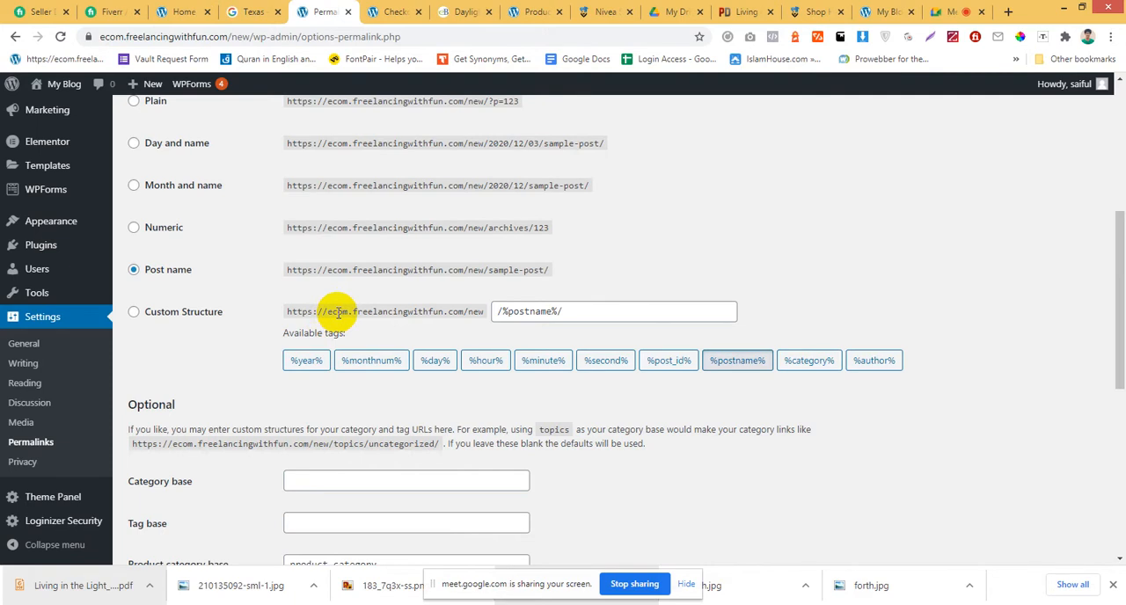
{"action": "scroll", "coordinate": [337, 312], "scroll_direction": "up", "scroll_amount": 3}
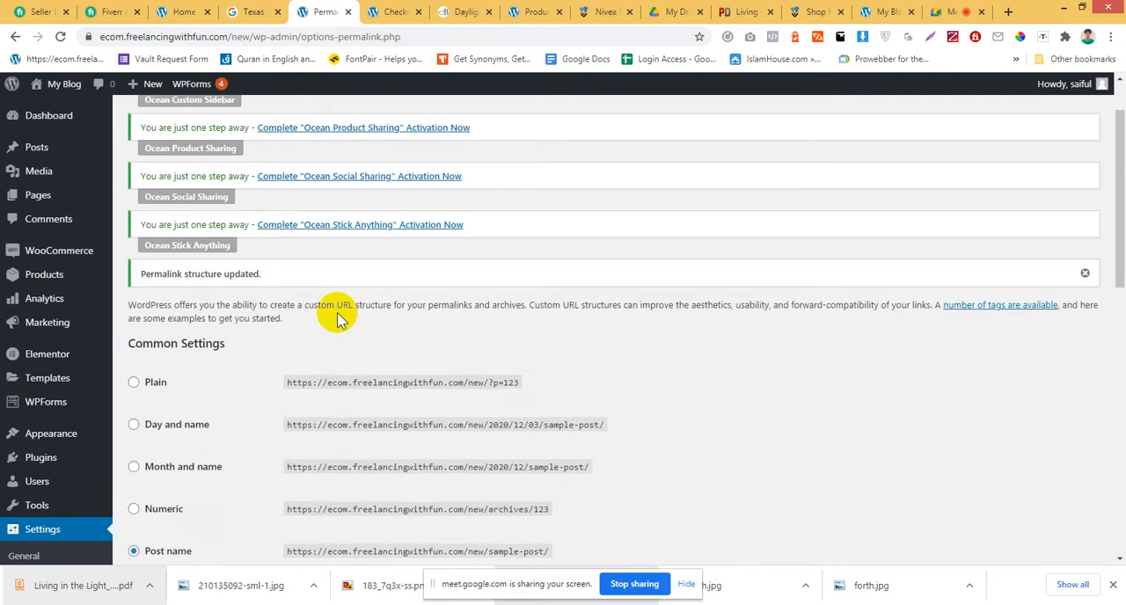